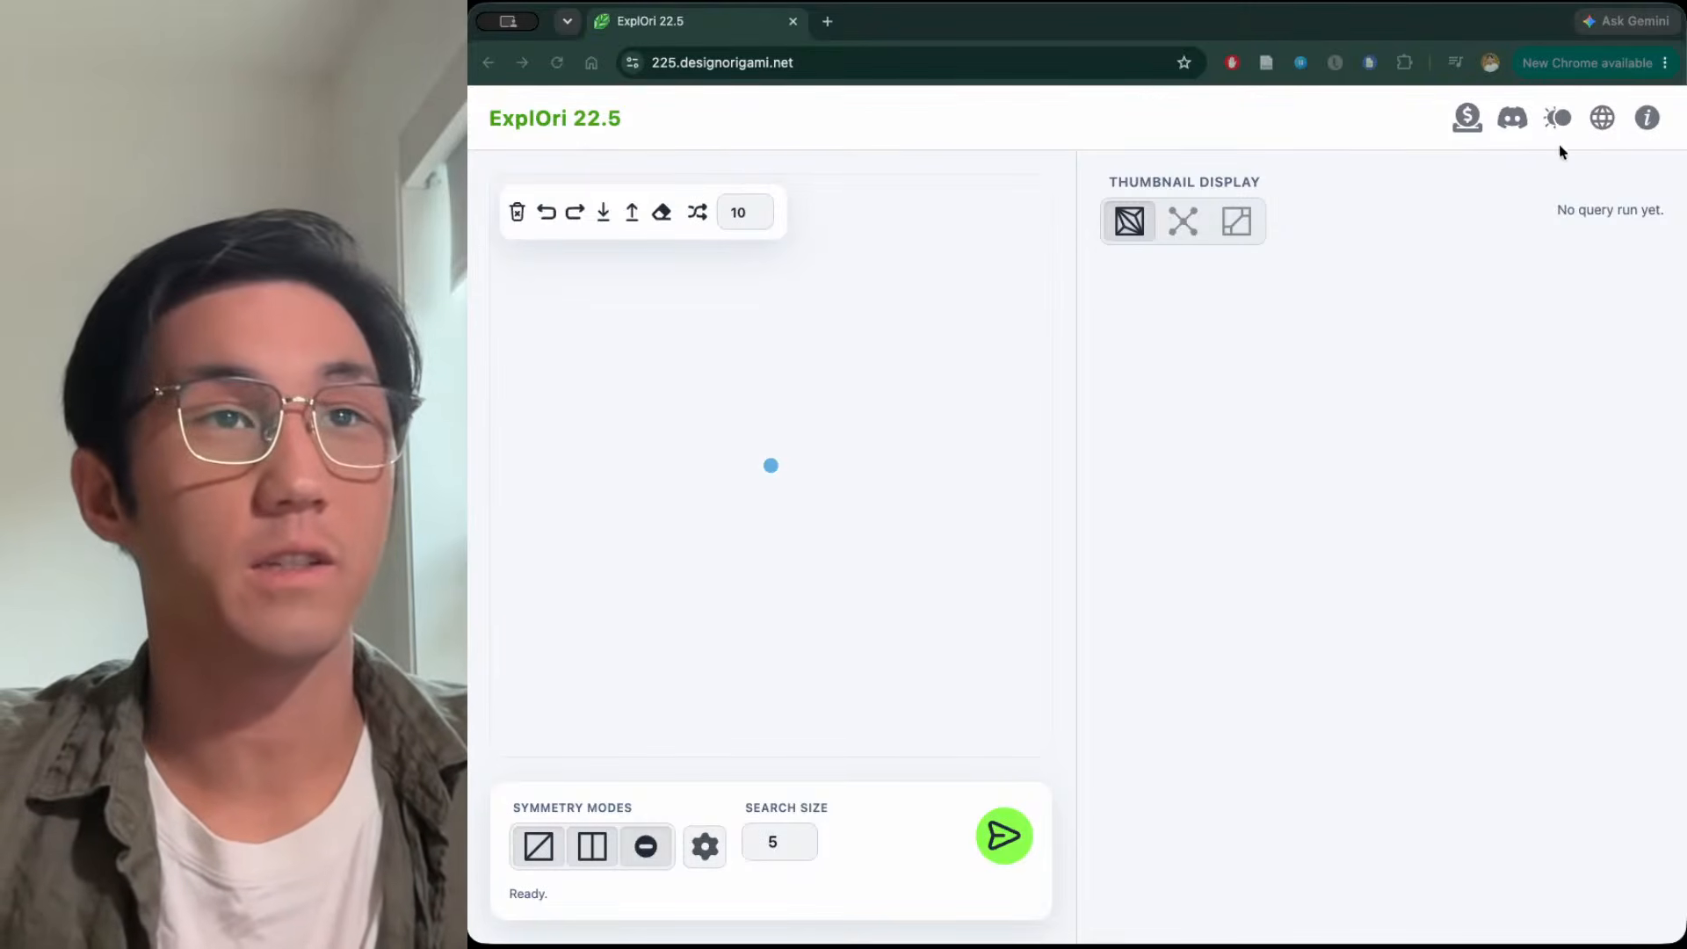
Open the site's About page and look at its introduction
left_click(1647, 117)
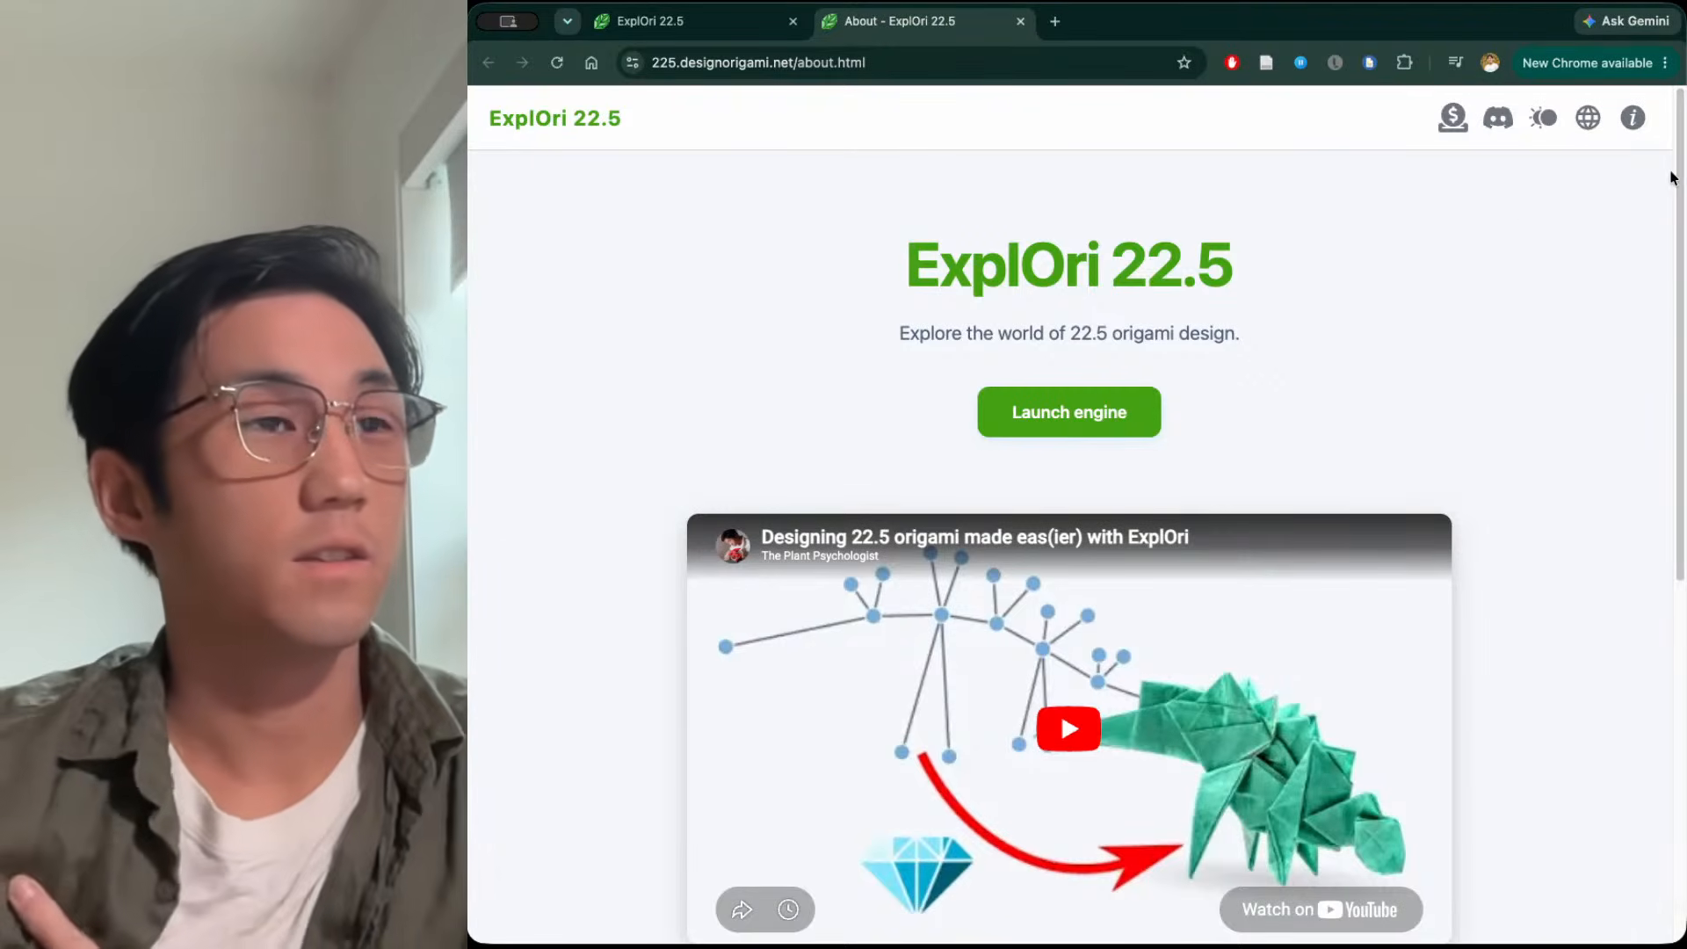
left_click_drag(1676, 179, 1680, 180)
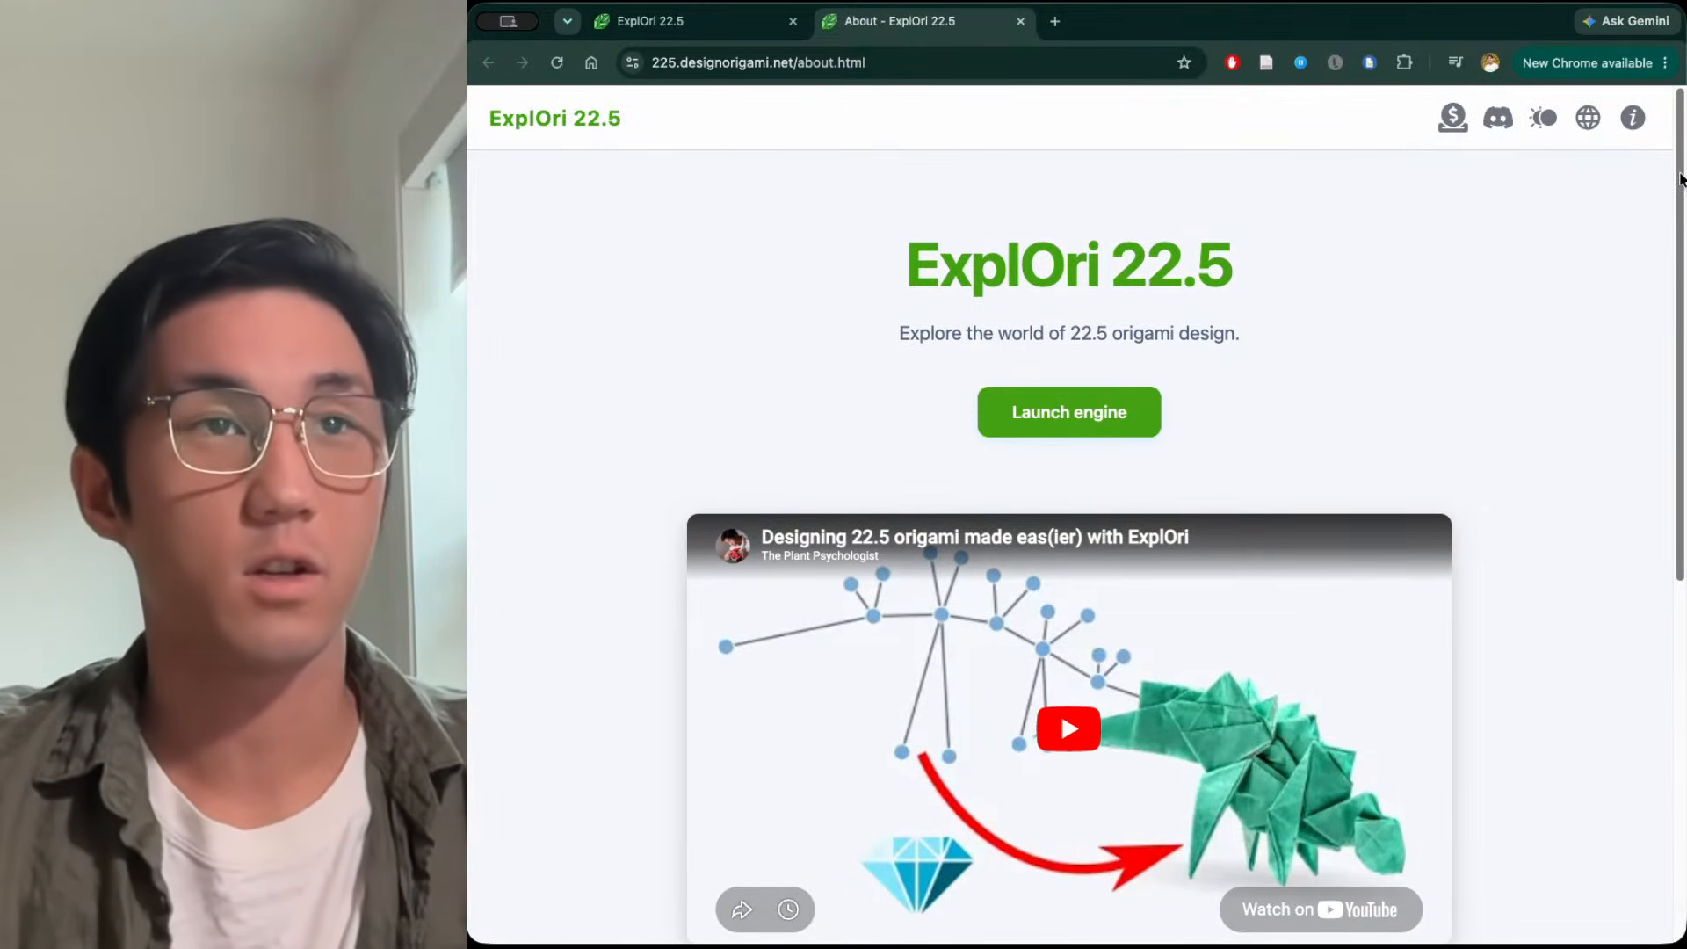
mouse_move(1681, 179)
left_mouse_down()
mouse_move(1681, 400)
mouse_move(1683, 179)
left_mouse_up()
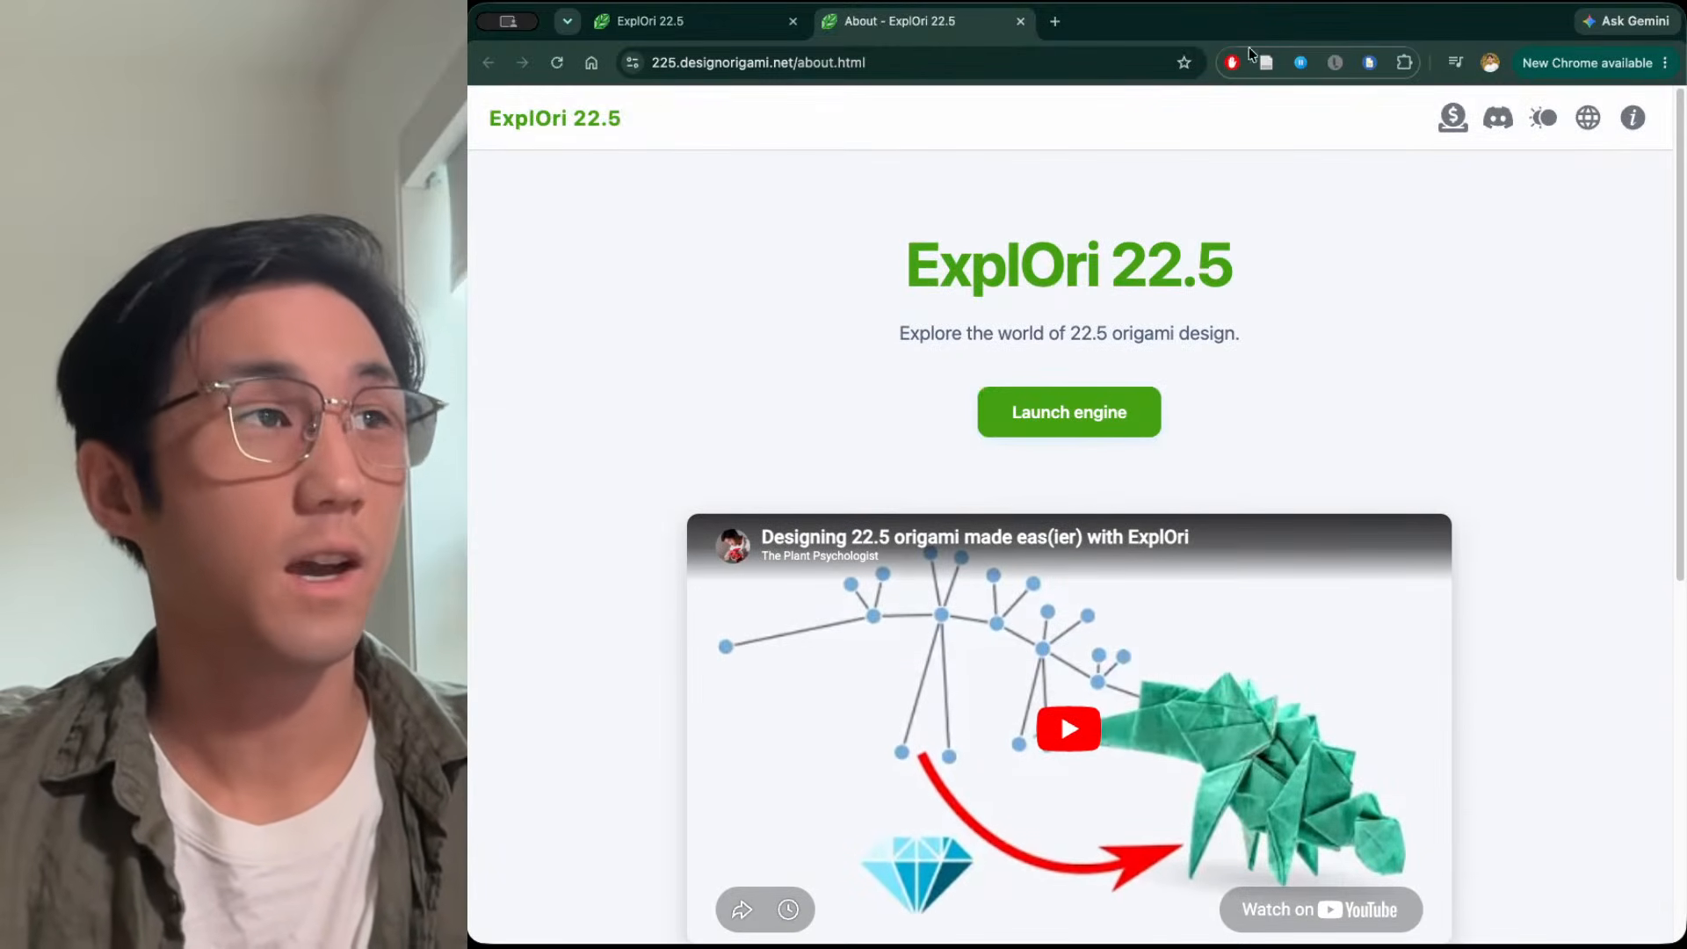
Highlight the domain 225.designorigami.net in the page address and return to the tree editor page
left_click(803, 61)
left_click(802, 62)
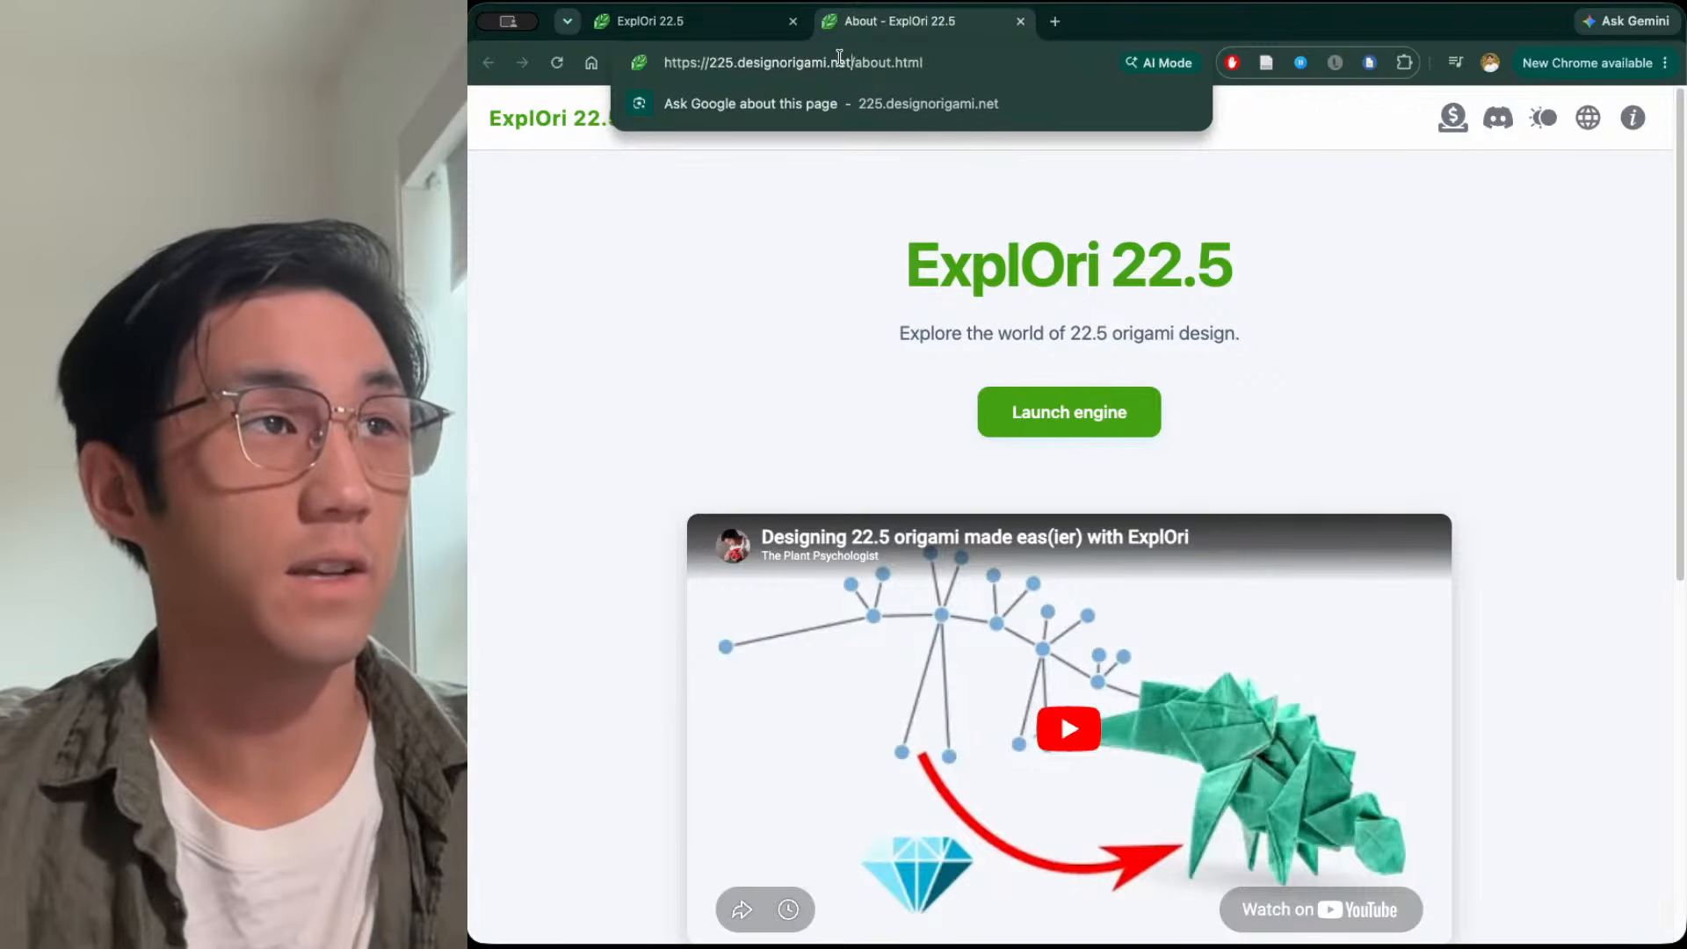
left_click_drag(851, 62, 708, 65)
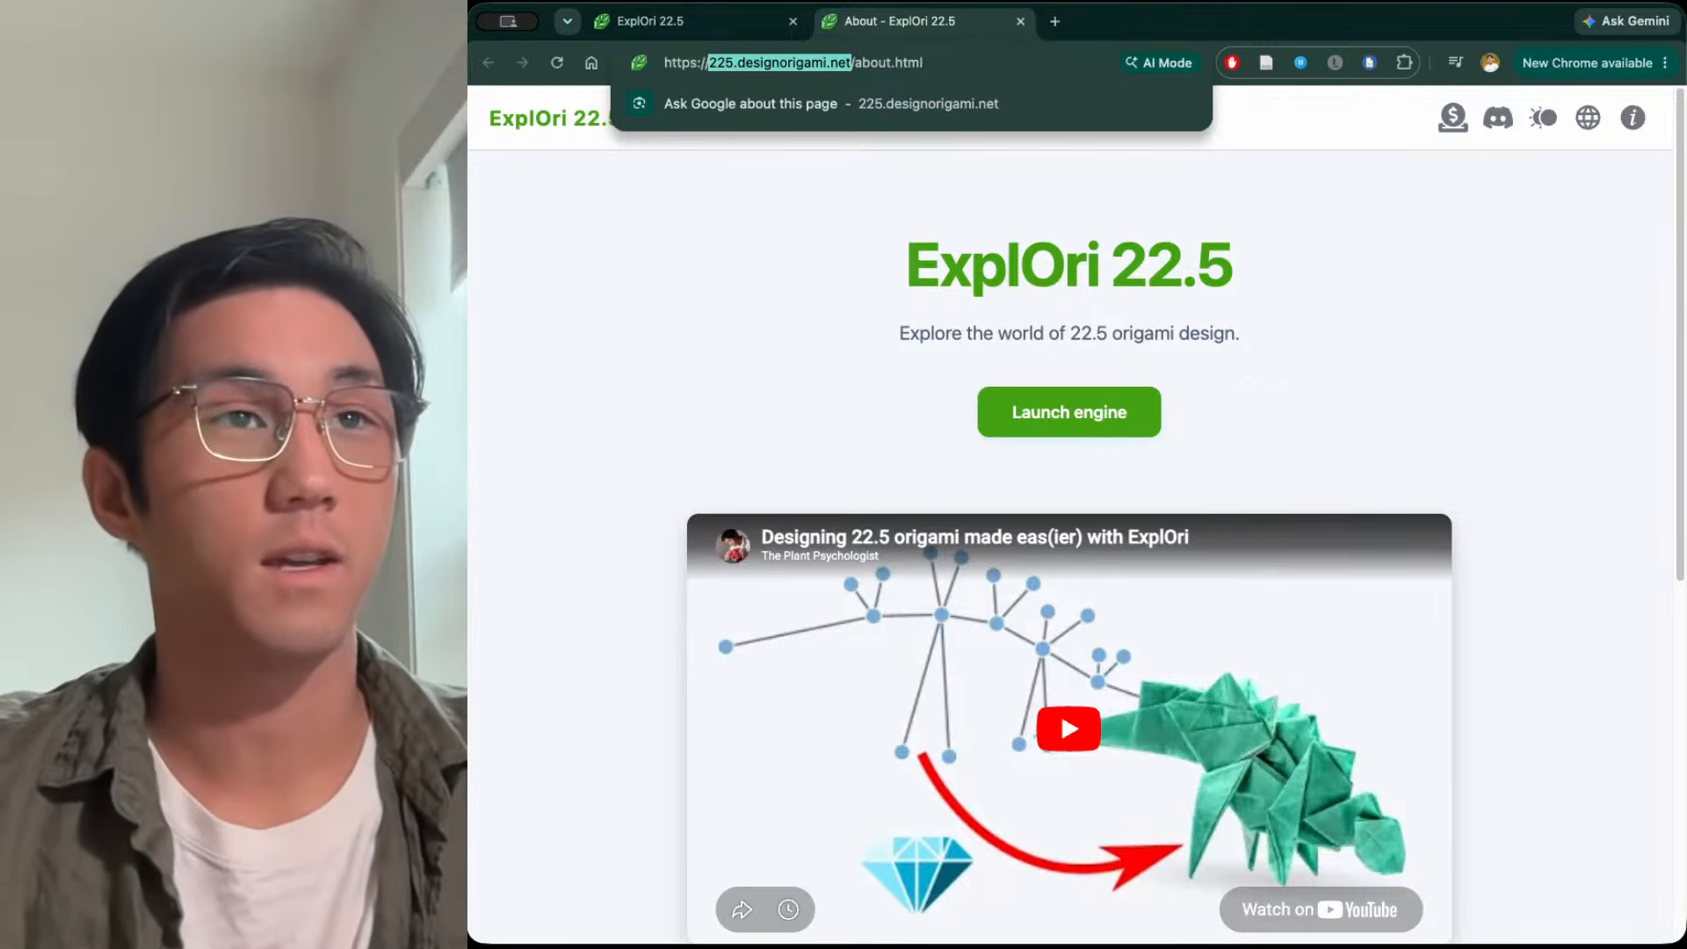
left_click(1394, 314)
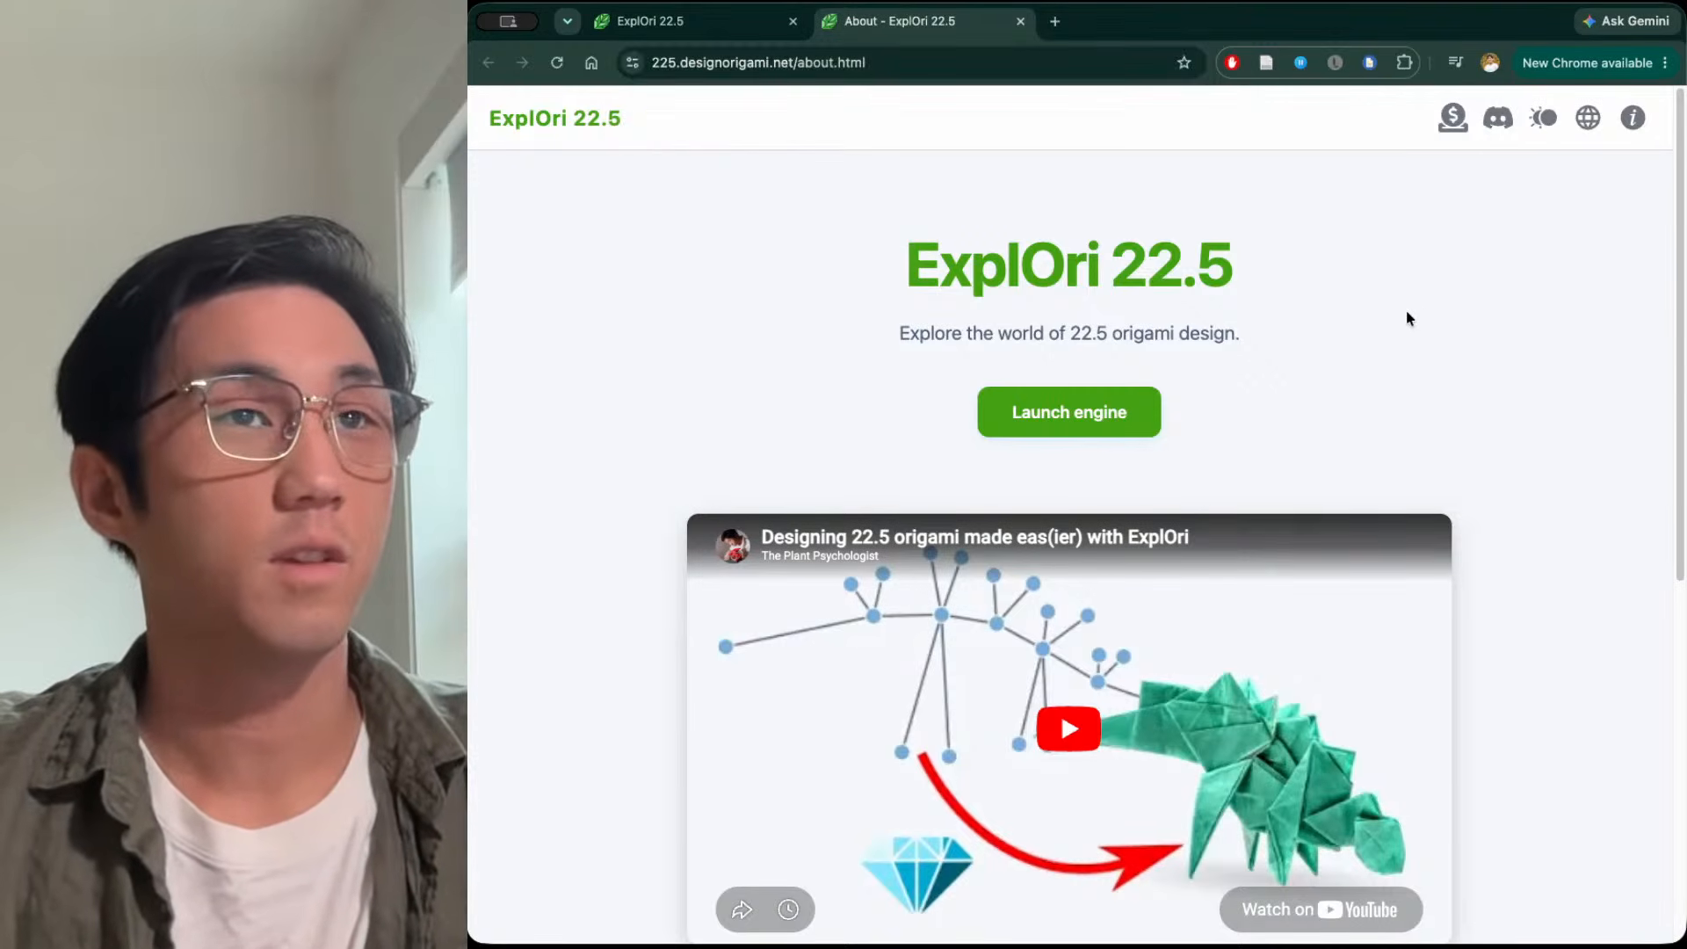
left_click(549, 125)
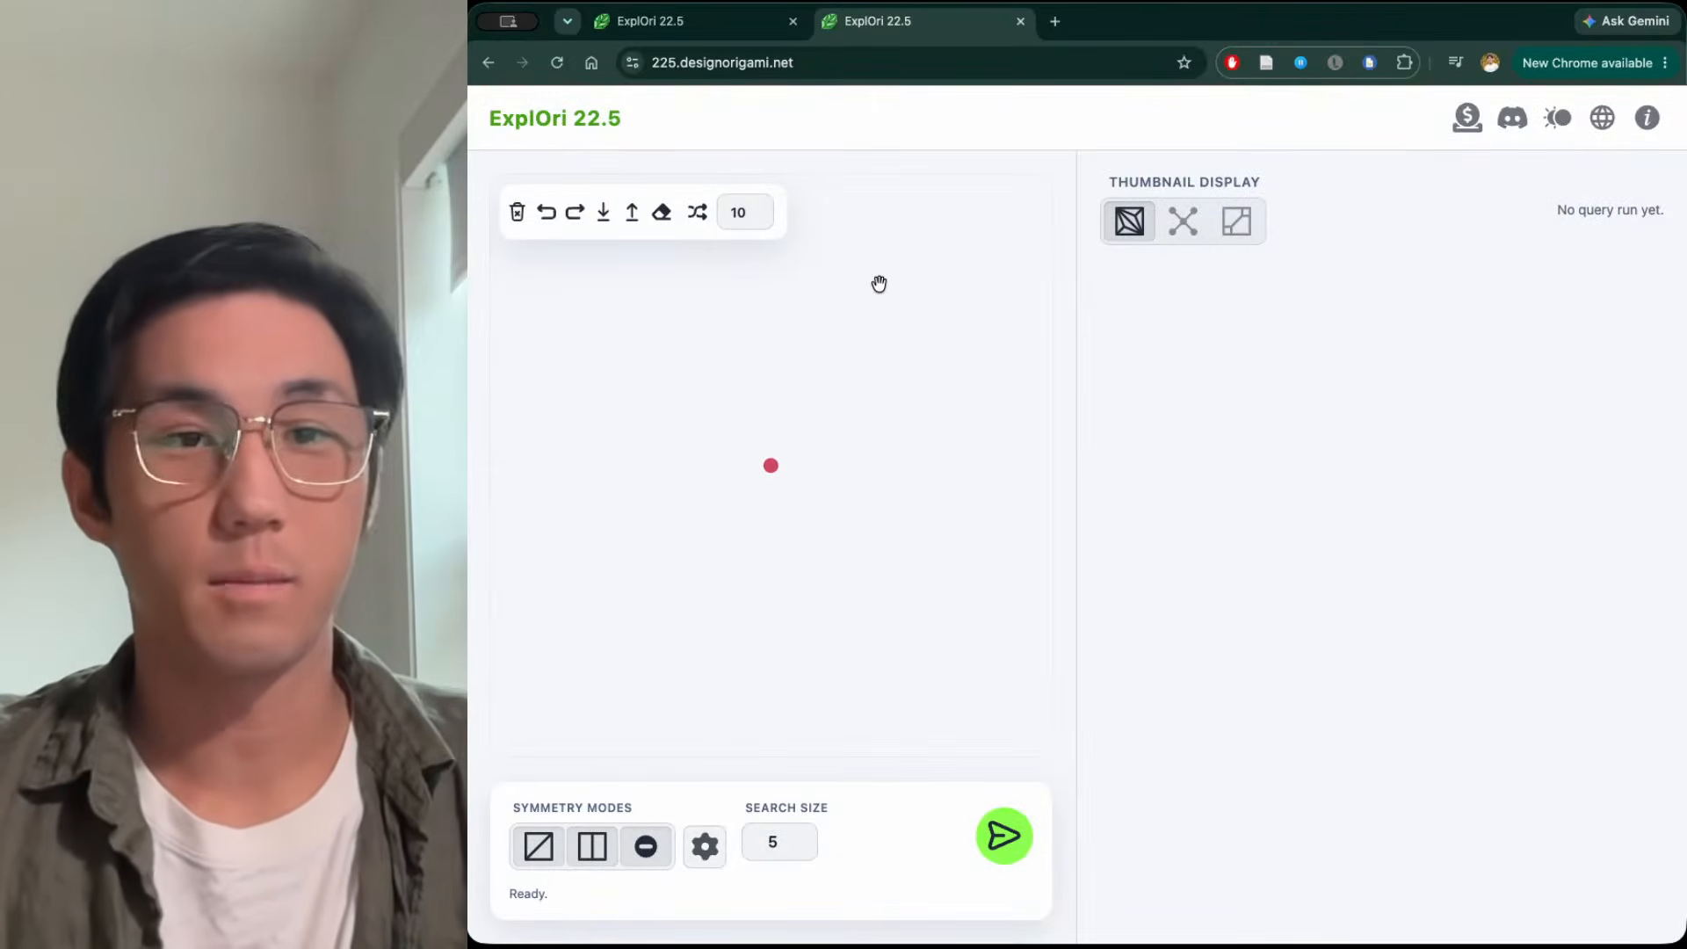
Toggle the colour theme and back, and switch the interface language to Japanese and back to English
left_click(1560, 121)
left_click(1560, 121)
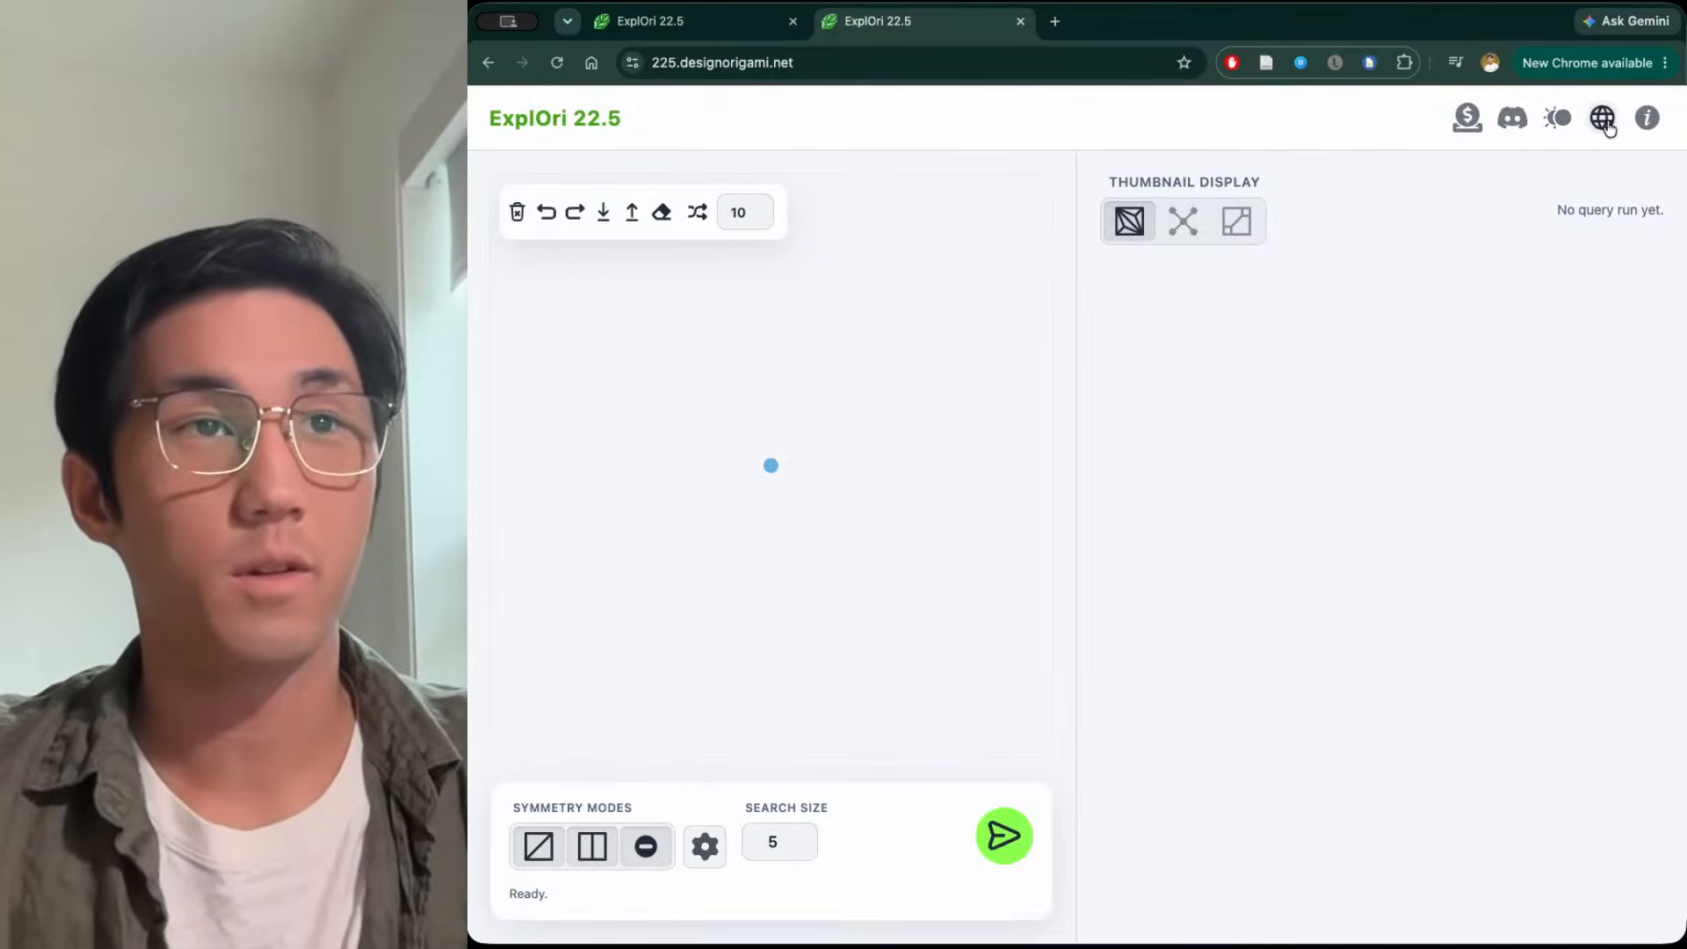
left_click(1605, 122)
left_click(1086, 536)
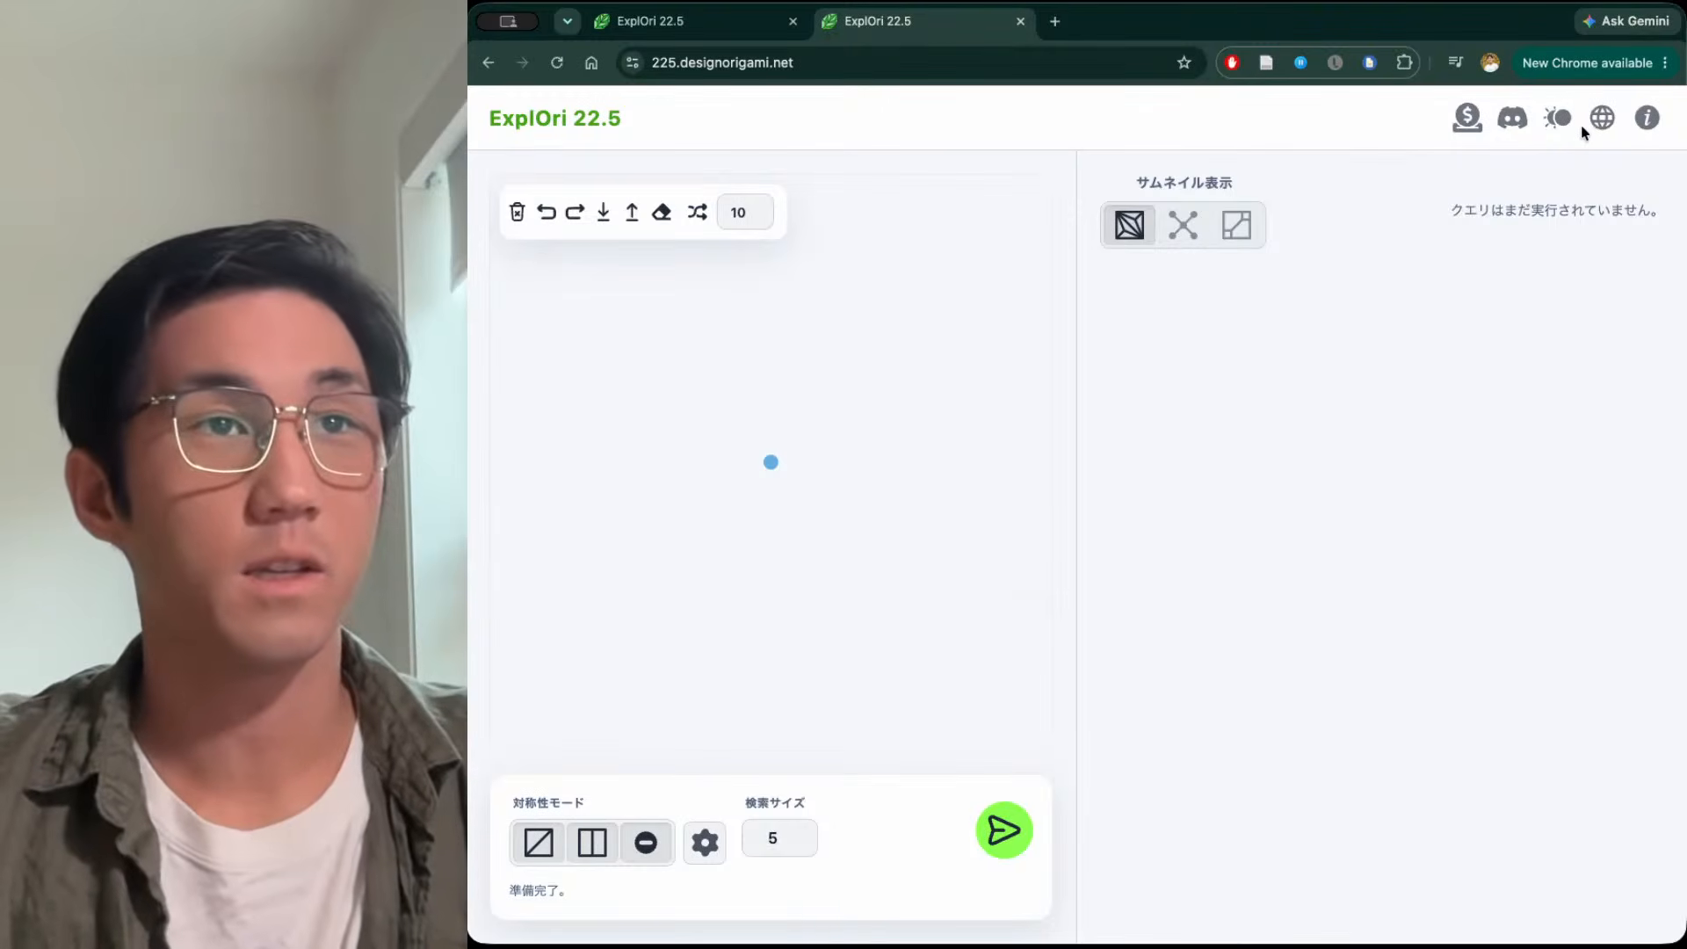
left_click(1603, 118)
left_click(879, 517)
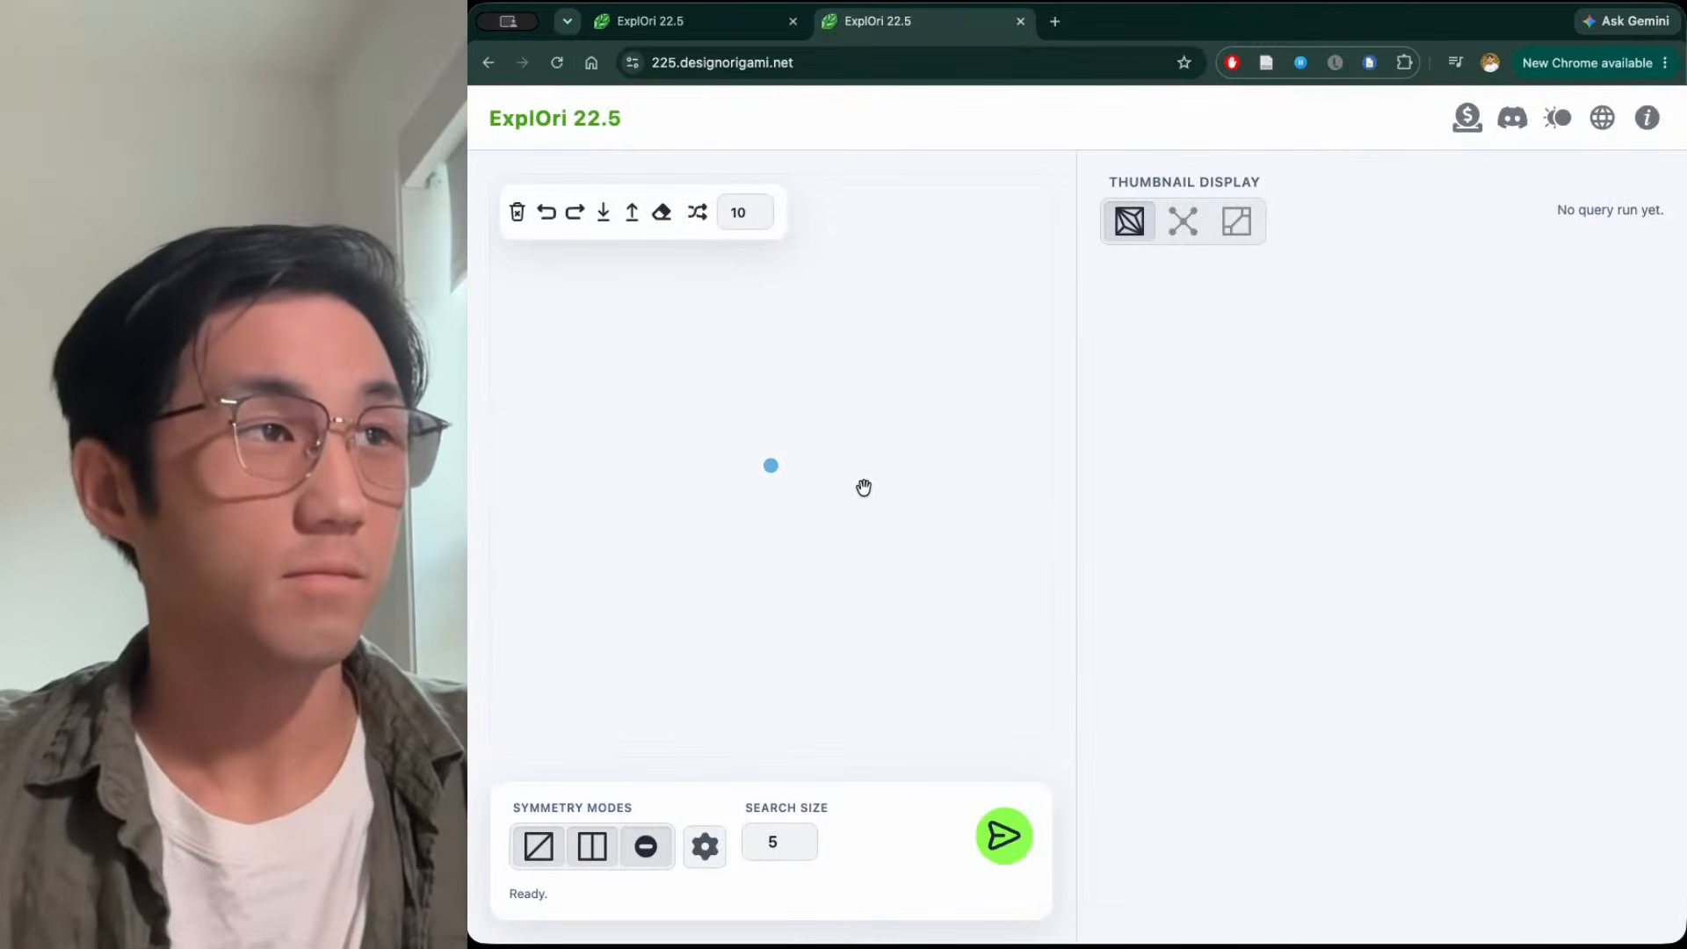
Reposition the single starting node slightly below the centre of the canvas
mouse_move(771, 466)
left_mouse_down()
mouse_move(803, 467)
mouse_move(751, 485)
mouse_move(738, 464)
mouse_move(771, 471)
mouse_move(750, 450)
mouse_move(742, 475)
mouse_move(779, 476)
left_mouse_up()
key("super+r")
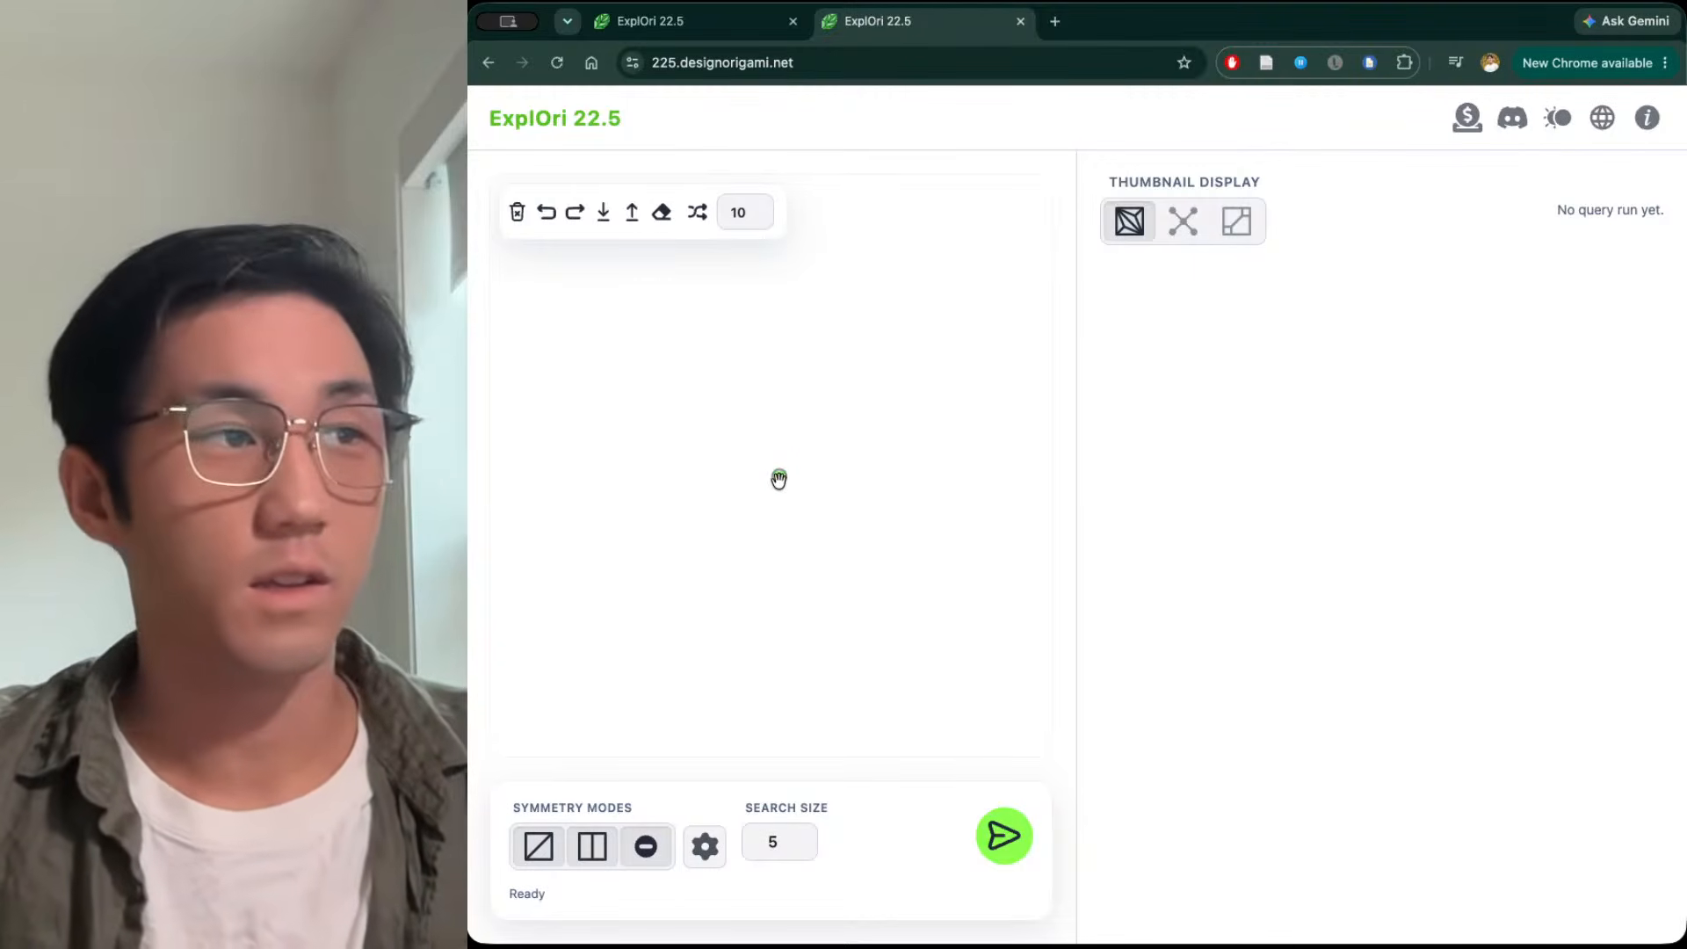
left_click_drag(778, 477, 762, 478)
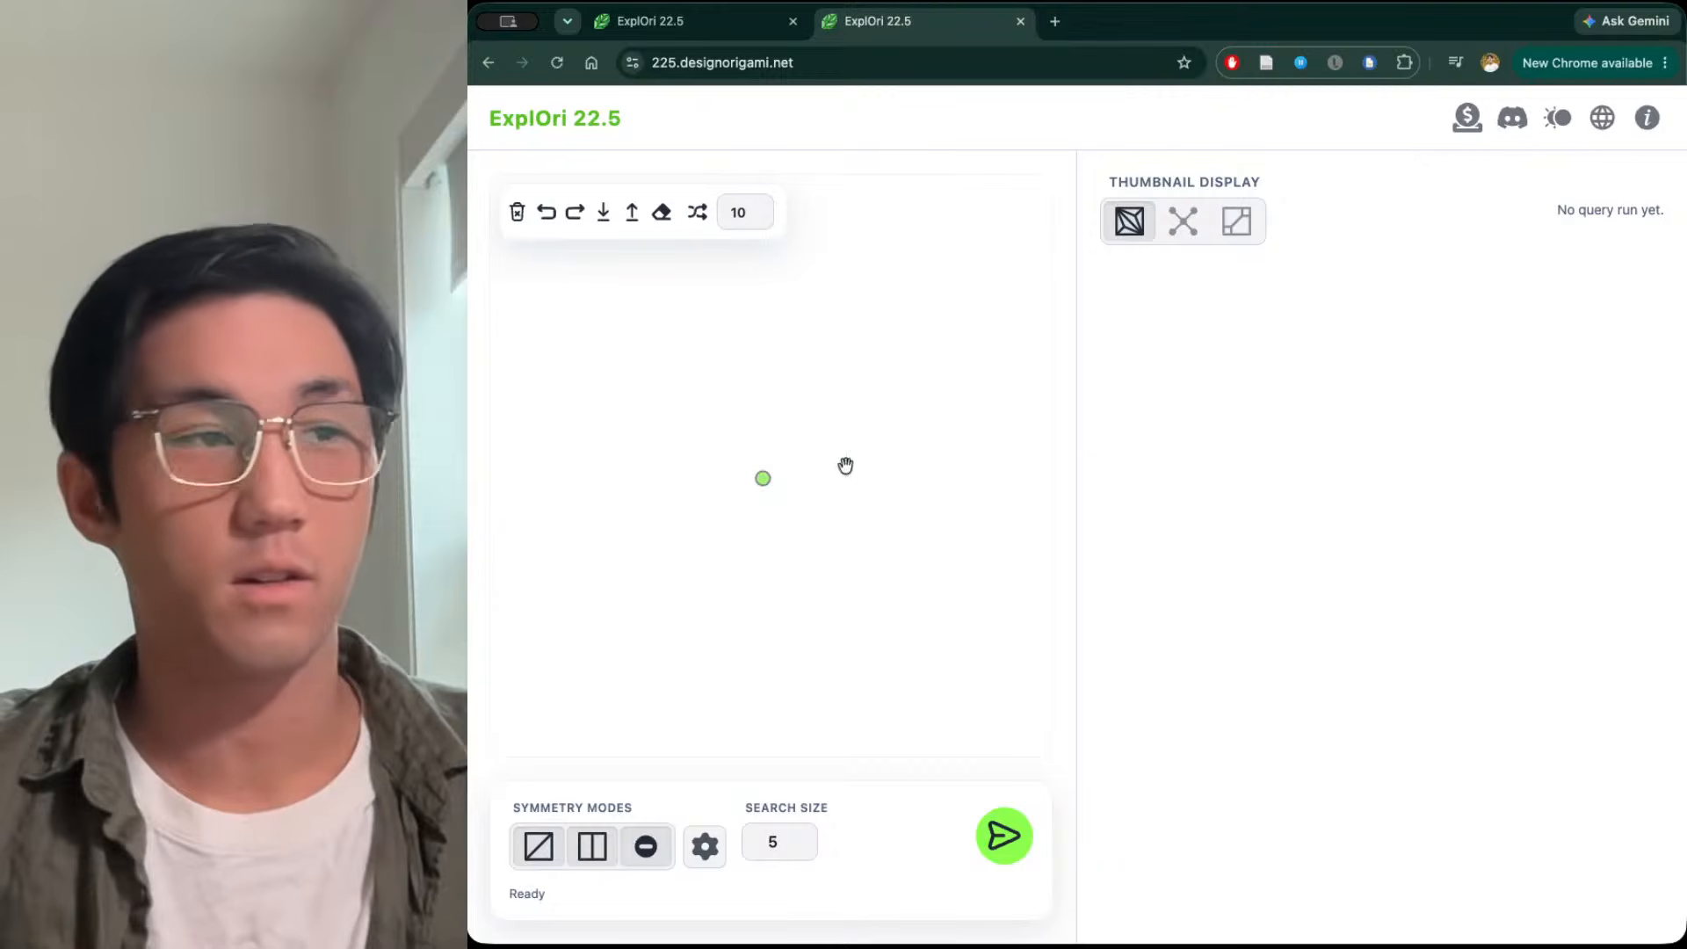
Add eight leaf nodes radiating in all directions around the starting node to form a star
left_click(762, 477)
left_click(771, 344)
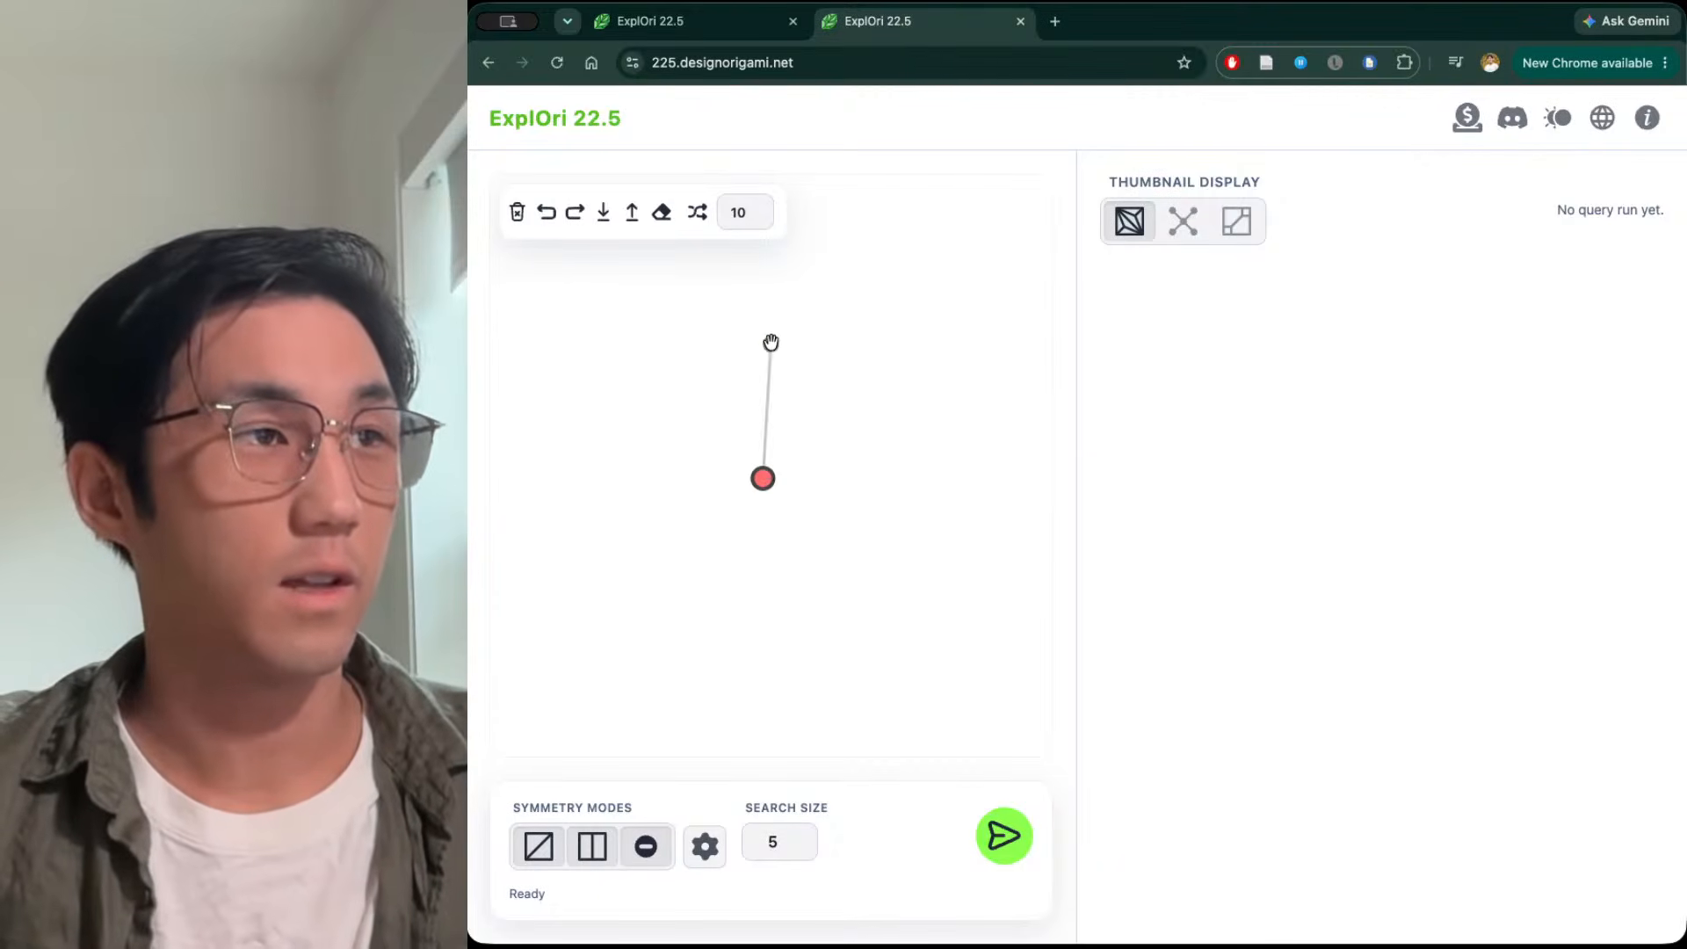
left_click(905, 380)
left_click(946, 489)
left_click(898, 577)
left_click(751, 618)
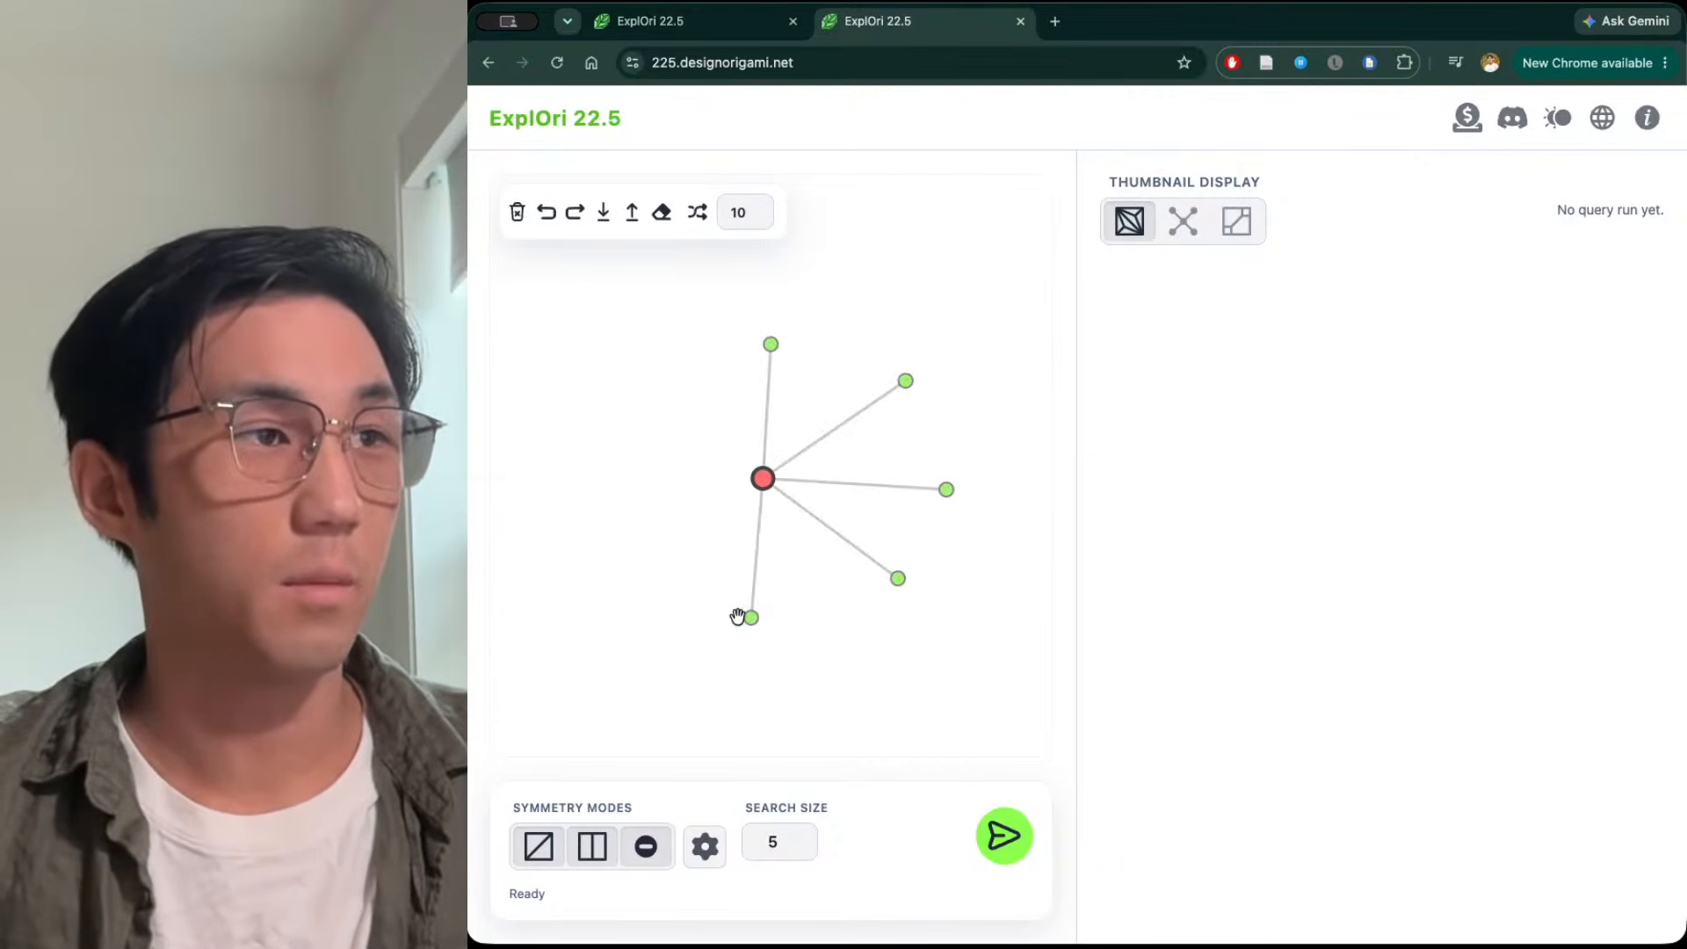
left_click(648, 585)
left_click(648, 456)
left_click(647, 354)
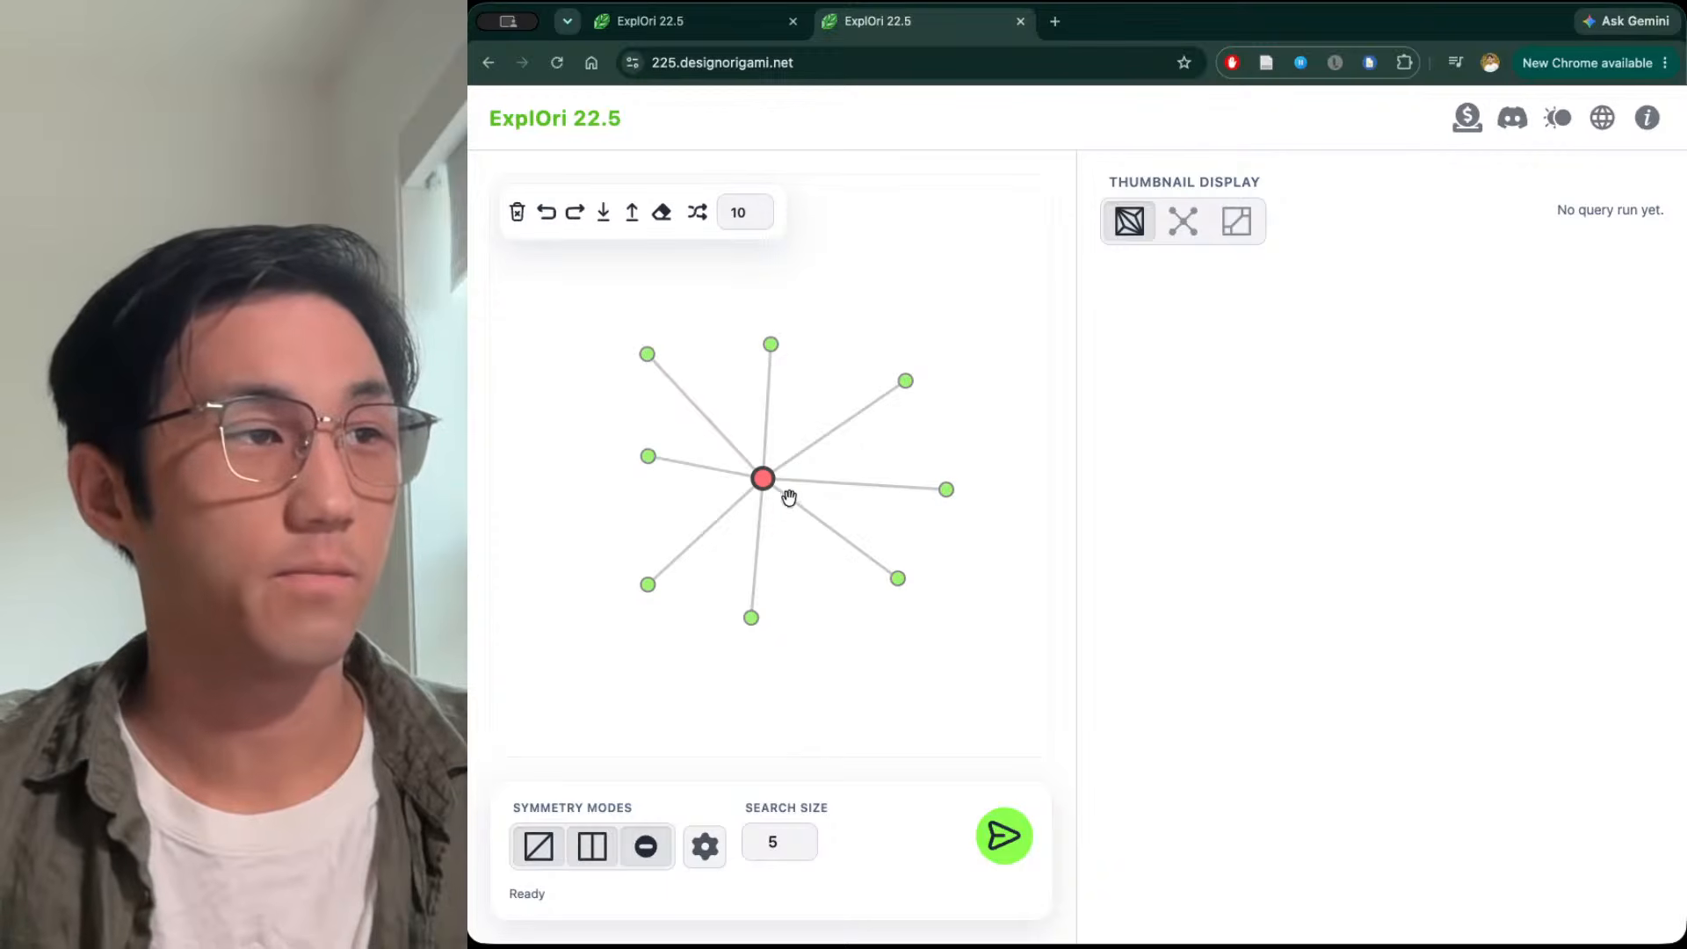
Bring the hub's rightmost node closer, branch four new leaves off it, and shift the hub's lower-right leaf out of their way
left_click_drag(763, 479, 760, 489)
left_click_drag(947, 490, 893, 495)
left_click(958, 417)
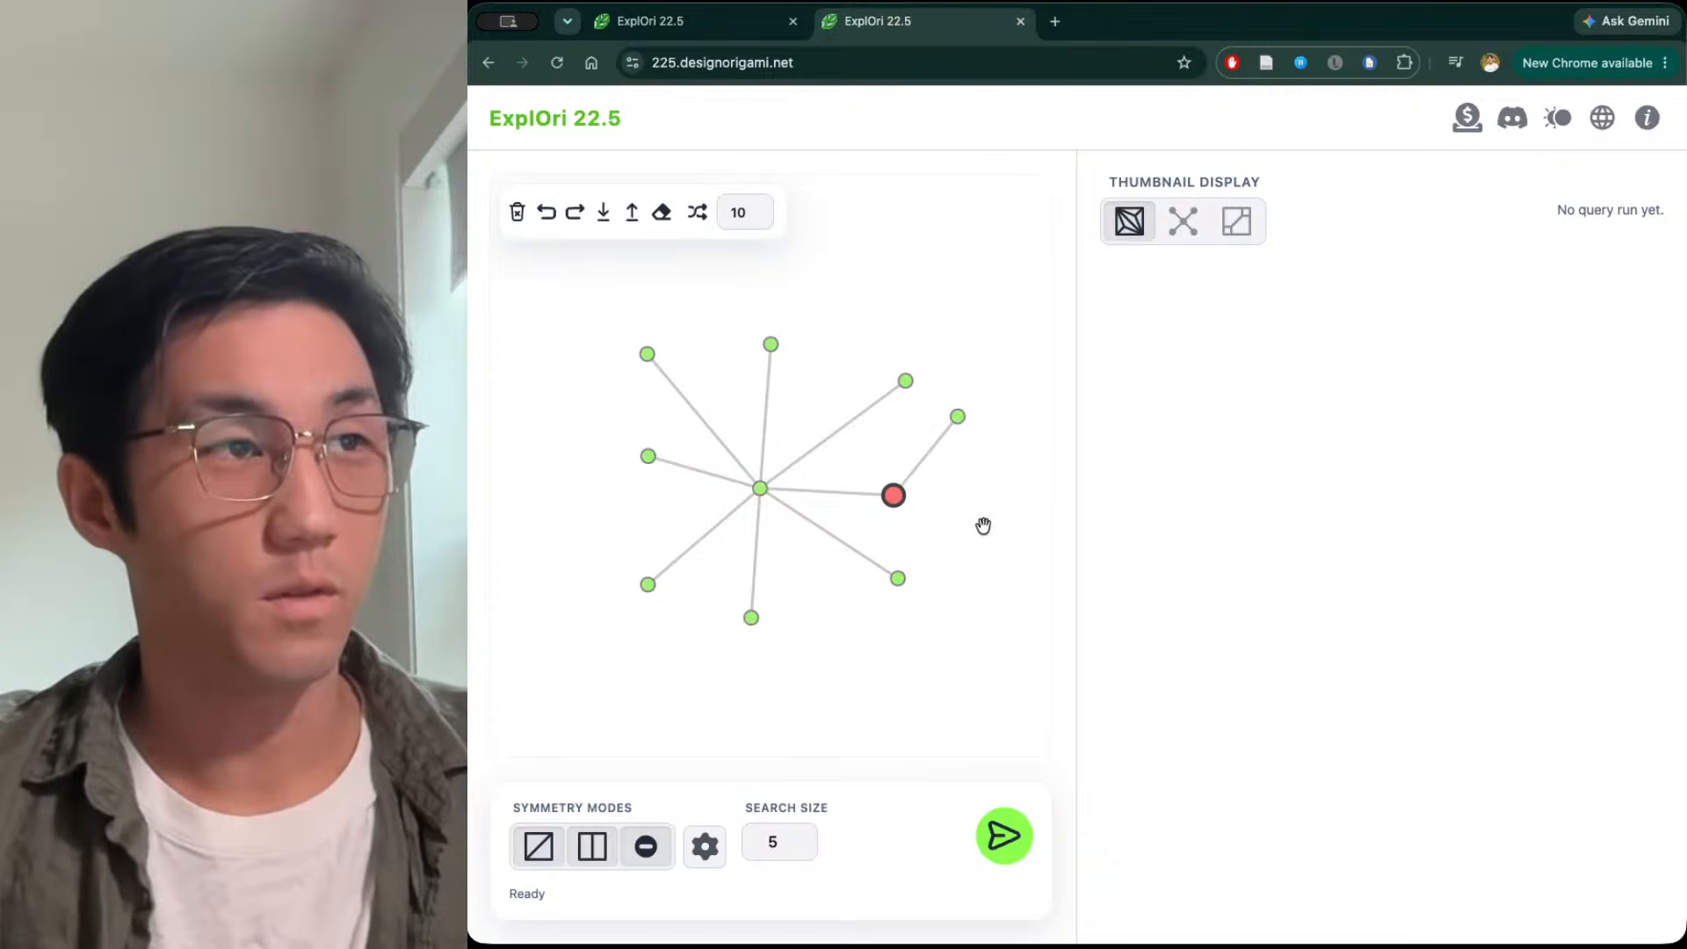
left_click(984, 527)
left_click(984, 584)
left_click(954, 619)
left_click_drag(895, 583, 835, 606)
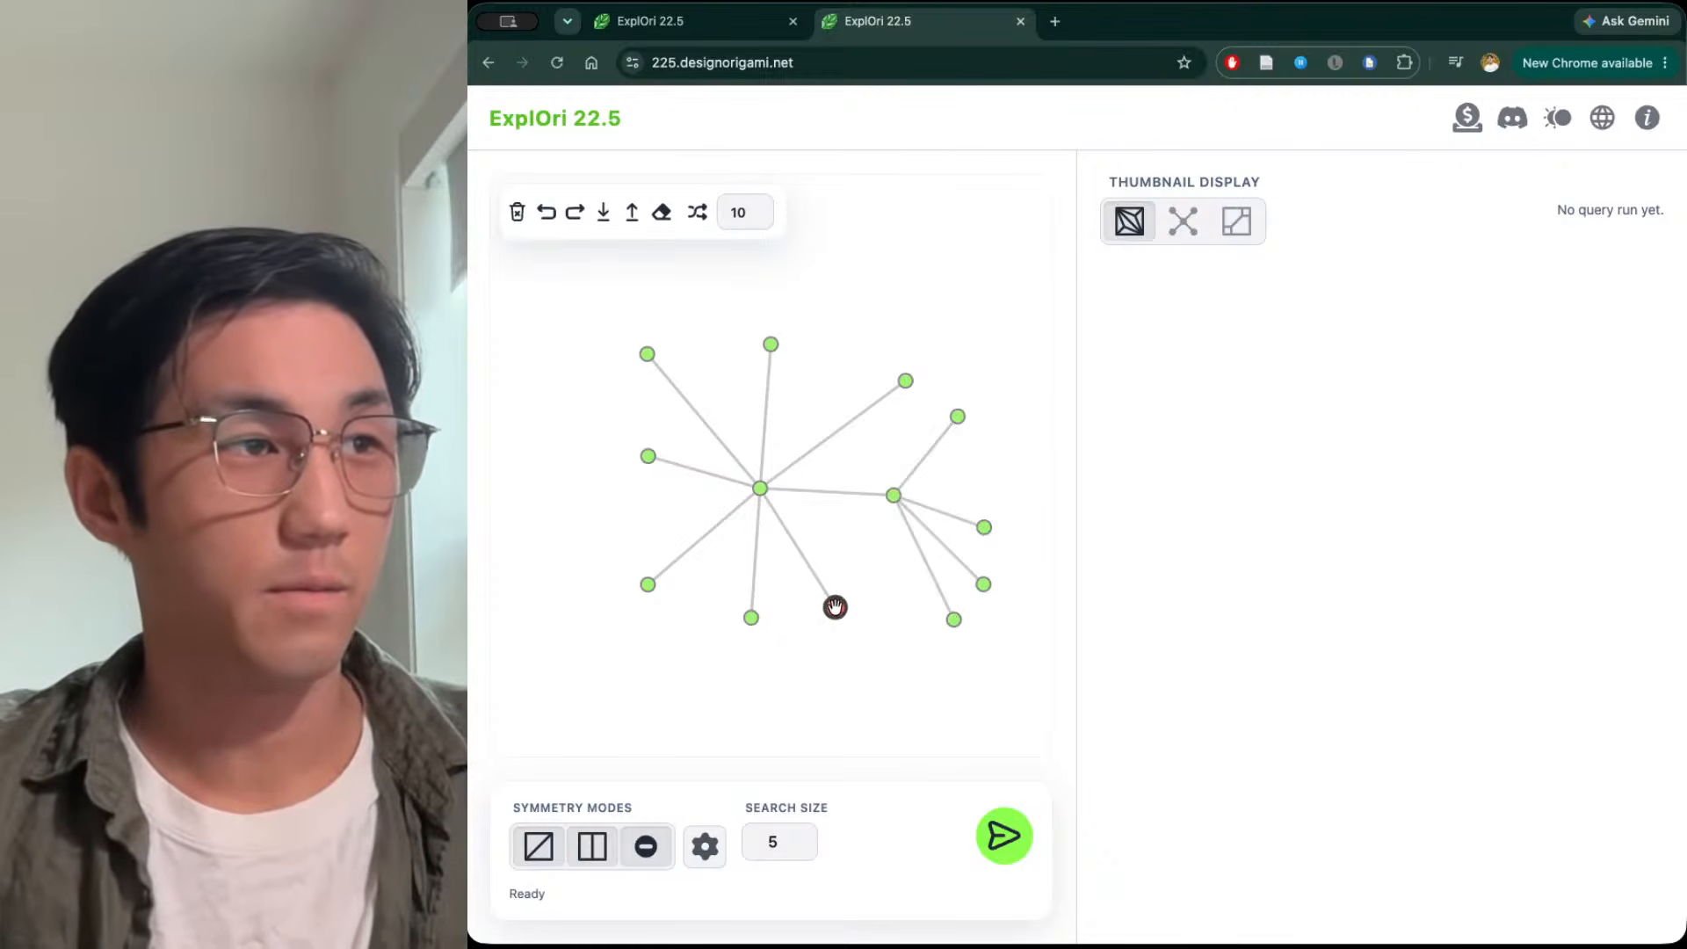
left_click(894, 494)
Extend the second hub's upper leaf with two branches and split one of them into two leaves
left_click_drag(959, 416, 965, 412)
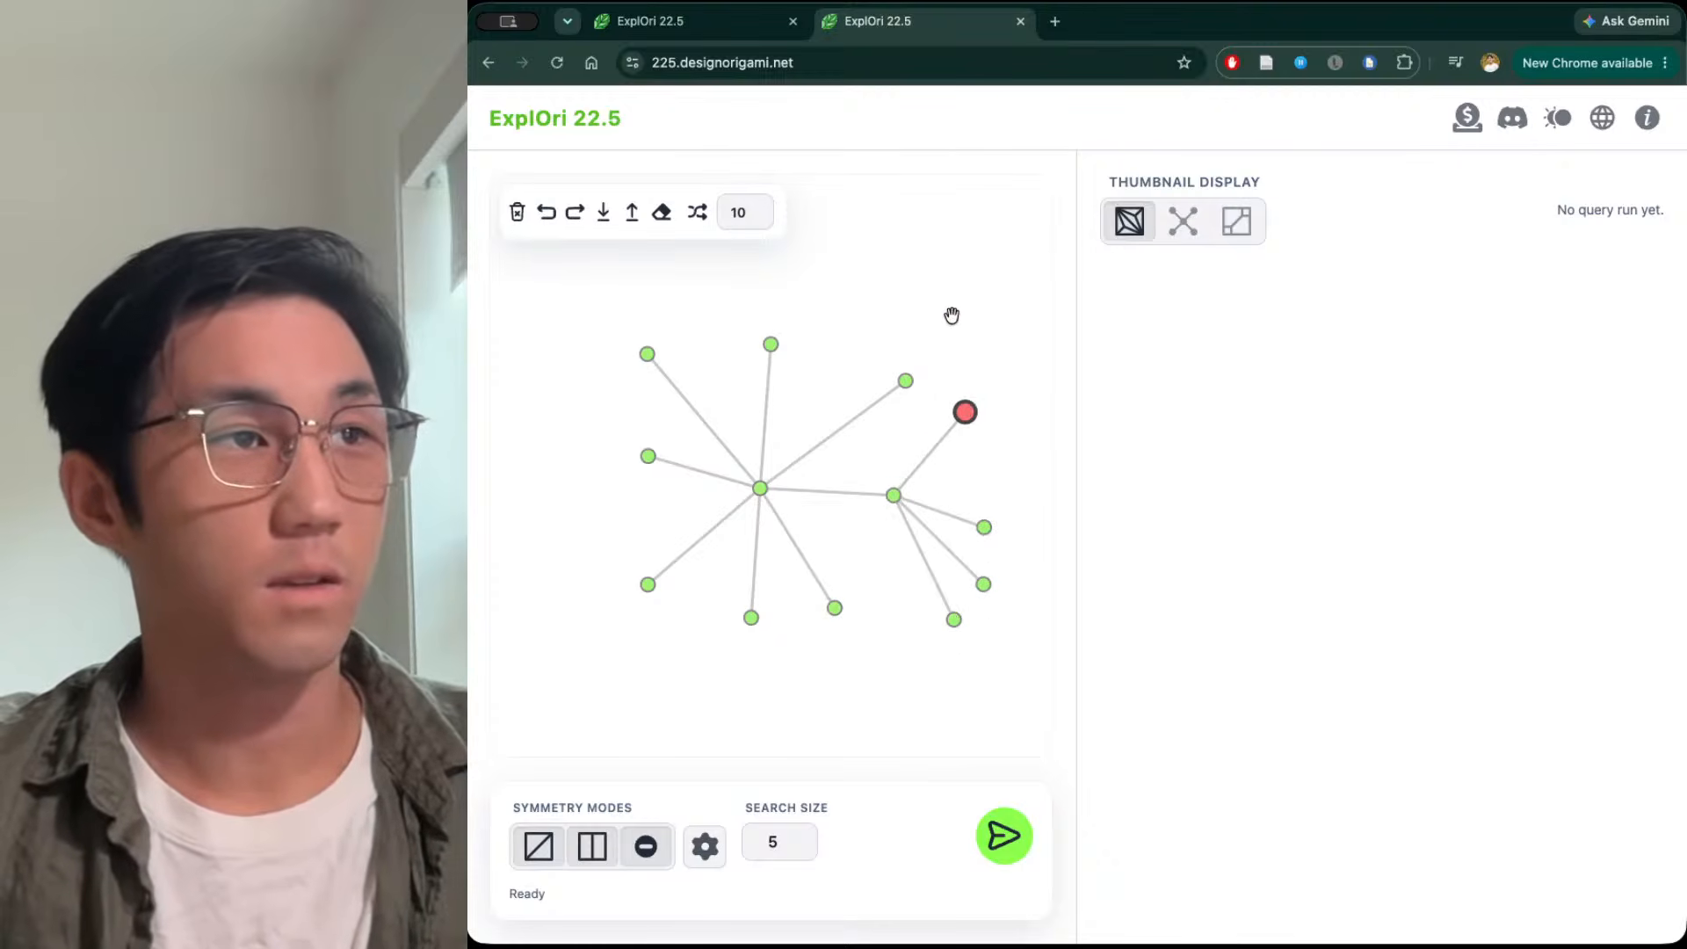
left_click(954, 316)
left_click(904, 265)
left_click(953, 316)
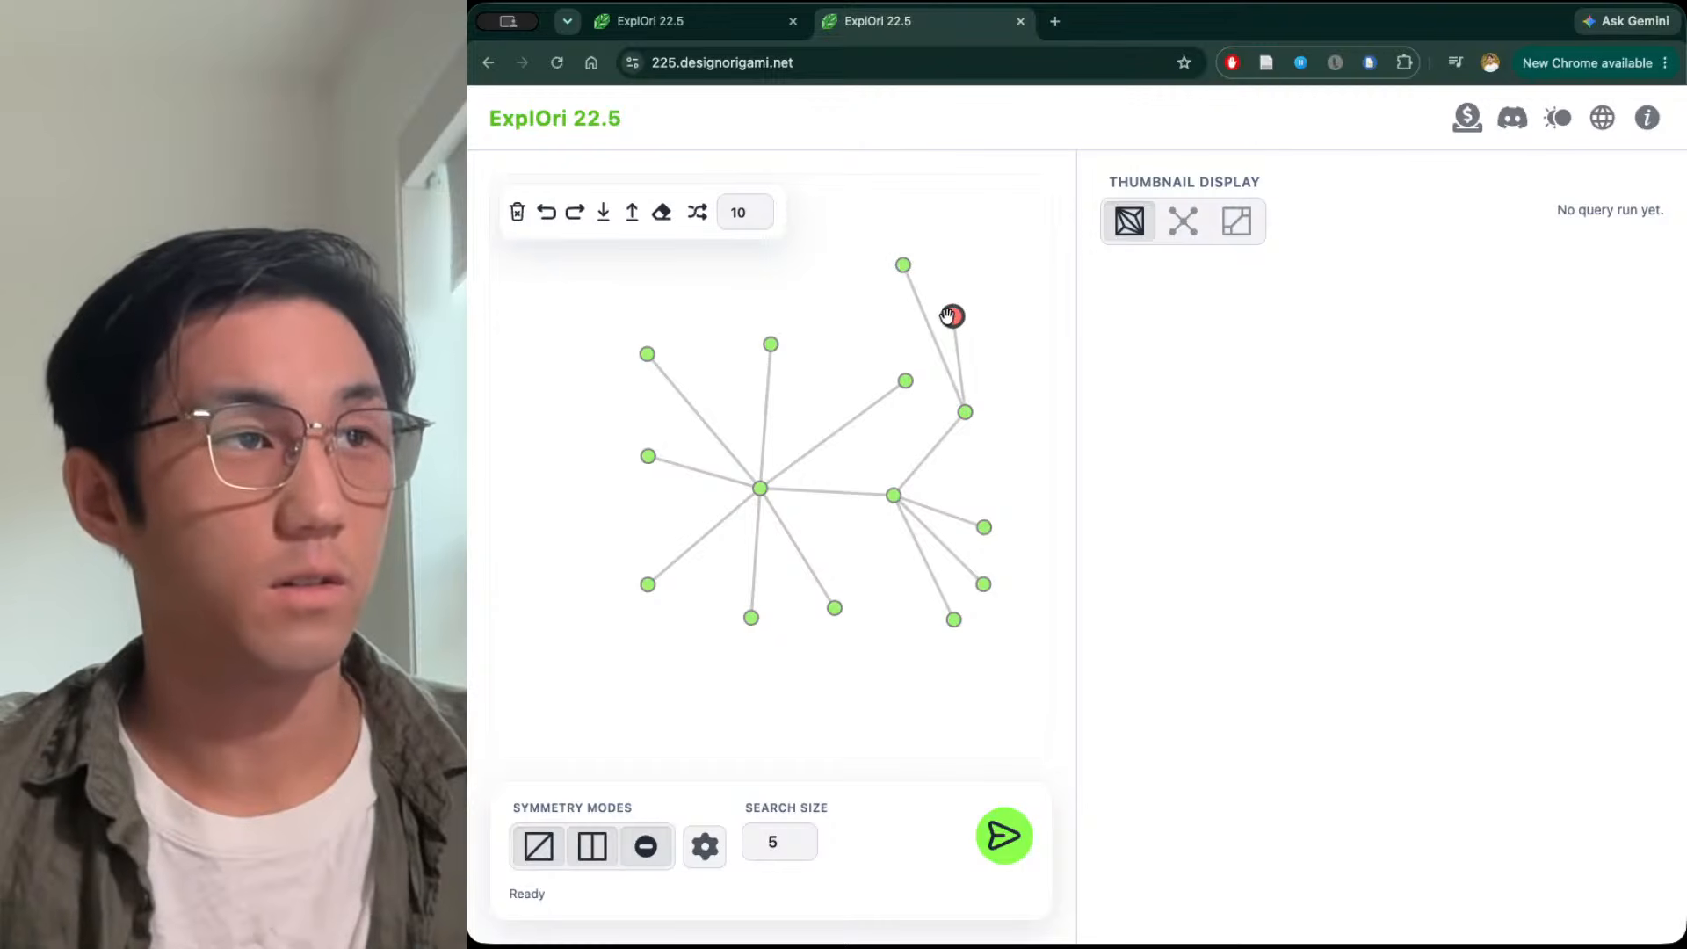
left_click(950, 265)
left_click(1006, 263)
left_click_drag(960, 313, 985, 329)
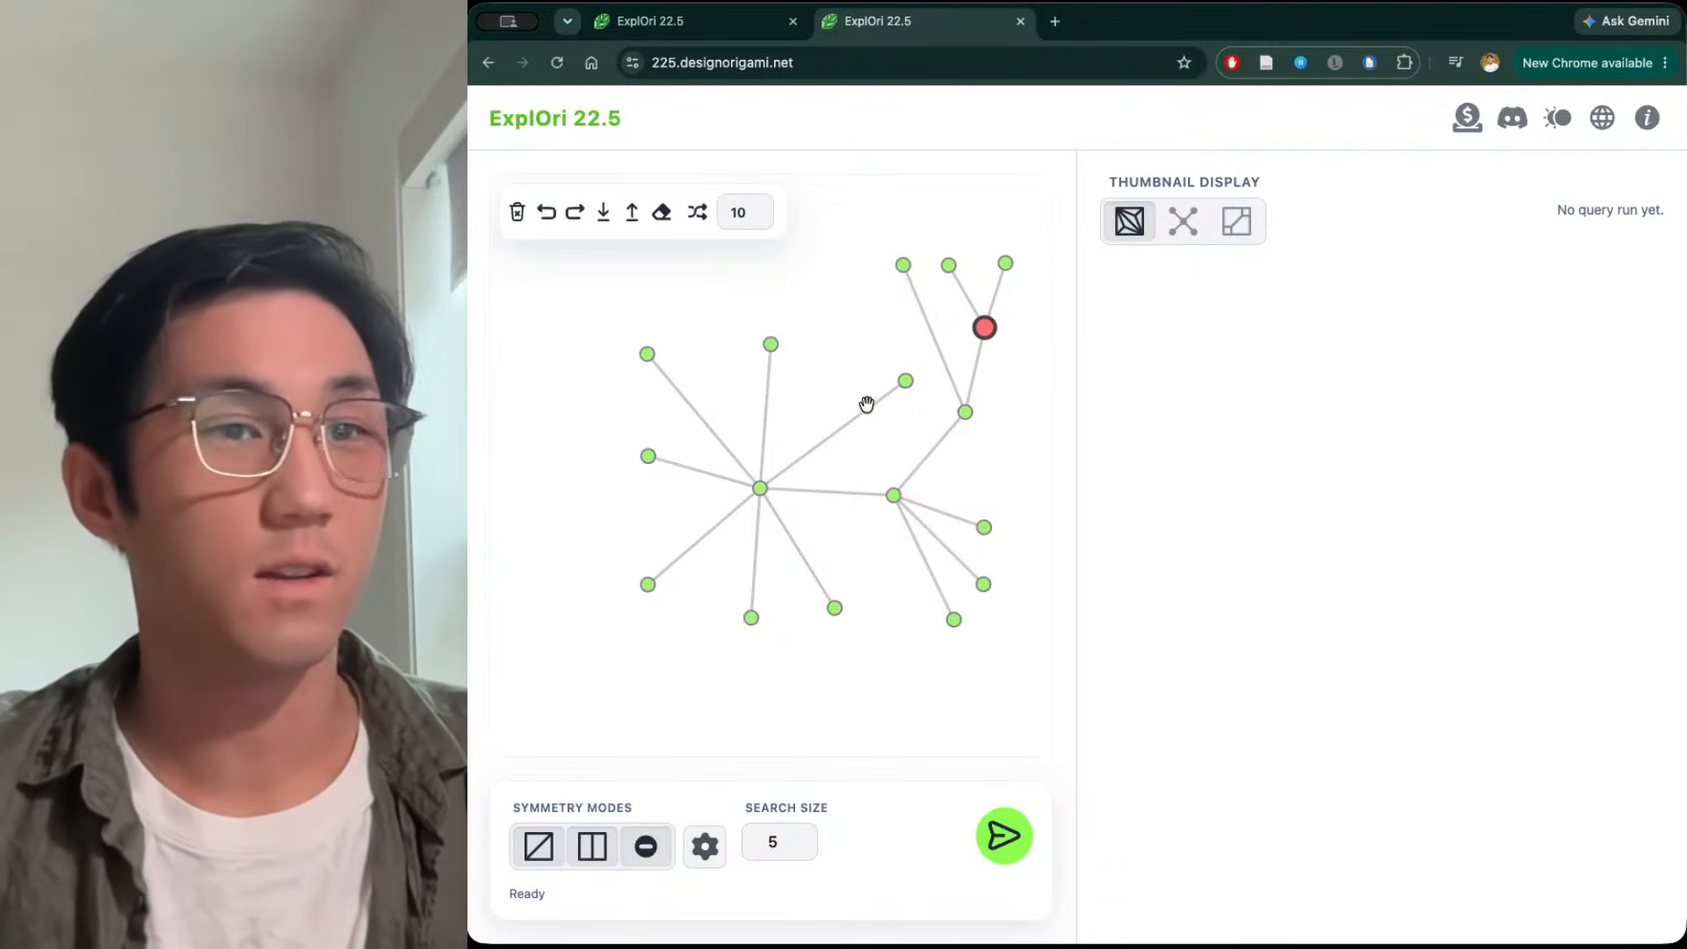
Shorten the main hub's top and upper-right branches and lengthen its upper-left branch
left_click_drag(903, 382, 801, 467)
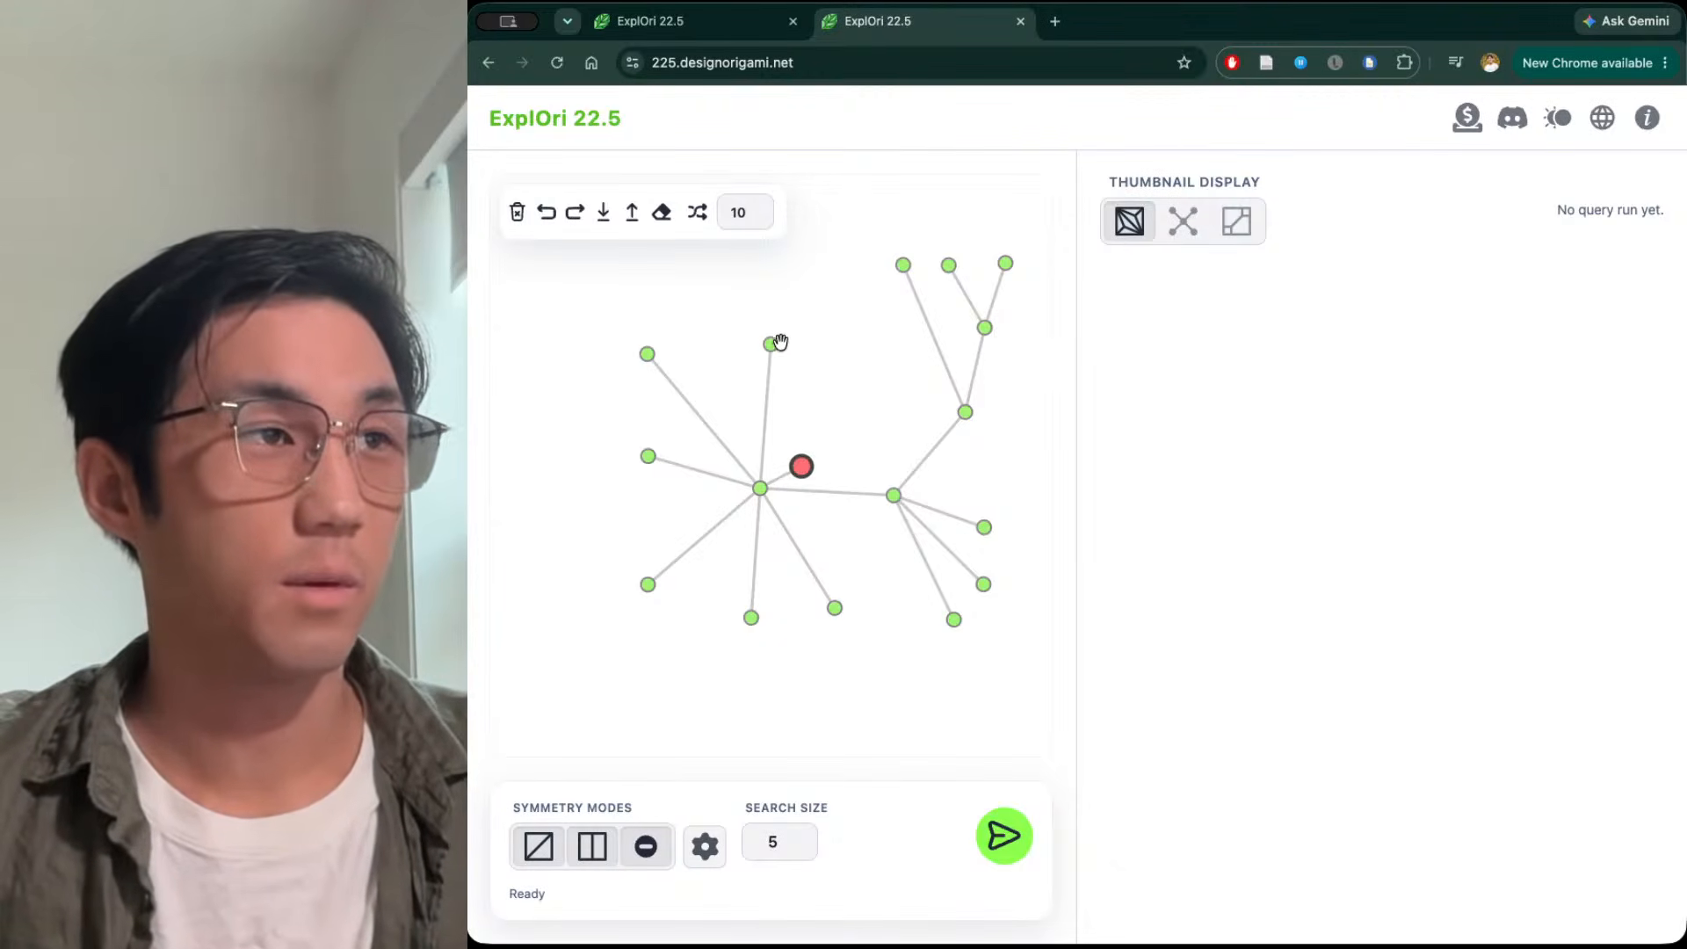
left_click_drag(772, 344, 767, 443)
left_click_drag(648, 354, 540, 392)
scroll(700, 522, "down", 7)
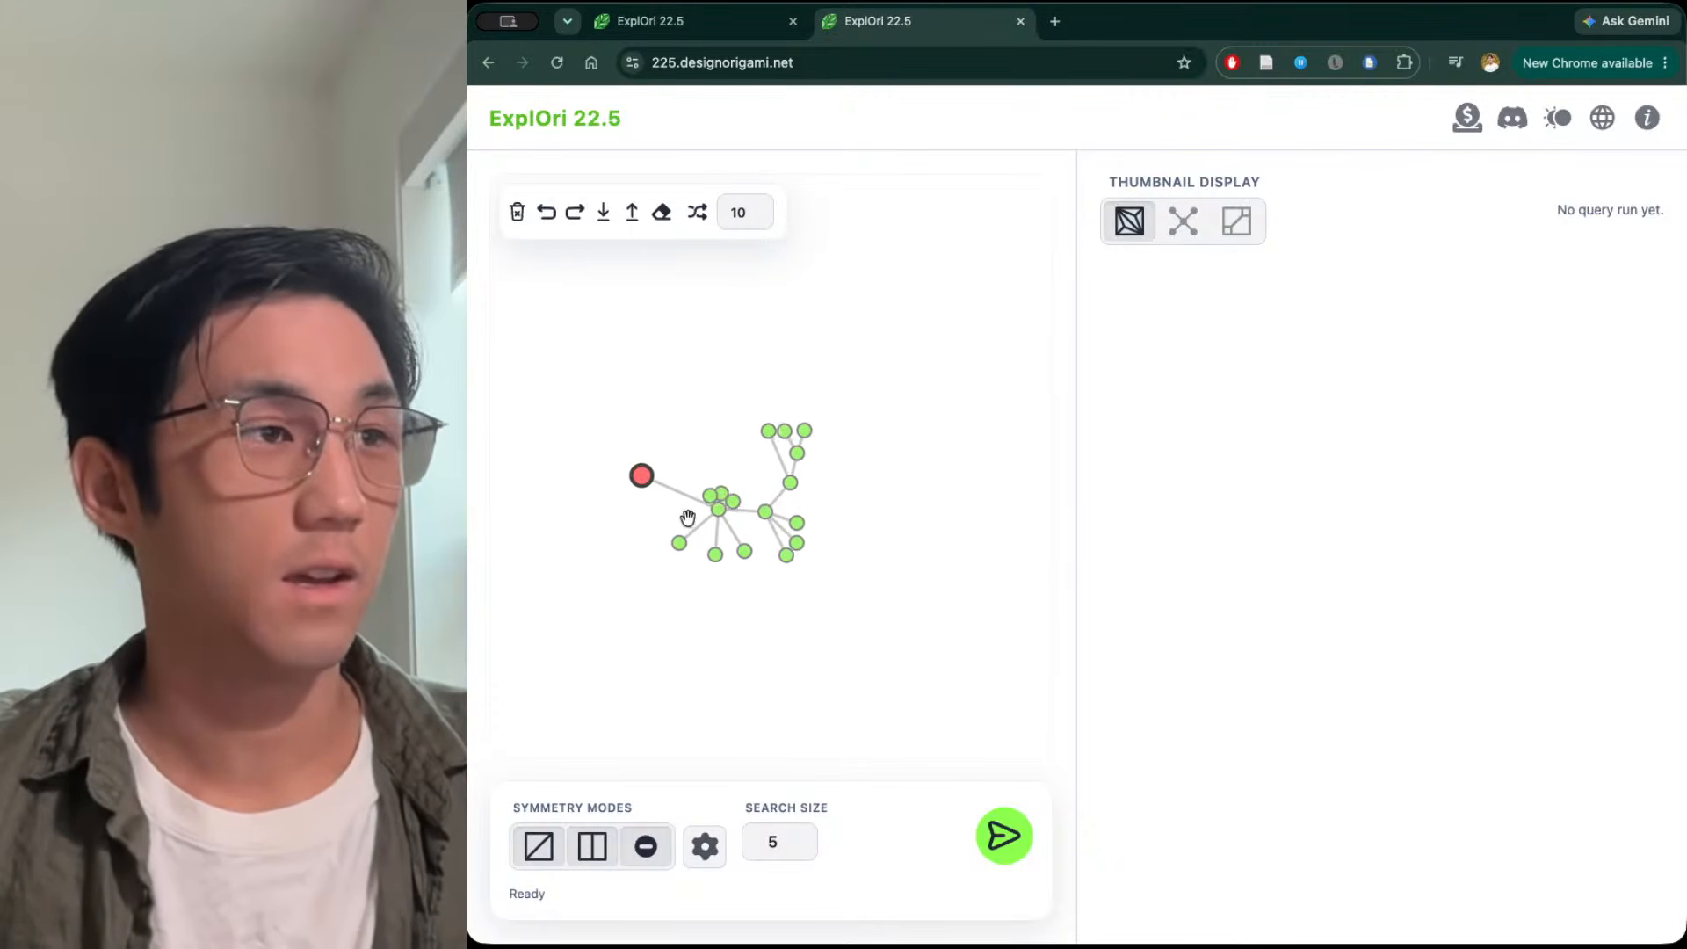
scroll(689, 518, "up", 5)
mouse_move(677, 496)
left_mouse_down()
mouse_move(680, 533)
mouse_move(667, 512)
left_mouse_up()
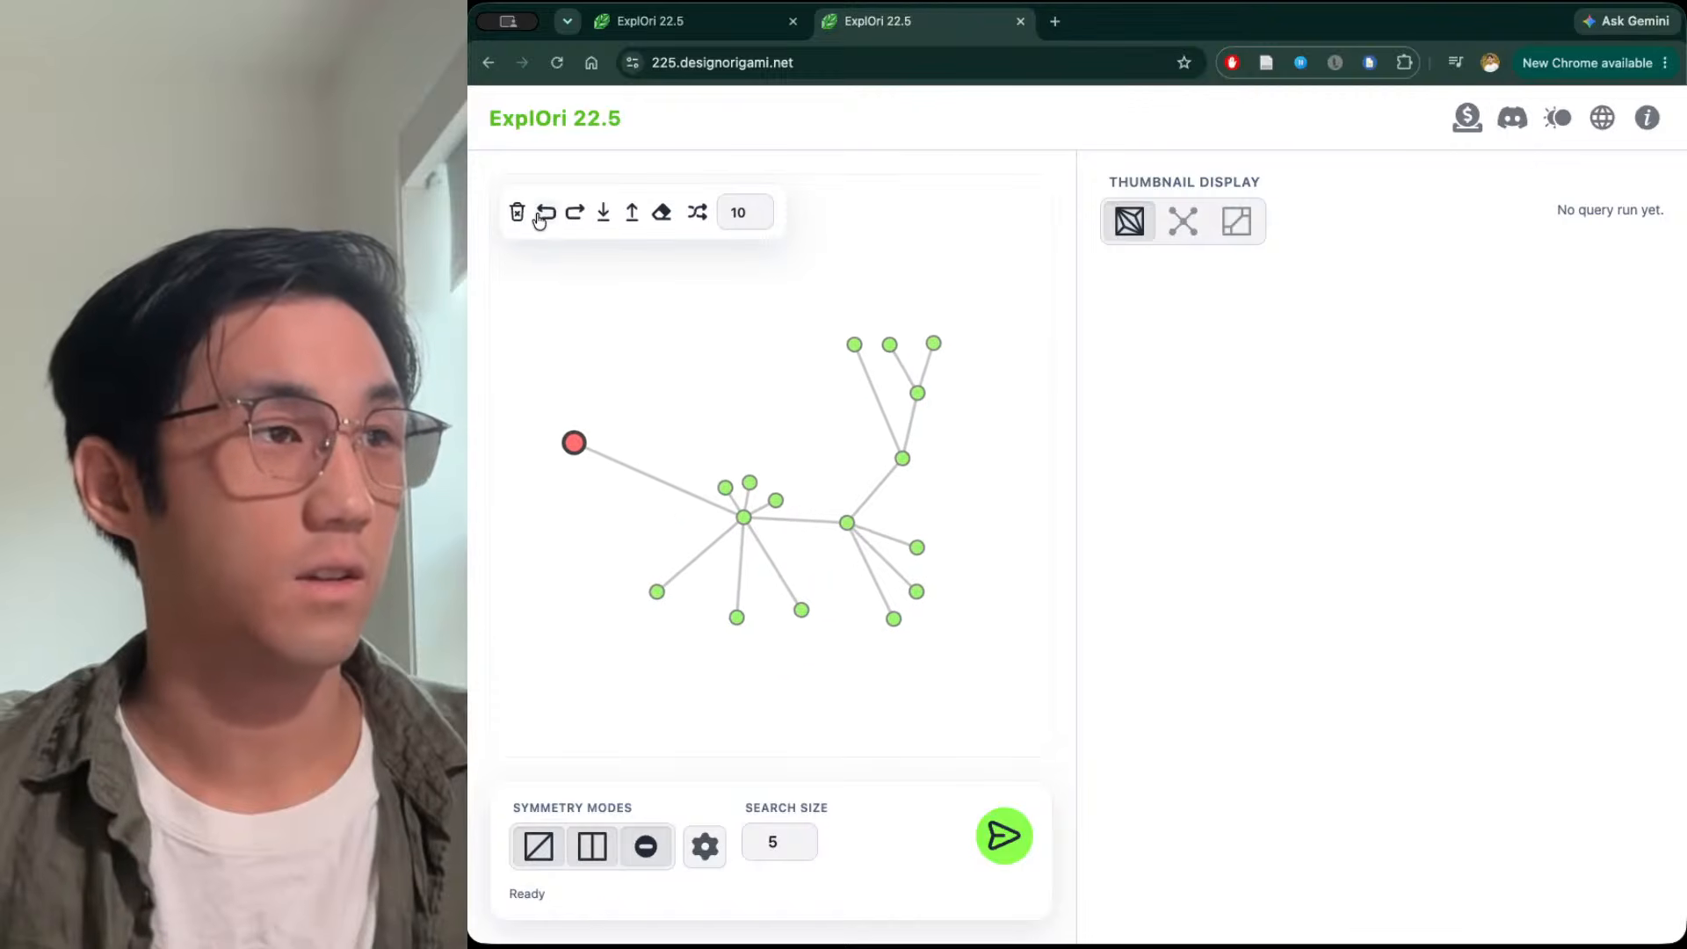
Undo the last four node moves and redo the two that shorten the main hub's upper branches
left_click(540, 220)
left_click(541, 220)
left_click(542, 219)
left_click(542, 219)
left_click(586, 217)
left_click(585, 217)
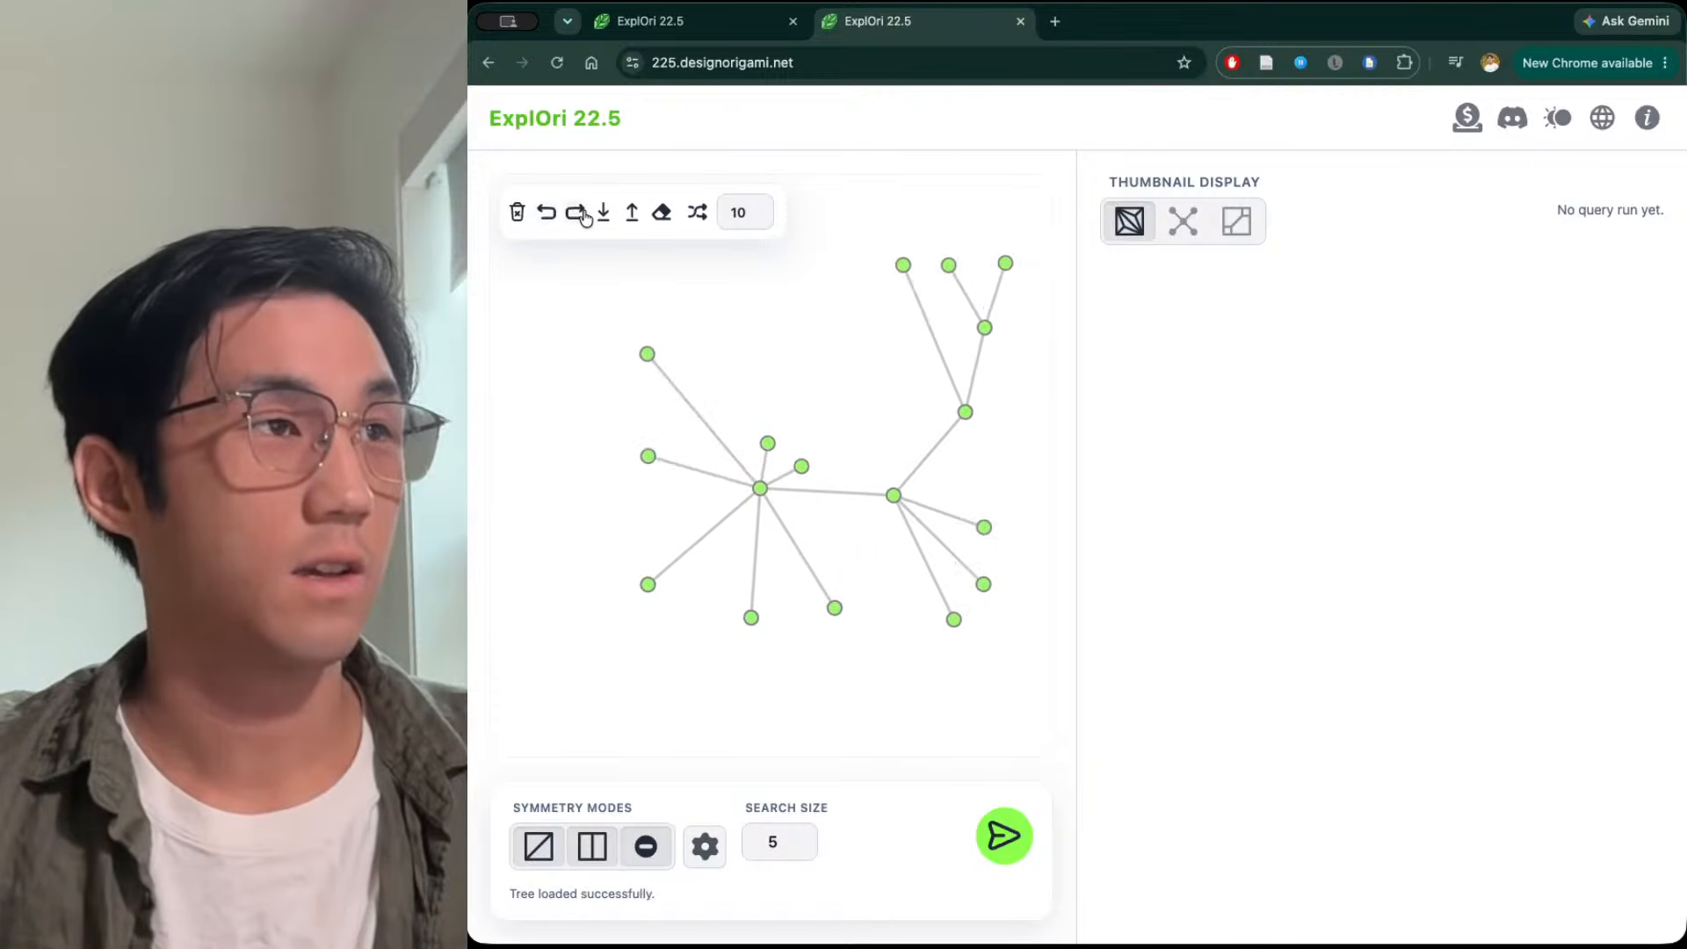
Delete the main hub's long upper-left leaf and its two short upper leaves
left_click(648, 355)
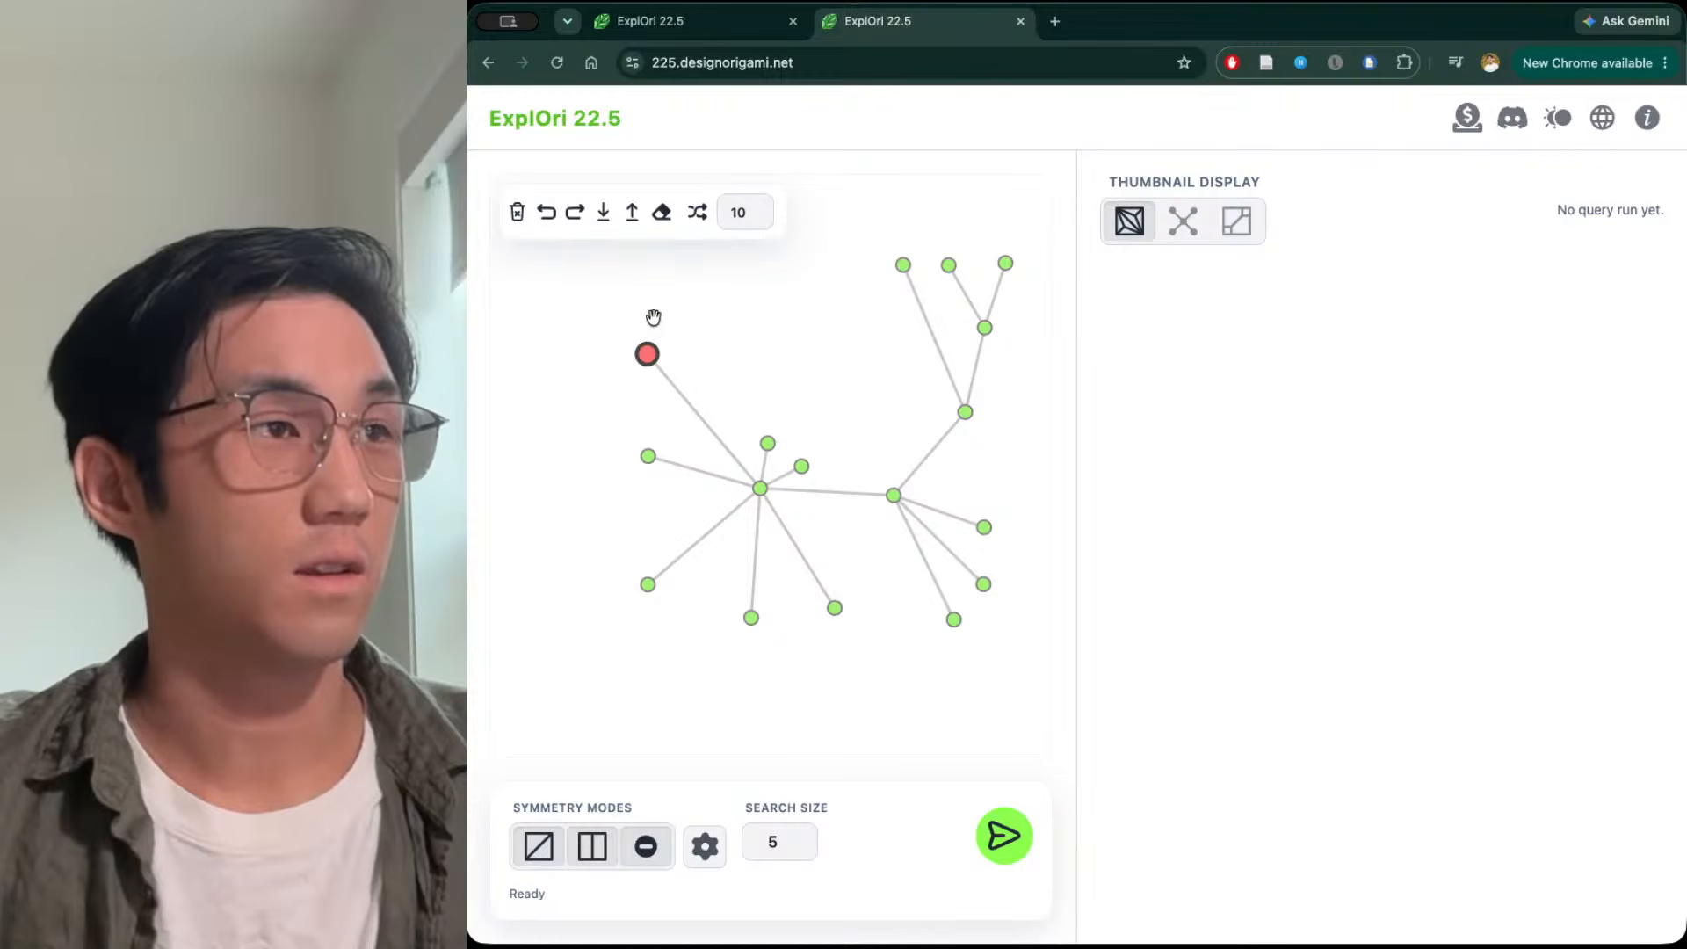
left_click(661, 214)
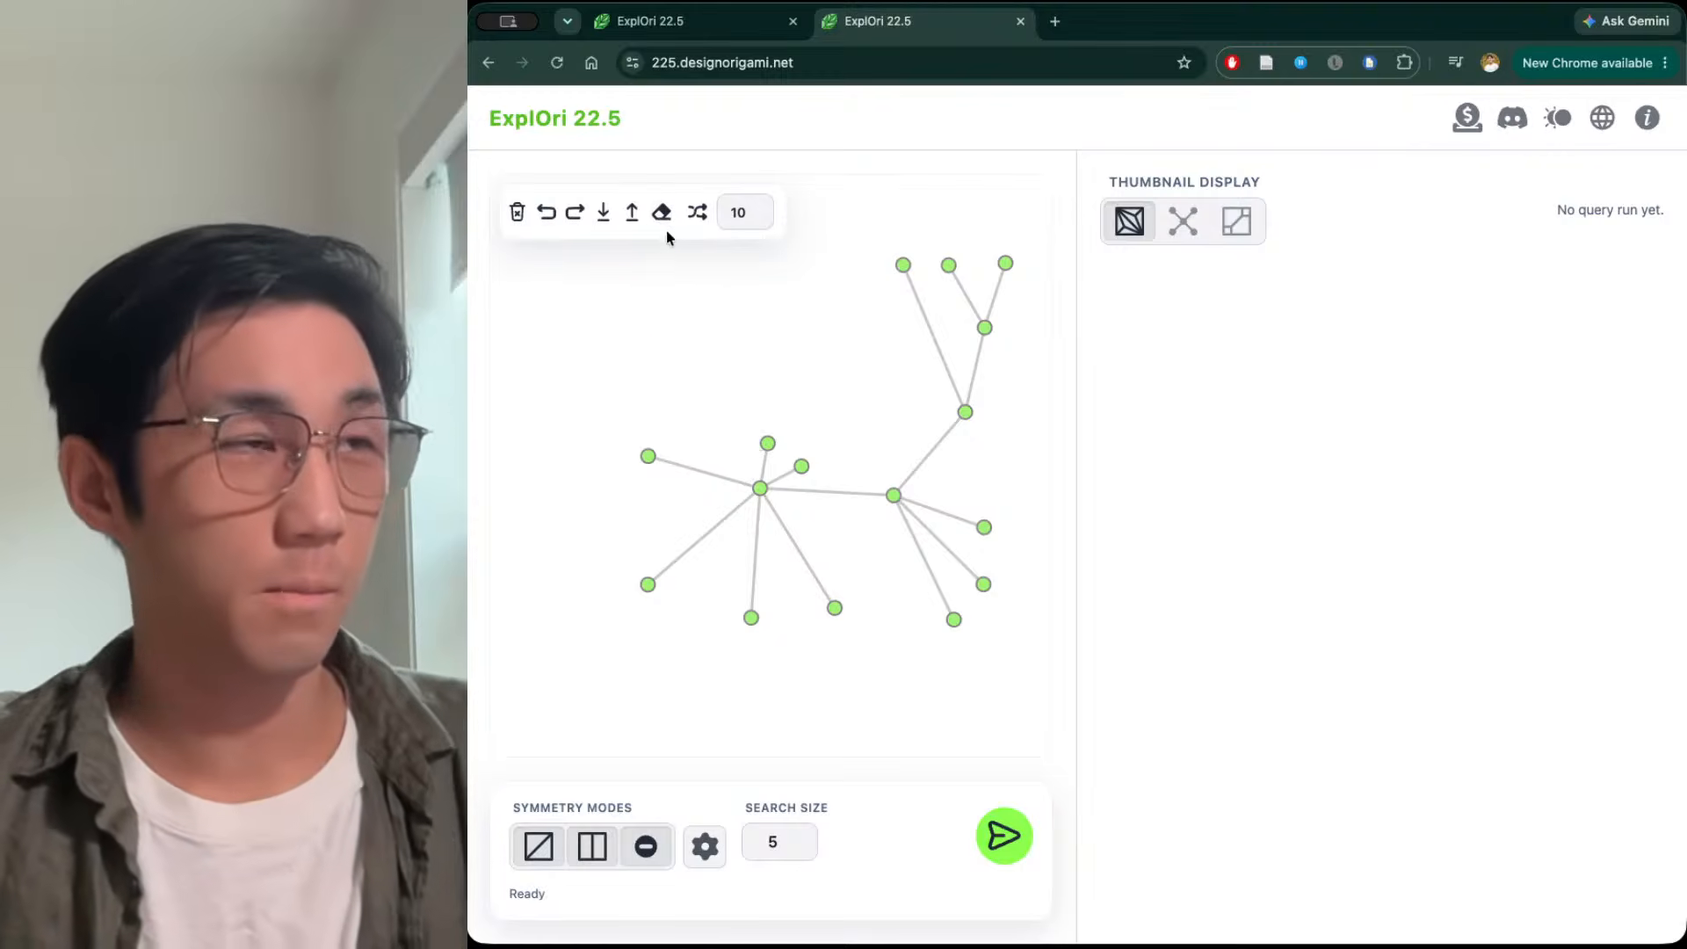
left_click(770, 444)
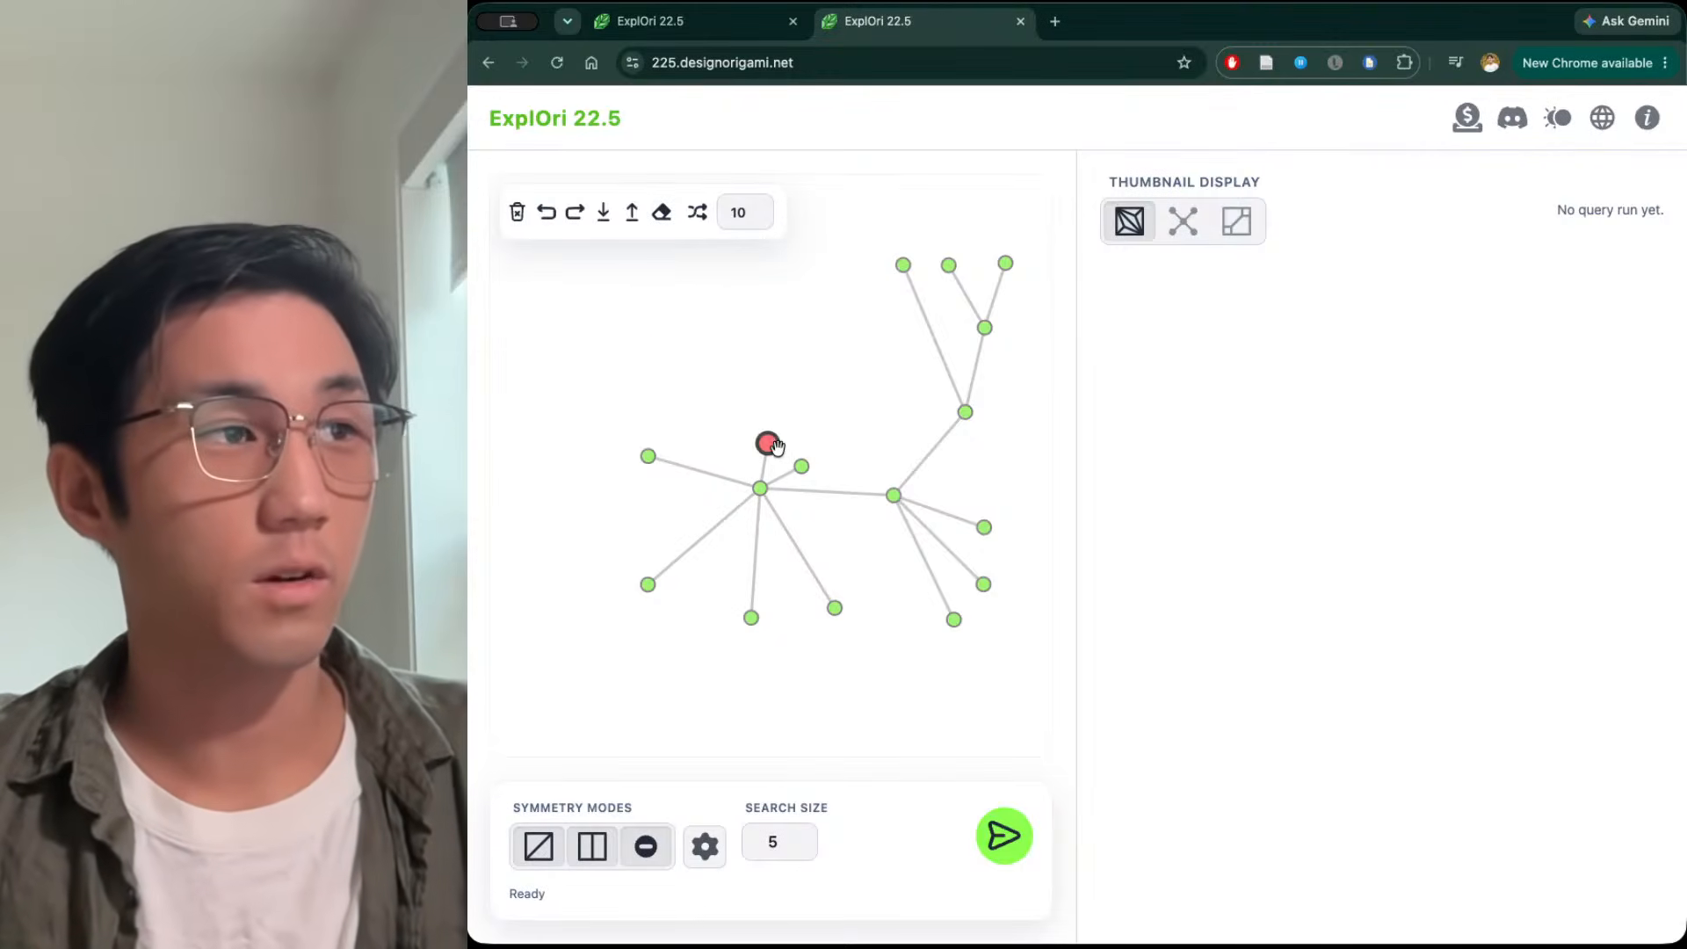
left_click(660, 220)
left_click(802, 465)
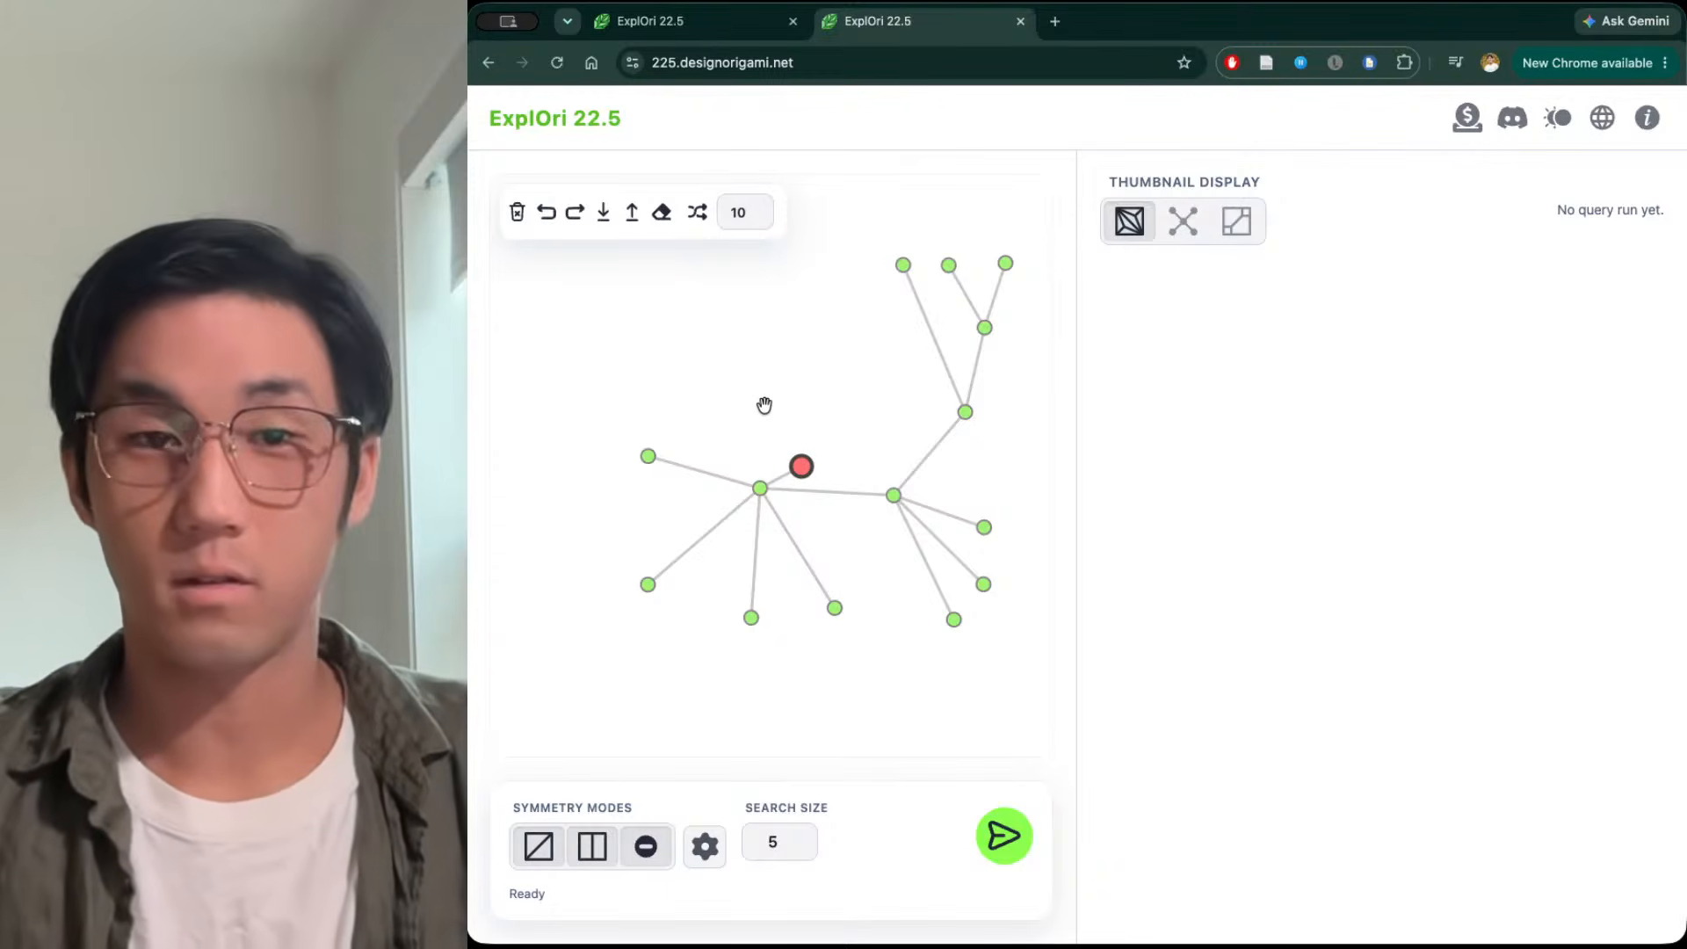
key("Delete")
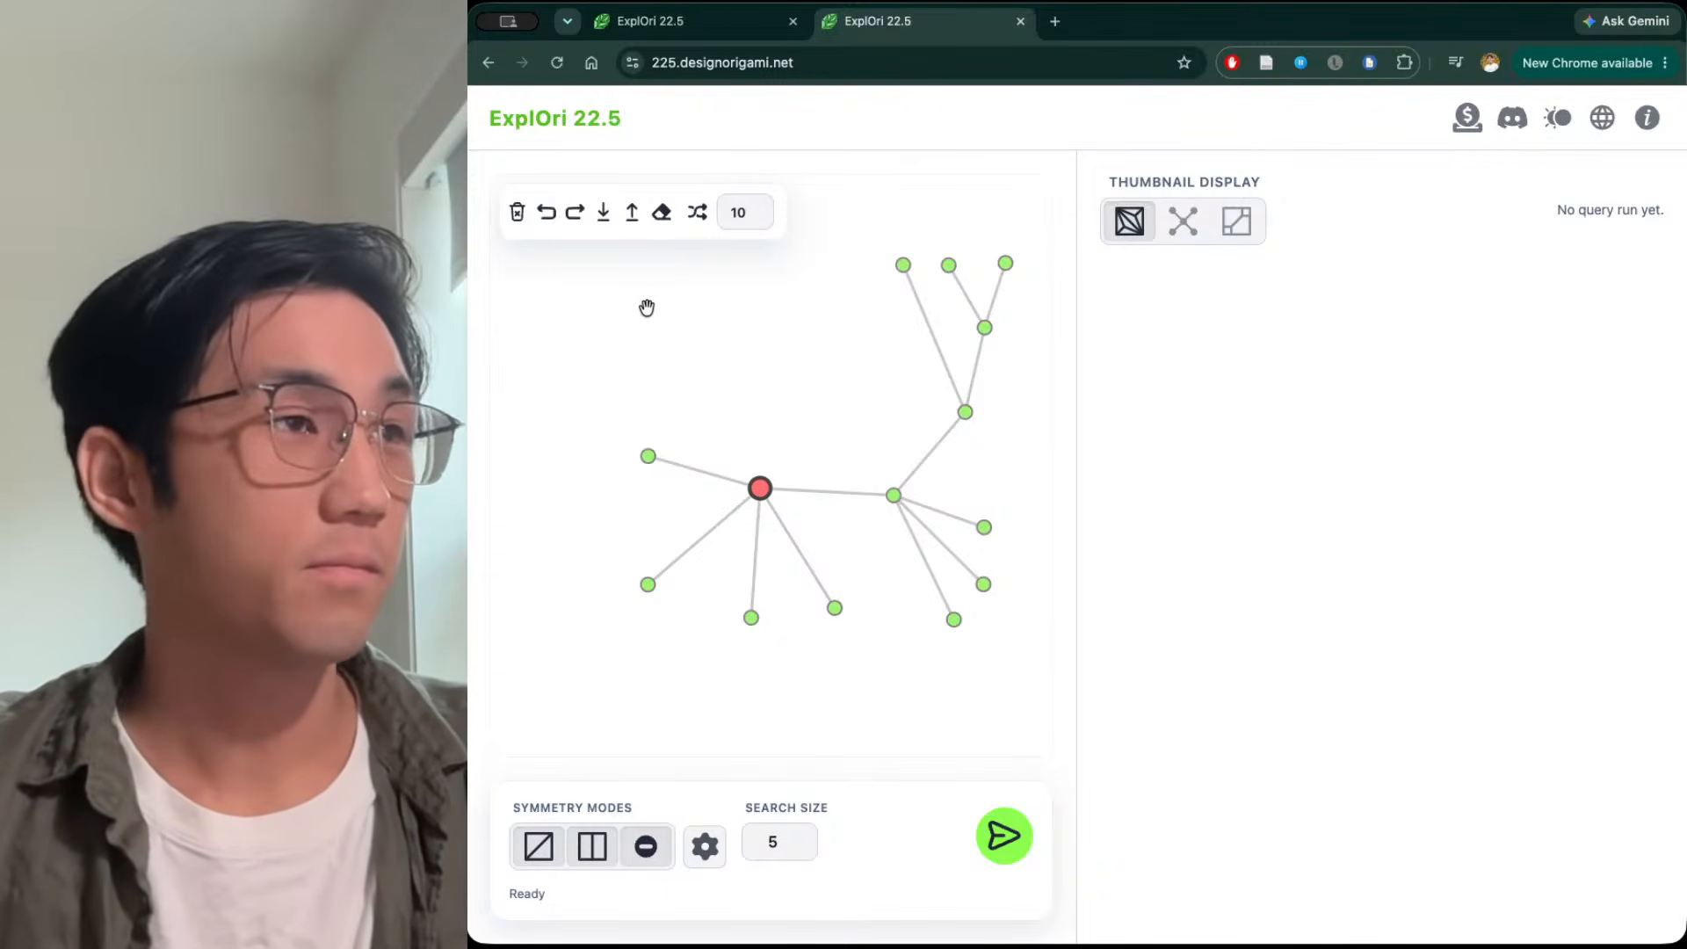
Clear the hand-drawn tree and generate random 10-leaf trees several times, keeping the last one
left_click(647, 458)
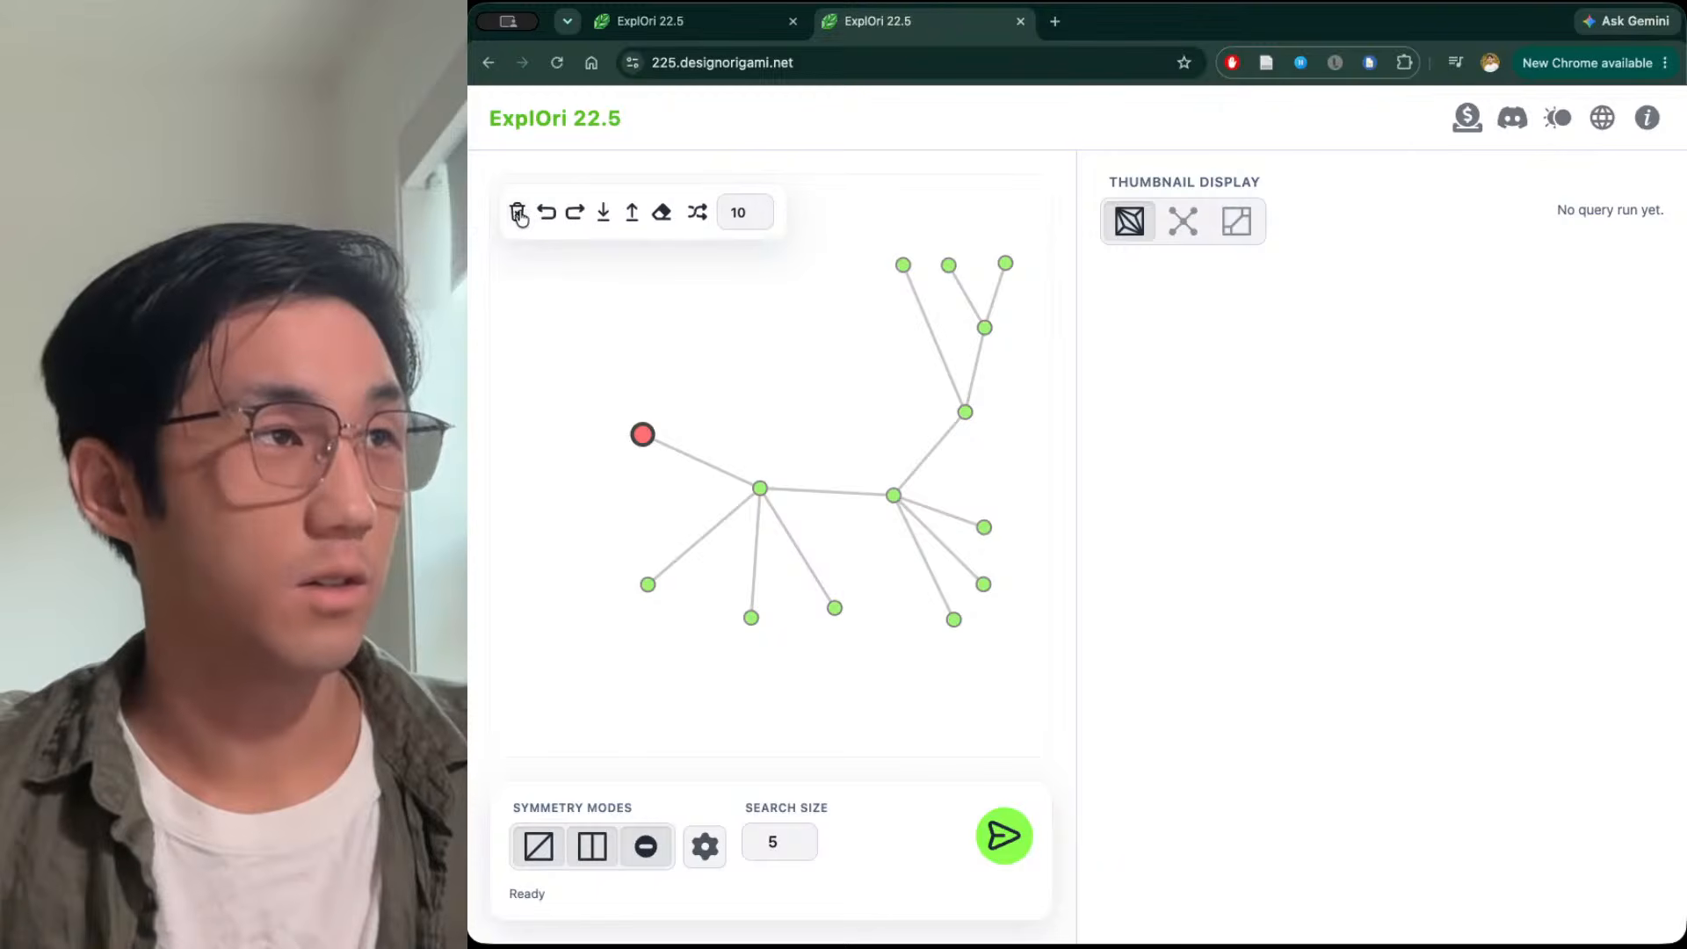
left_click(518, 213)
left_click(698, 213)
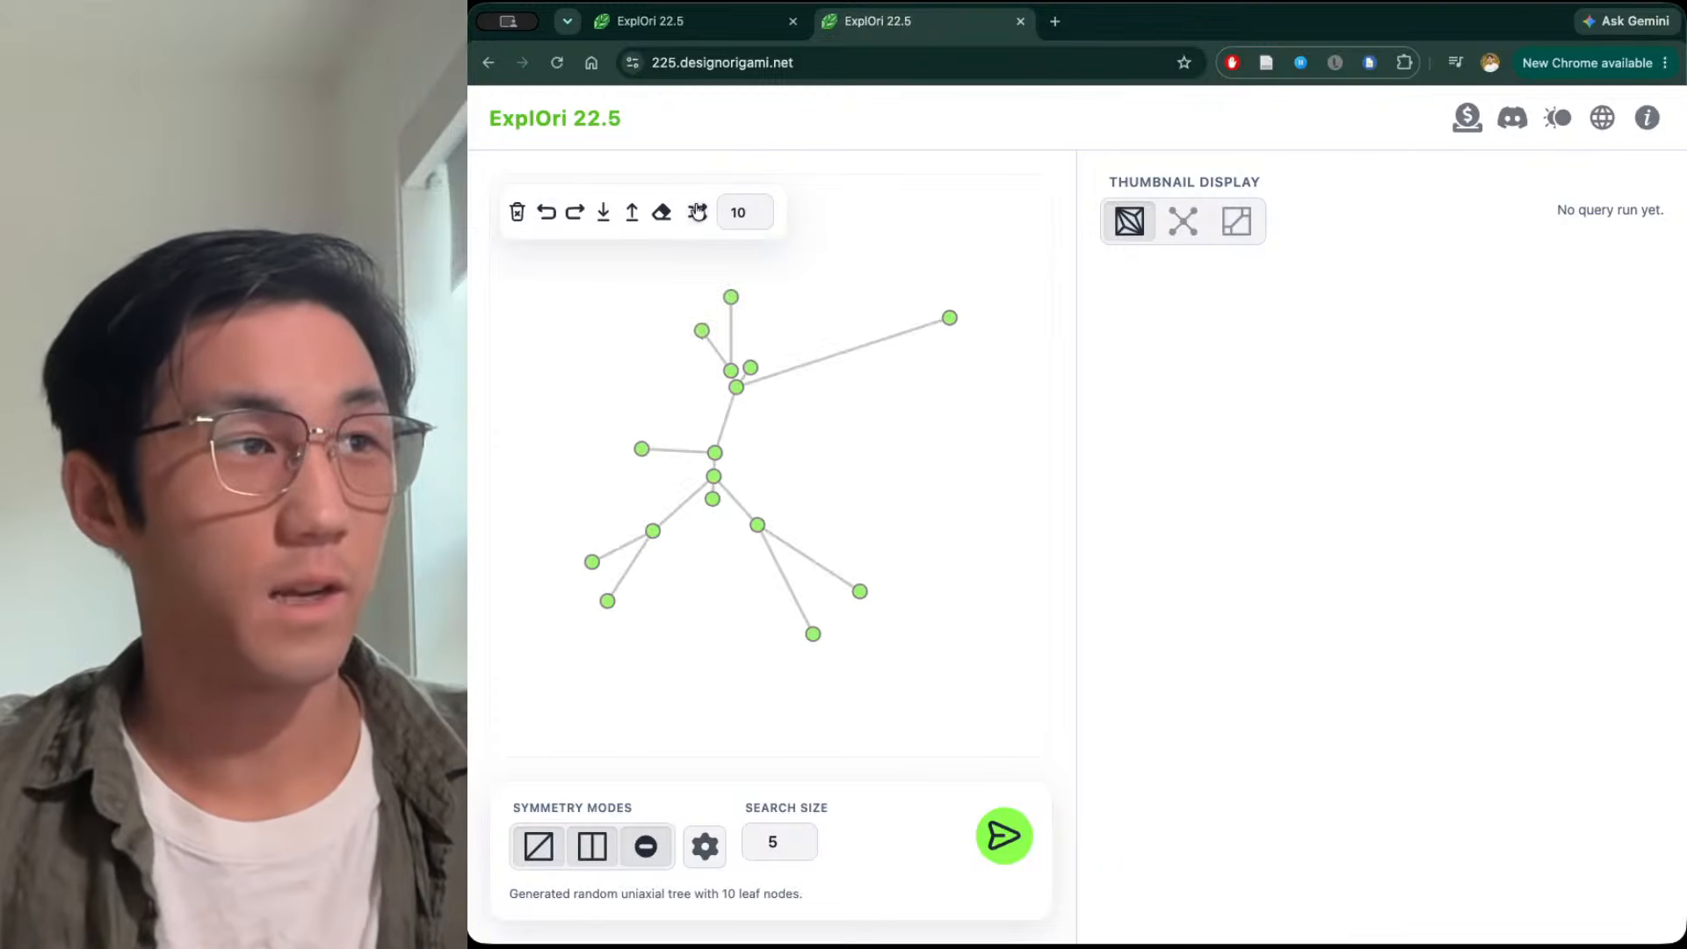
left_click(697, 212)
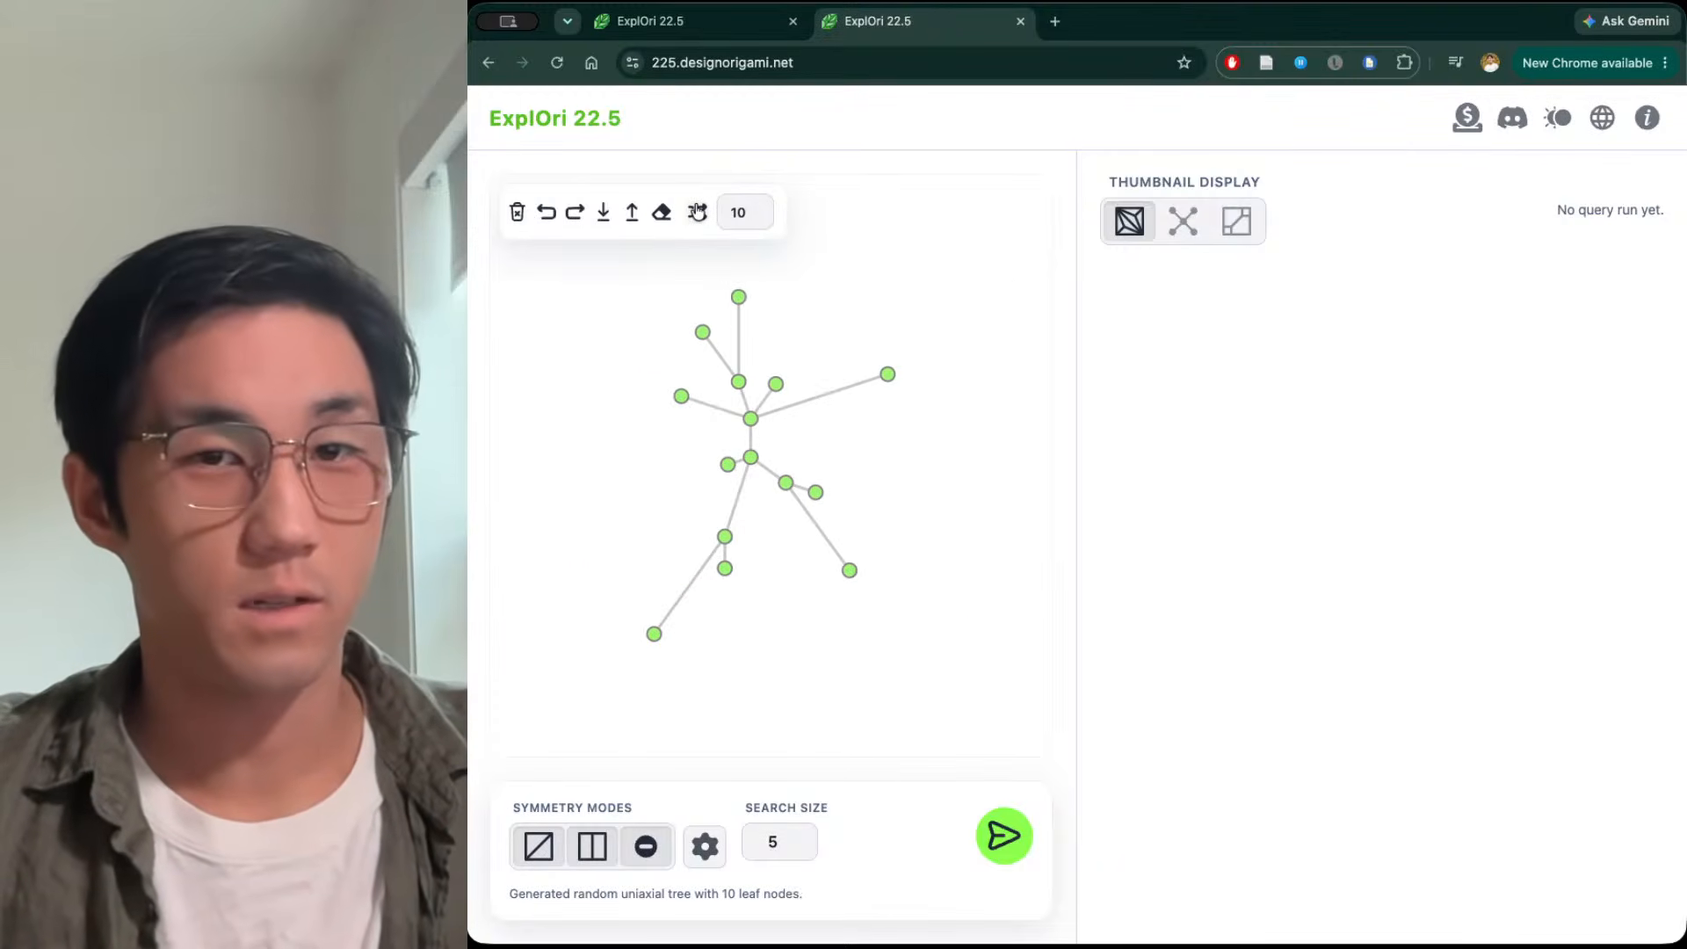
left_click(697, 213)
left_click(698, 213)
left_click(698, 213)
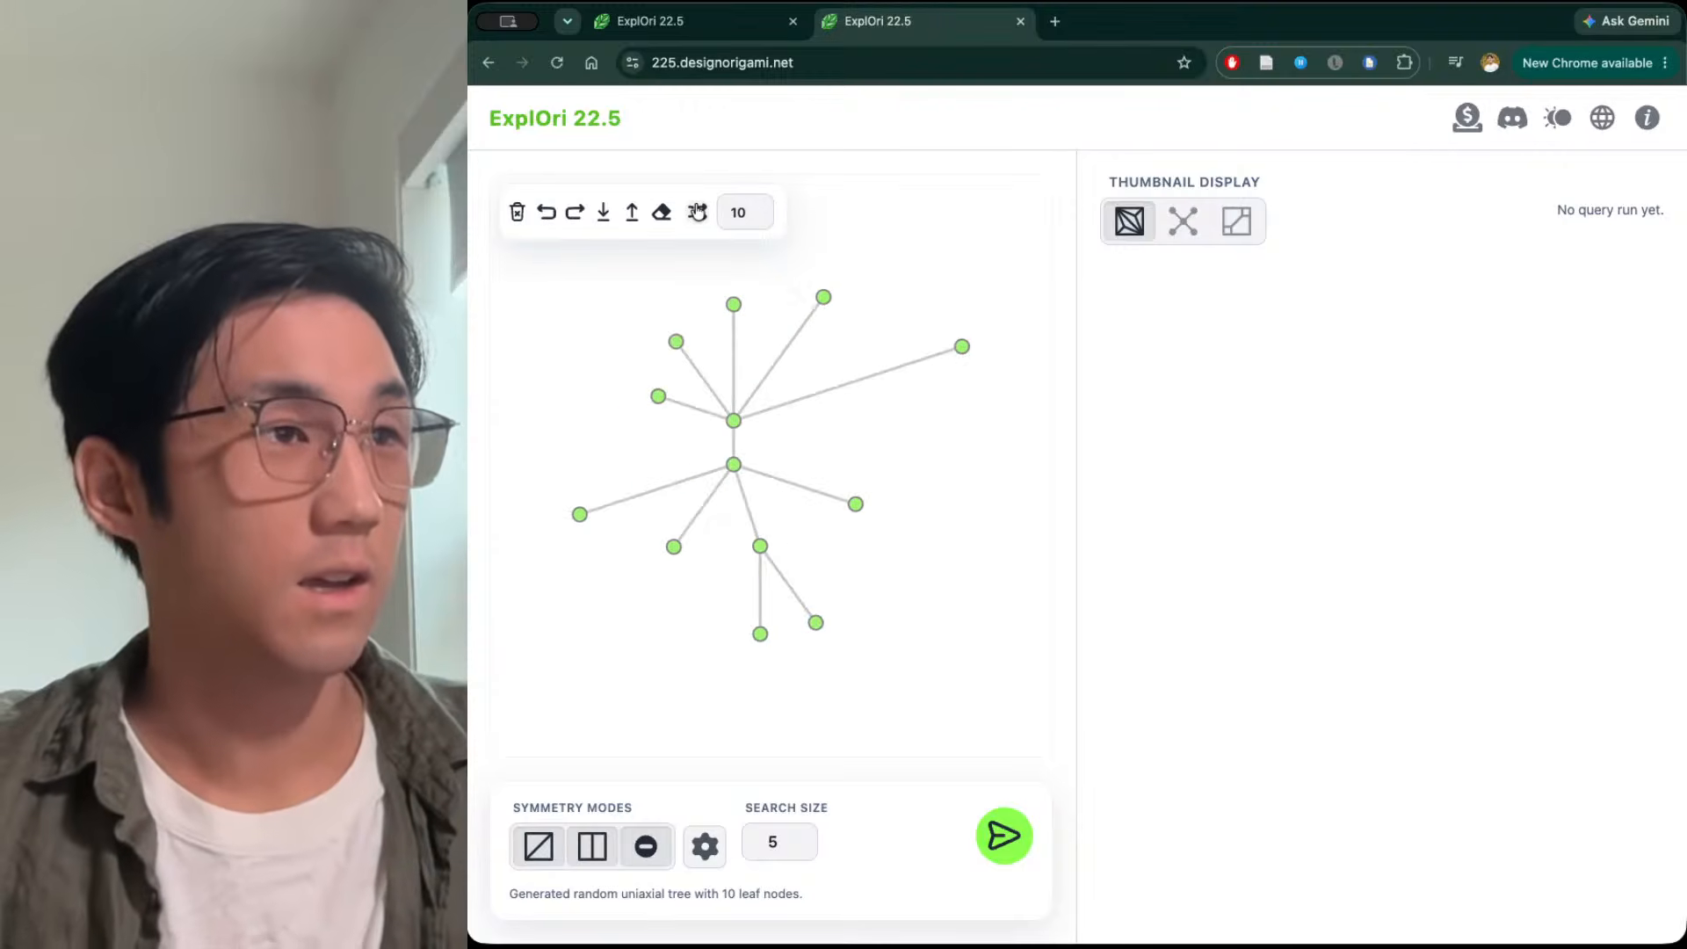
Save the random tree to a file and load it back from explori_tree (3).json in Downloads
left_click(606, 214)
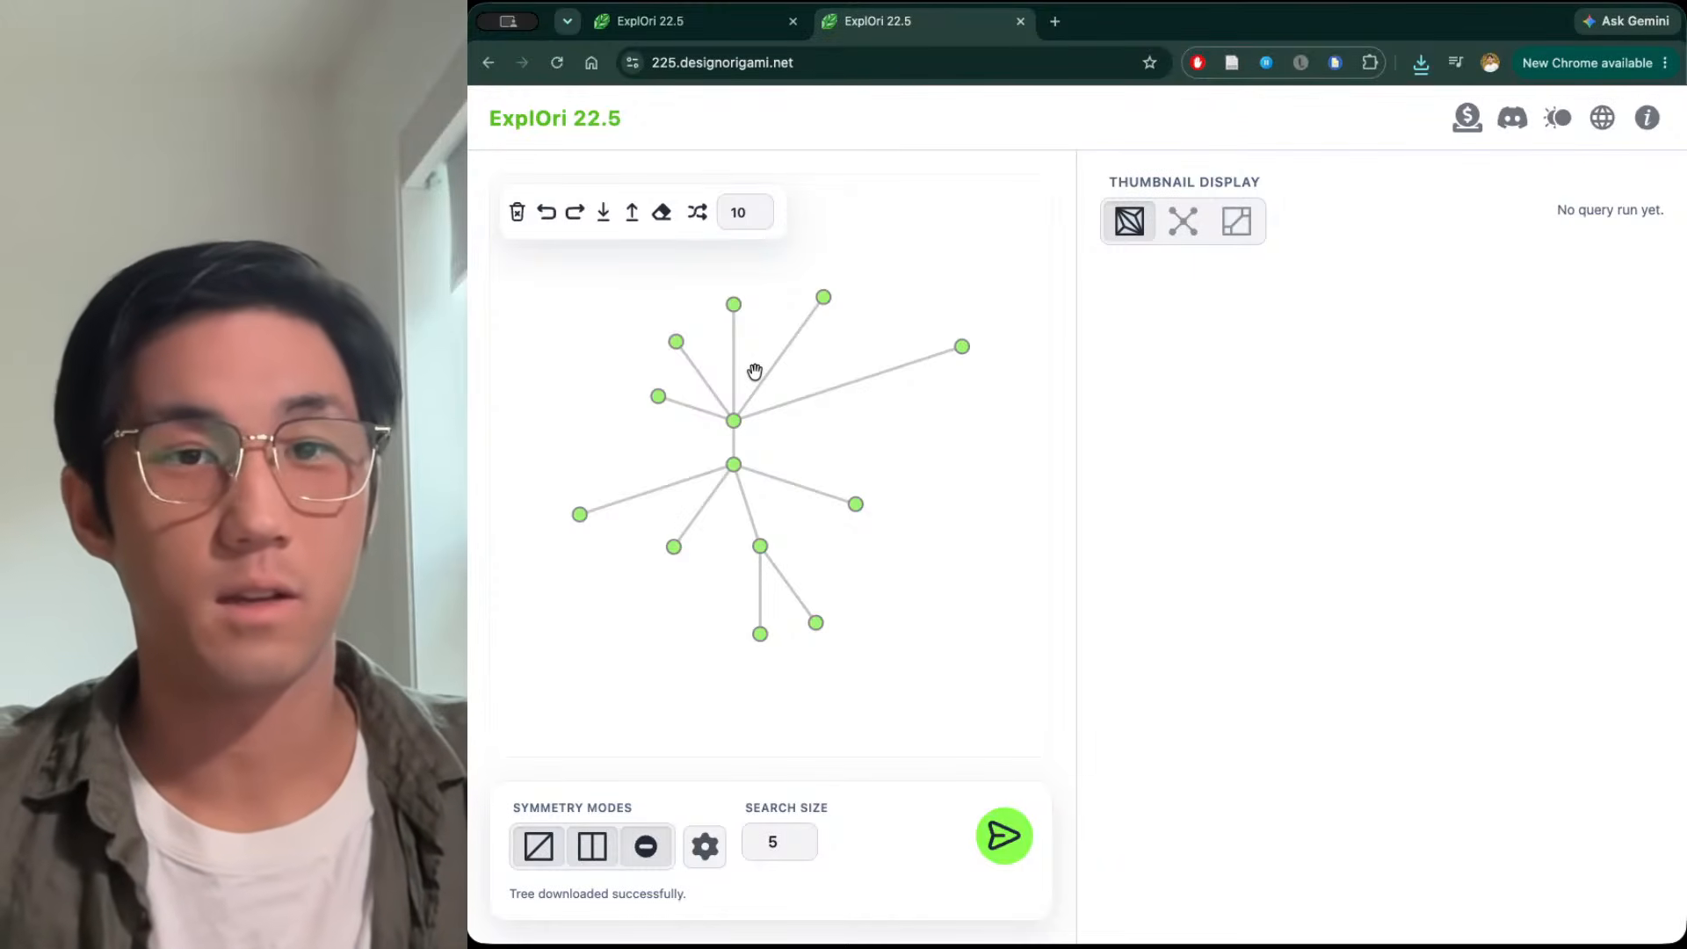
left_click(631, 214)
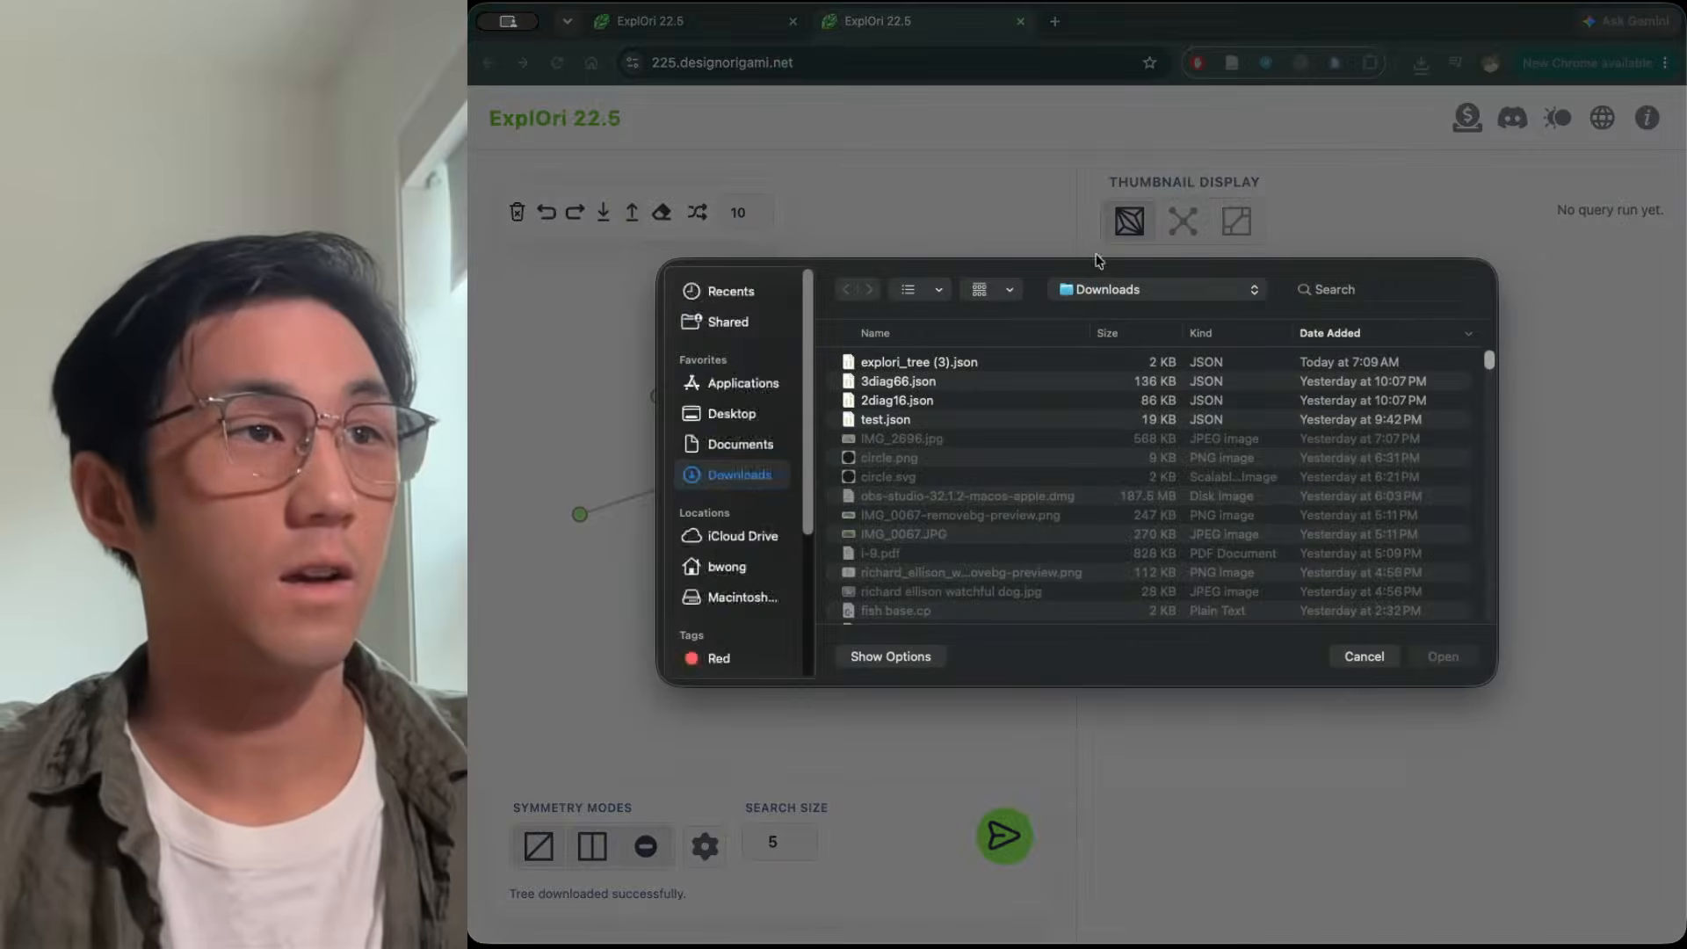
double_click(973, 368)
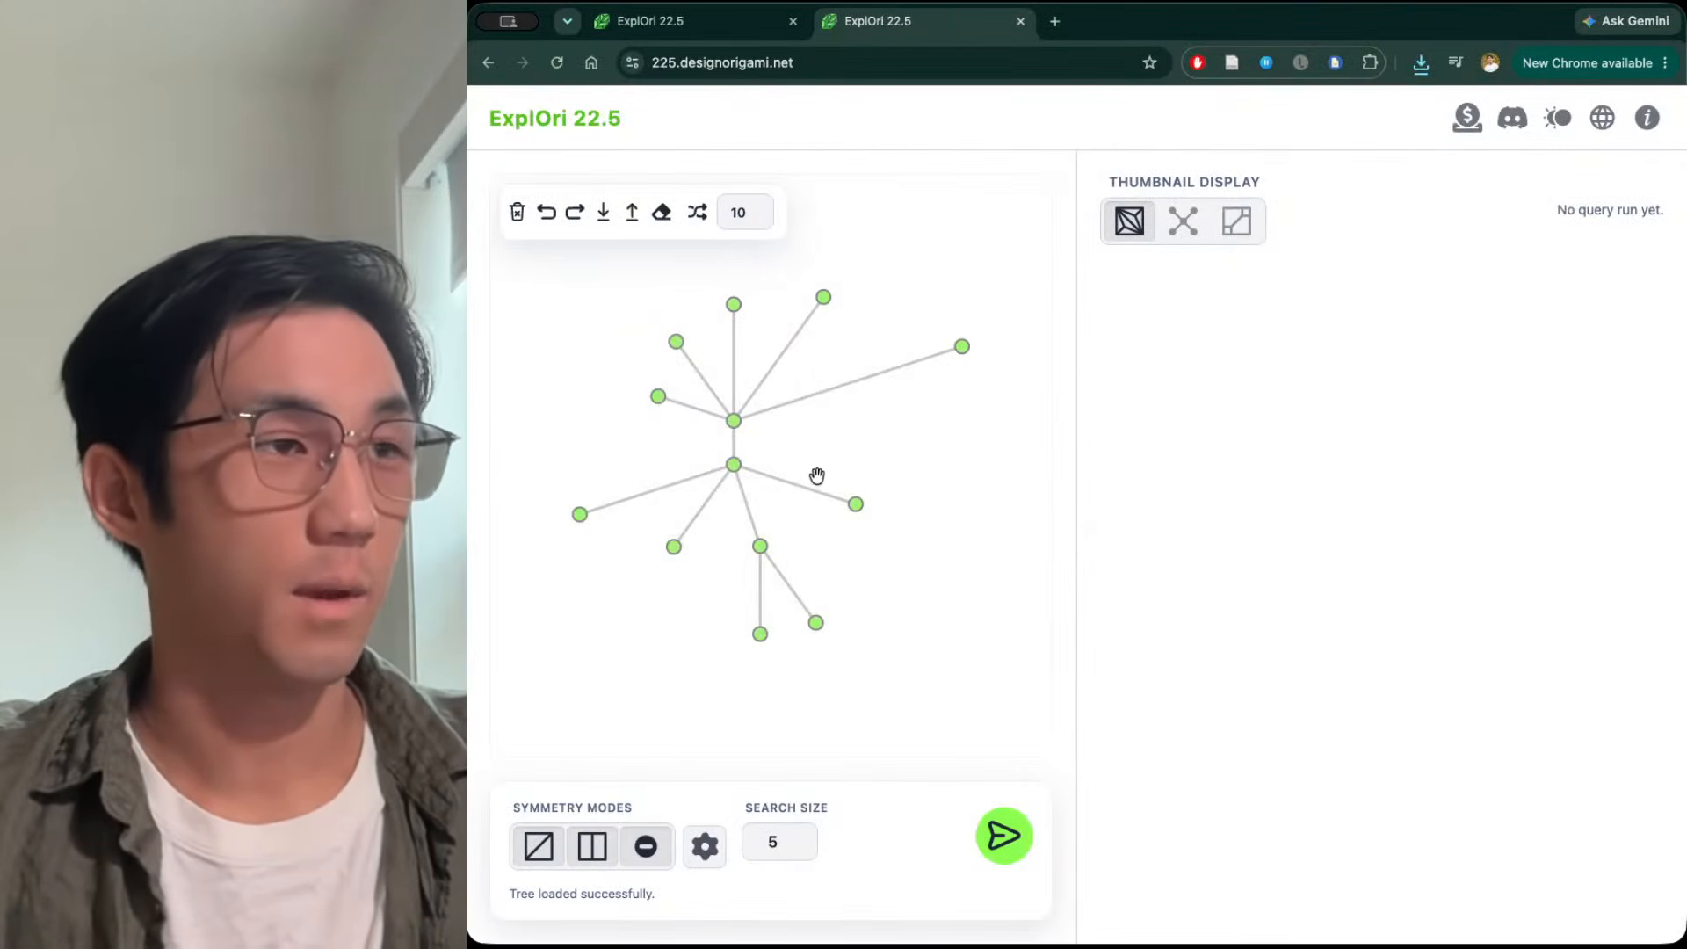
Shift the tree's upper hub slightly to the right and search for matching crease patterns with a search size of 5
left_click_drag(733, 420, 811, 411)
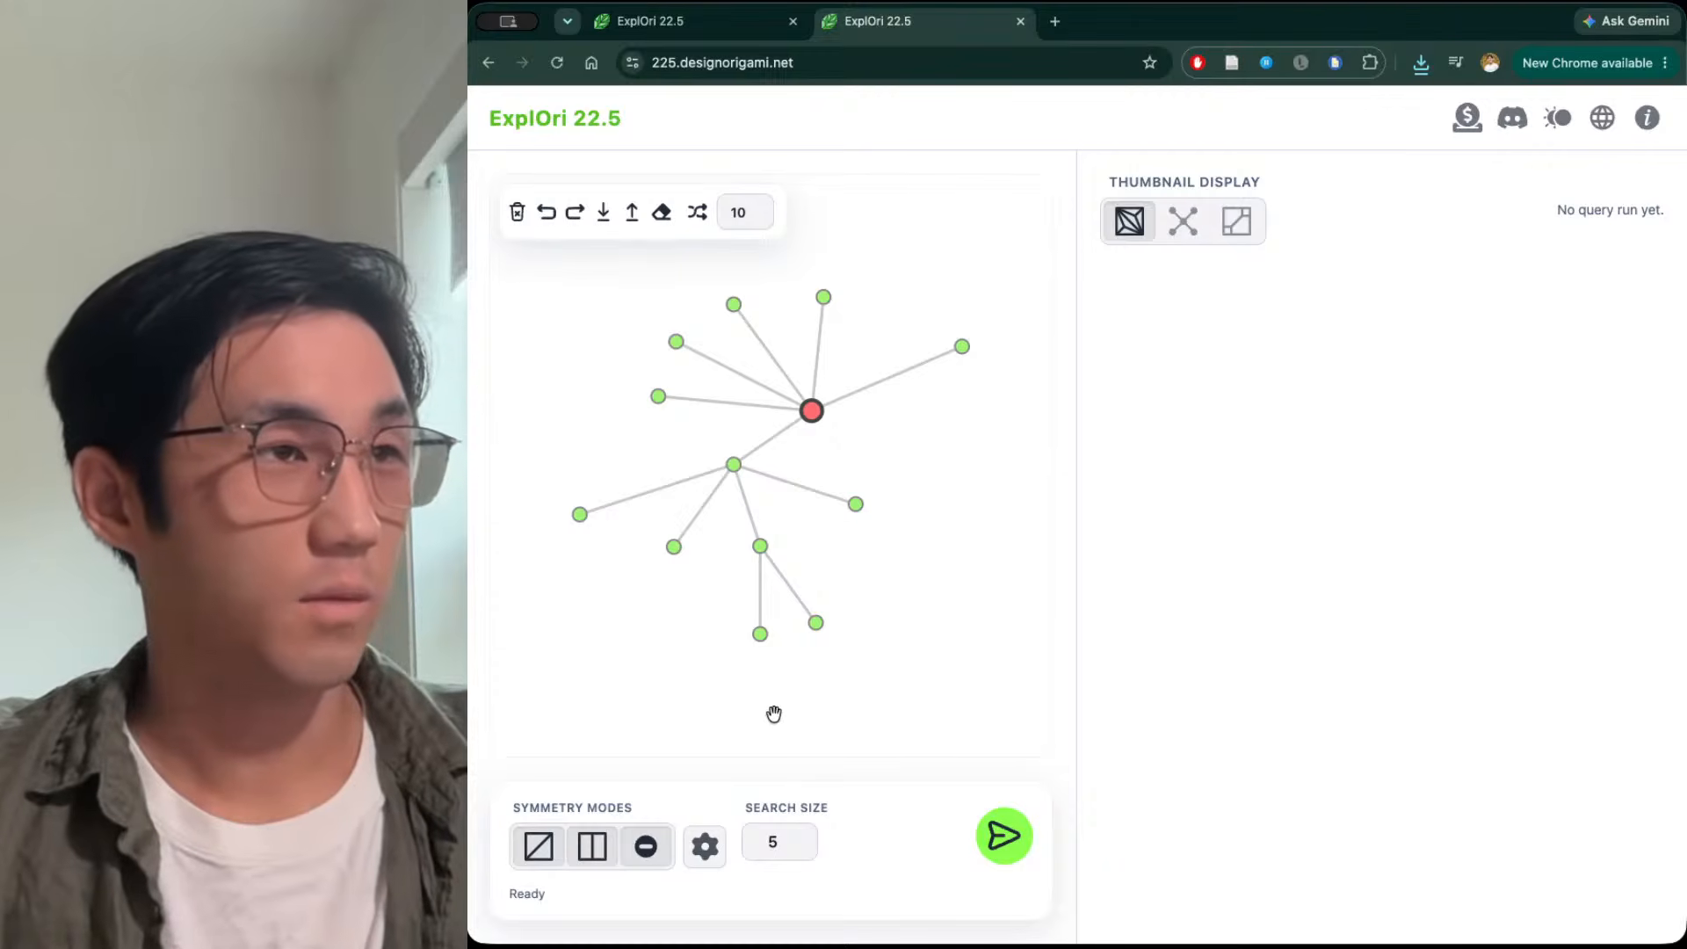
left_click_drag(808, 412, 755, 411)
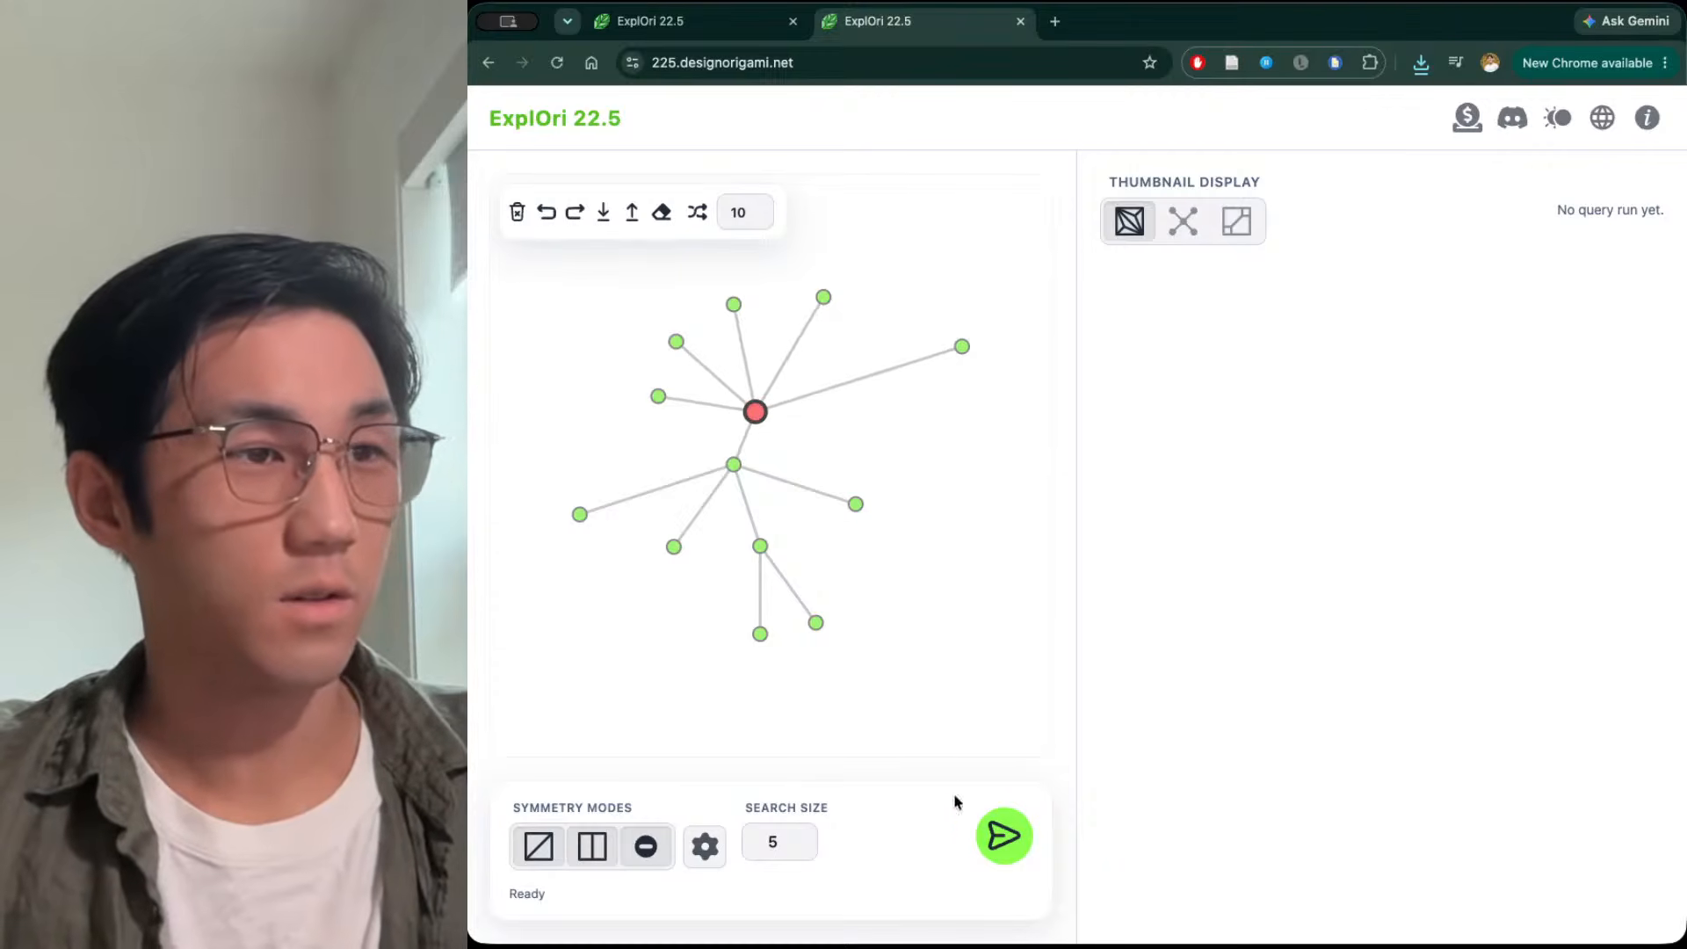
left_click(1005, 838)
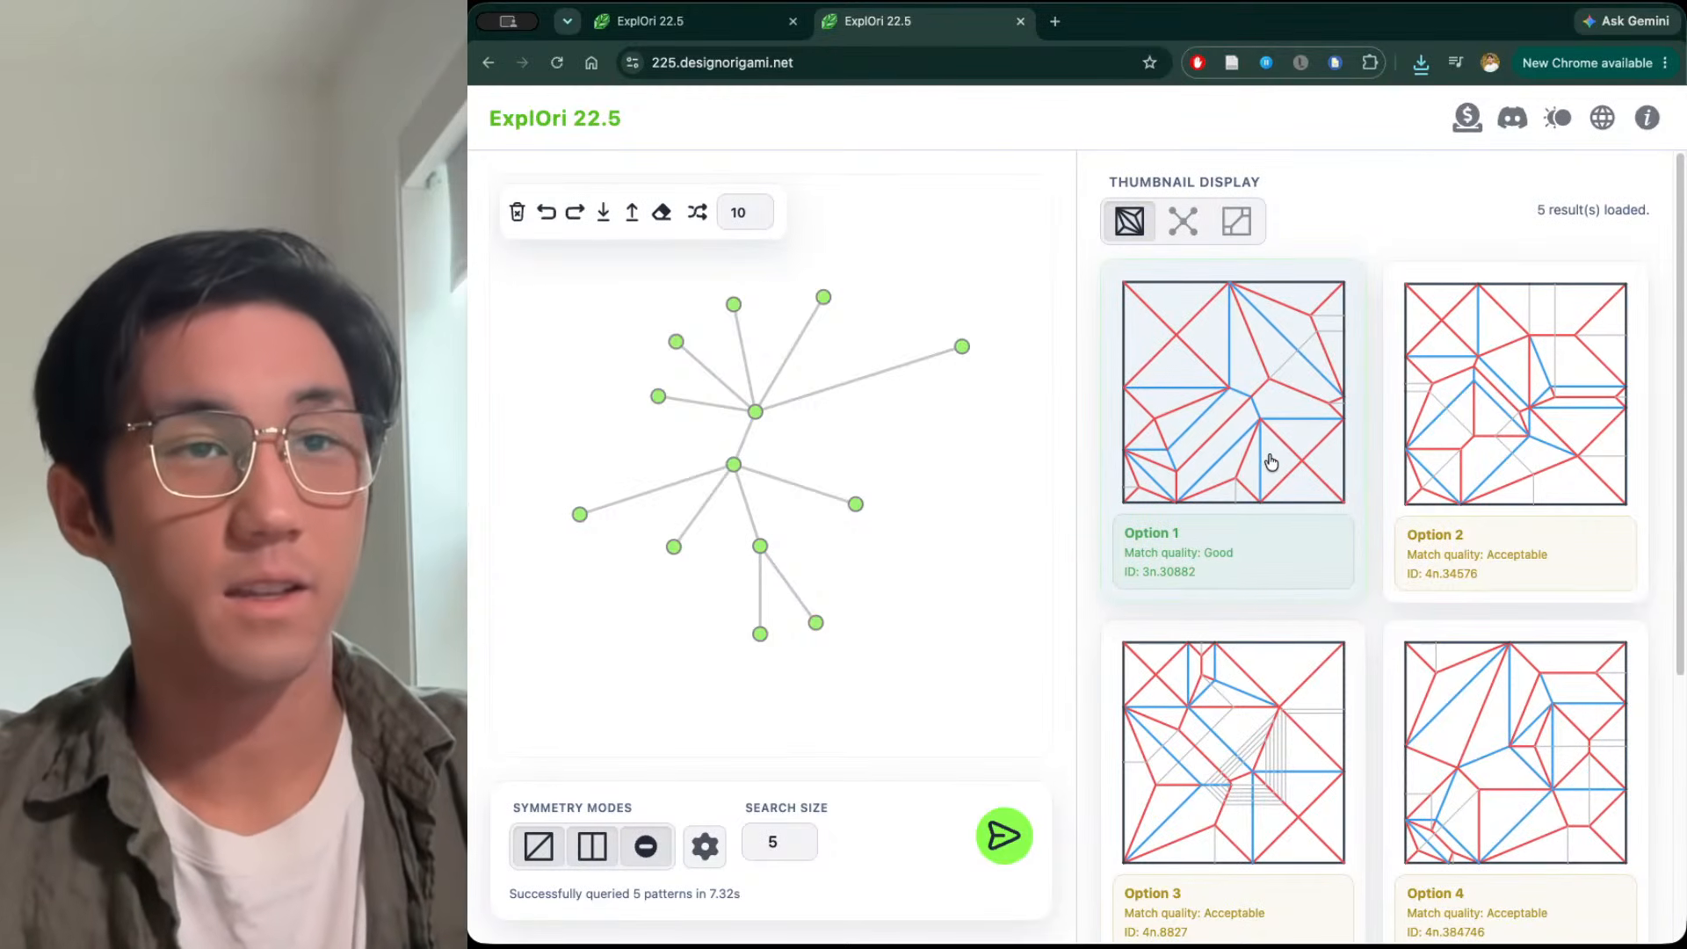
scroll(1273, 473, "down", 5)
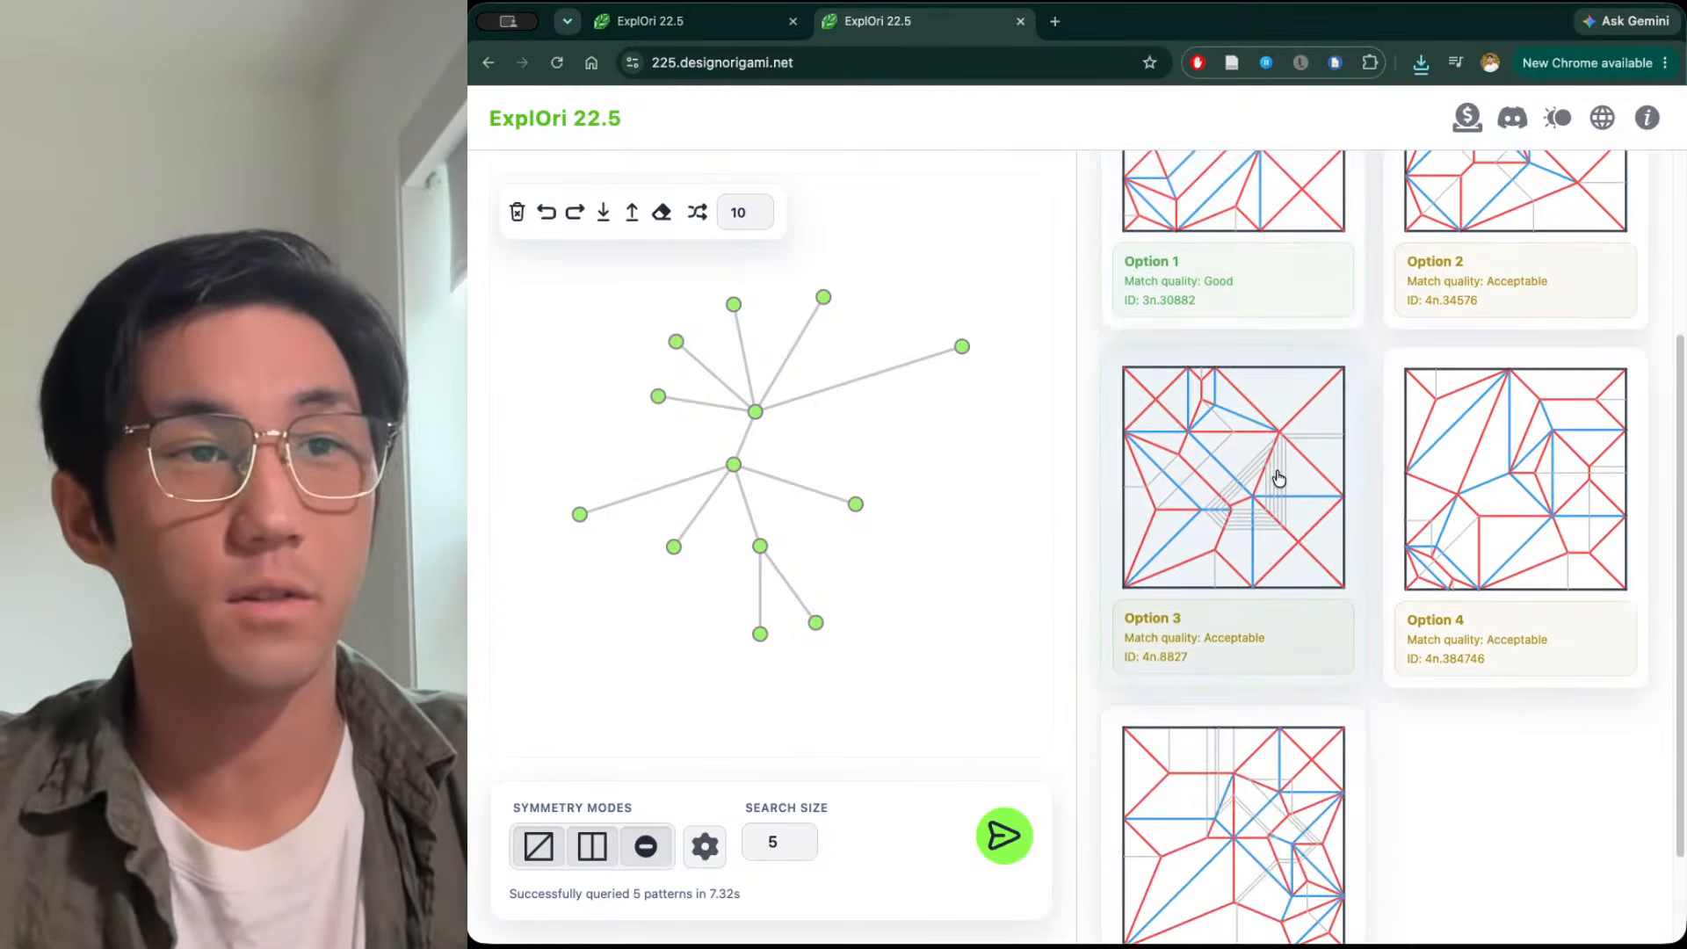
scroll(1277, 480, "up", 4)
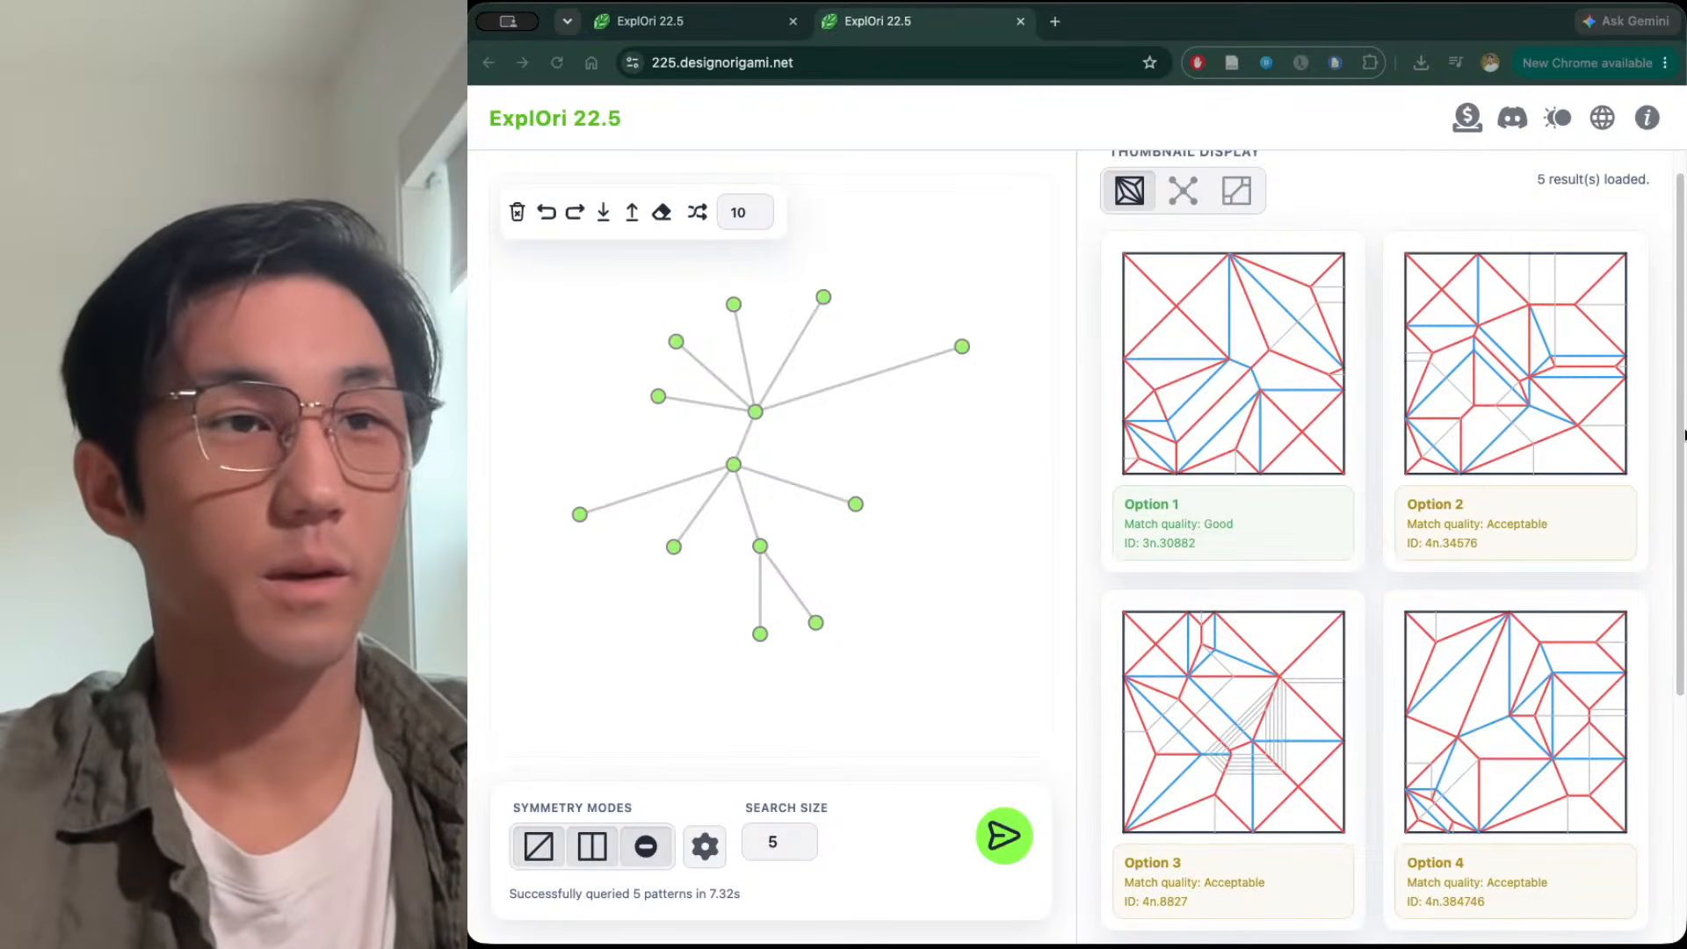
left_click(1672, 524)
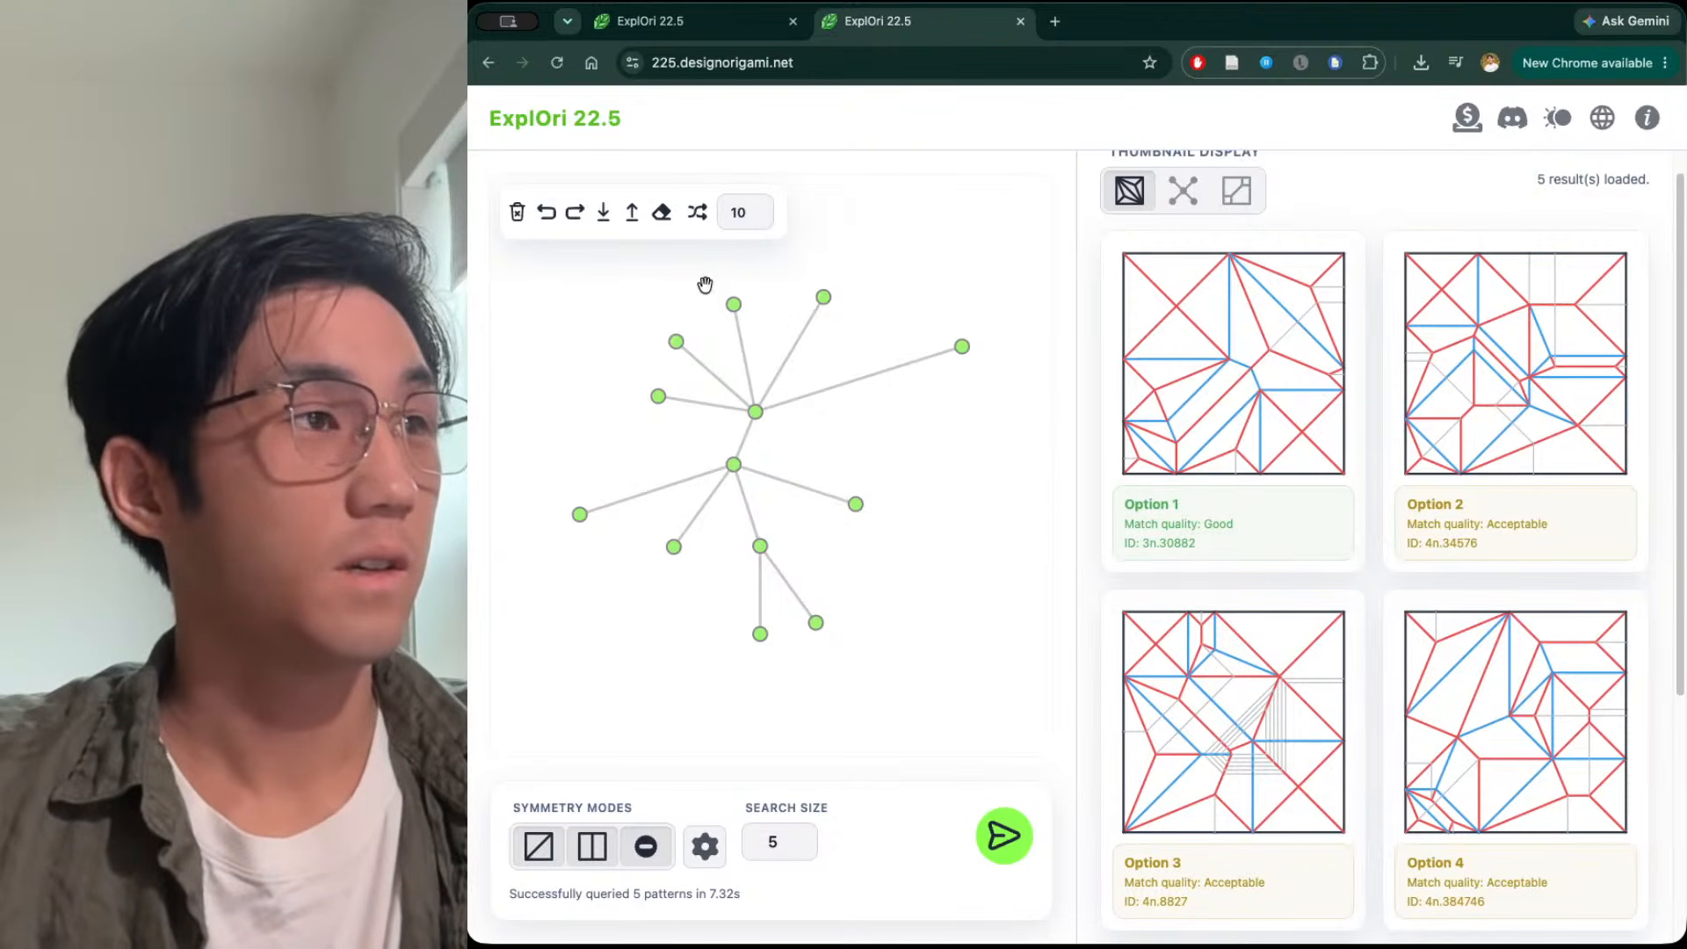
Reset the tree and reload the page to clear the query results, then highlight the site address 225.designorigami.net
left_click(518, 213)
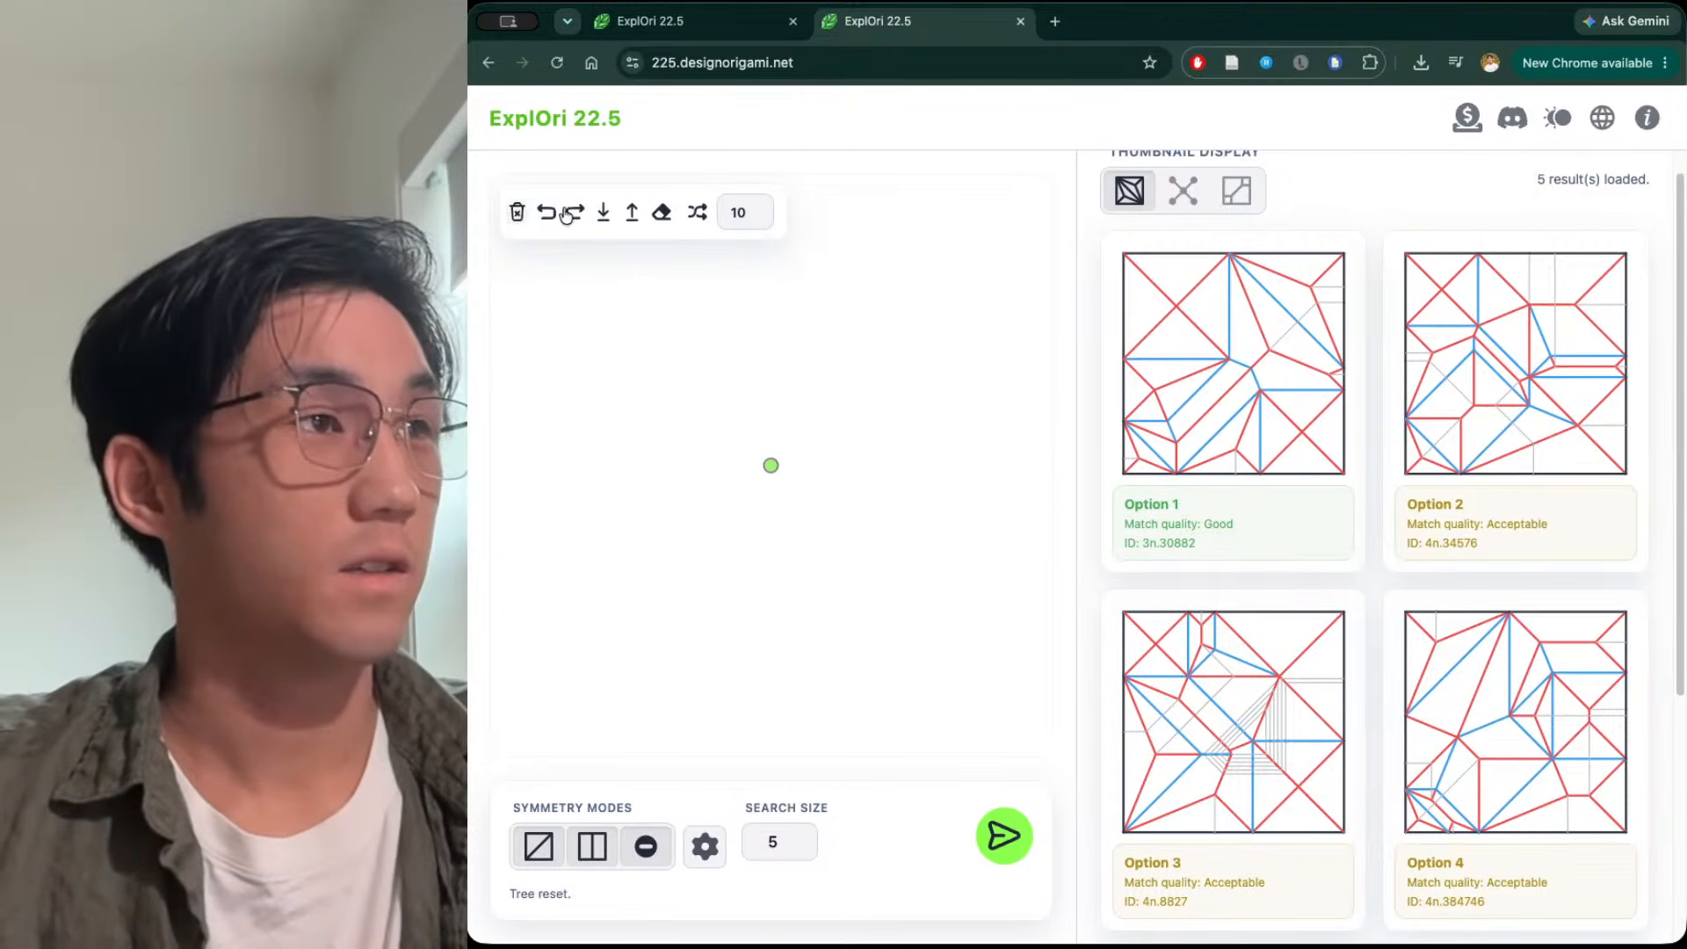
left_click(558, 64)
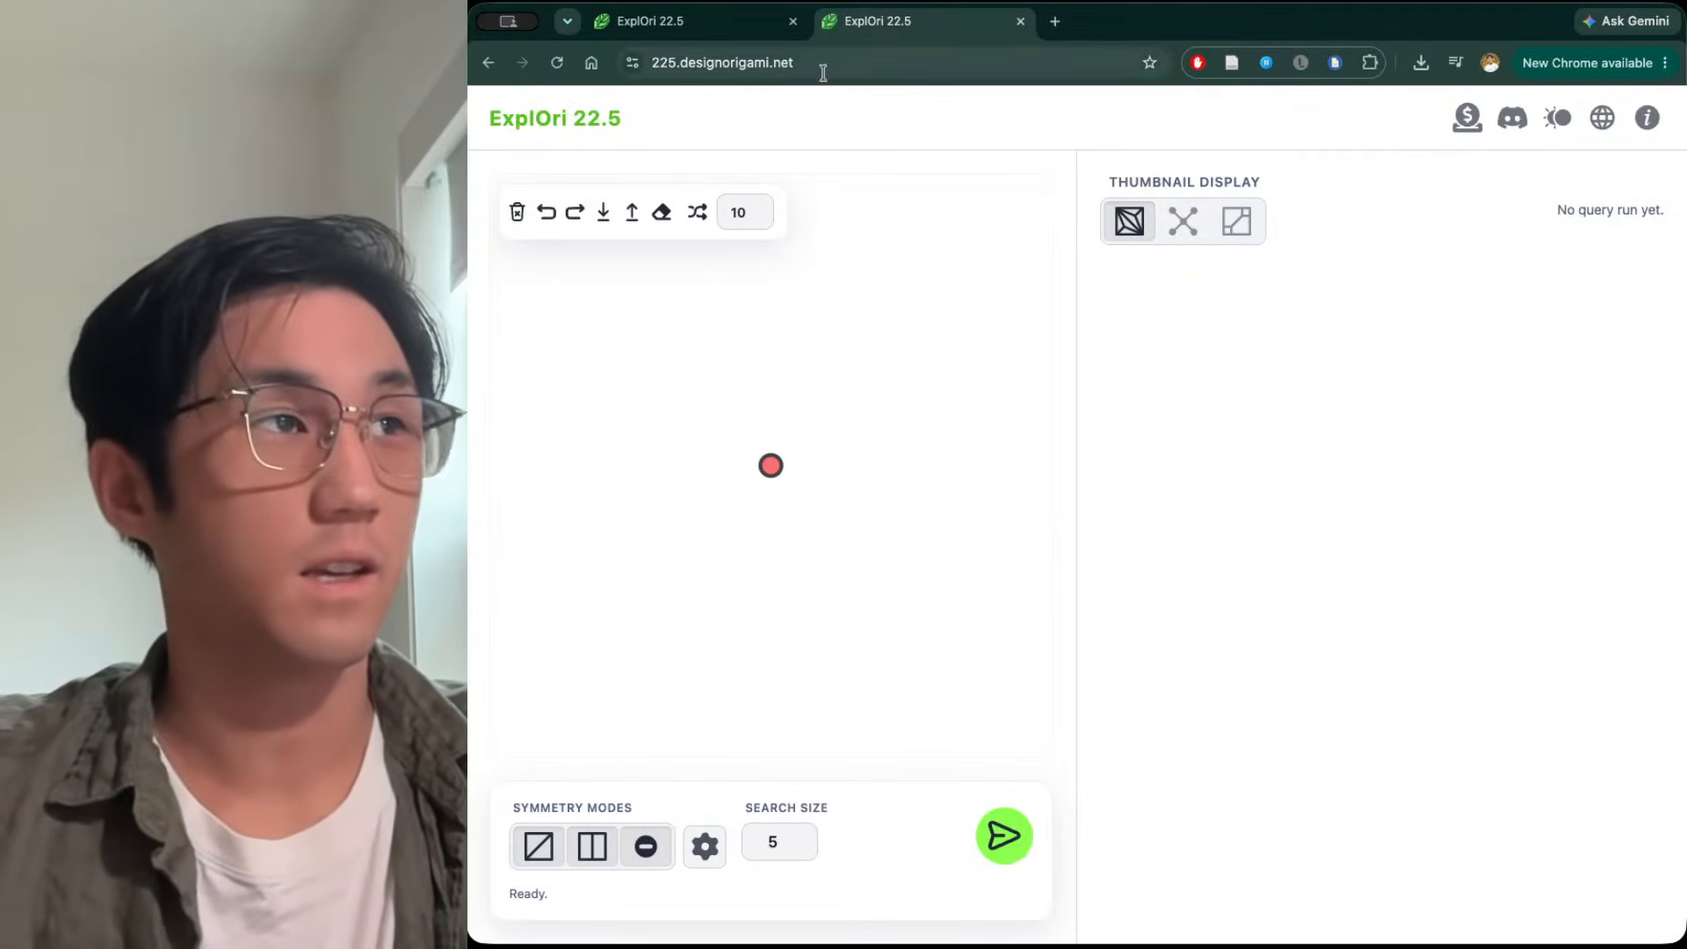
left_click(833, 62)
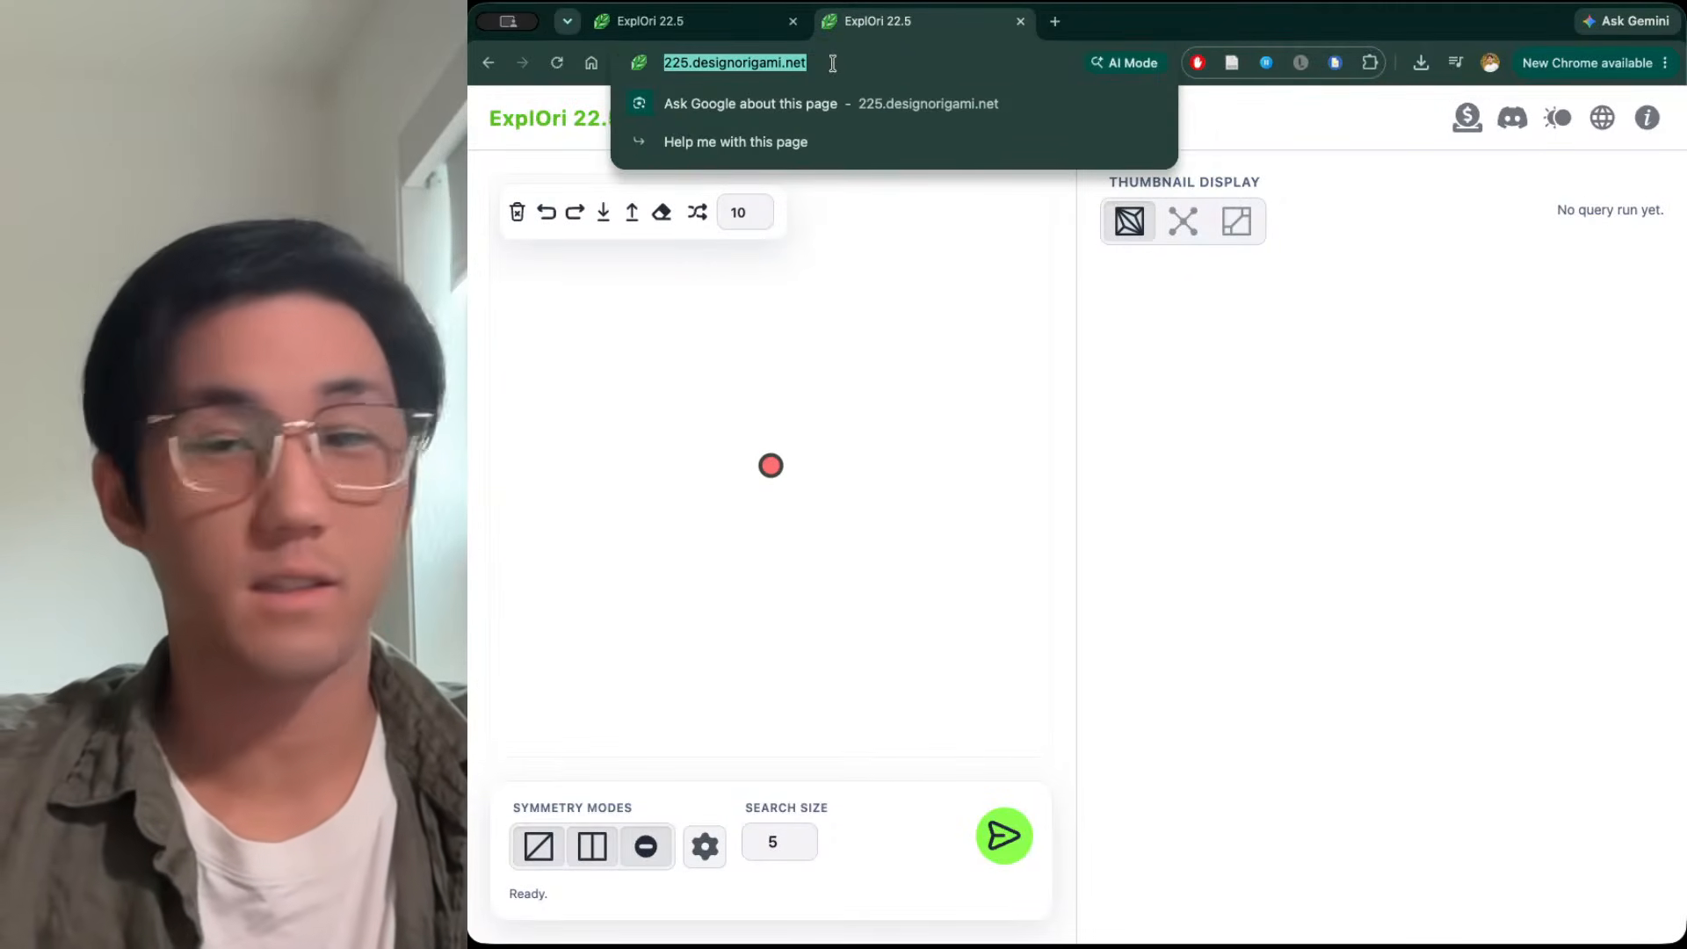
triple_click(833, 63)
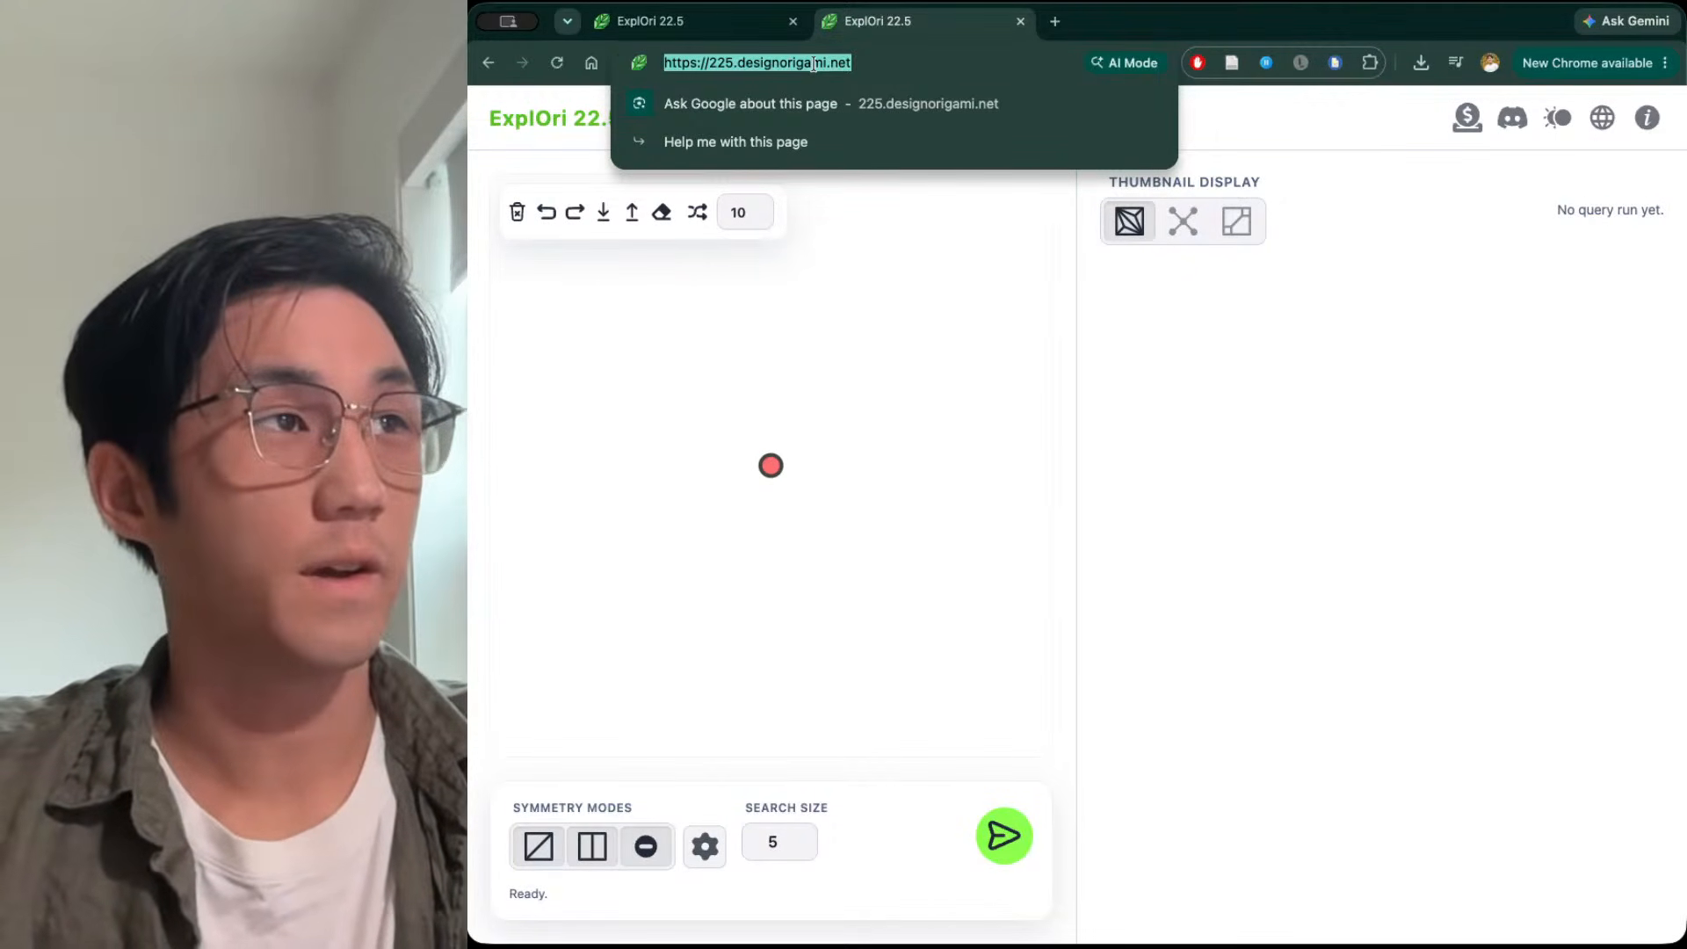
left_click(781, 63)
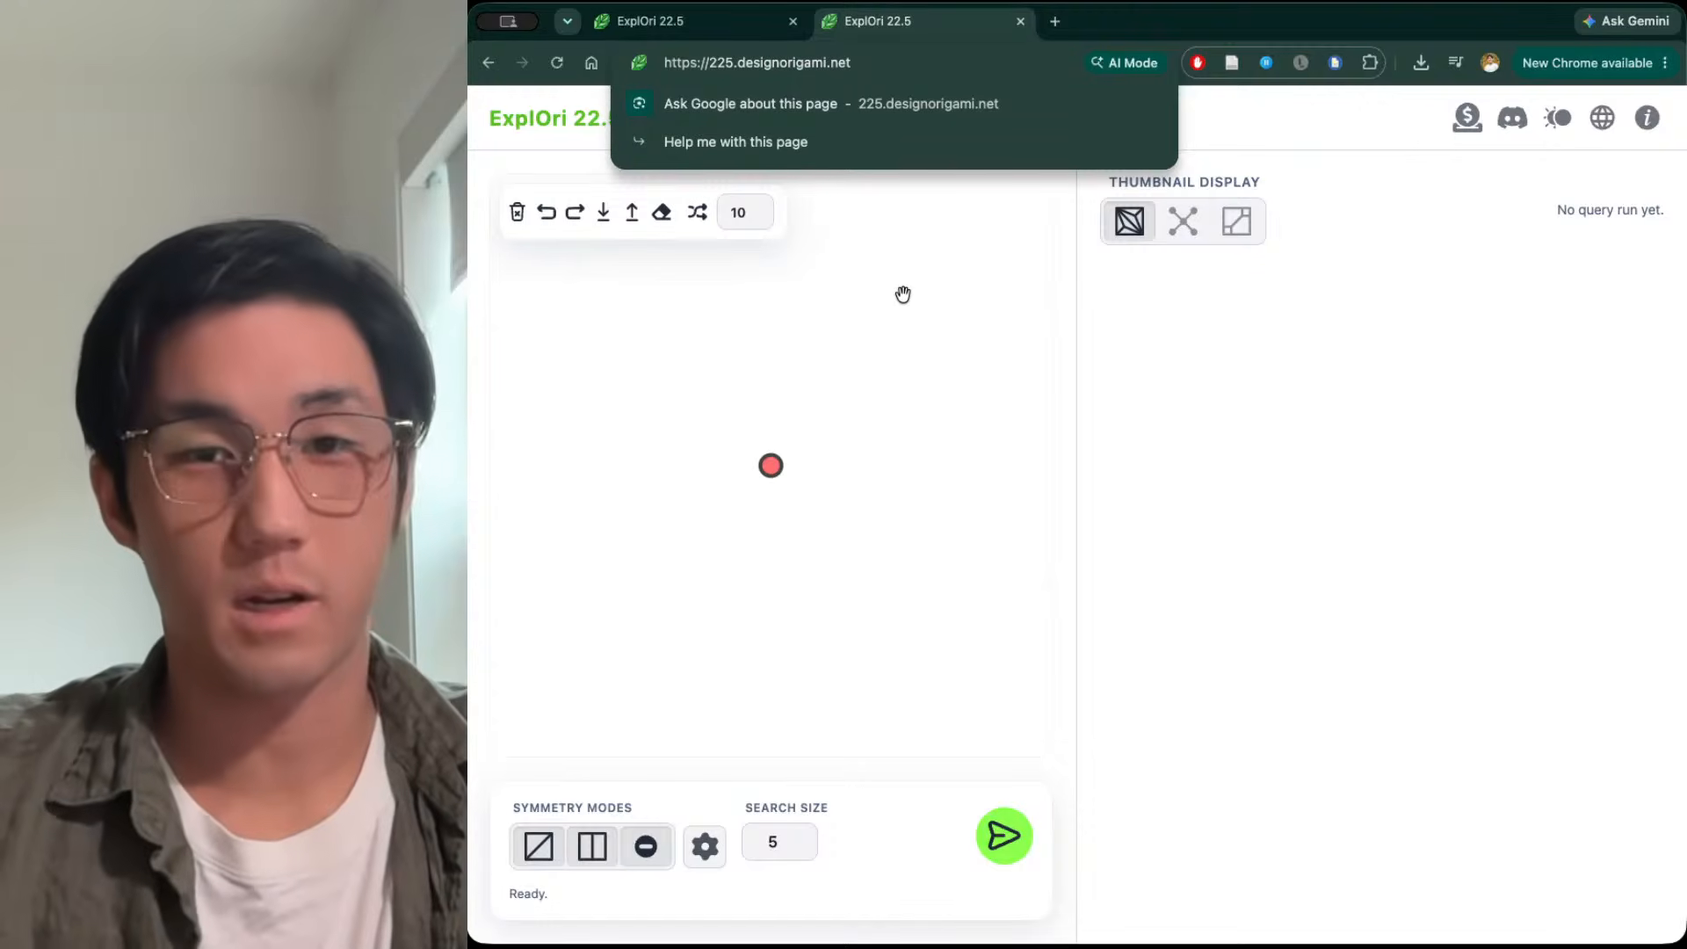
Build a star-shaped tree with six leaves radiating from the central node
left_click(915, 350)
left_click_drag(915, 354, 853, 365)
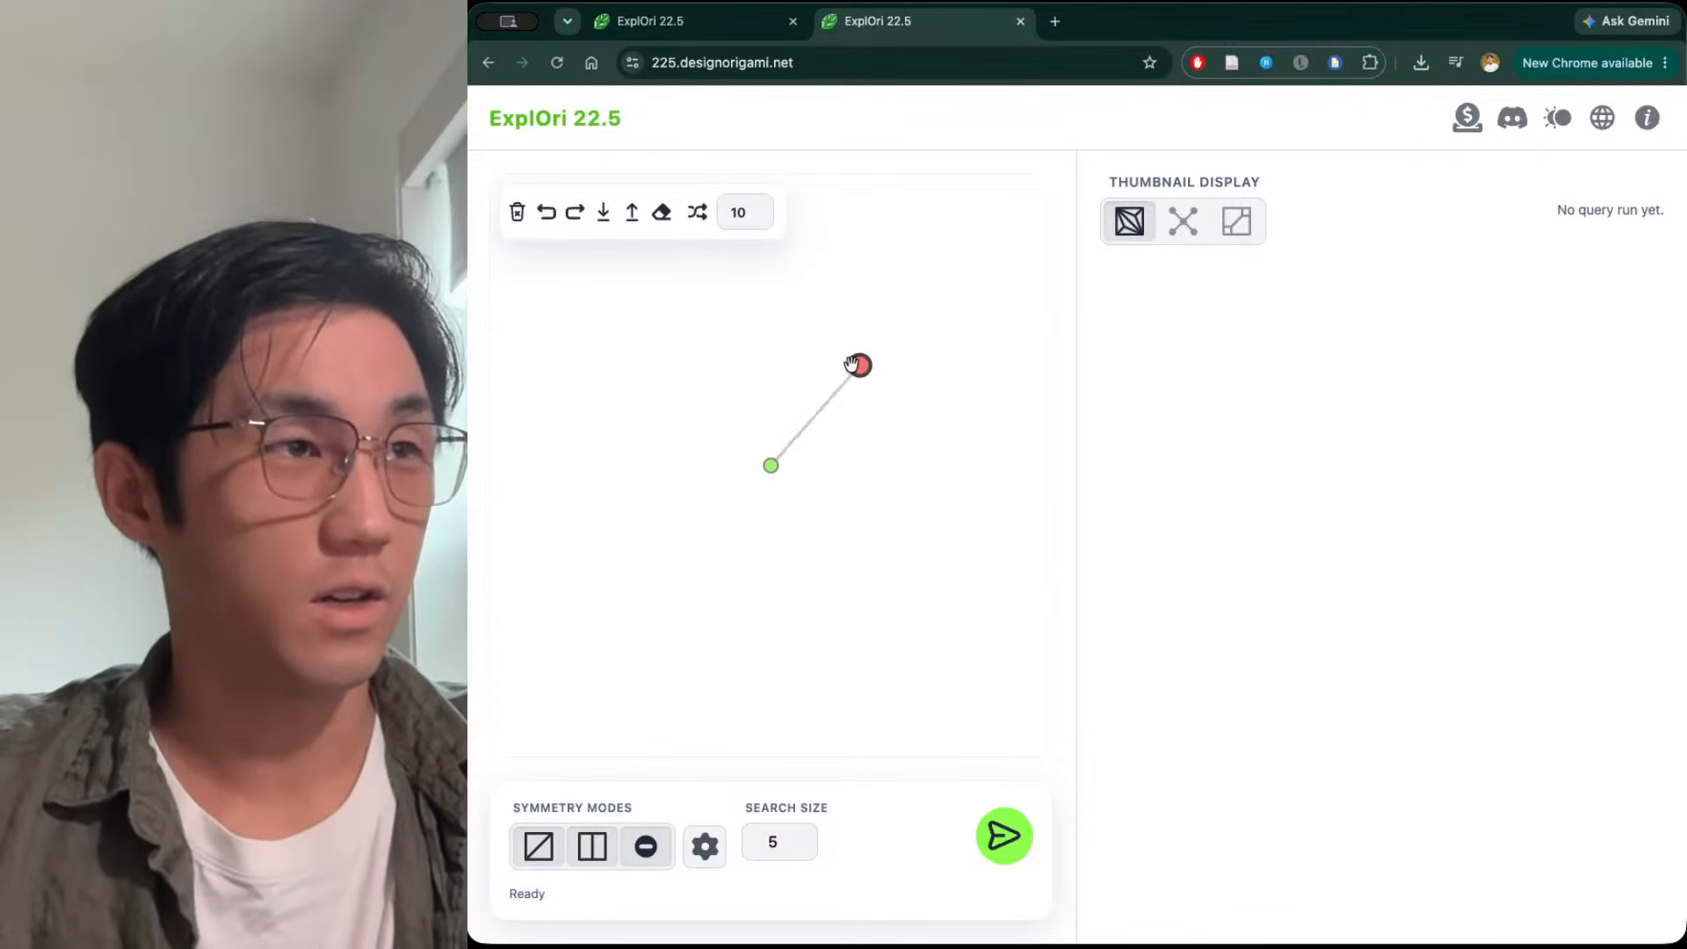
left_click(771, 465)
left_click(681, 355)
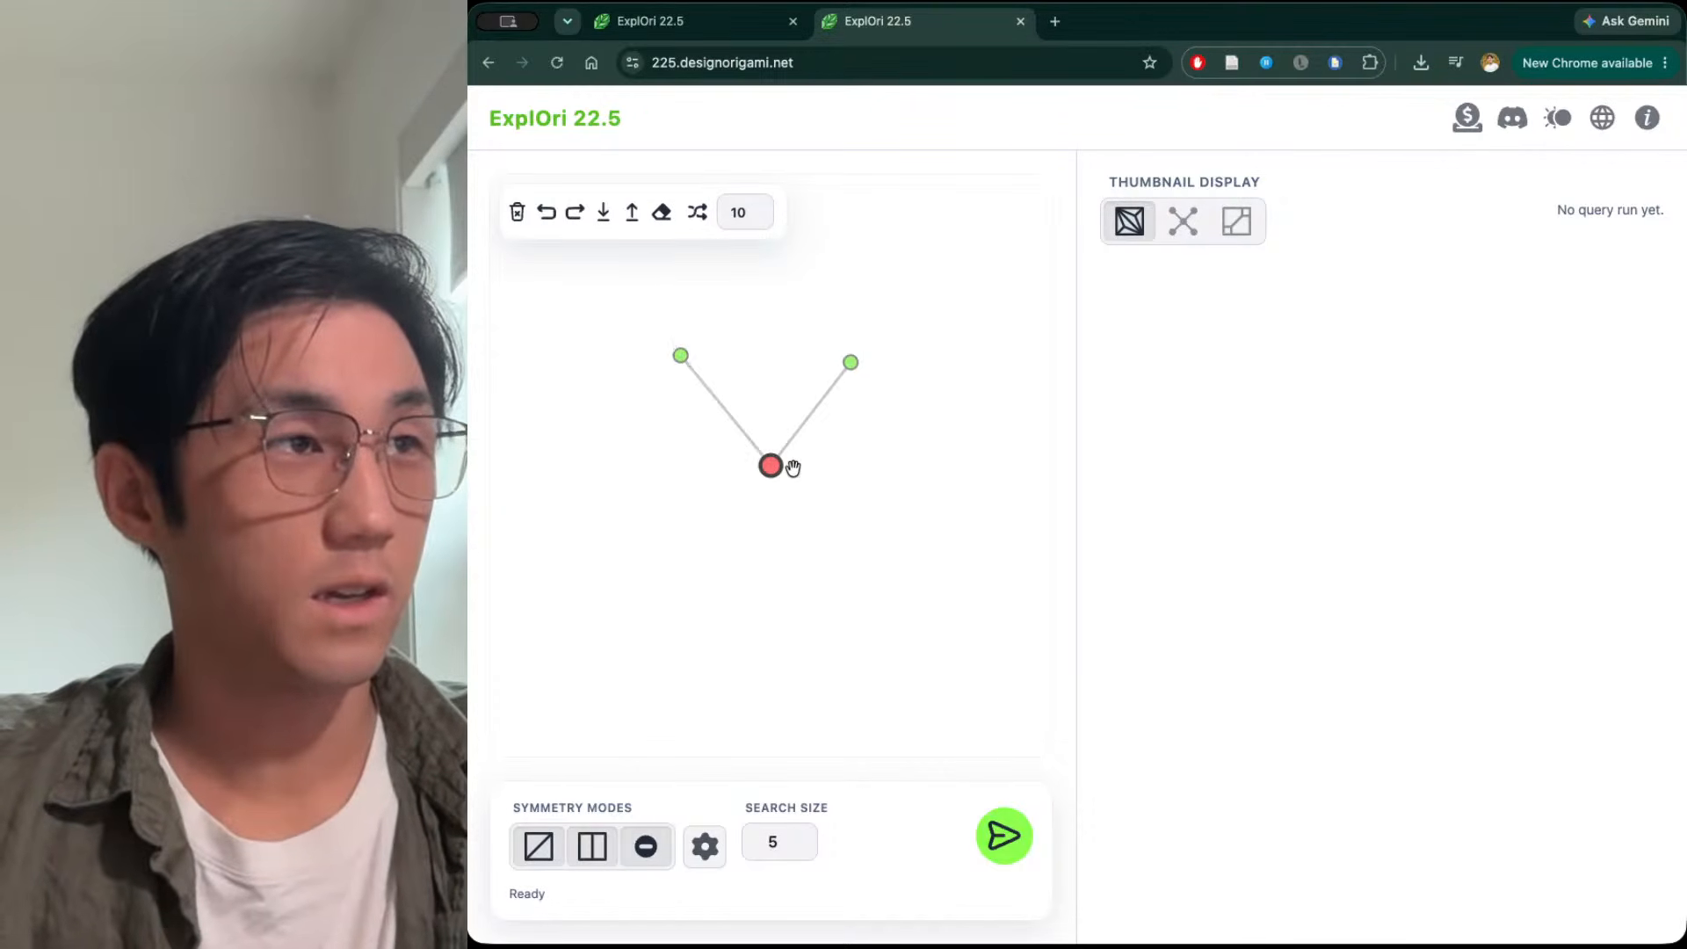
left_click(649, 503)
left_click(738, 576)
left_click(861, 545)
left_click(878, 477)
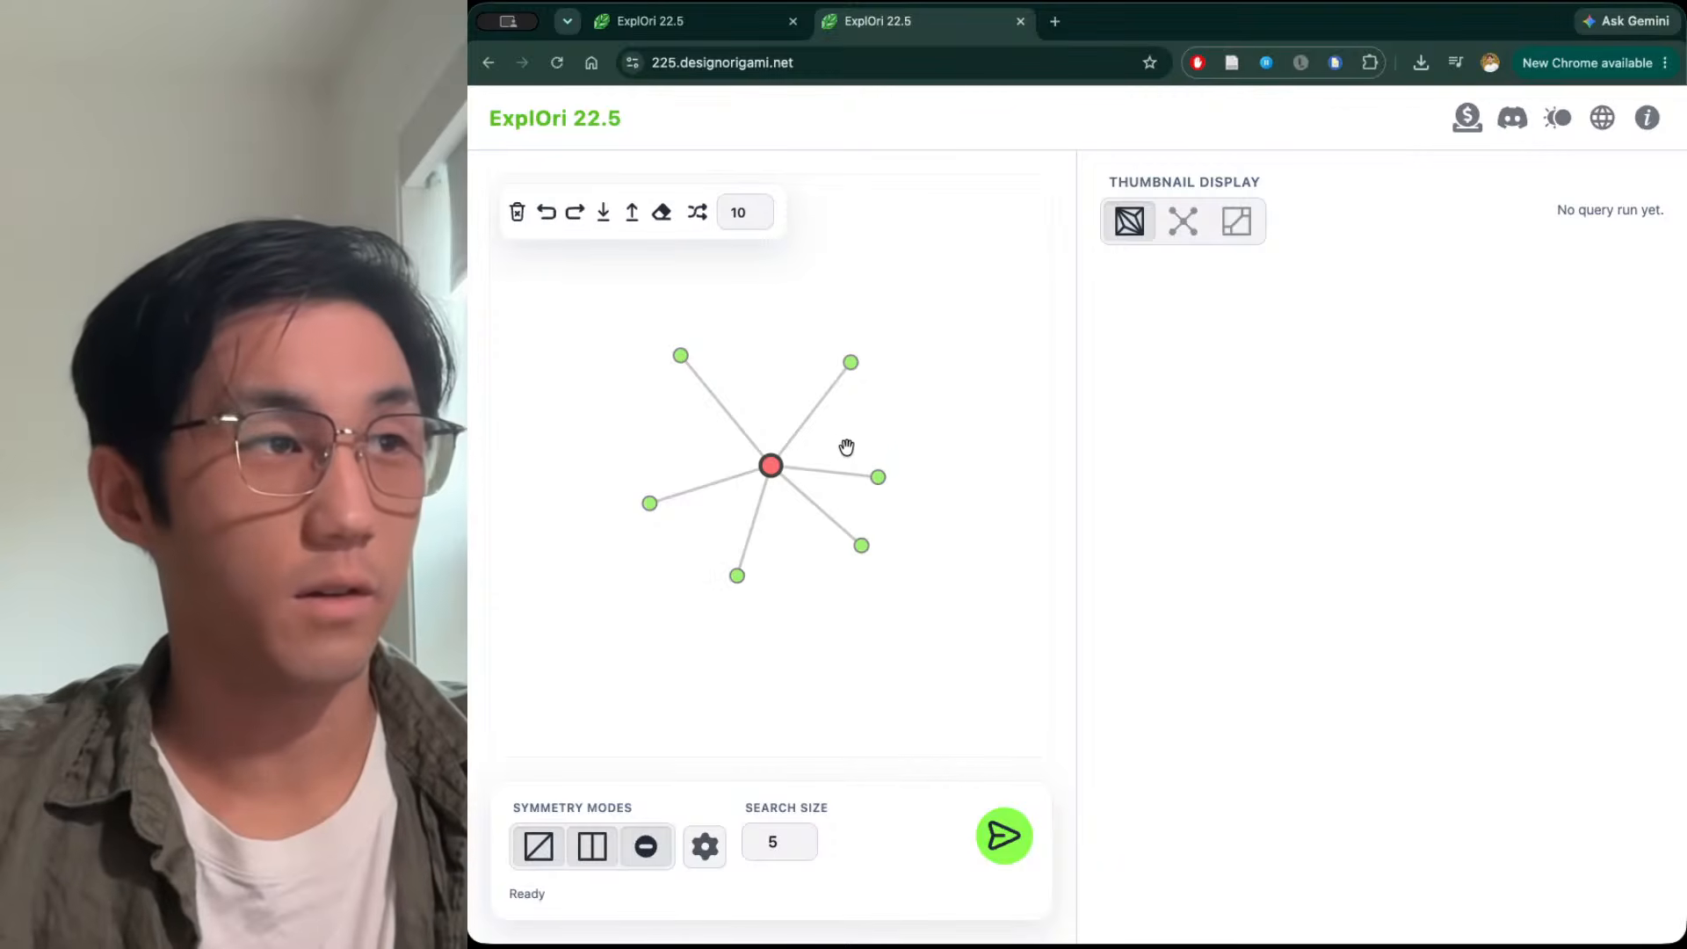
Add a short leaf and a longer branch forking into two leaves at the hub's right, stretching the fork's left leaf outward
left_click(850, 445)
left_click(918, 394)
left_click_drag(919, 396, 954, 410)
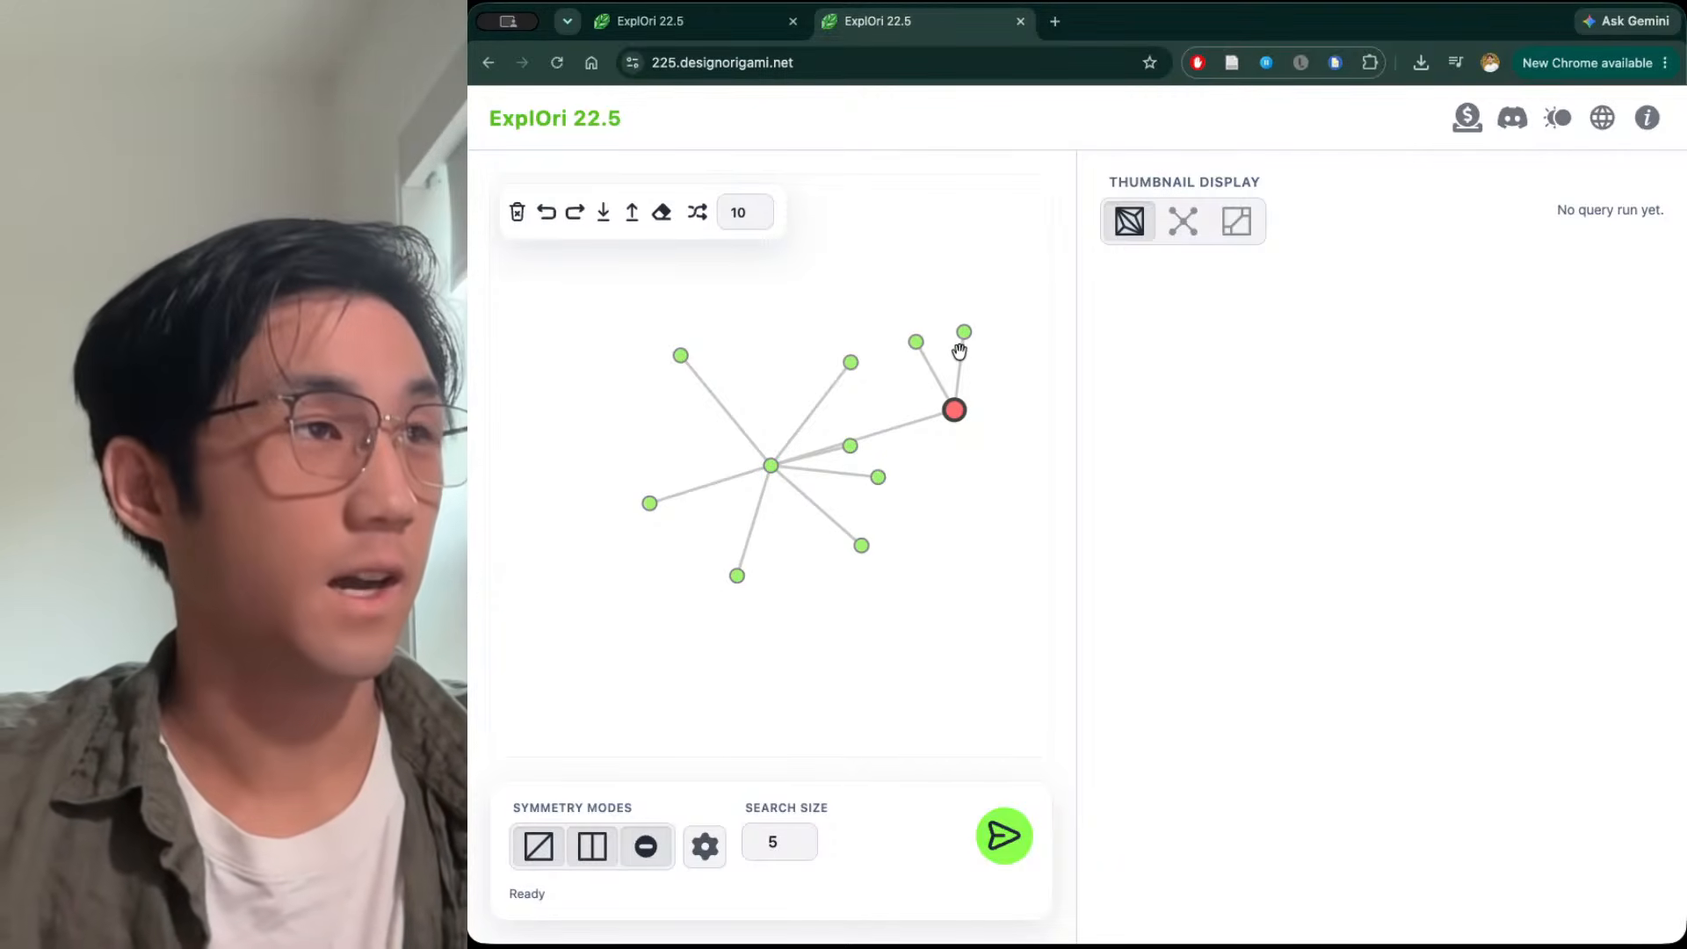
left_click_drag(914, 342, 870, 303)
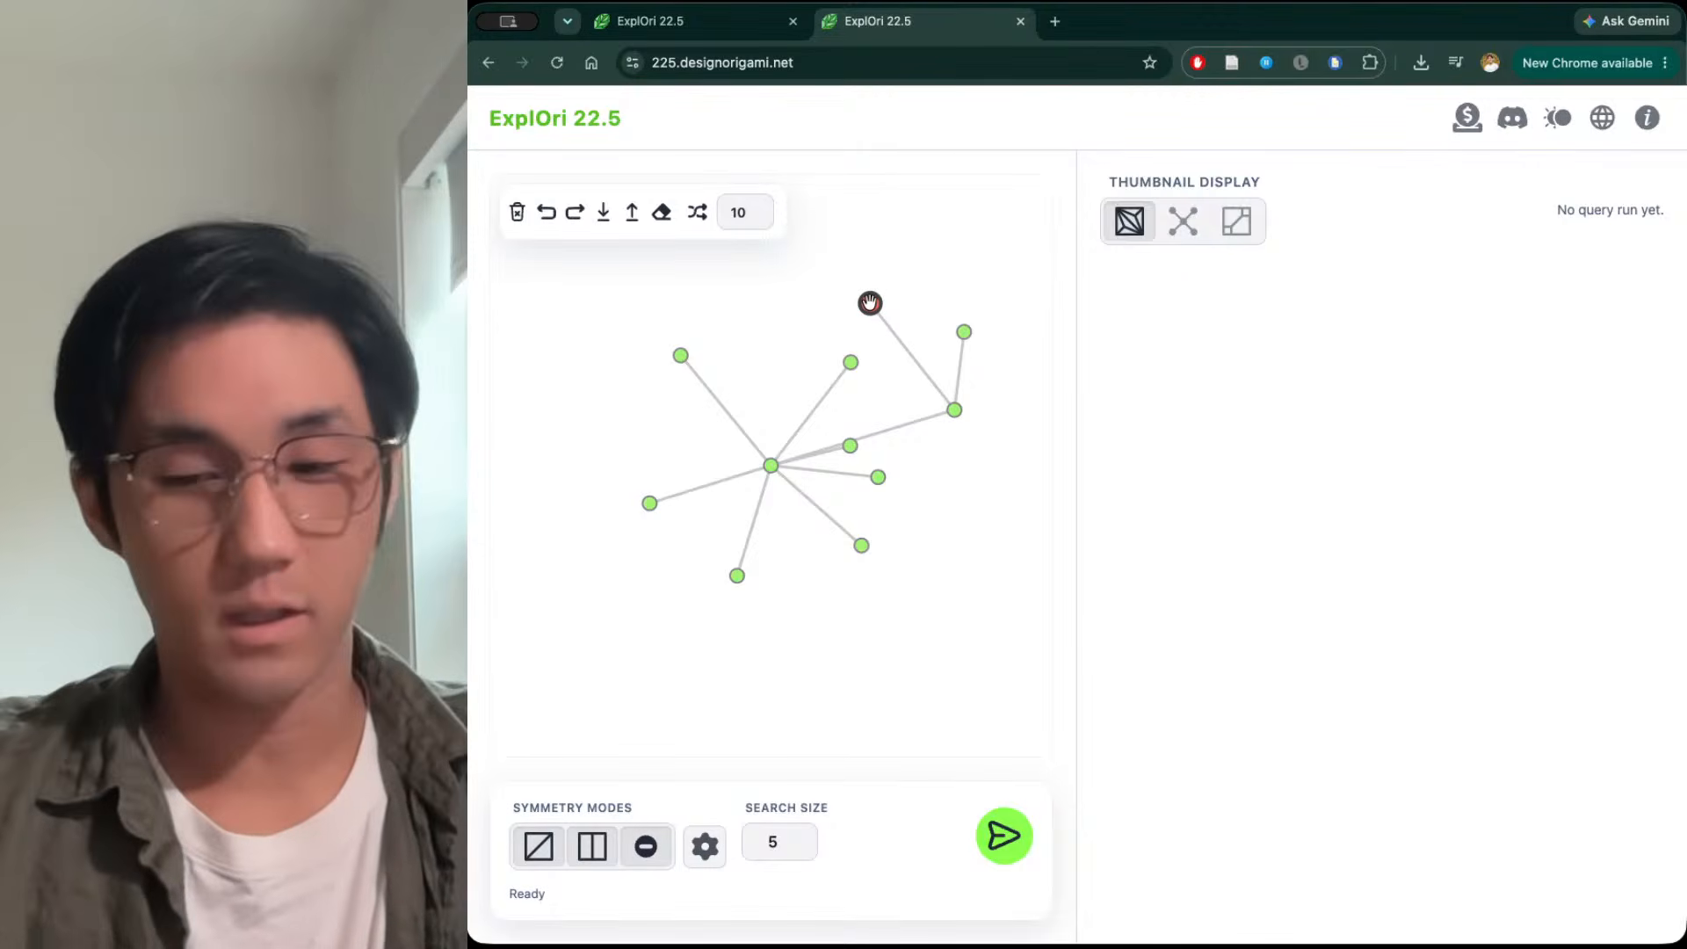
Delete both leaves of the right-hand fork and the hub's upper-right leaf
left_click(661, 213)
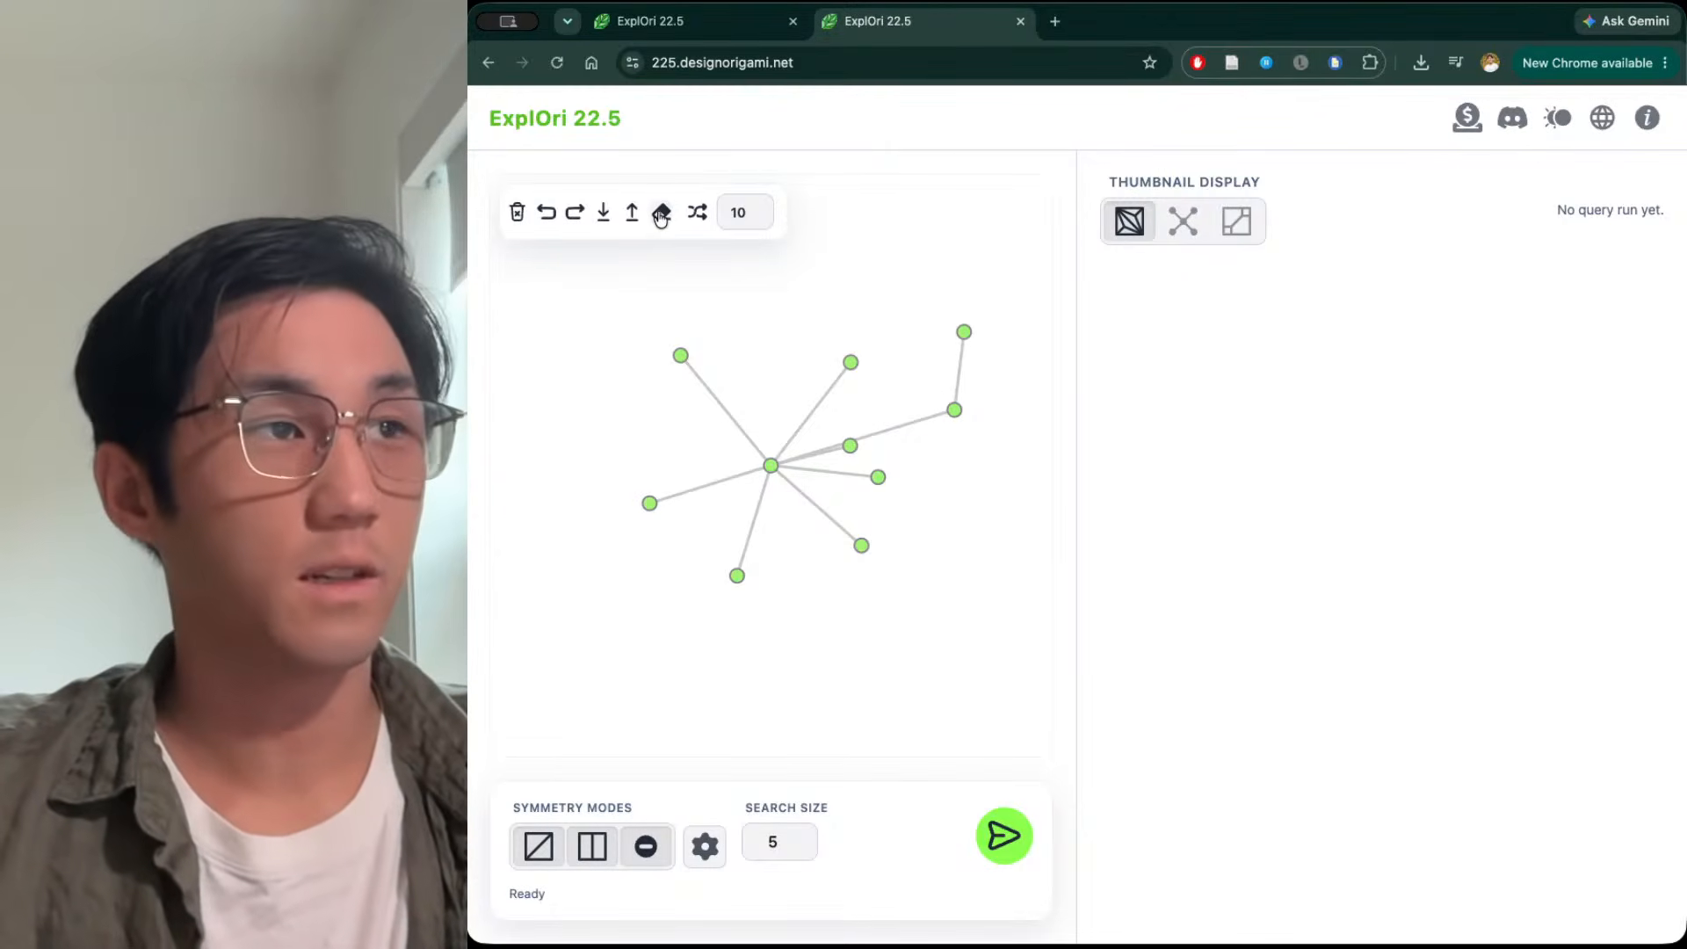
left_click_drag(852, 363, 816, 331)
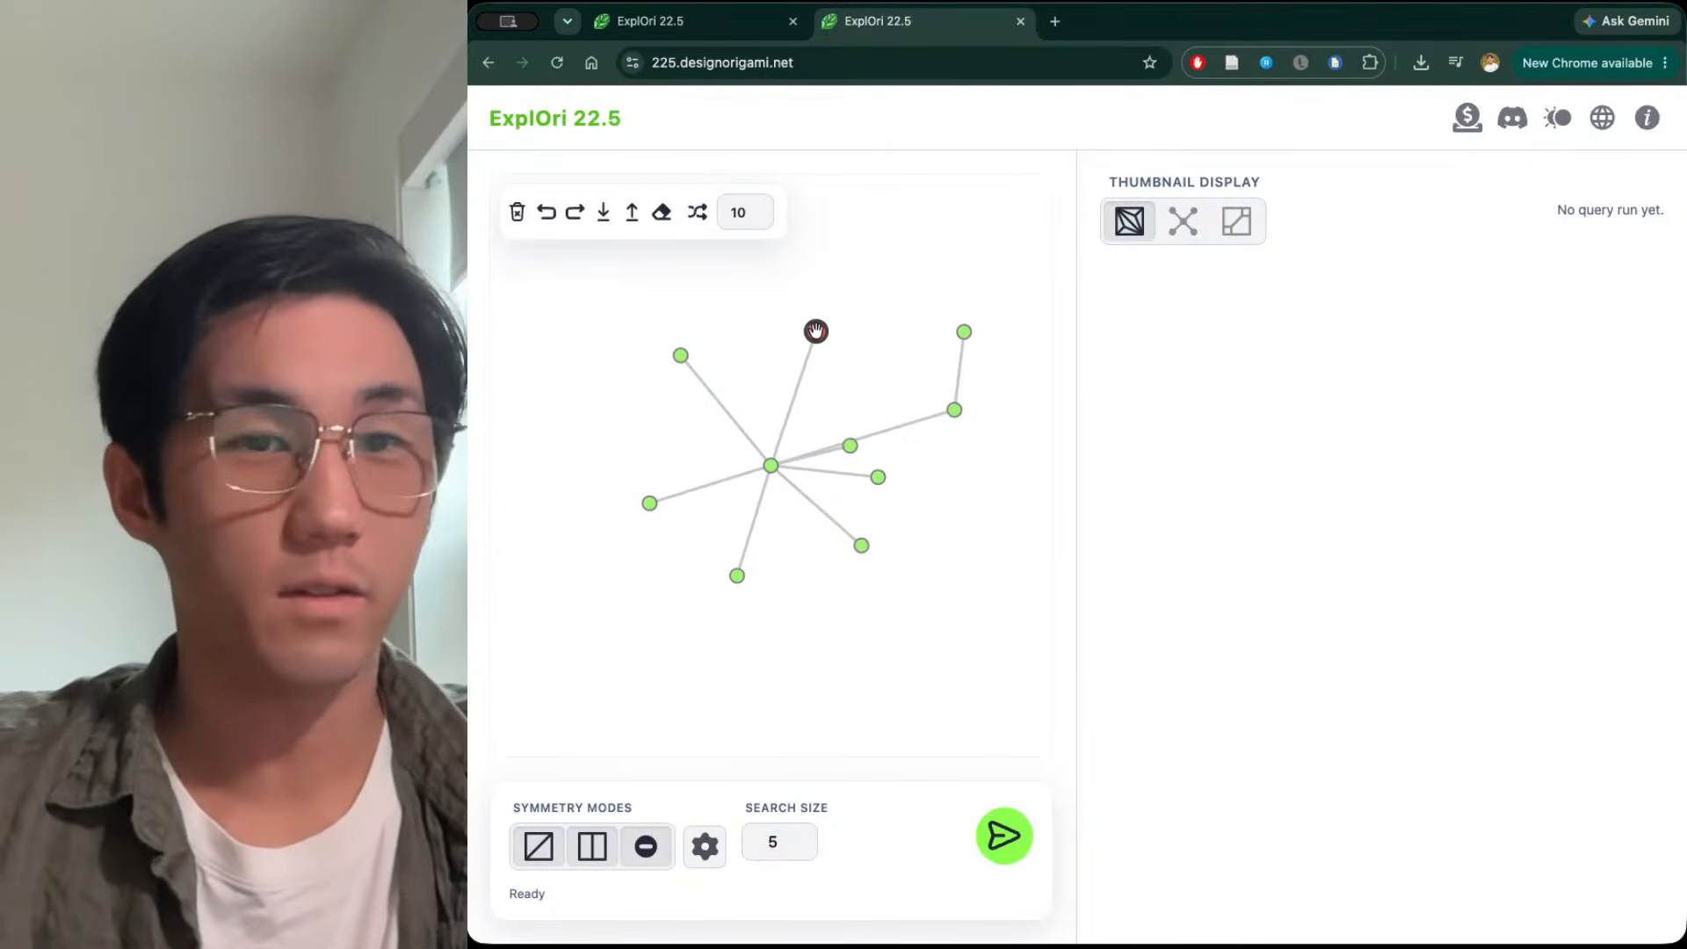
left_click(661, 212)
left_click_drag(965, 331, 851, 317)
key("Delete")
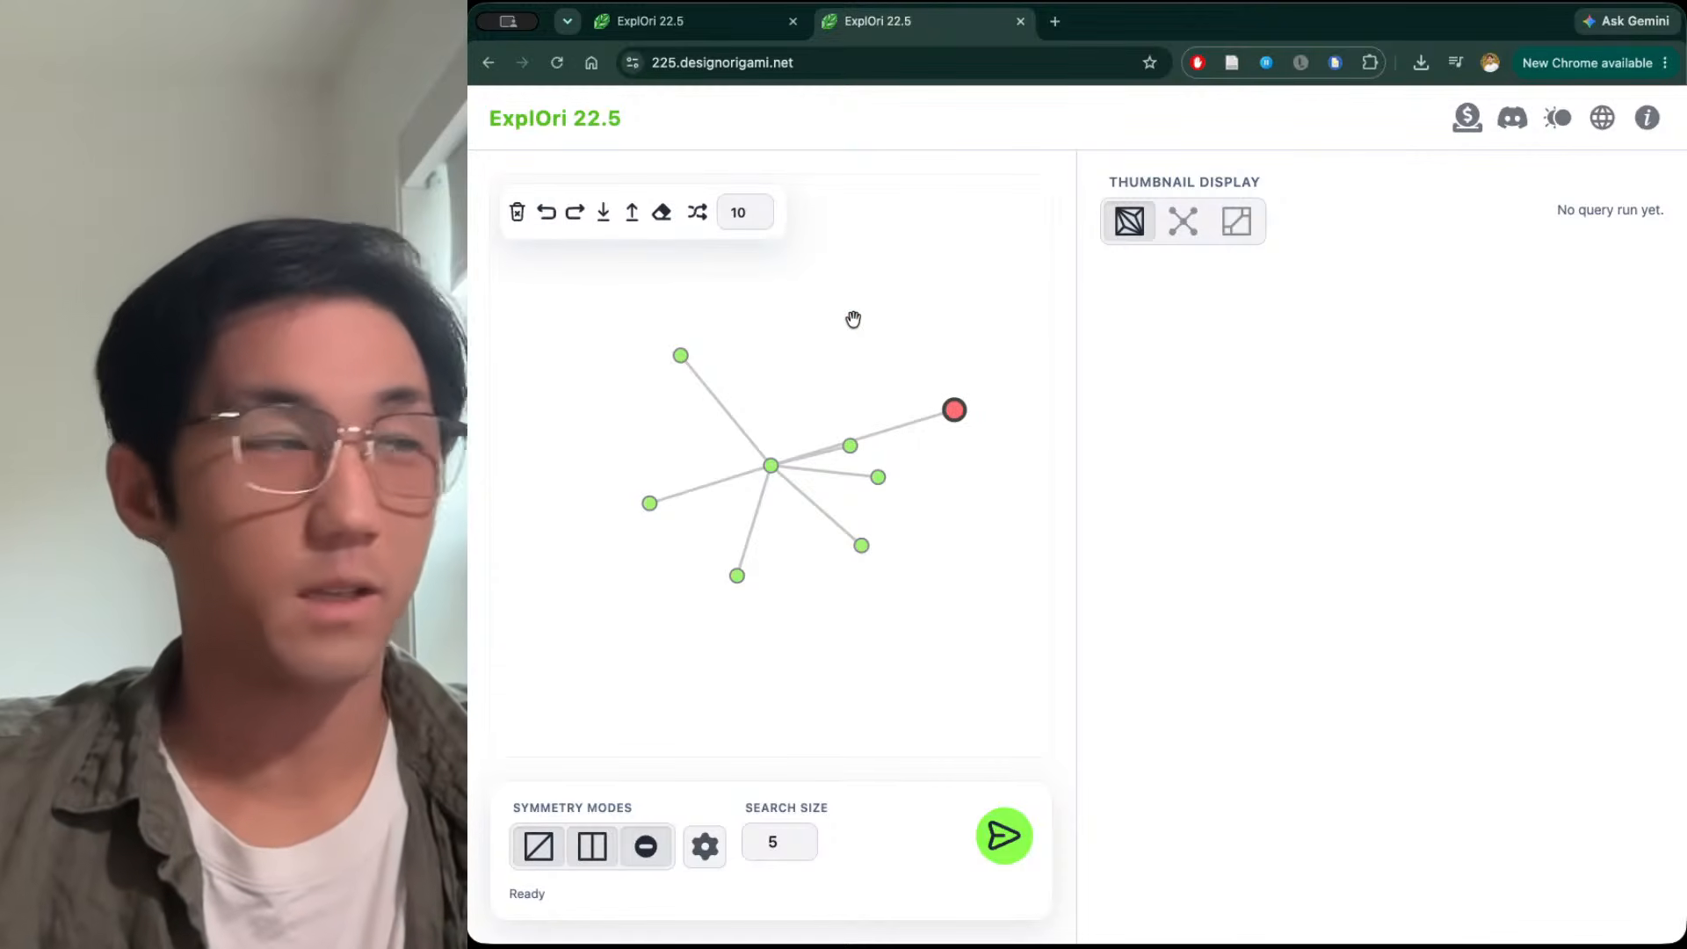
Adjust the lengths of the hub's right-hand branches and add two new leaves to the end of the lower one
left_click_drag(953, 413, 958, 260)
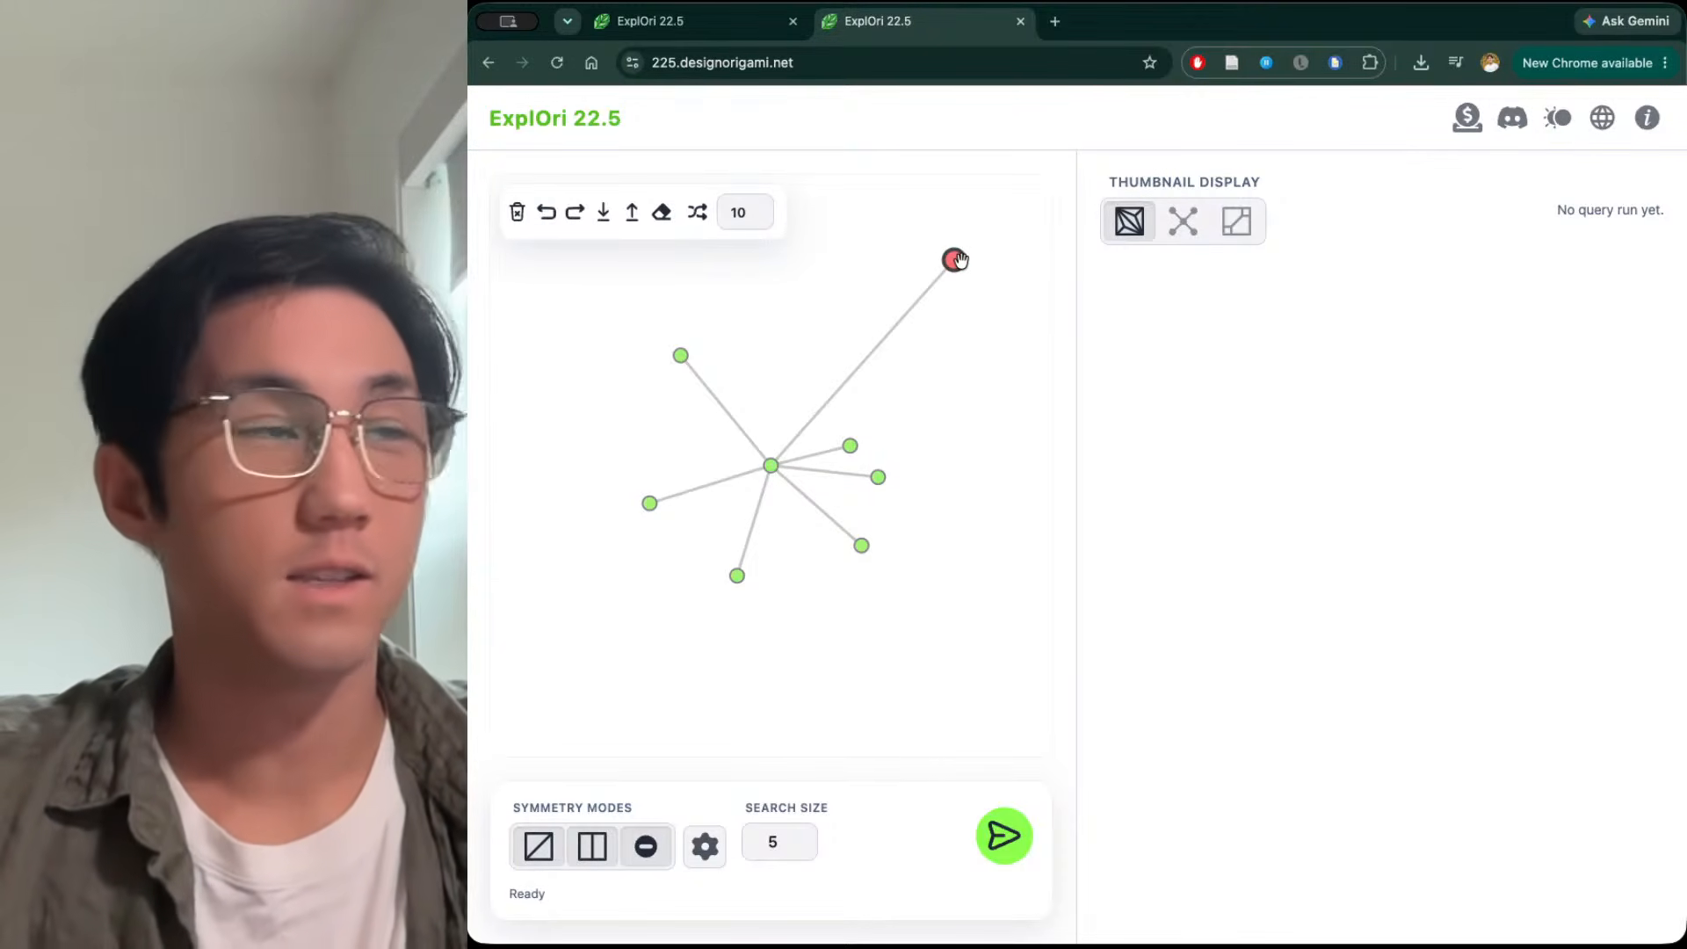
left_click_drag(956, 261, 997, 363)
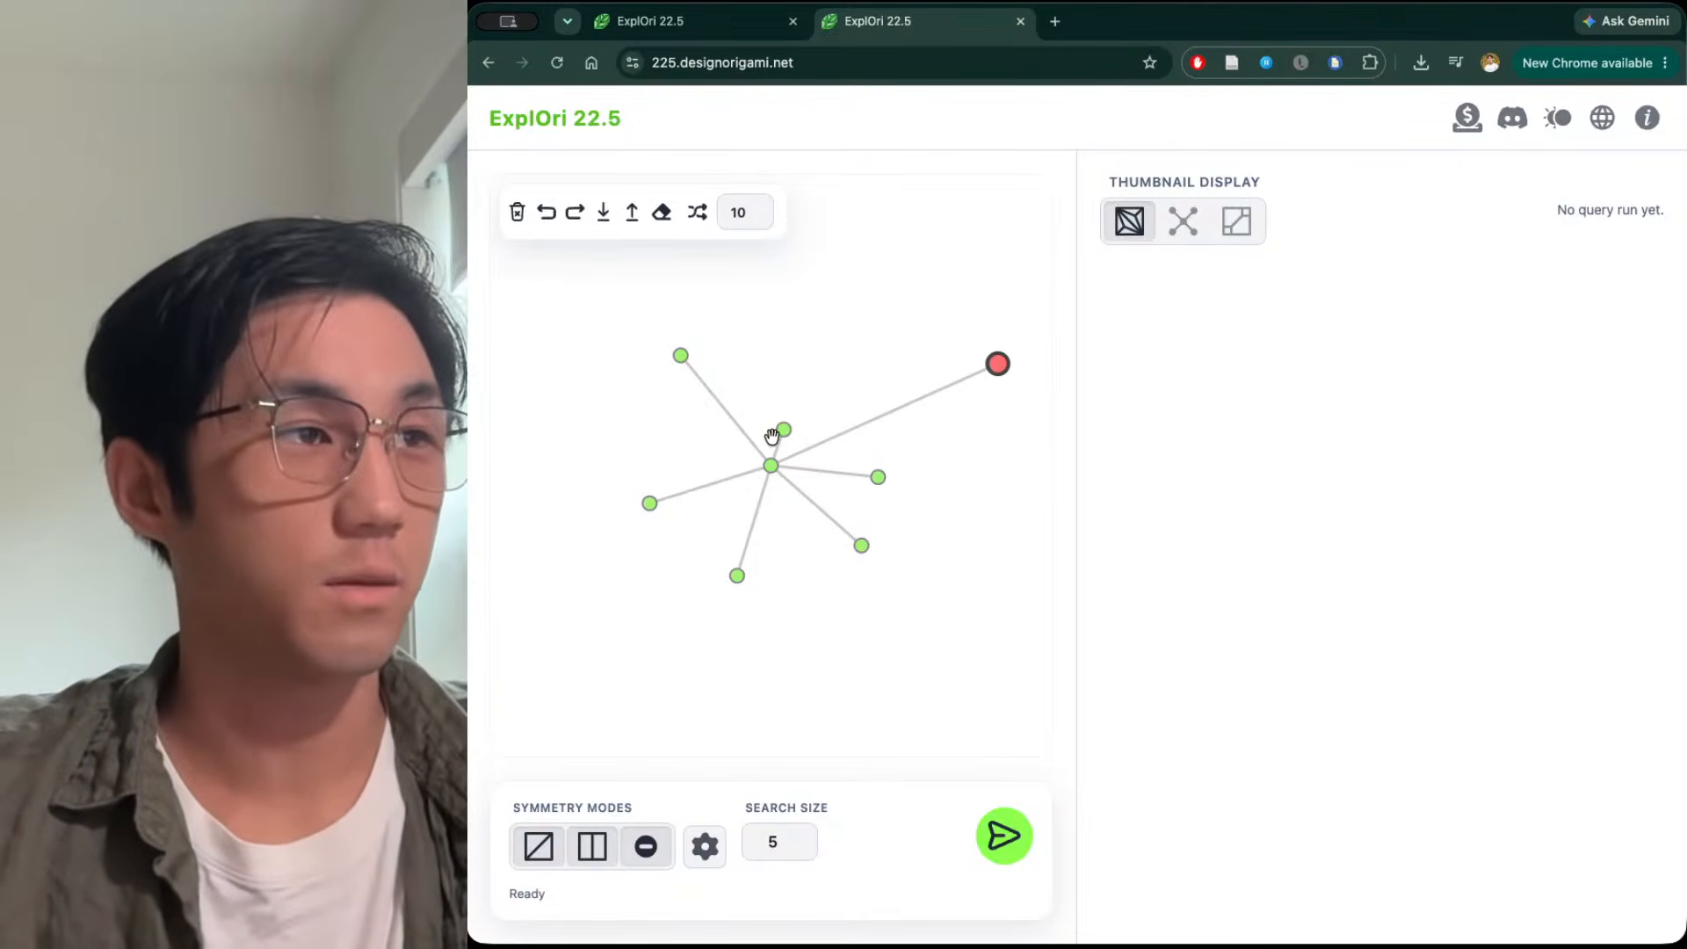
mouse_move(879, 477)
left_mouse_down()
mouse_move(950, 516)
mouse_move(844, 498)
mouse_move(891, 506)
left_mouse_up()
left_click(948, 620)
left_click(1032, 521)
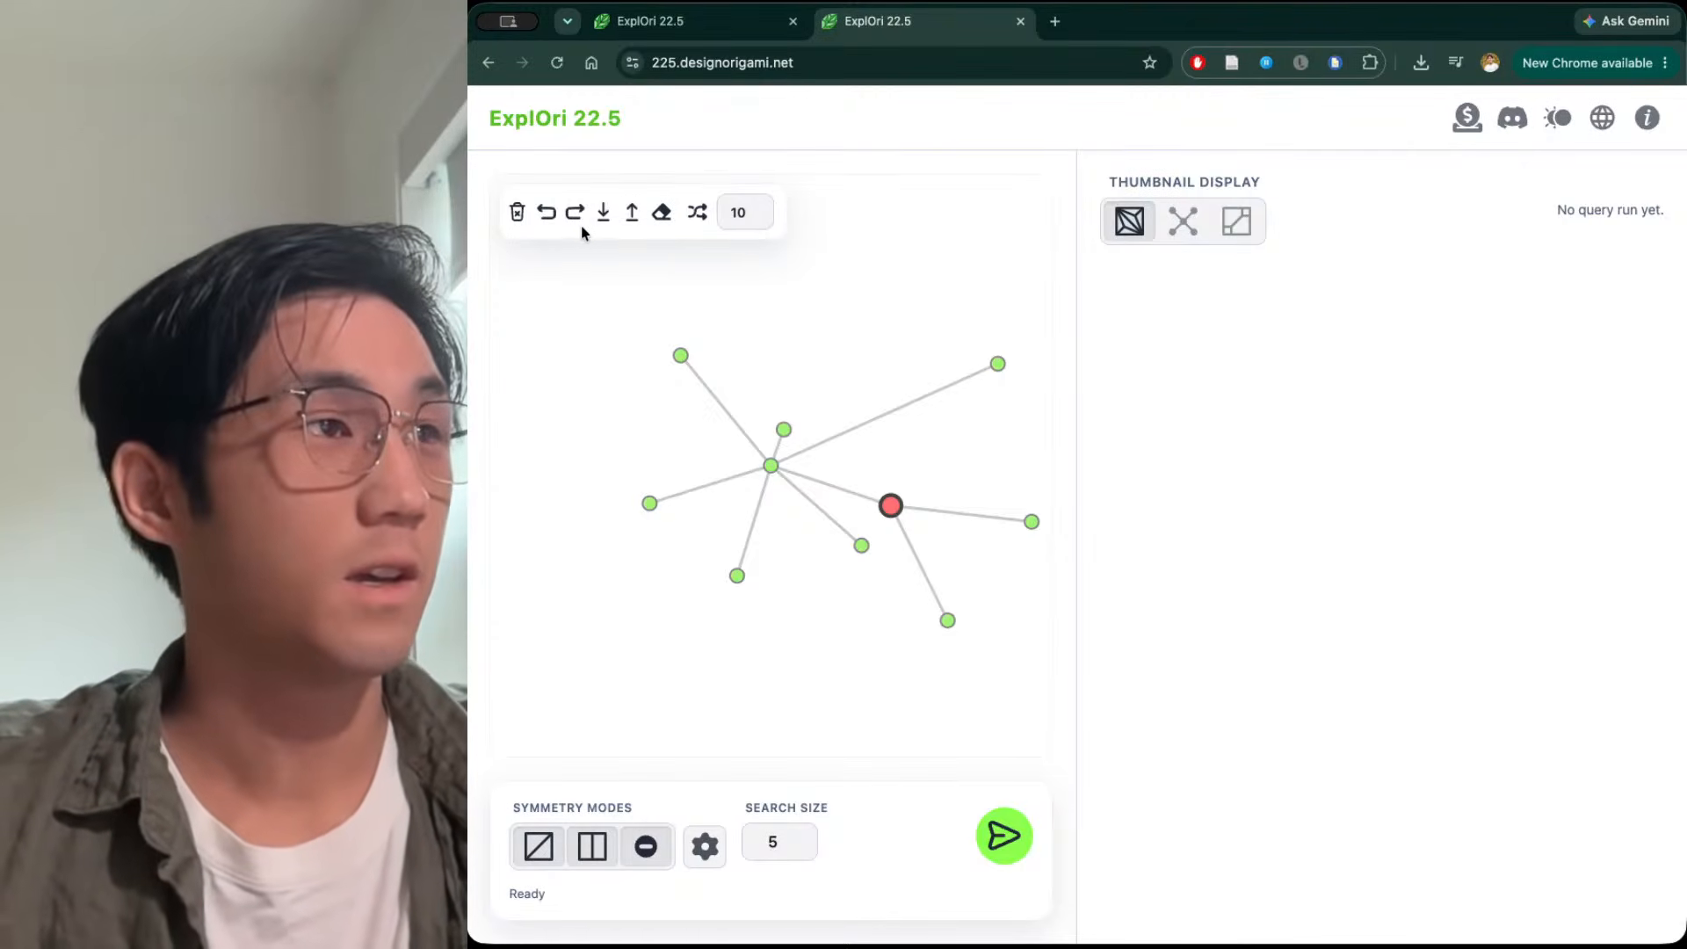
Undo the last two edits and replace the hand-drawn tree with a random 10-leaf tree
left_click(549, 218)
left_click(553, 219)
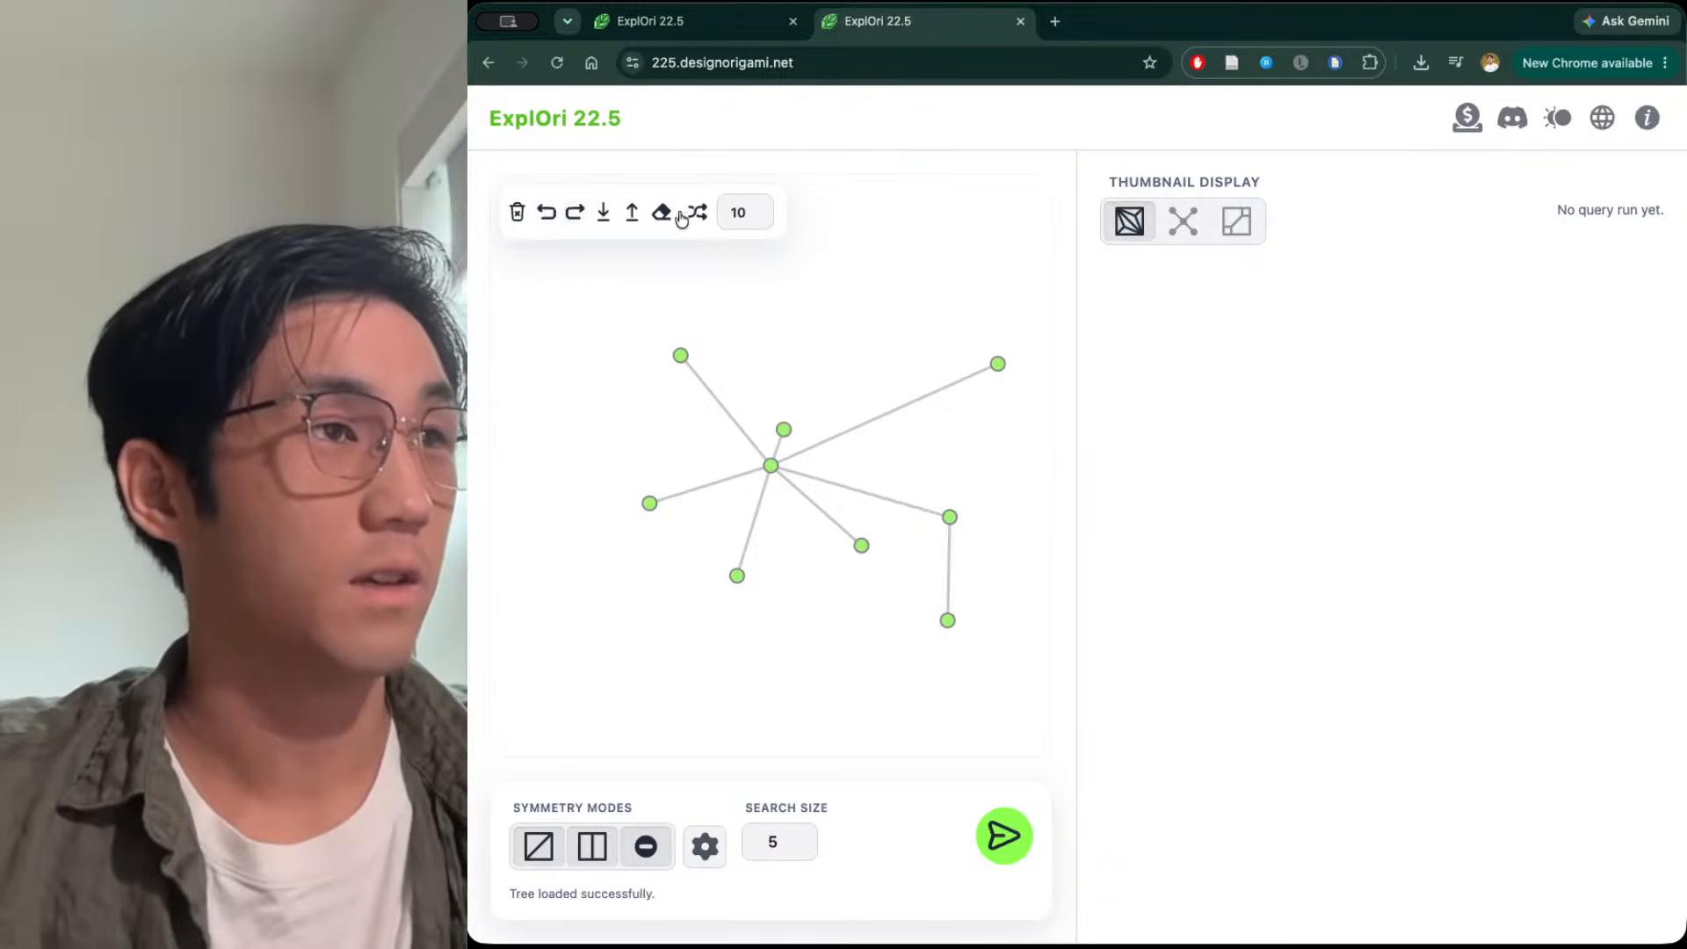
left_click(700, 215)
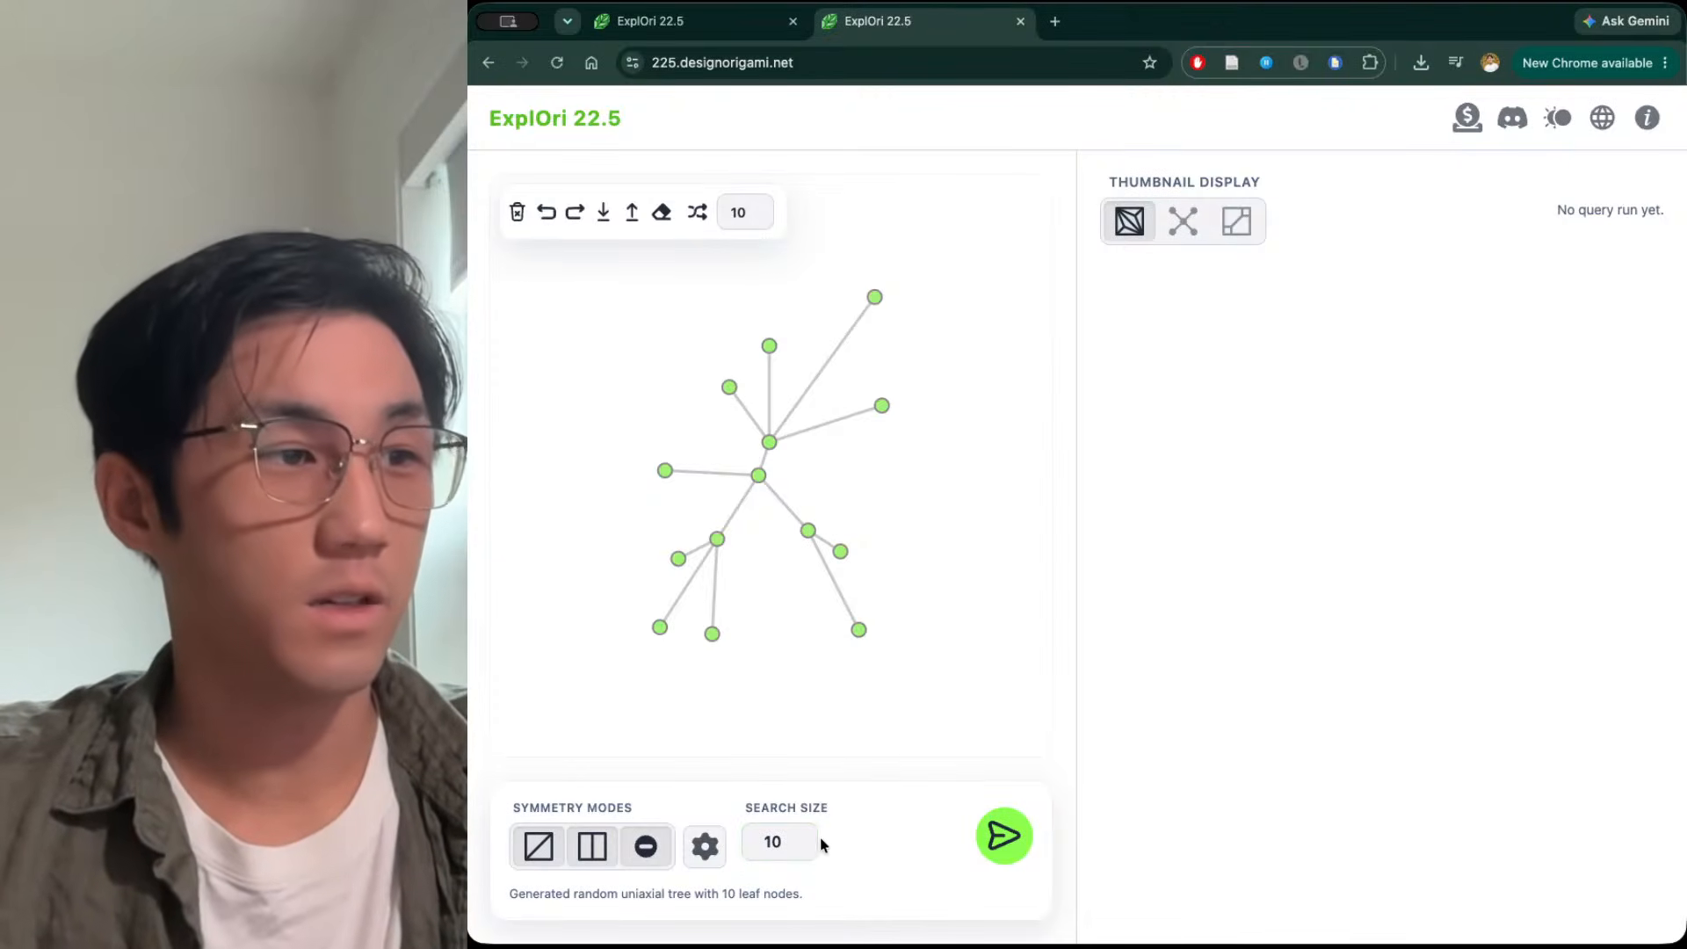
Search for 8 crease patterns matching the random tree, with only diagonal symmetry enabled
left_click(805, 848)
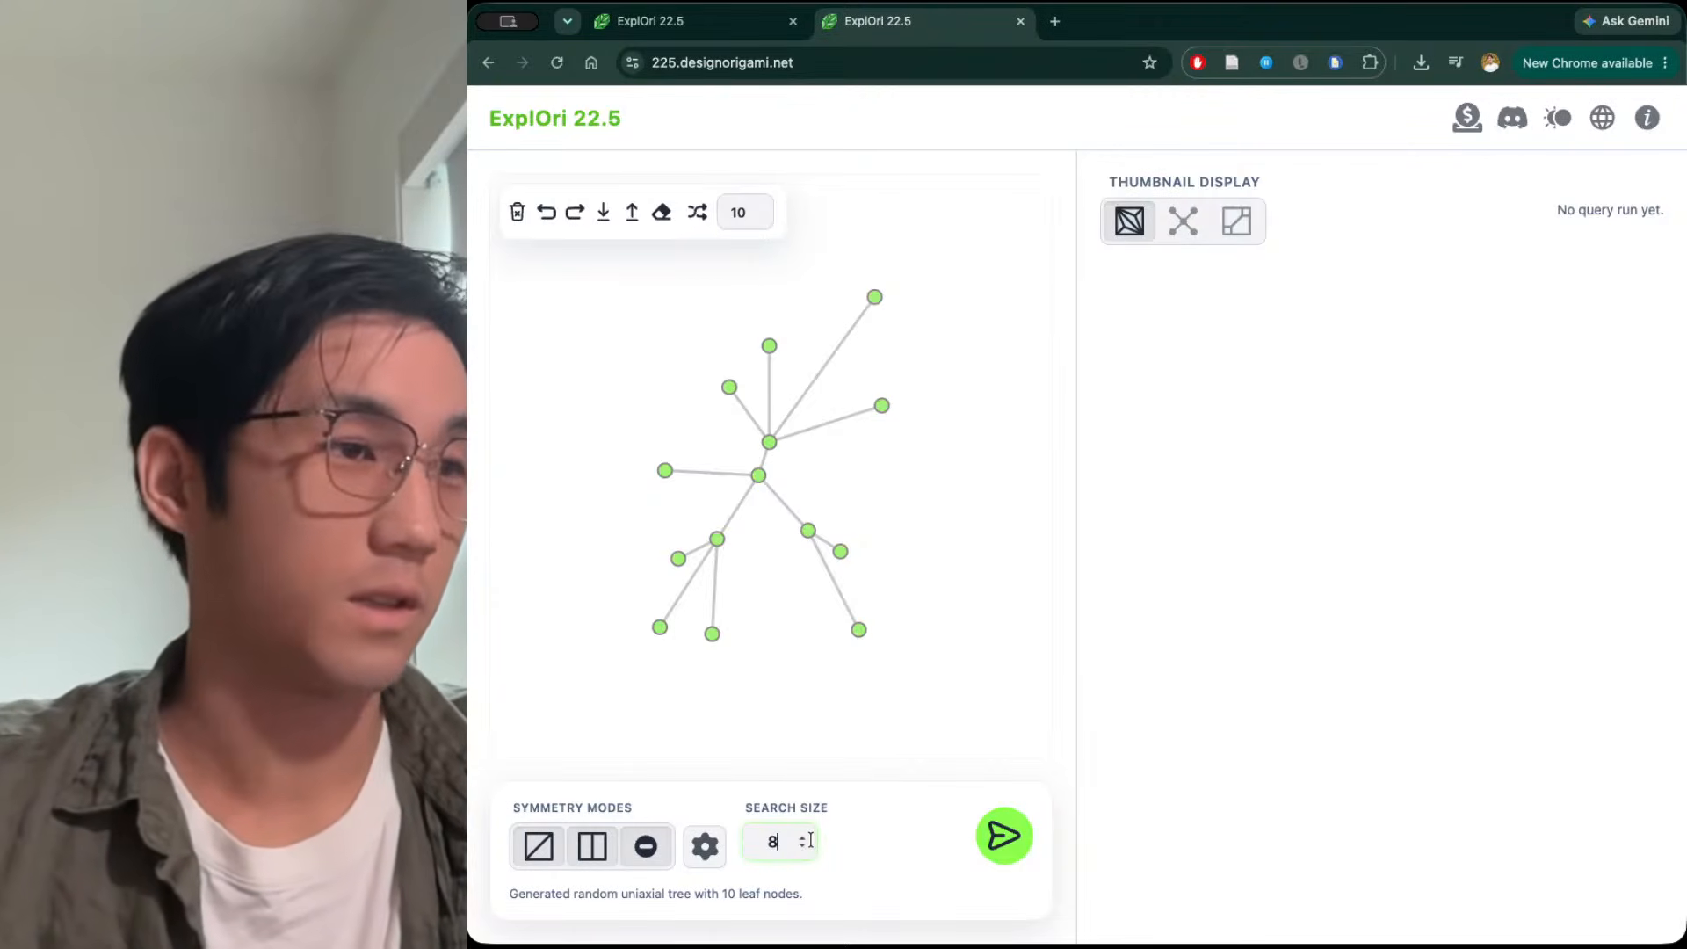
left_click(646, 847)
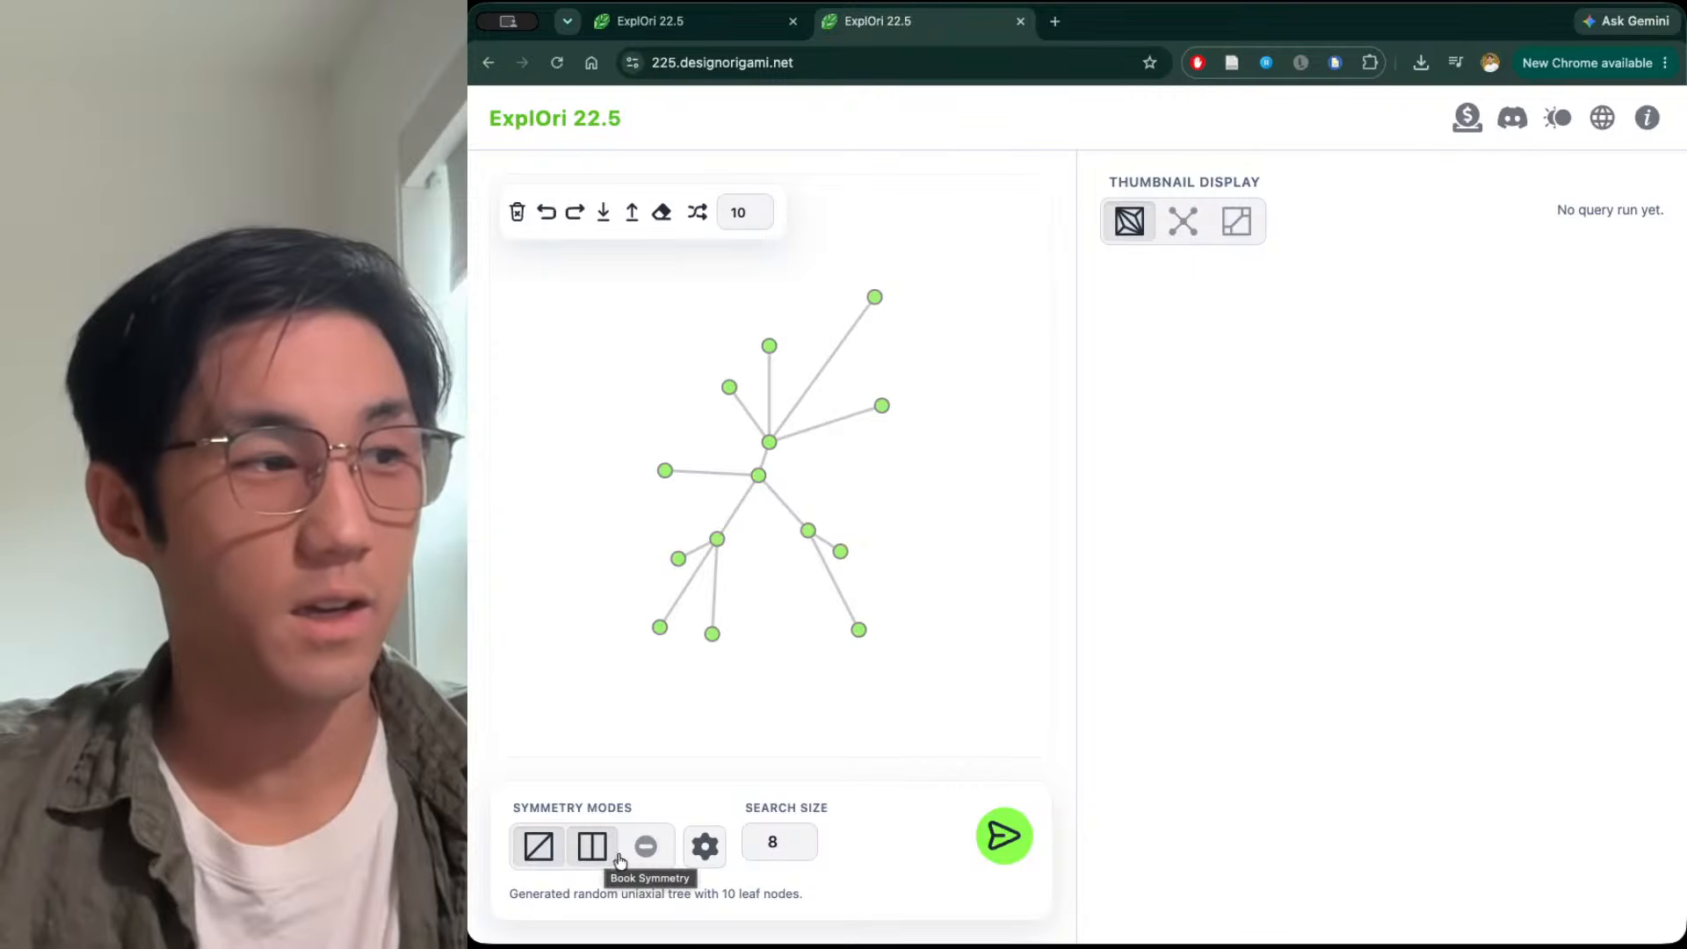
left_click(647, 851)
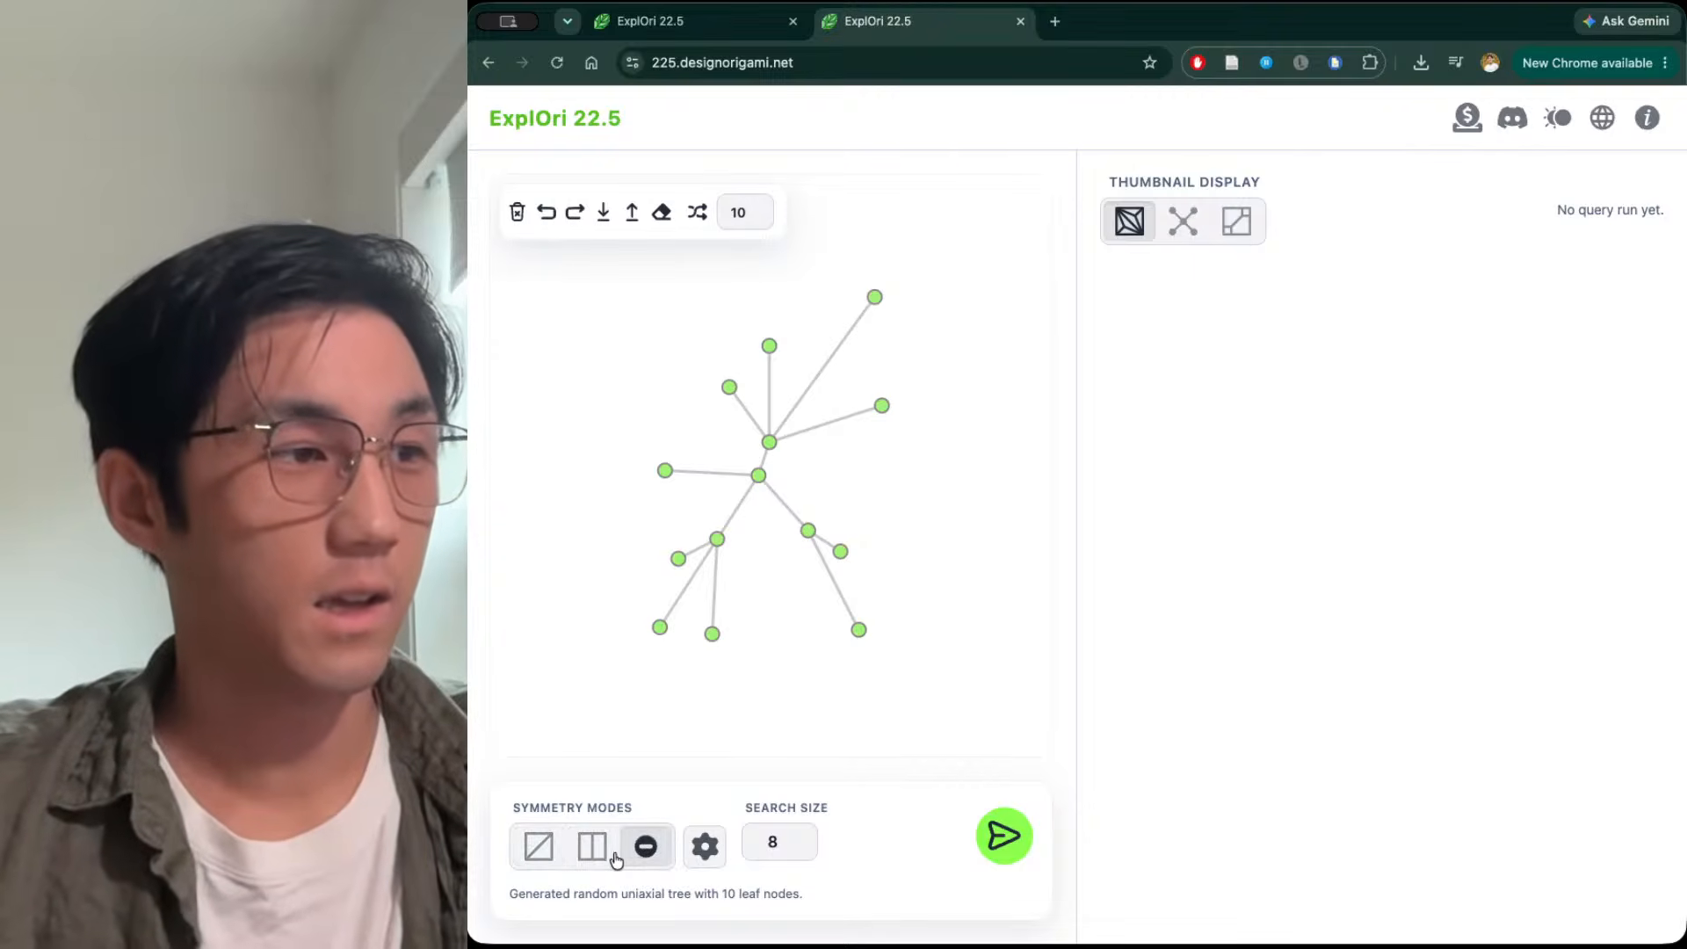
left_click(537, 851)
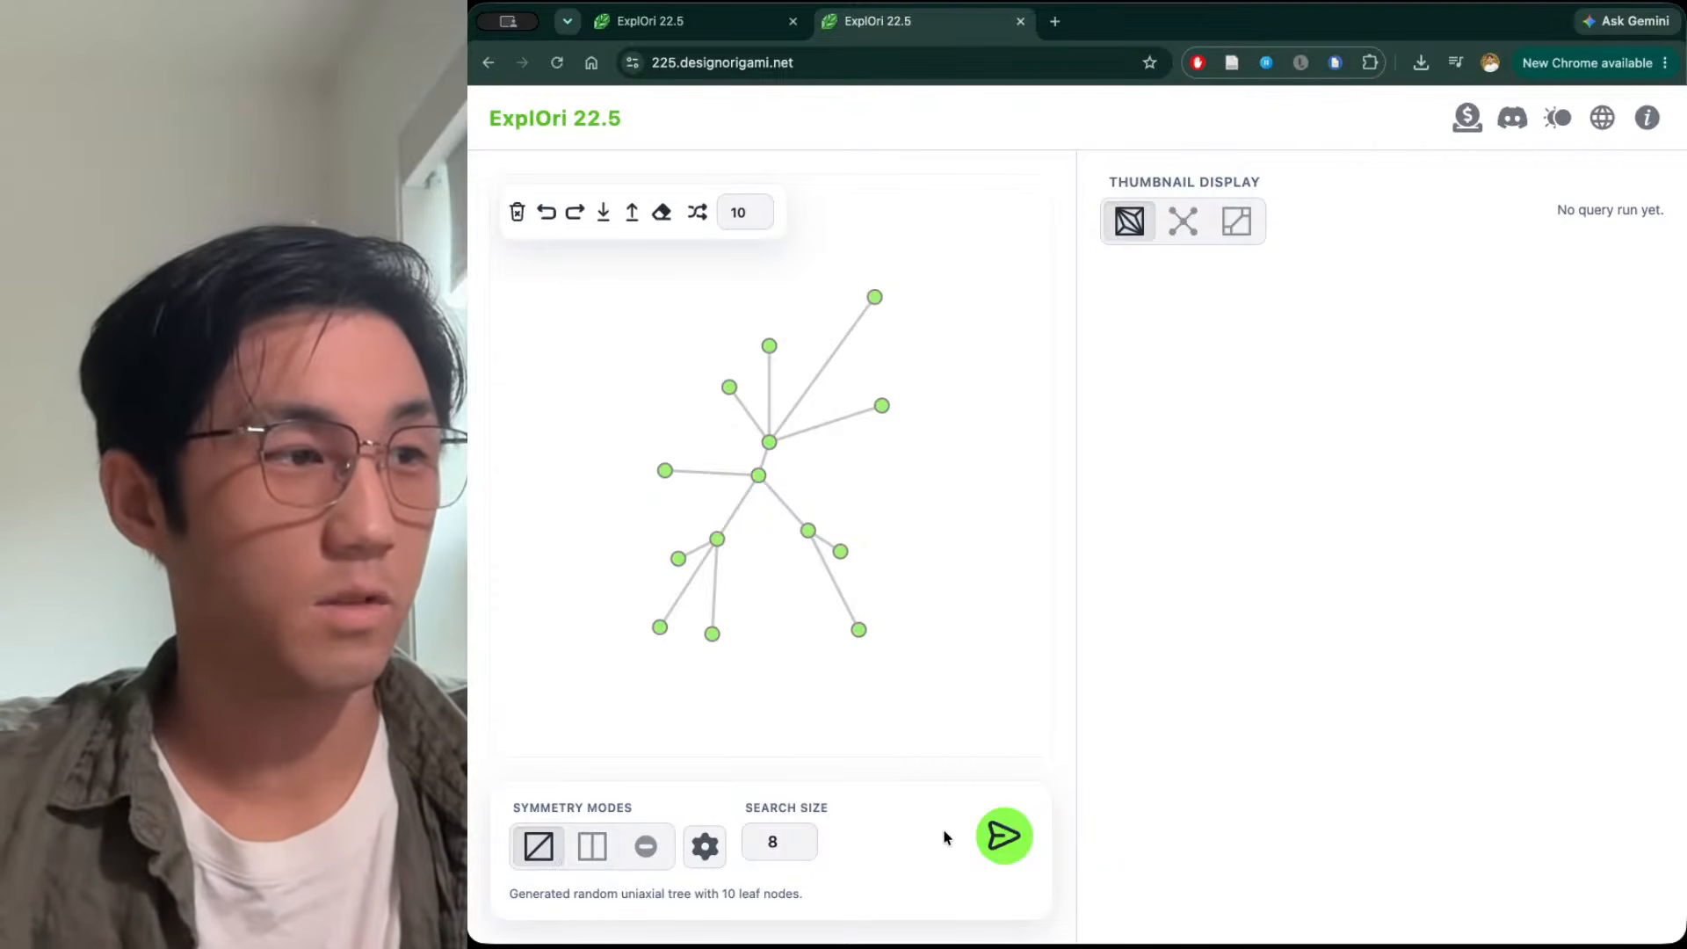
left_click(986, 828)
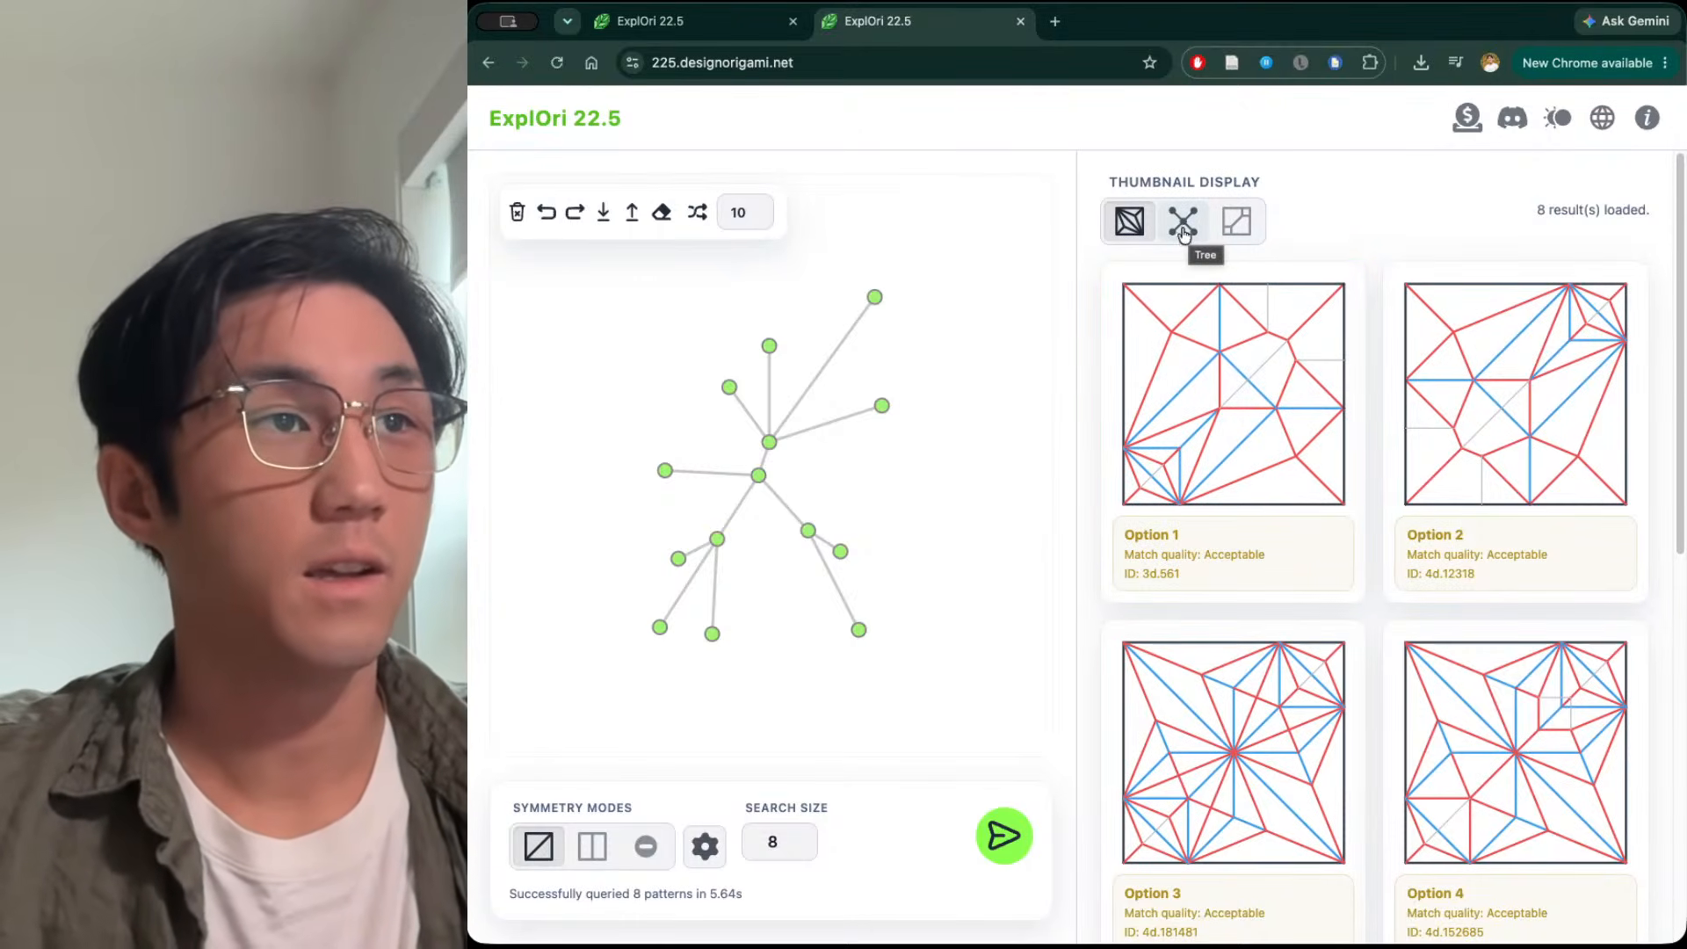
Browse the matching patterns and switch their thumbnails to the Tree display to compare them with the drawn tree
scroll(1280, 352, "down", 4)
scroll(1280, 365, "up", 4)
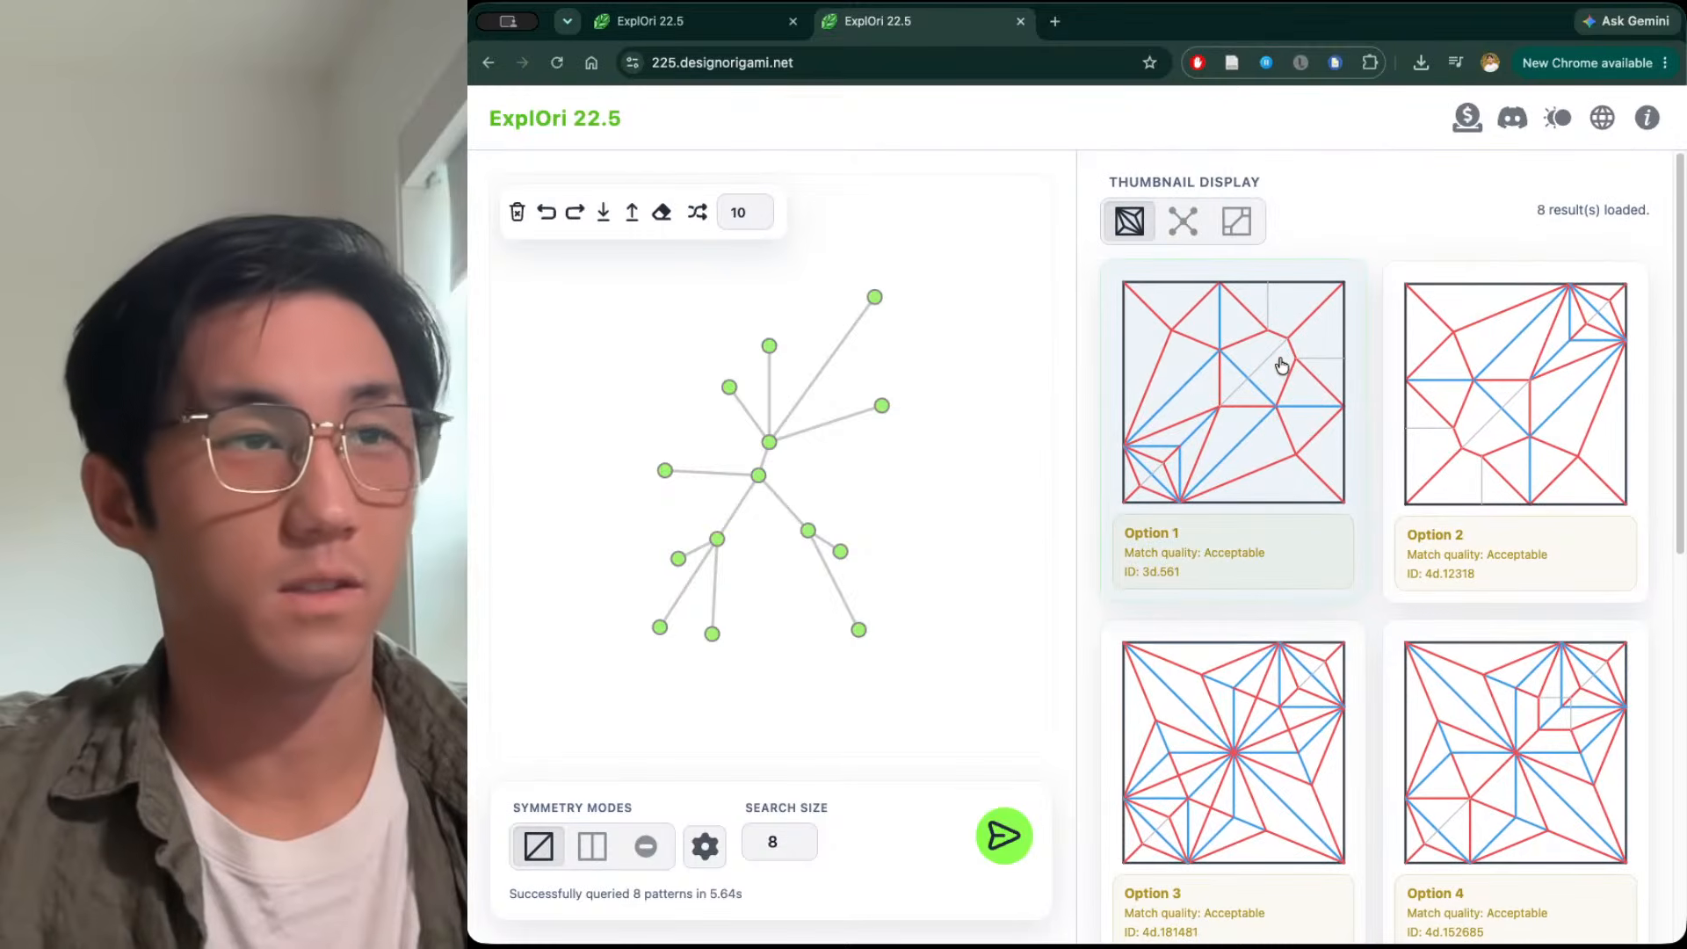
left_click(1184, 221)
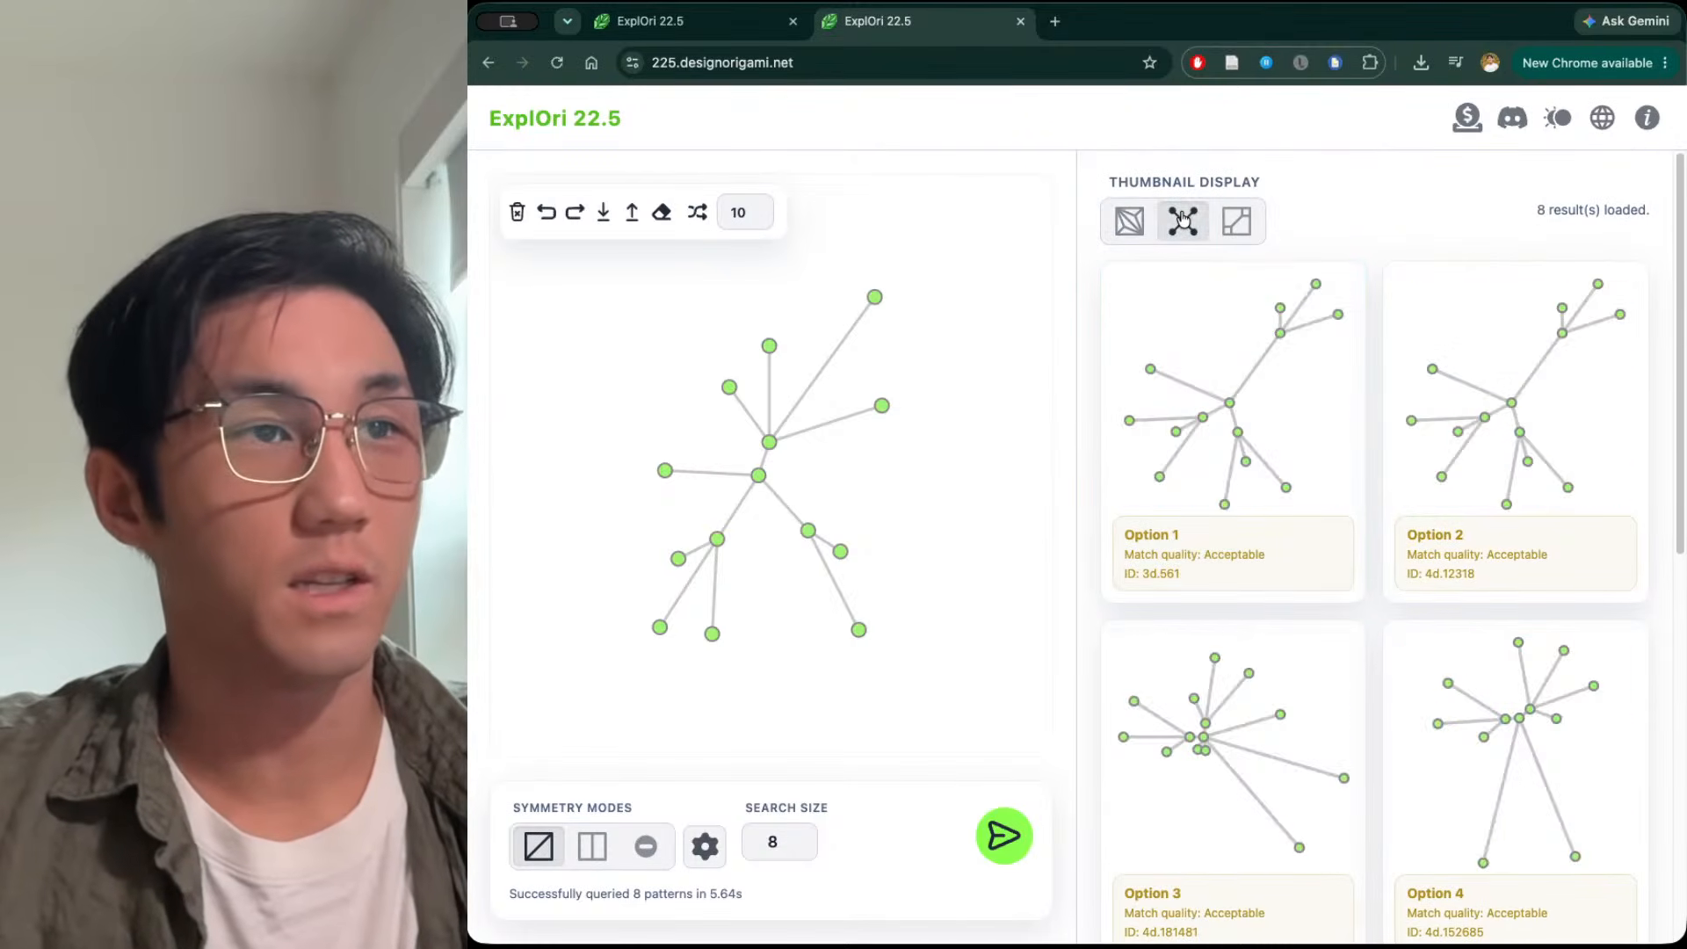
scroll(1298, 432, "down", 1)
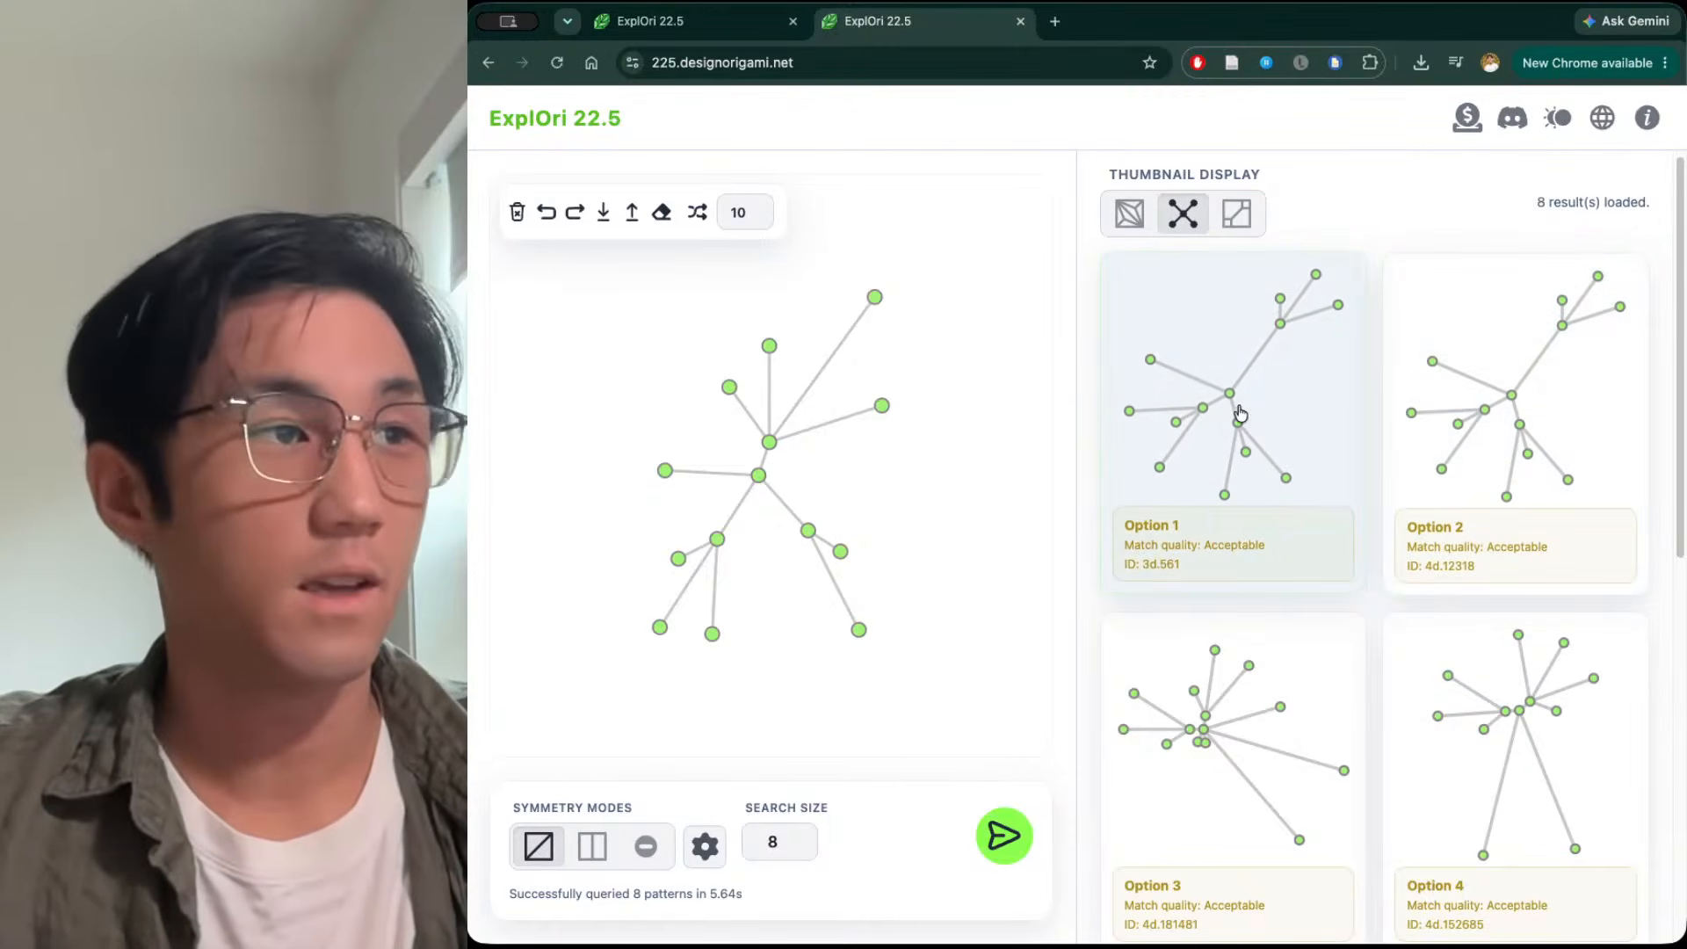
Compare the results' Tree and Packing thumbnails, leaving the thumbnail display on Packing
scroll(1241, 414, "down", 8)
scroll(1274, 452, "up", 8)
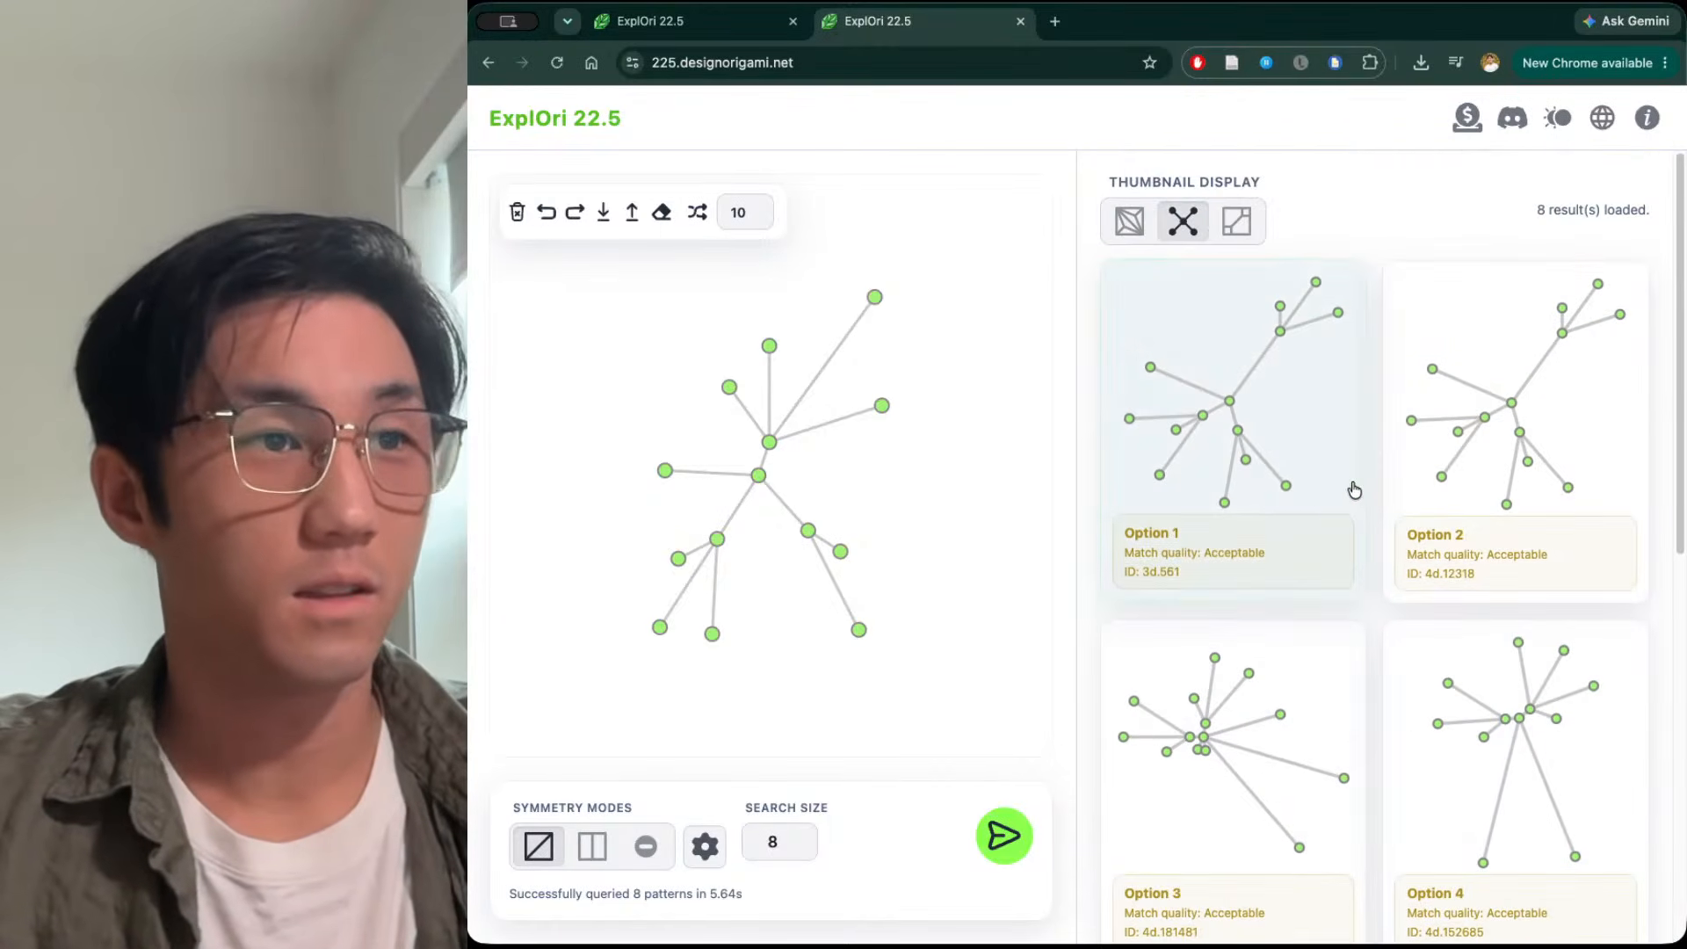
left_click(1252, 223)
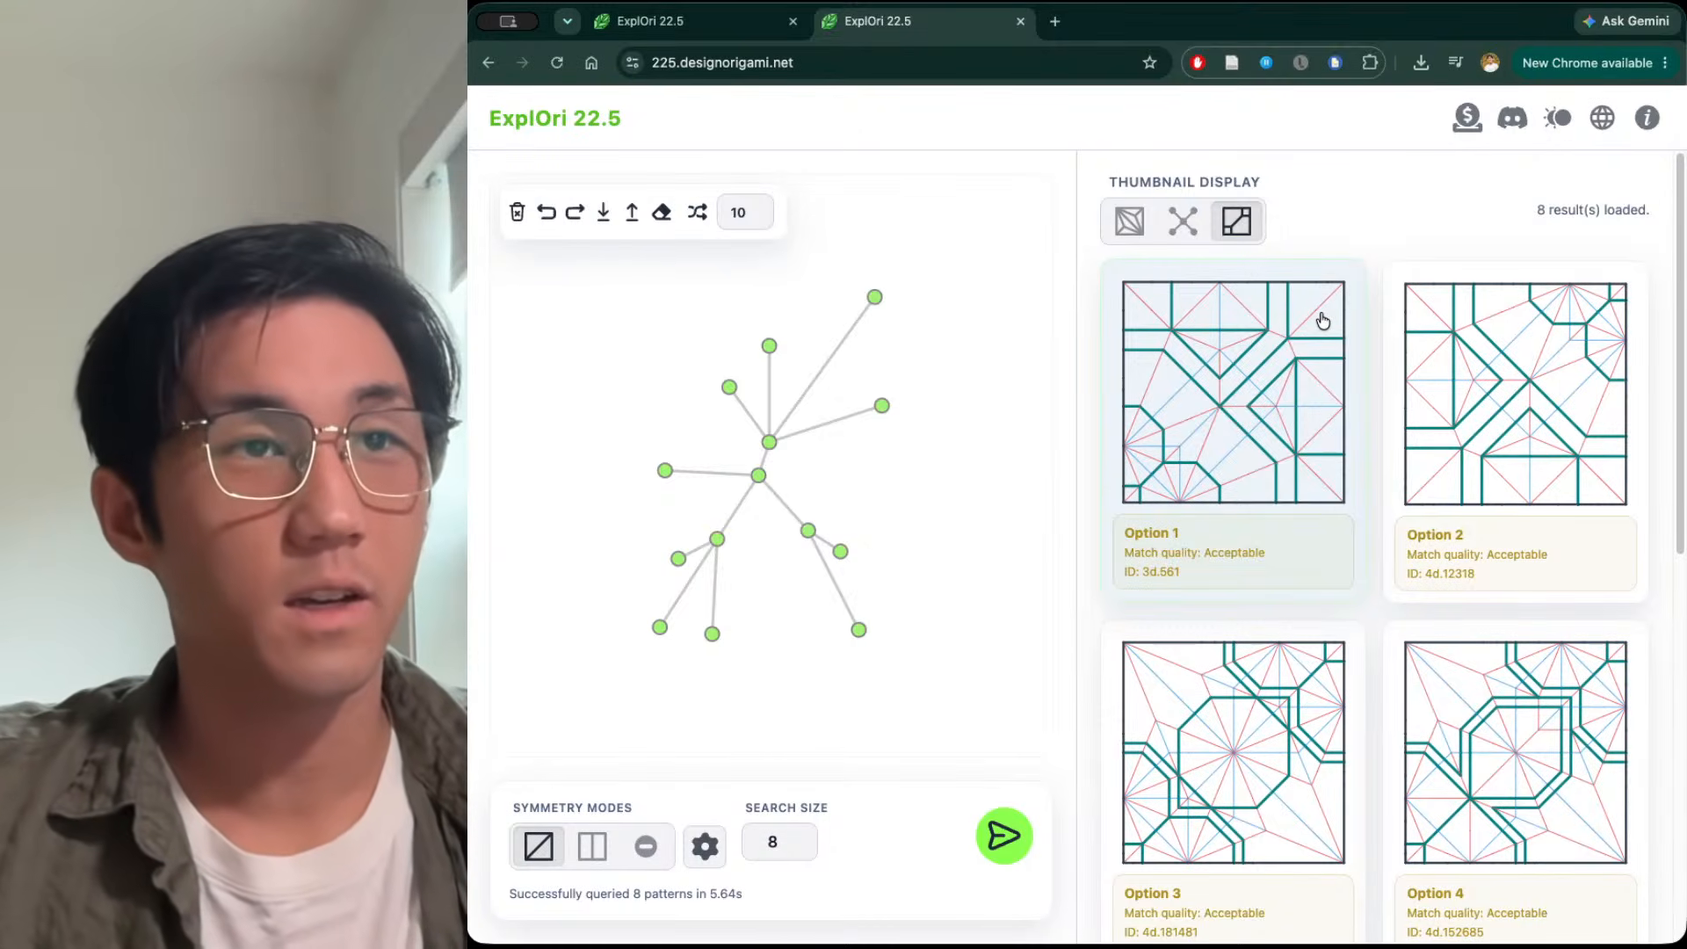
left_click(1183, 222)
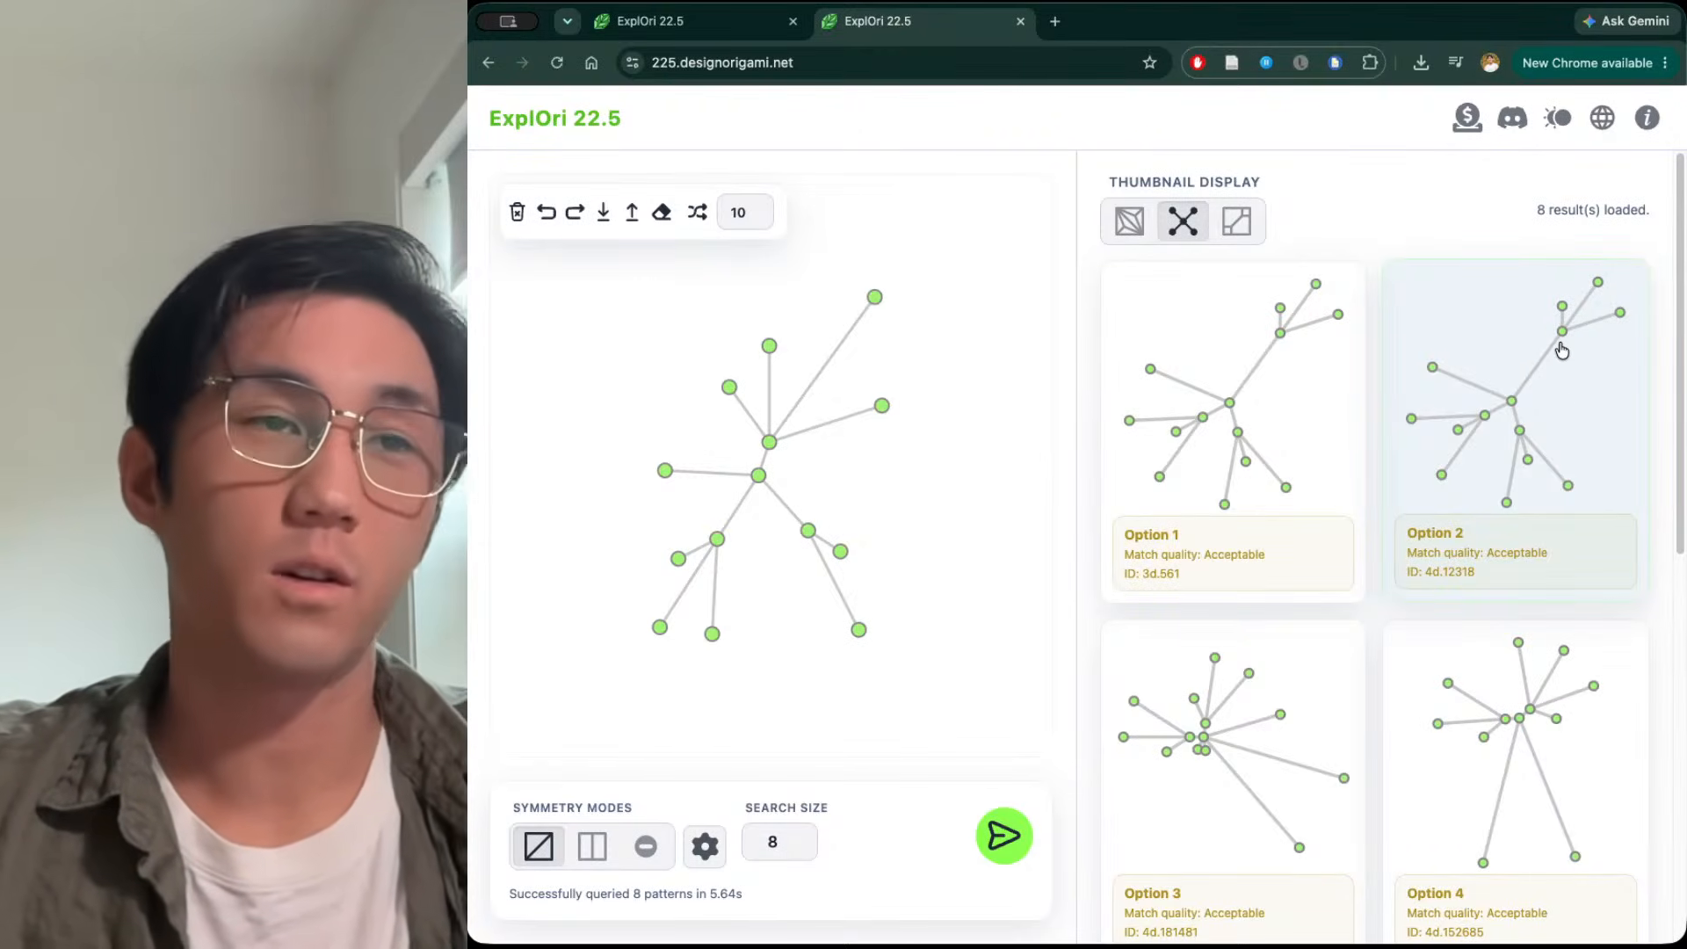
left_click(1239, 230)
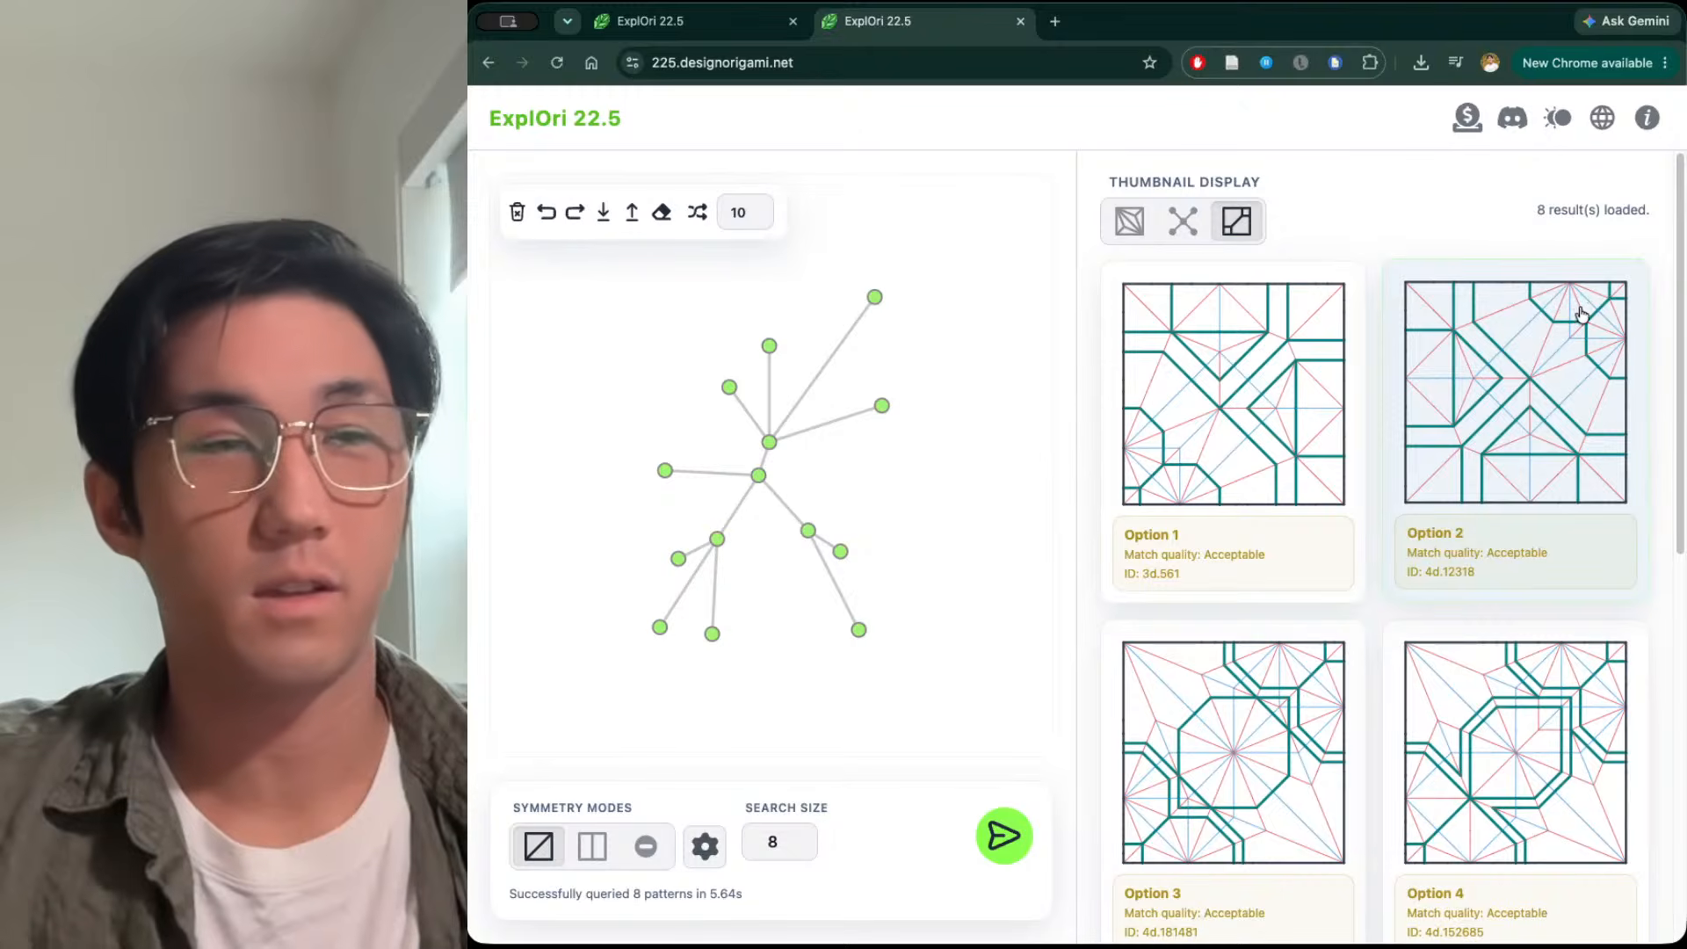
Open the details of Option 2 and show its Packing beside its Folded form
left_click(1605, 393)
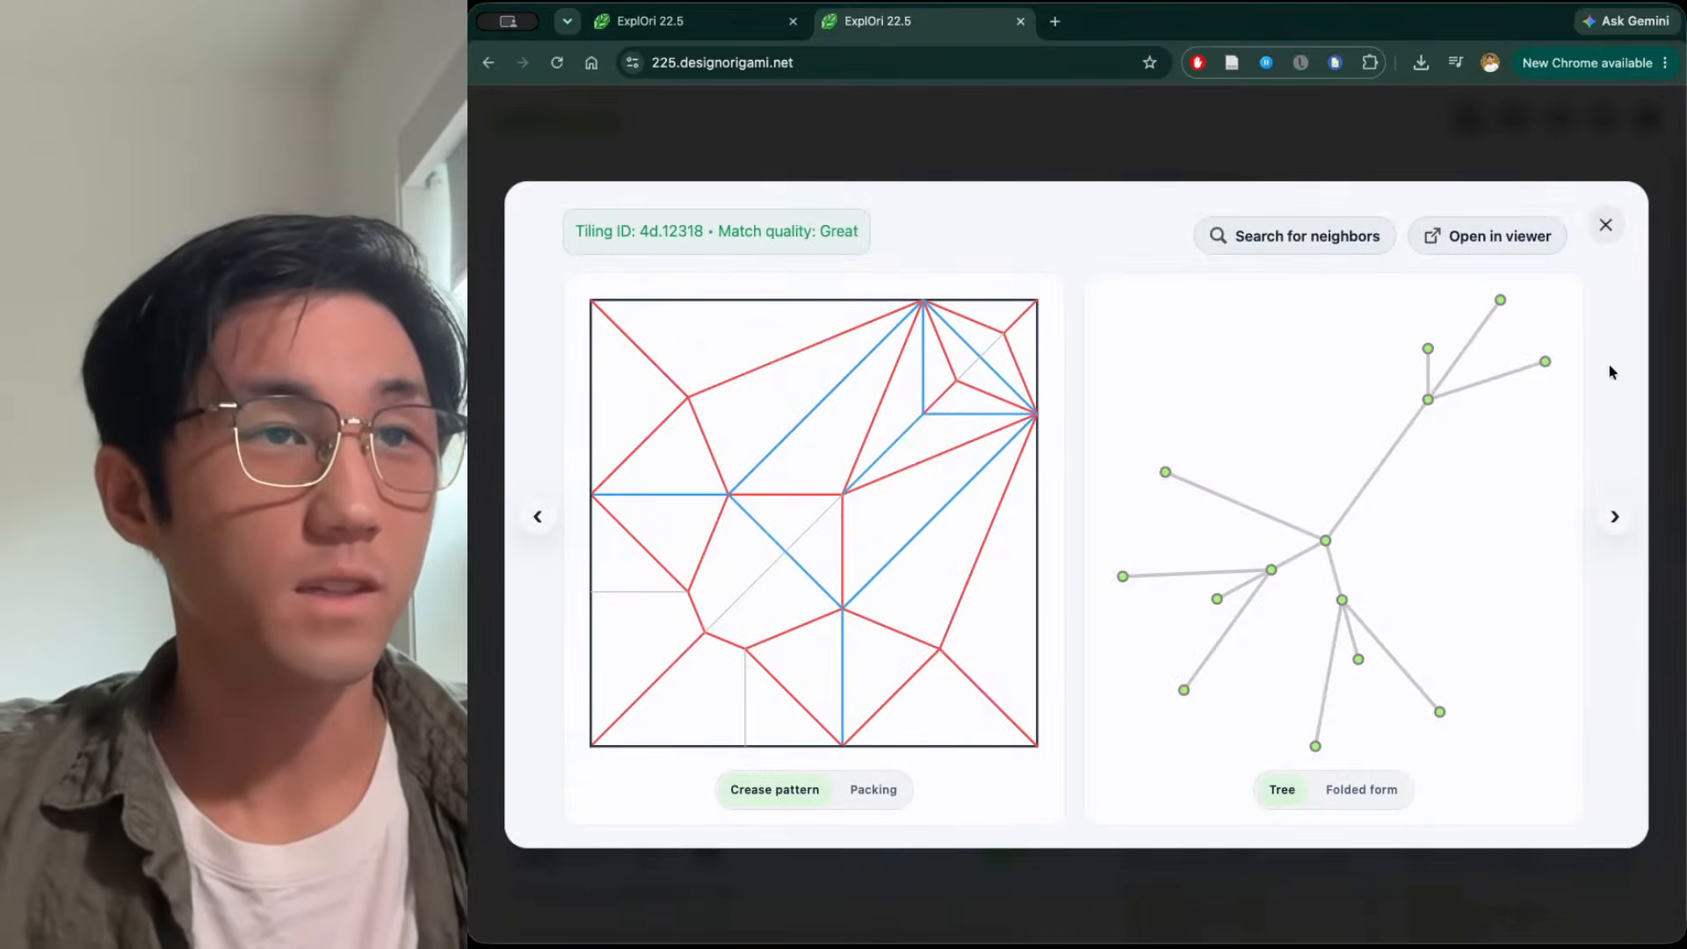
left_click(1606, 225)
left_click(1601, 266)
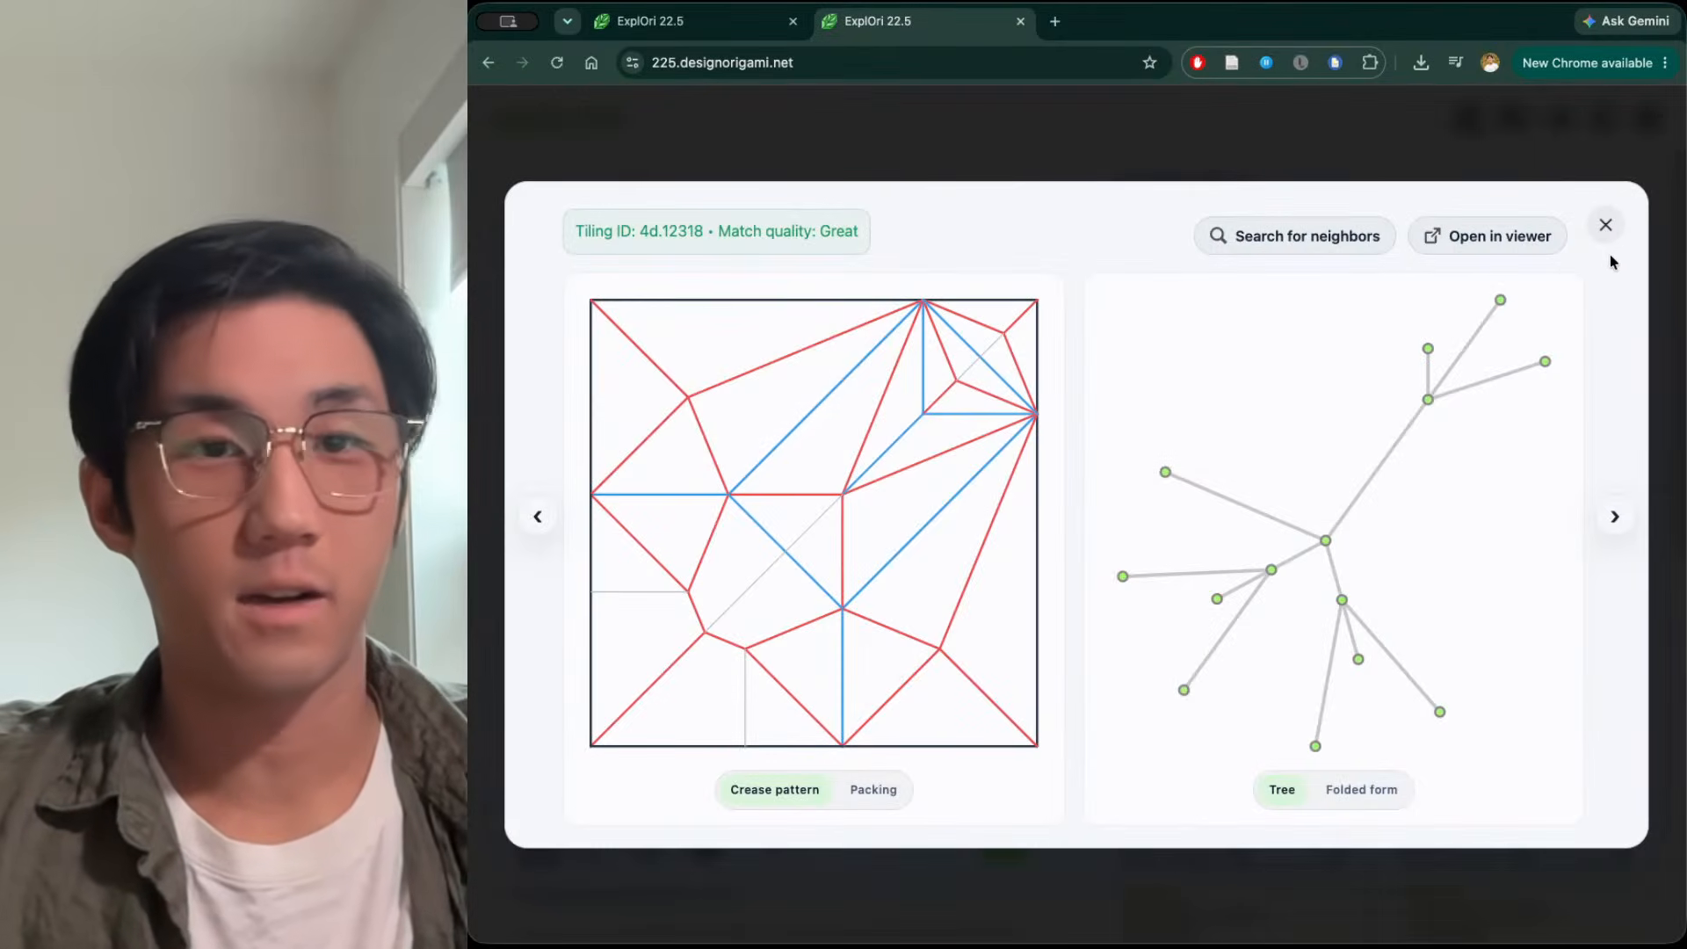
left_click(874, 791)
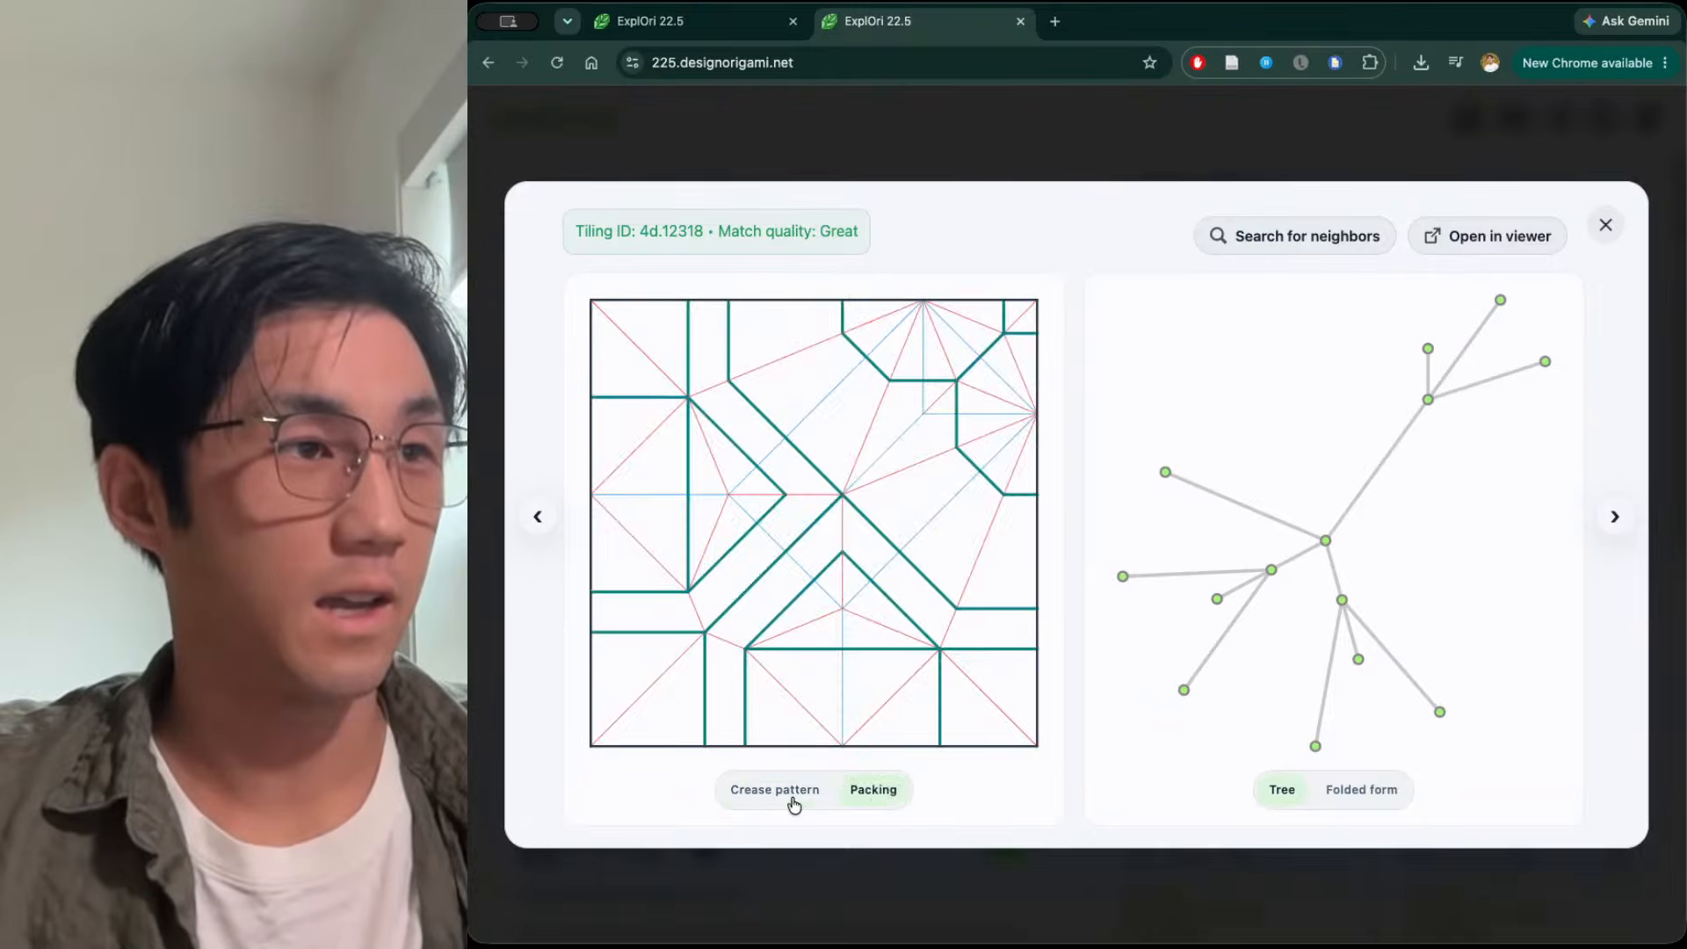
left_click(1339, 793)
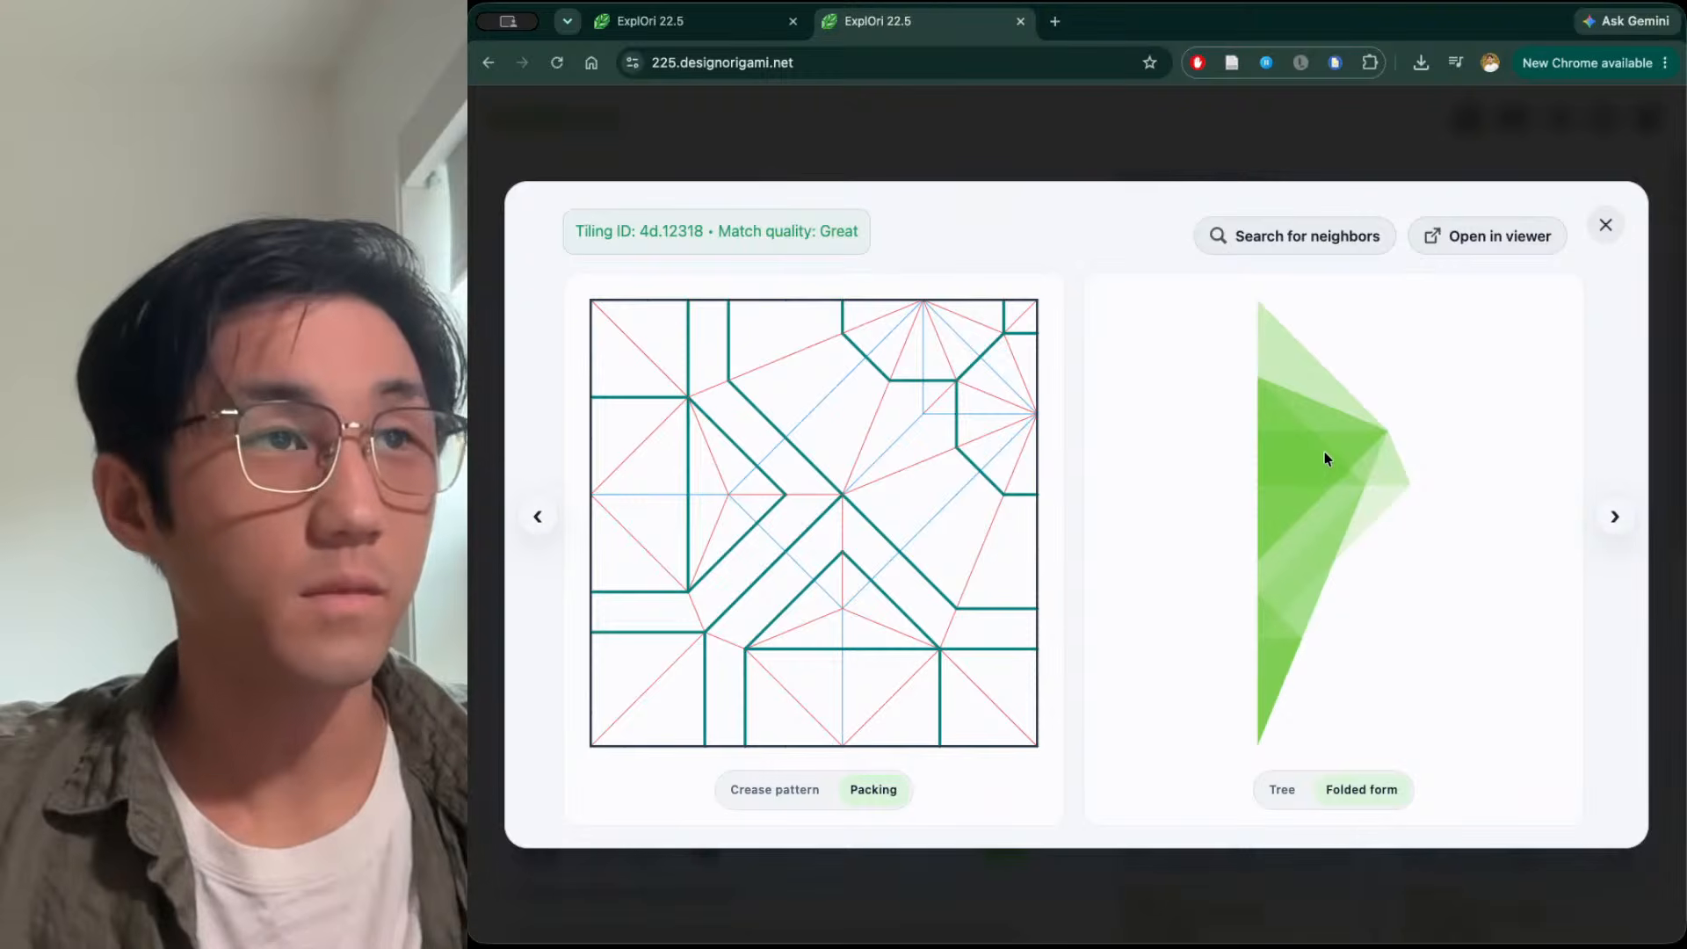
Page forward to the last result's packing and folded form, go back through the earlier results, and close the details
left_click(1617, 518)
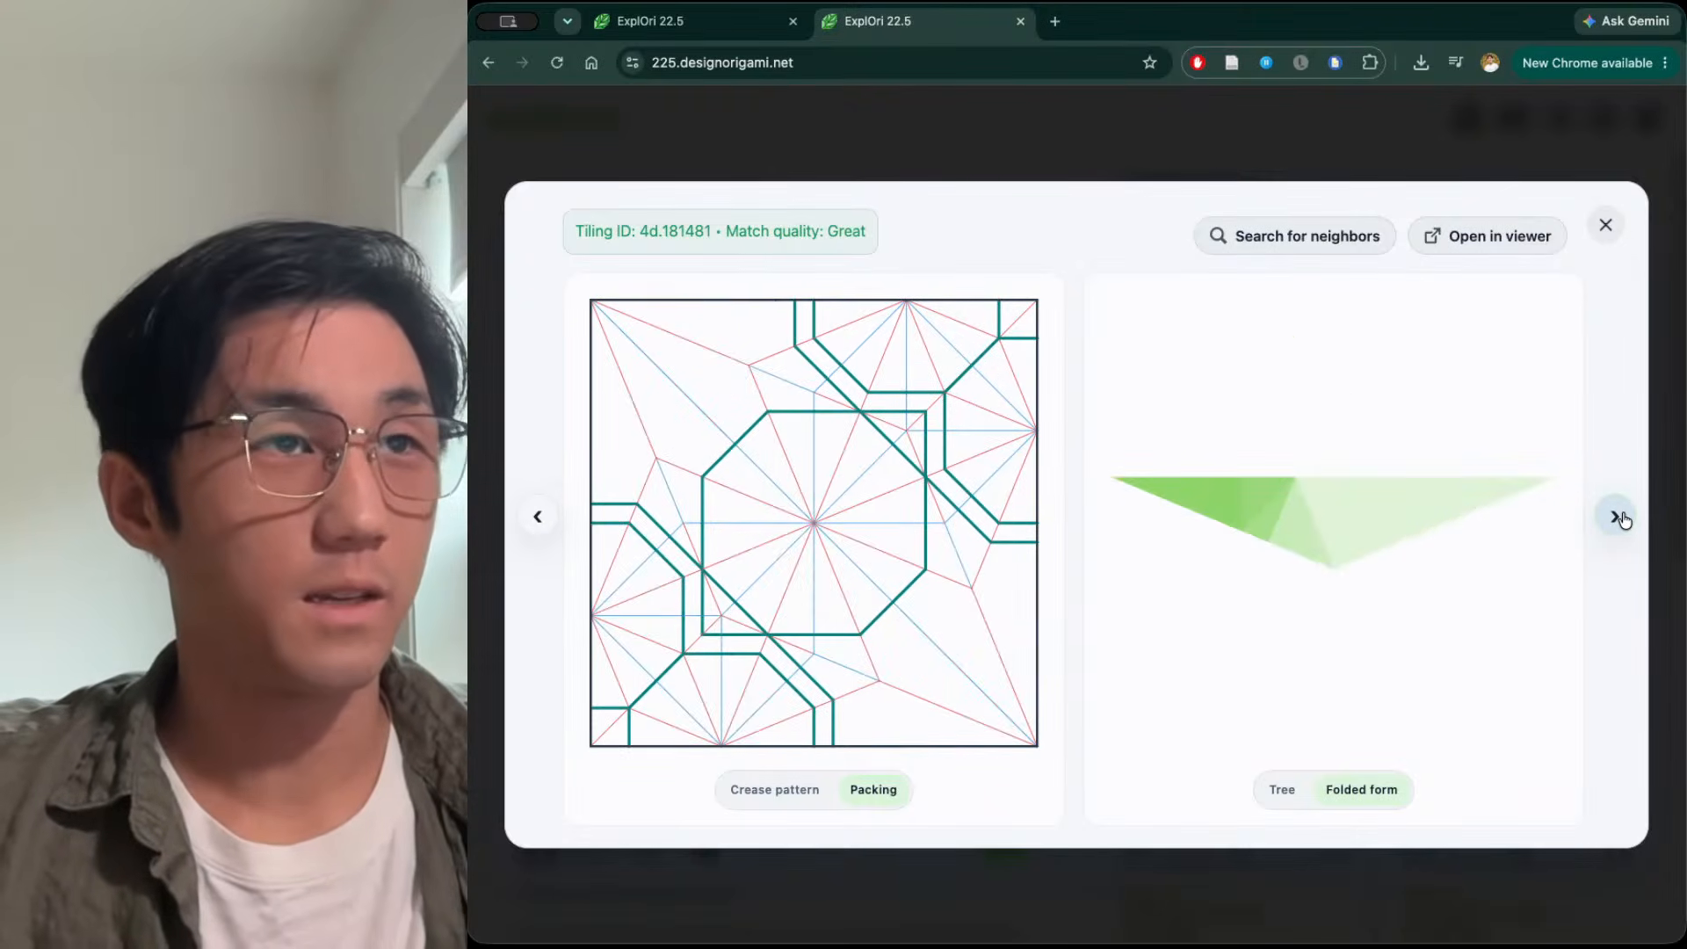
left_click(1617, 516)
left_click(1617, 517)
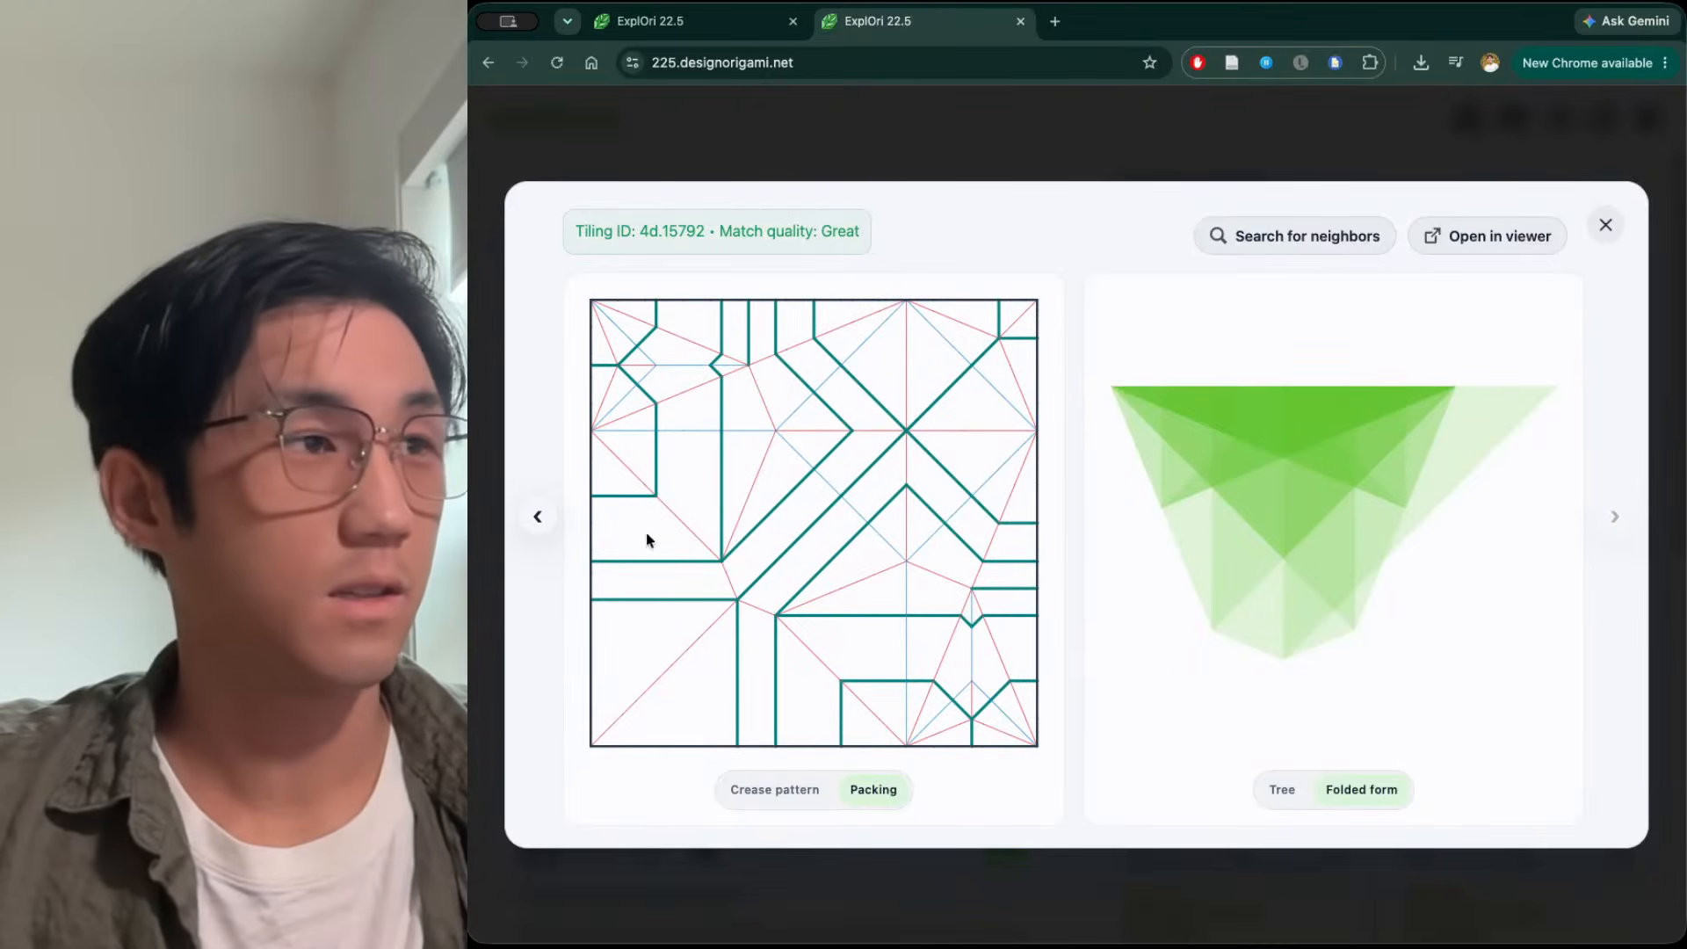
left_click(539, 518)
left_click(539, 518)
right_click(539, 518)
left_click(541, 518)
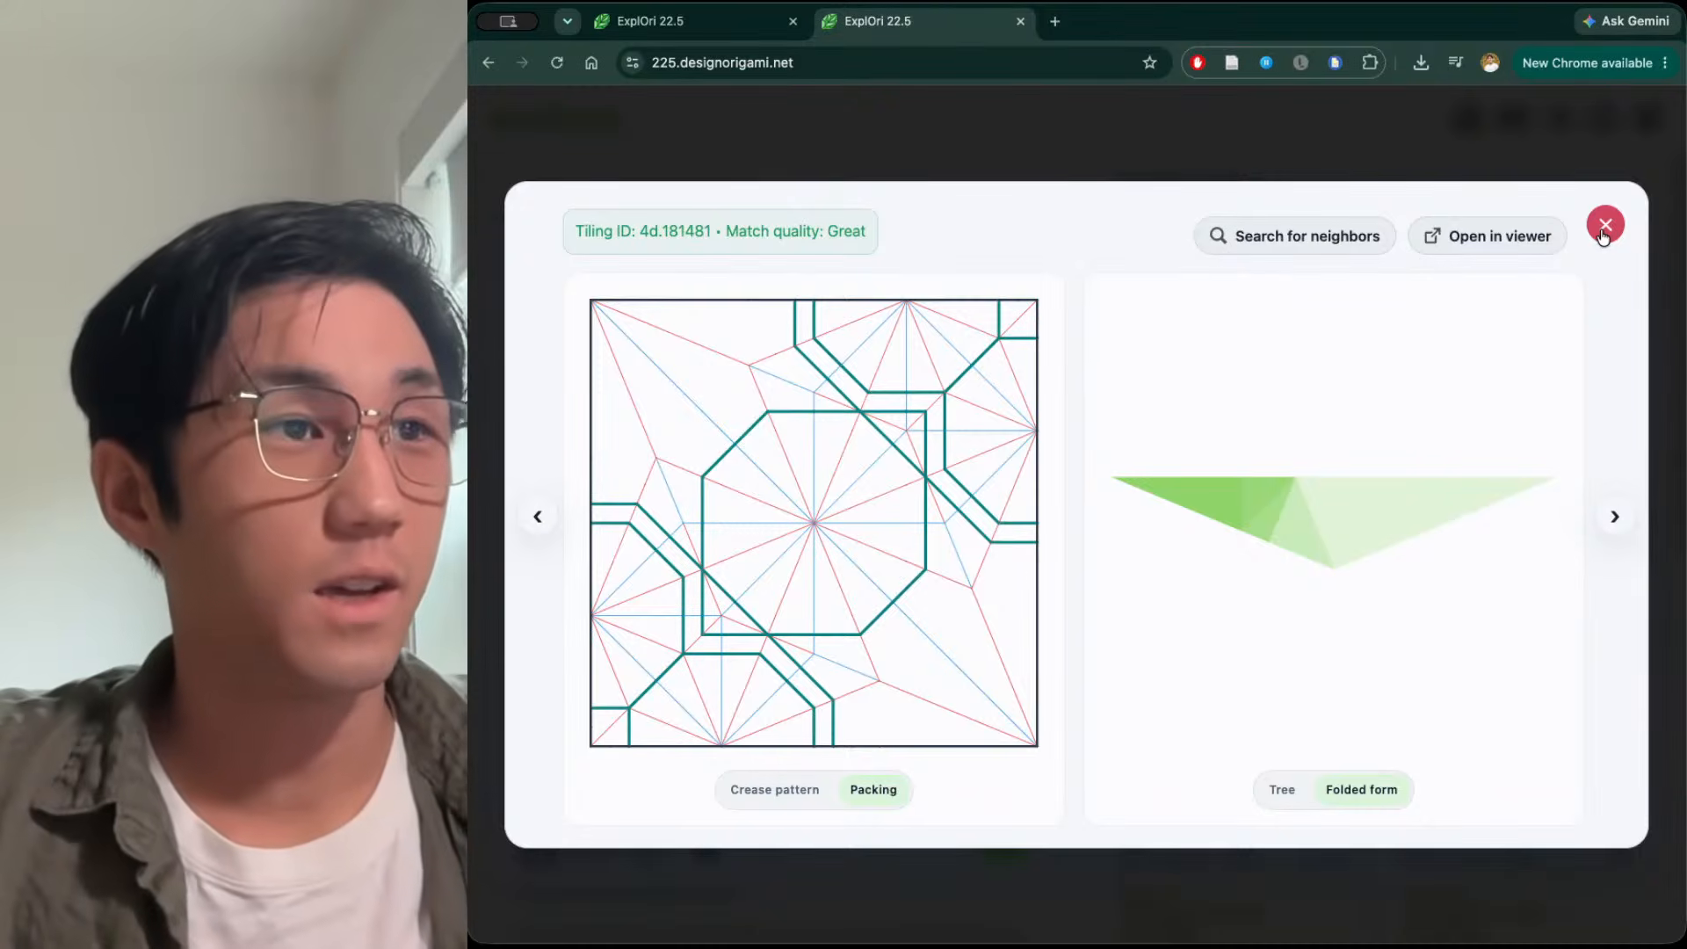
left_click(1603, 226)
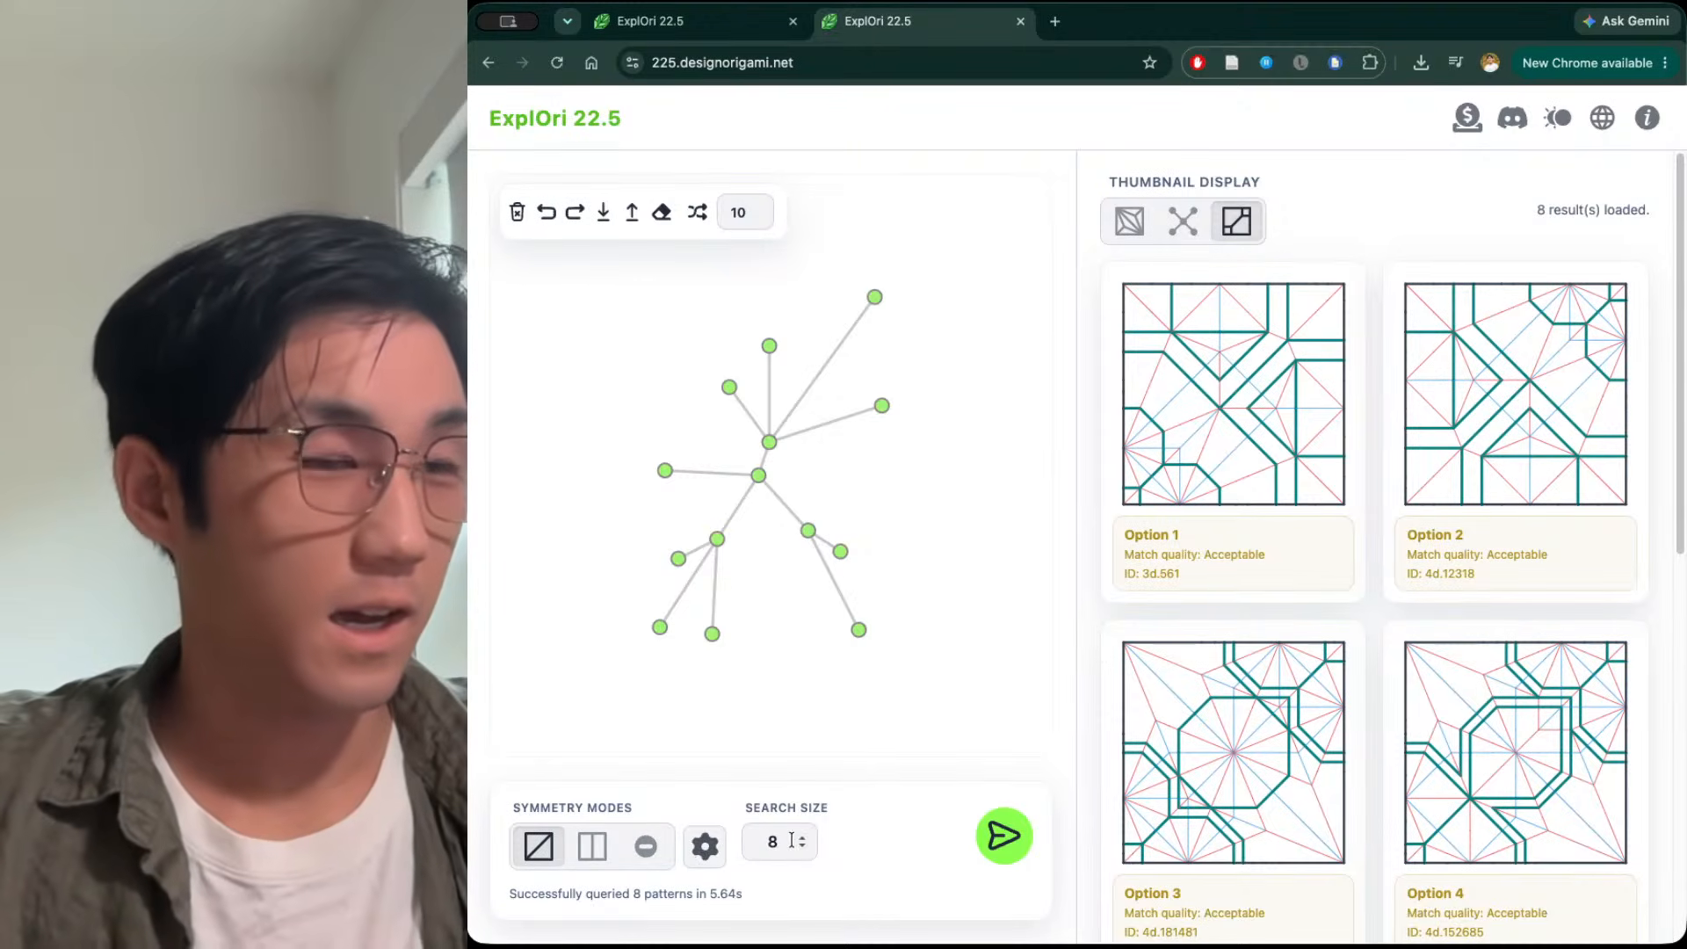
Rerun the 8-pattern search with diagonal symmetry and cycle the result thumbnails through Crease pattern, Tree and Packing, ending on Packing
left_click(1012, 837)
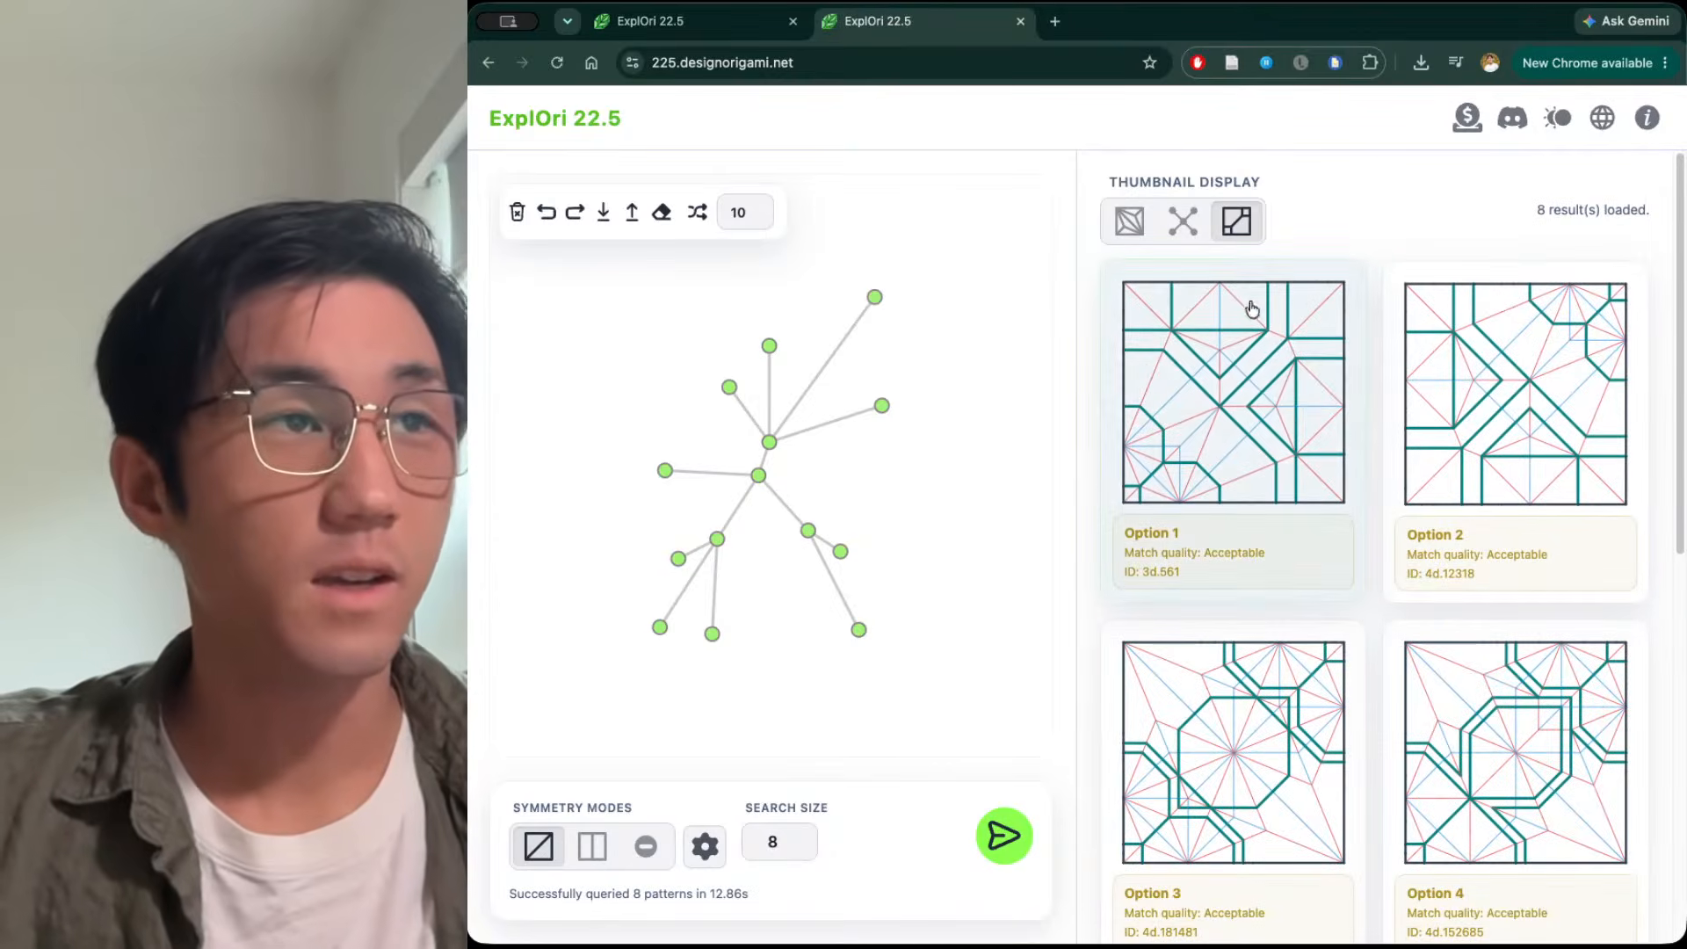
left_click(1129, 220)
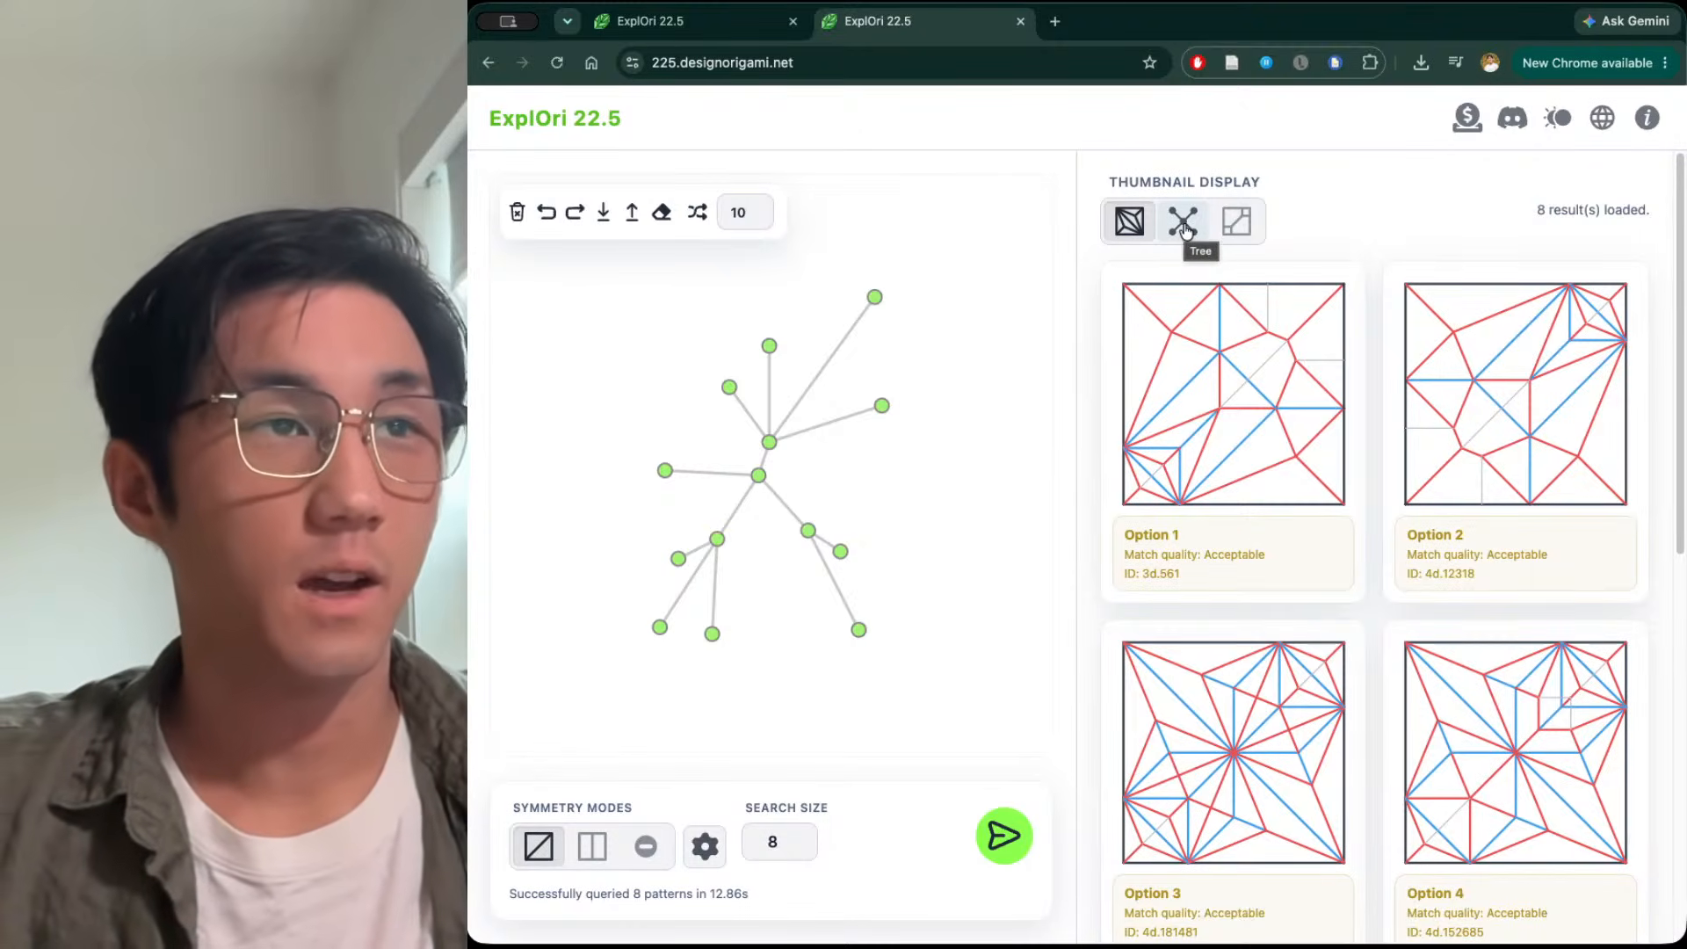
left_click(1184, 227)
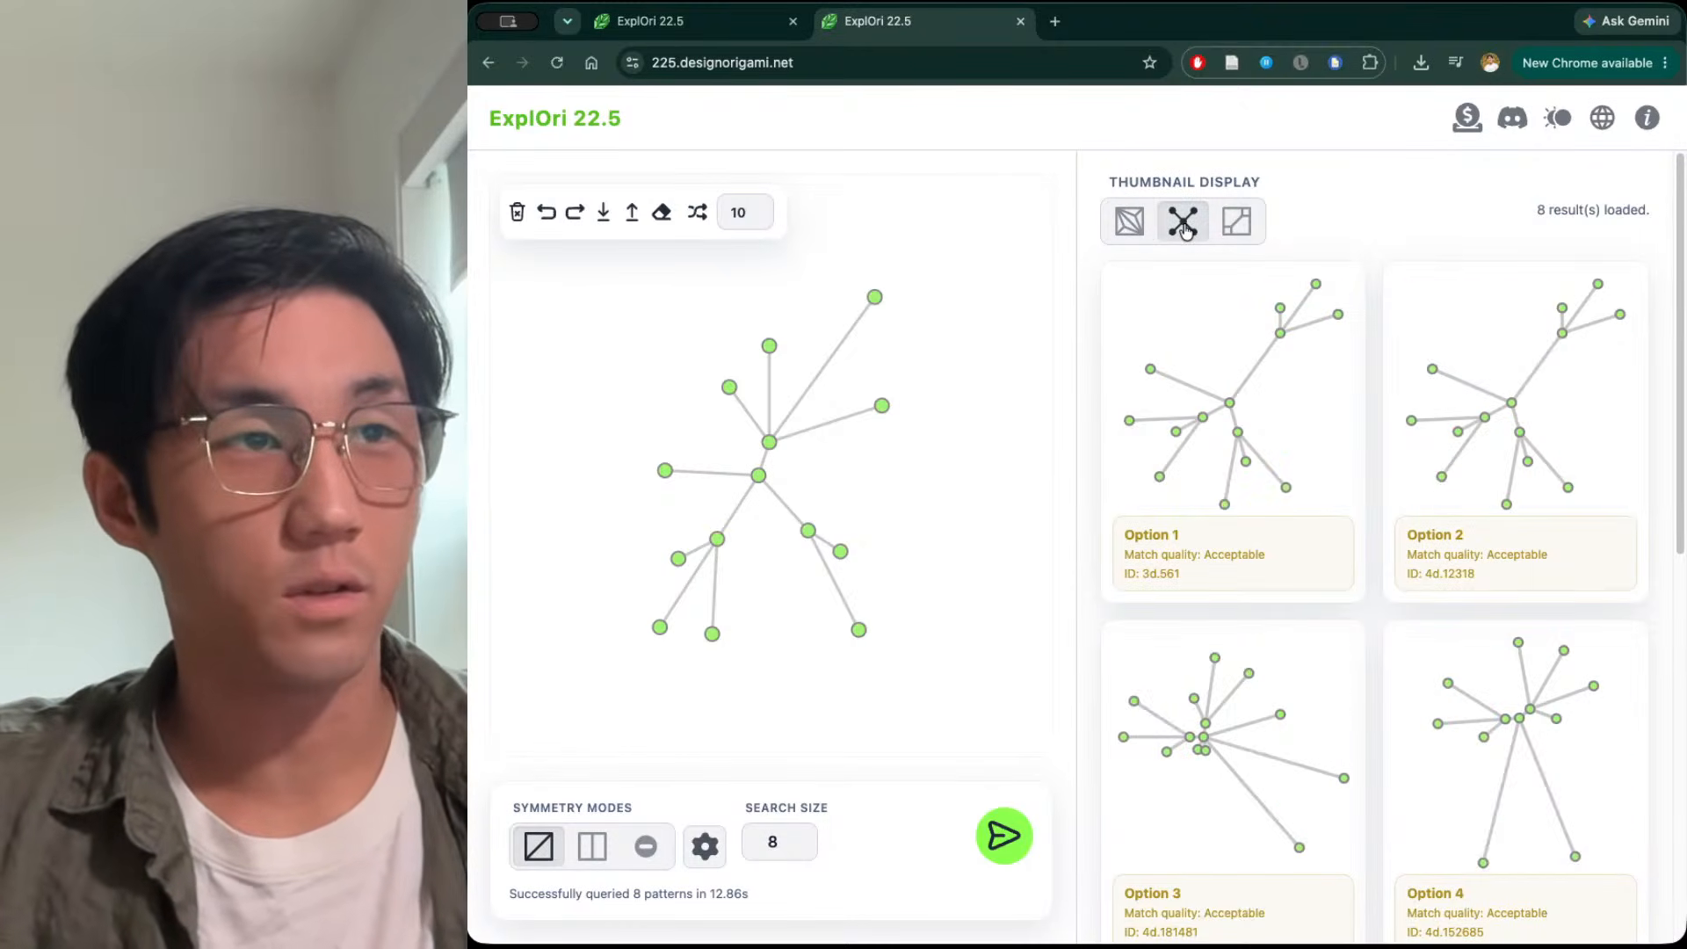
left_click(1239, 225)
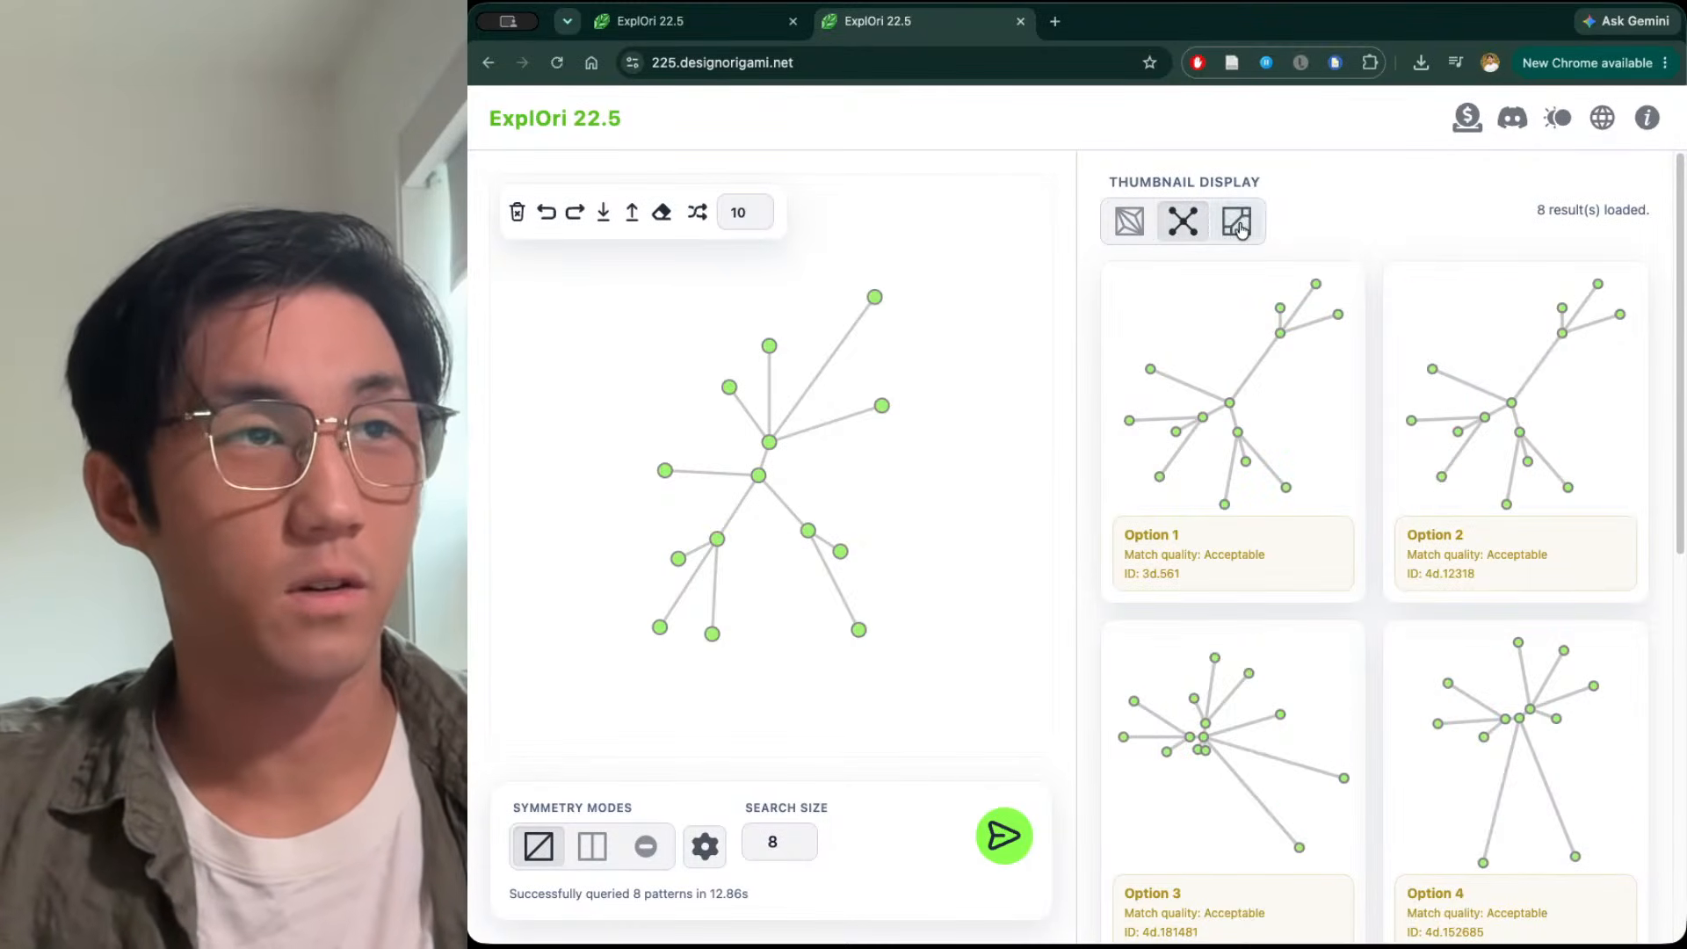
left_click(1184, 227)
left_click(1139, 230)
left_click(1238, 225)
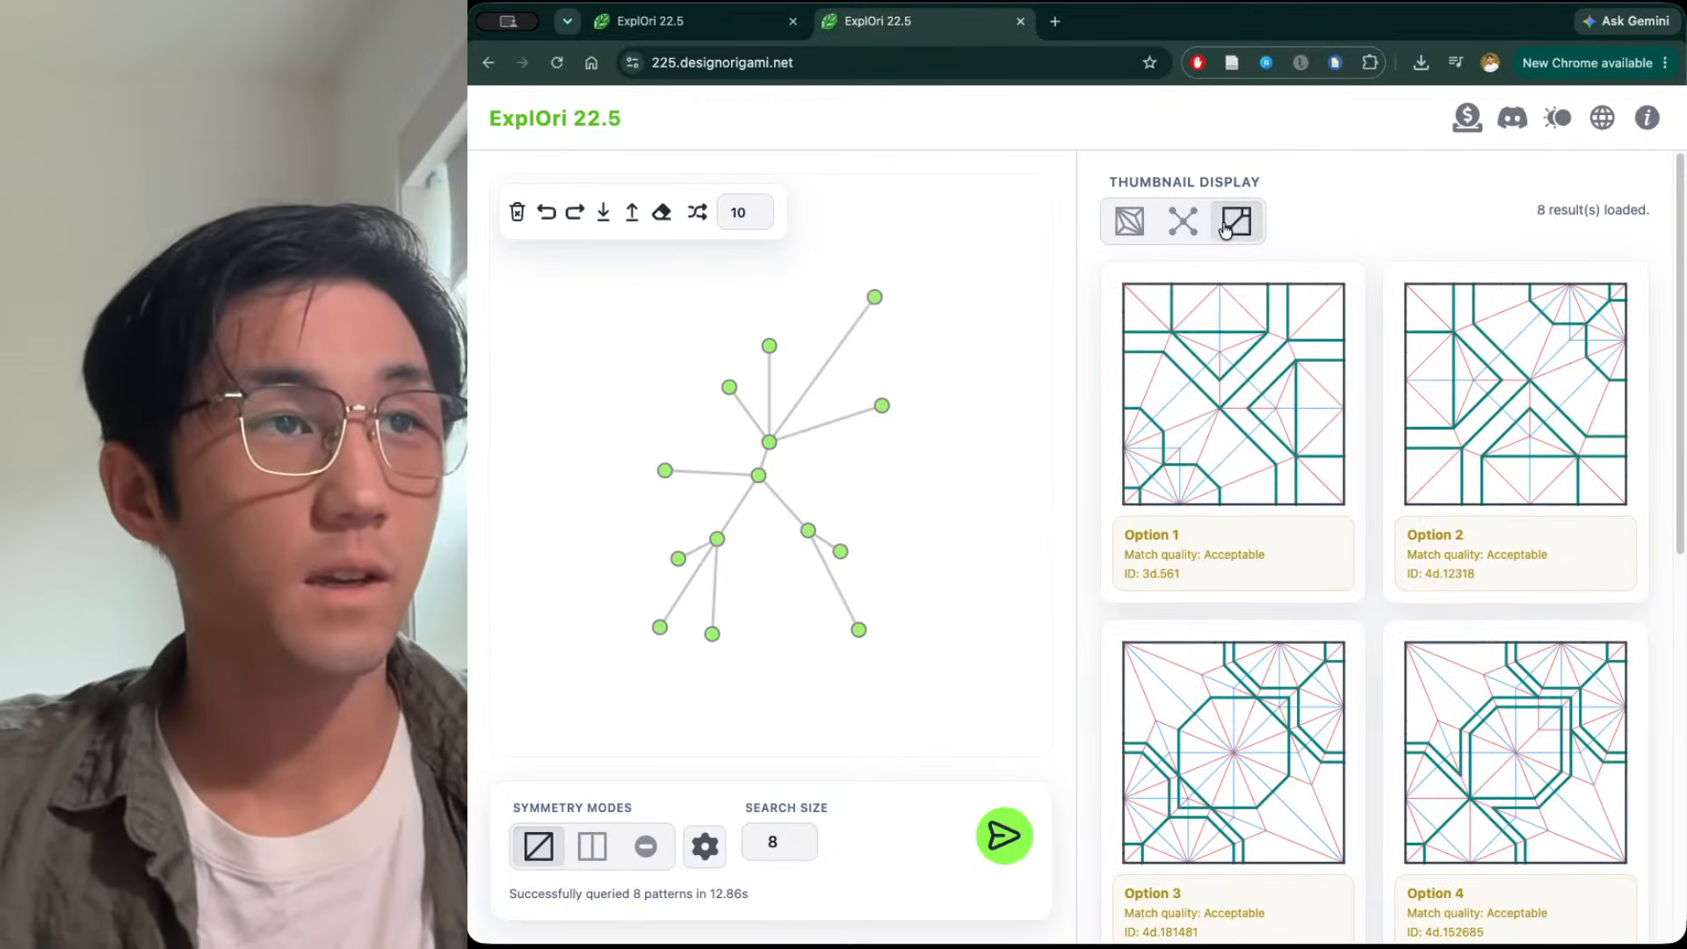
Open the details of Option 1 and compare its views, ending with the Crease pattern beside the Folded form
left_click(1264, 384)
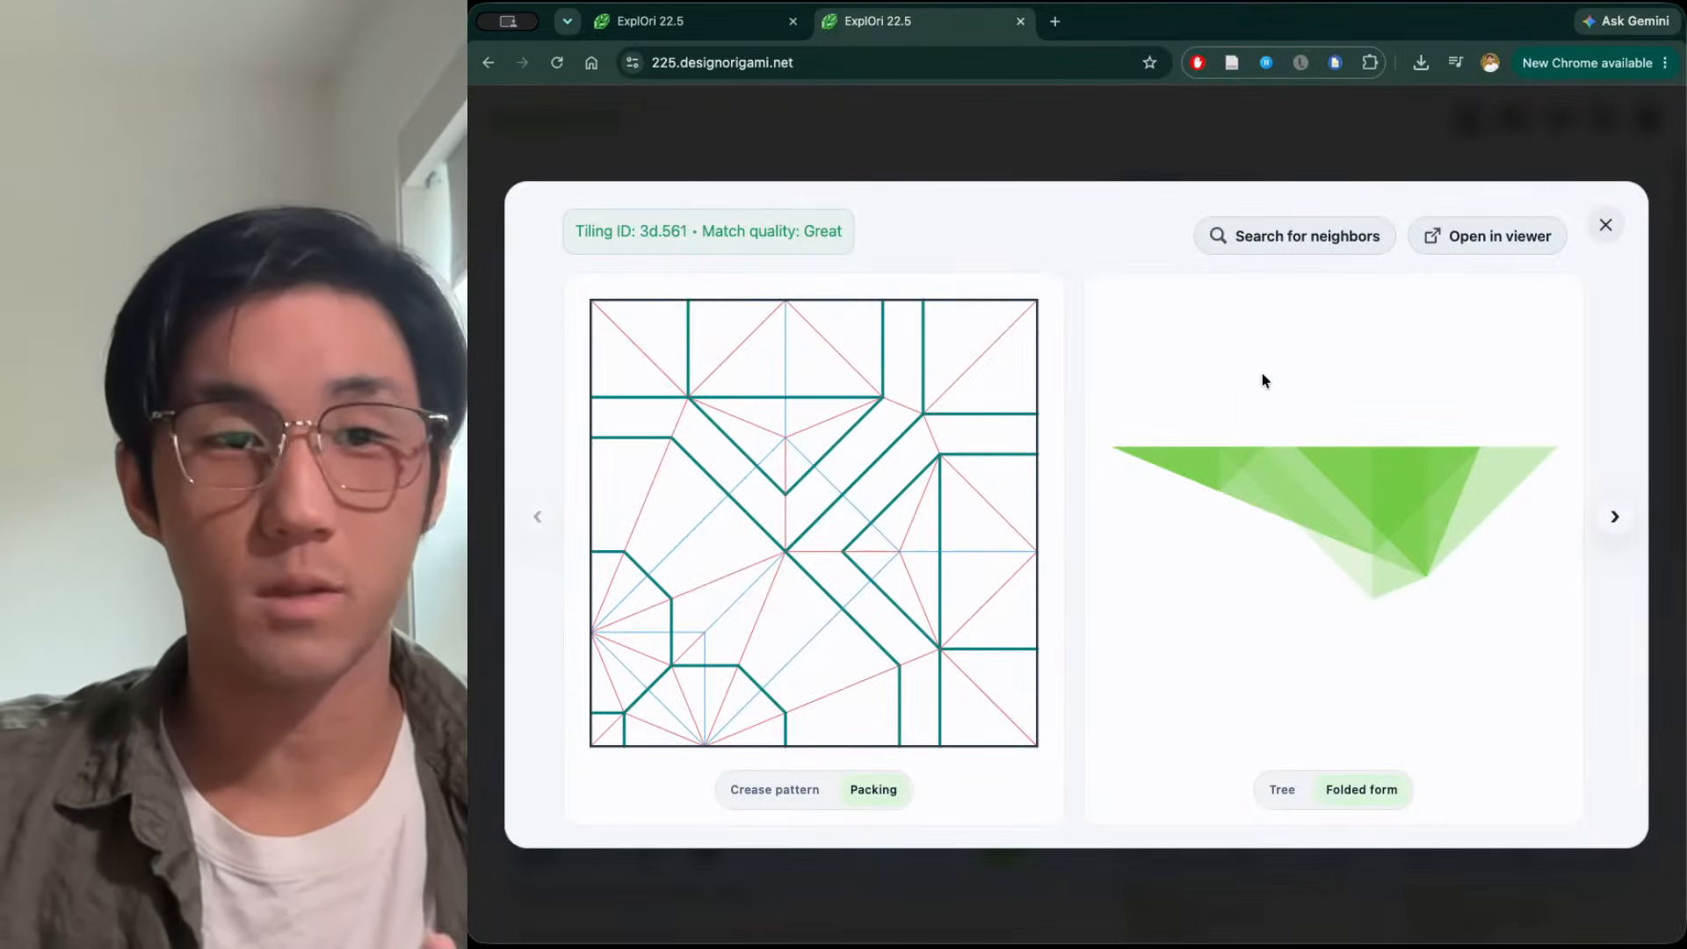
left_click(798, 789)
left_click(875, 788)
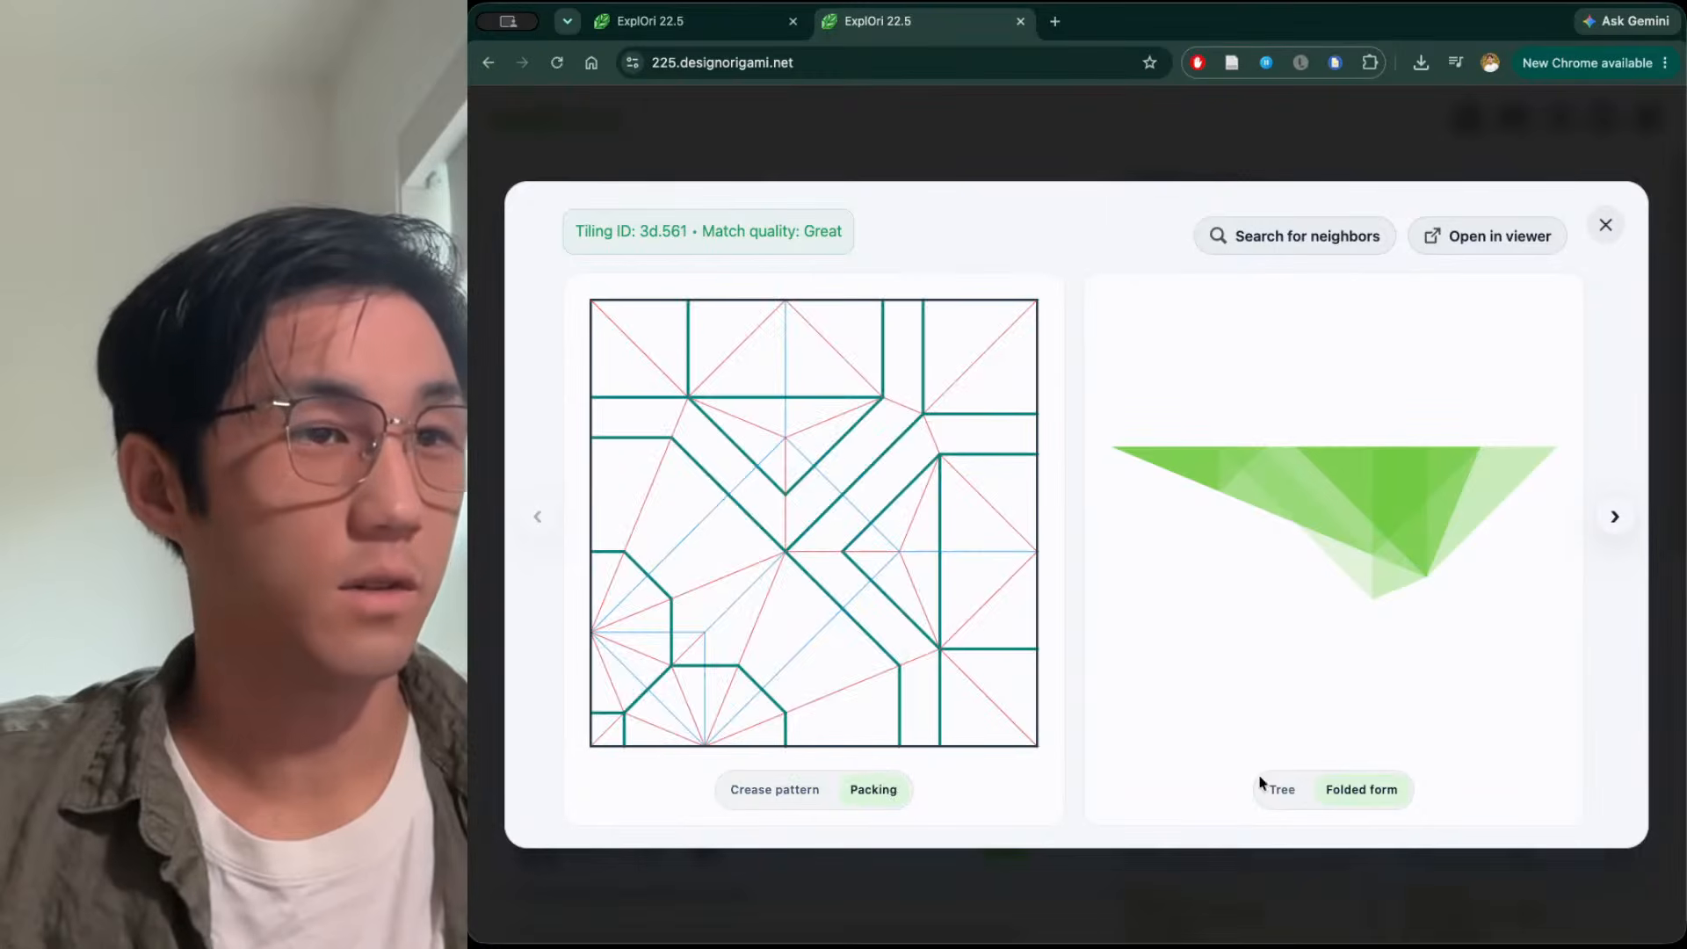
left_click(794, 795)
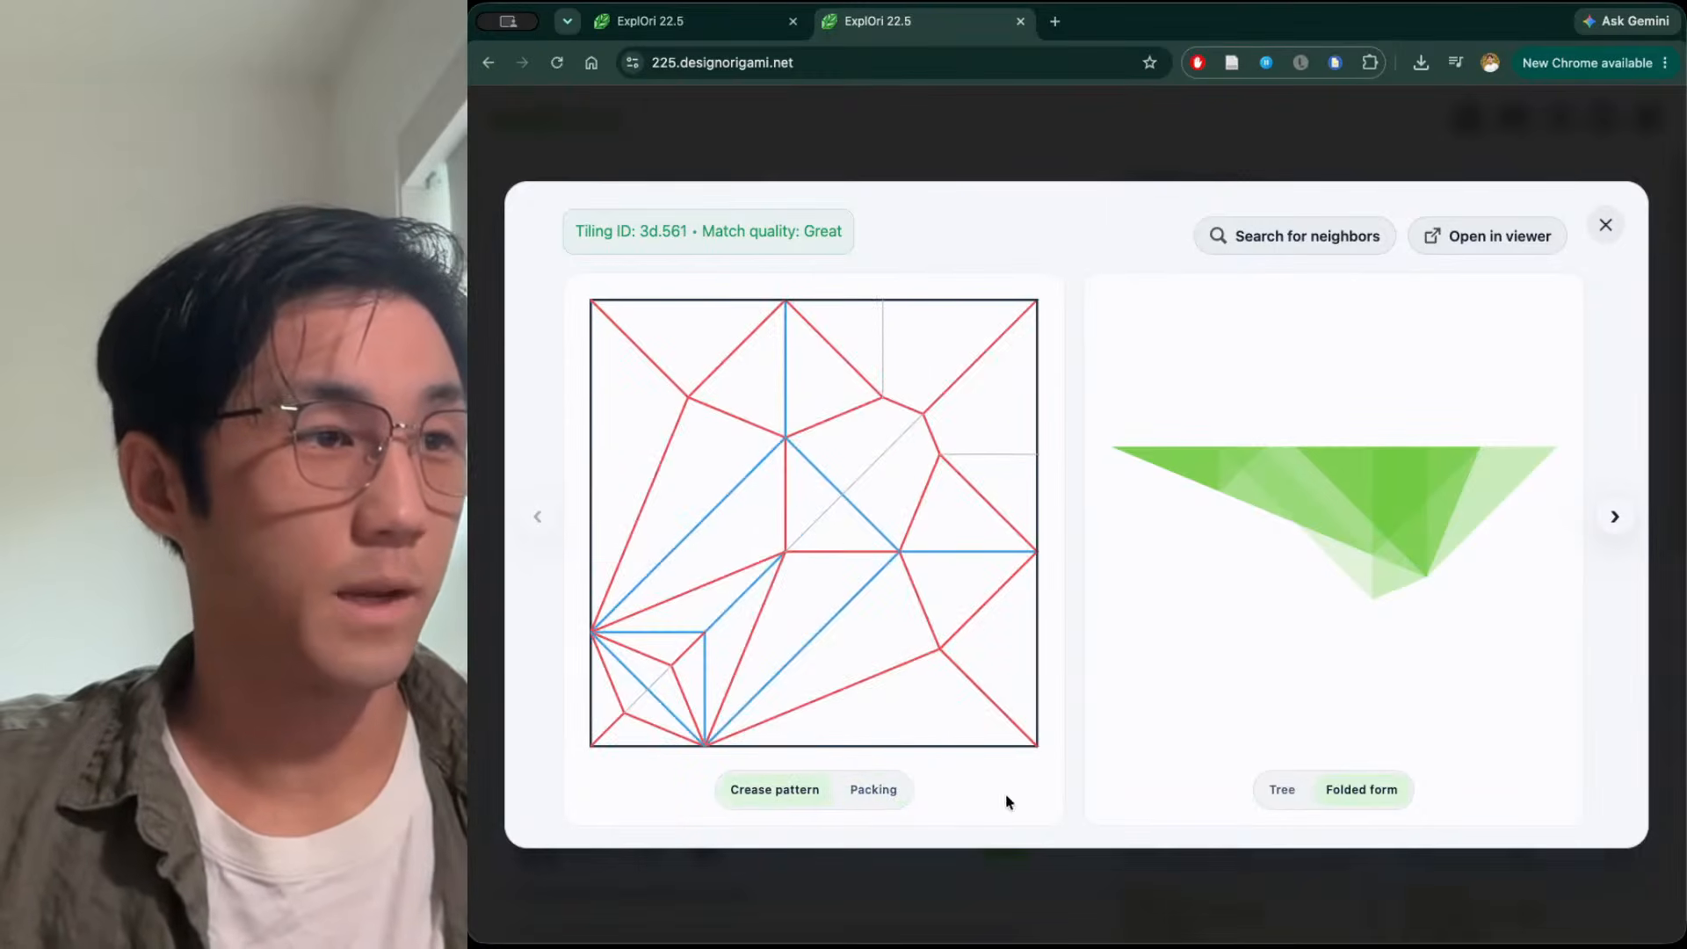
left_click(1299, 798)
left_click(1345, 792)
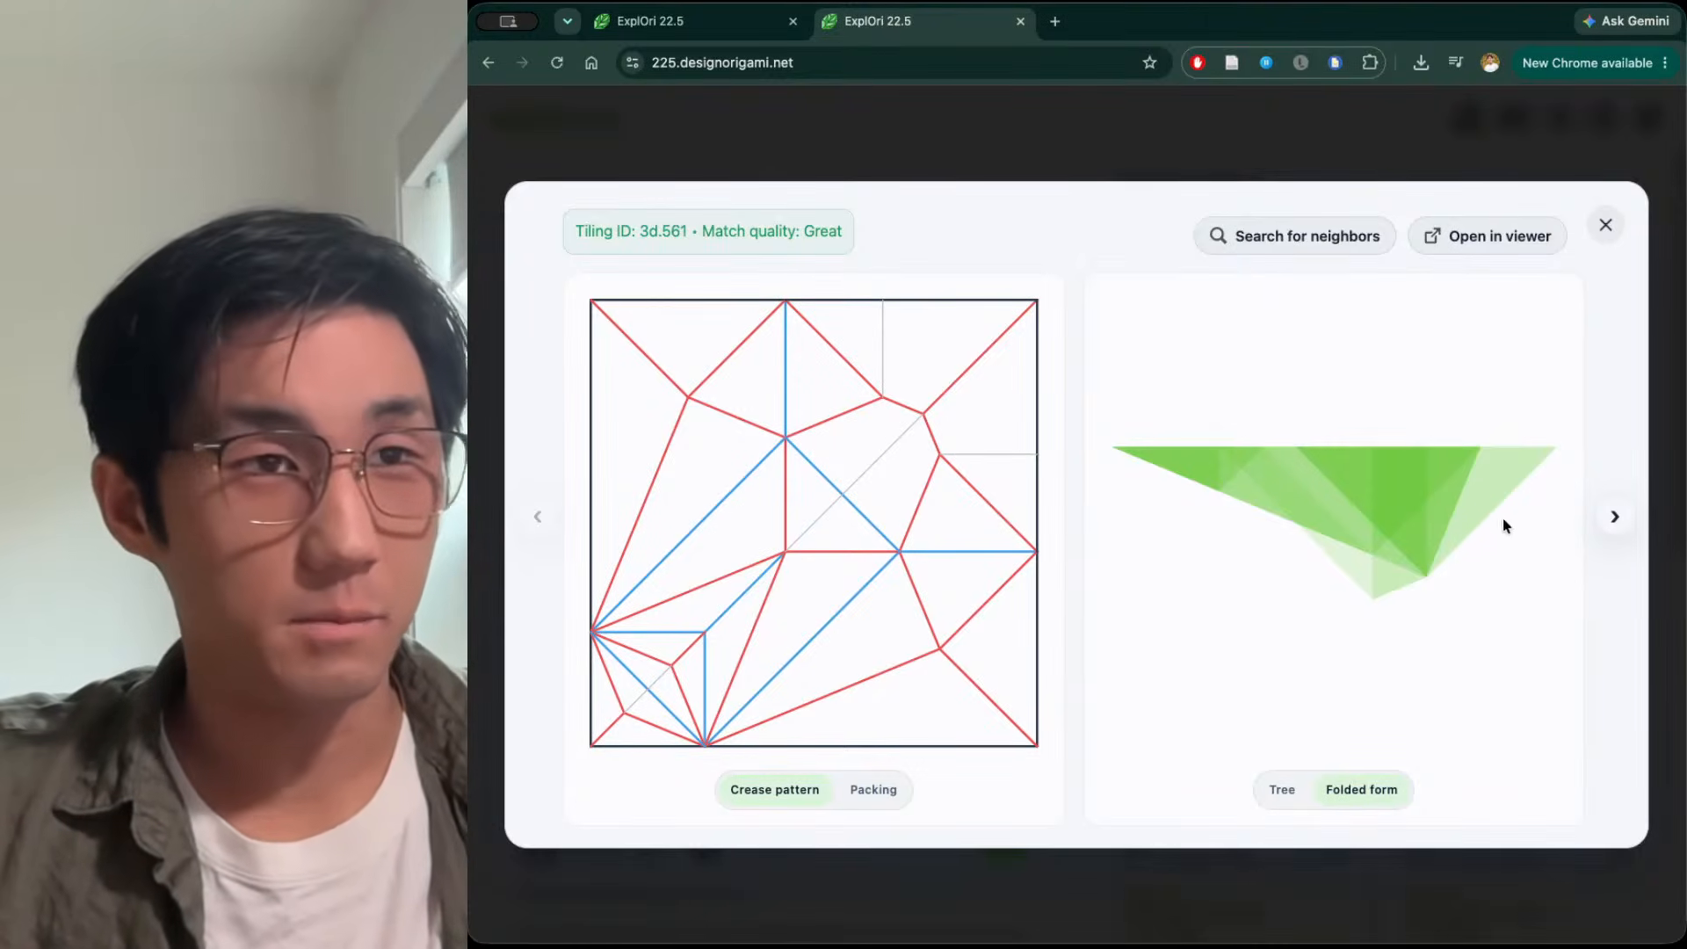
Page through the remaining results' crease patterns and folded forms up to the last one, and return to the first result
left_click(1619, 522)
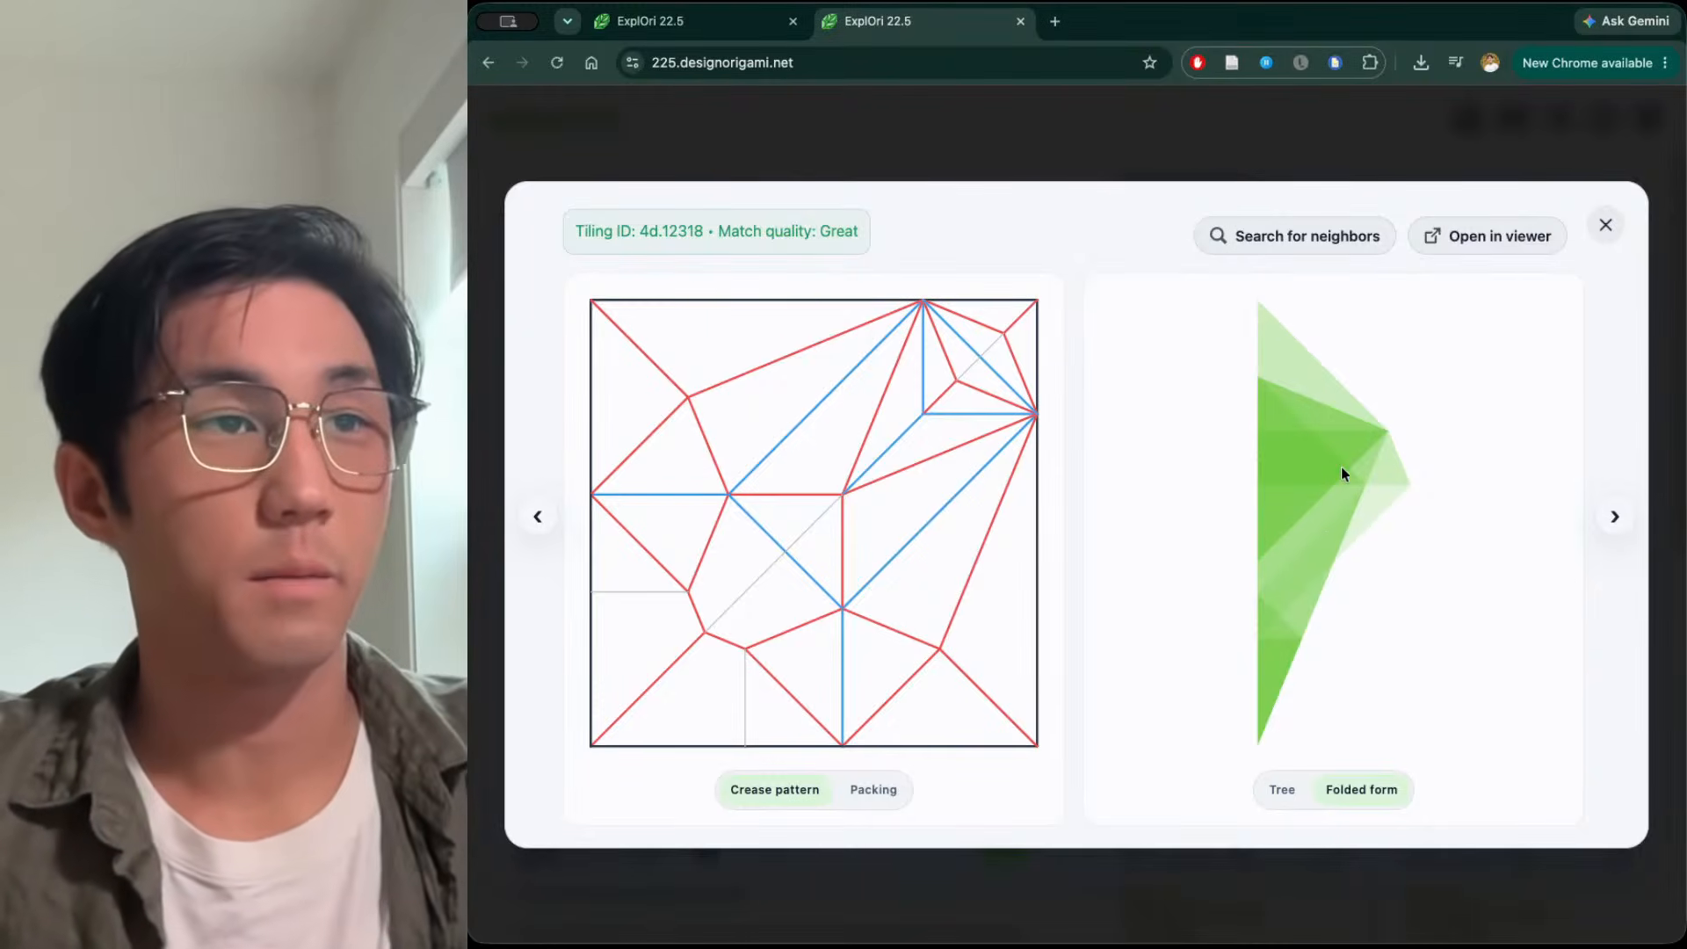
left_click(1616, 517)
left_click(1615, 517)
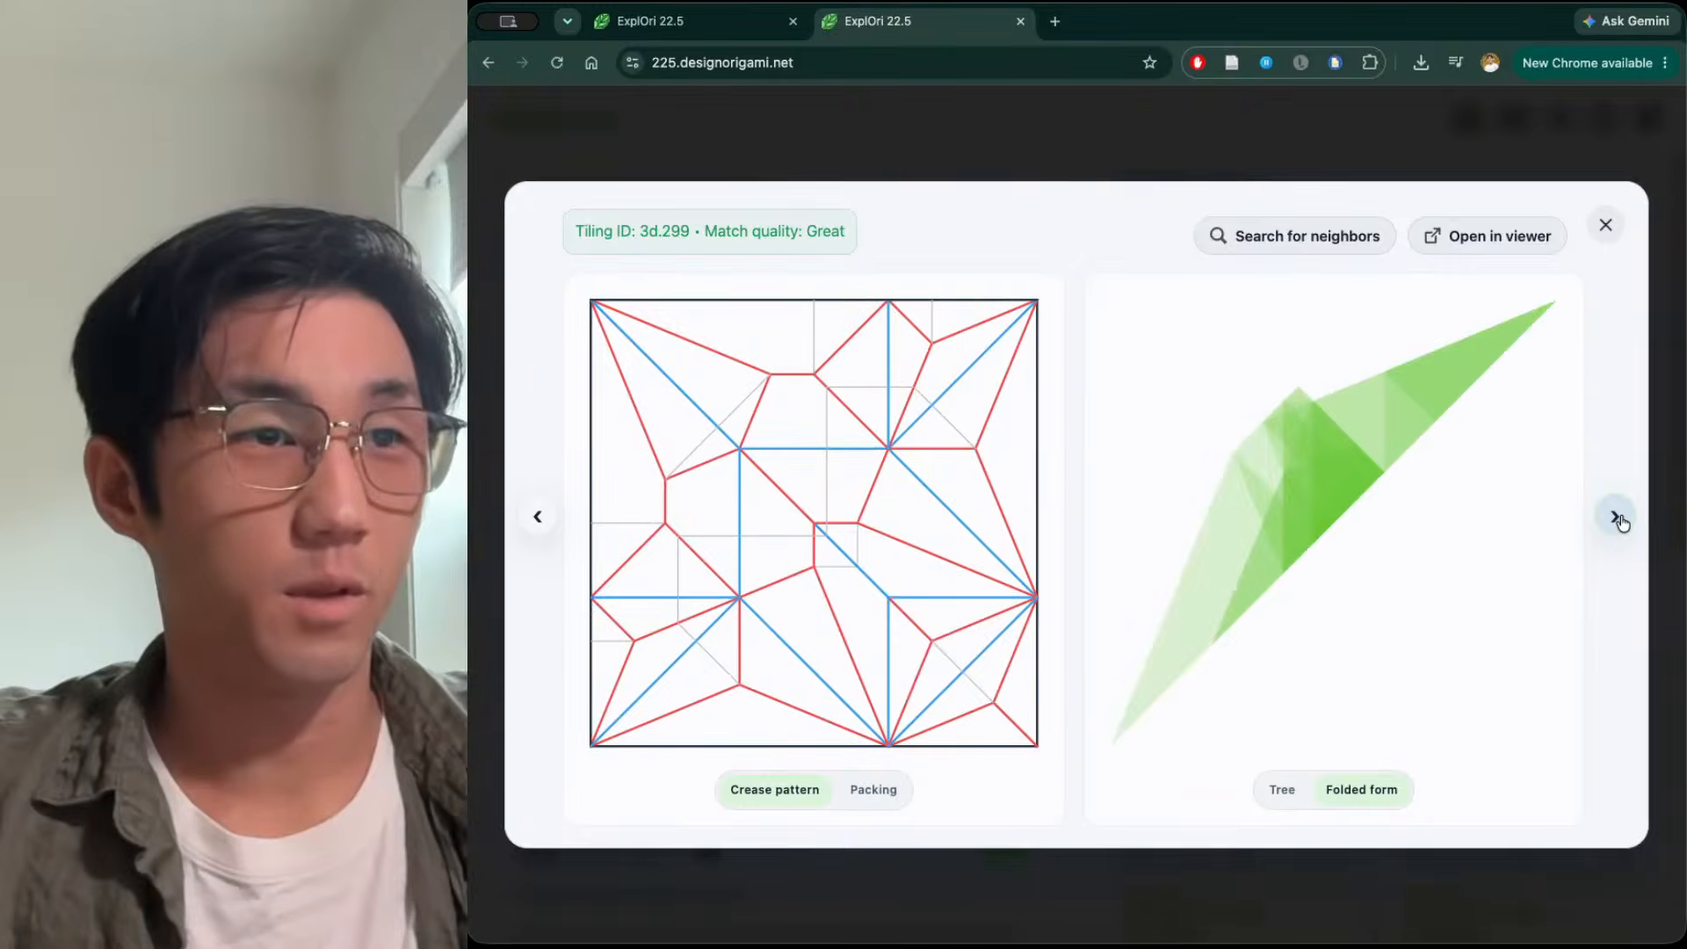
left_click(1615, 517)
left_click(539, 525)
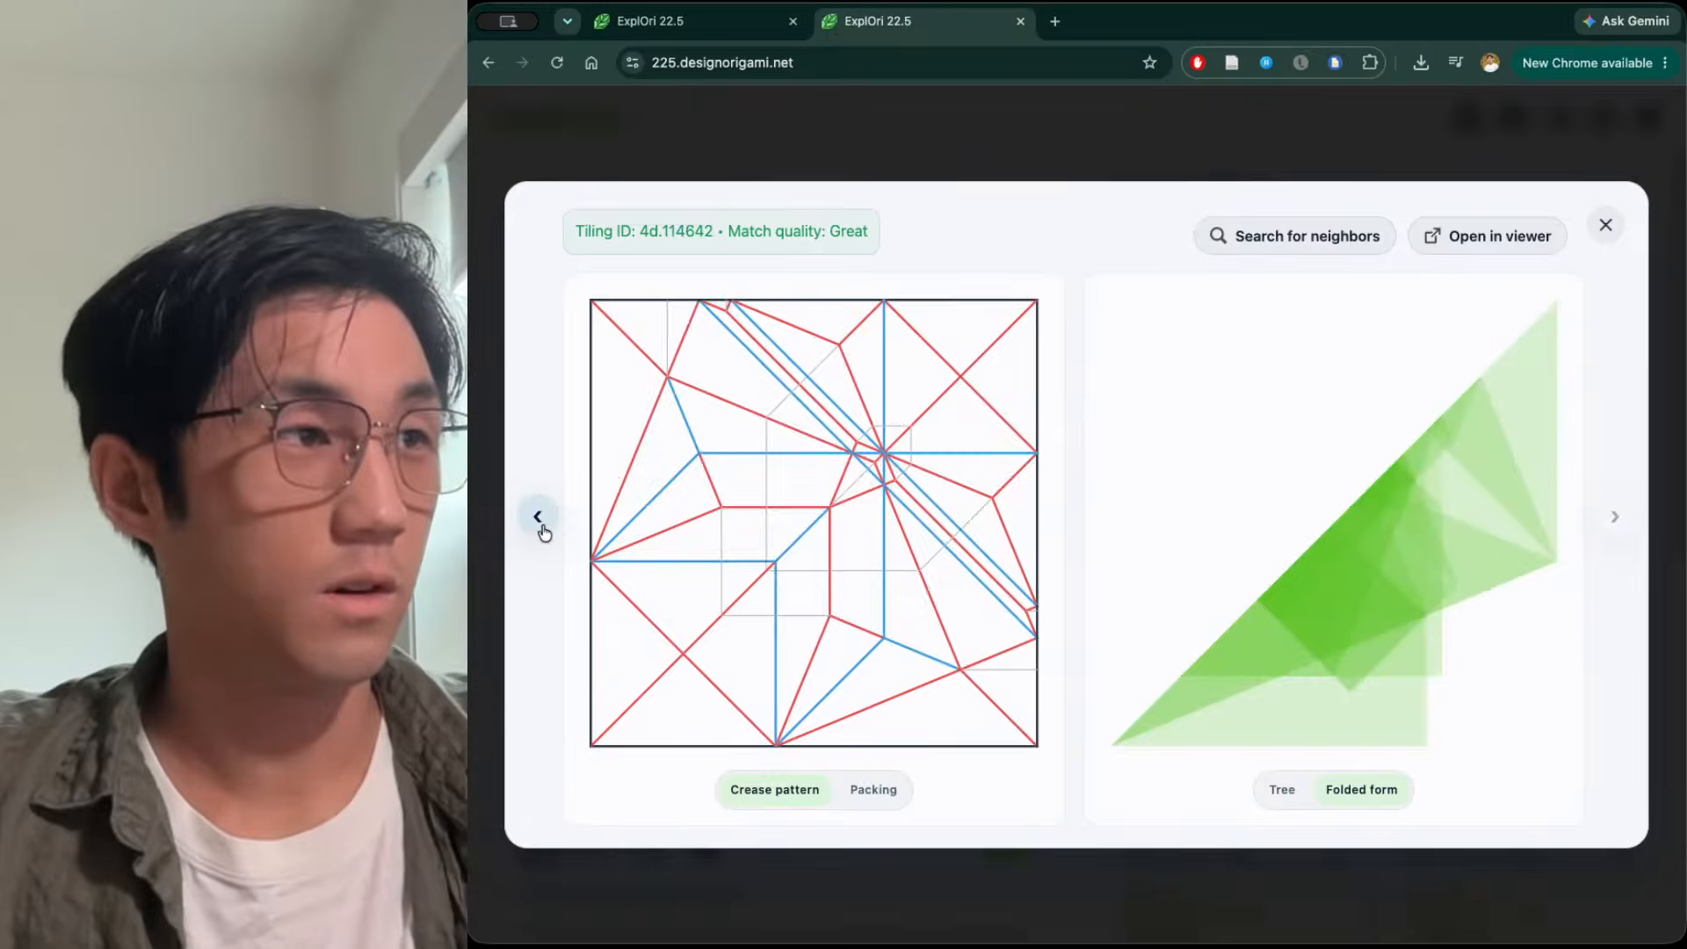
left_click(539, 527)
left_click(541, 530)
left_click(543, 527)
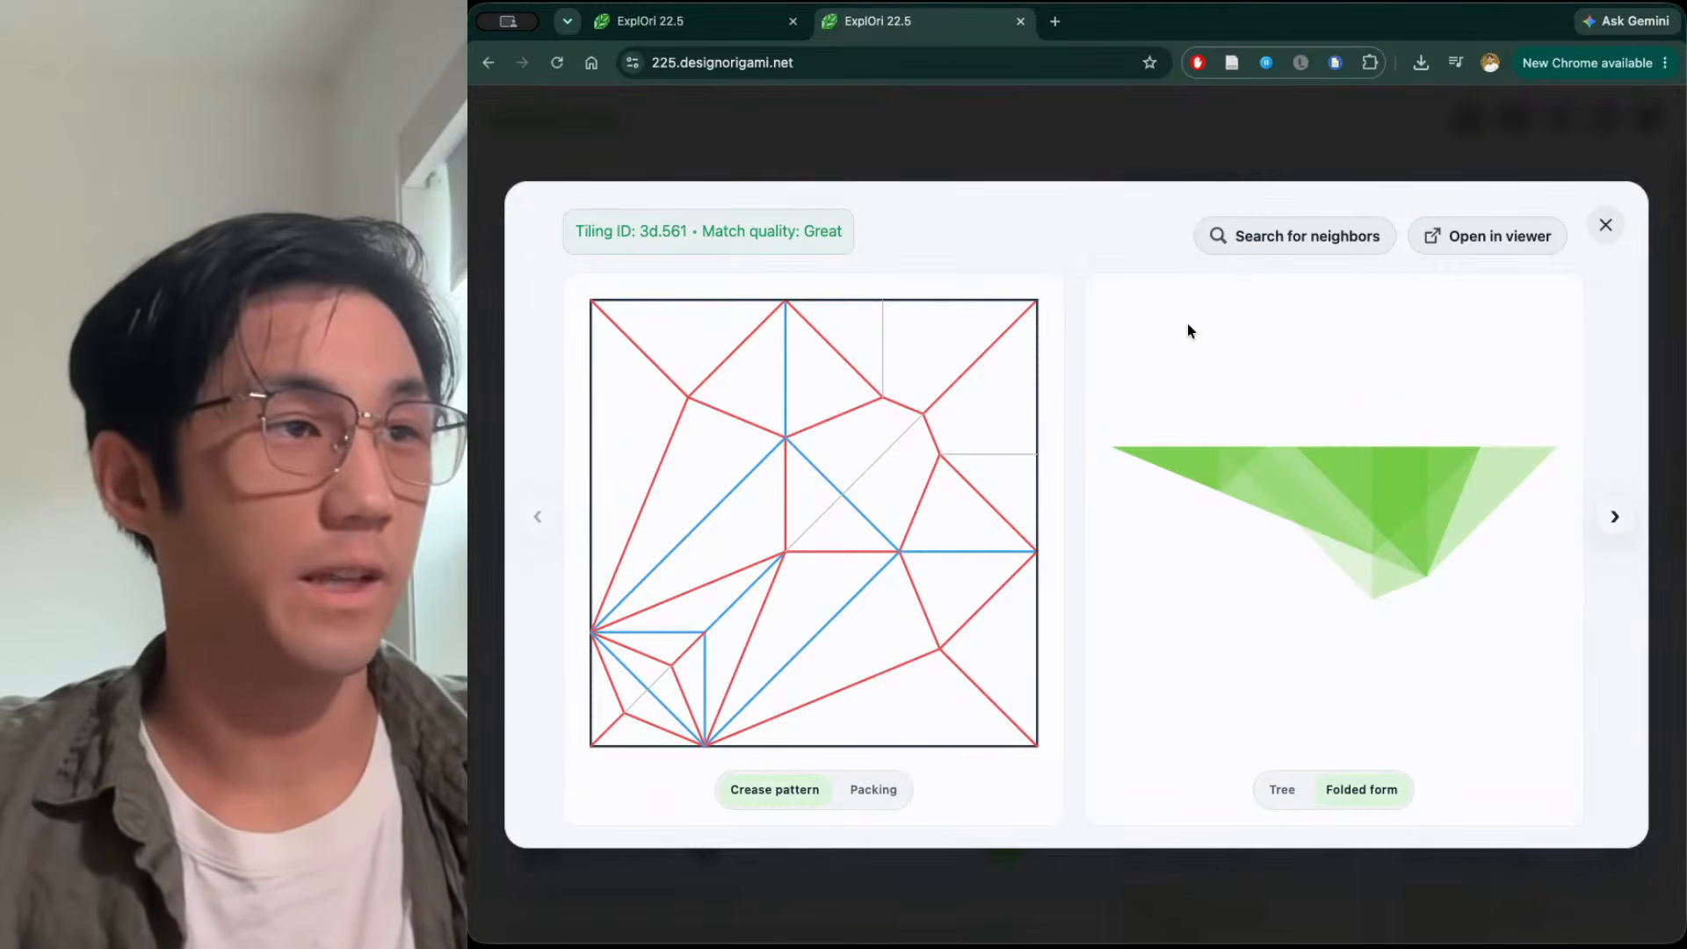
Open pattern 3d.561 in the full viewer, show the folding sequence for the reference point on the top edge, and clear the selection
left_click(1496, 251)
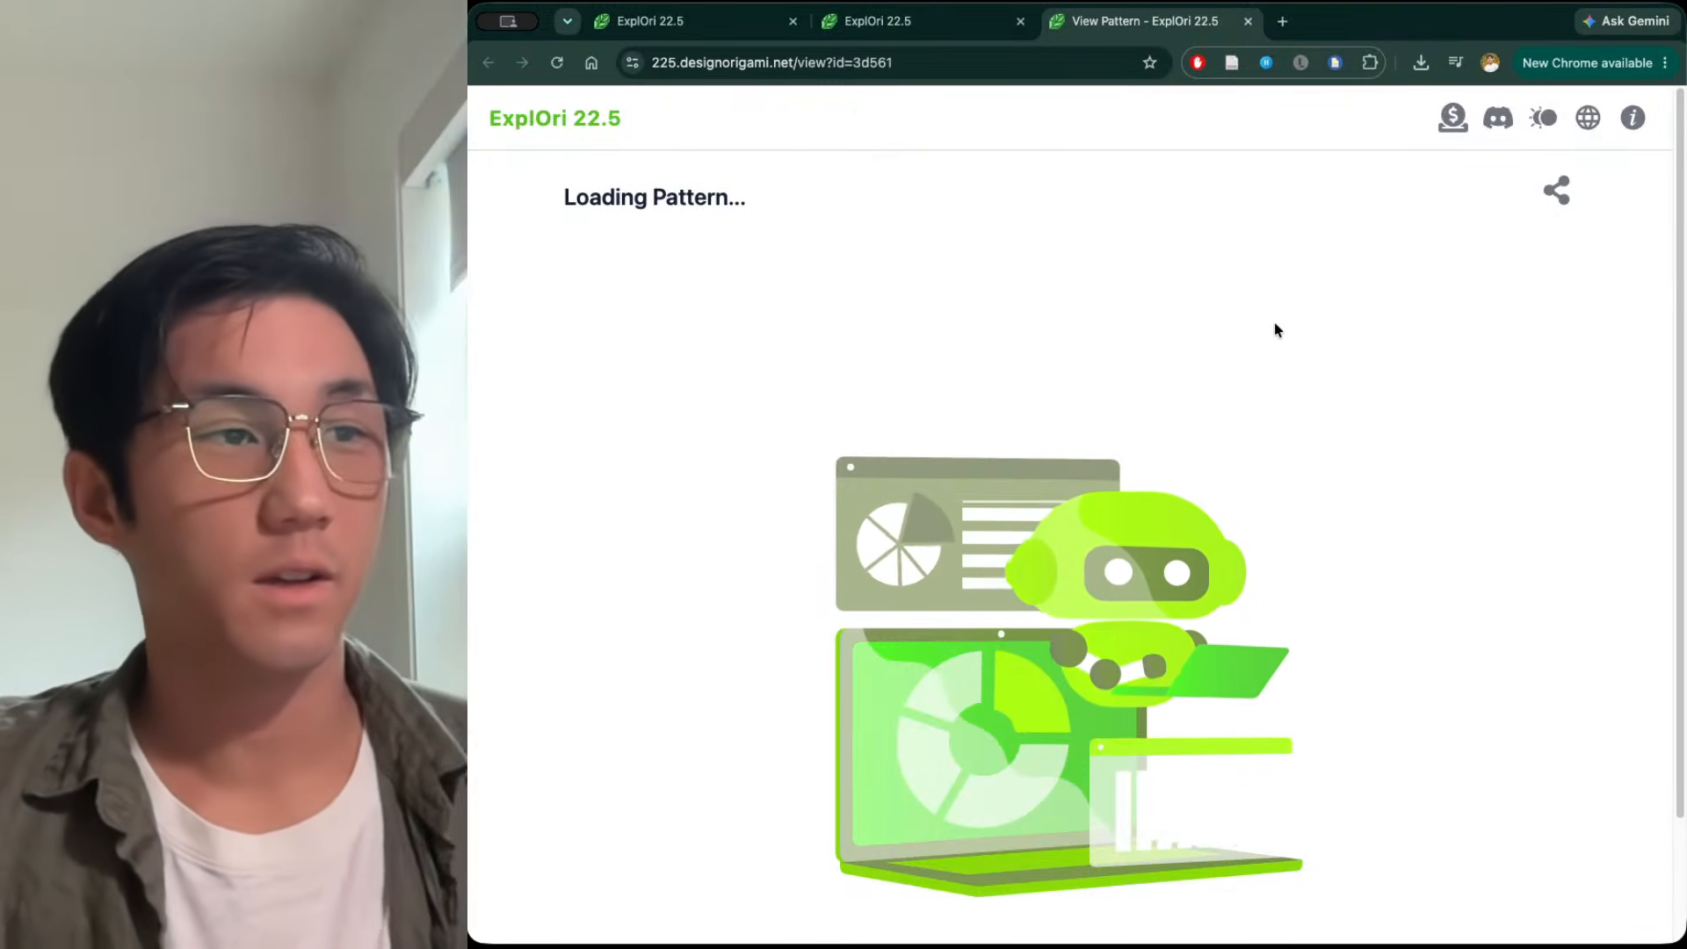
scroll(1269, 333, "down", 1)
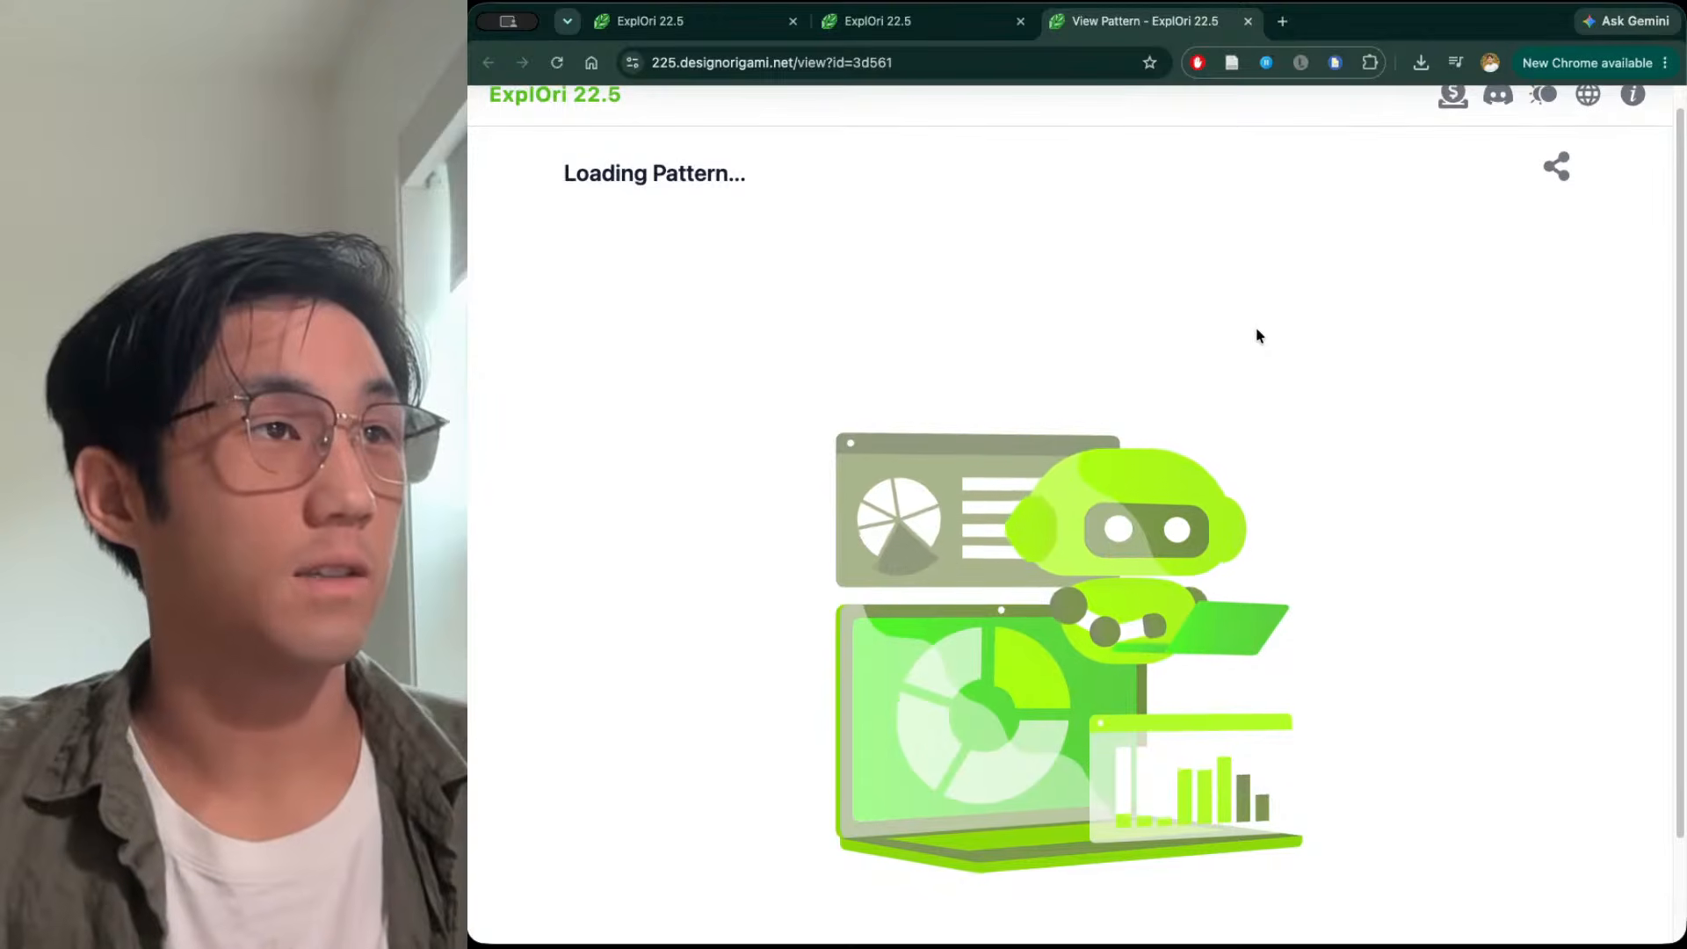
scroll(1251, 332, "up", 1)
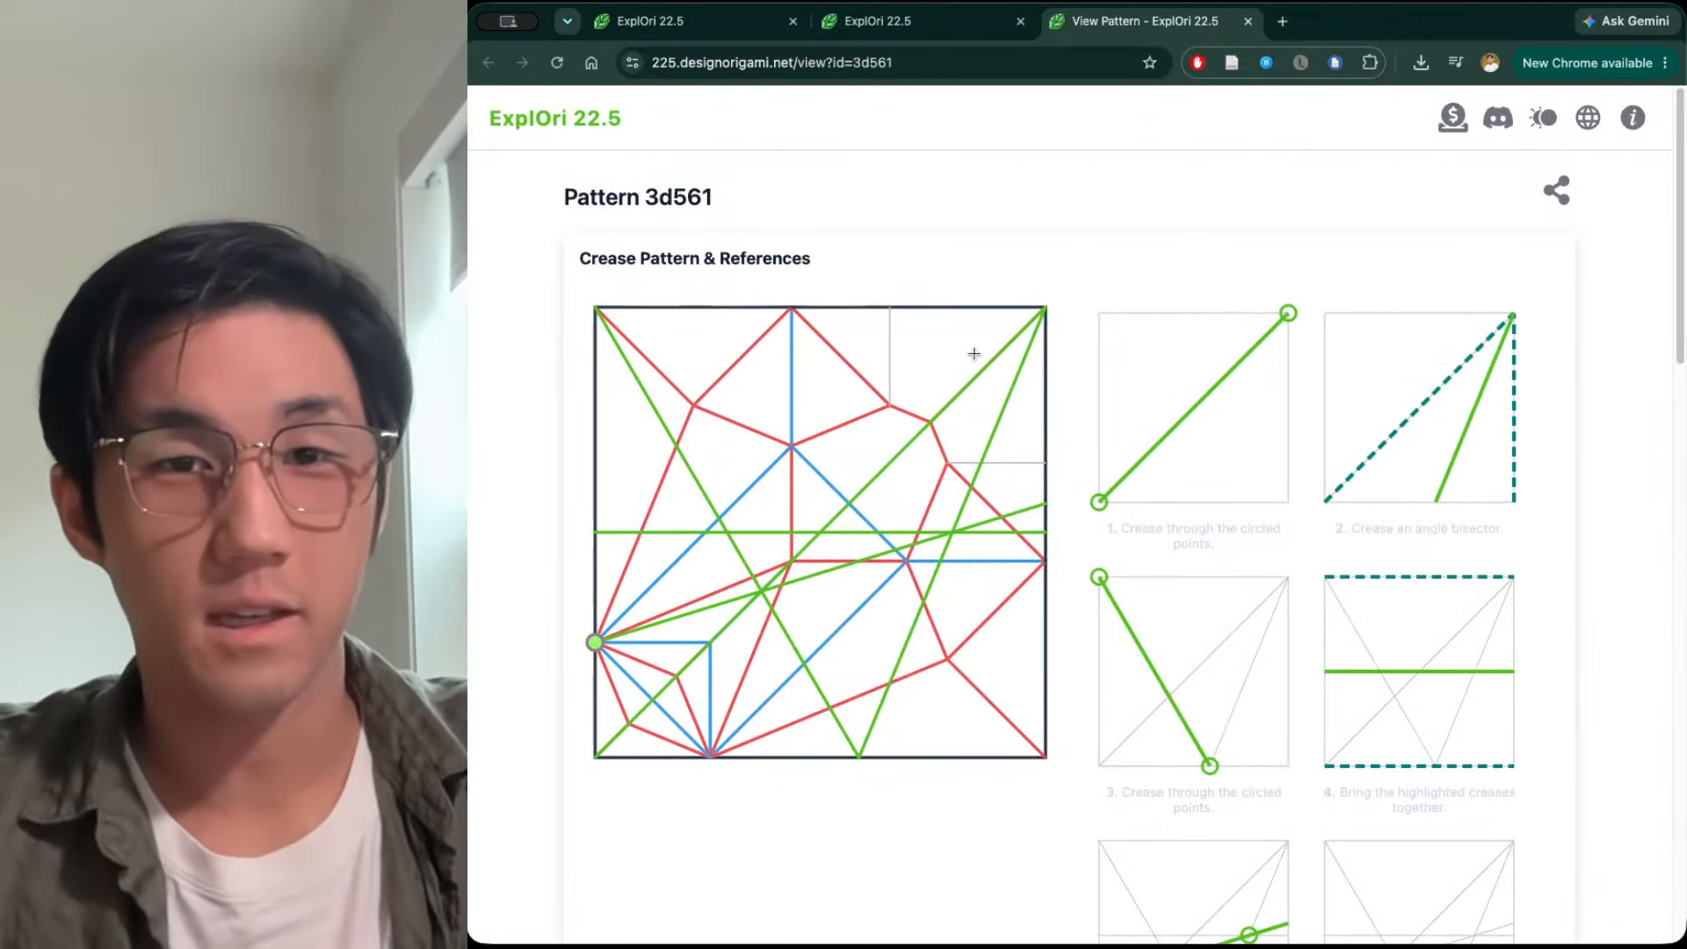
left_click(899, 337)
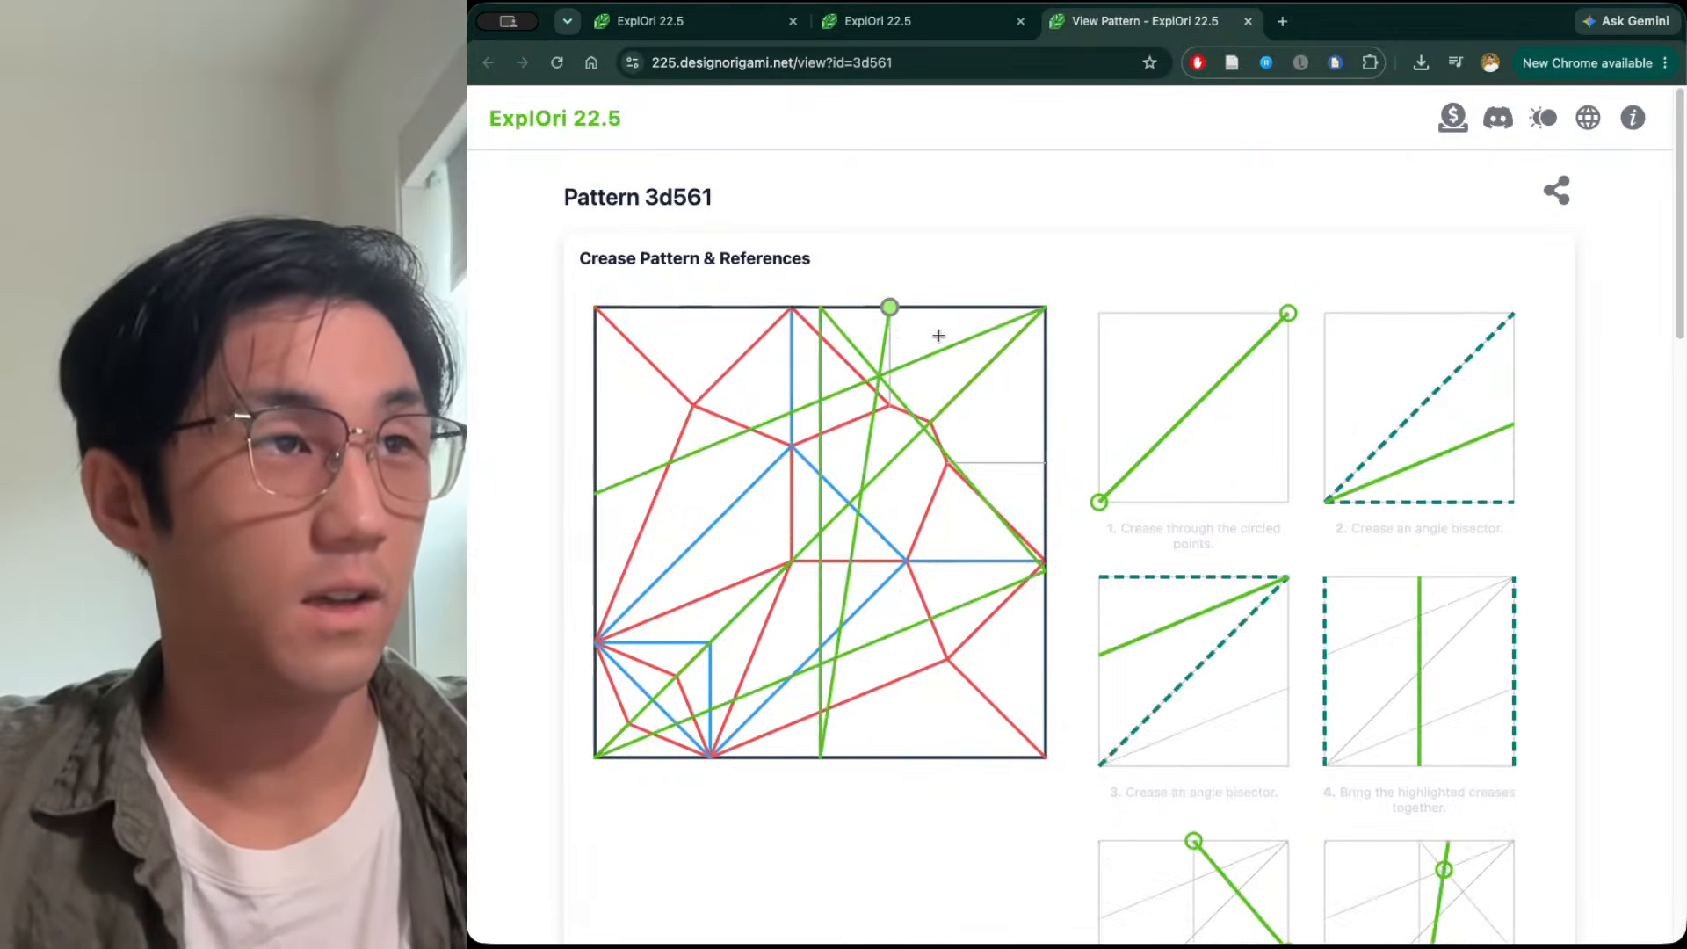
left_click(939, 336)
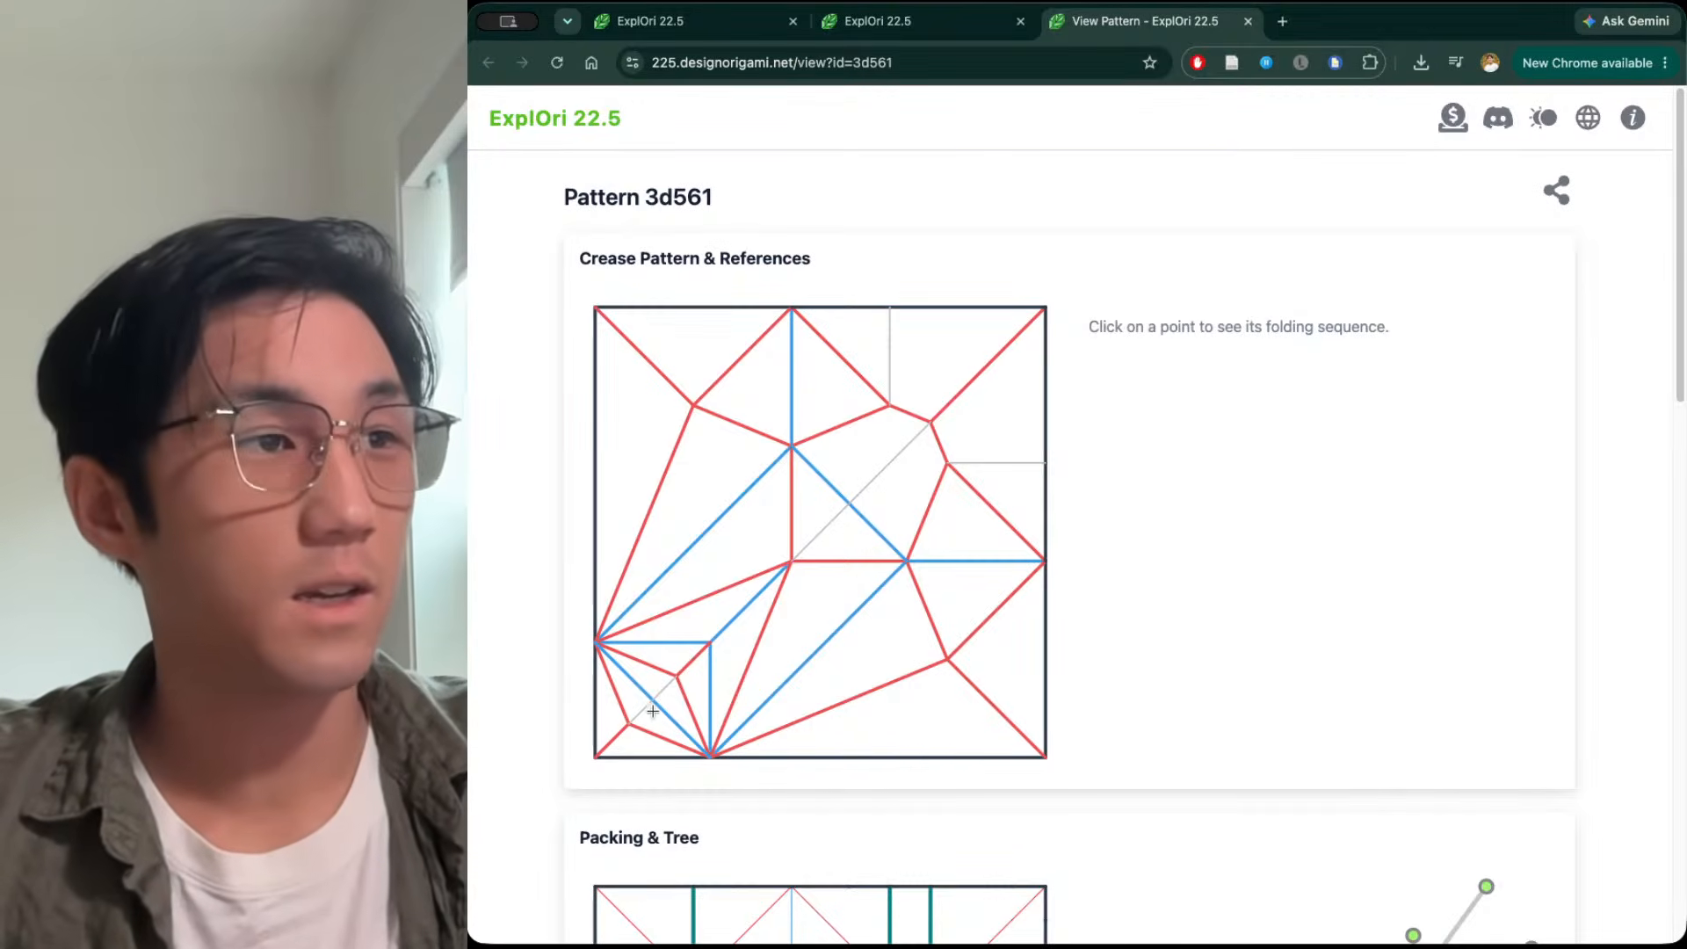
Examine the folding sequences for several interior vertices of the crease pattern, ending with the one at the right-hand blue crease junction
left_click(791, 560)
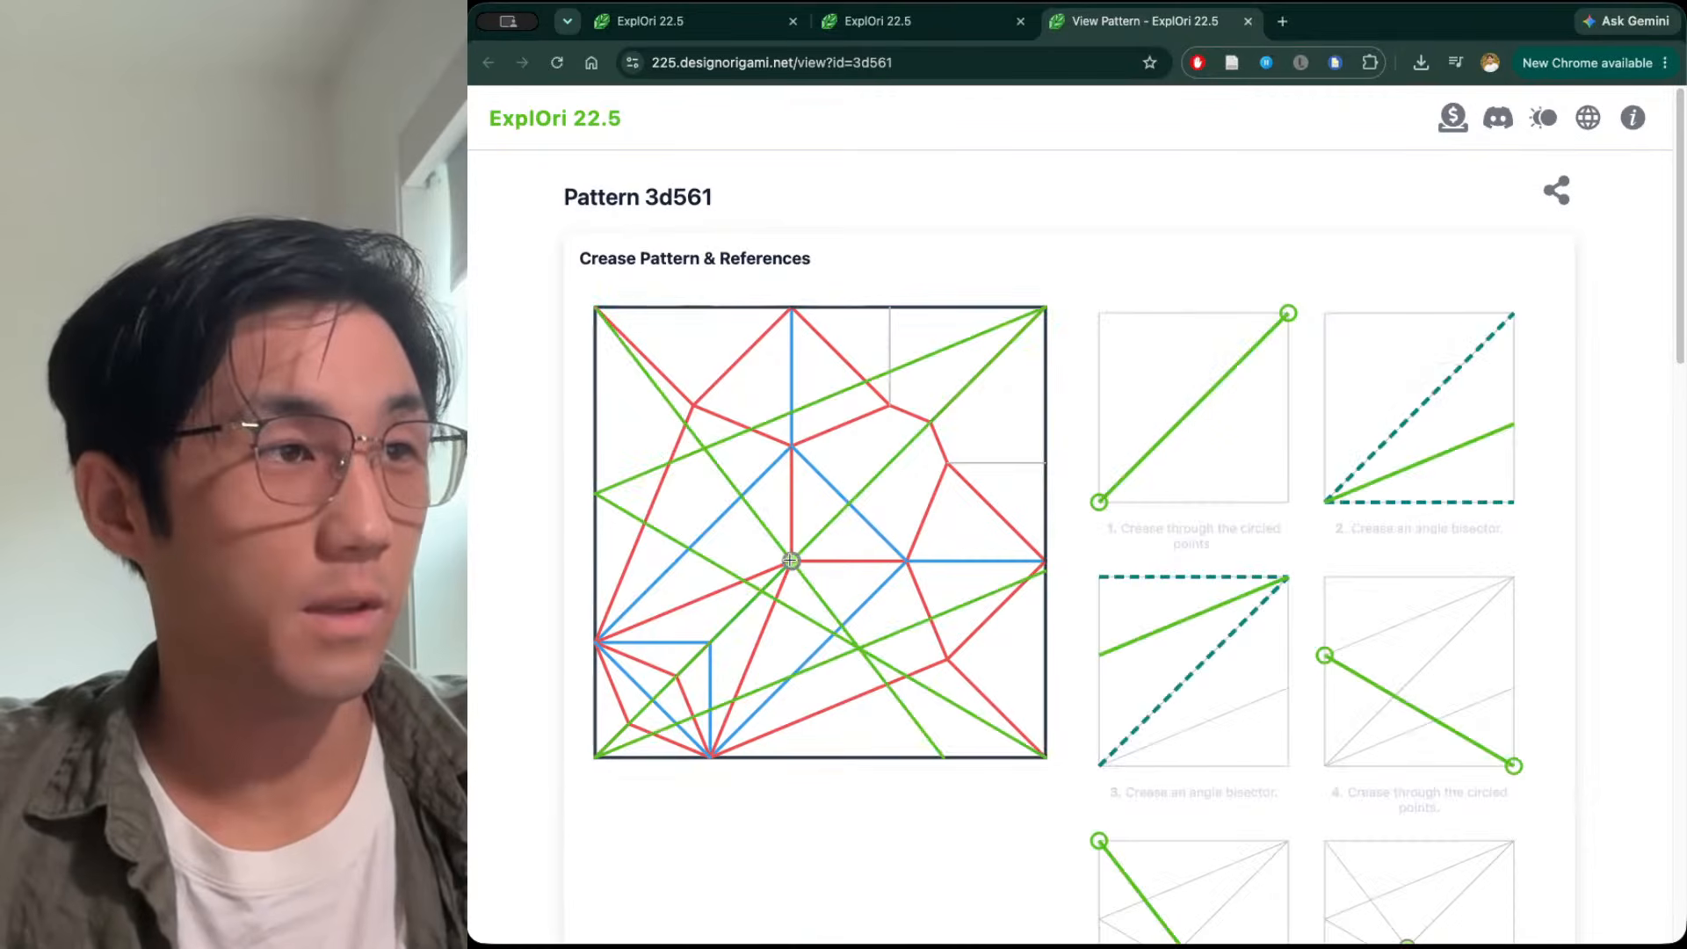
left_click(907, 561)
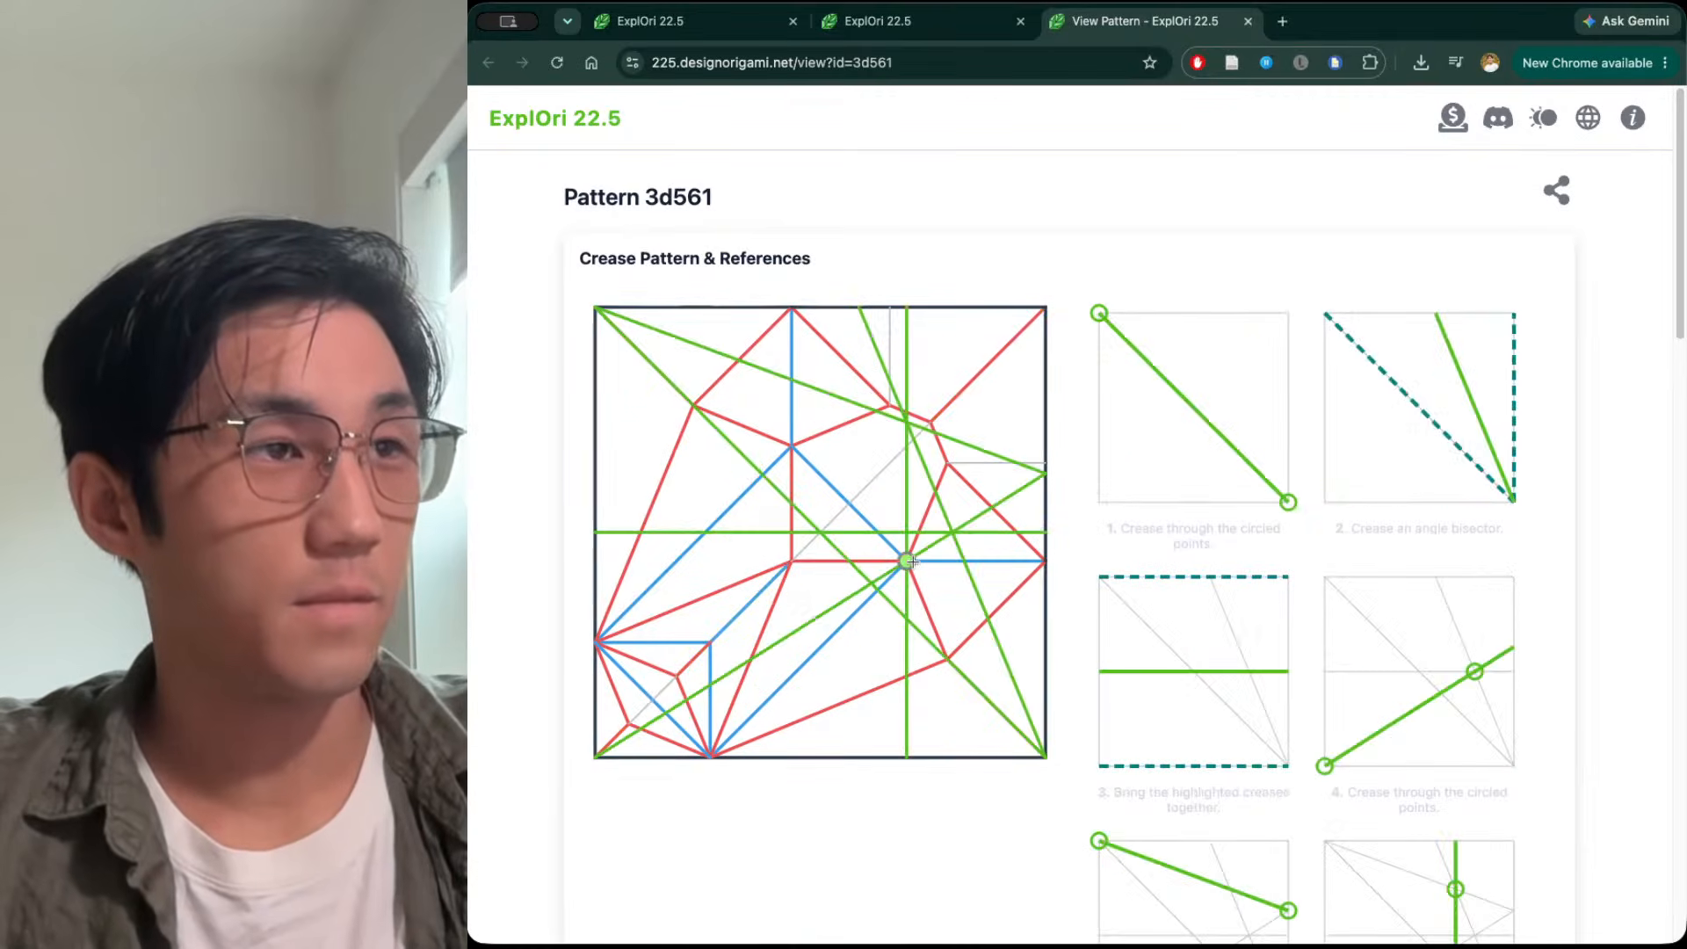
scroll(1186, 452, "down", 1)
left_click(946, 440)
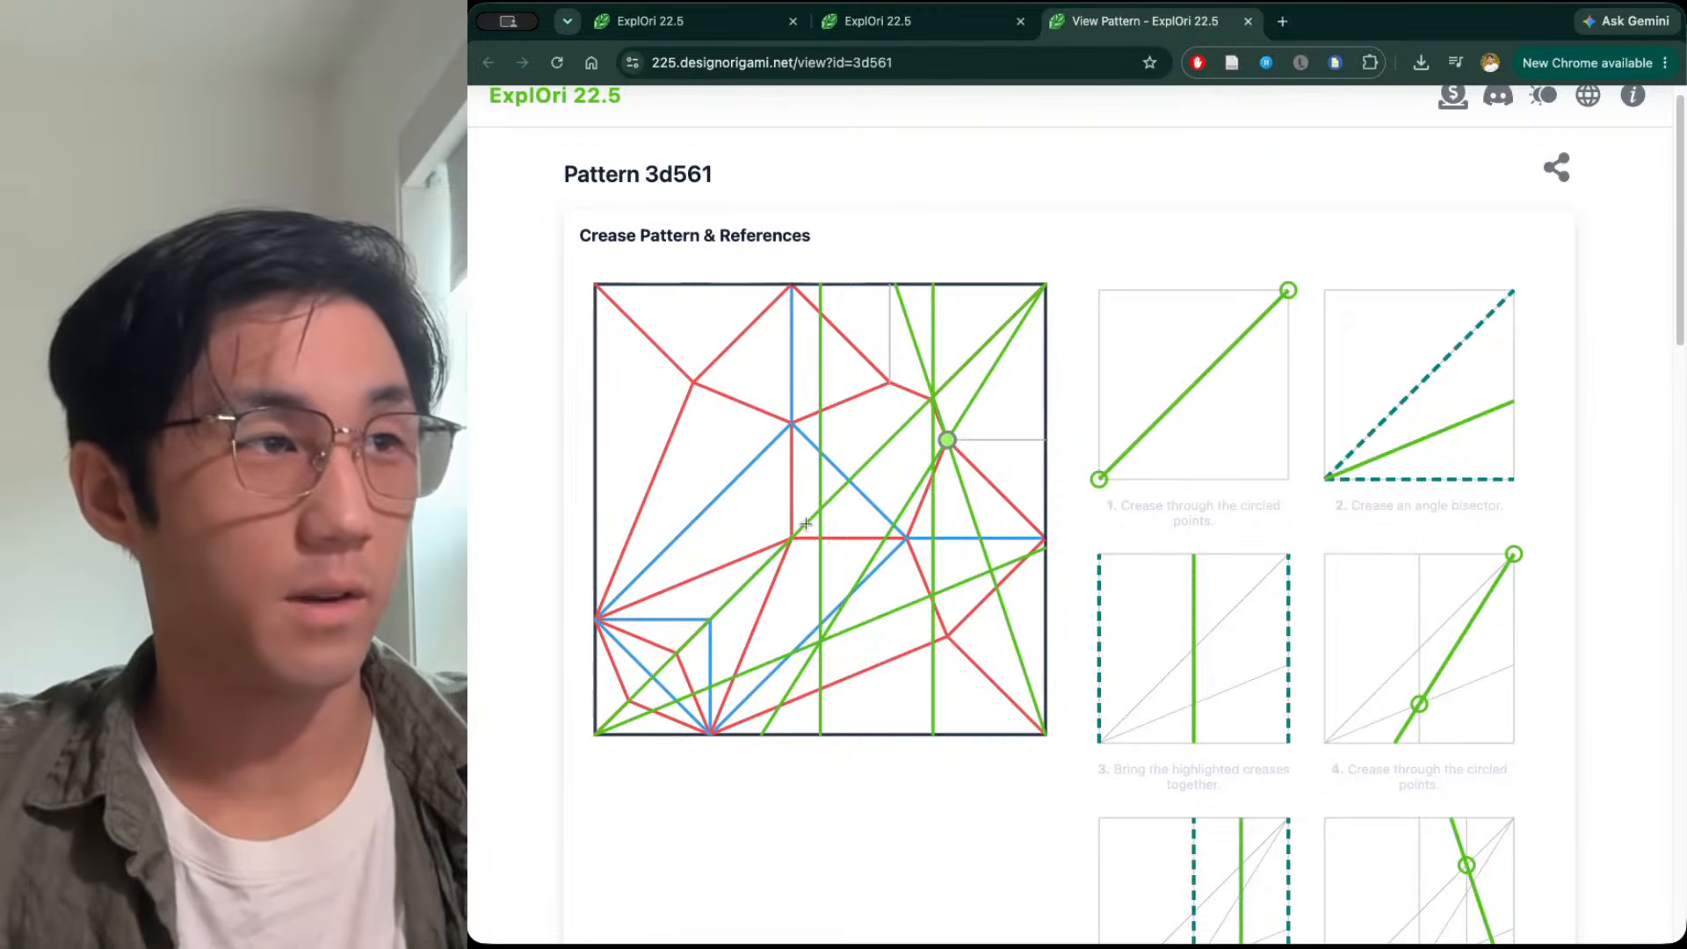
left_click(909, 539)
scroll(1331, 431, "down", 8)
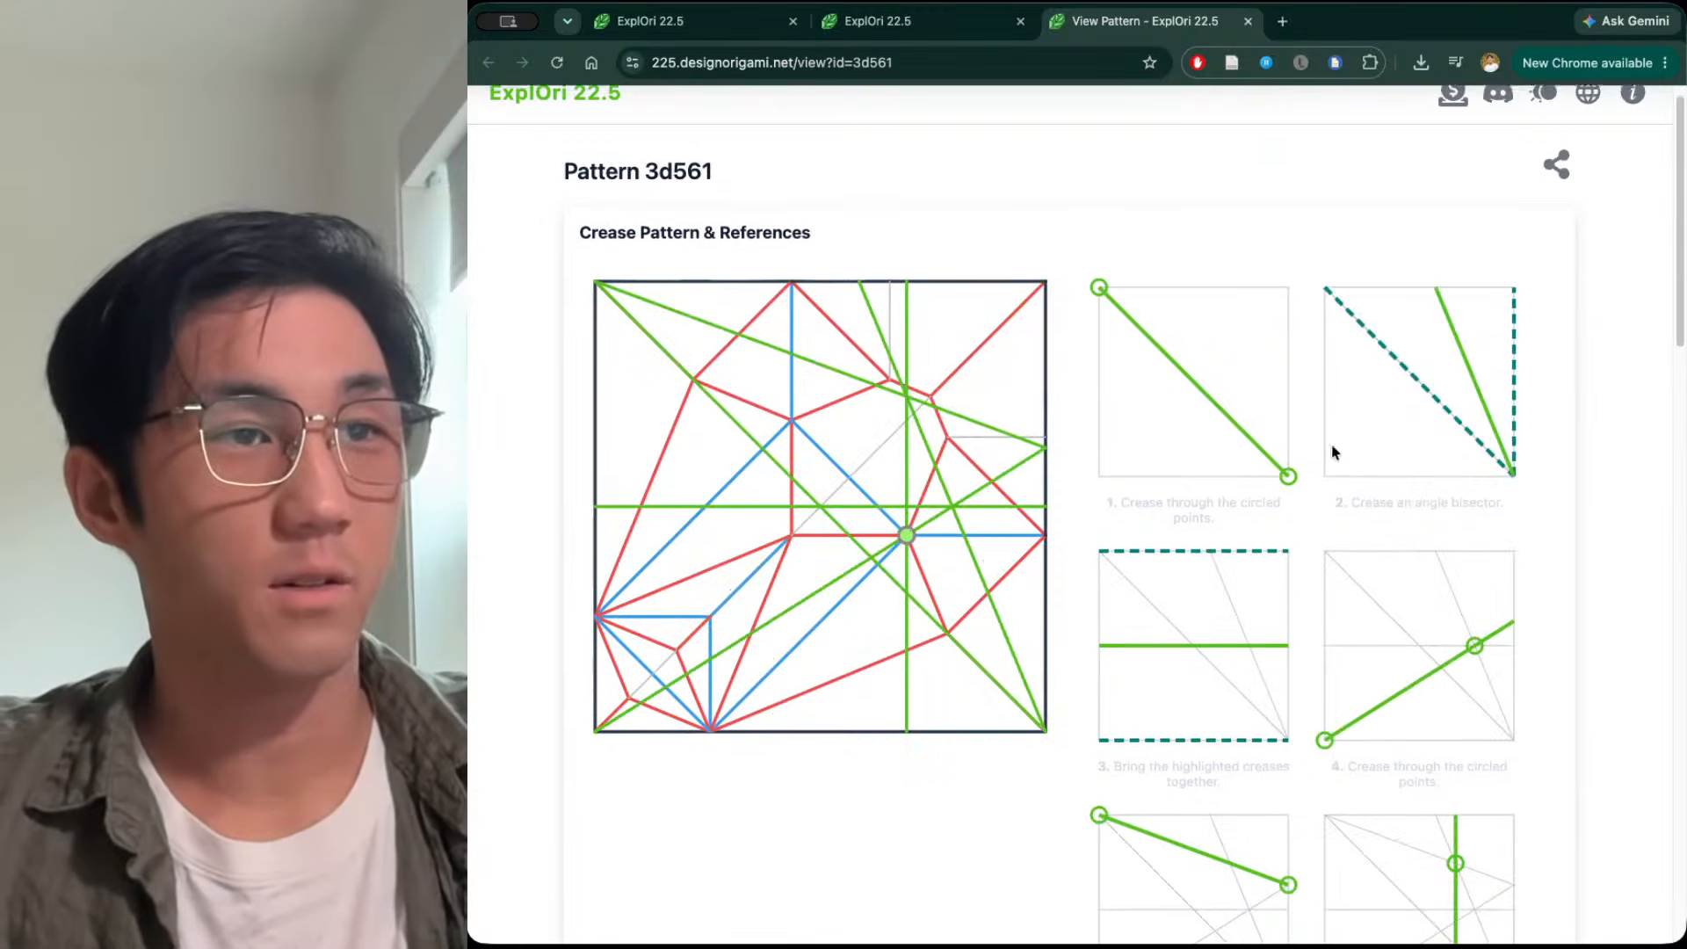
scroll(1327, 406, "down", 3)
scroll(1248, 573, "up", 12)
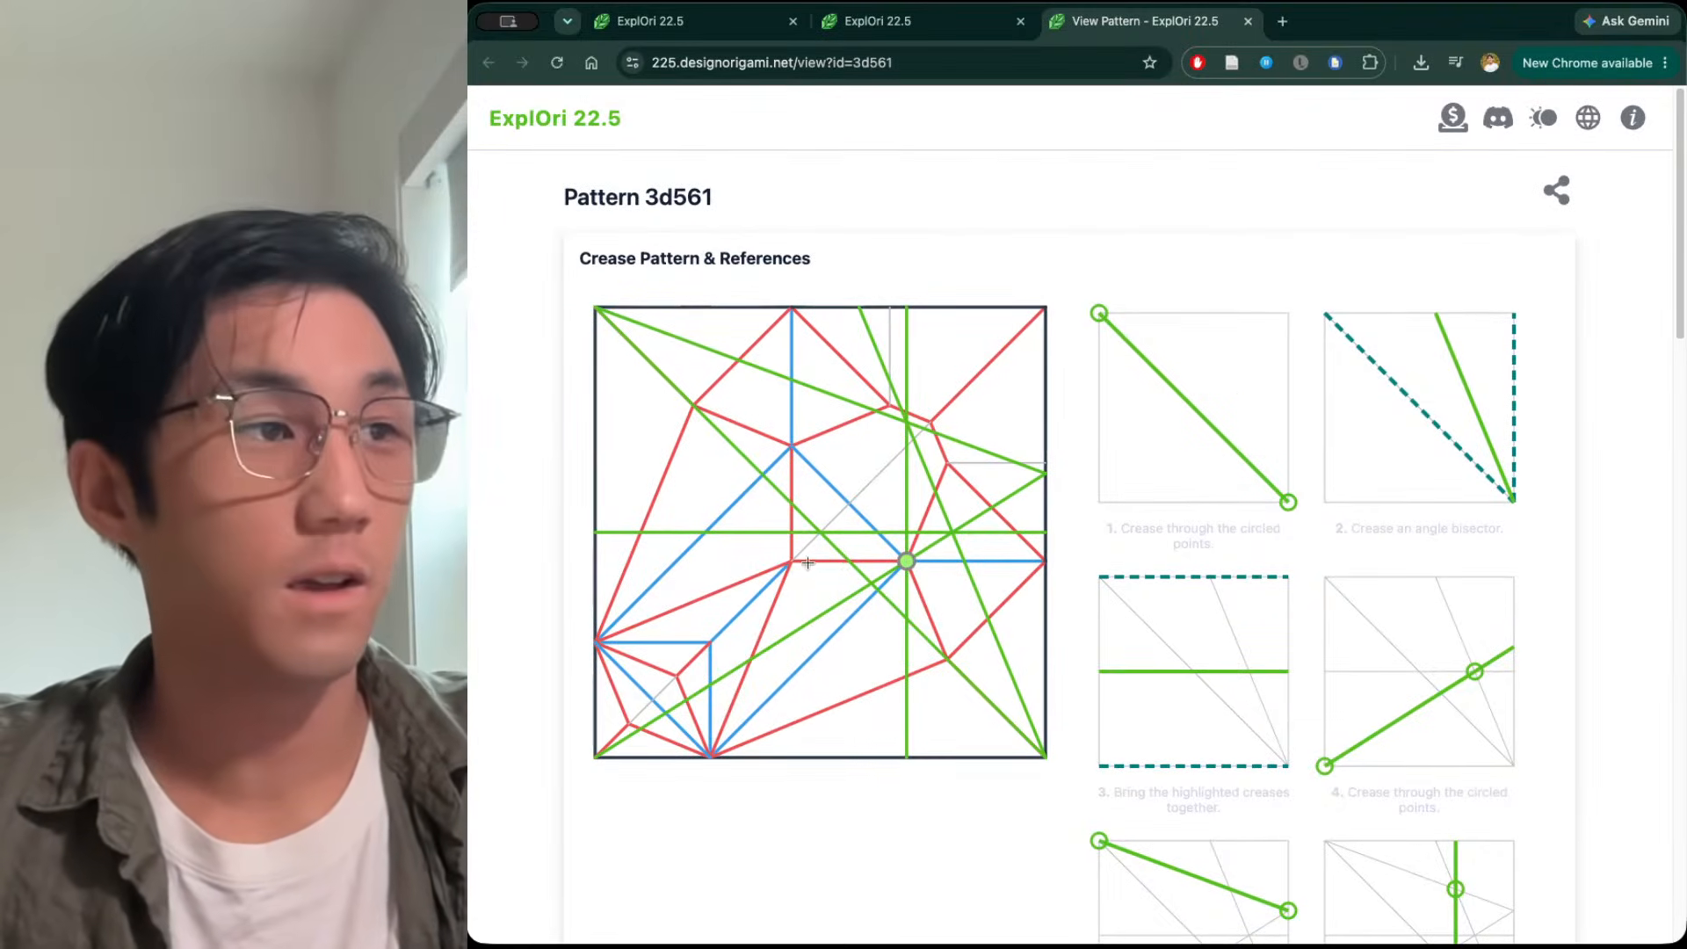
Show the folding sequence for the central vertex of the crease pattern and read it through to the target vertex
left_click(795, 558)
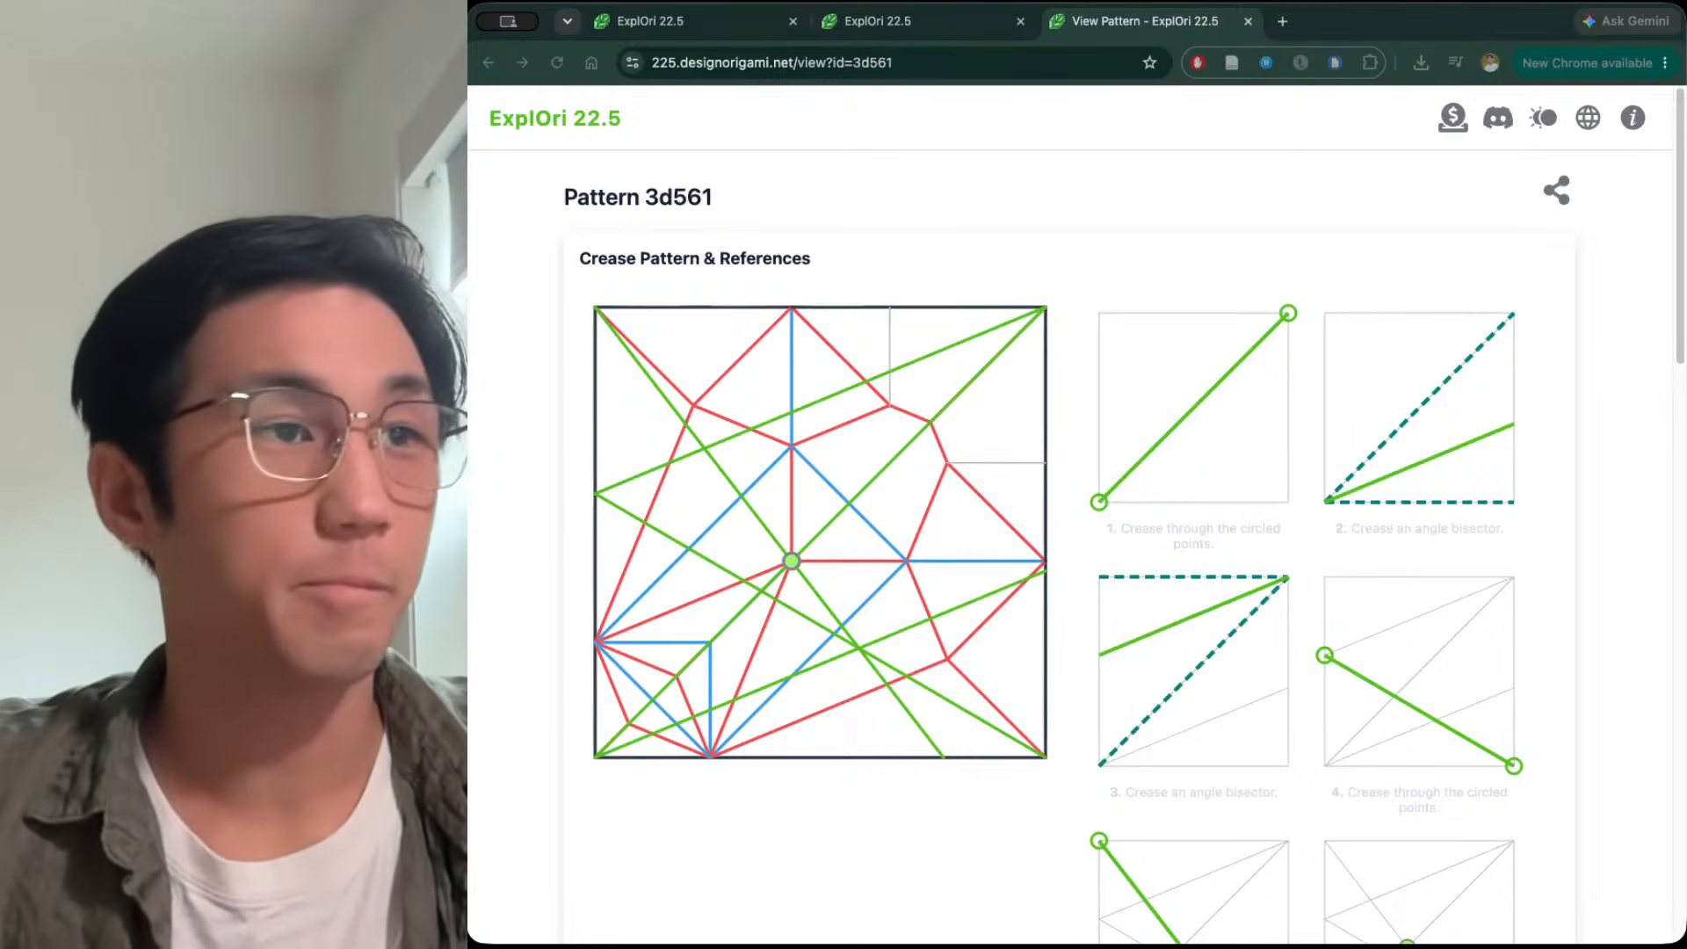
scroll(1401, 370, "down", 8)
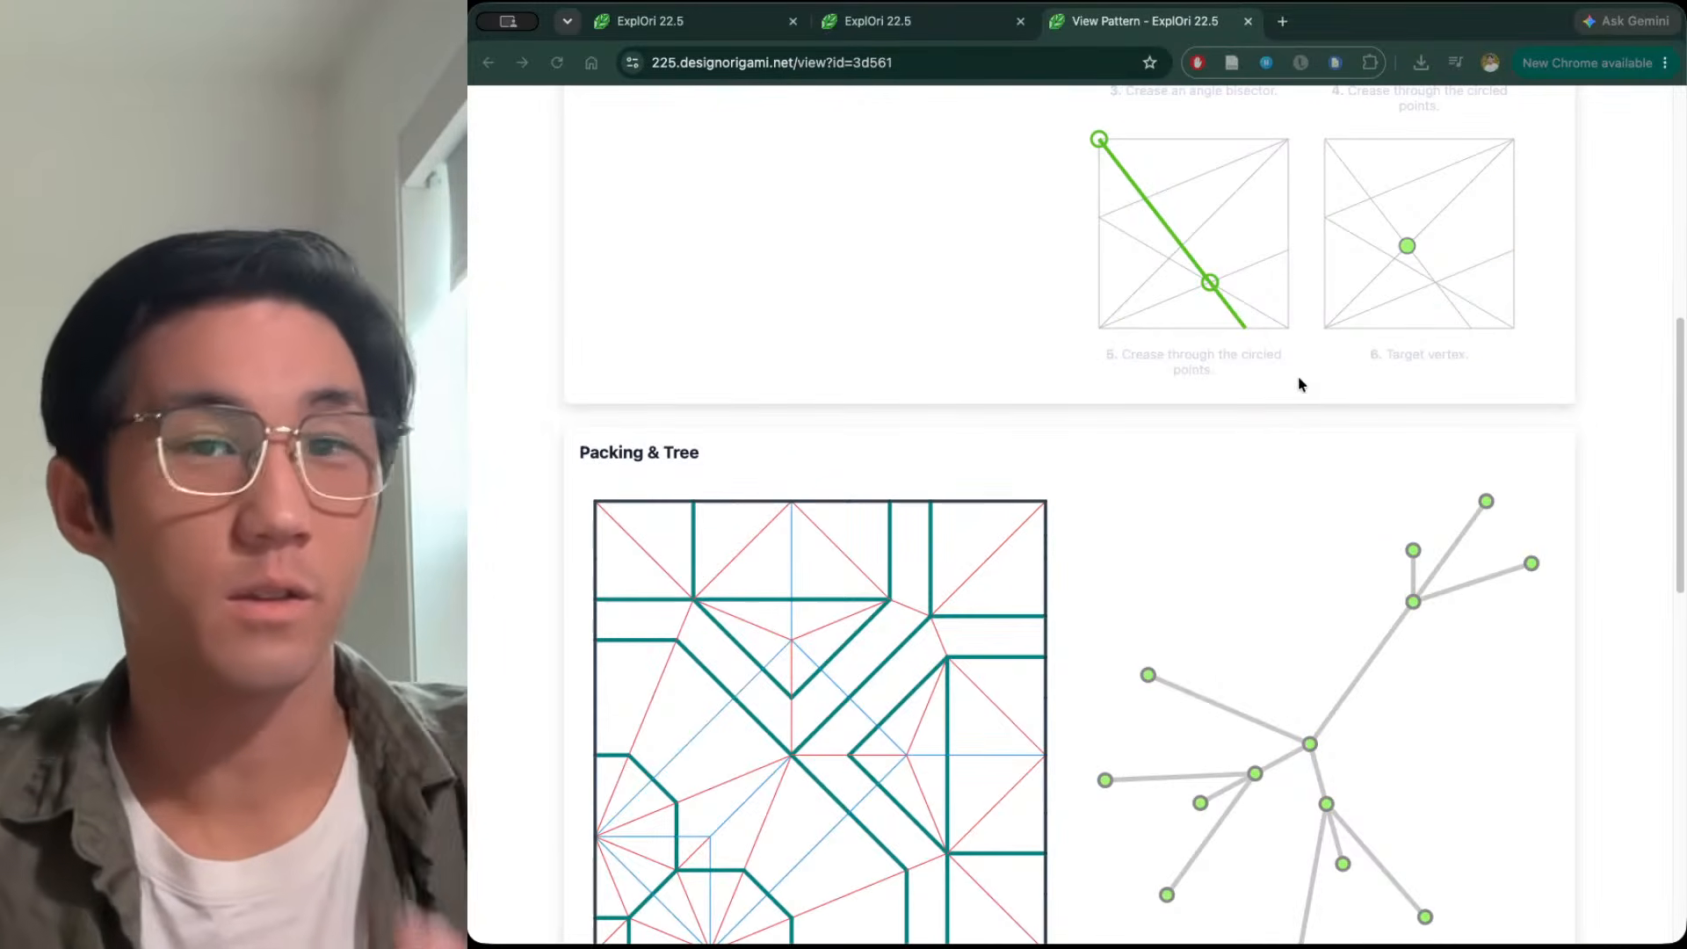
Under Packing & Tree, match the V-shaped river, the two regions beside it and the upper branch's outermost edge with their highlighted counterparts
scroll(1266, 392, "down", 3)
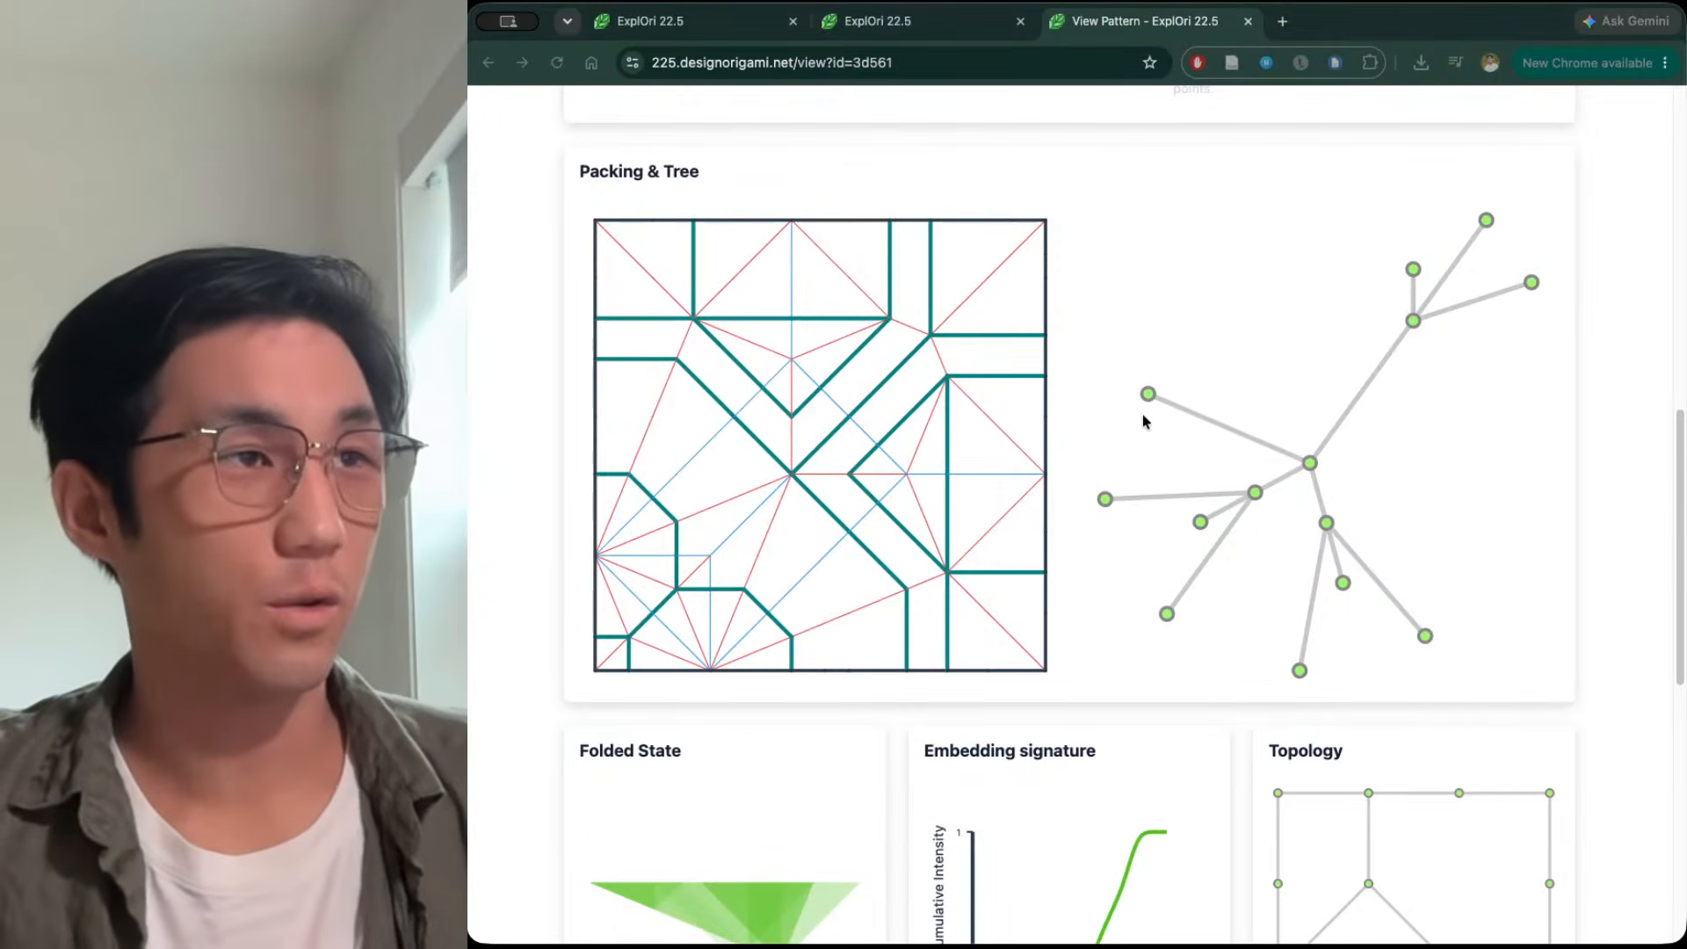
left_click(987, 353)
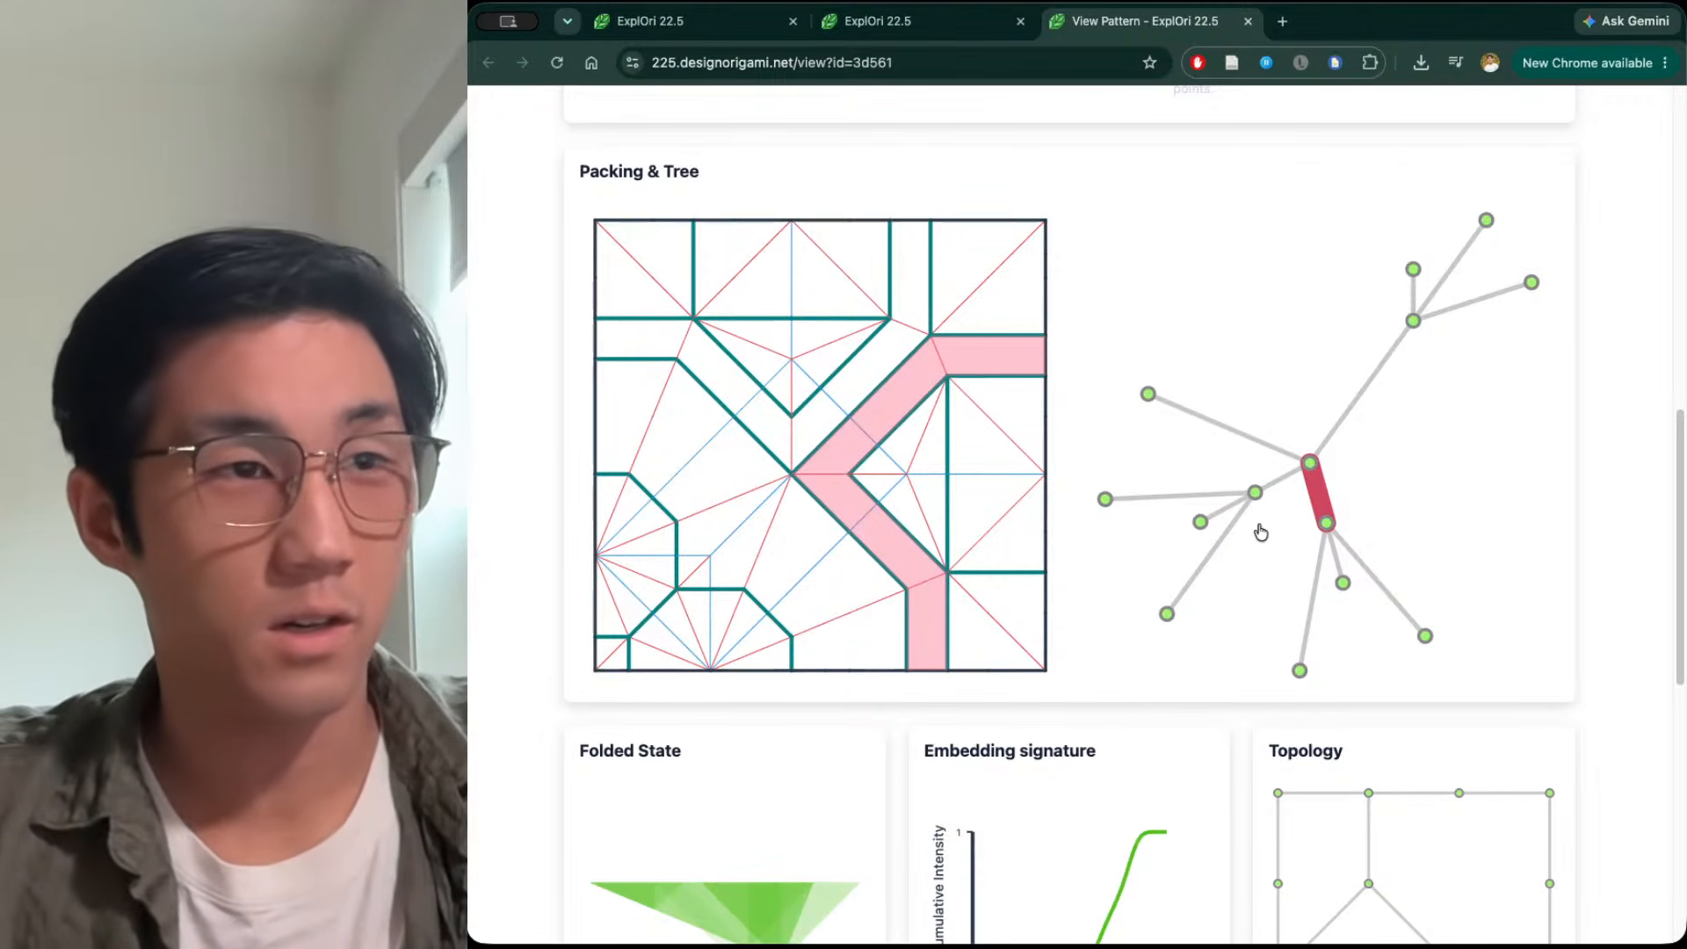
left_click(1008, 516)
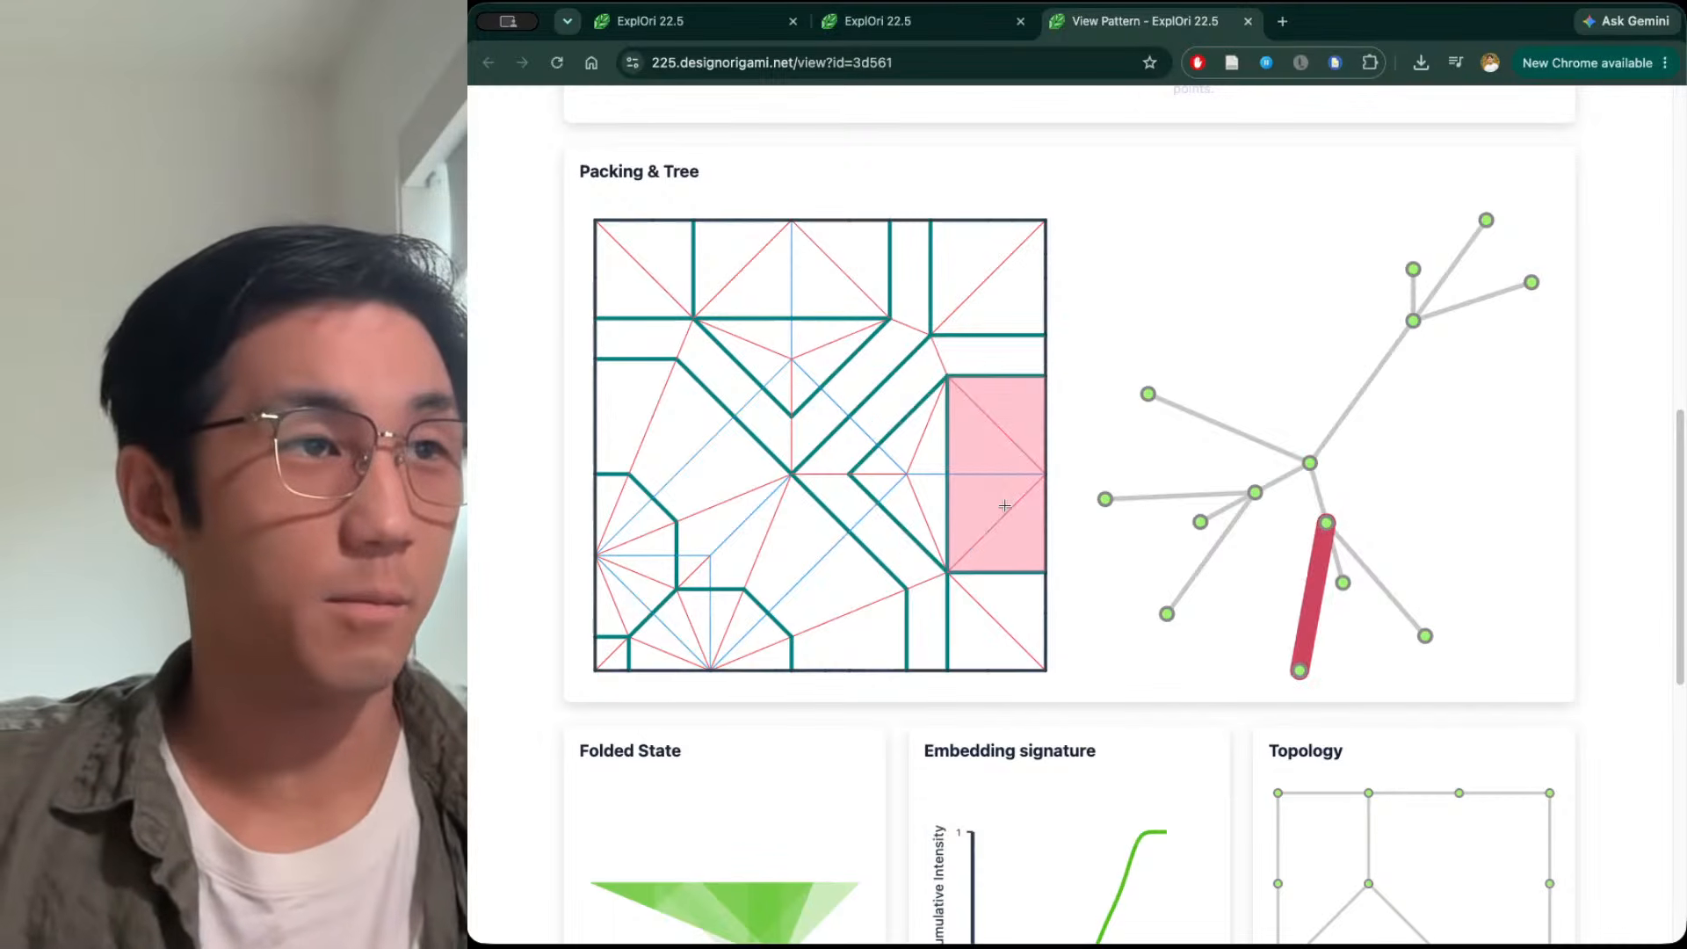
left_click(914, 488)
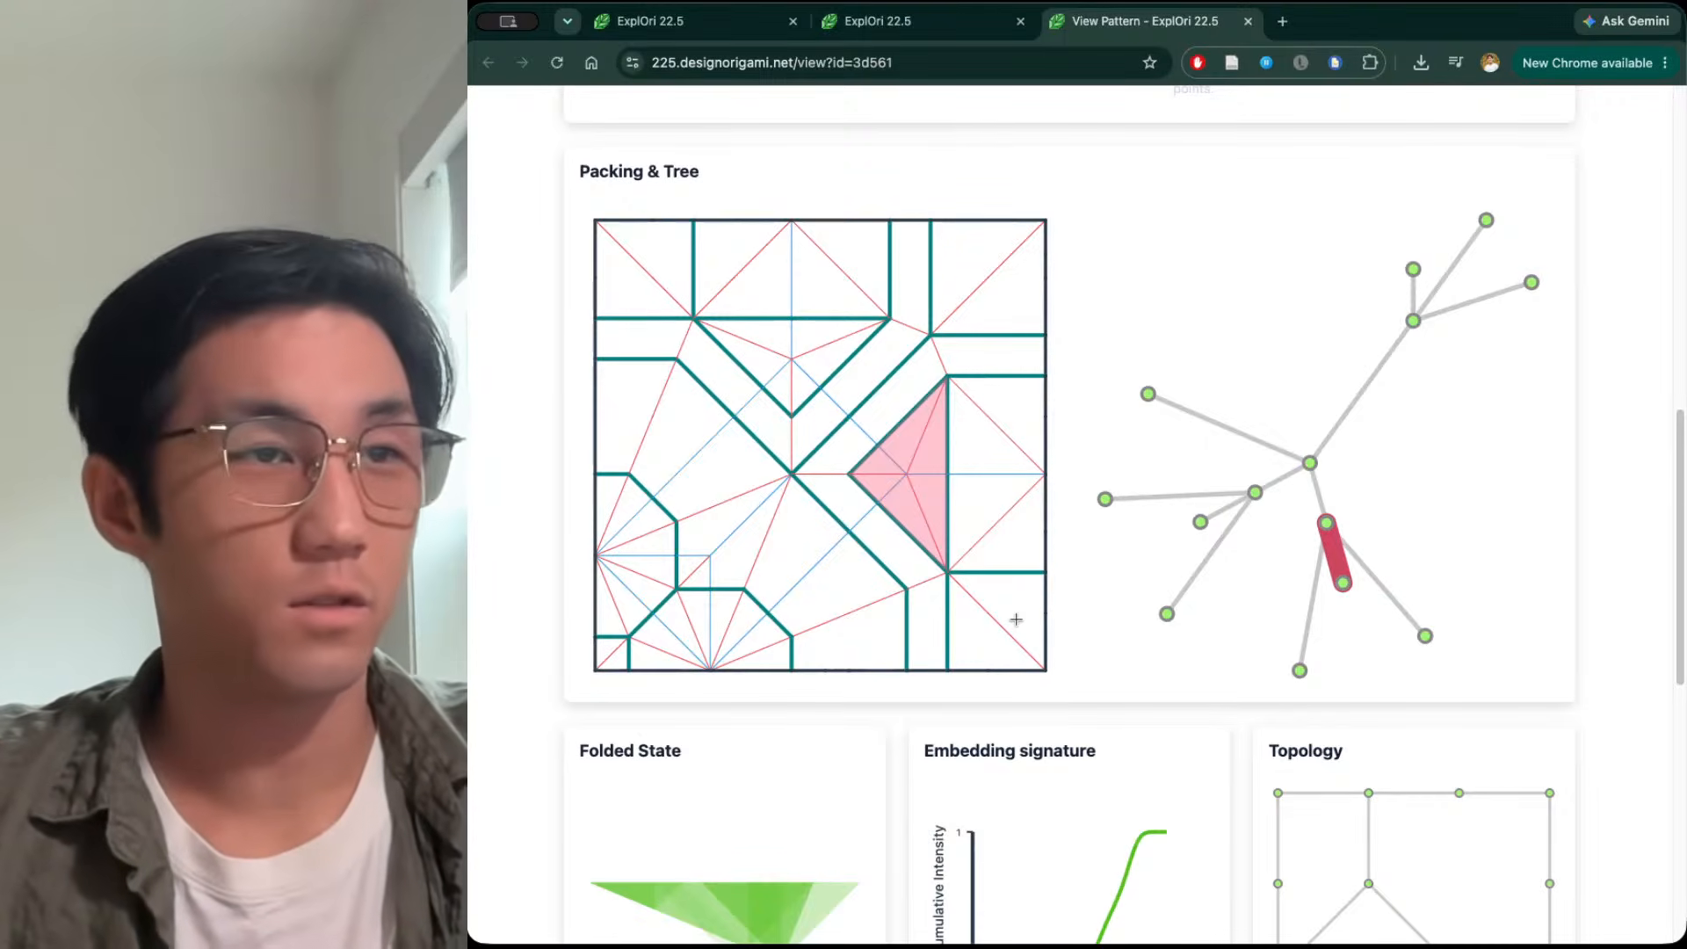
left_click(1364, 381)
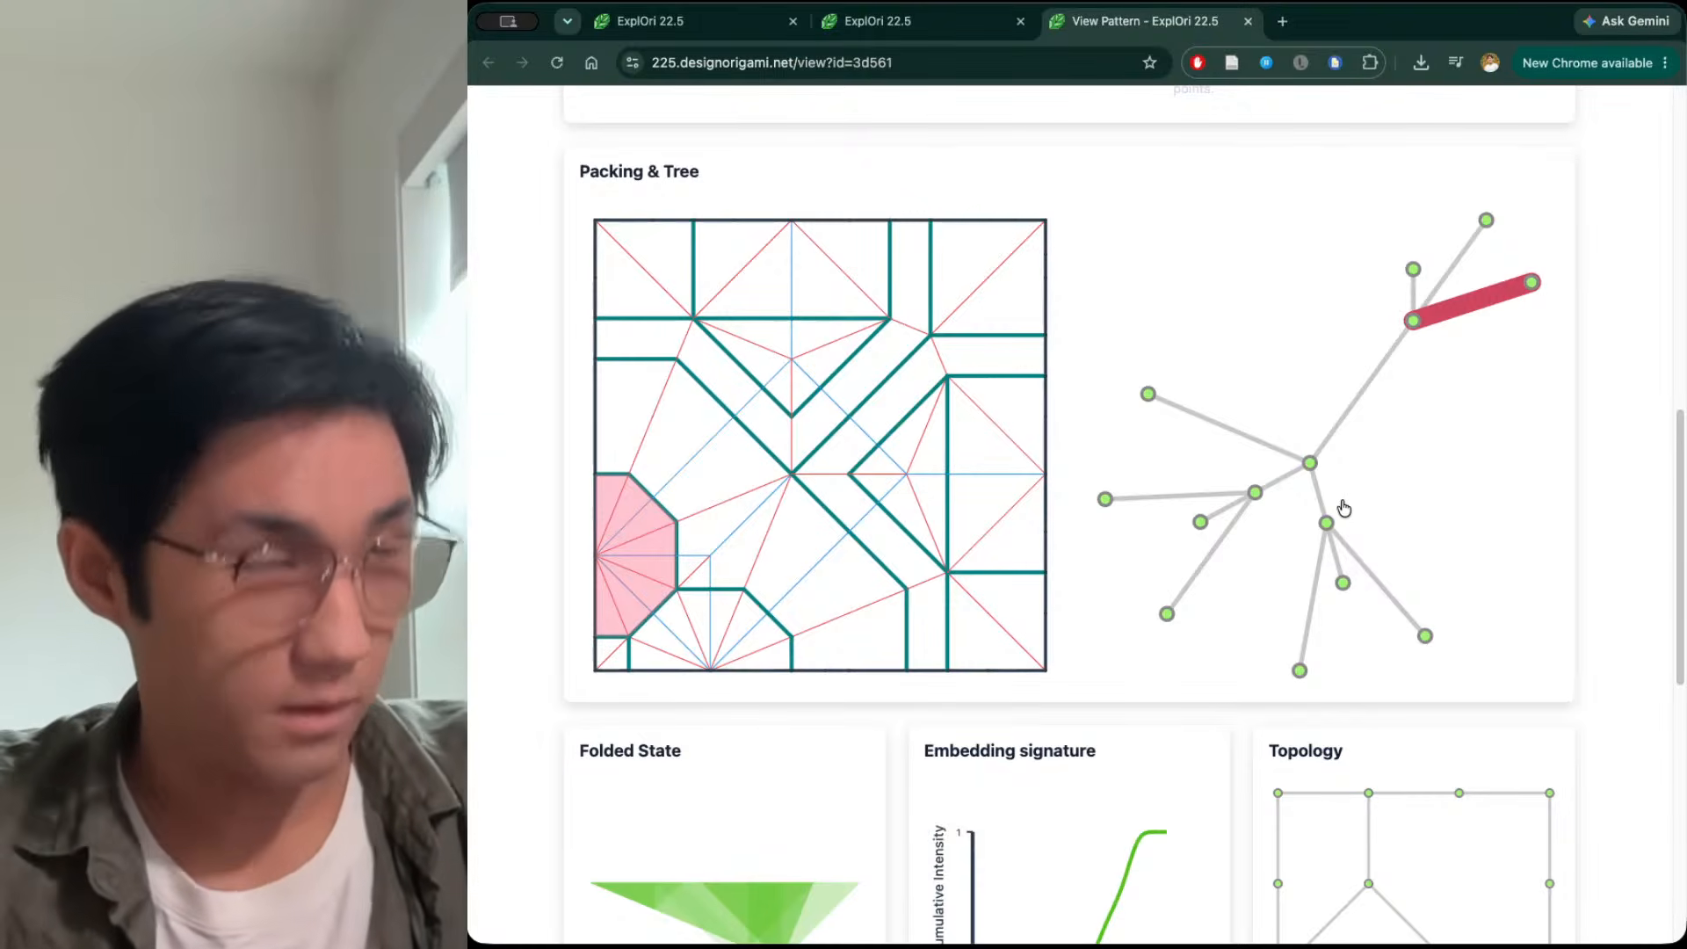
Review the pattern's Folded State, Embedding signature, Topology and Exact Tiling, and return to the crease pattern
scroll(1024, 536, "down", 5)
scroll(1019, 532, "down", 3)
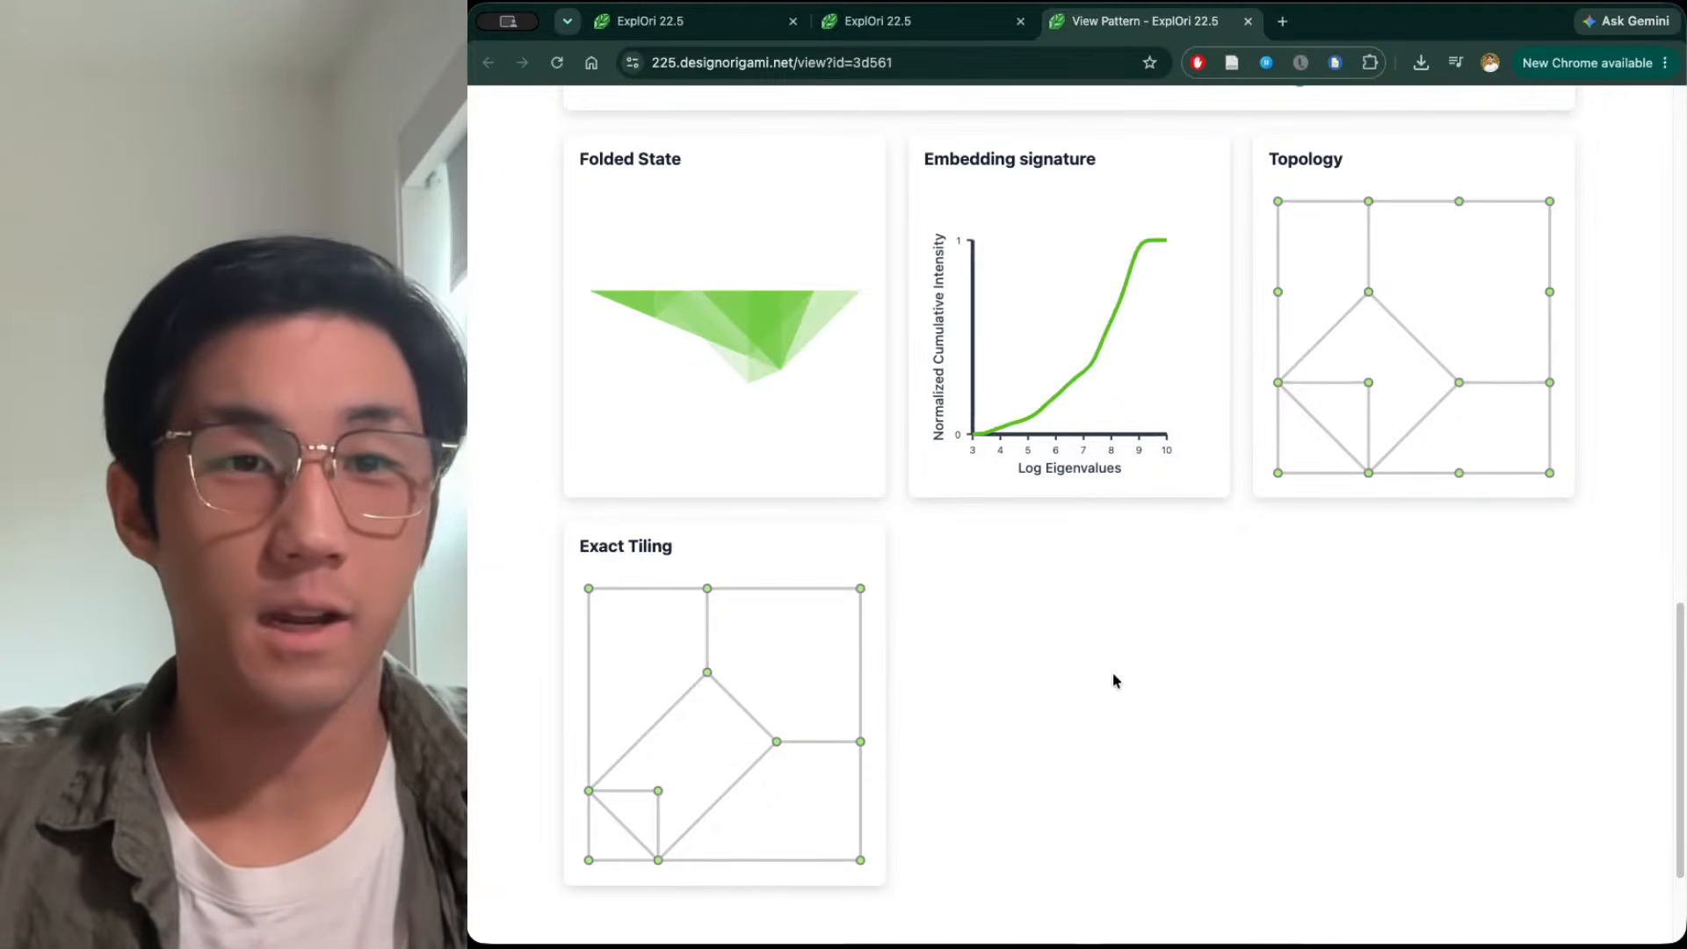
scroll(1113, 681, "up", 15)
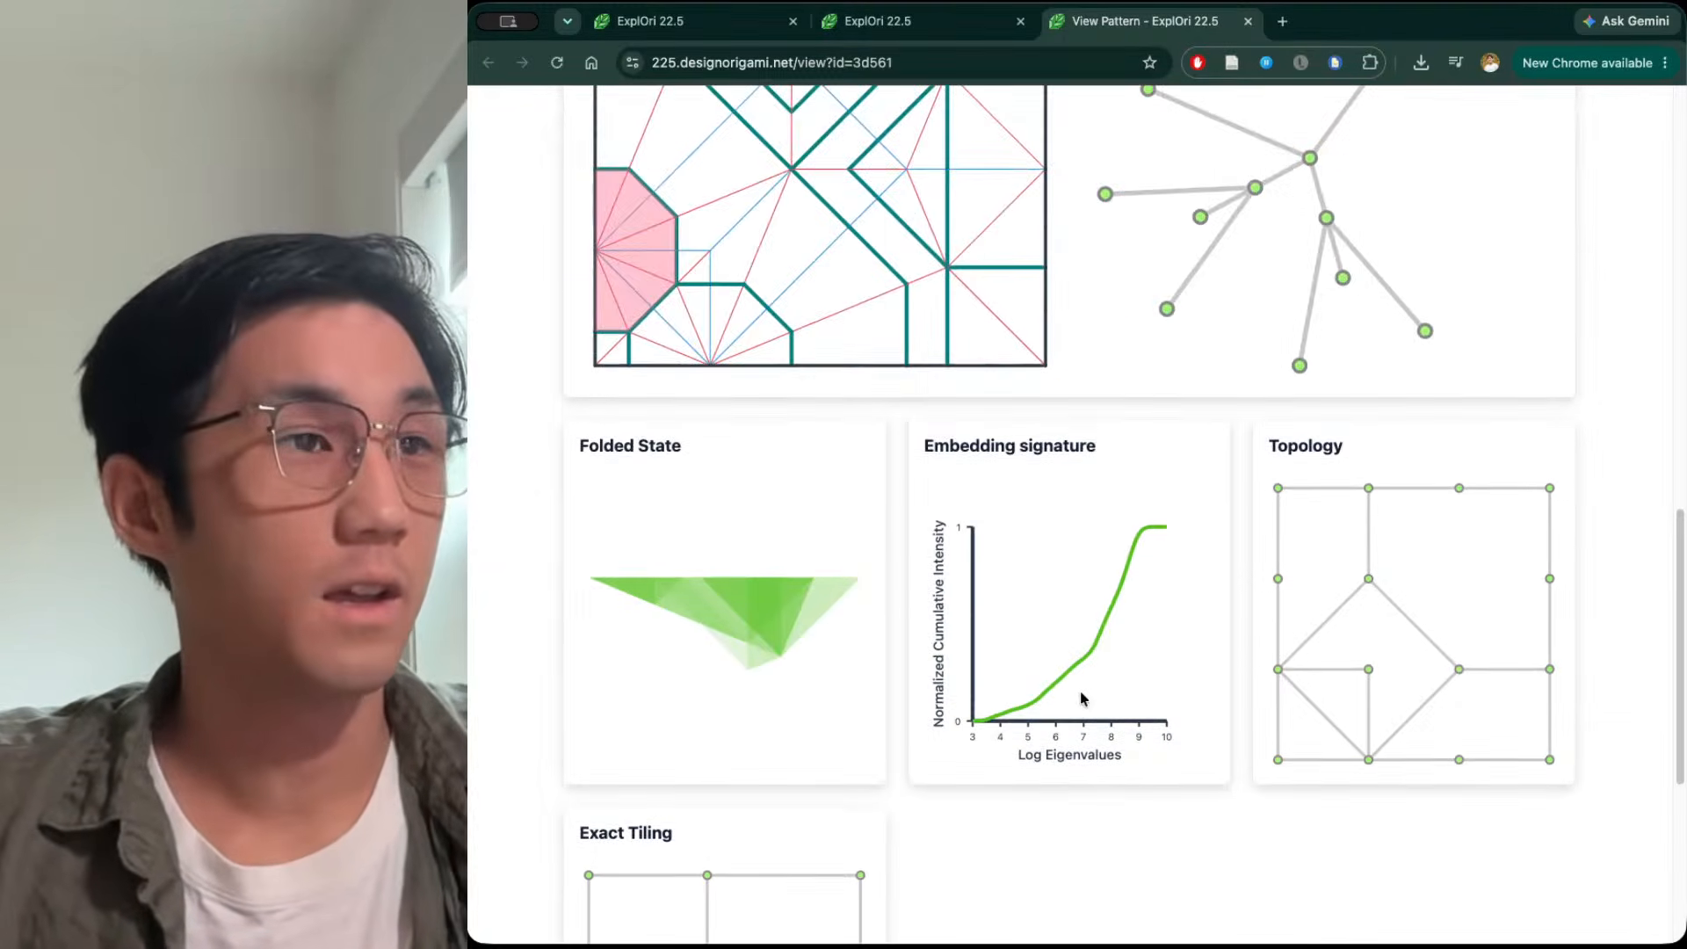
scroll(1071, 688, "up", 3)
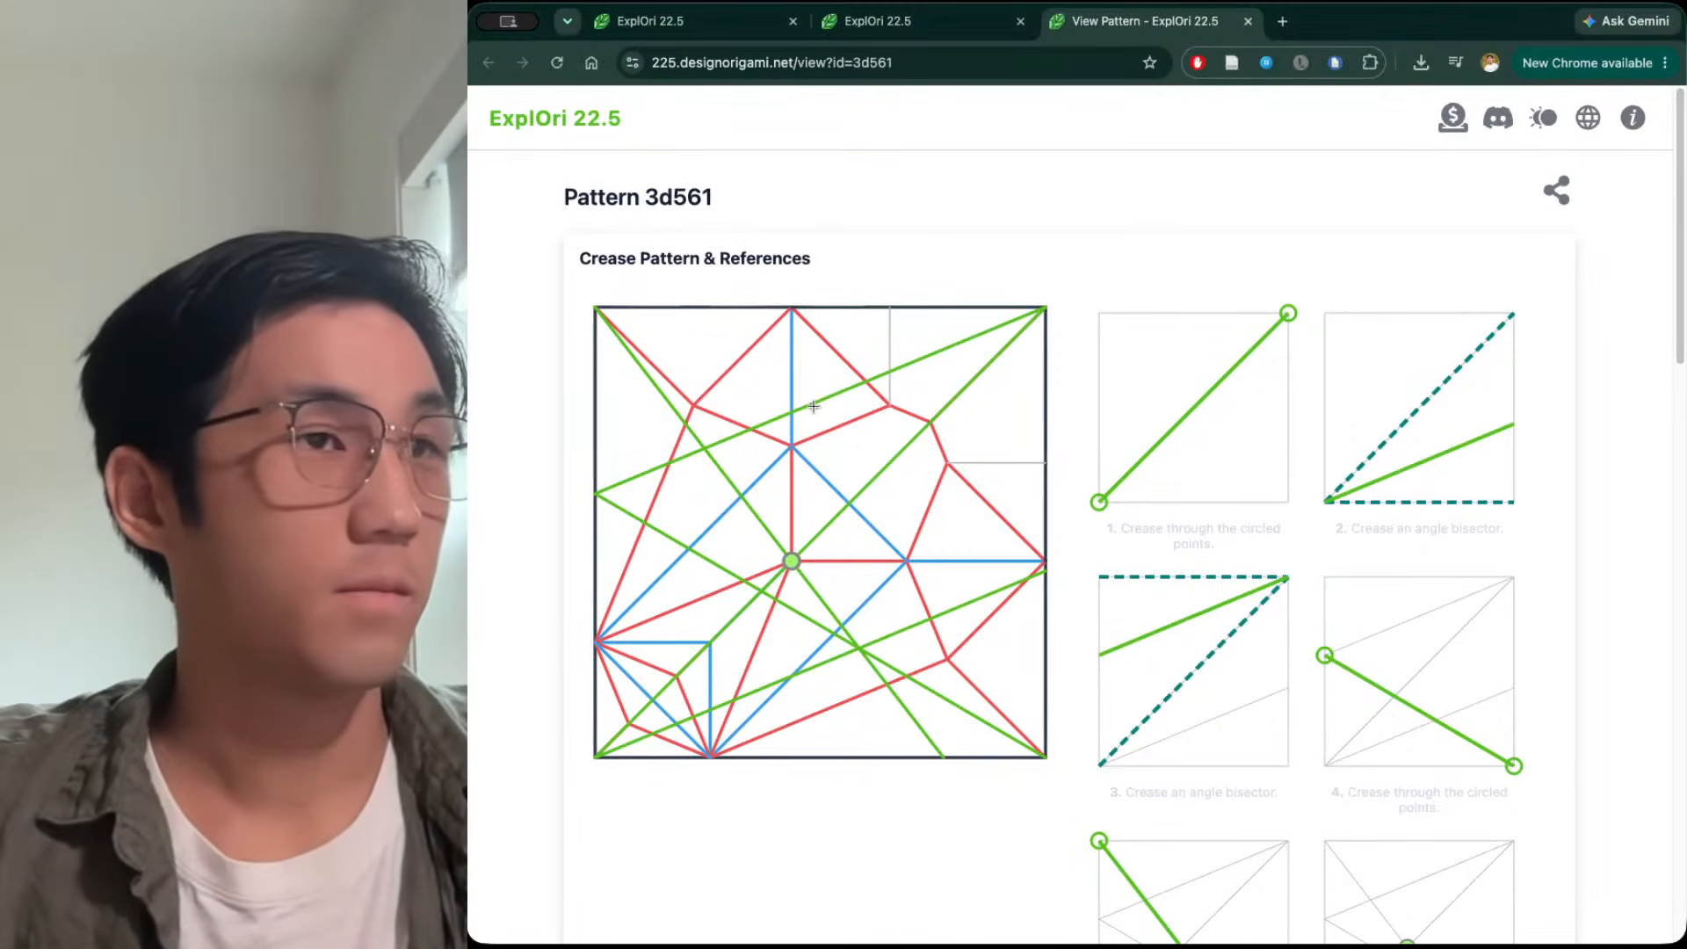
Open the sharing options for pattern 3d561 and copy the page's full web address
left_click(1555, 194)
left_click(852, 65)
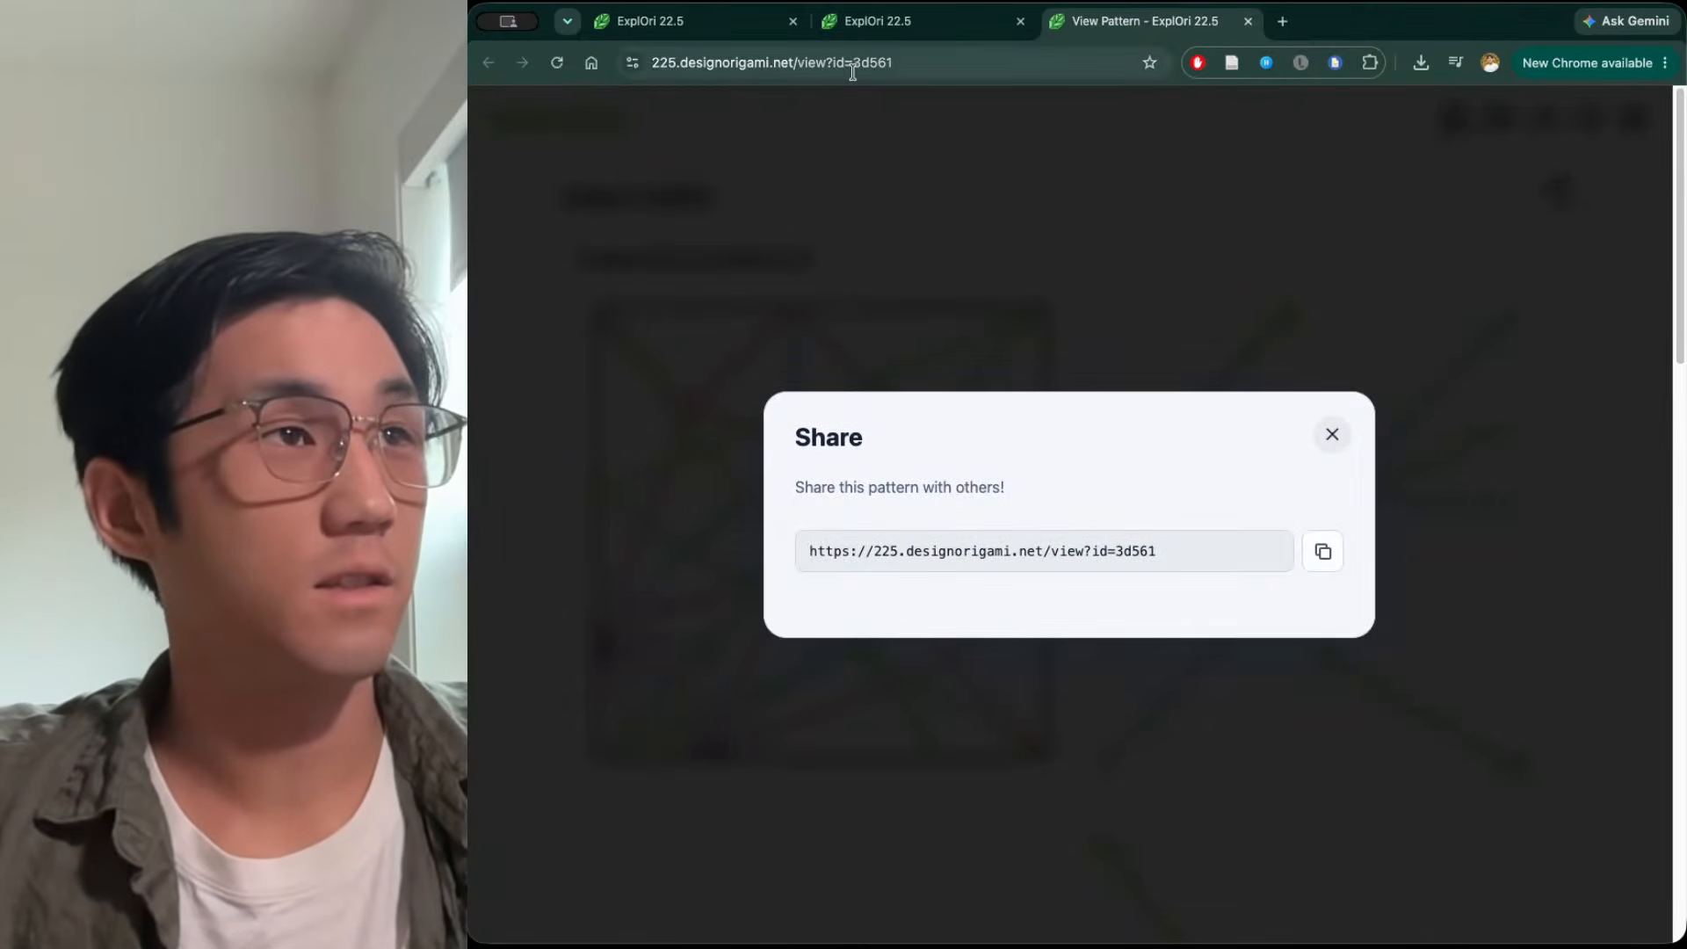
triple_click(853, 73)
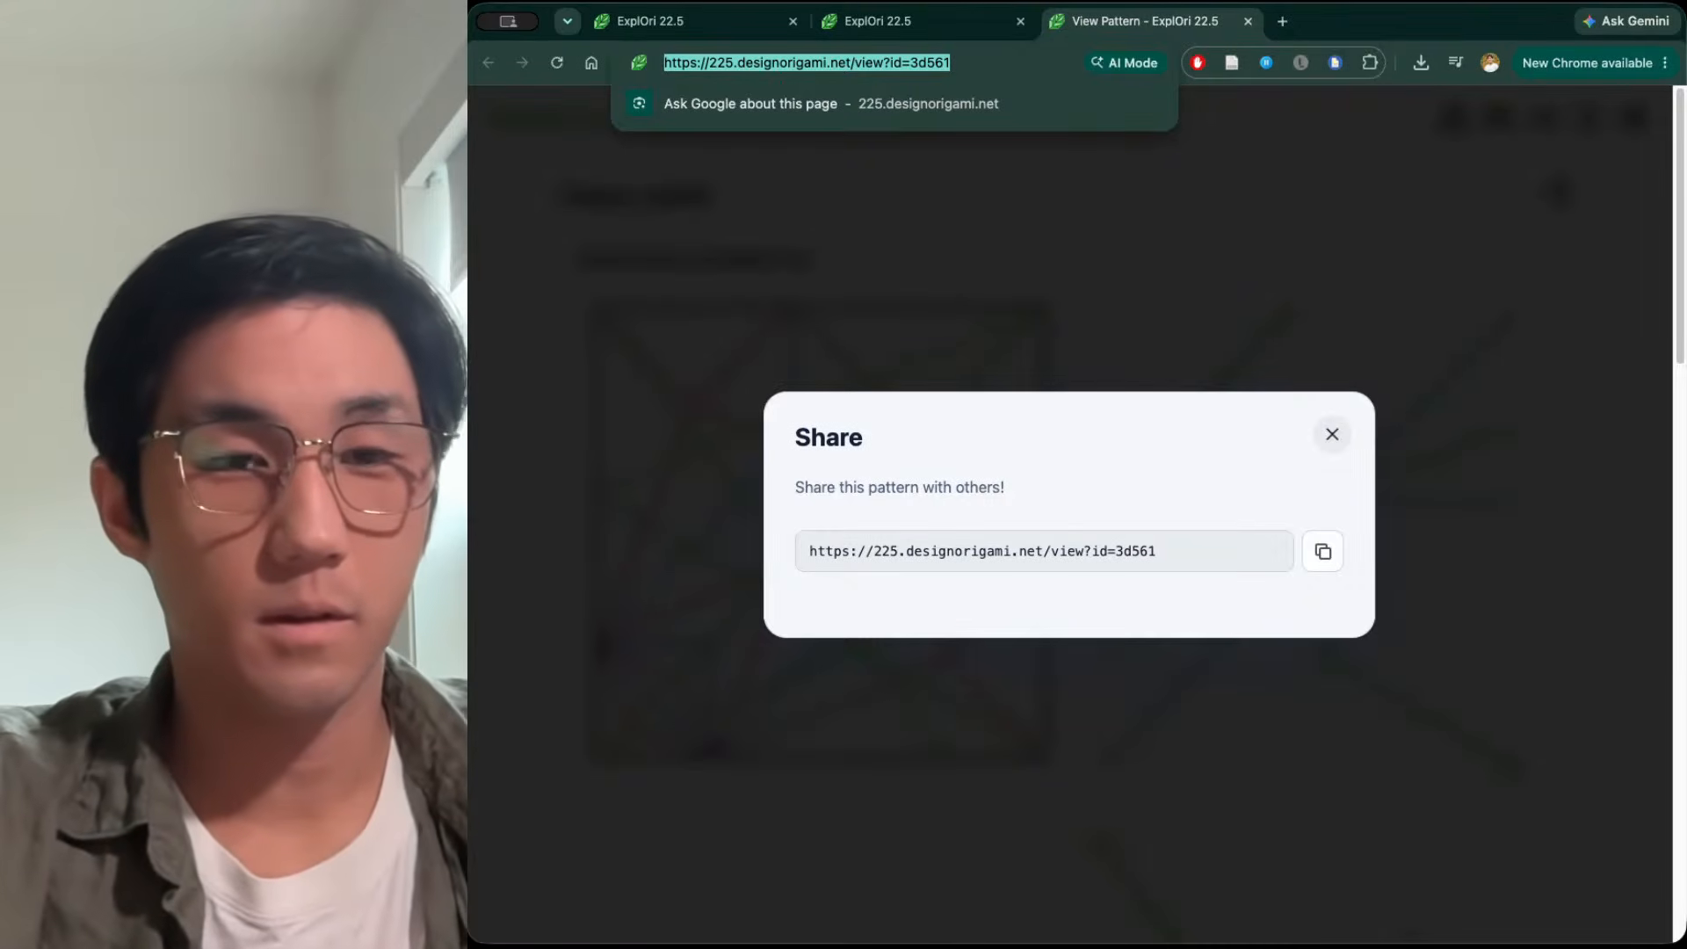
key("ctrl+Up")
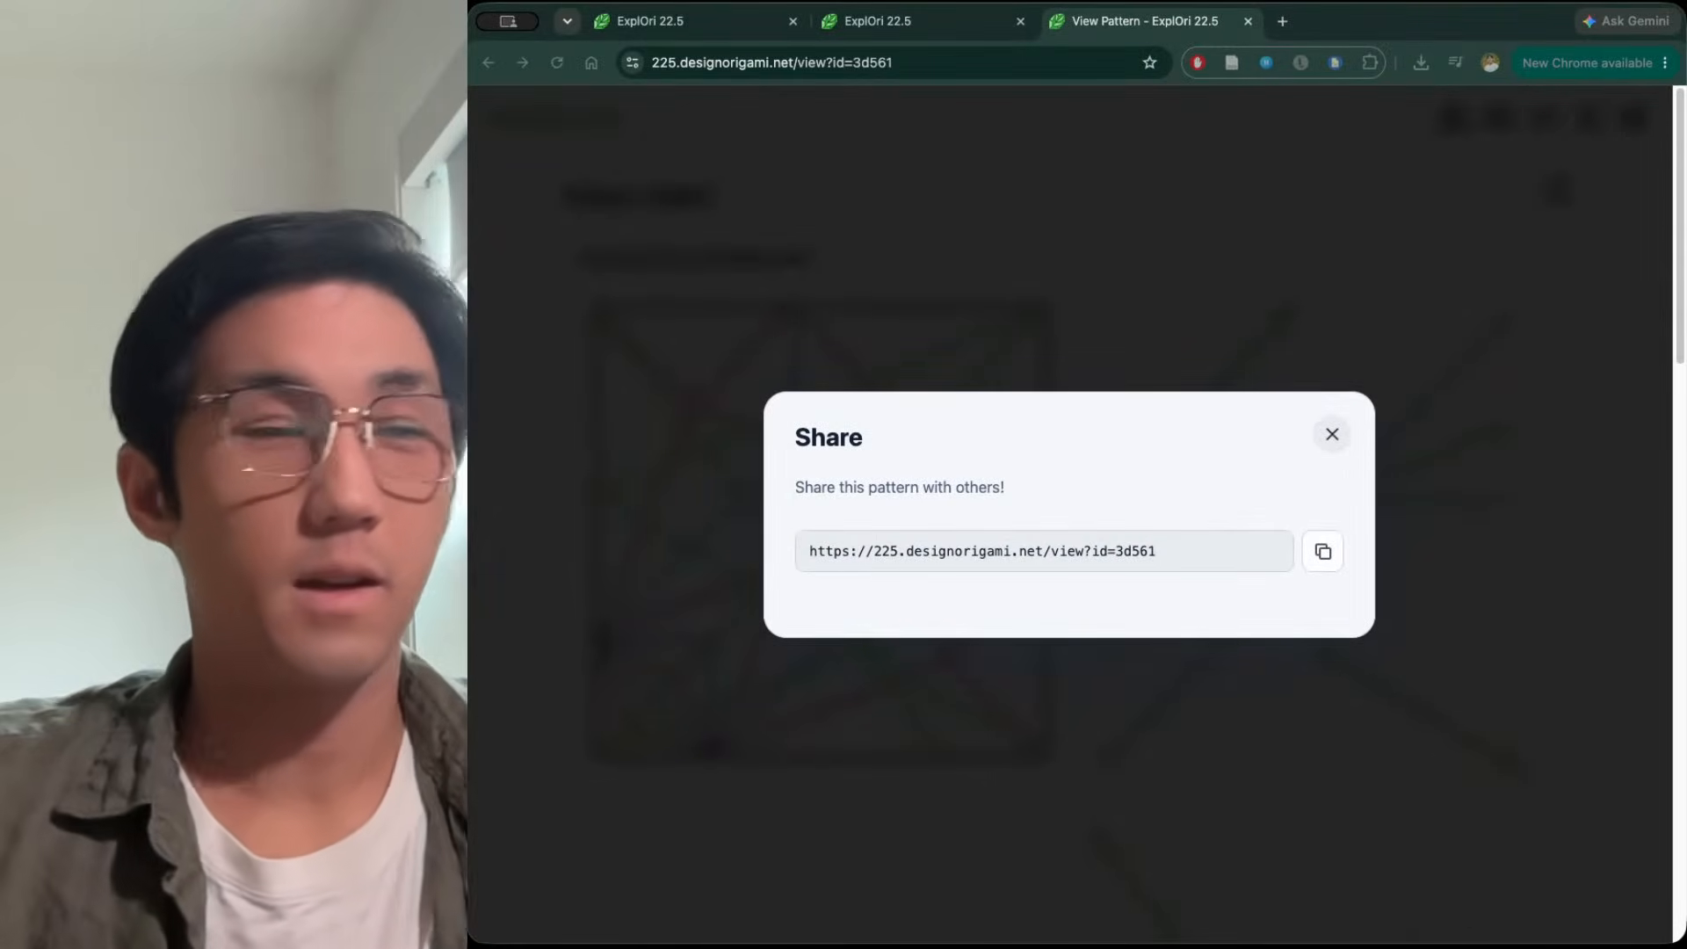
triple_click(874, 67)
key("ctrl+c")
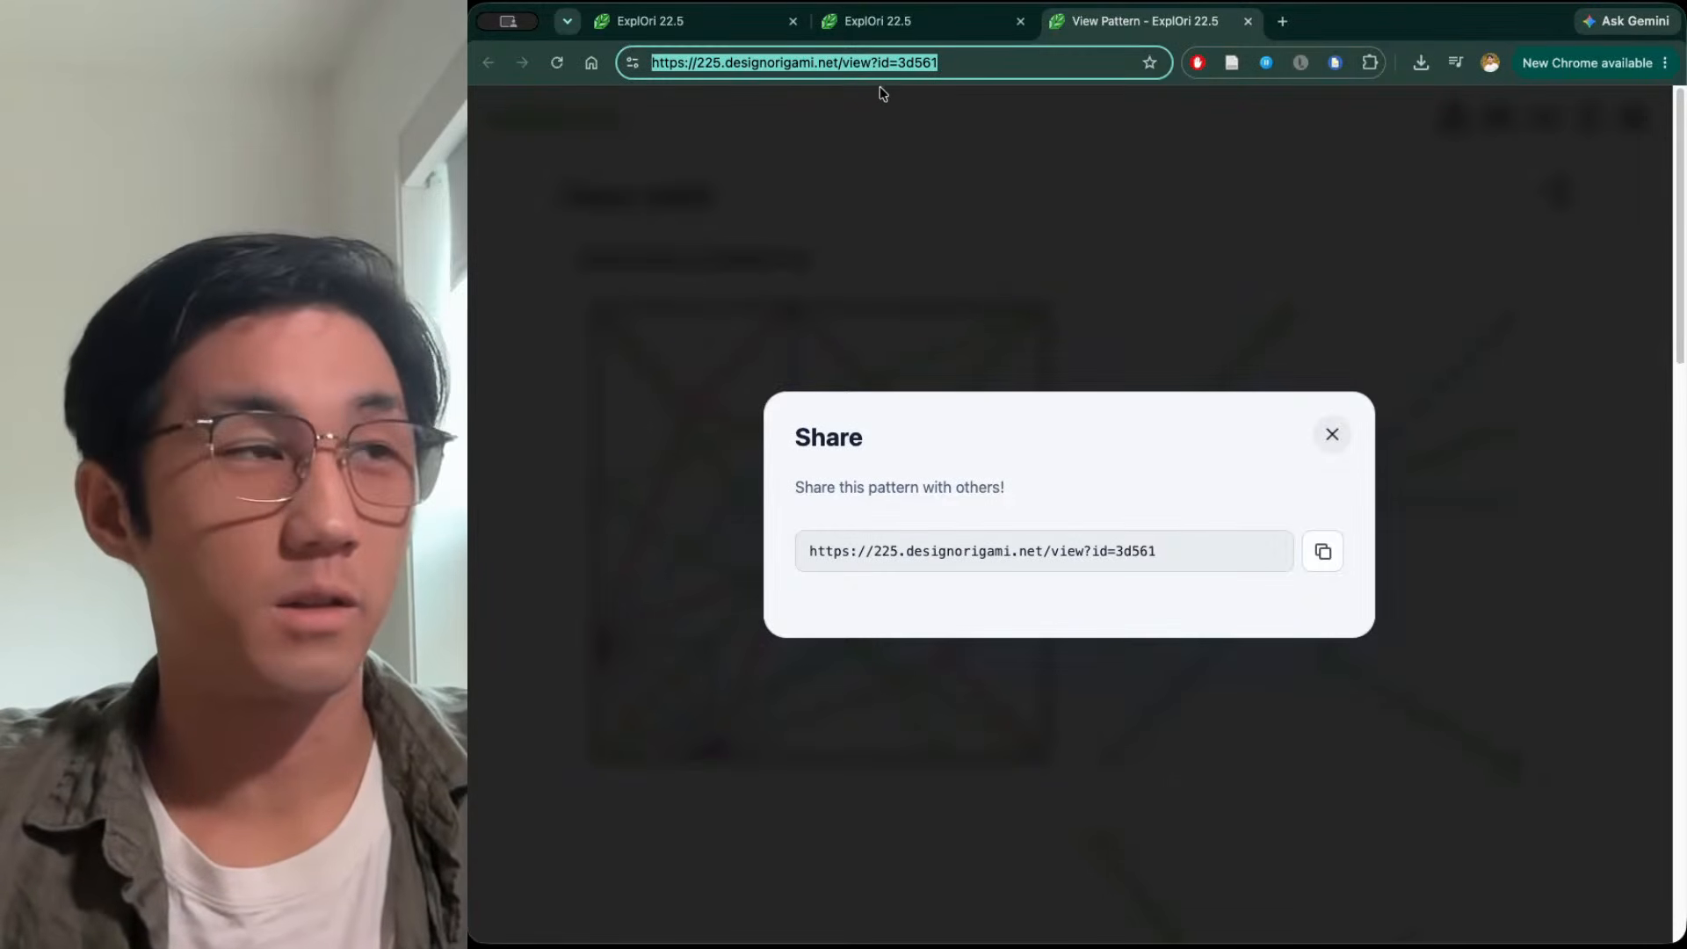
Test the copied pattern link in a new browser tab and close that tab again
key("ctrl+t")
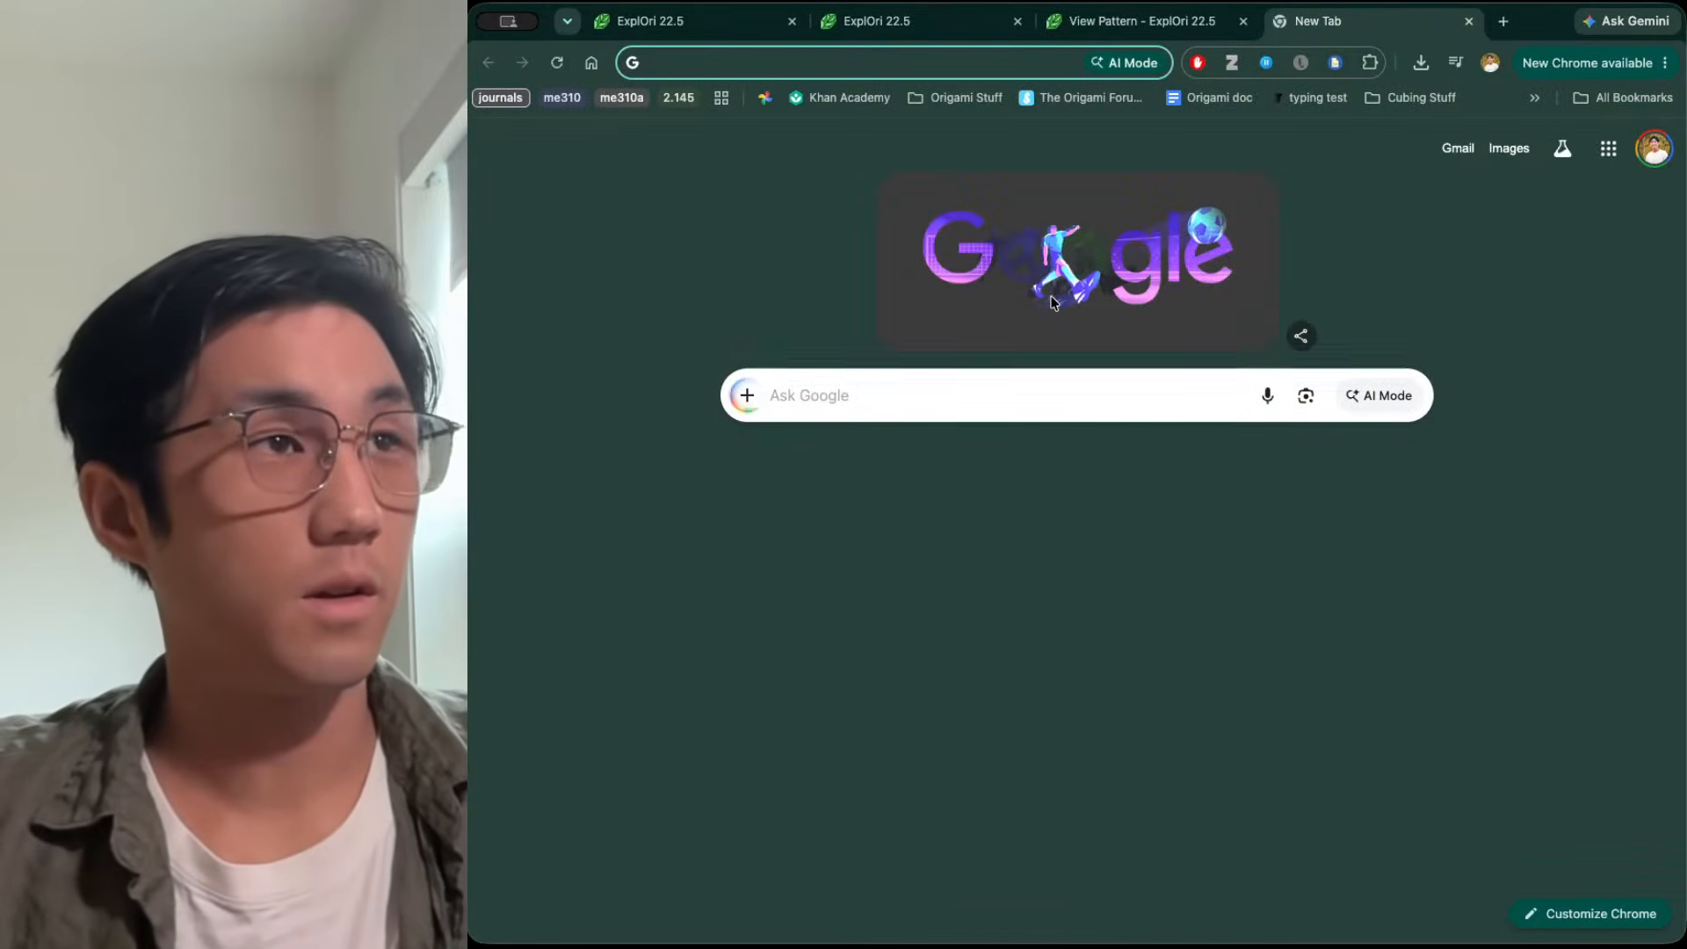
key("ctrl+v")
key("Return")
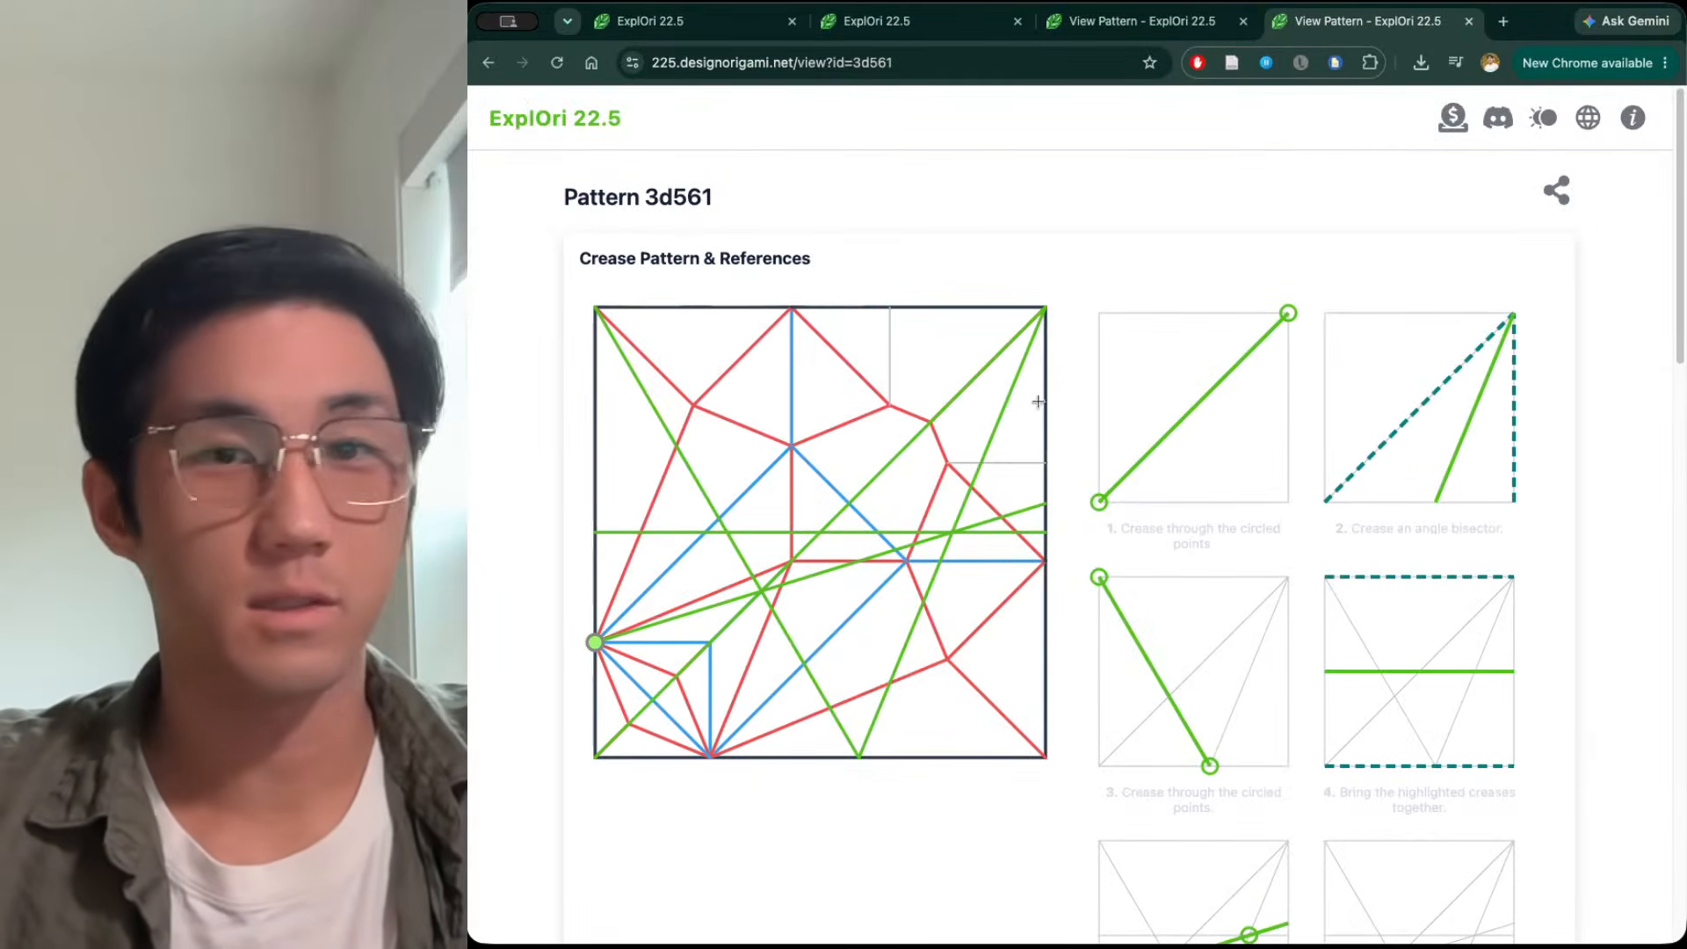
key("ctrl+w")
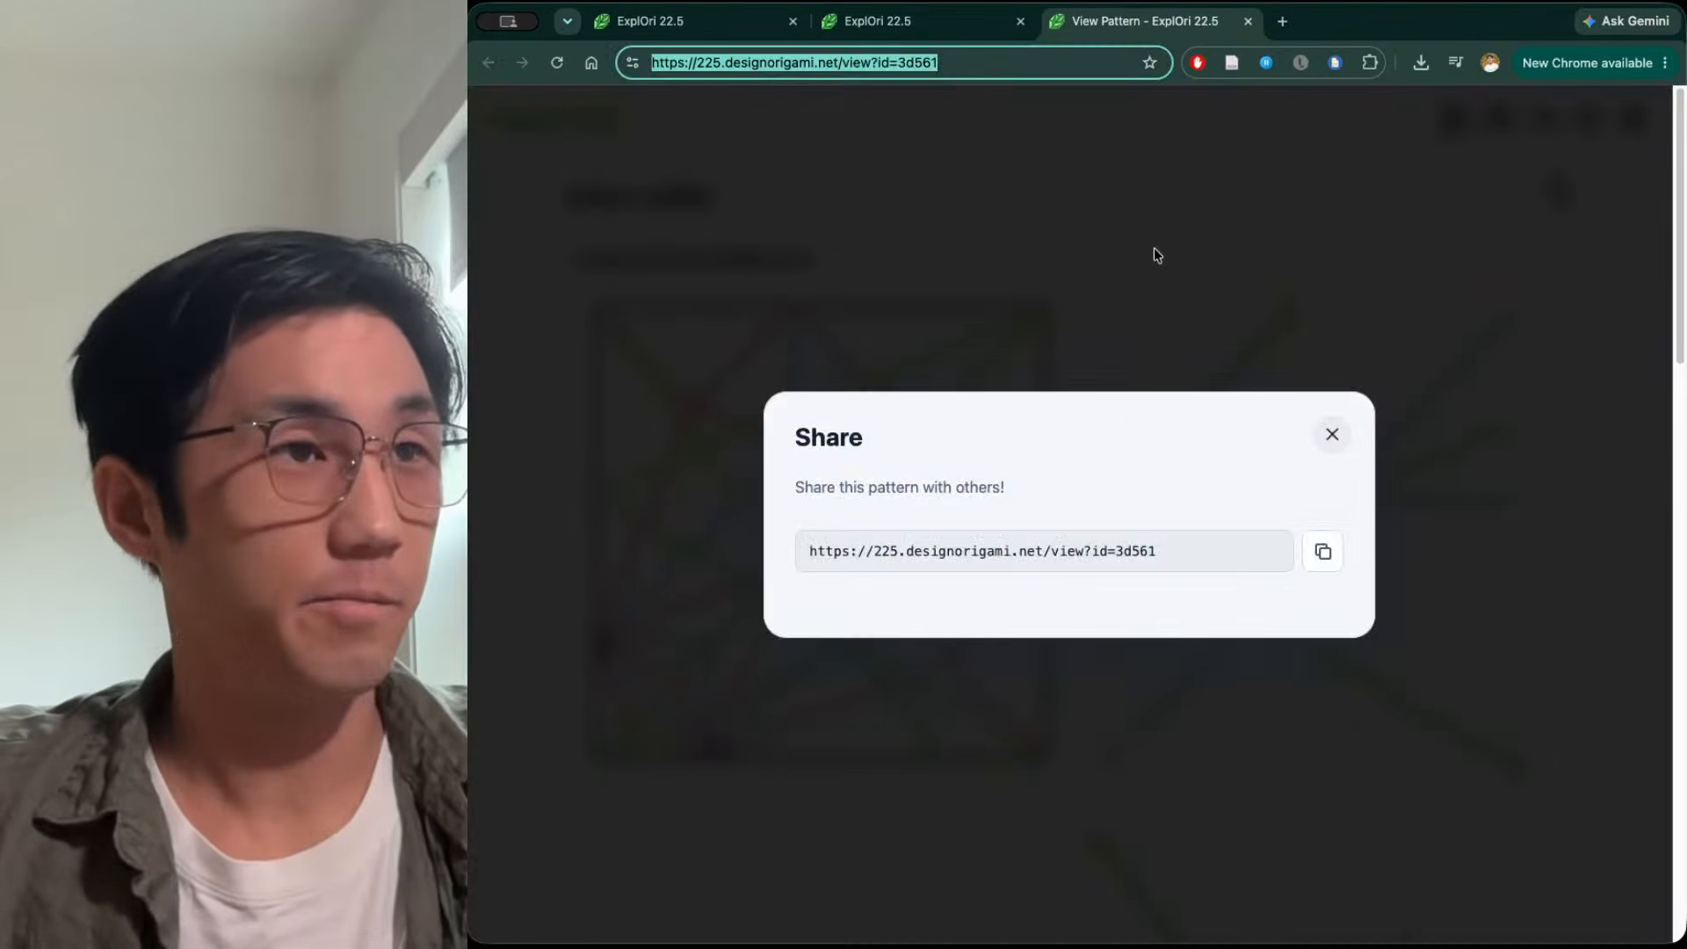
Close the Share dialog, look at the export options at the end of the pattern page, and return to the crease pattern
left_click(1333, 434)
scroll(1148, 414, "down", 15)
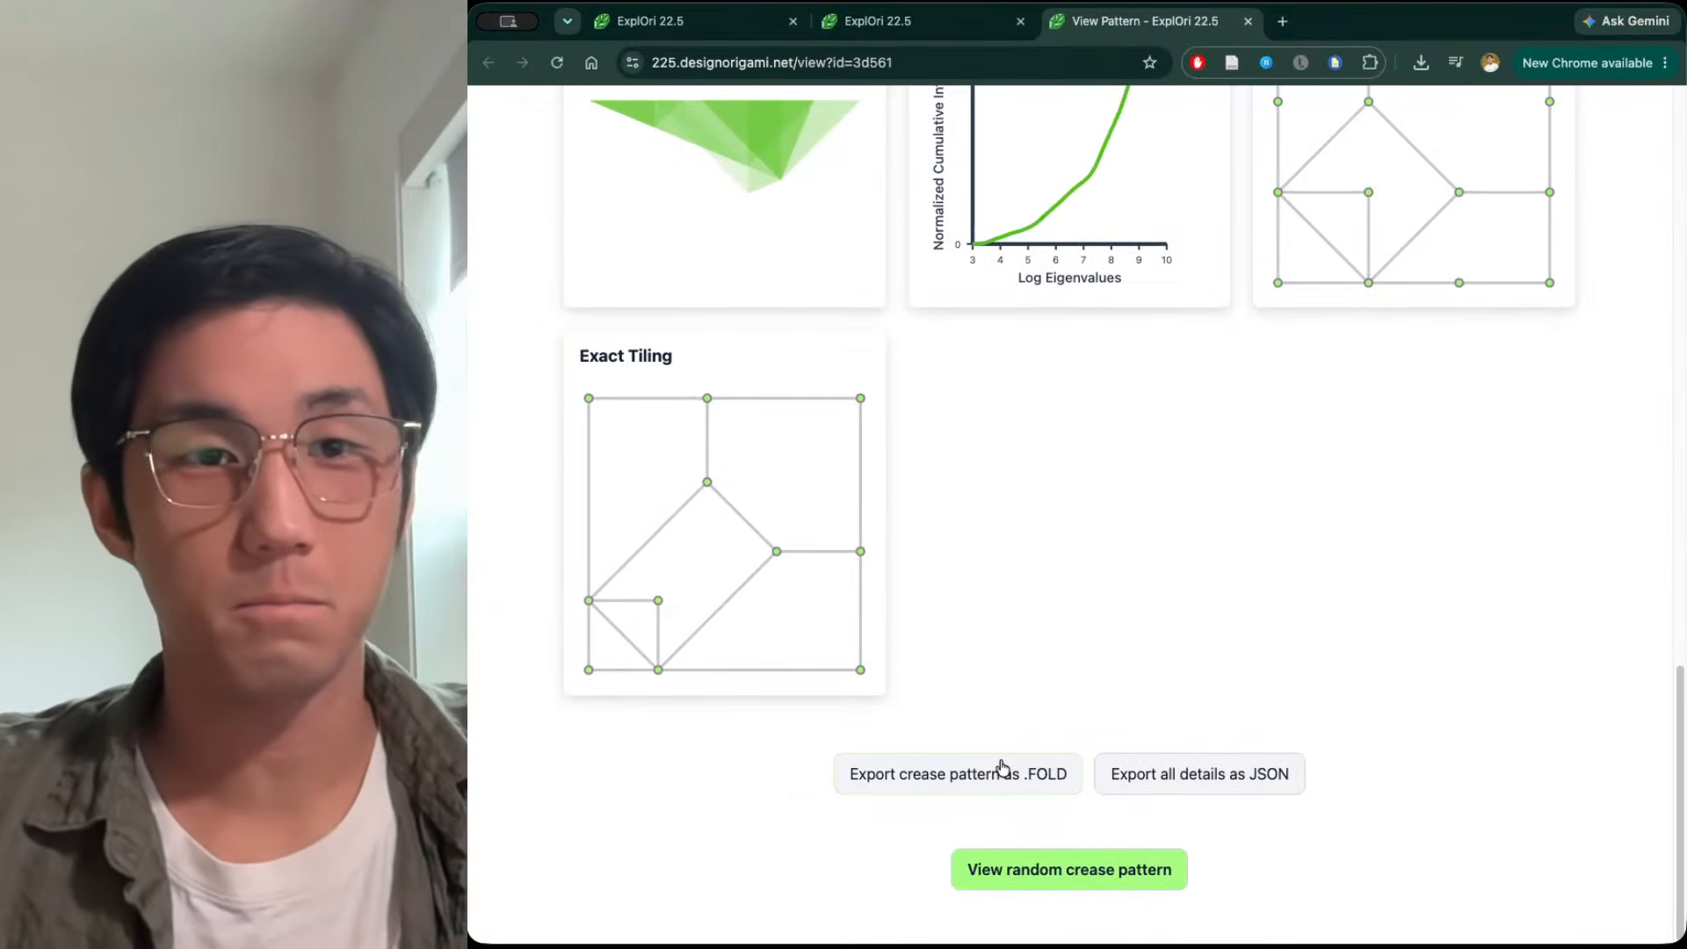
scroll(1016, 669, "up", 20)
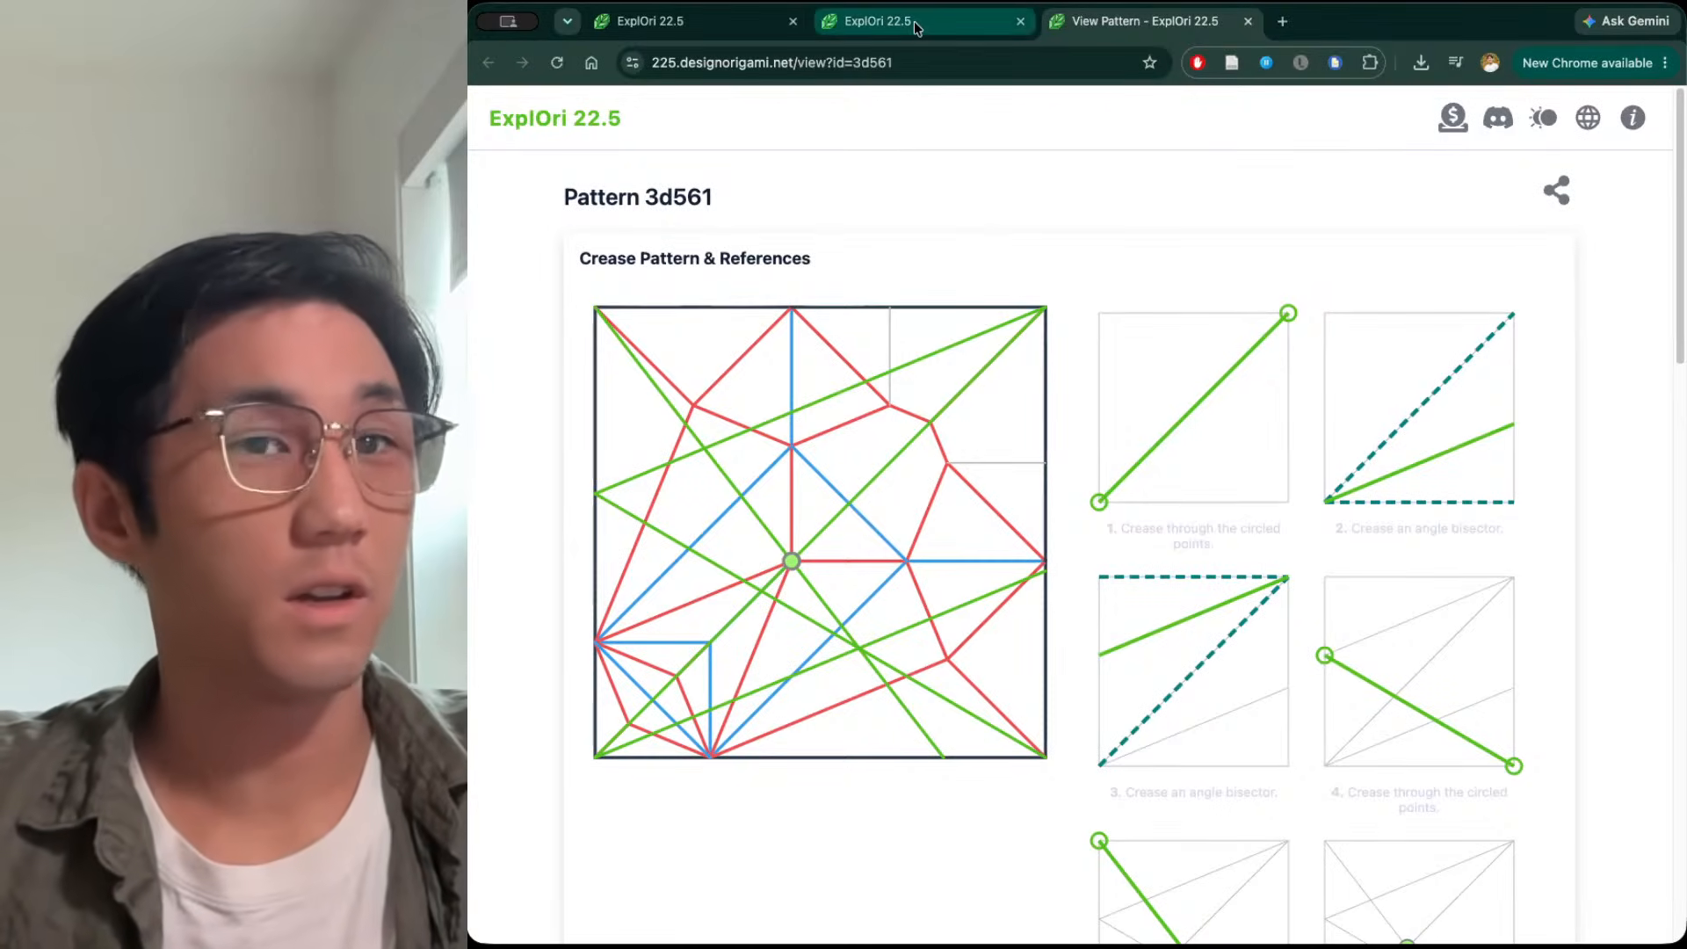
Back in the search results, load the tree of 3d.561 into the editor as a neighbor search, run it and browse the matches
left_click(916, 13)
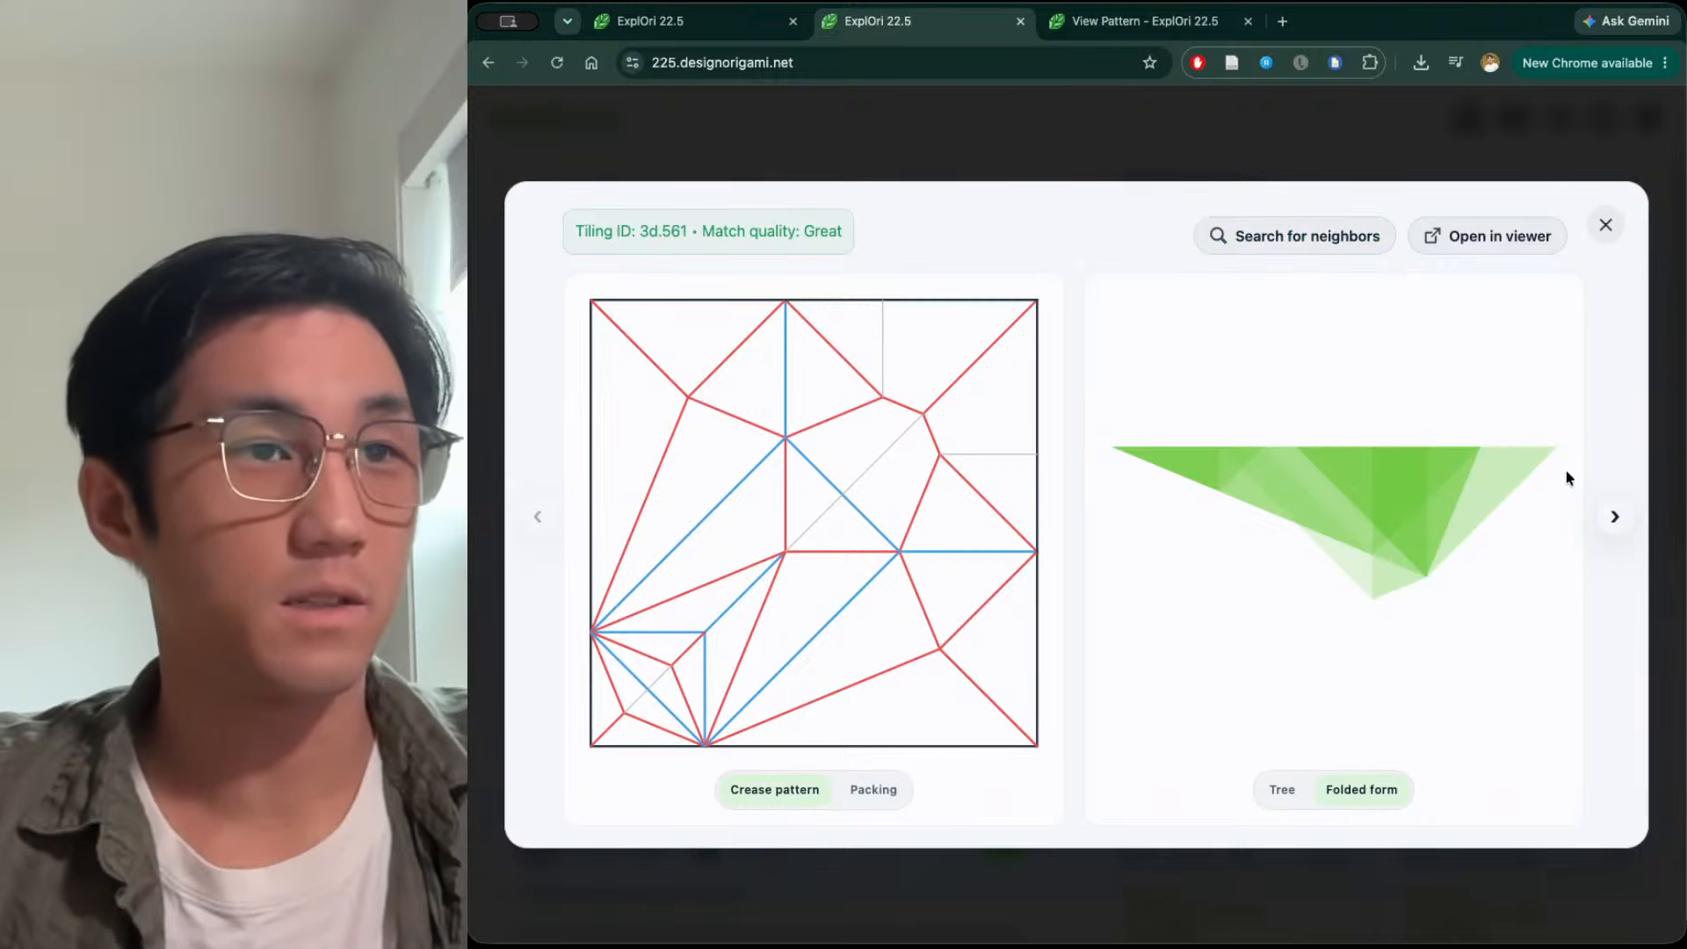
left_click(1283, 788)
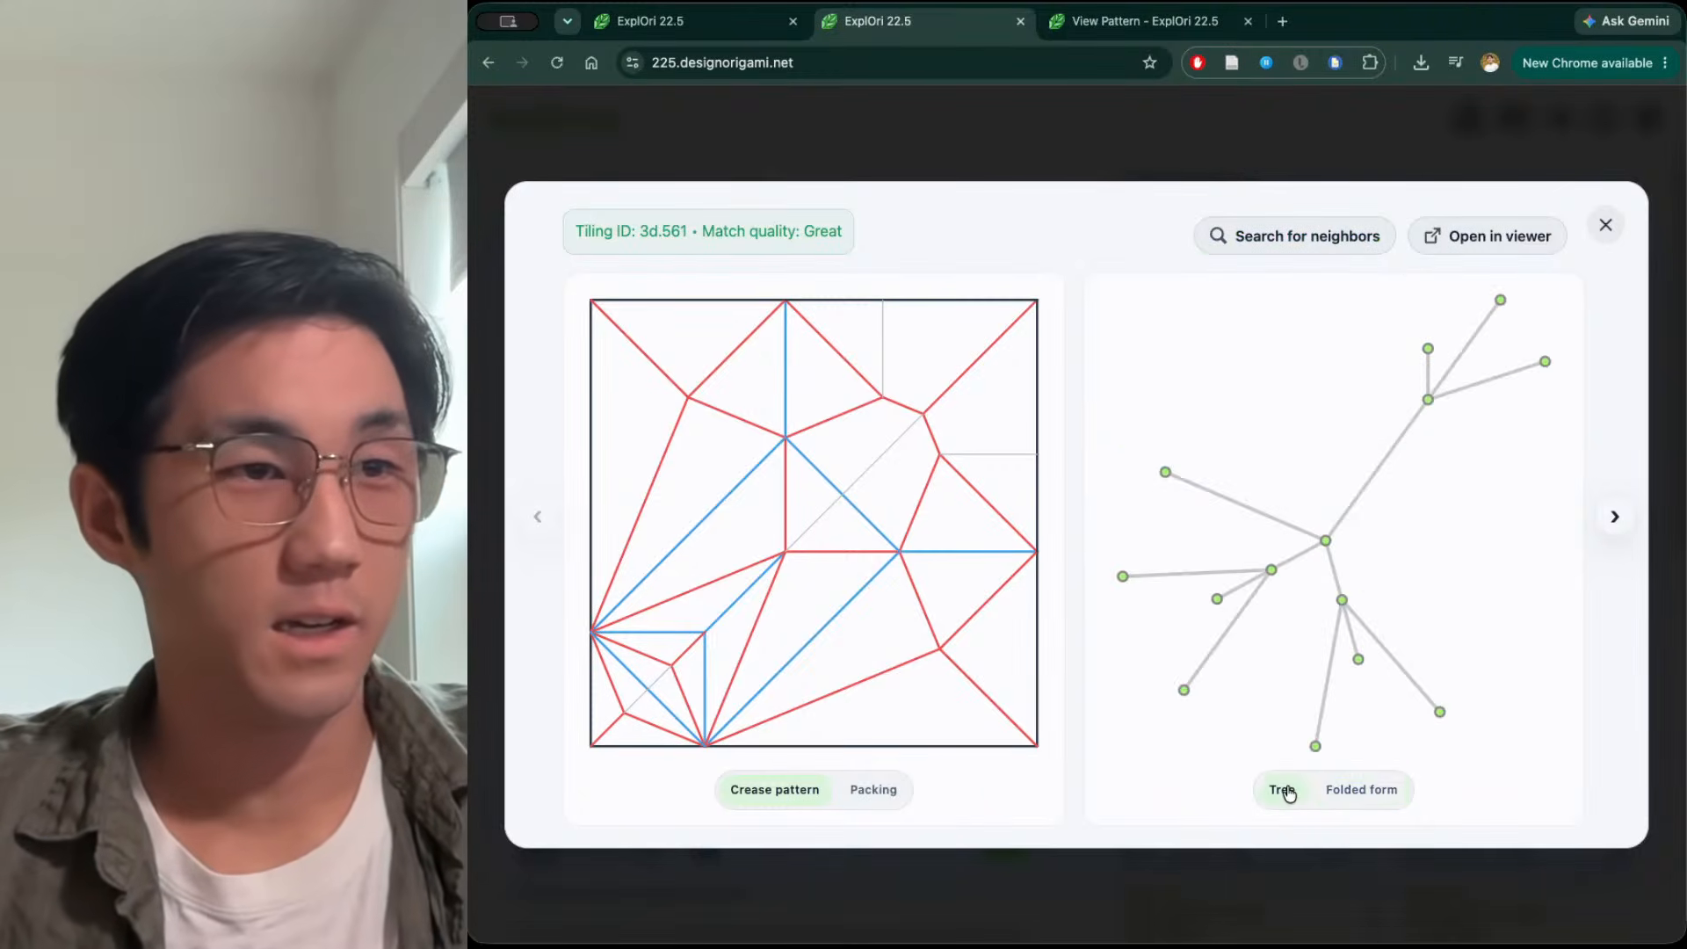
left_click(1310, 252)
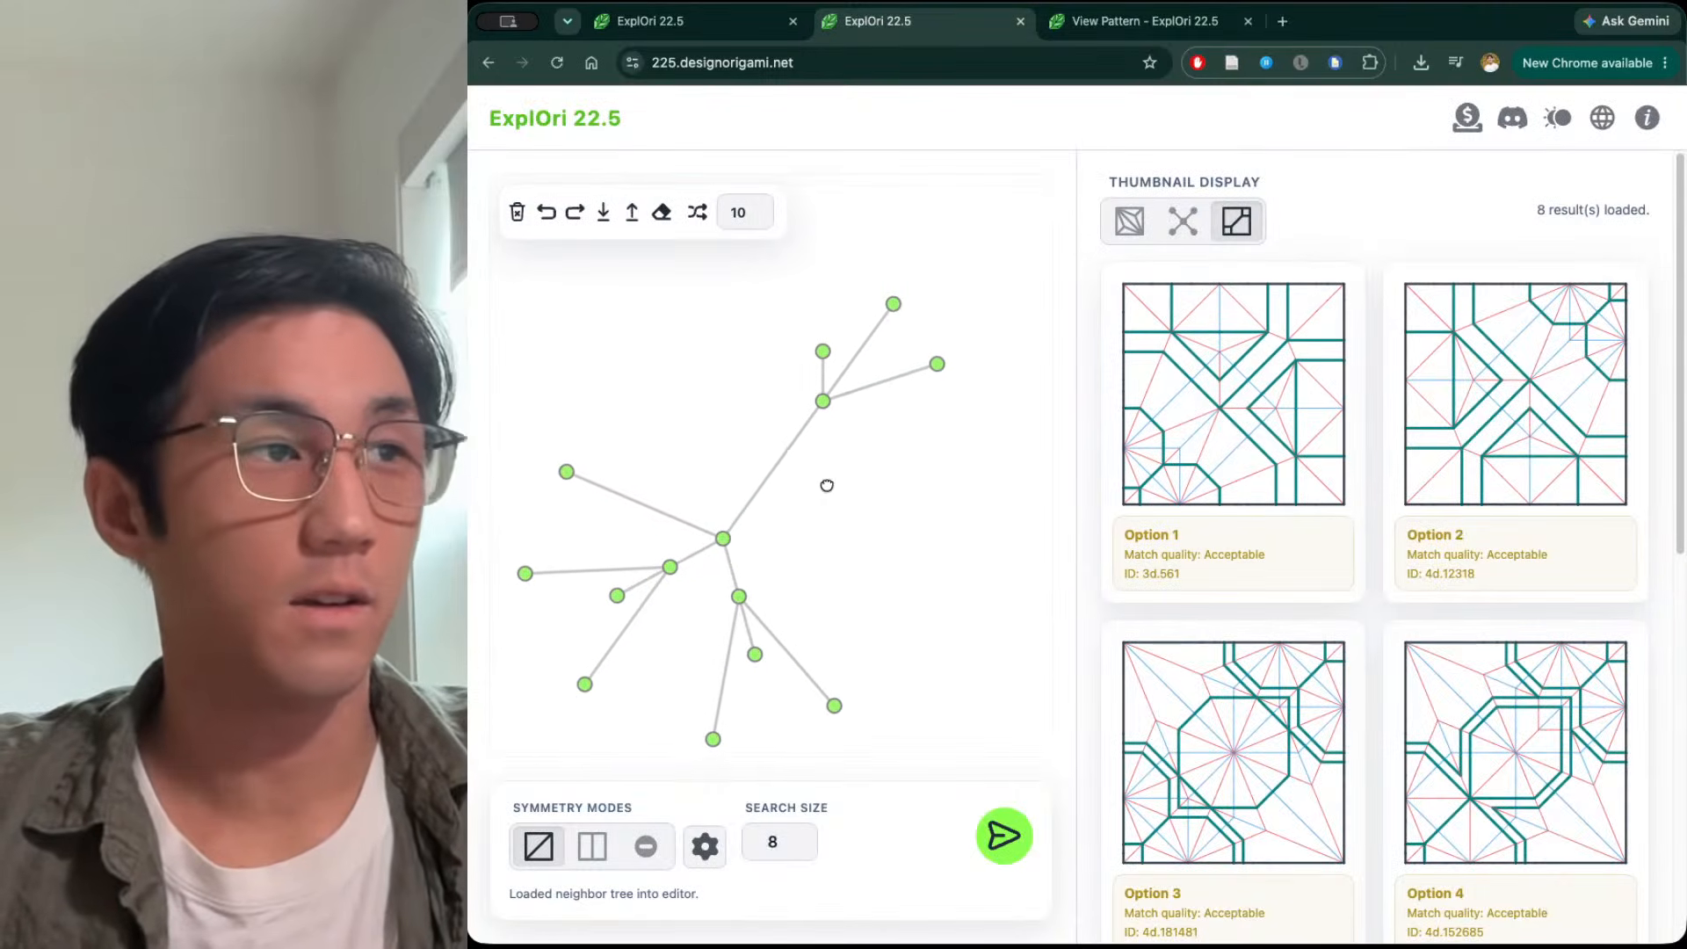
left_click(1005, 833)
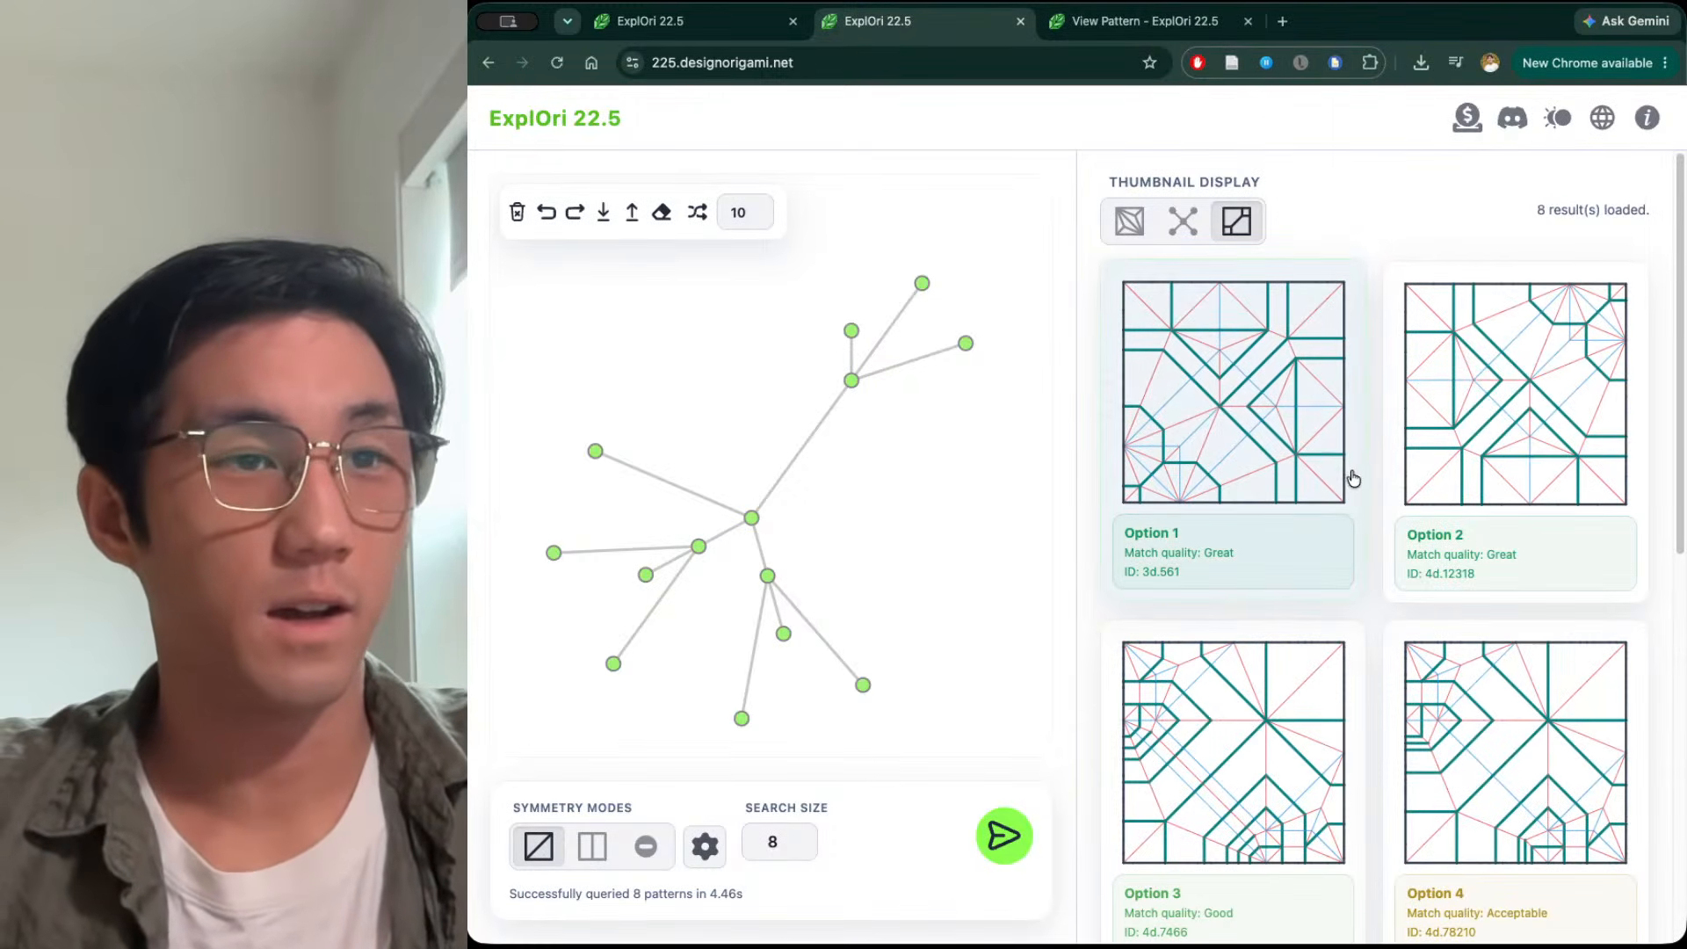
scroll(1350, 480, "down", 6)
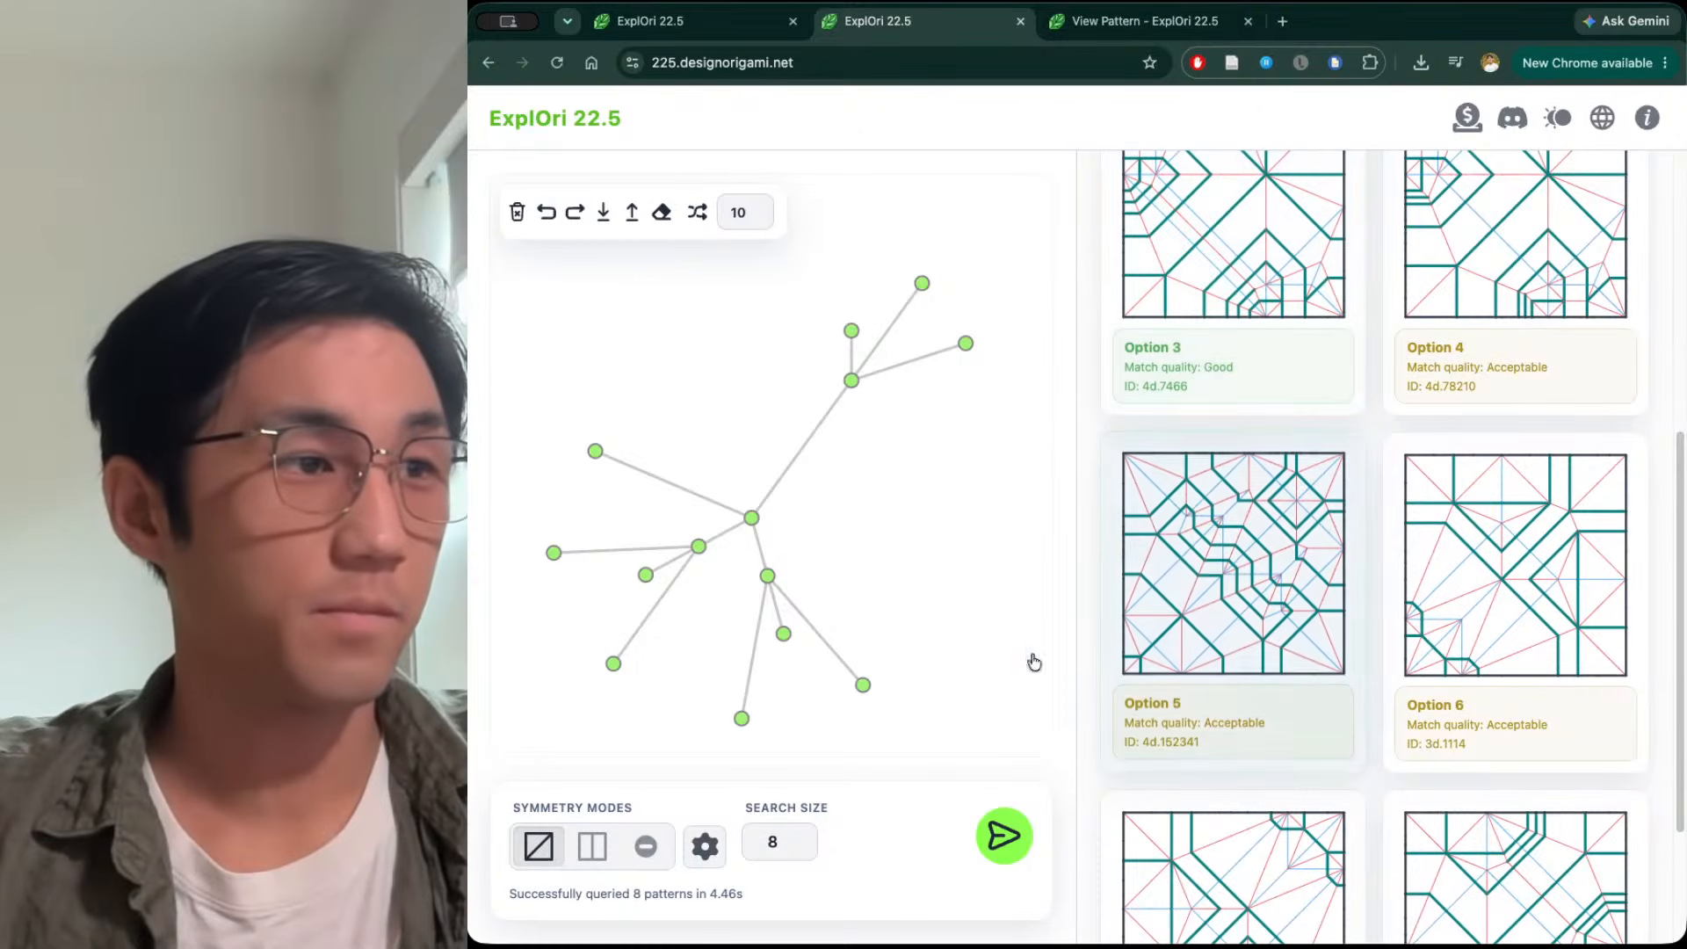
In the advanced settings, clear symmetry type d for topology complexities 2, 3, 4 and 5
left_click(705, 846)
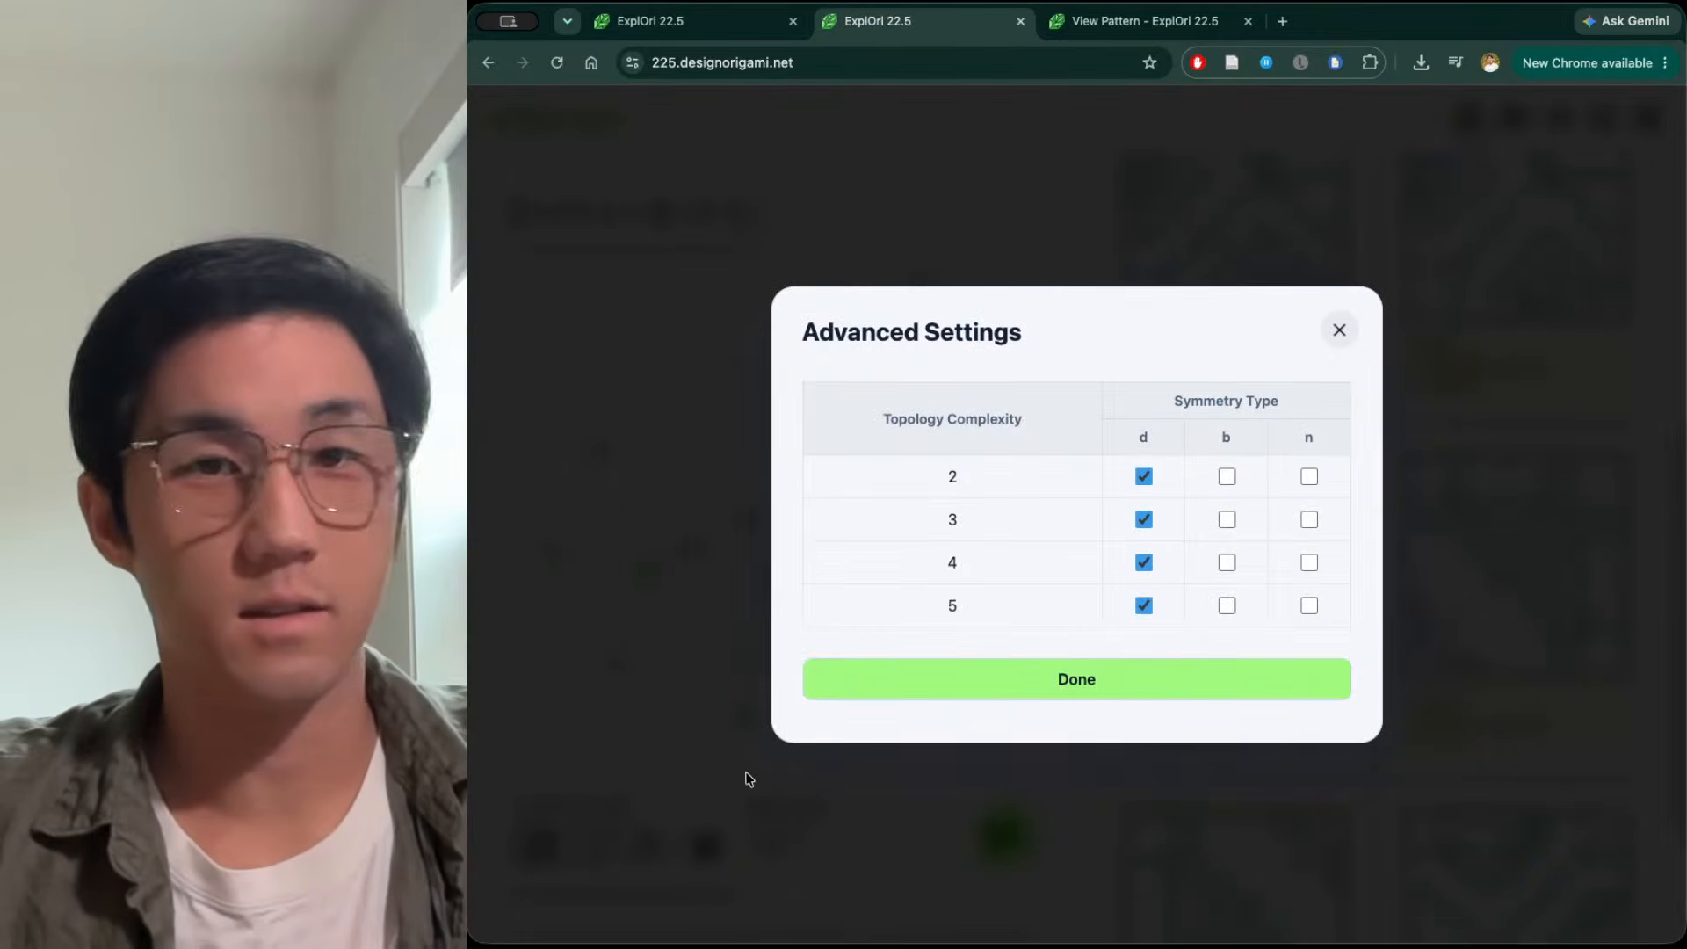
left_click(1143, 607)
left_click(1142, 565)
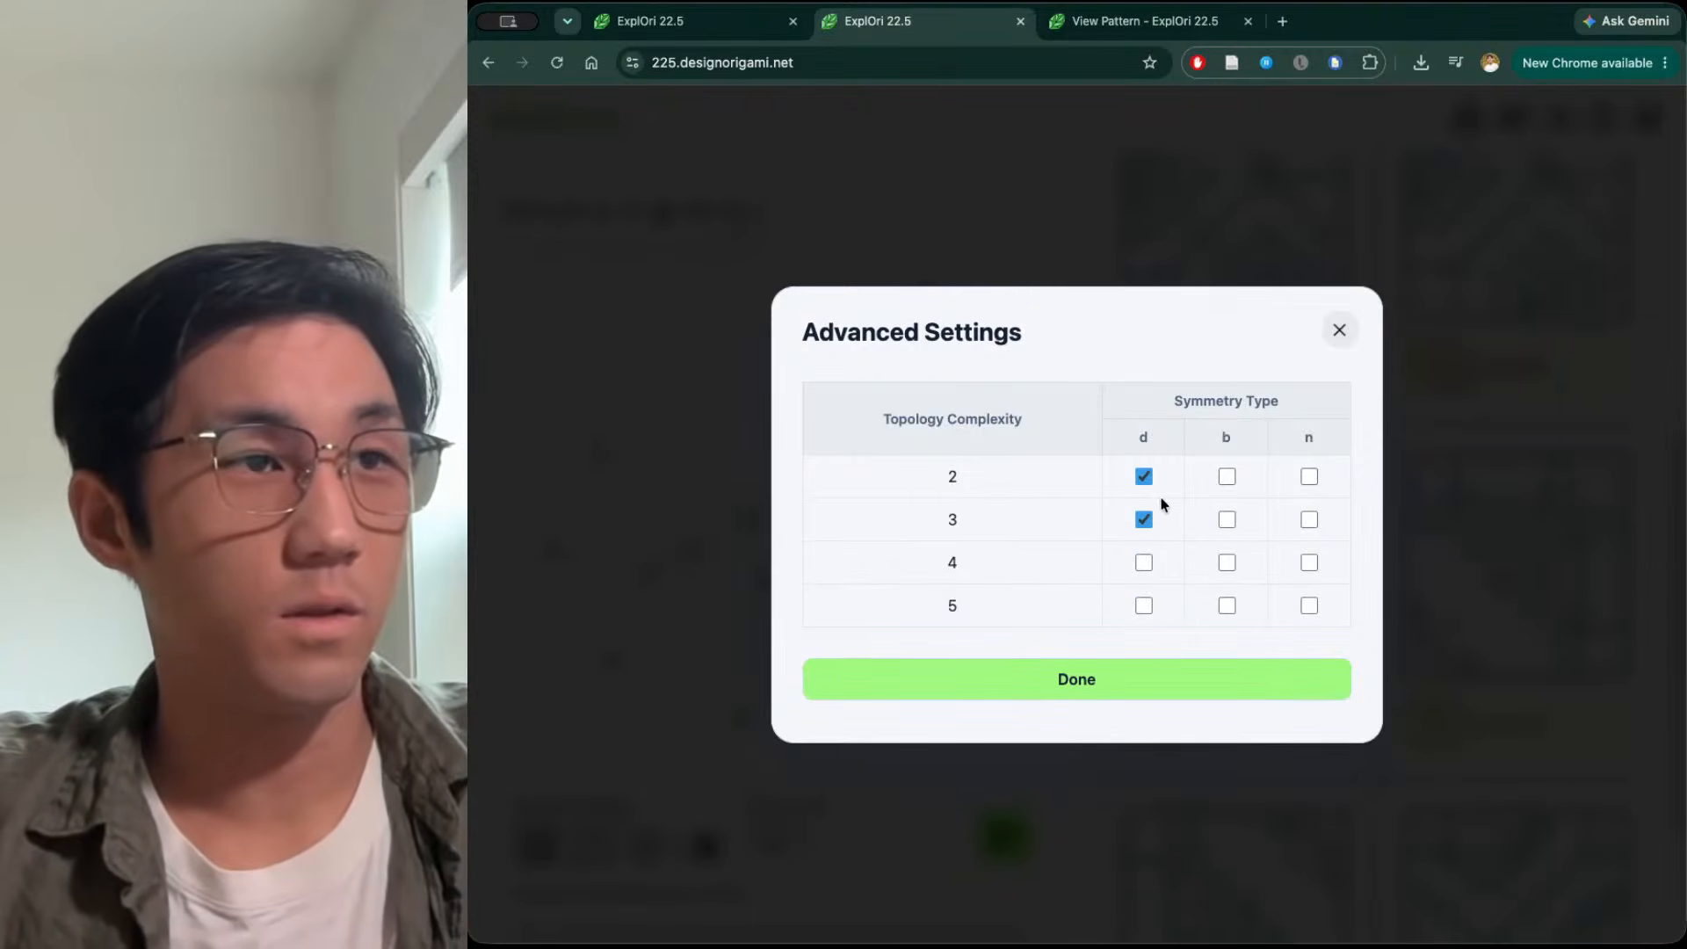
left_click(1144, 526)
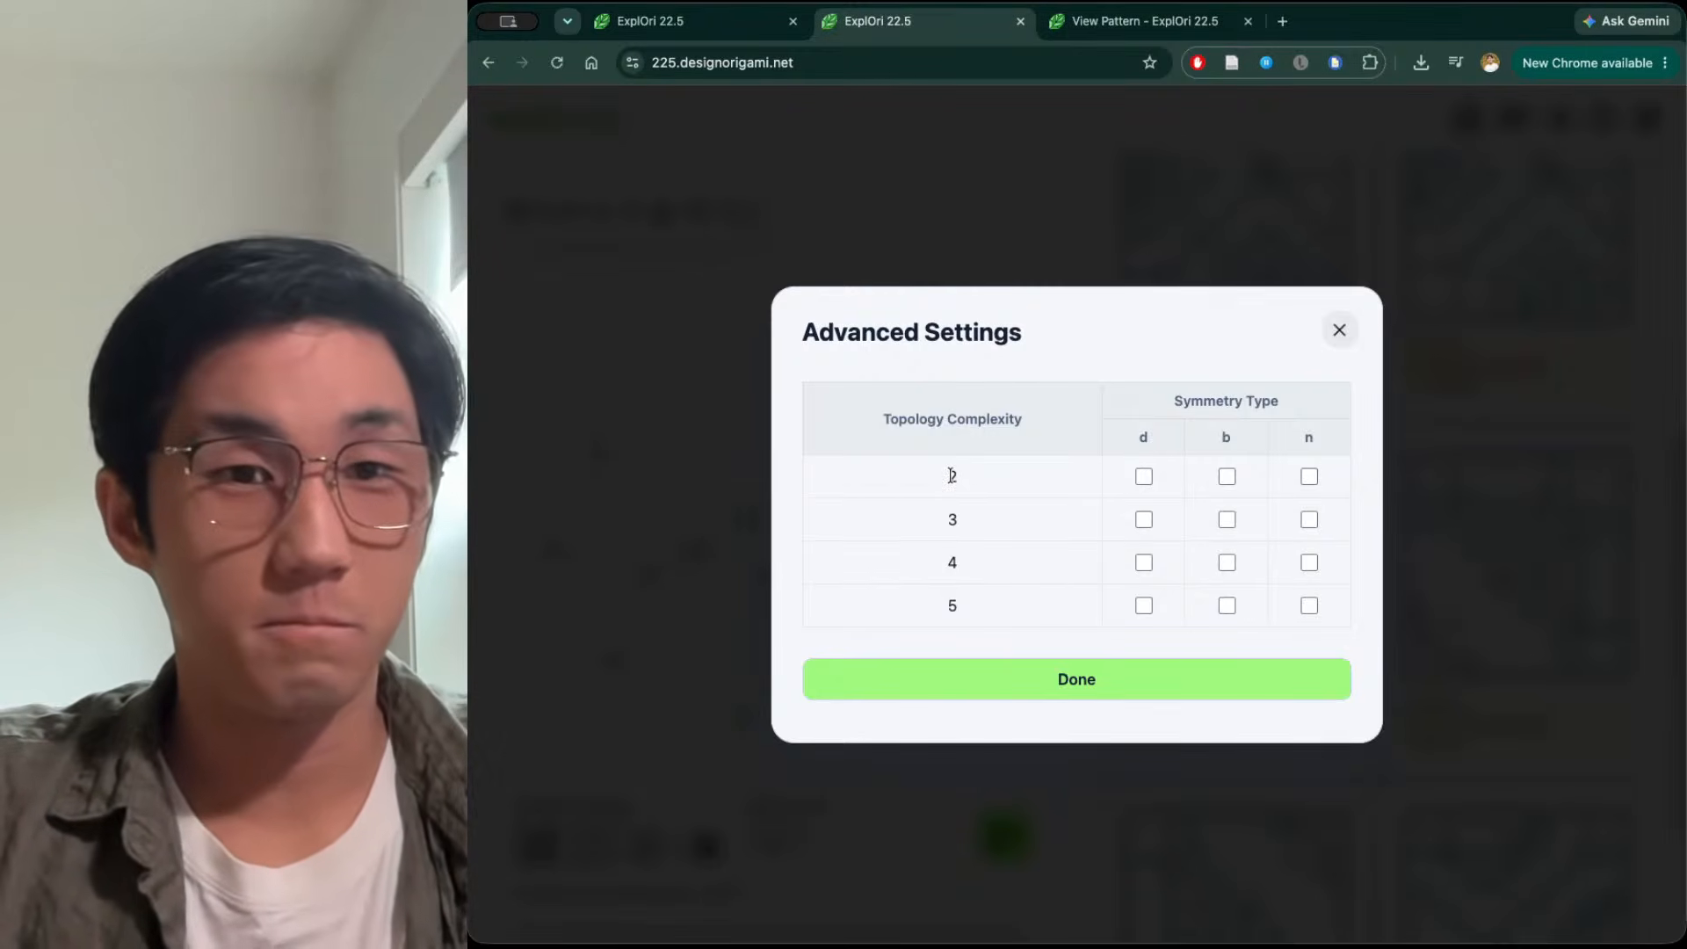
left_click_drag(952, 476, 958, 567)
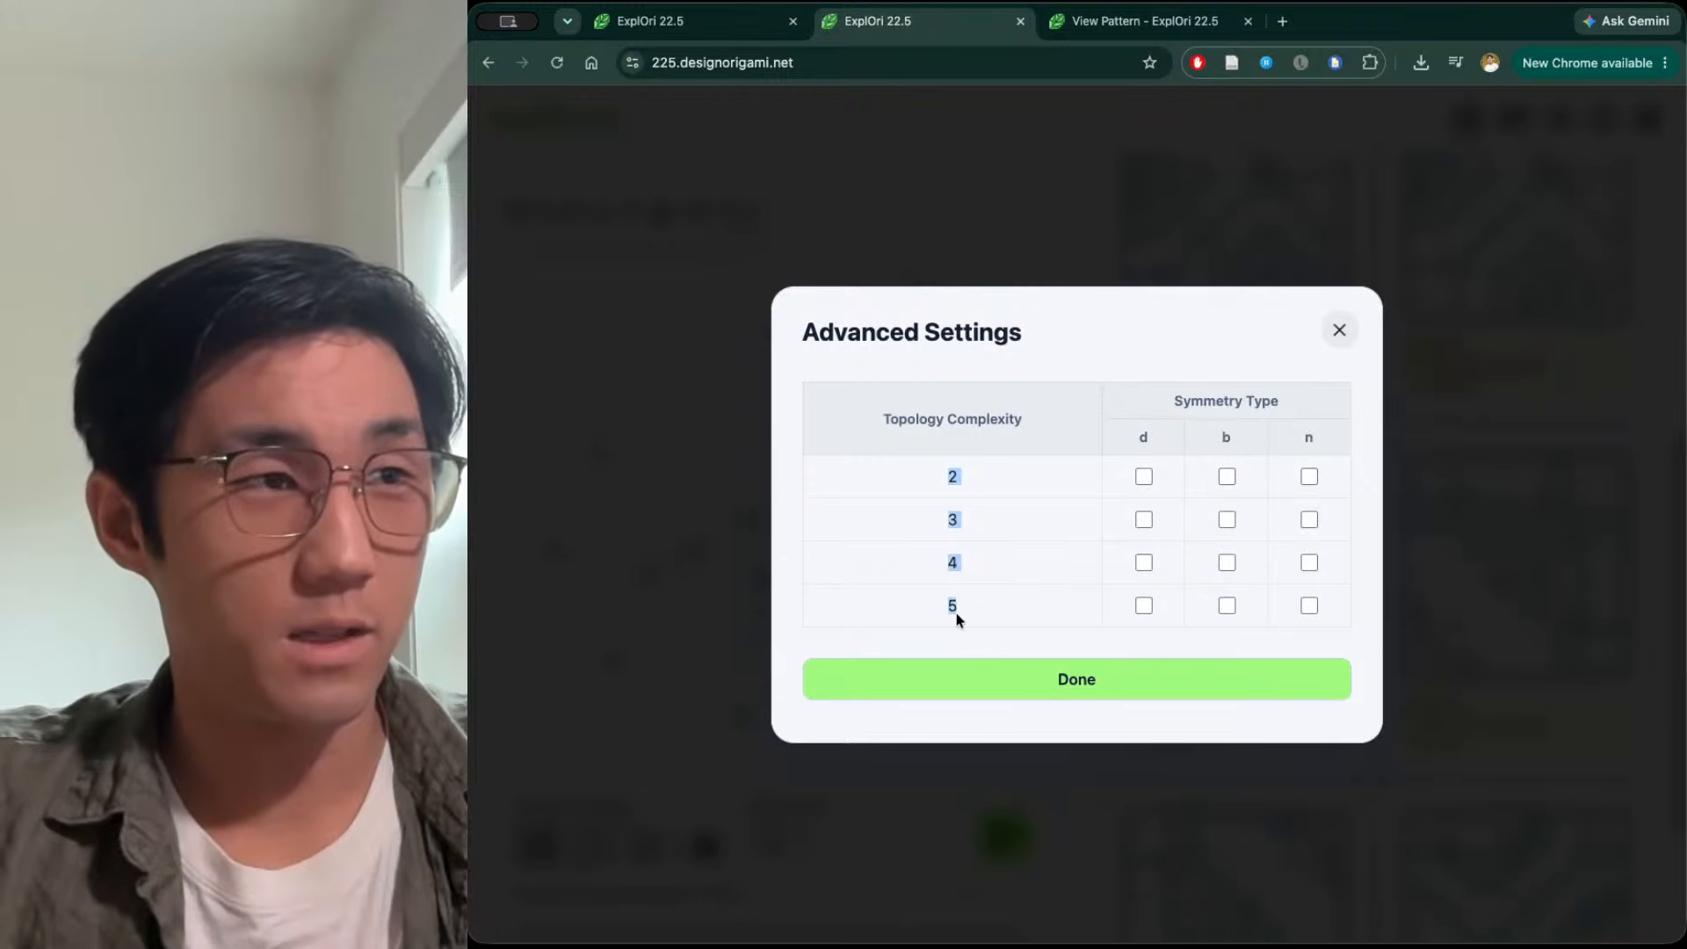
left_click(966, 533)
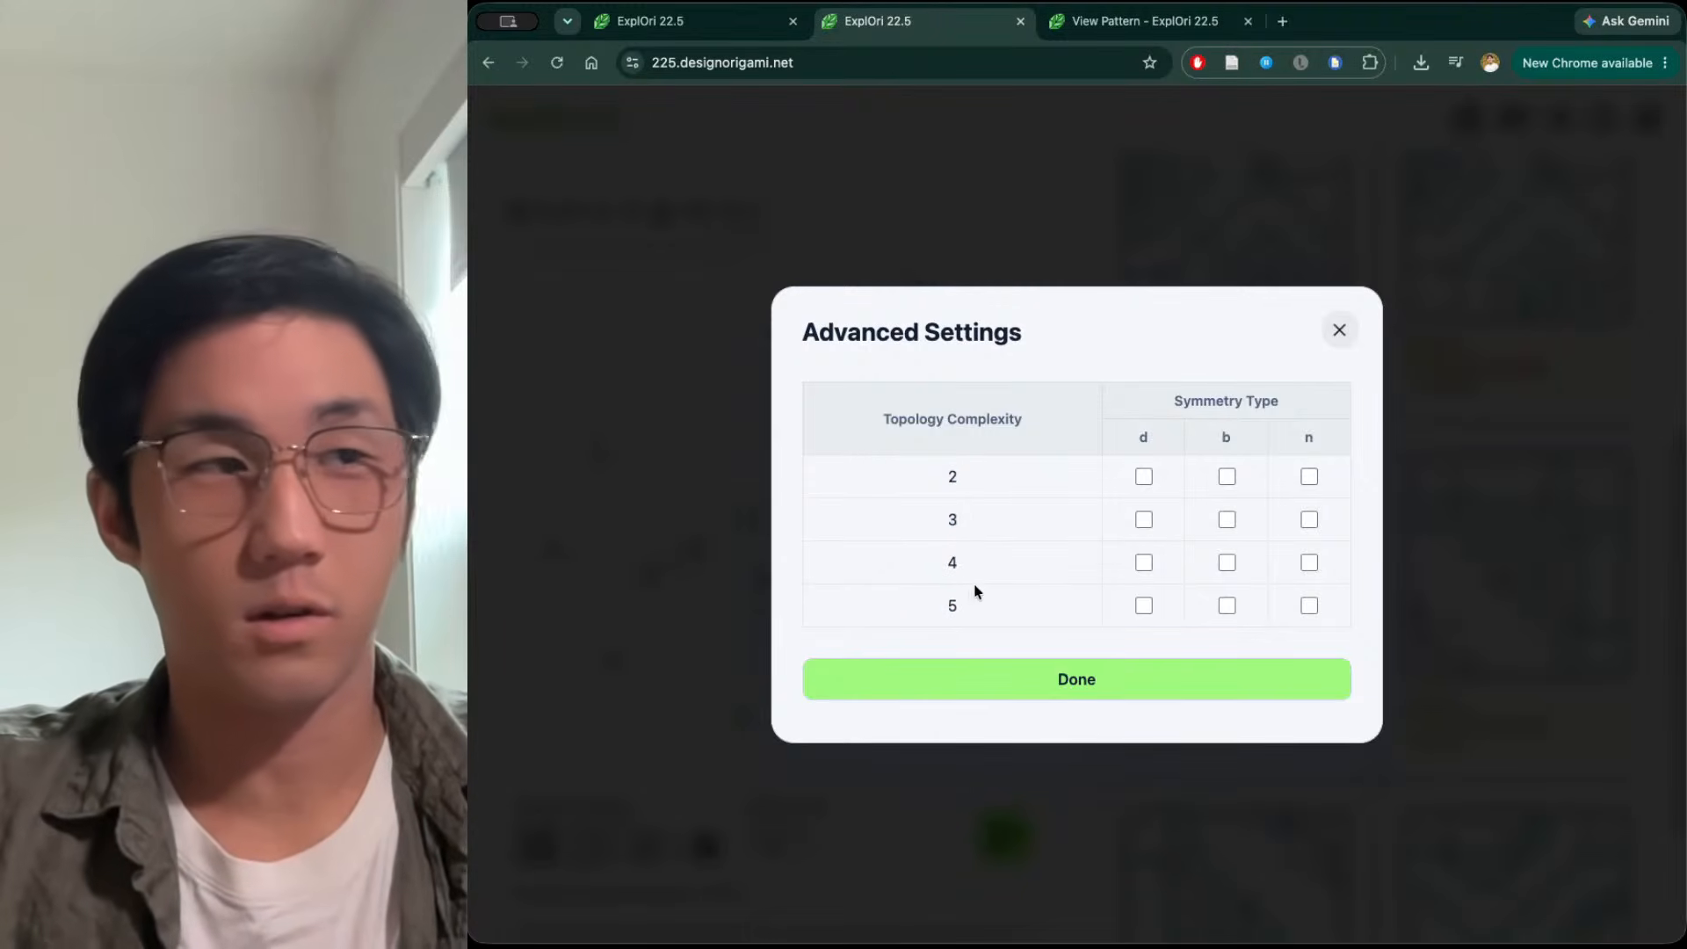
Enable symmetry type d for topology complexity 5, accept the settings and search again with the same tree
left_click(1142, 608)
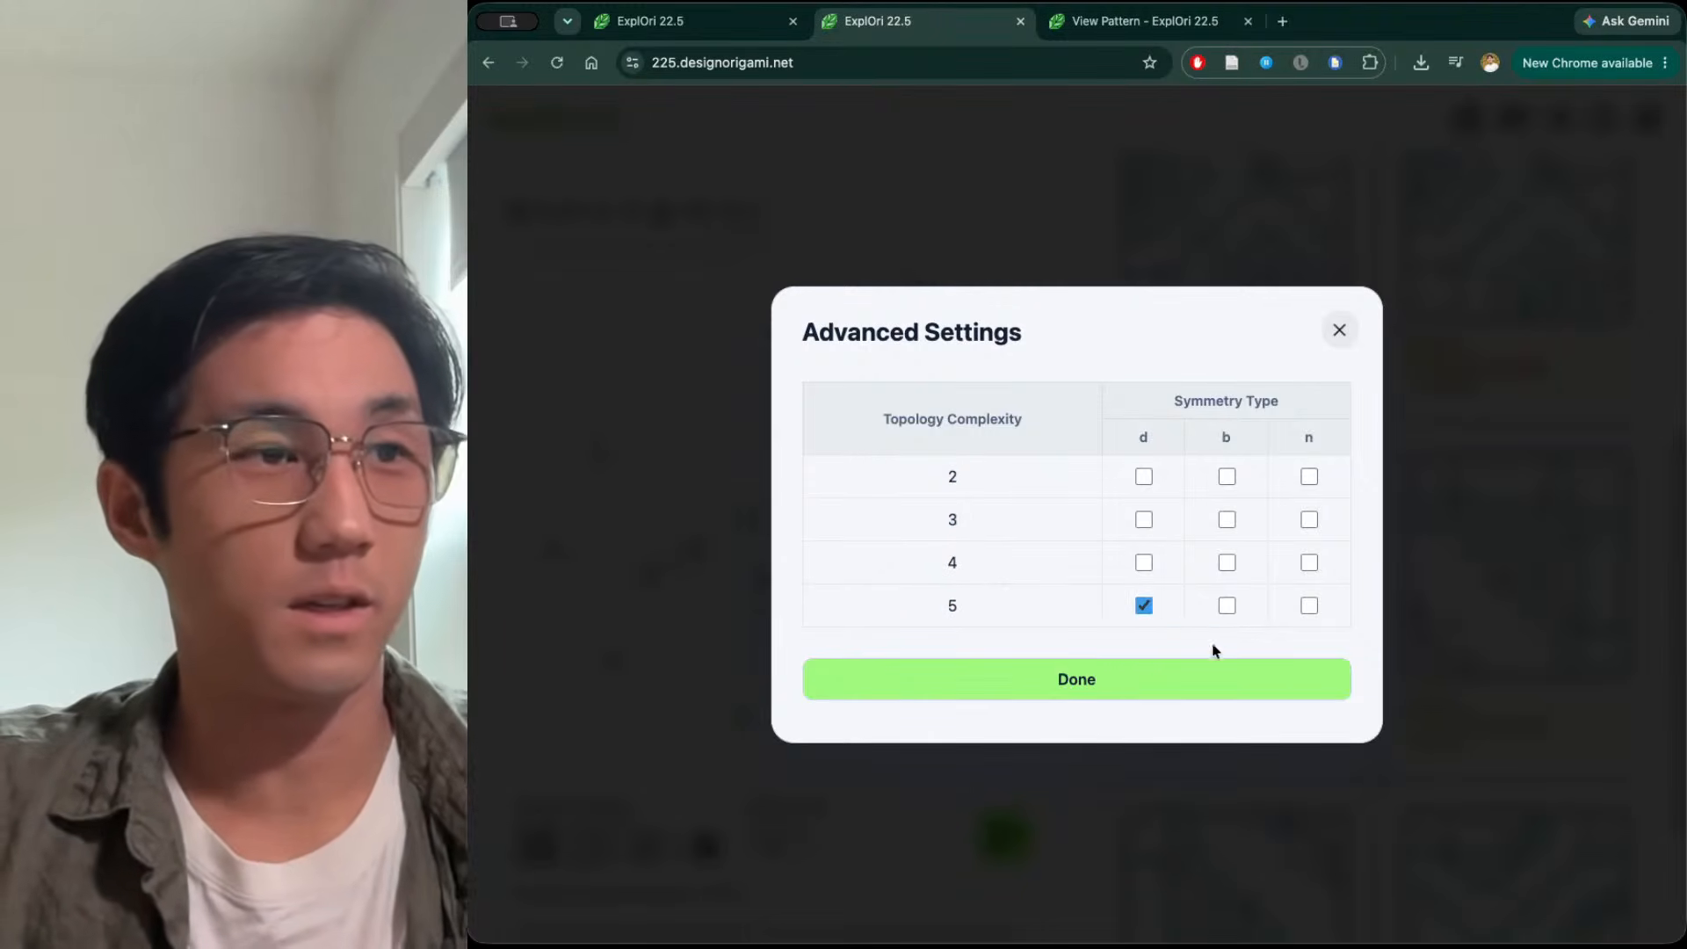
left_click(1213, 677)
left_click(1005, 835)
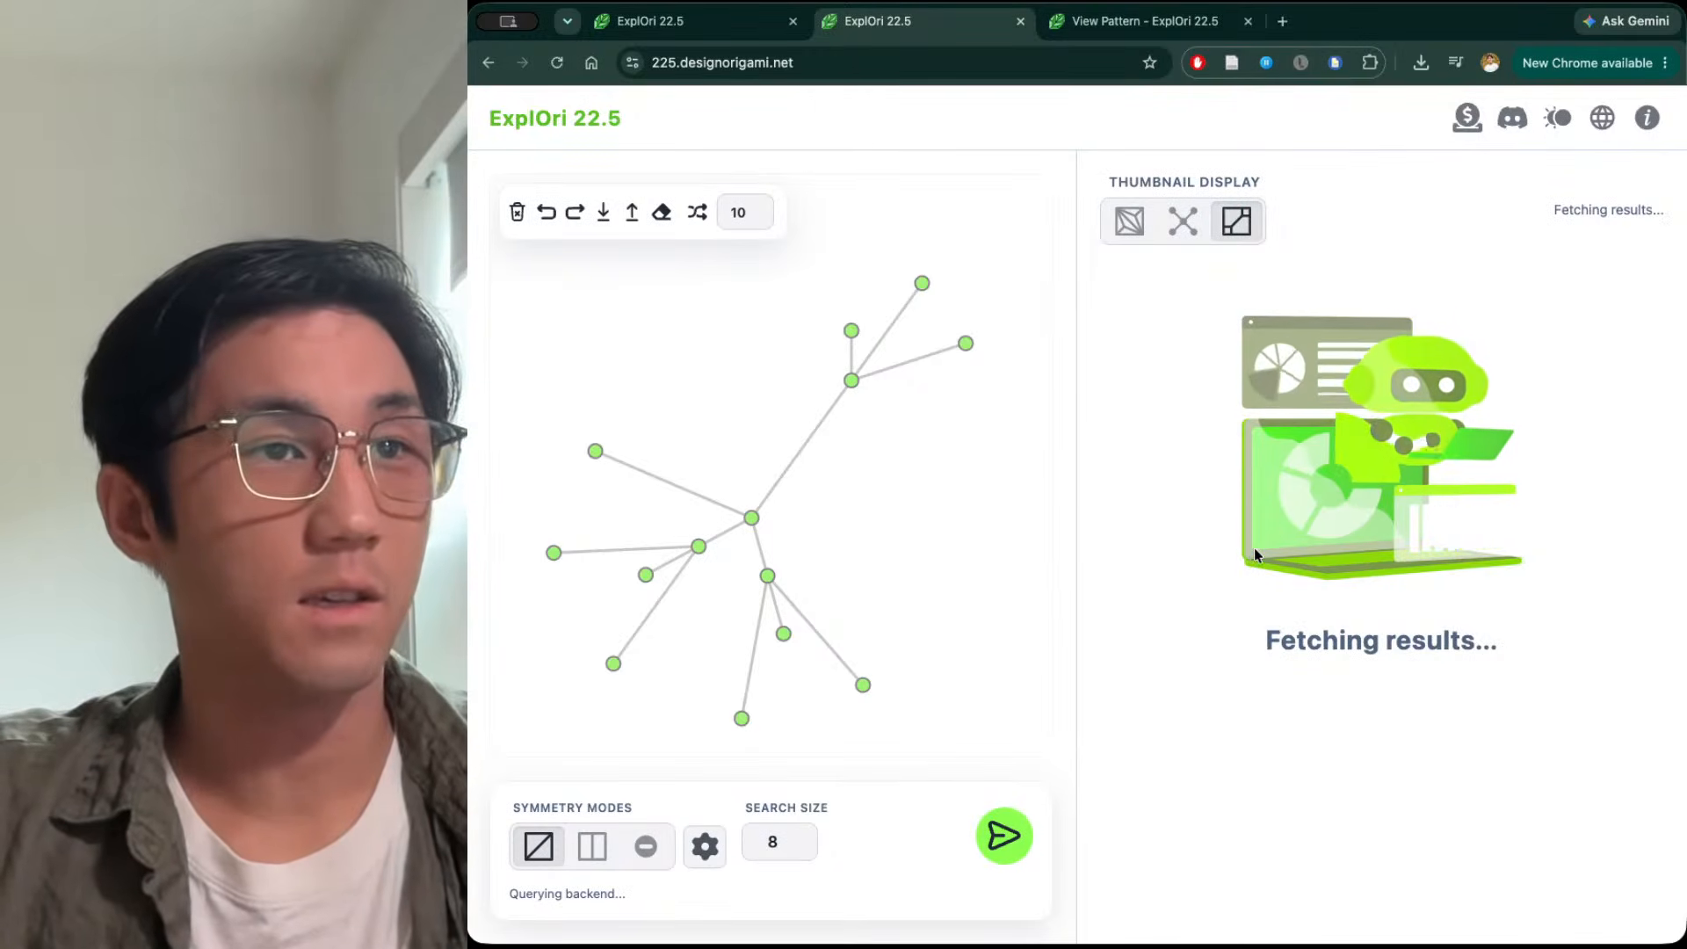
In the advanced settings, enable symmetry types d, b and n for complexity 2, clear d for complexity 5, and close the dialog
left_click(706, 846)
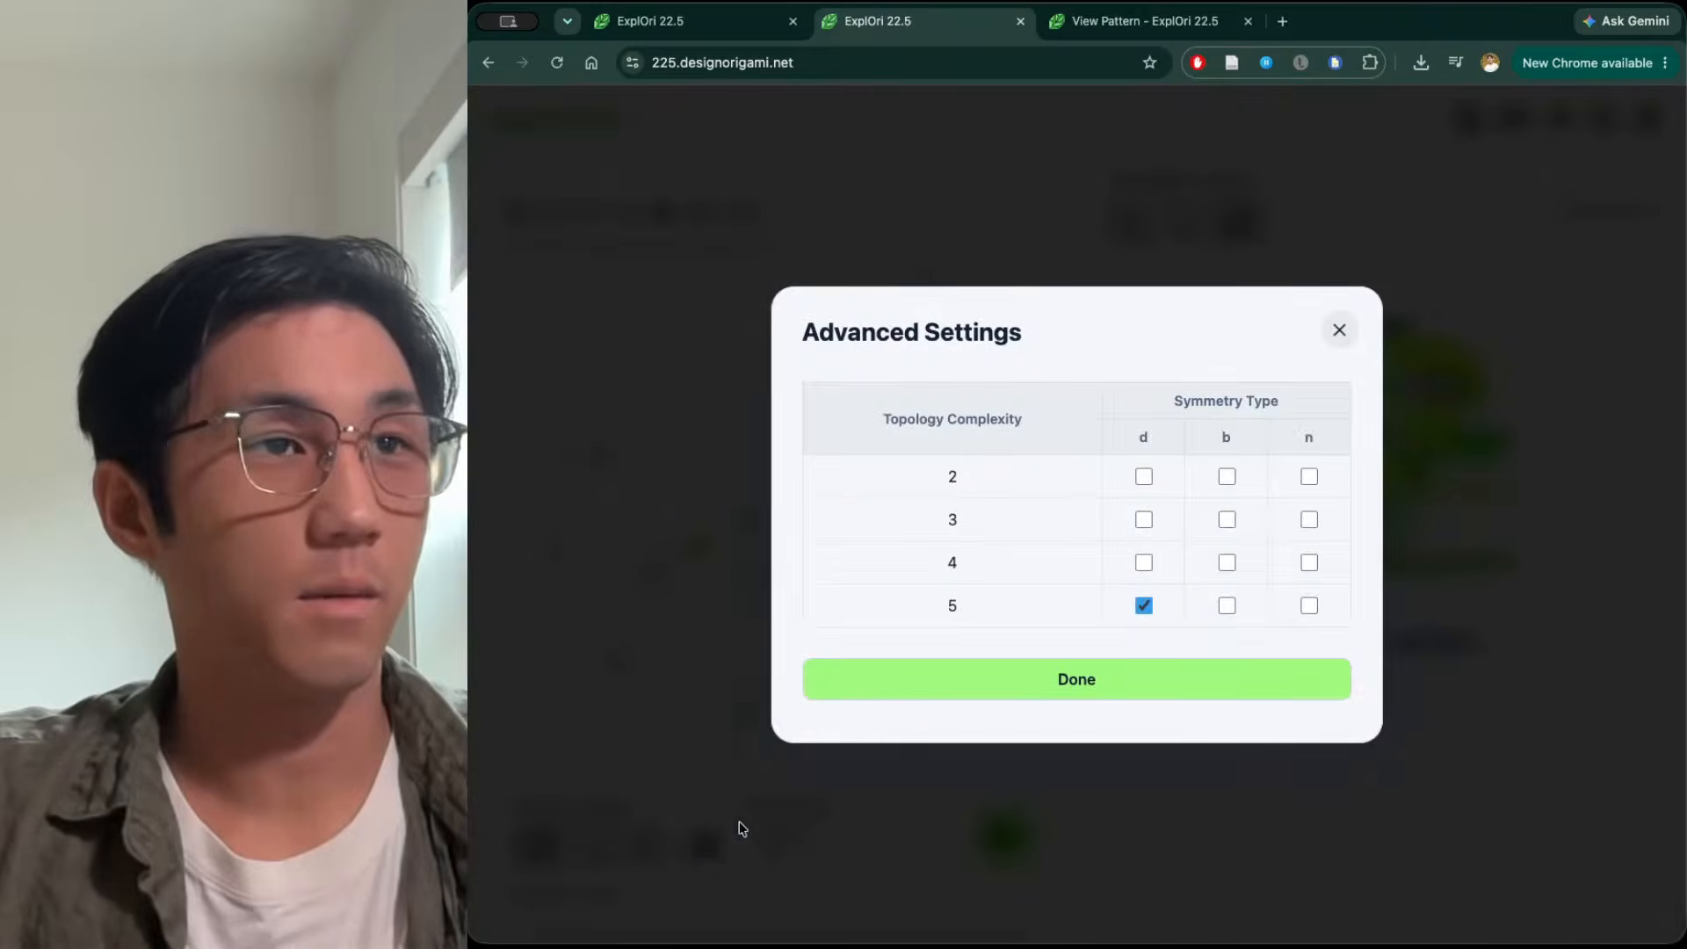
left_click(1144, 477)
left_click(1227, 477)
left_click(1310, 477)
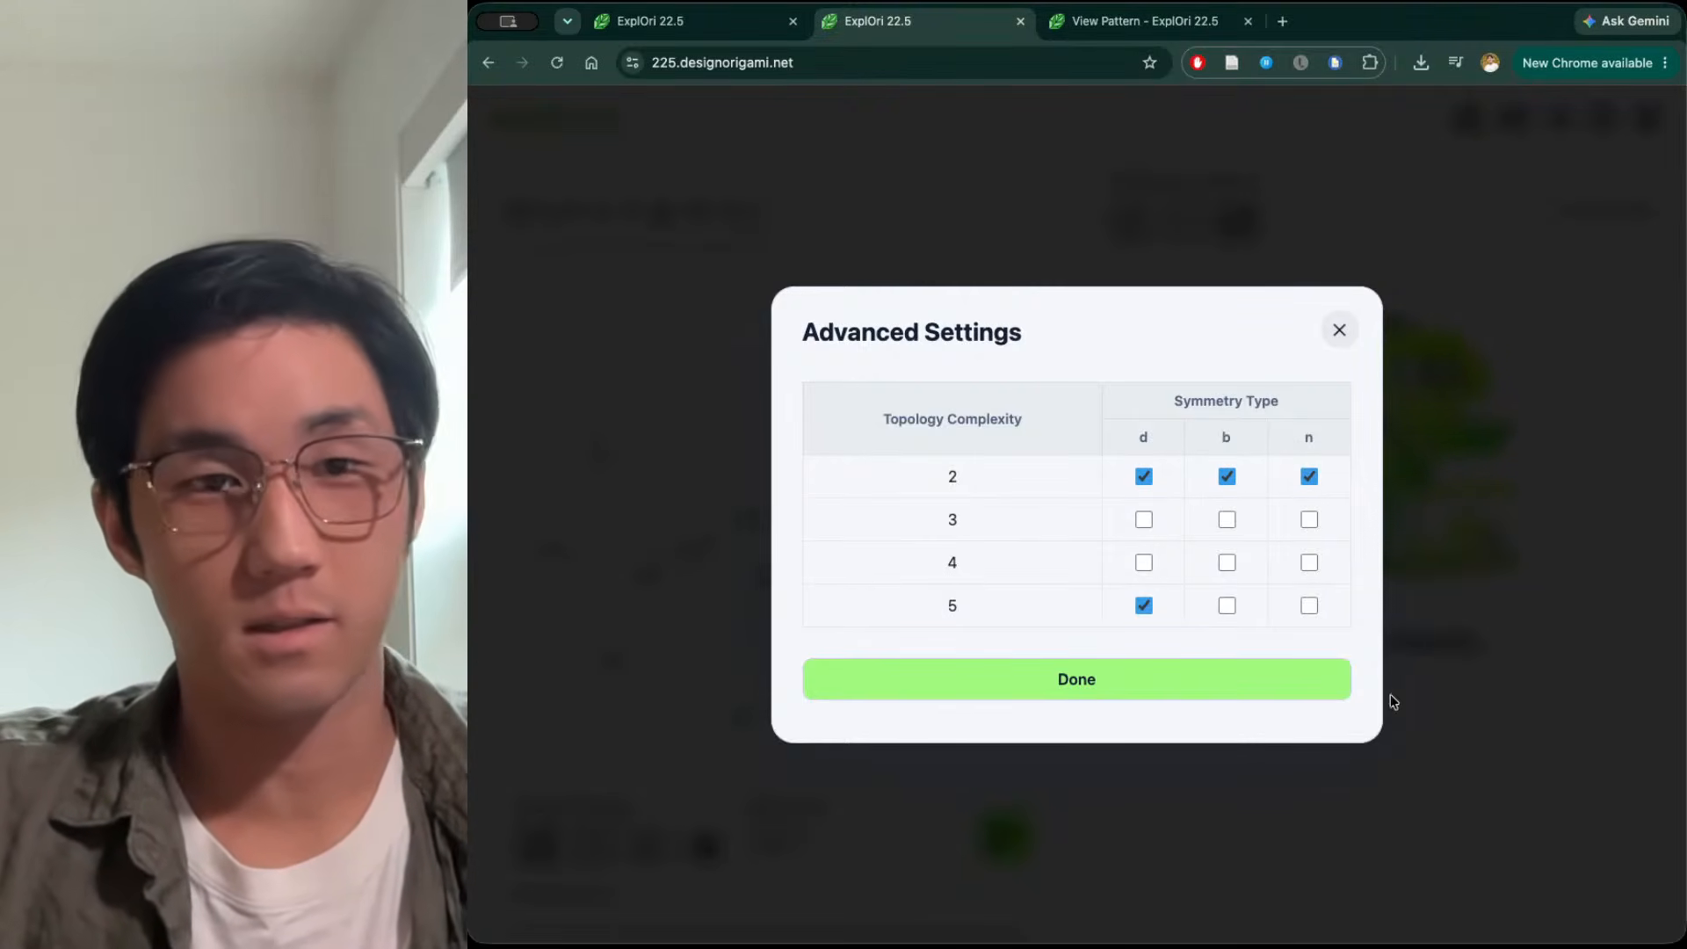
left_click(1144, 605)
left_click(1337, 335)
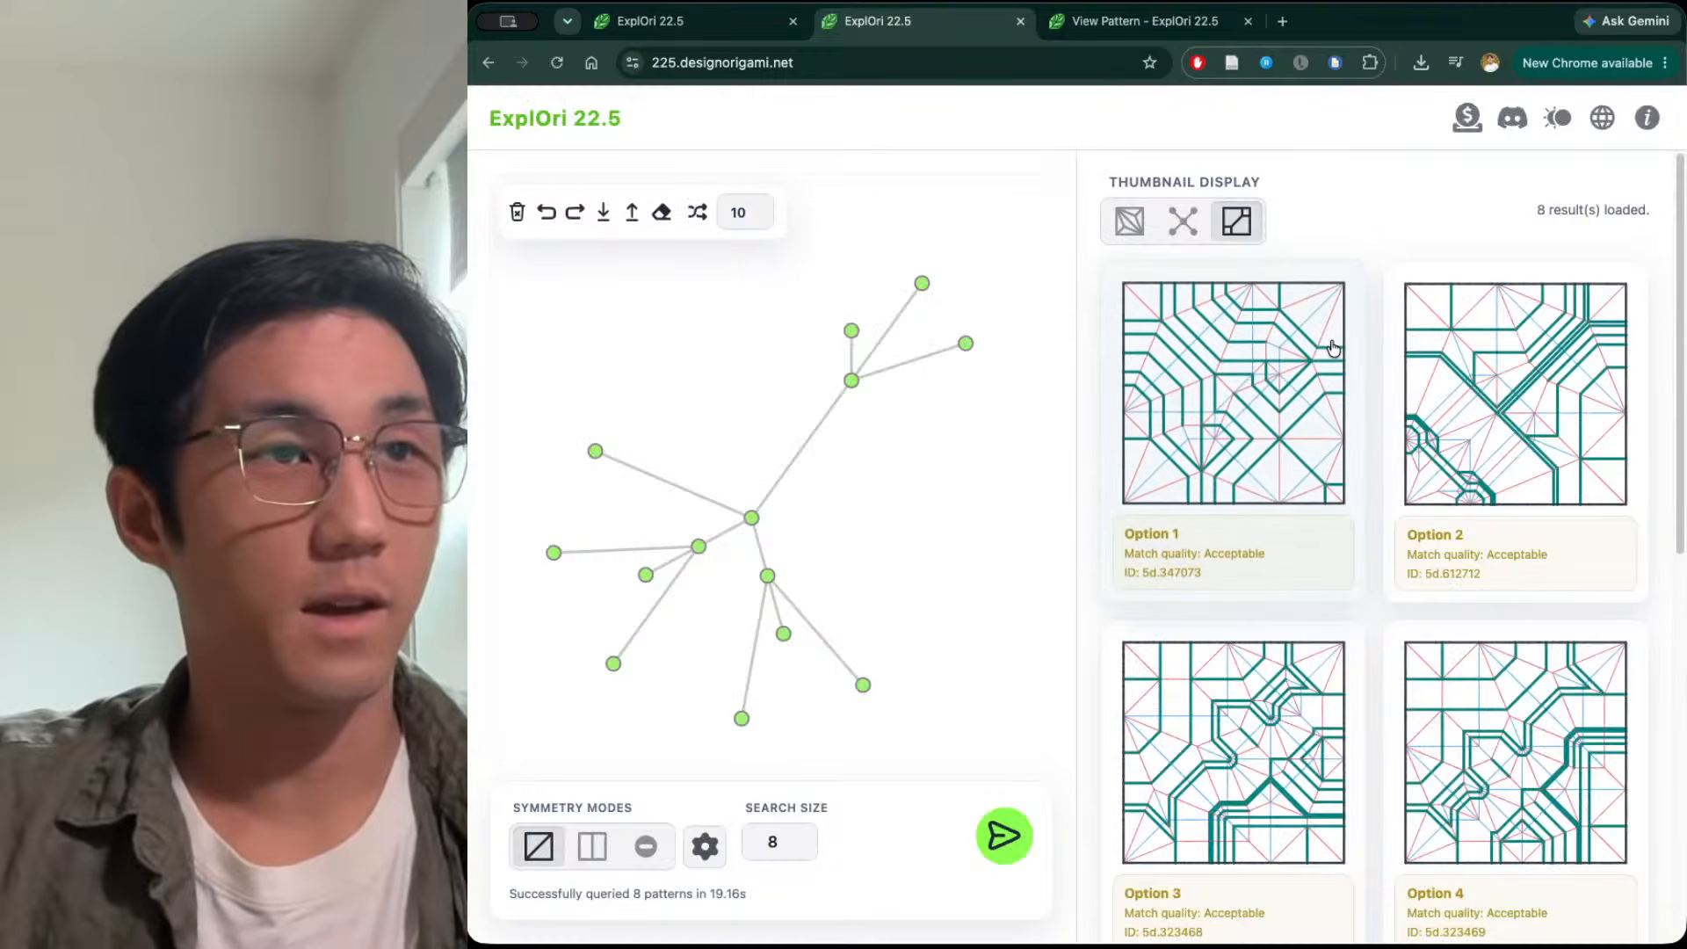
View the crease pattern and tree details of search results 5d.323468 and 5d.328149, closing each one
left_click(1261, 701)
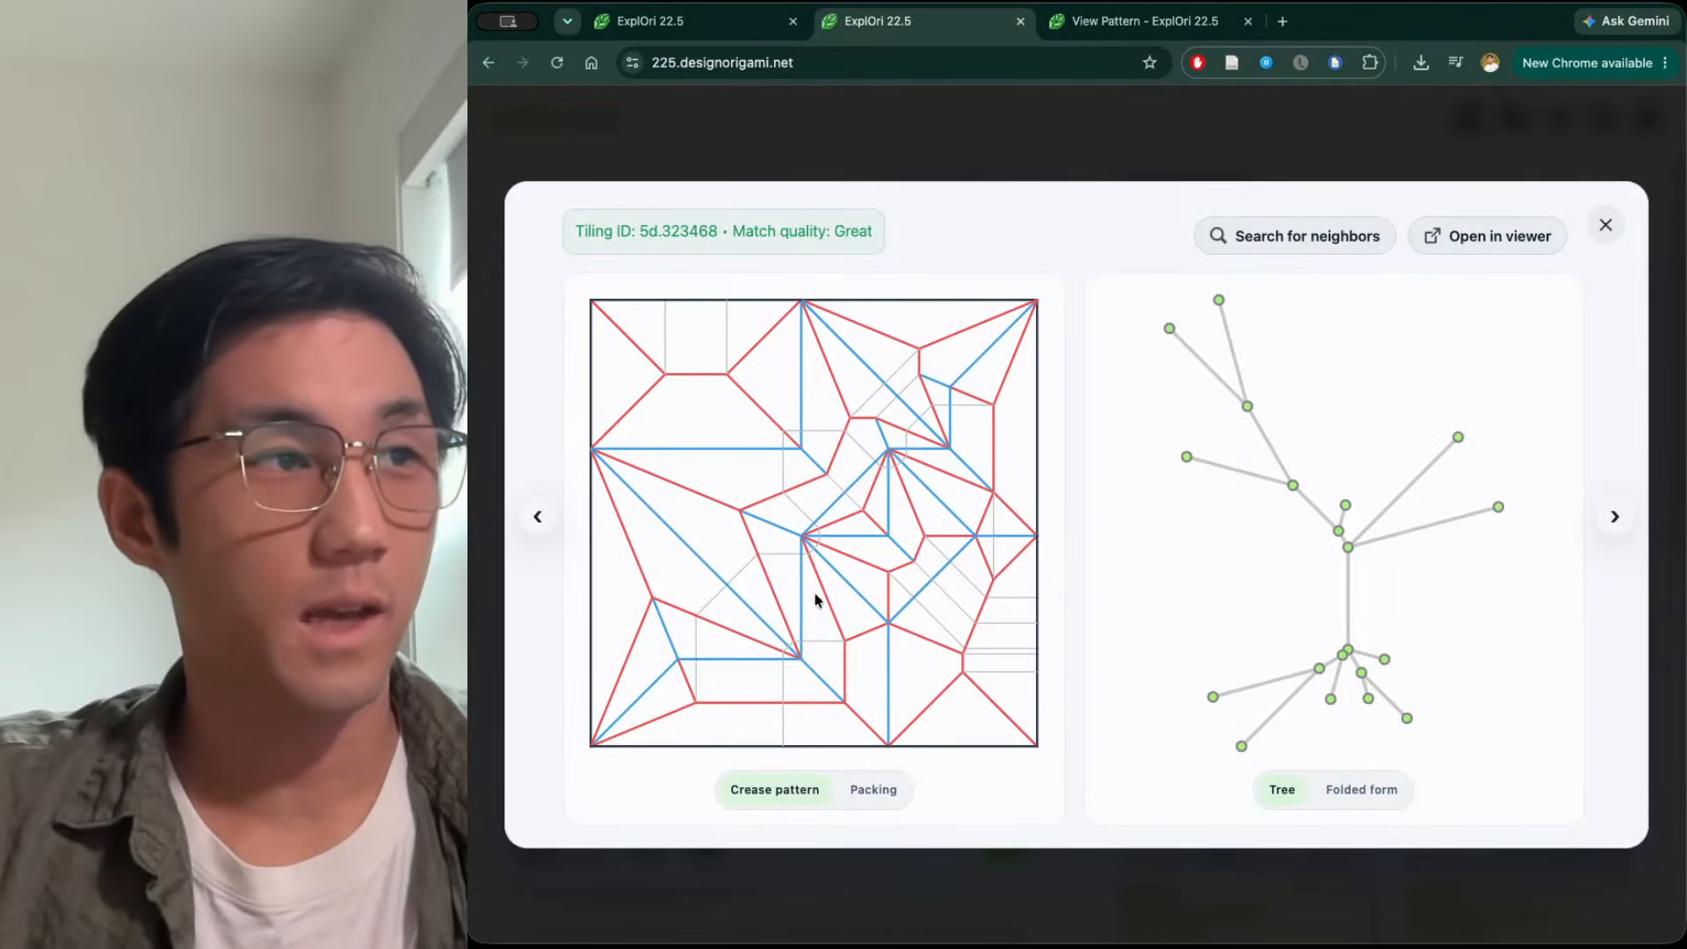
left_click(1605, 225)
scroll(1358, 559, "down", 5)
left_click(1263, 653)
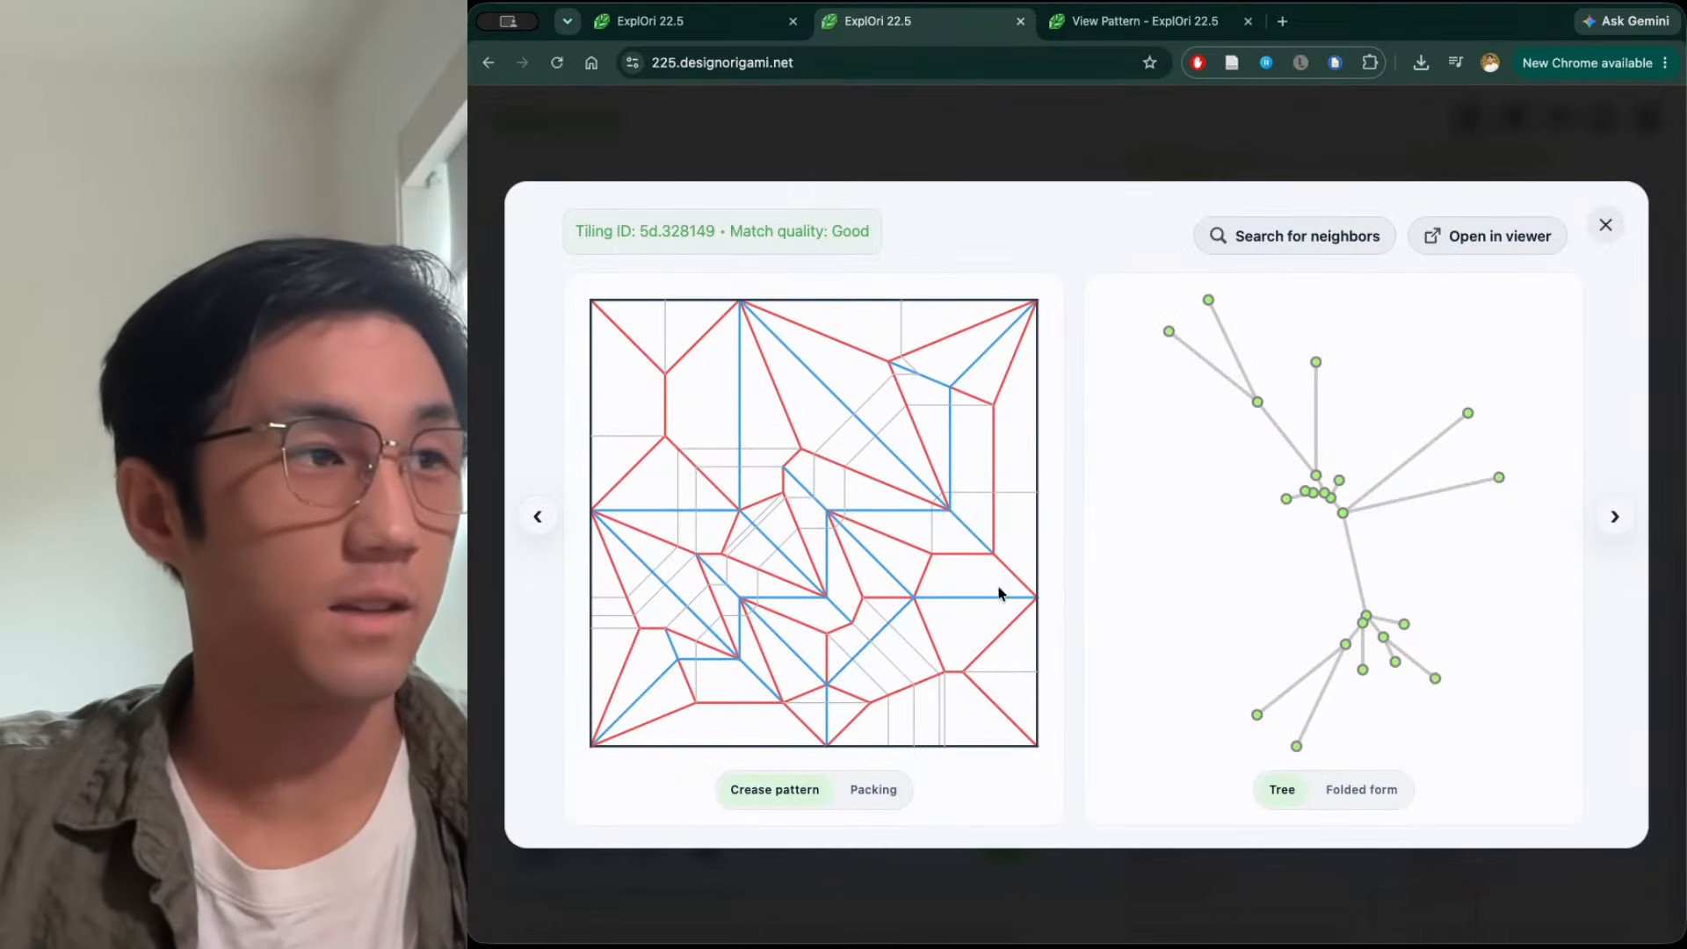
left_click(1605, 225)
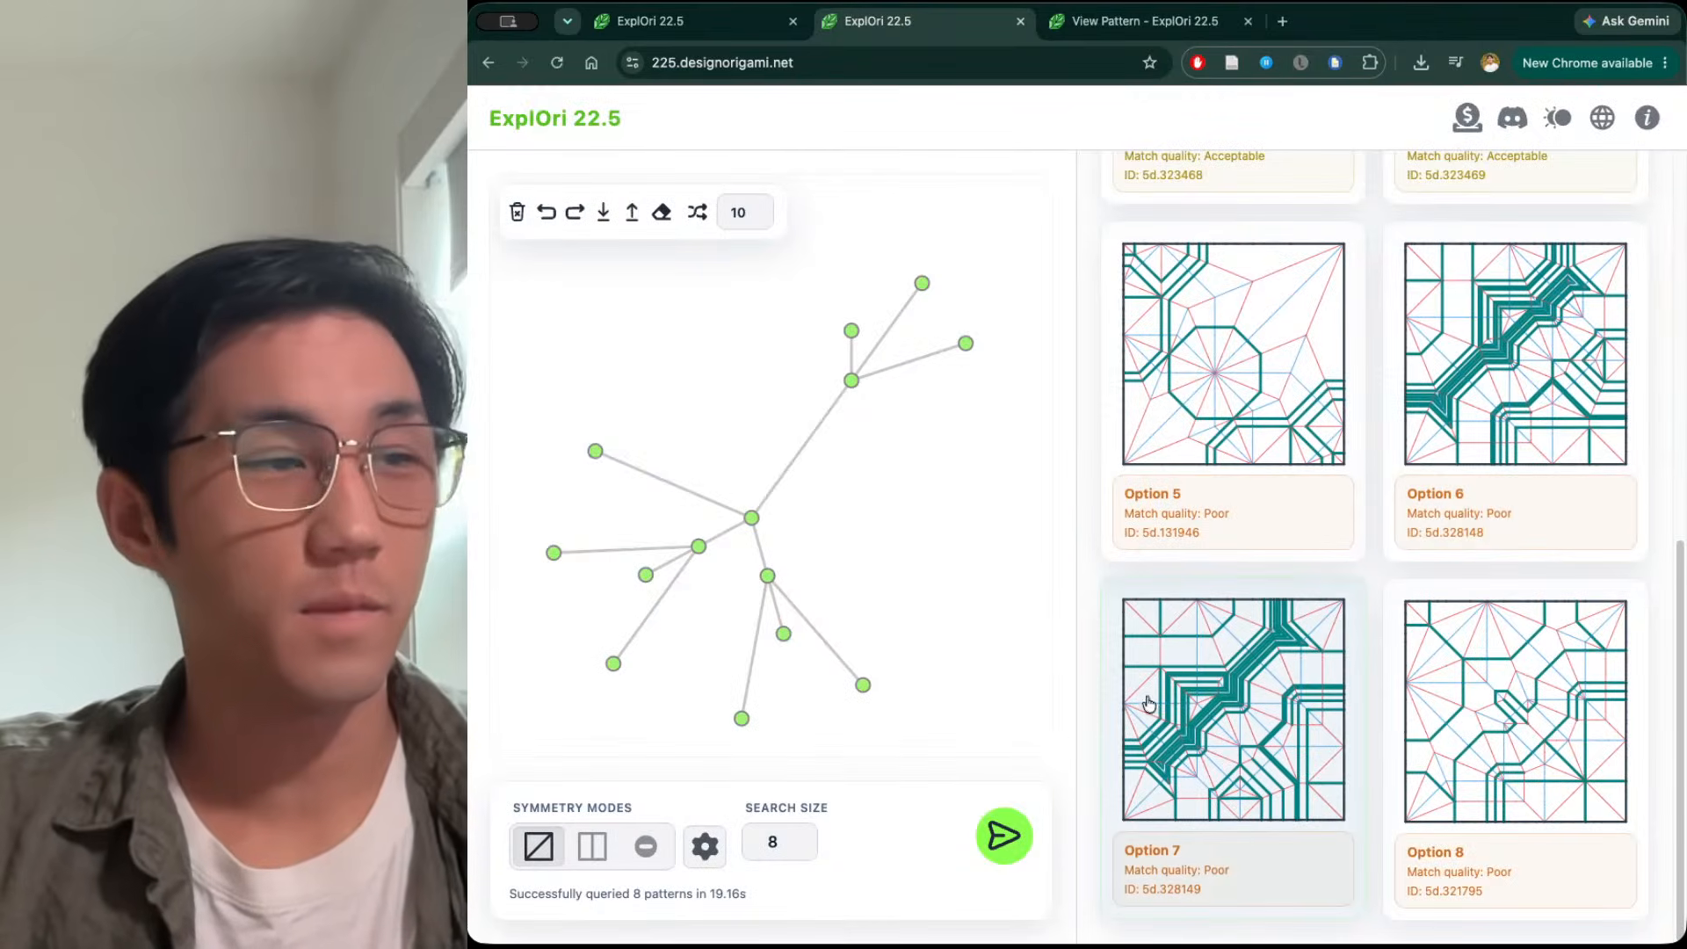
left_click(691, 848)
left_click(838, 864)
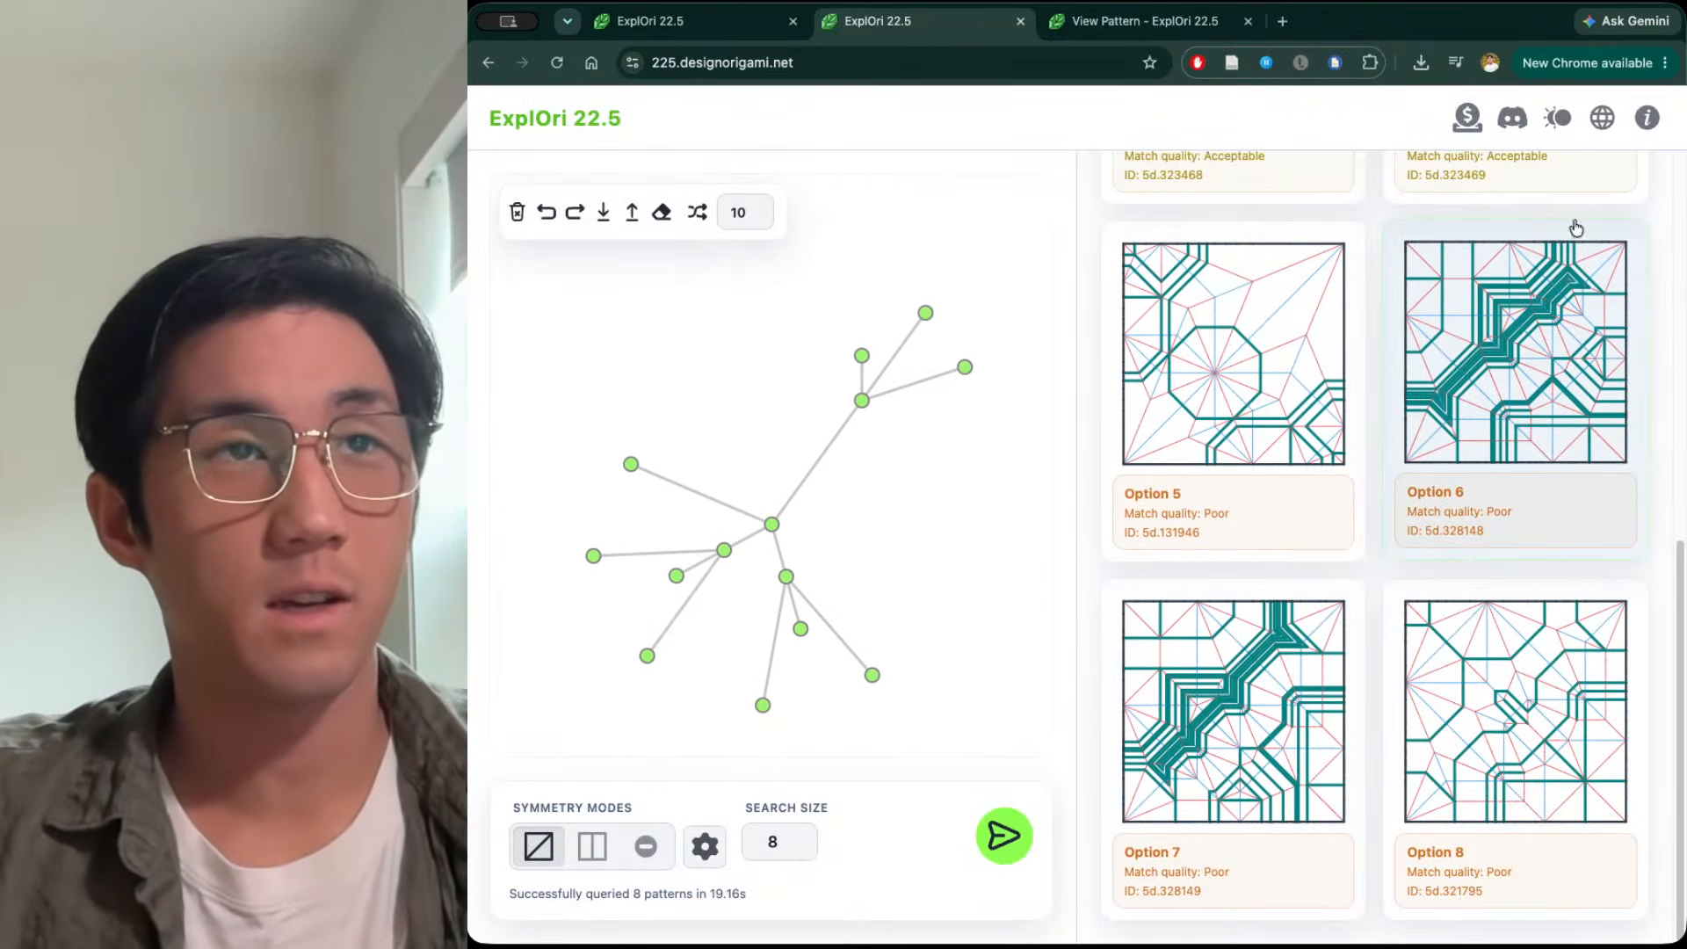
Toggle the interface between the dark and light themes, ending on the light one
left_click(1561, 118)
left_click(1562, 118)
left_click(1565, 118)
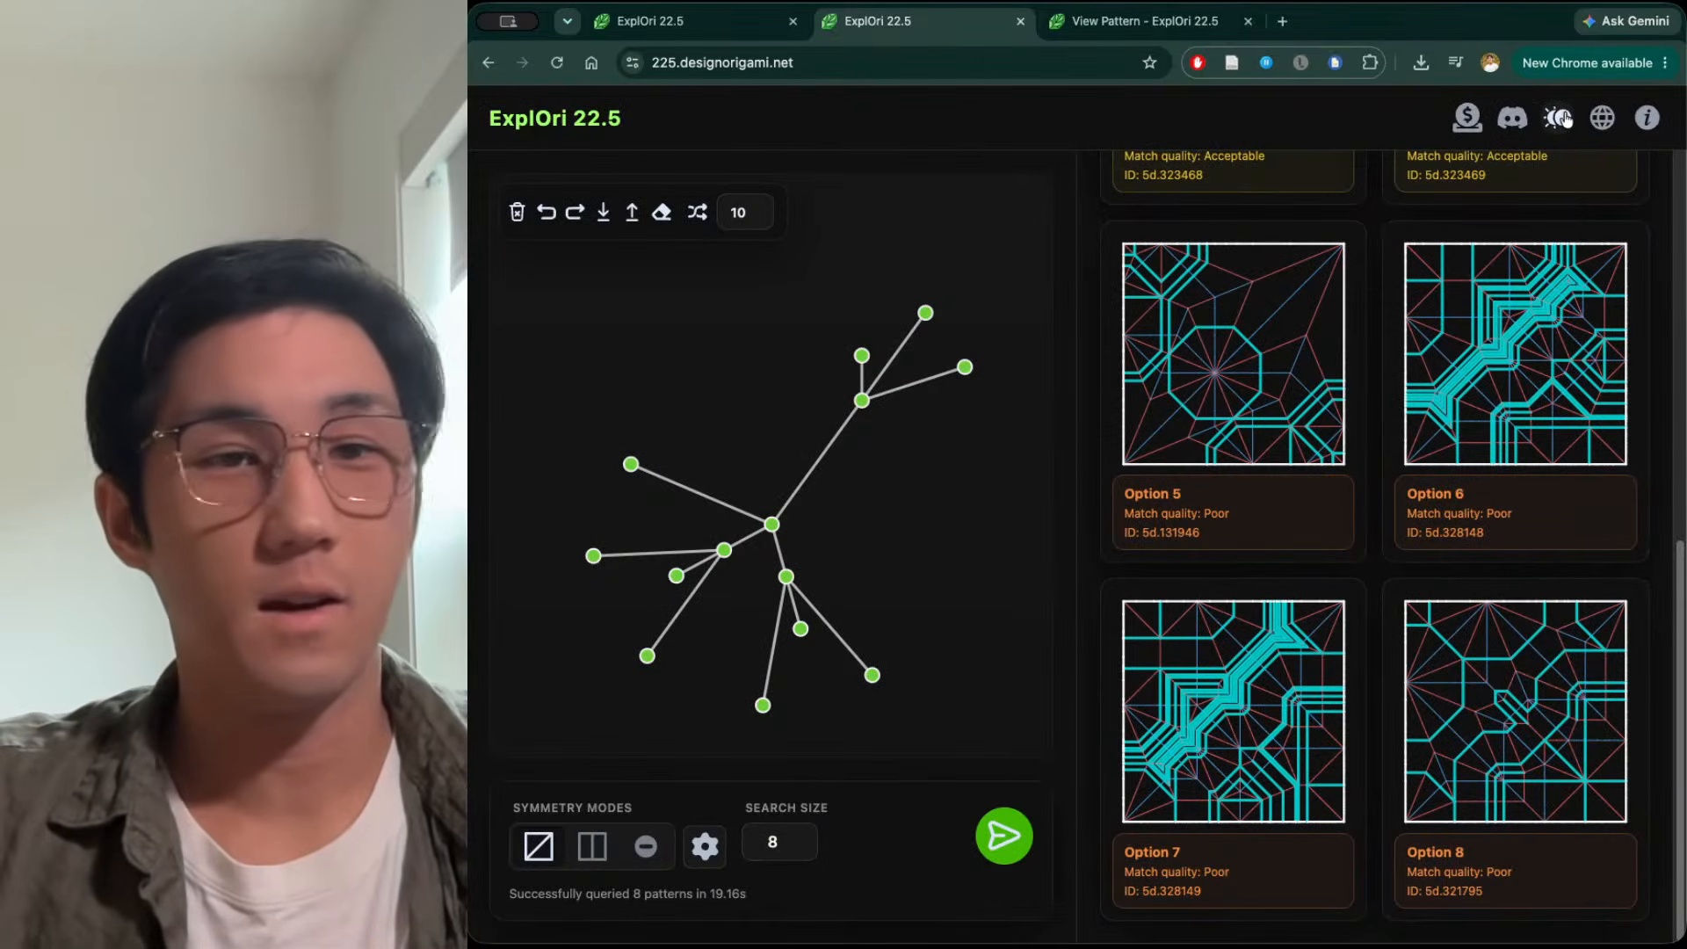
left_click(1564, 118)
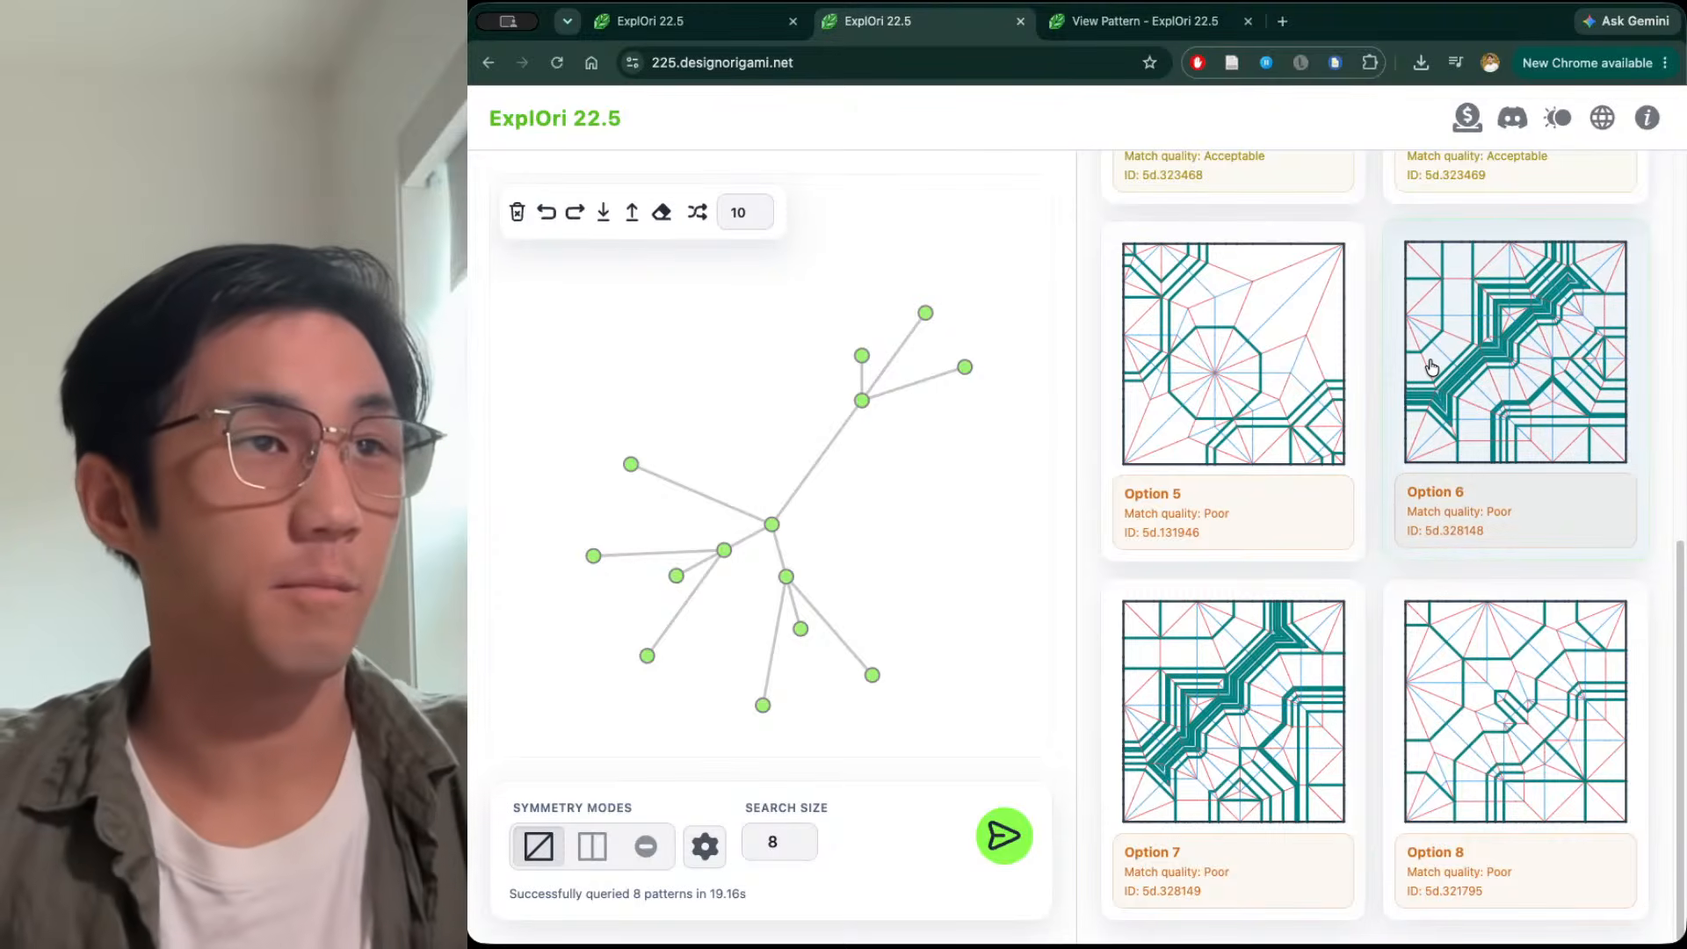
Reset the tree, reposition its starting node slightly higher as the hip, and add one long tail branch from it
scroll(1134, 501, "up", 2)
scroll(983, 392, "up", 3)
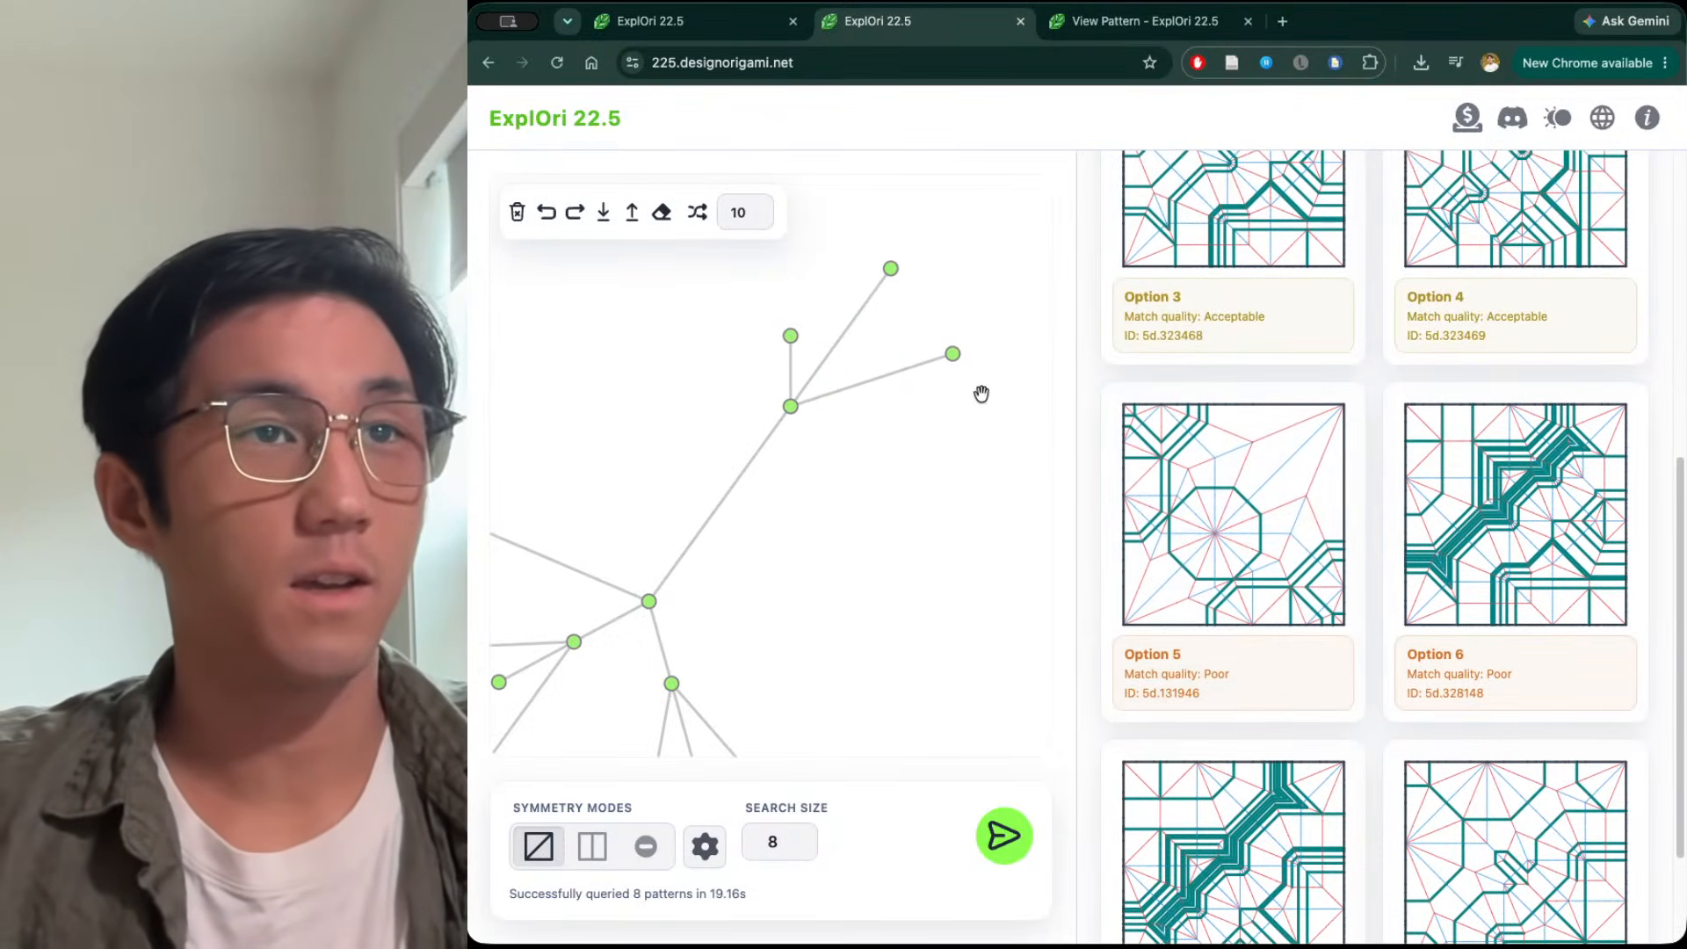
scroll(974, 406, "down", 3)
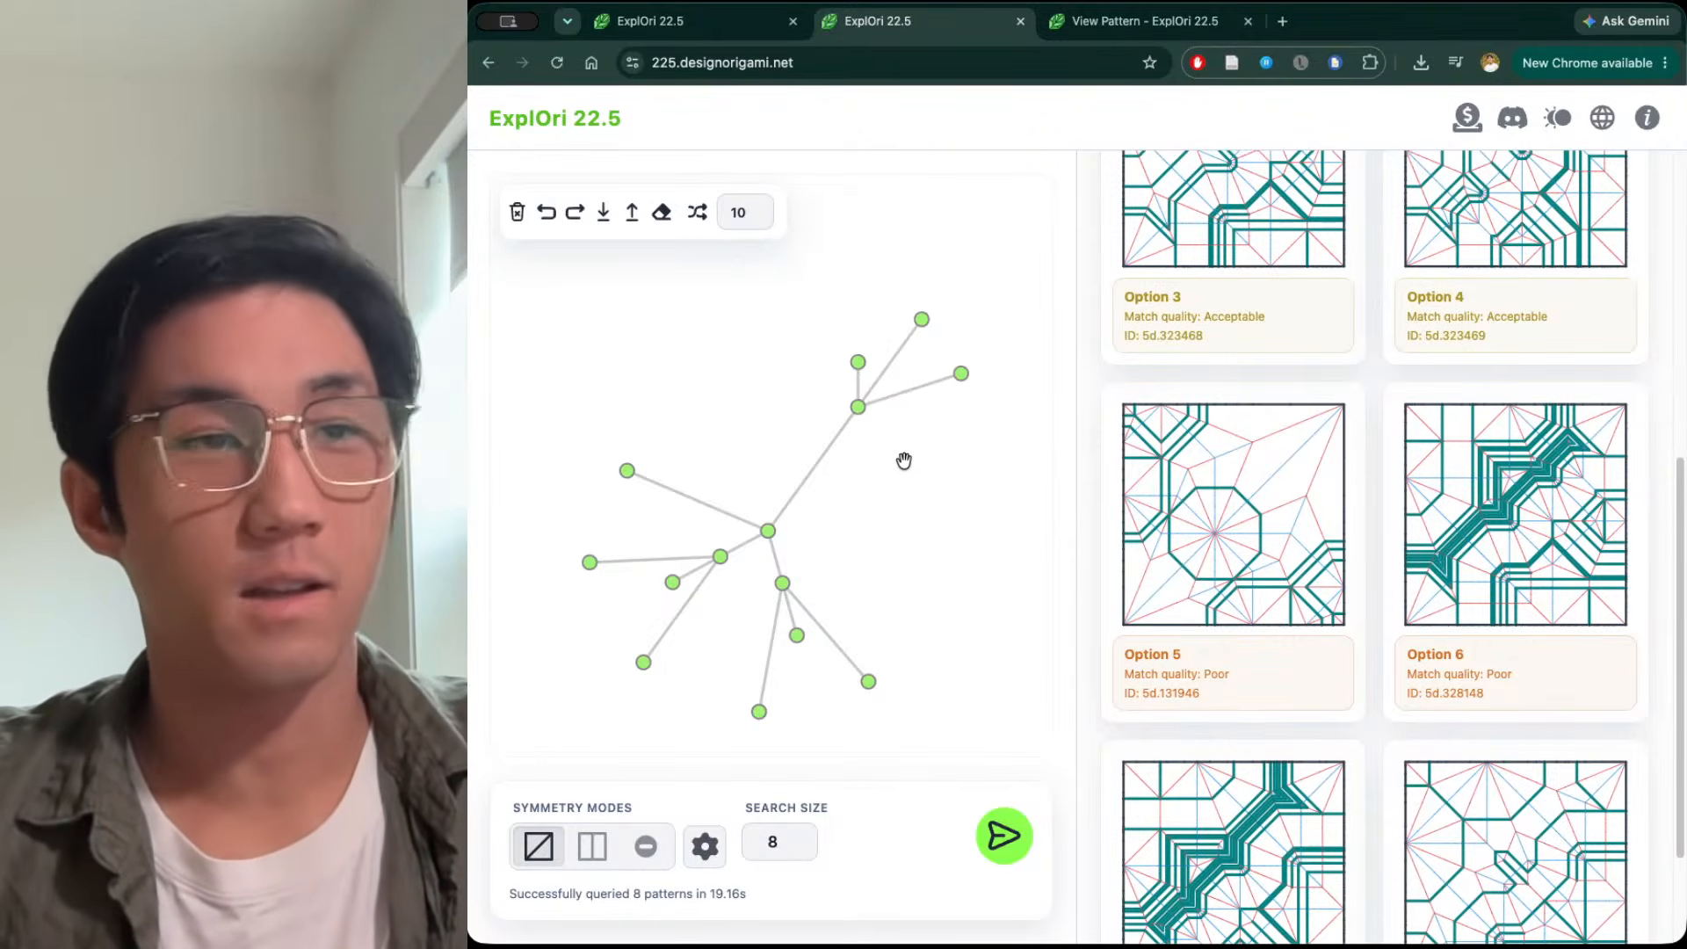
left_click(518, 215)
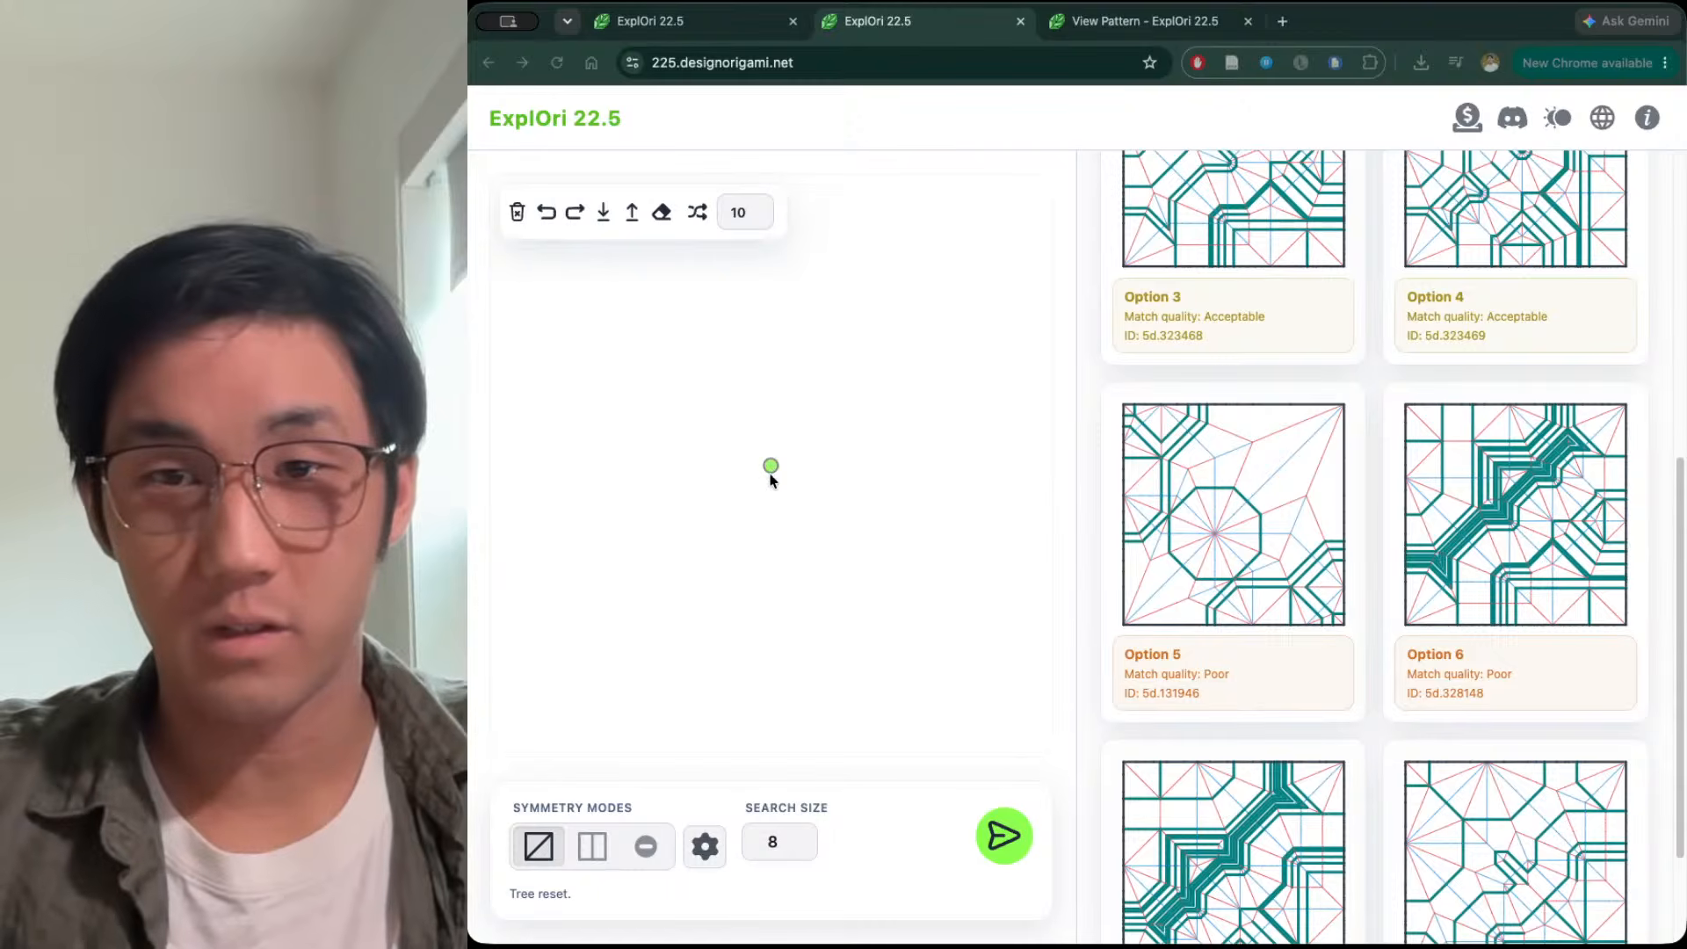
left_click(766, 471)
mouse_move(764, 472)
left_mouse_down()
mouse_move(693, 459)
mouse_move(769, 442)
left_mouse_up()
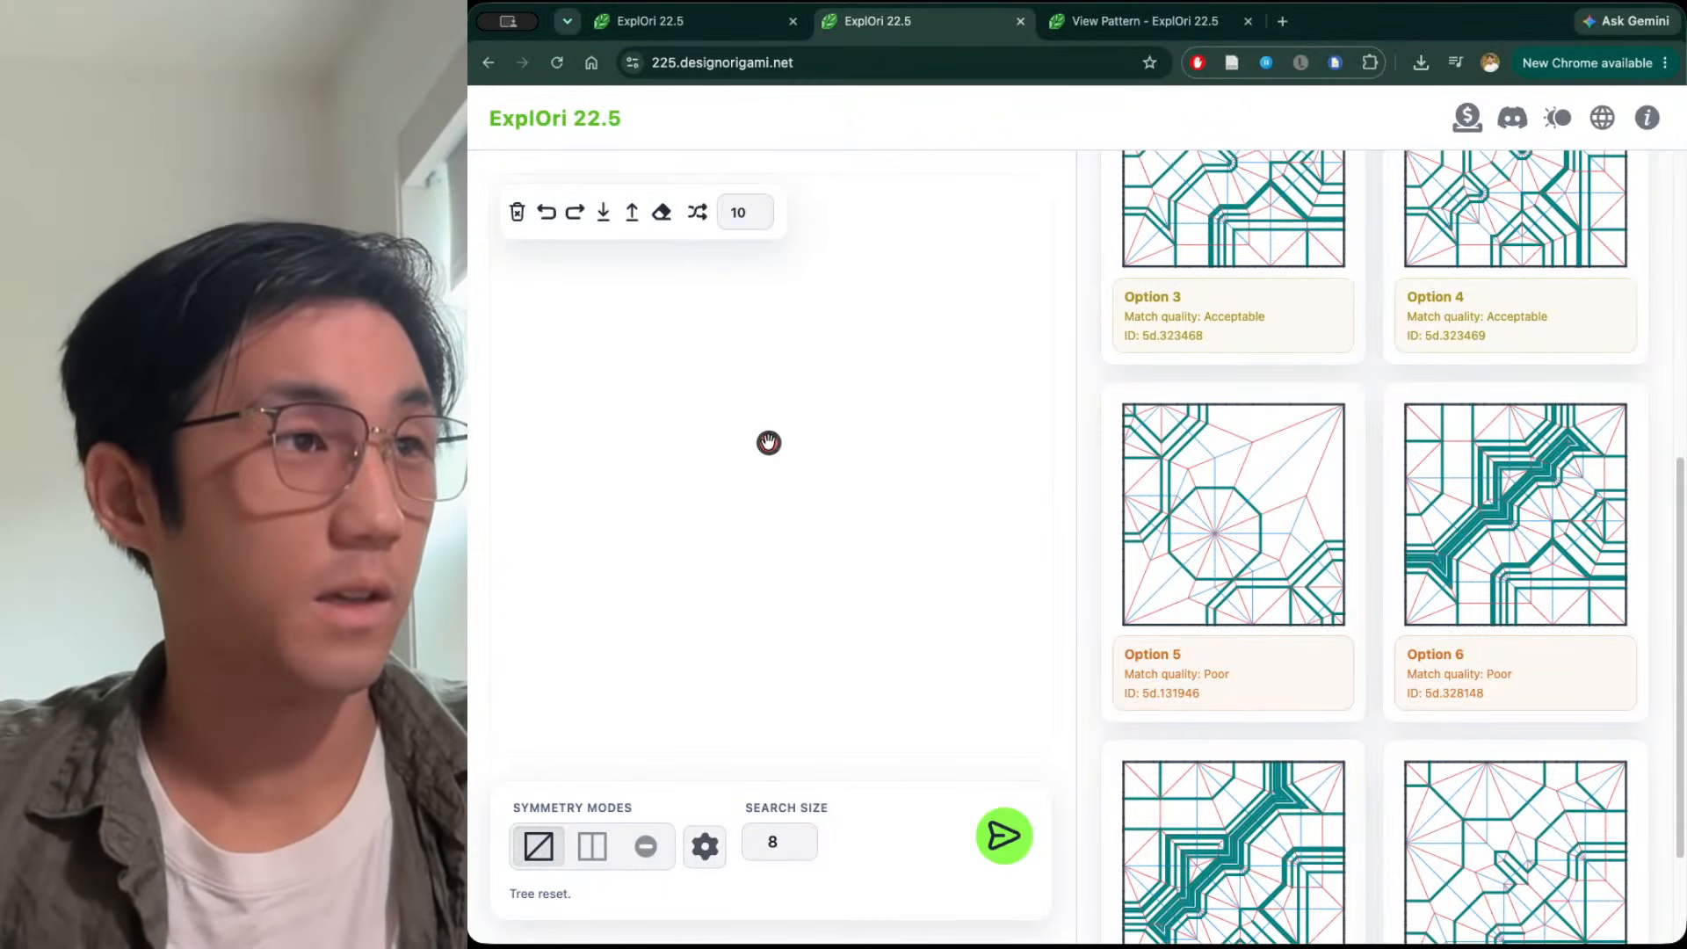
left_click(523, 522)
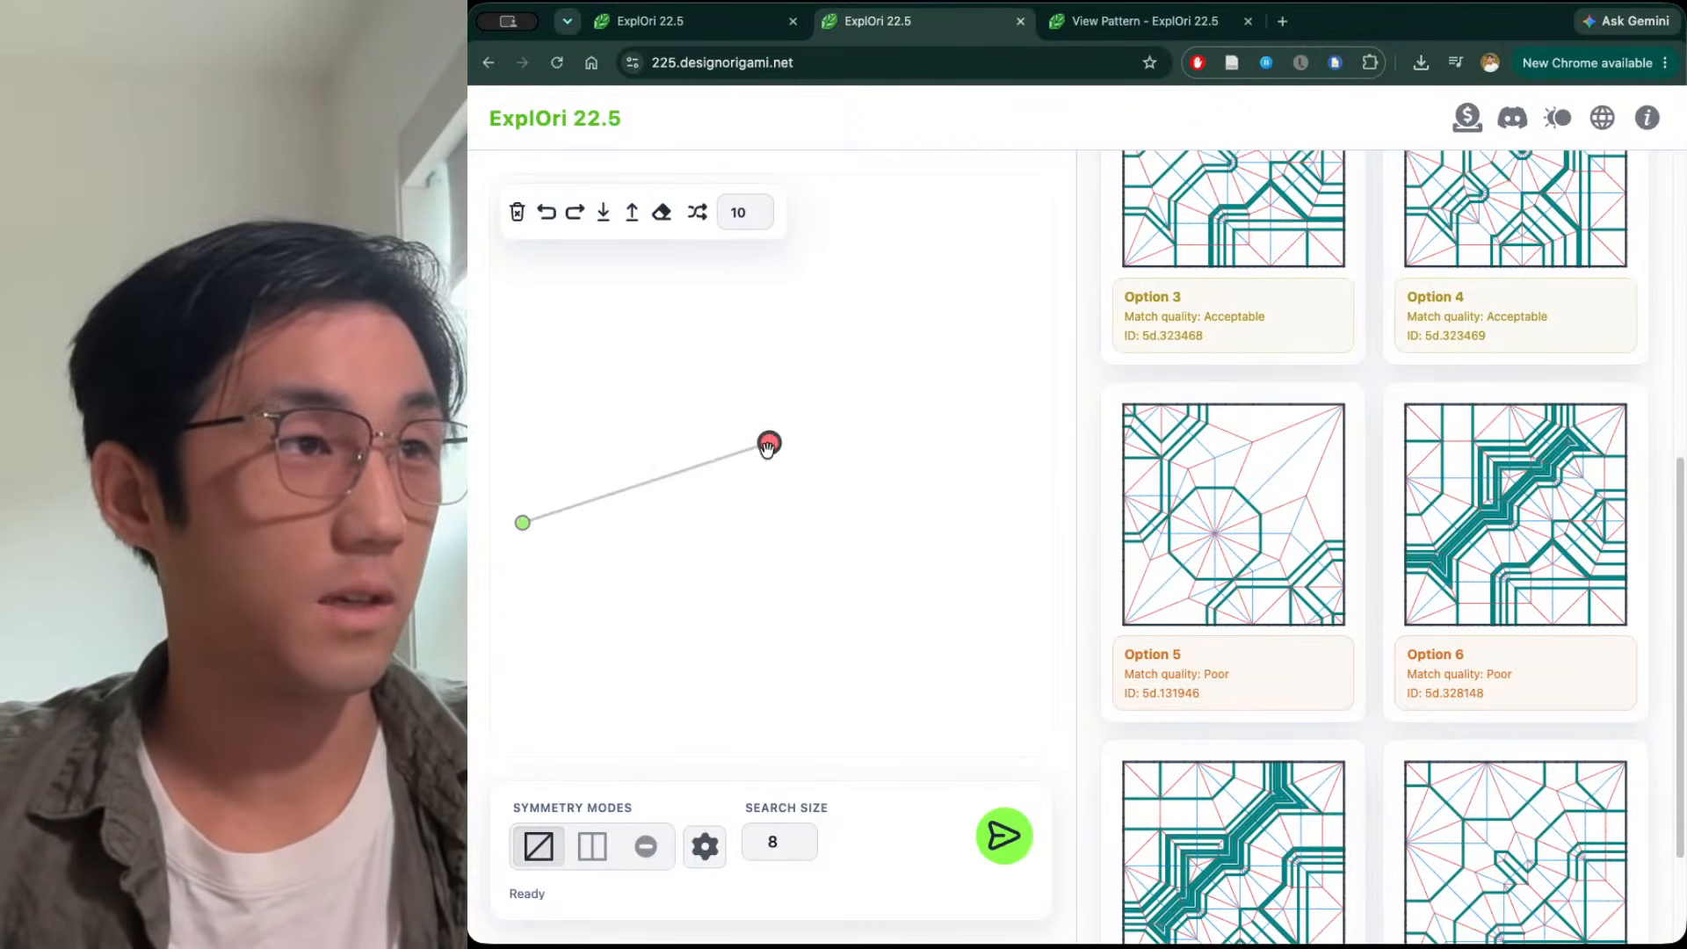
Add a two-segment hind leg below the hip node, raising its knee node before adding the foot
left_click(710, 661)
left_click_drag(710, 661, 727, 569)
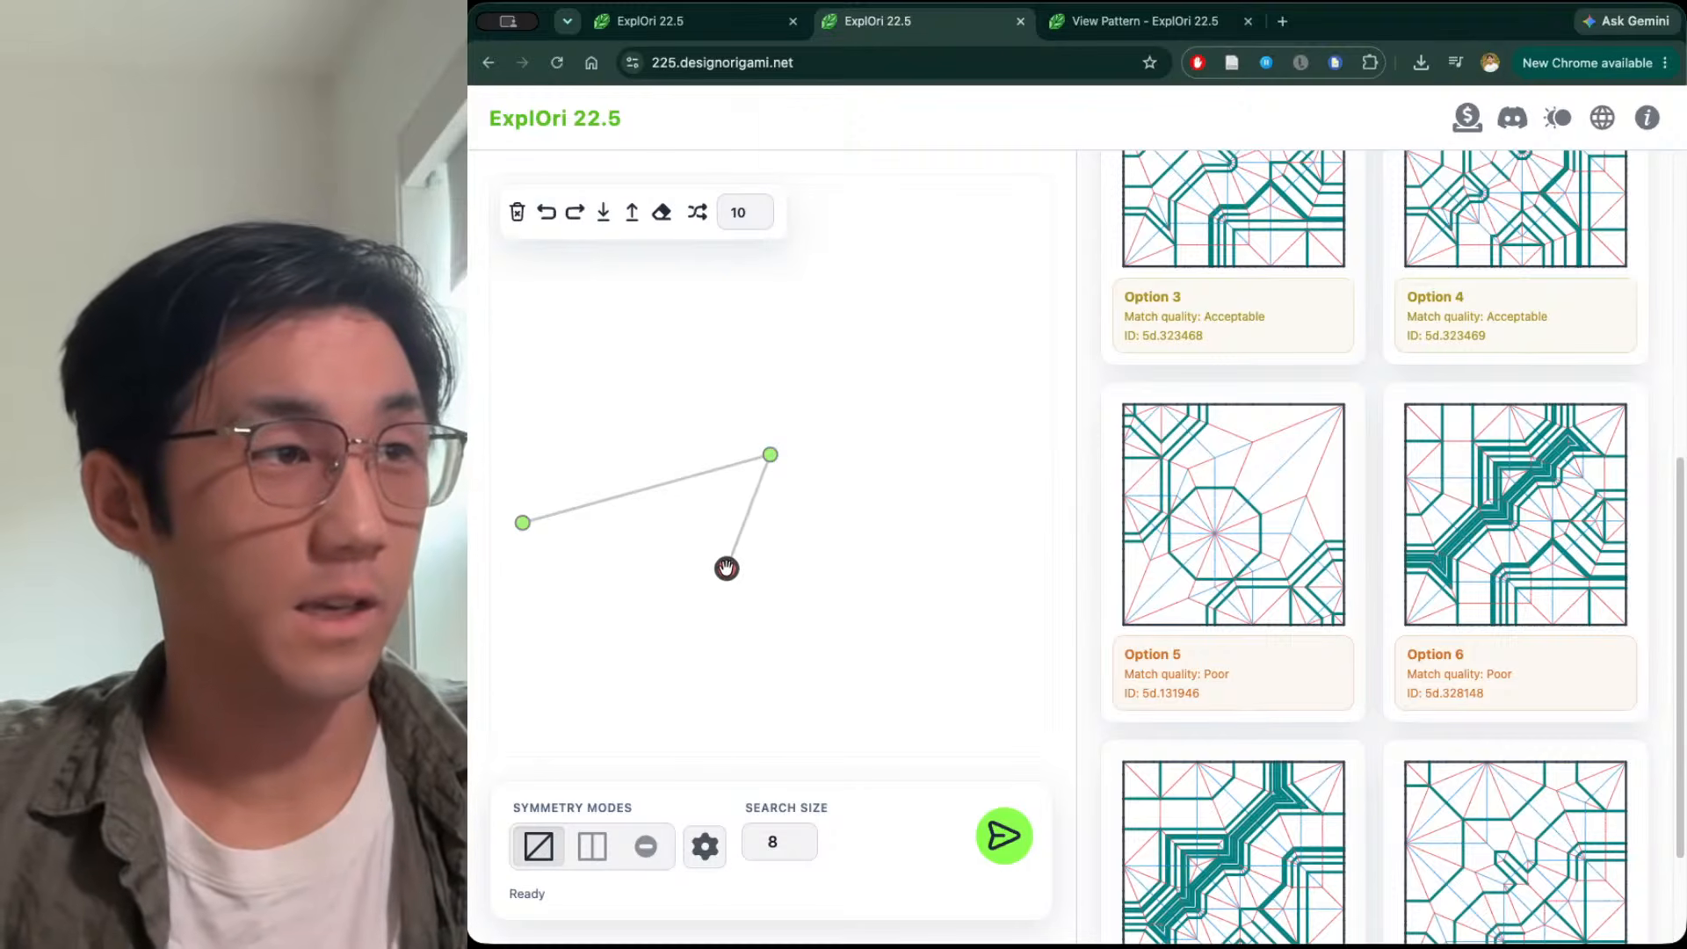
left_click(755, 677)
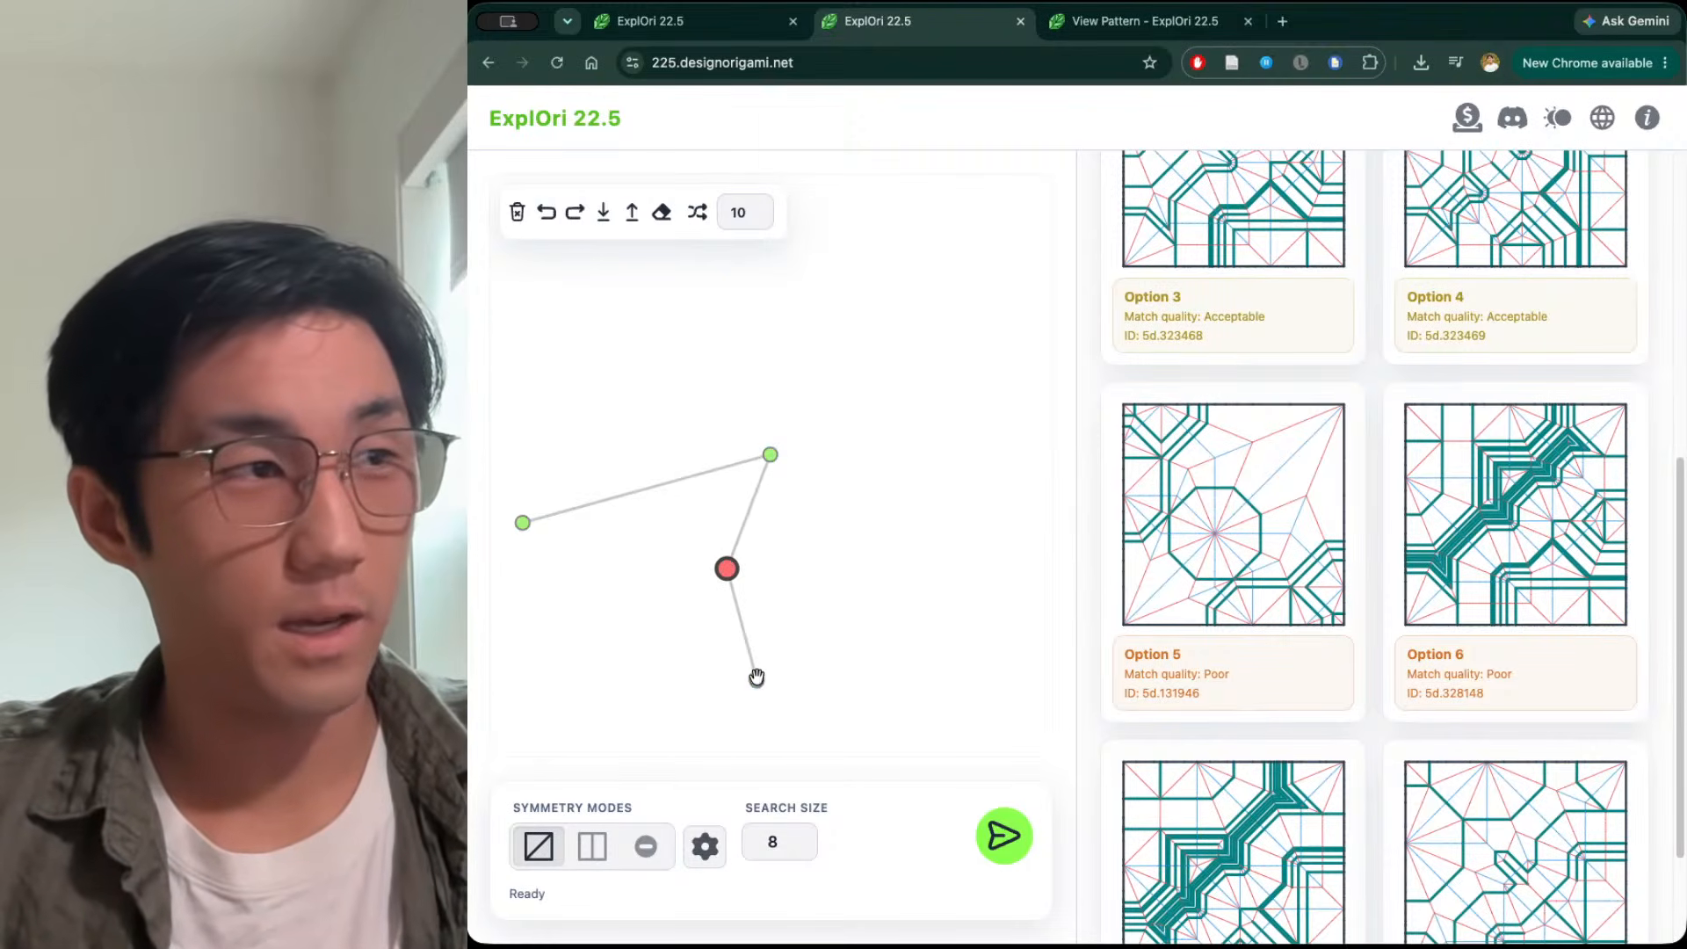
Add a second two-segment hind leg beside the first, undoing the foot attached to the hip and adding it to the knee instead
left_click(770, 455)
left_click(772, 567)
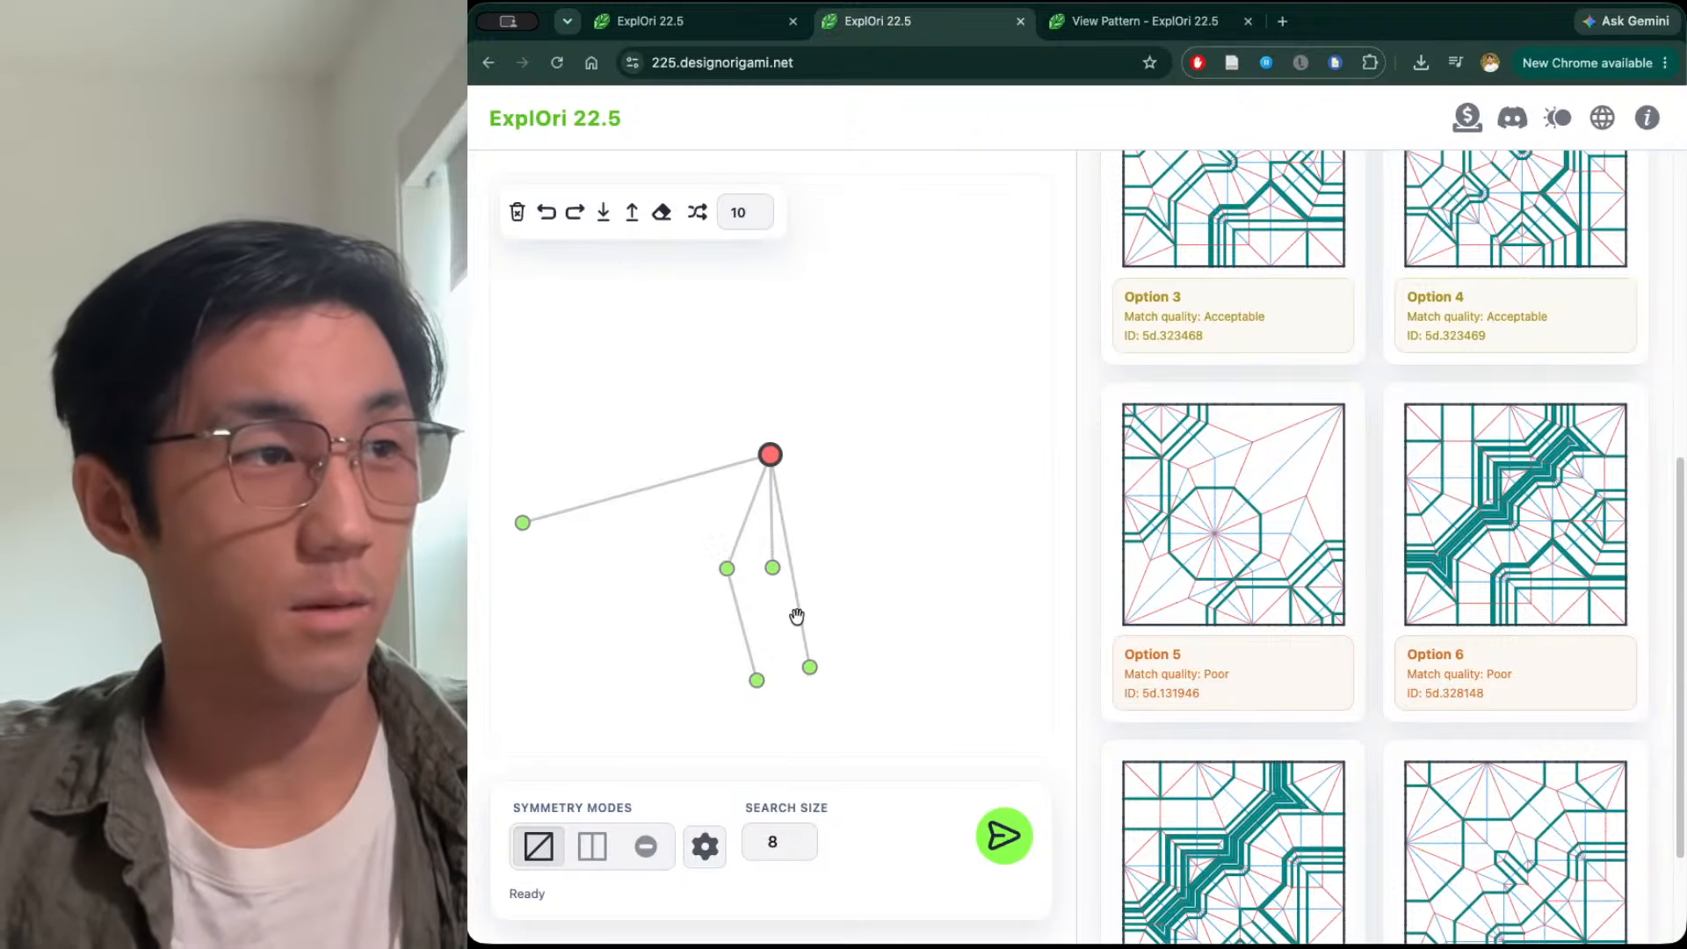
left_click(809, 668)
key("super+z")
left_click_drag(773, 568, 768, 573)
left_click(810, 668)
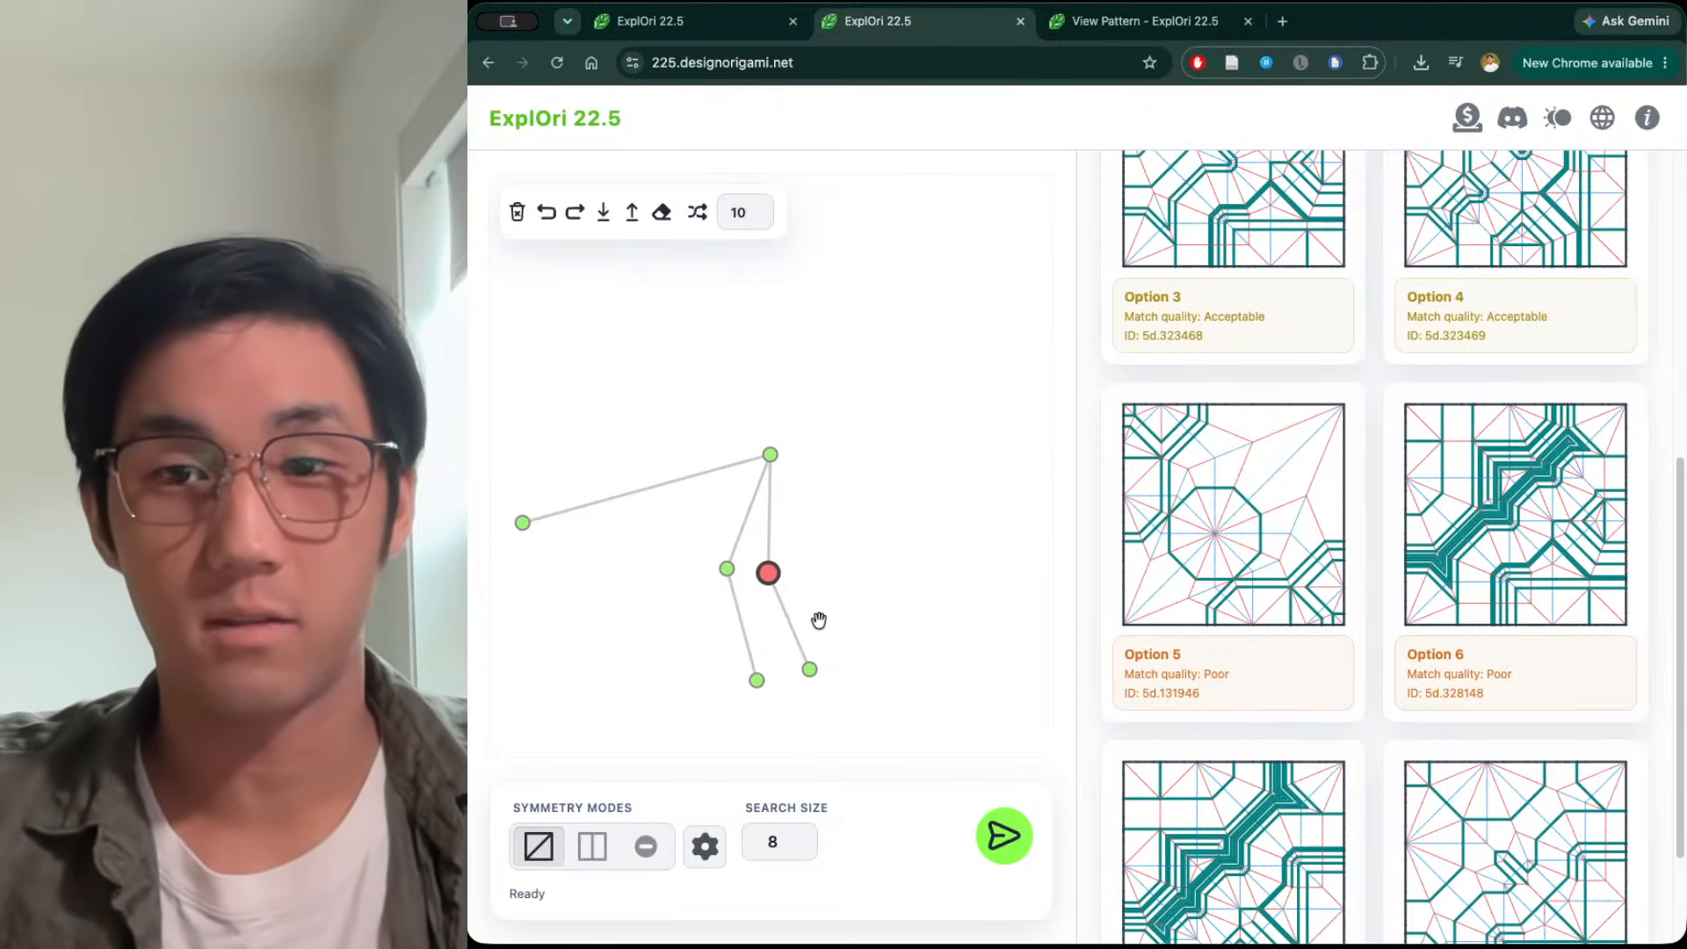
left_click_drag(768, 573, 773, 567)
Extend a short torso branch from the hip node and add two short arm branches below its end
left_click(770, 454)
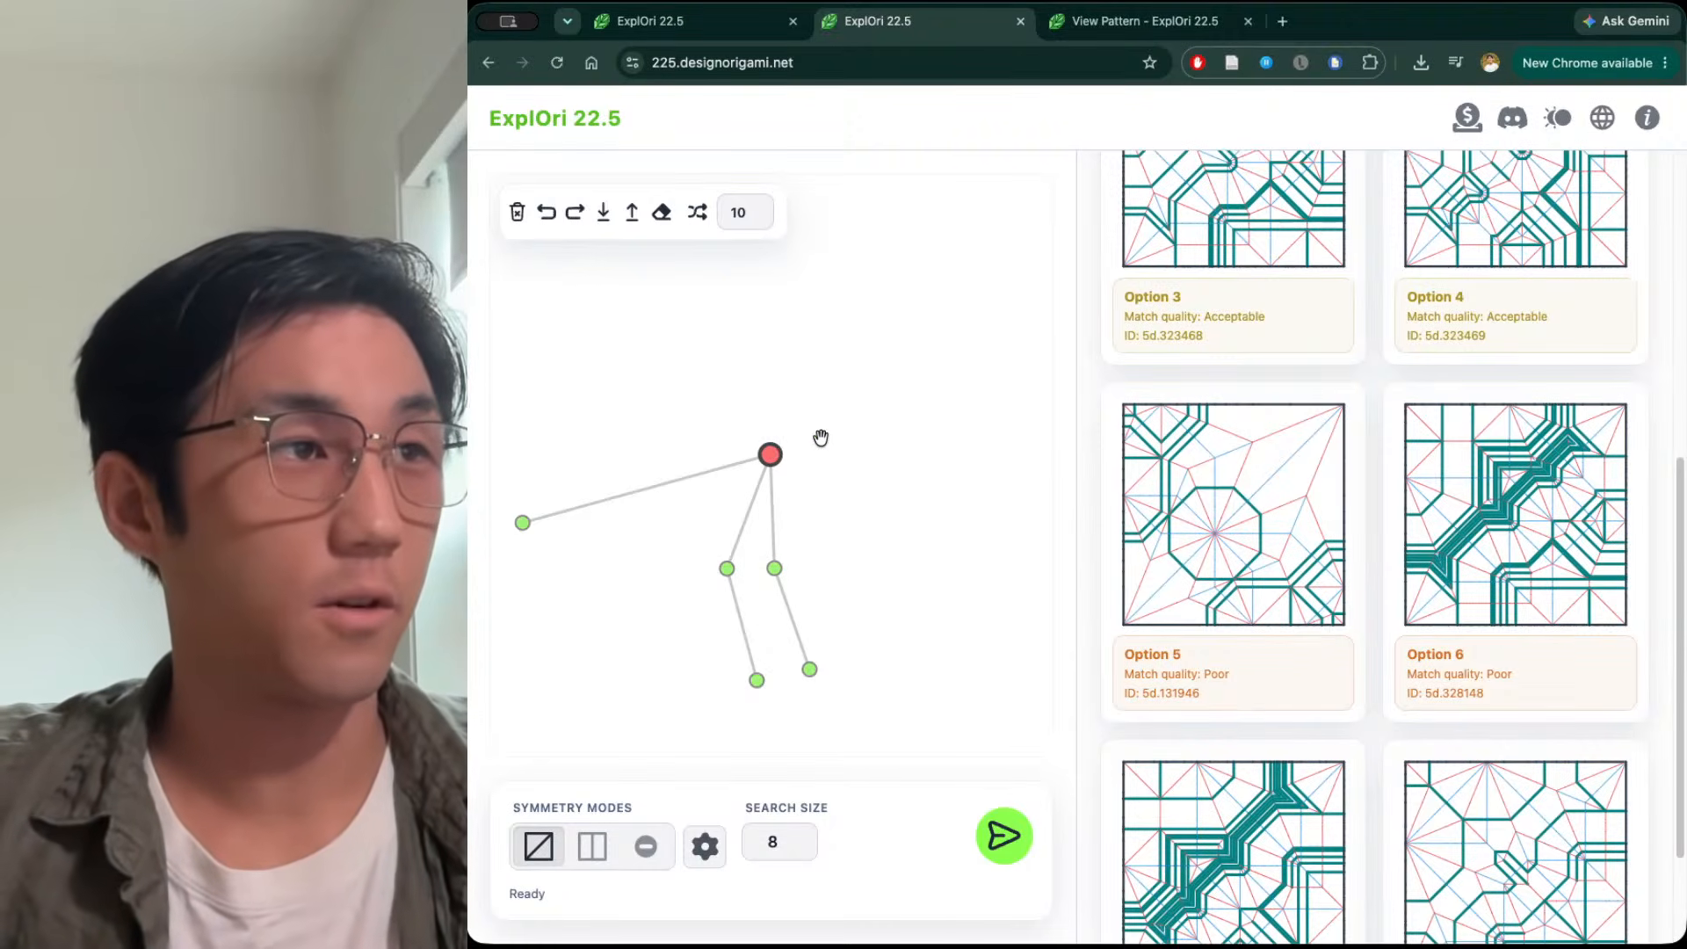
left_click(853, 451)
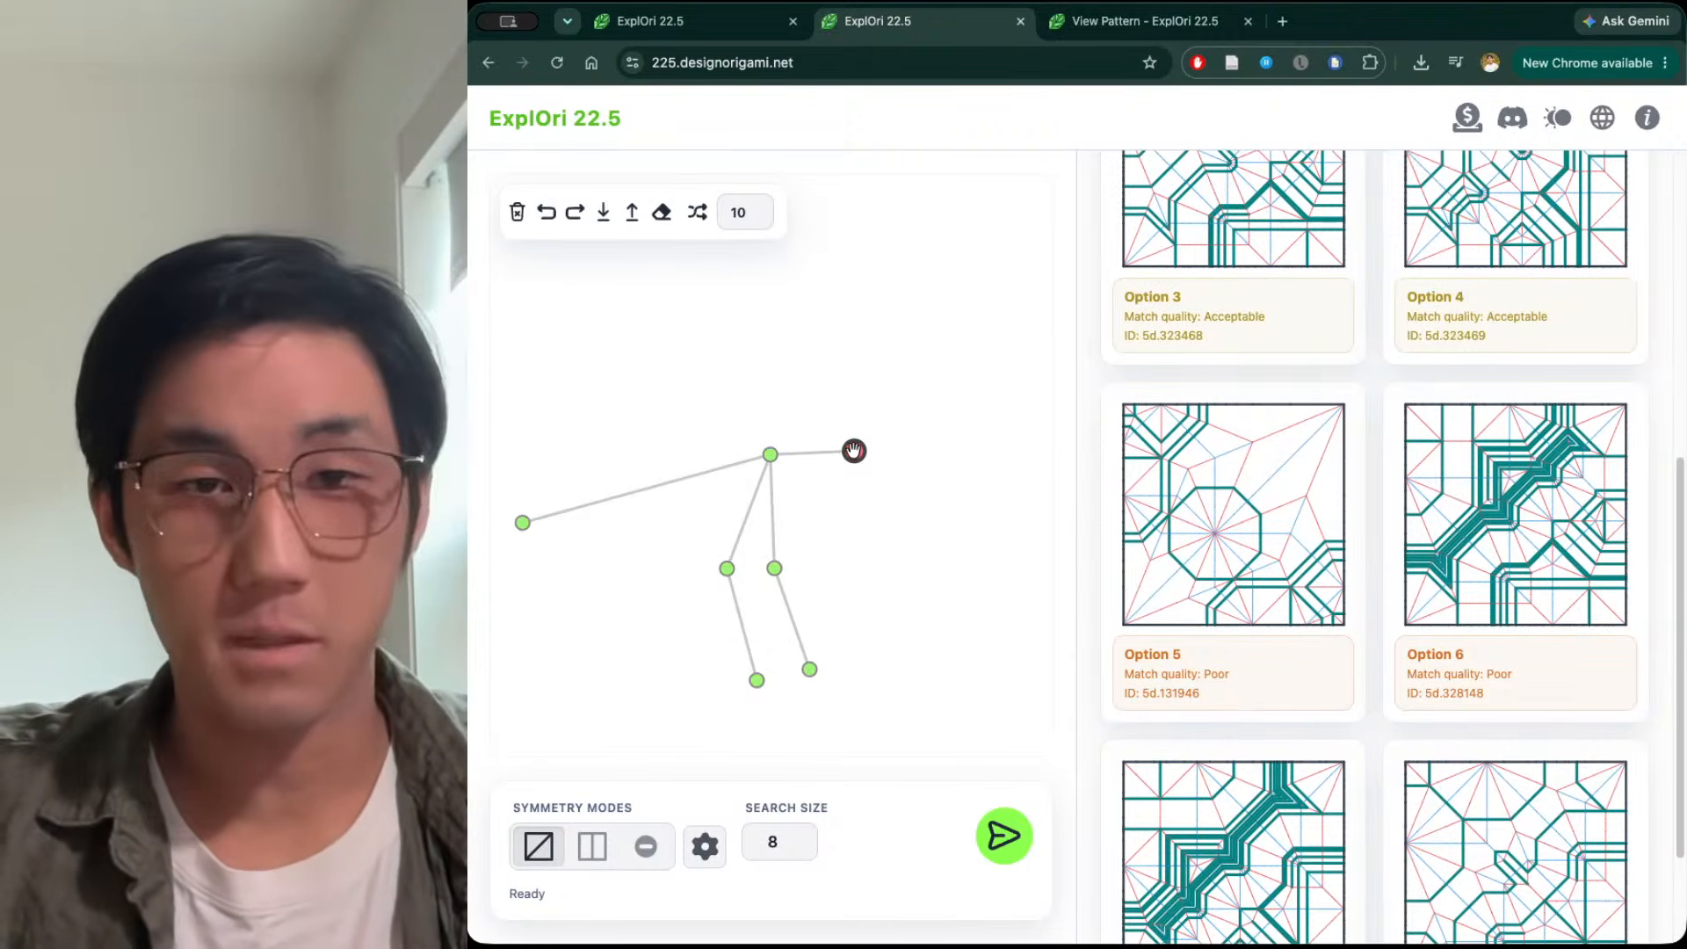
left_click(855, 450)
left_click(840, 520)
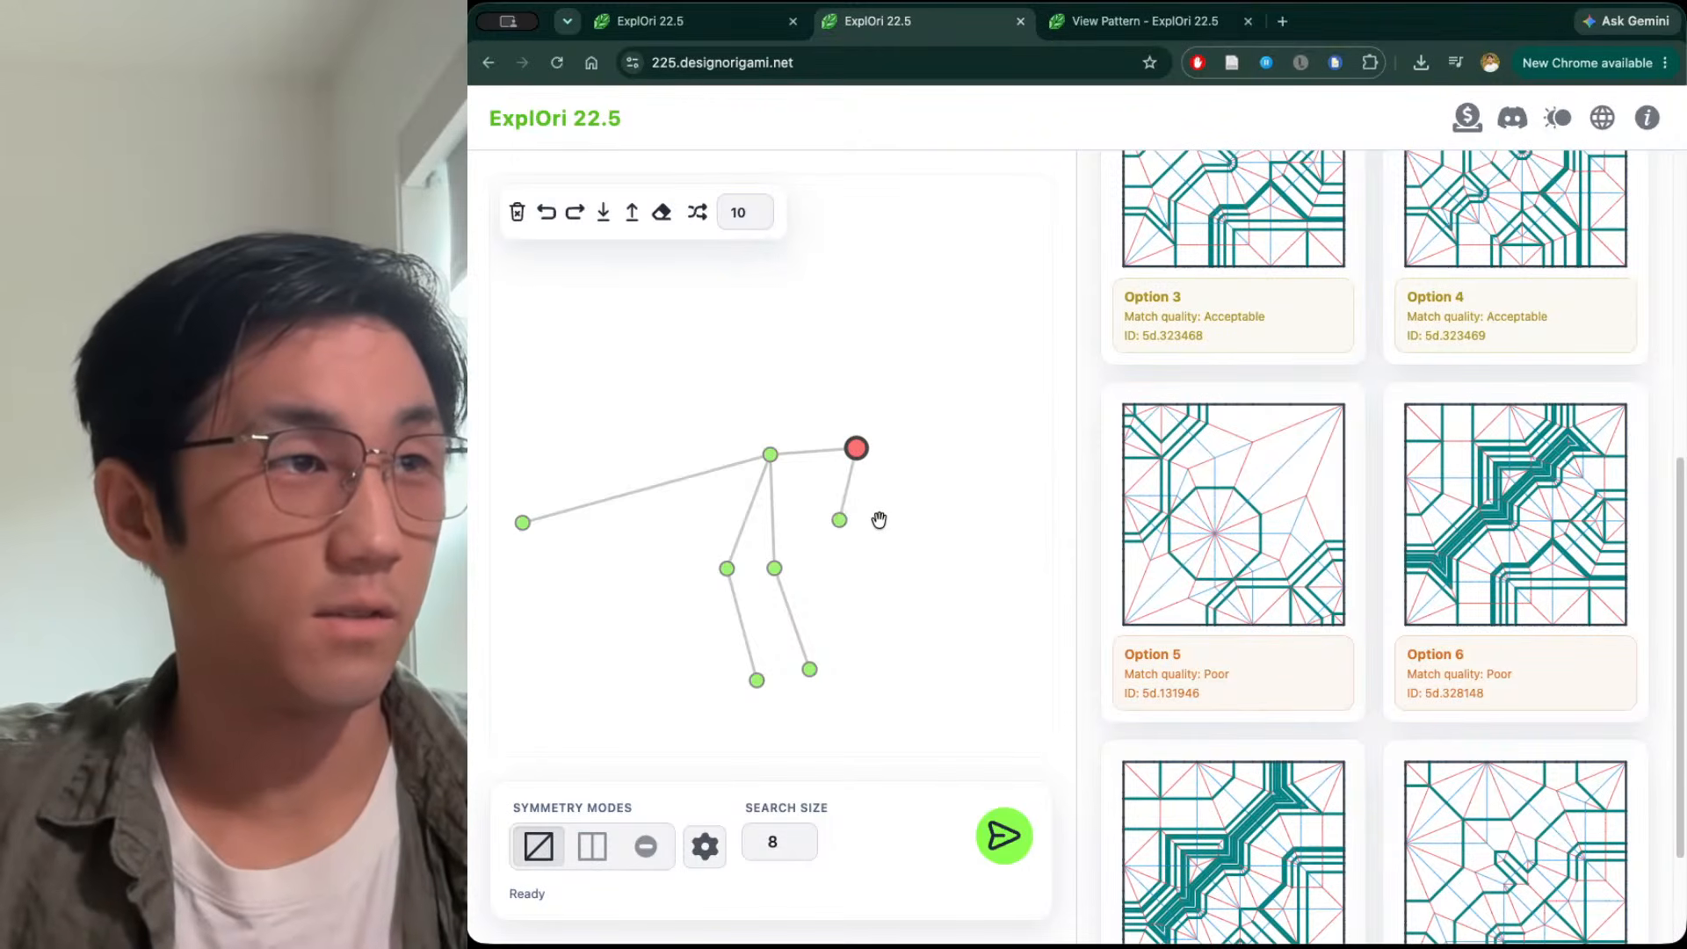
left_click(879, 520)
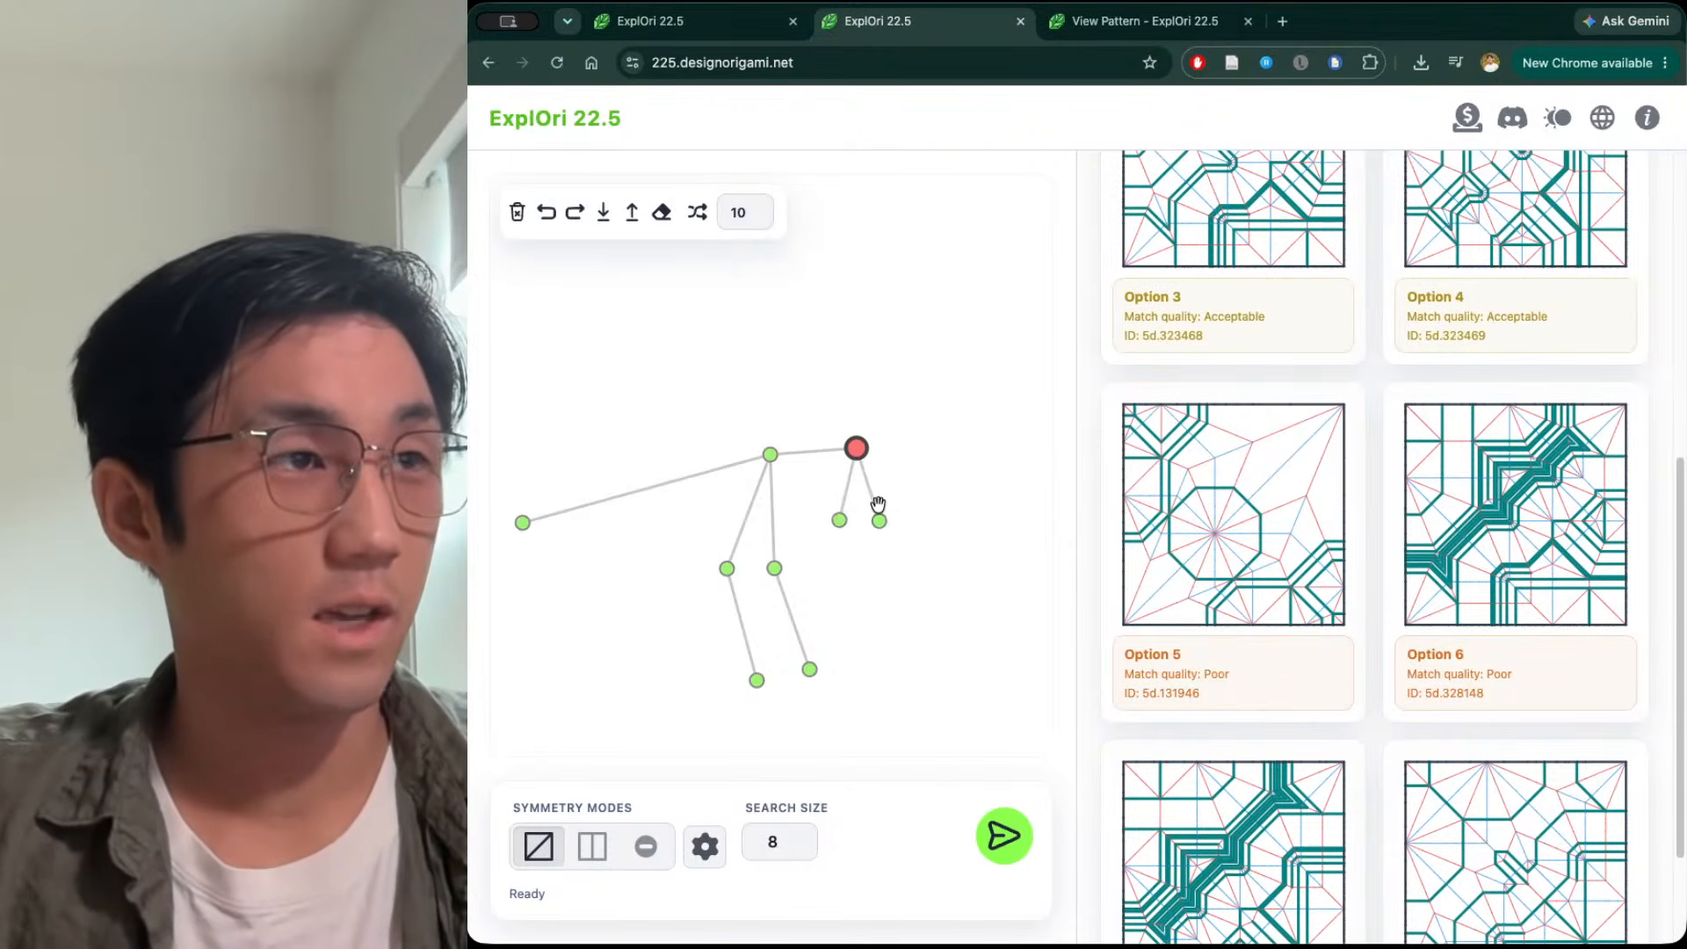
Add a neck and head branch beyond the shoulder node, and lower the tip of the tail
left_click(900, 394)
left_click(900, 394)
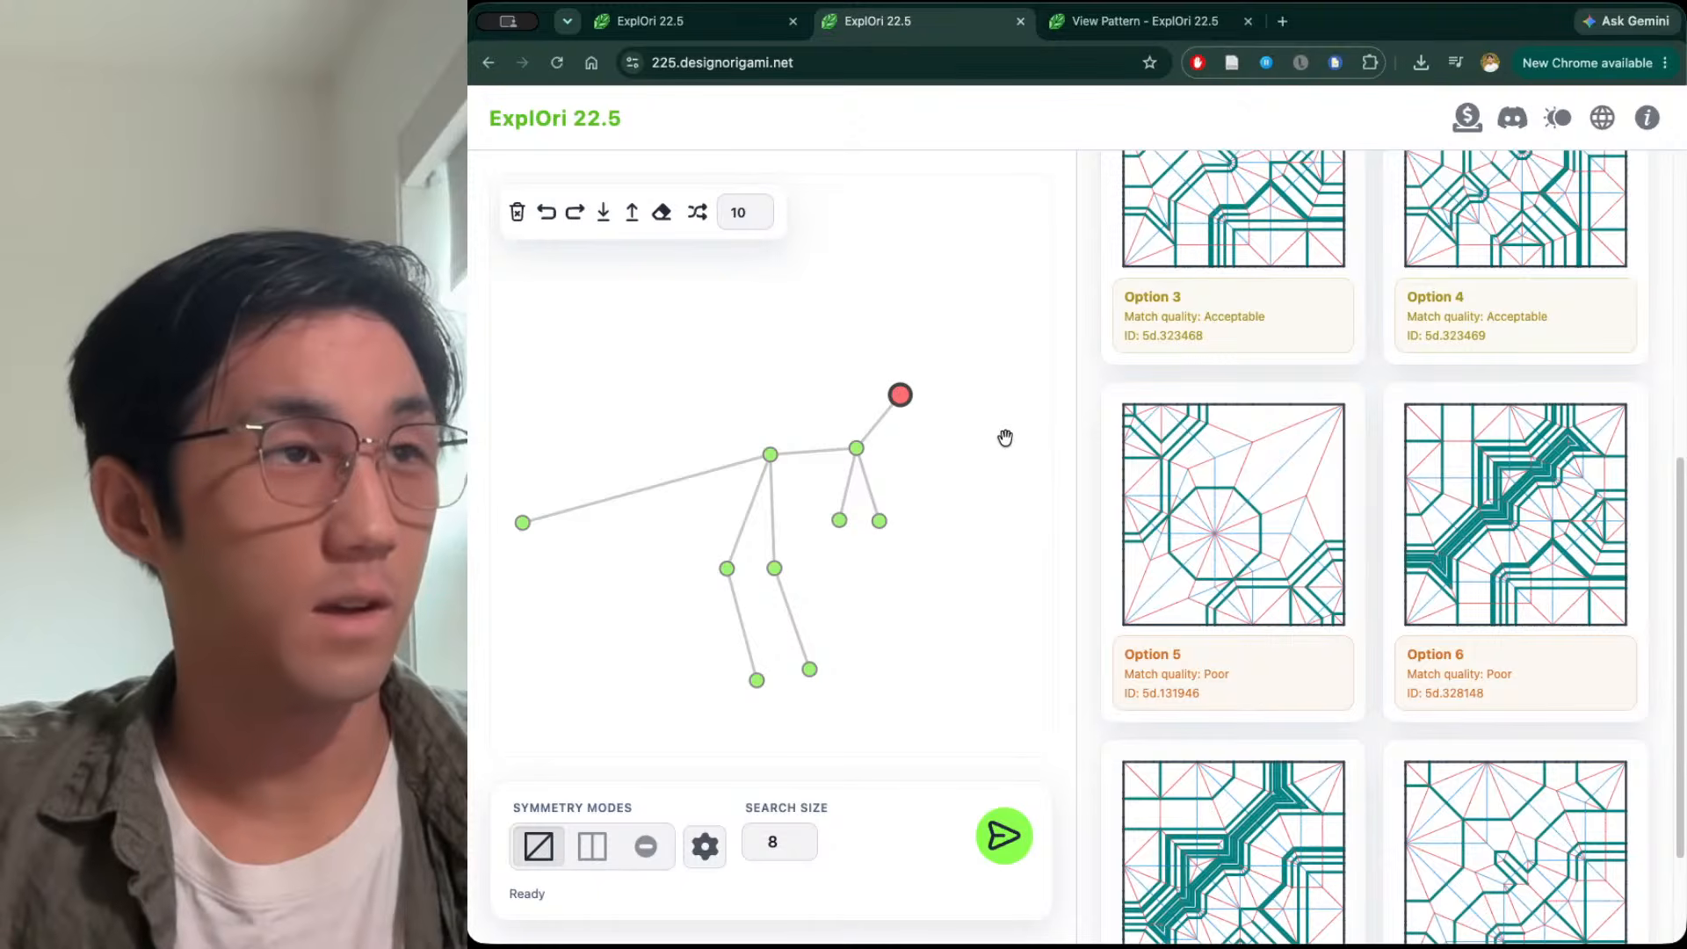
left_click(1006, 440)
left_click(1006, 438)
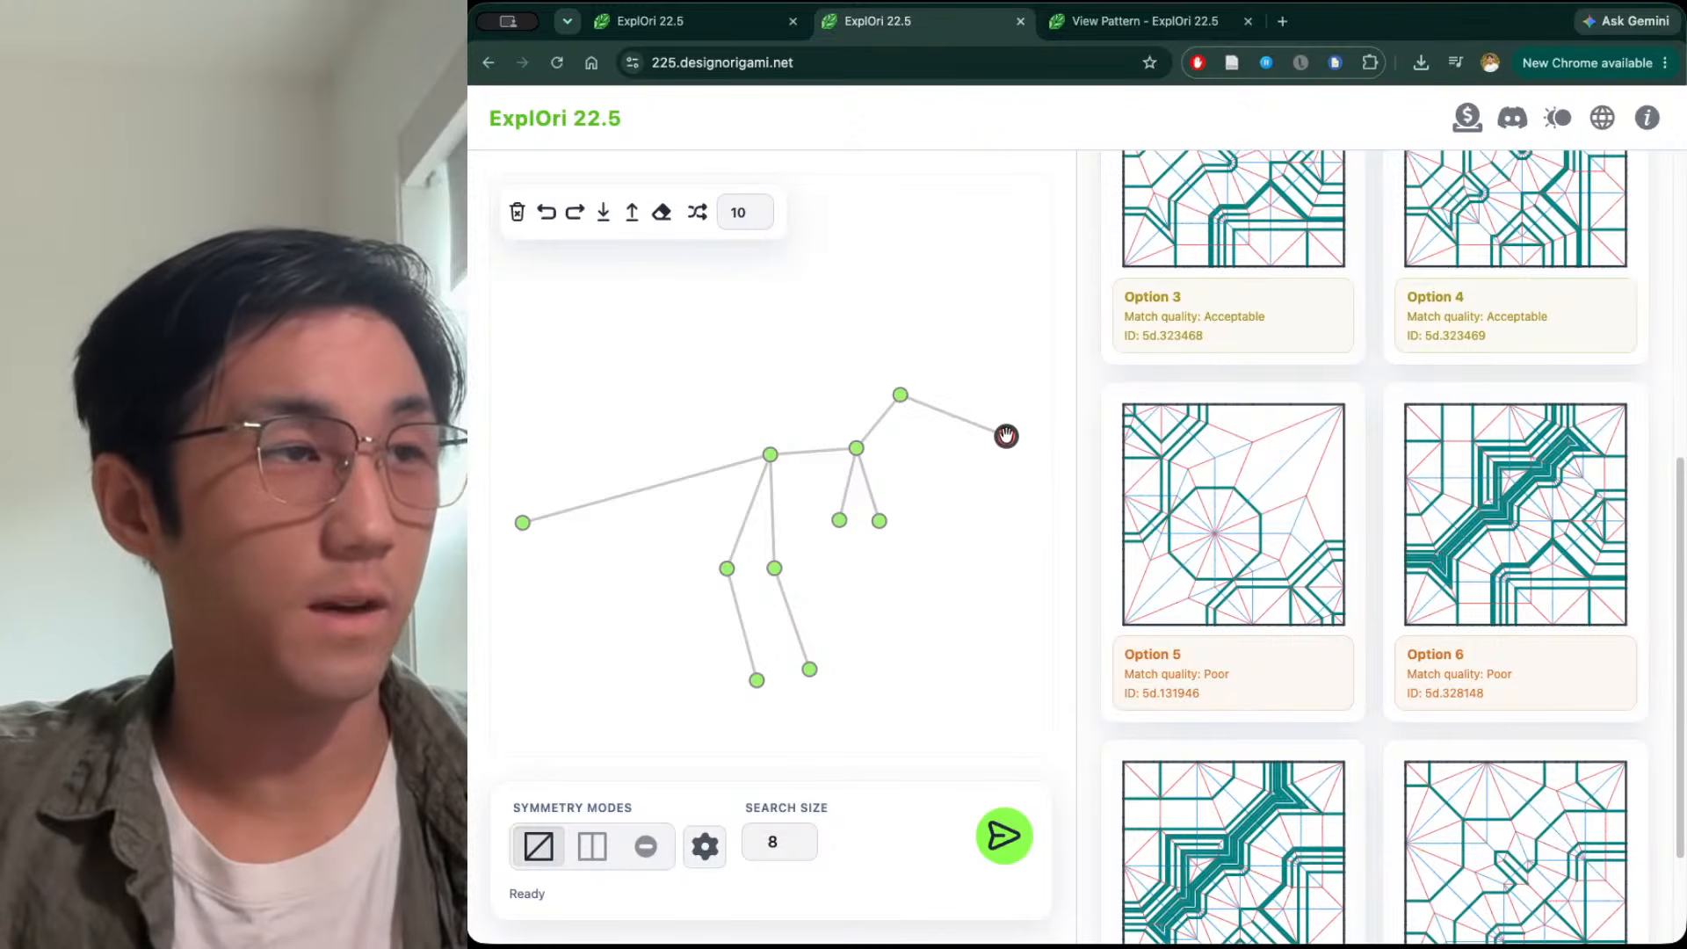
left_click_drag(521, 524, 512, 611)
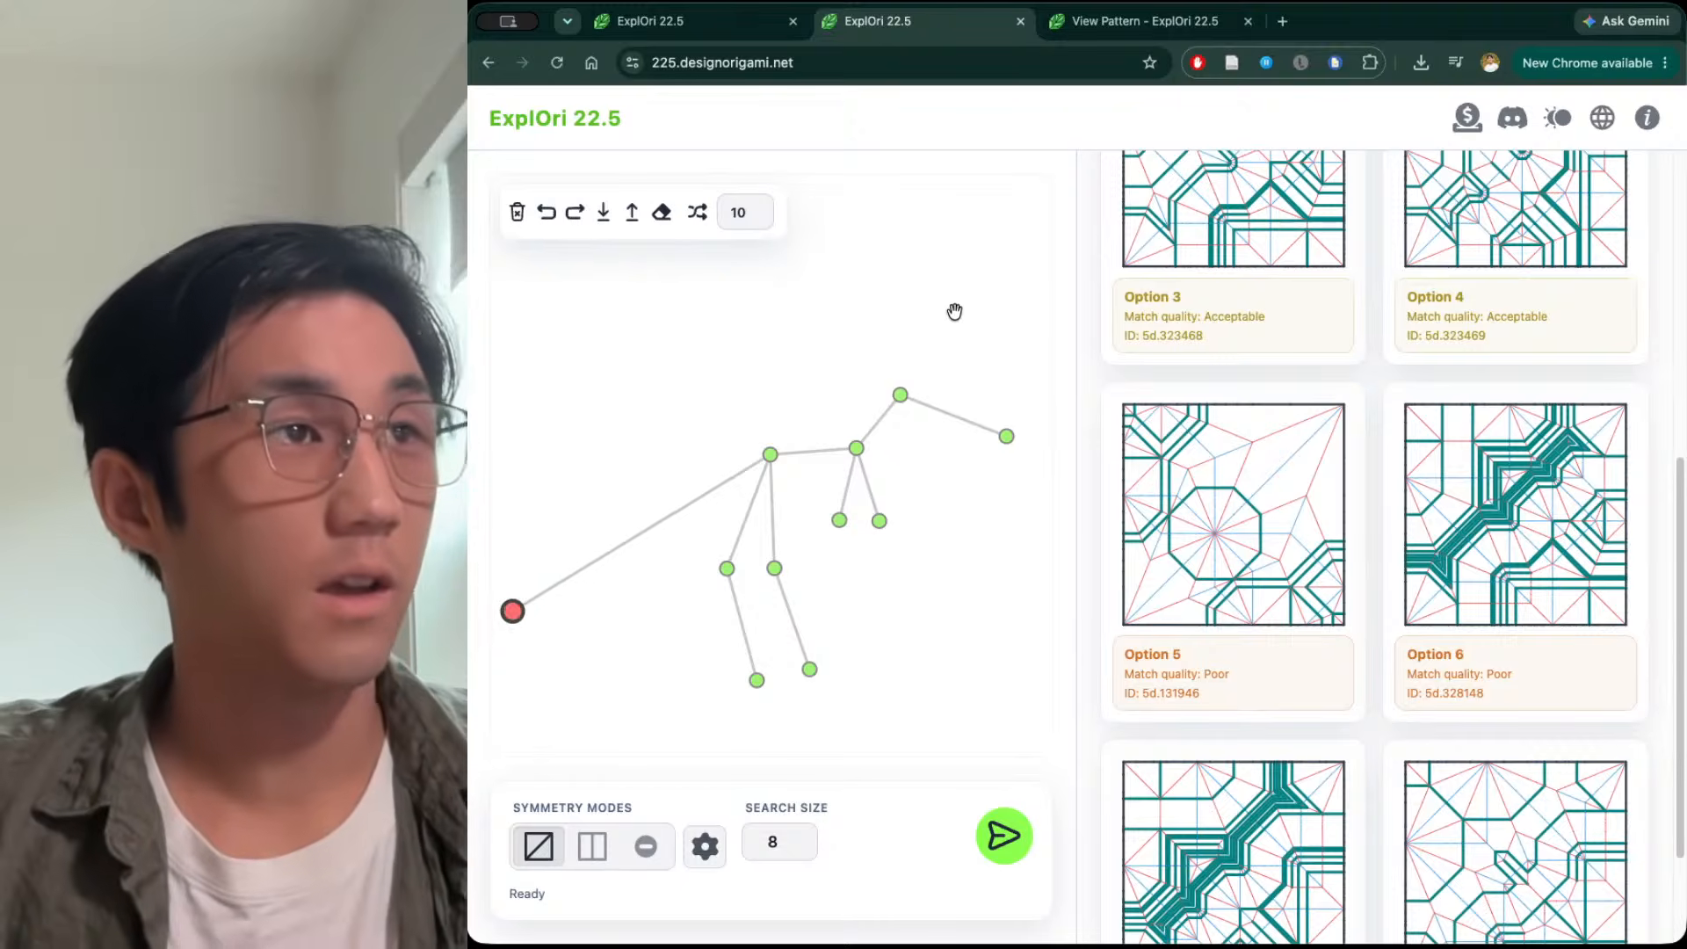
Search Google Images for "t rex" in a new tab, examine the AMNH Tyrannosaurus rex picture, and close the tab
key("ctrl+t")
type("t rex")
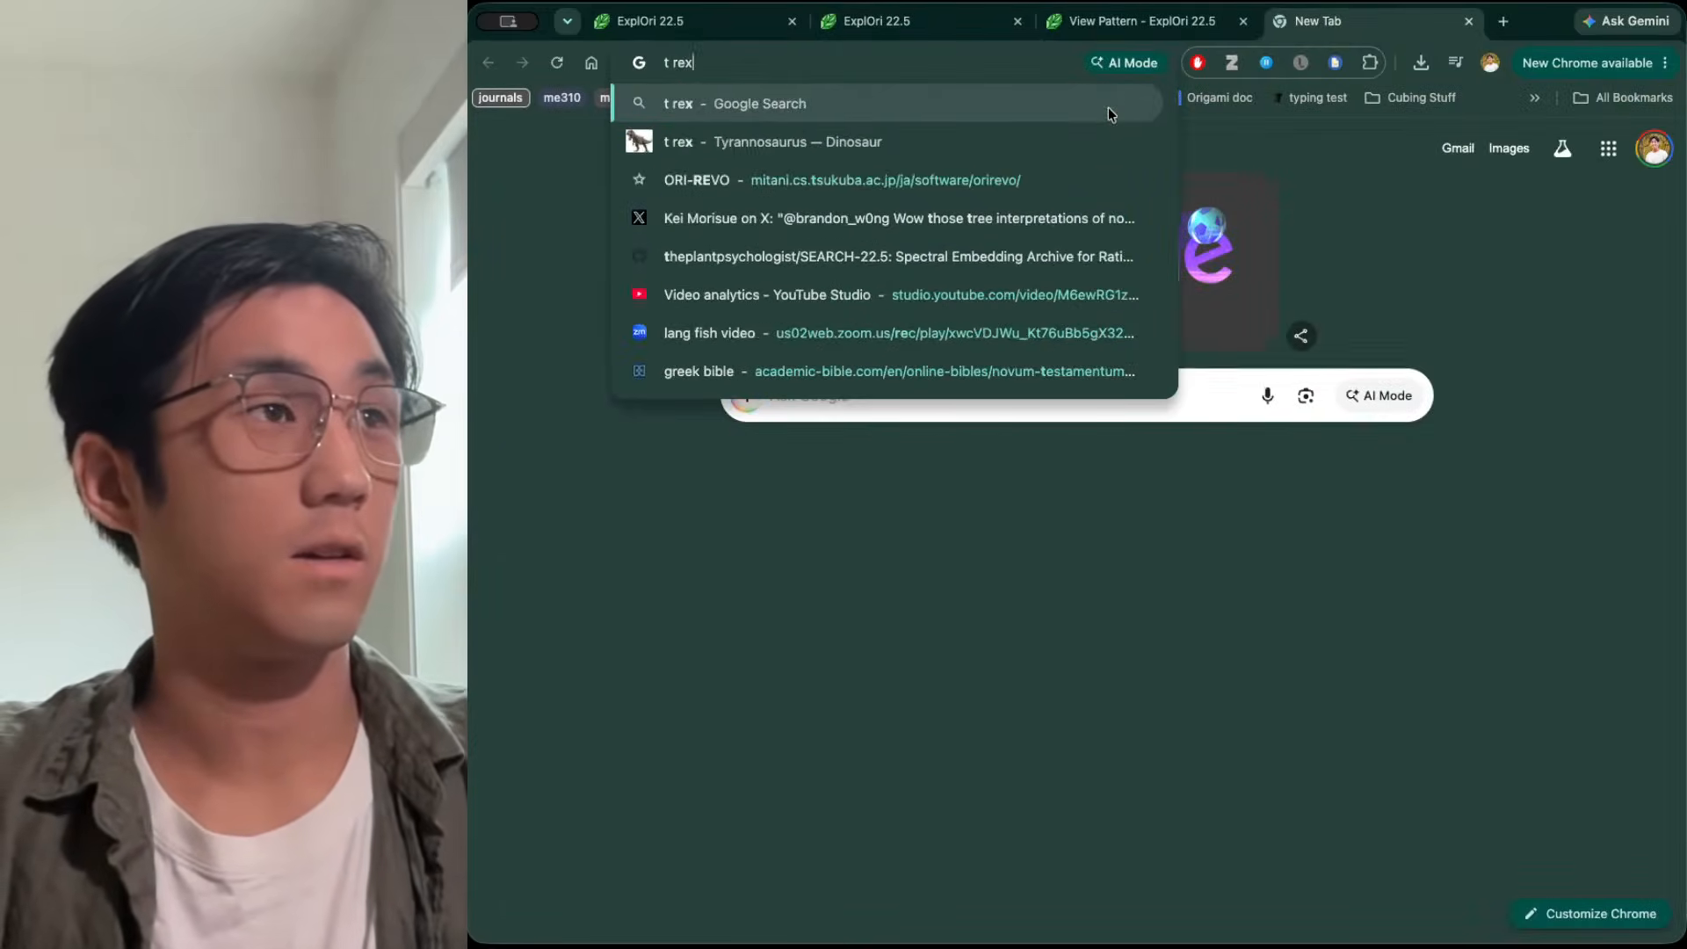
key("Return")
left_click(679, 195)
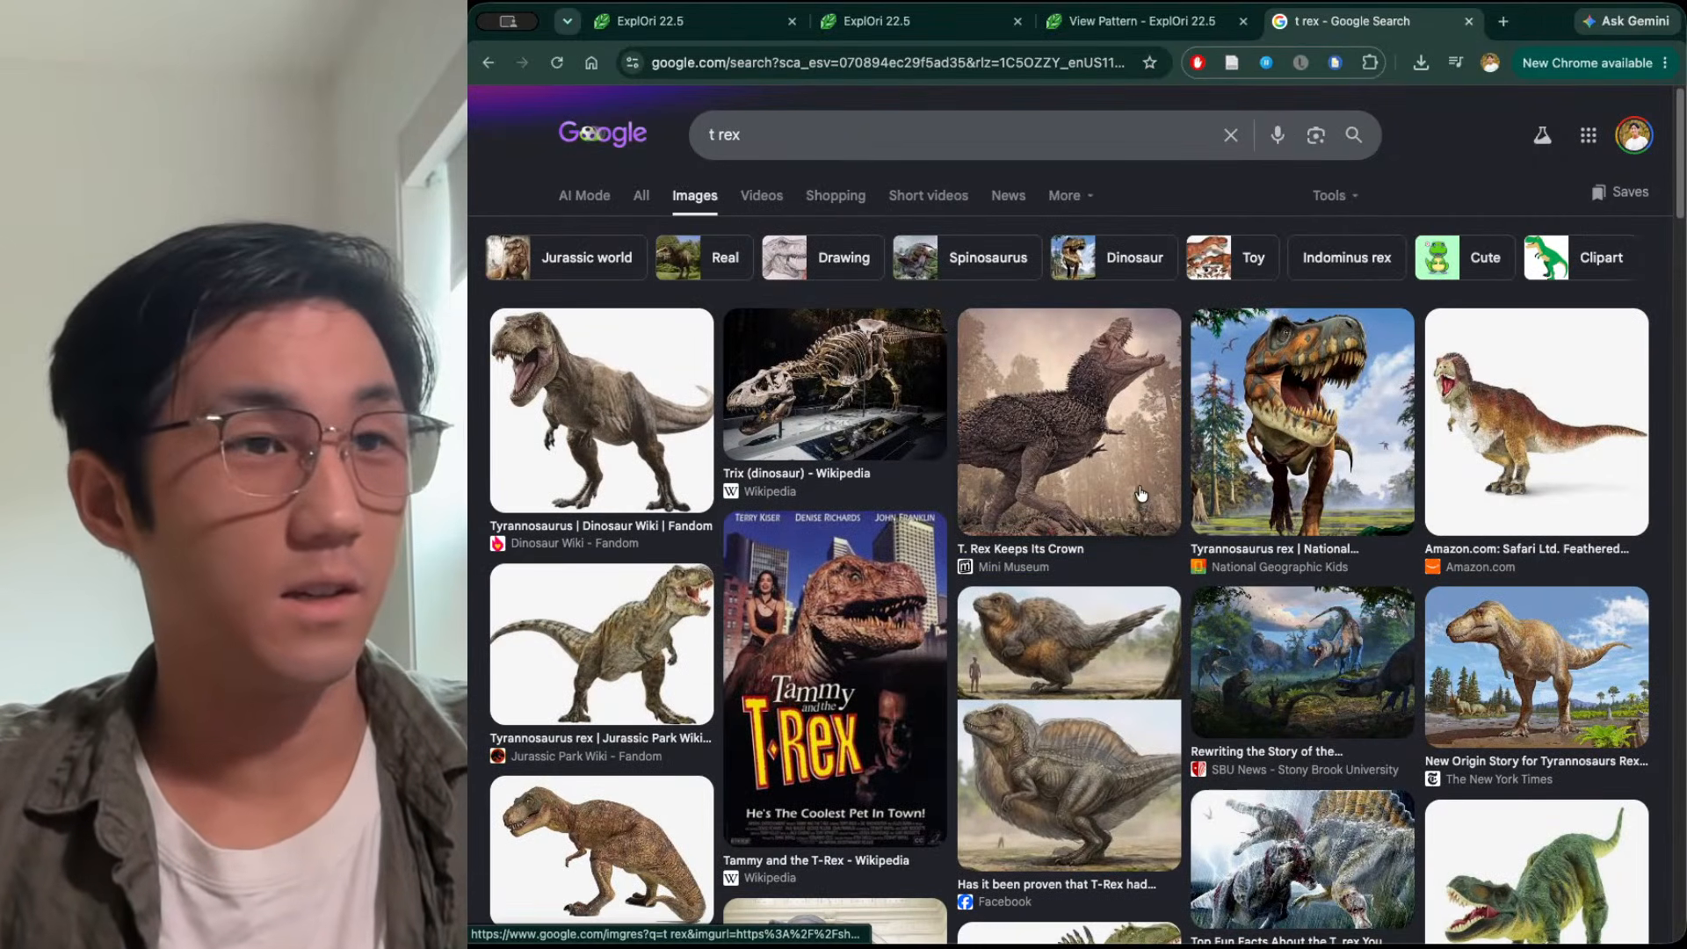
scroll(1107, 490, "down", 3)
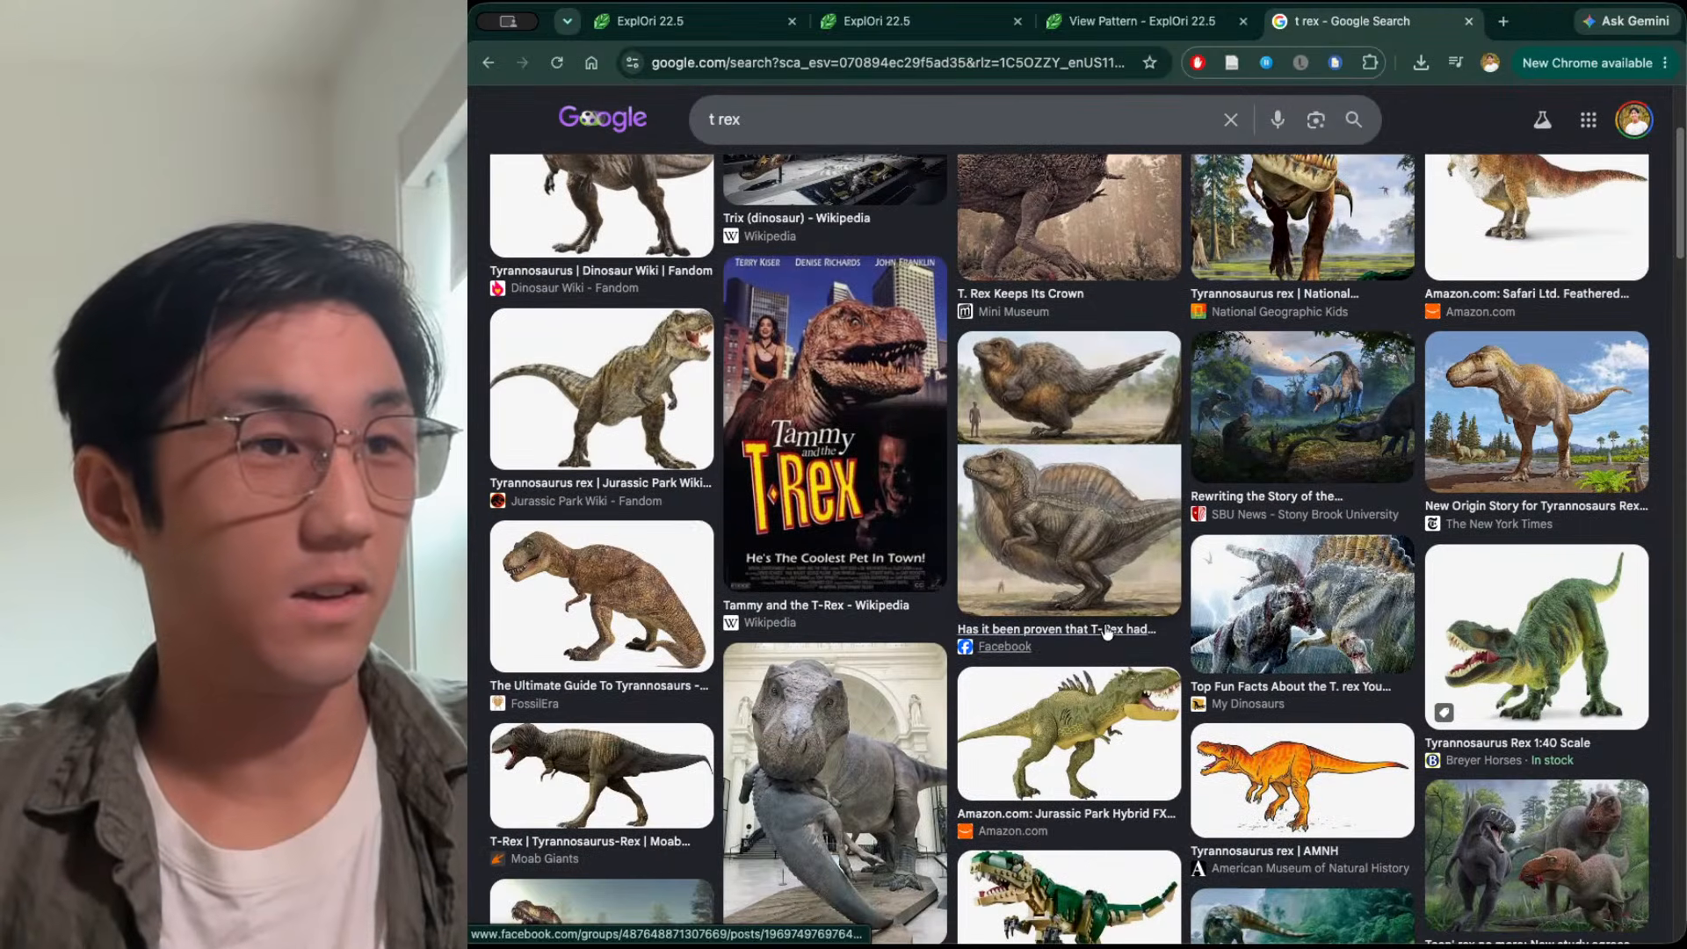
left_click(1268, 740)
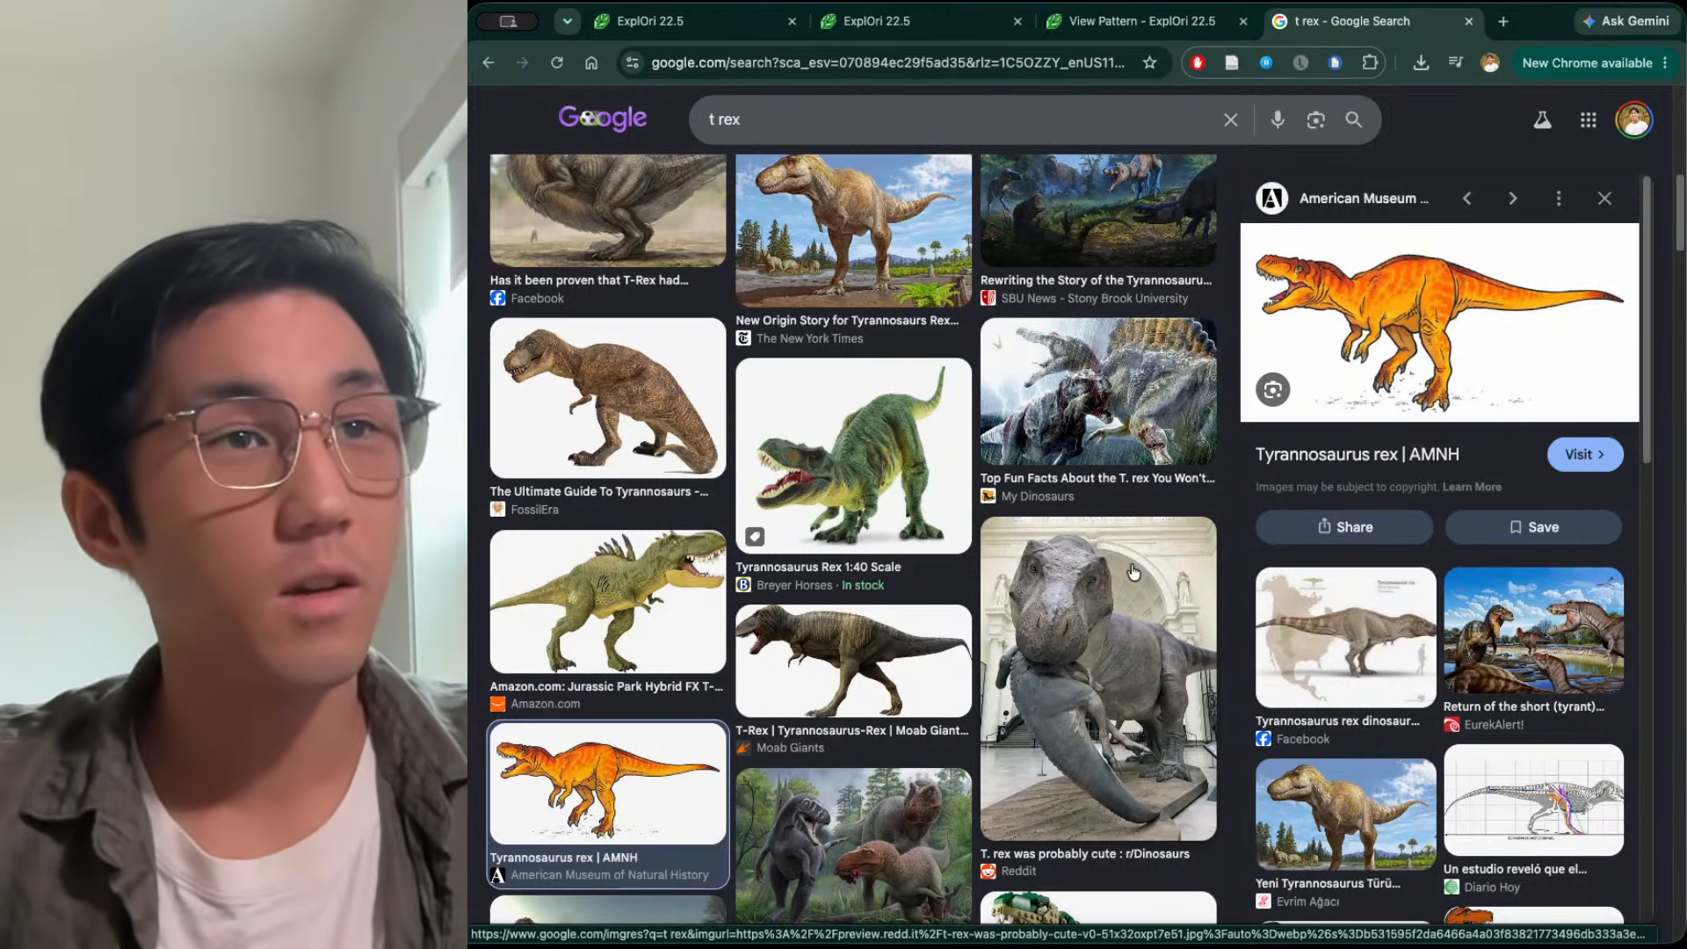
key("super+w")
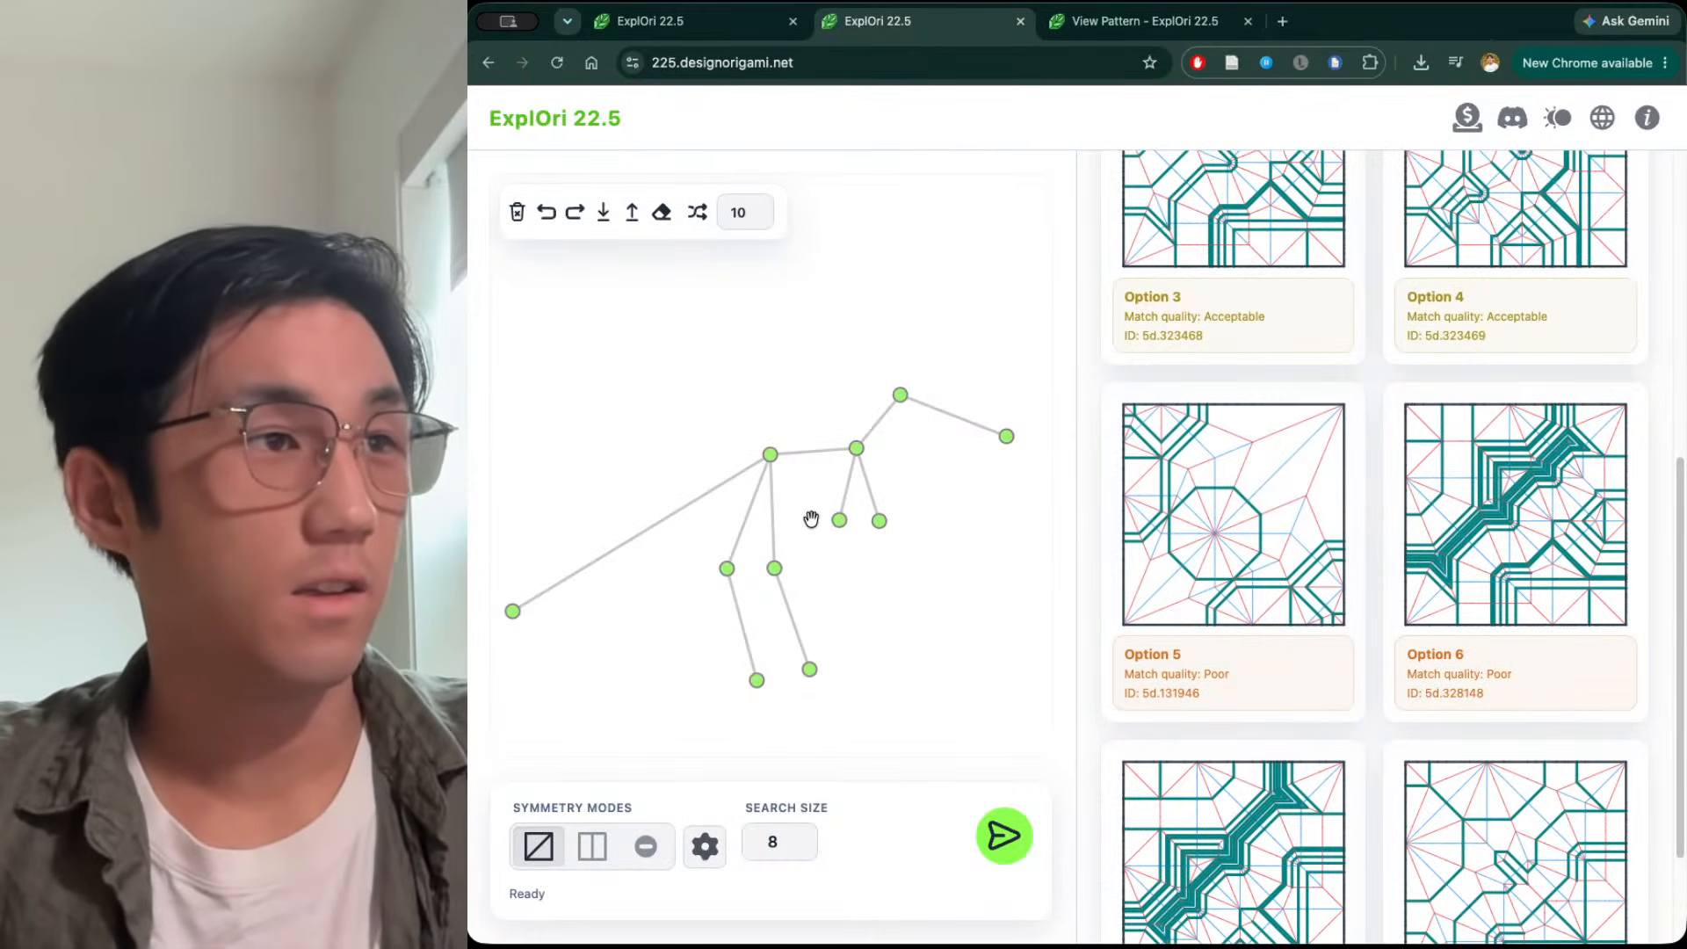
Shorten and angle the head branch as a lower jaw, and add a second branch from the neck's end as the upper jaw
left_click_drag(1008, 438, 988, 403)
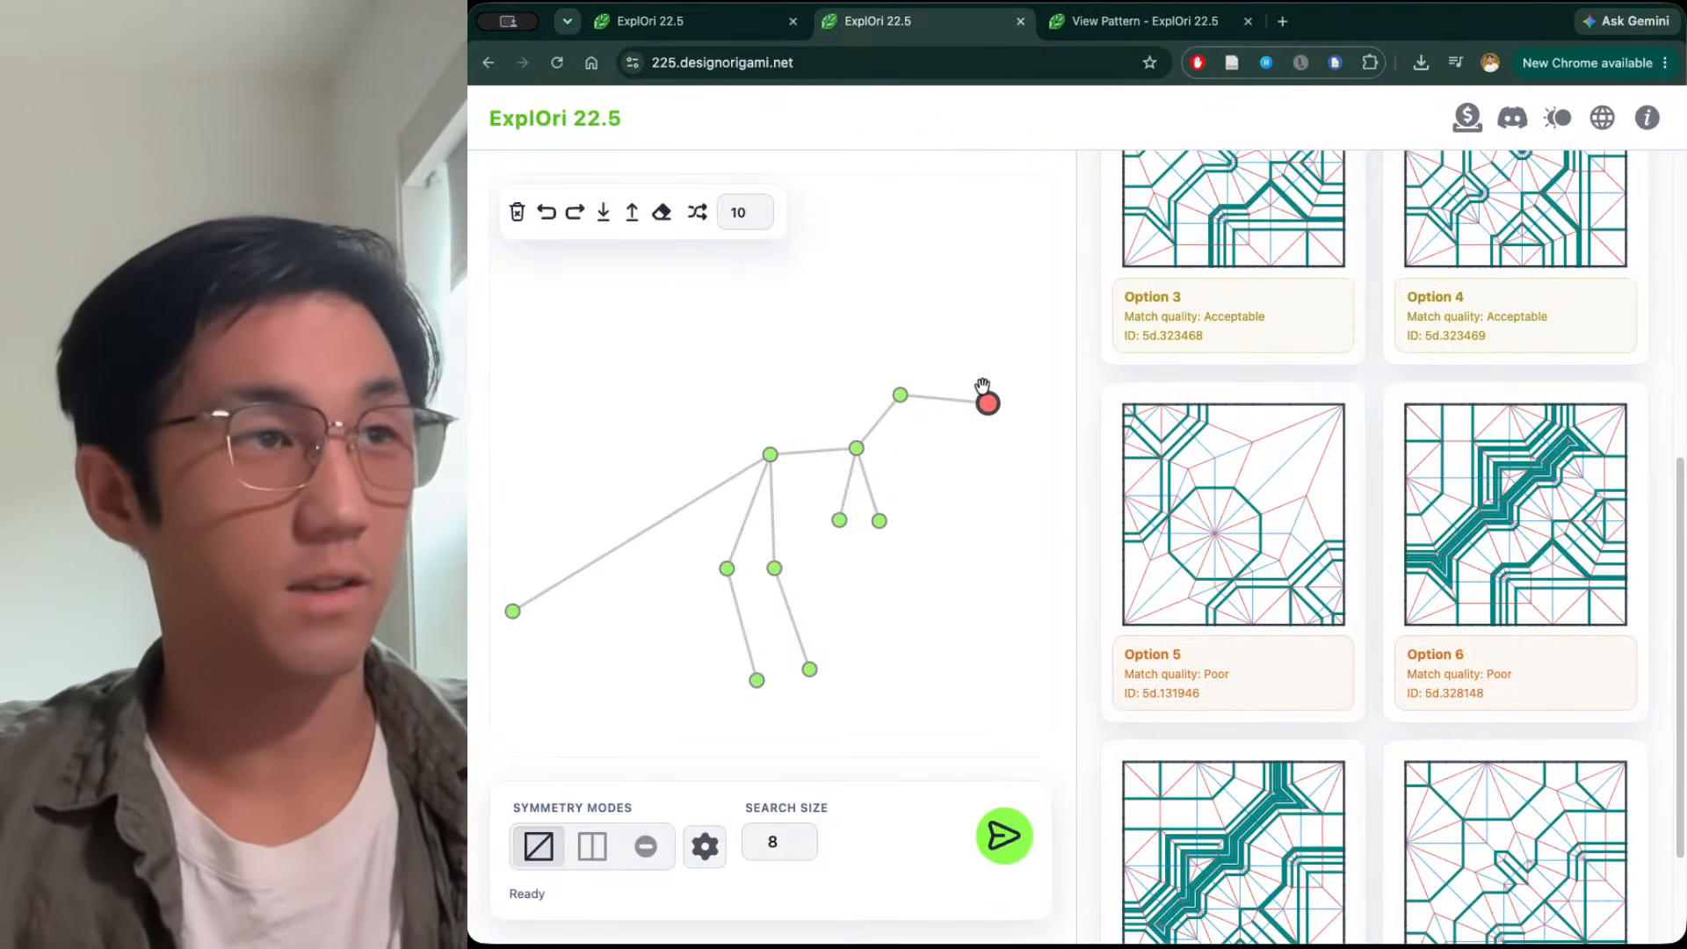
left_click_drag(988, 403, 986, 438)
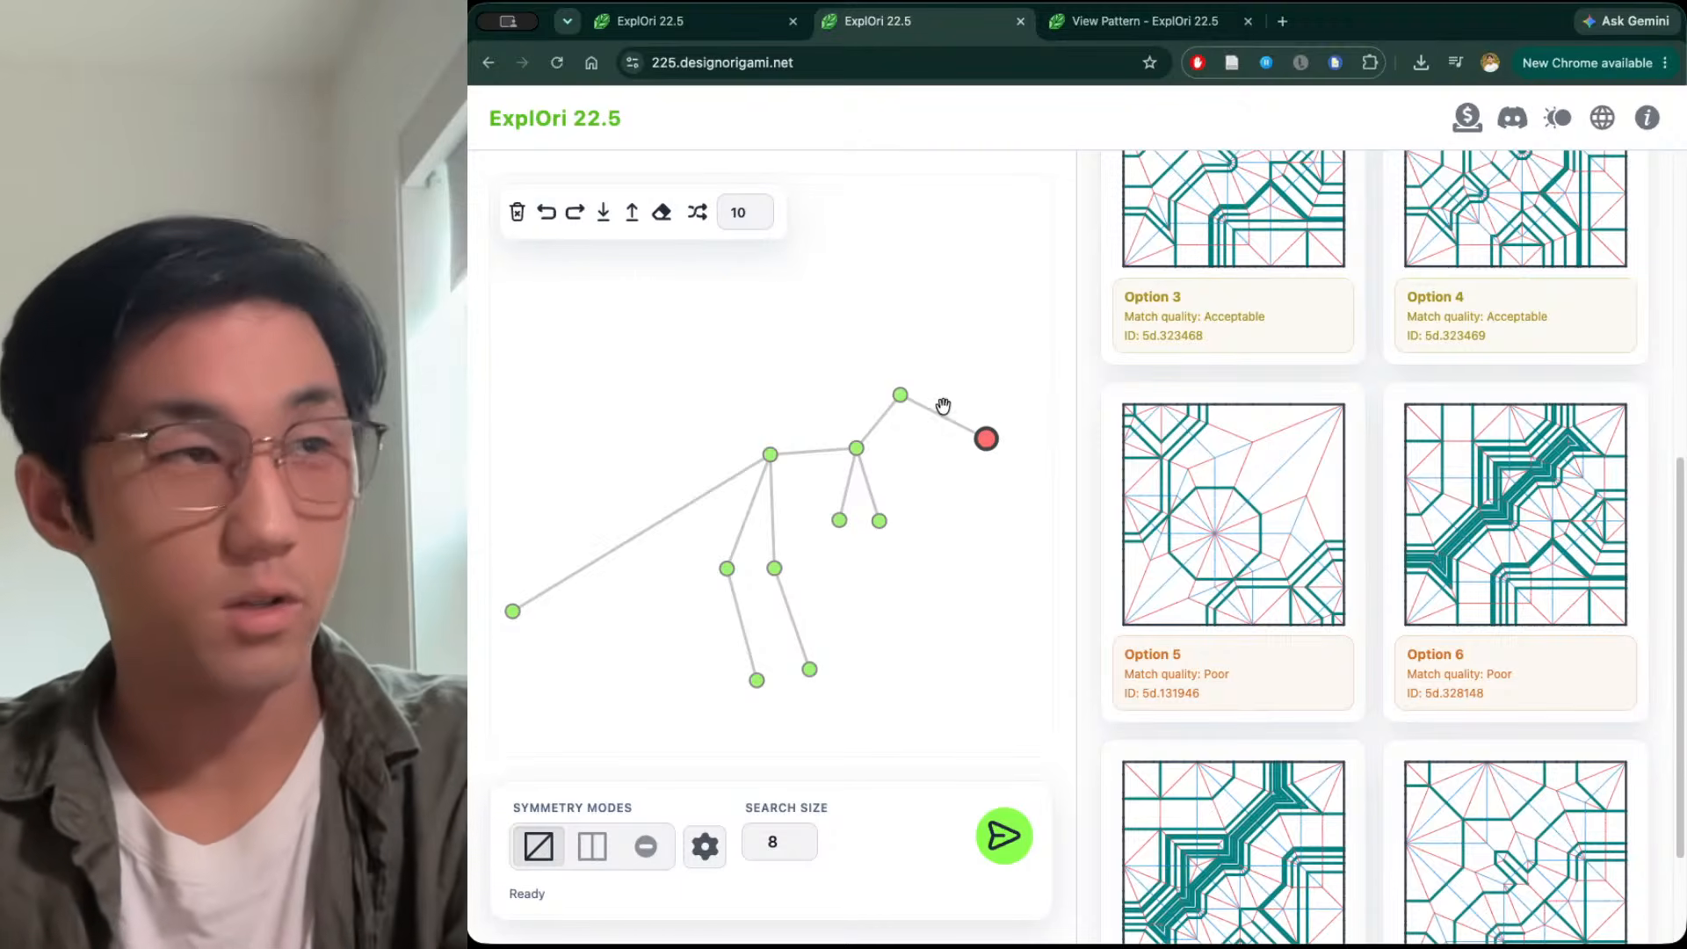
left_click_drag(900, 395, 1004, 389)
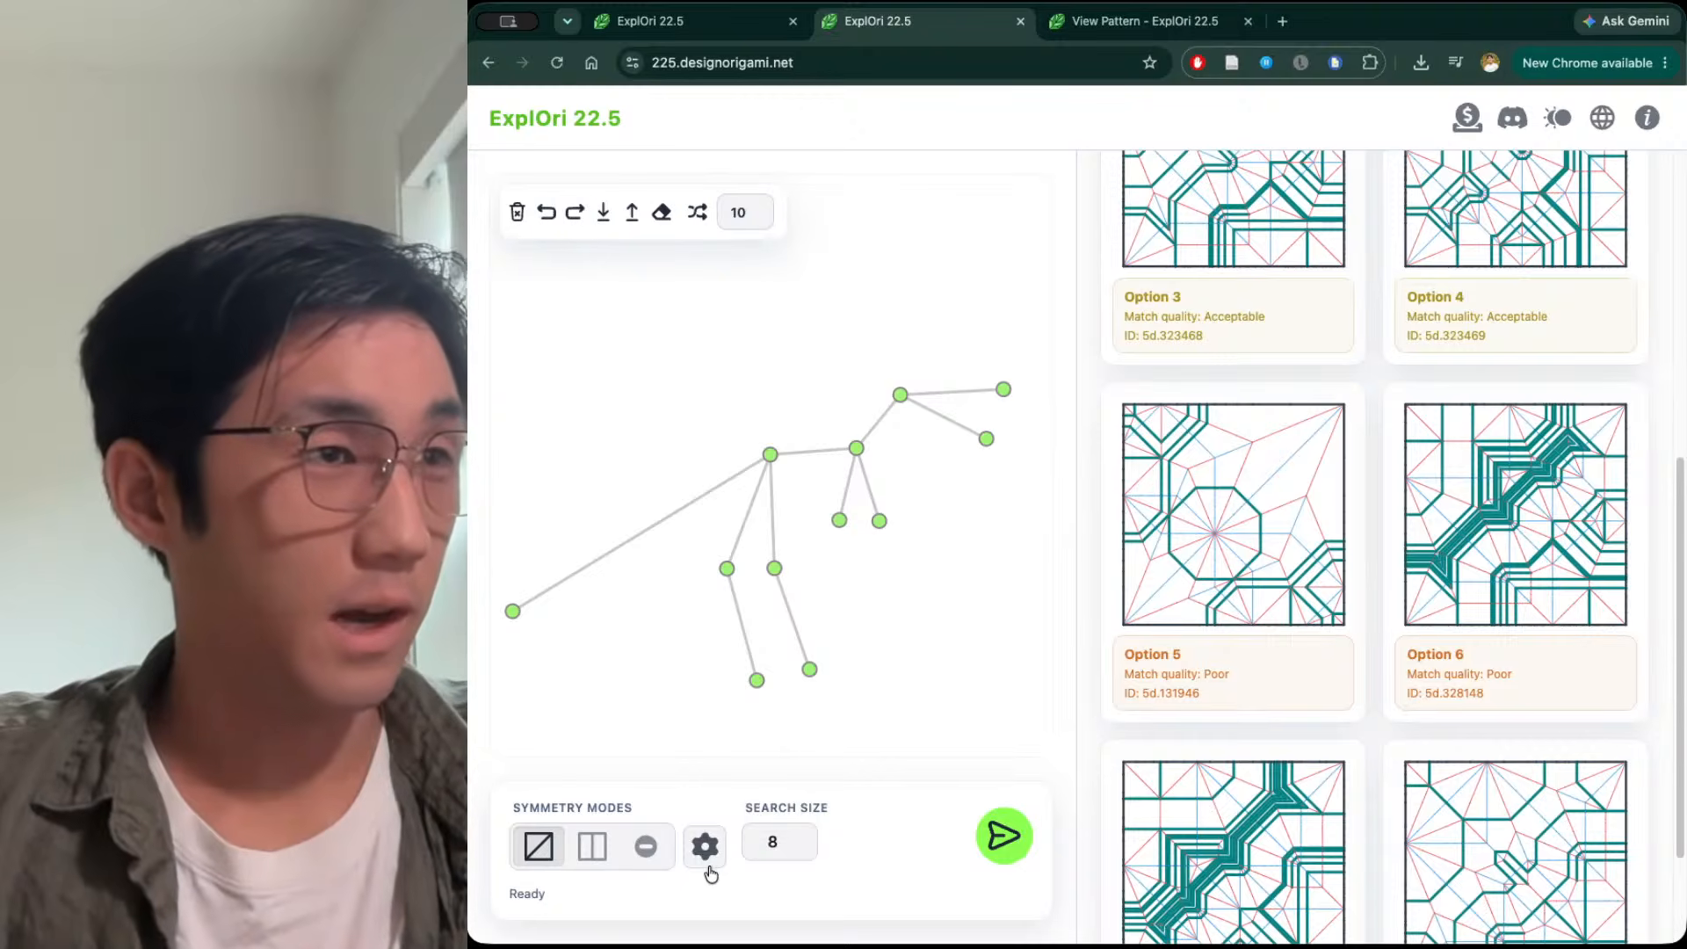
Enable book symmetry alongside diagonal, and set the advanced filters to allow symmetry types d and b for complexities 2 to 5, excluding n
left_click(593, 861)
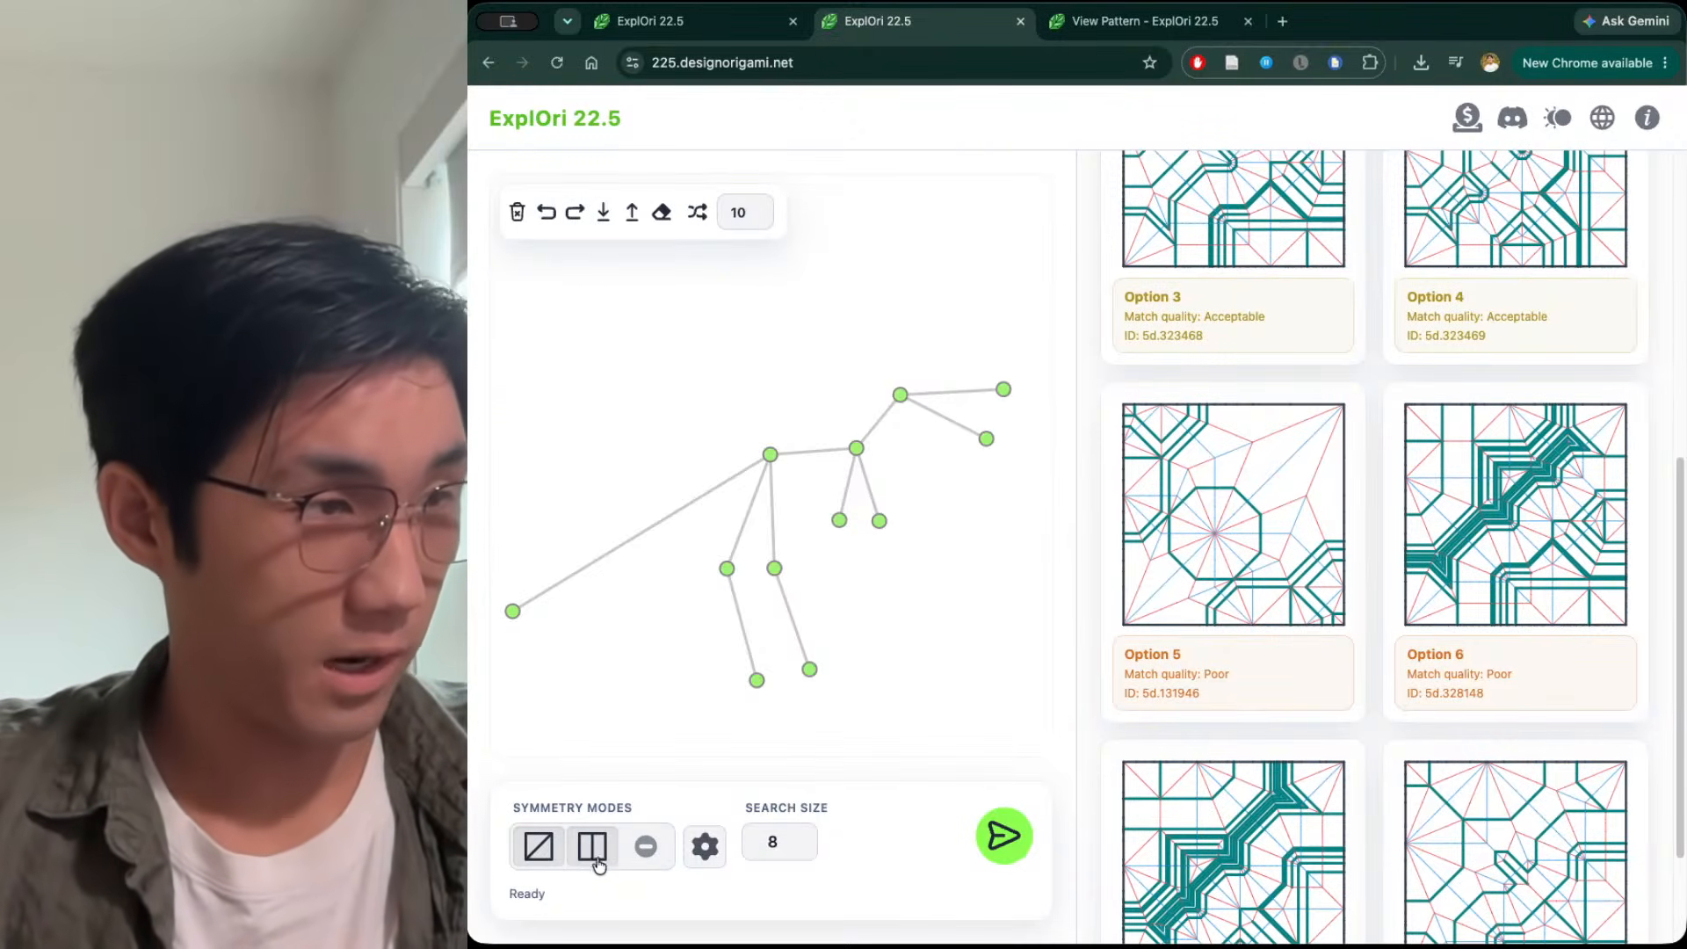
left_click(704, 848)
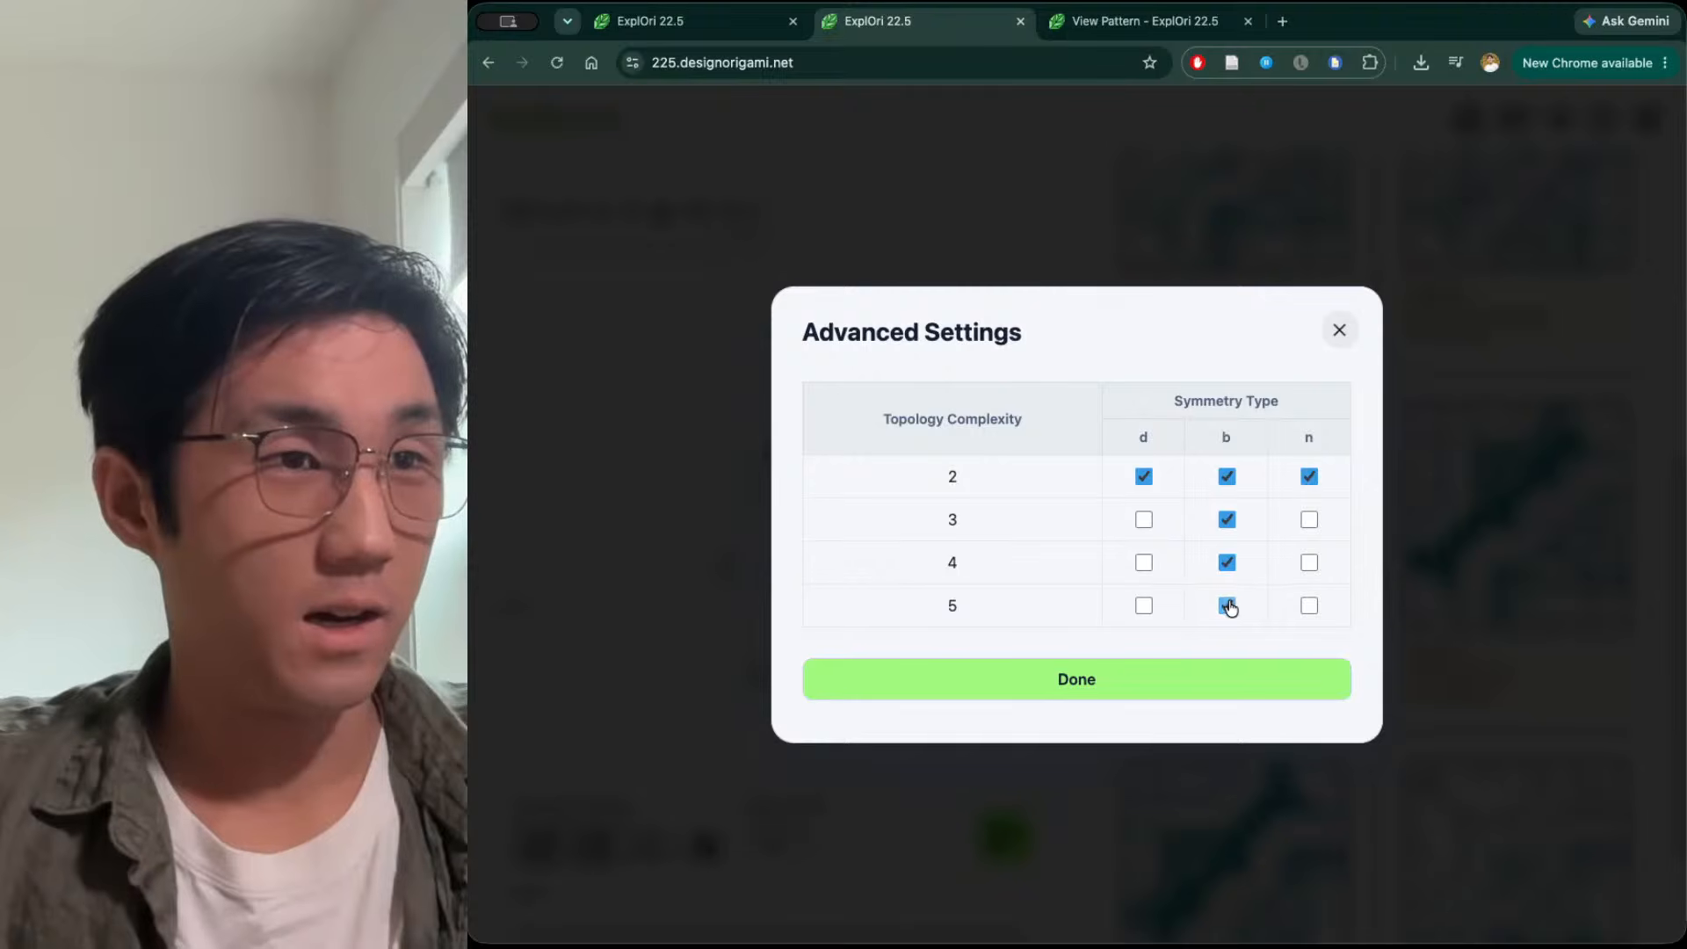
left_click(1144, 564)
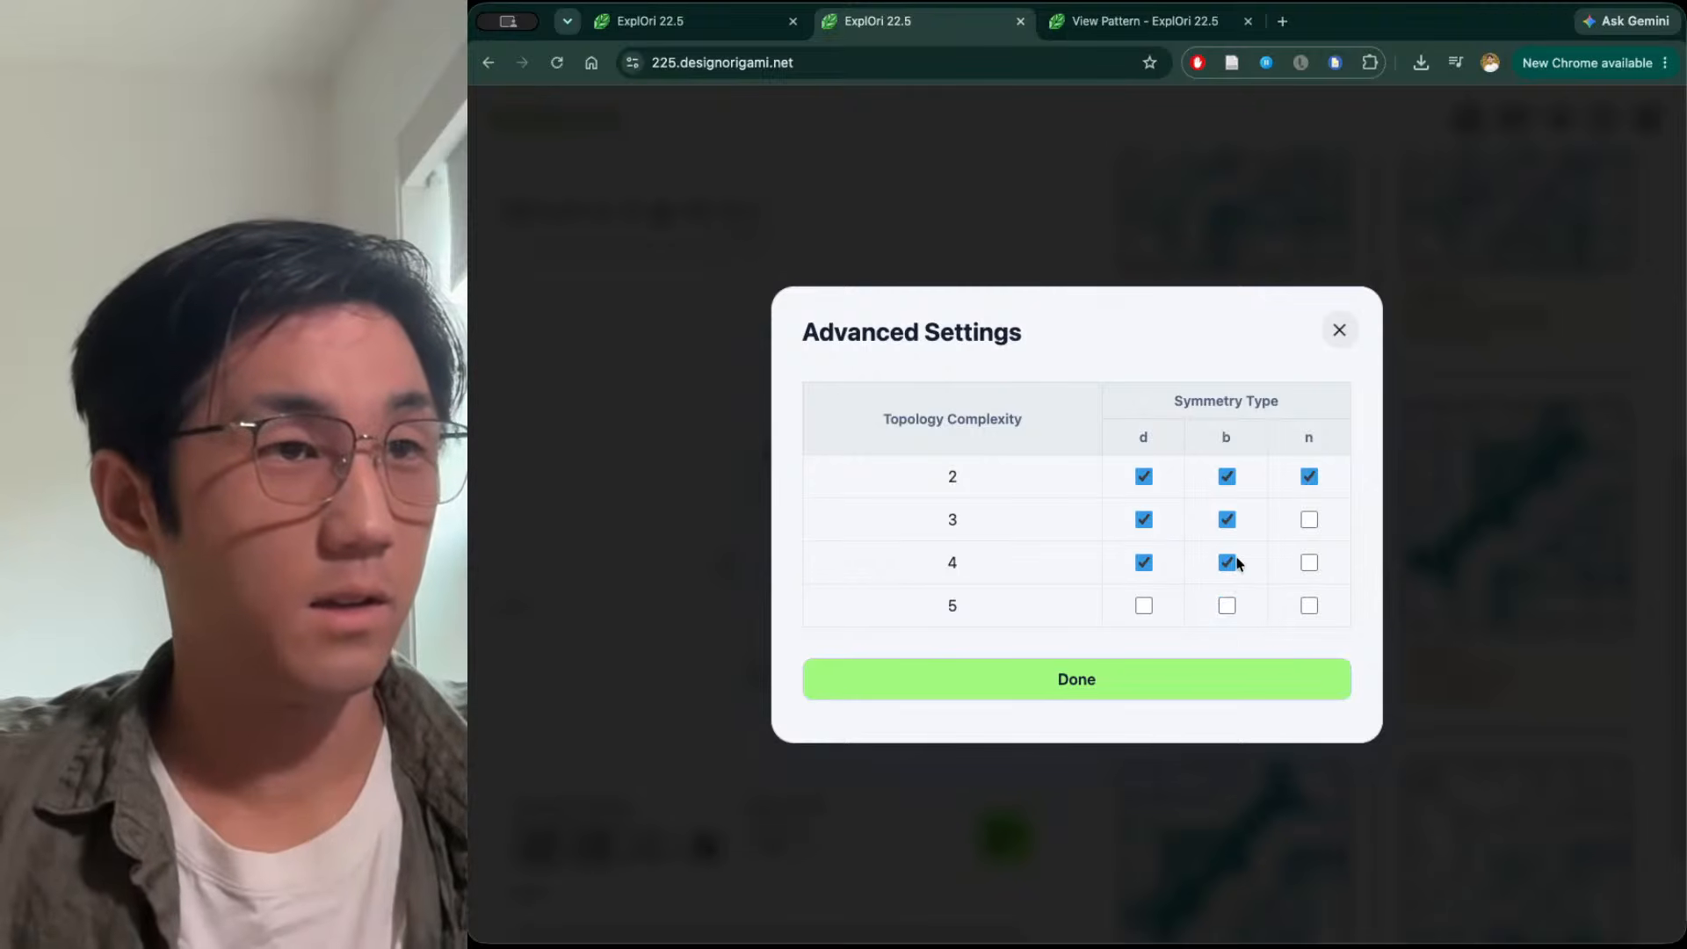
left_click(1144, 607)
left_click(1228, 606)
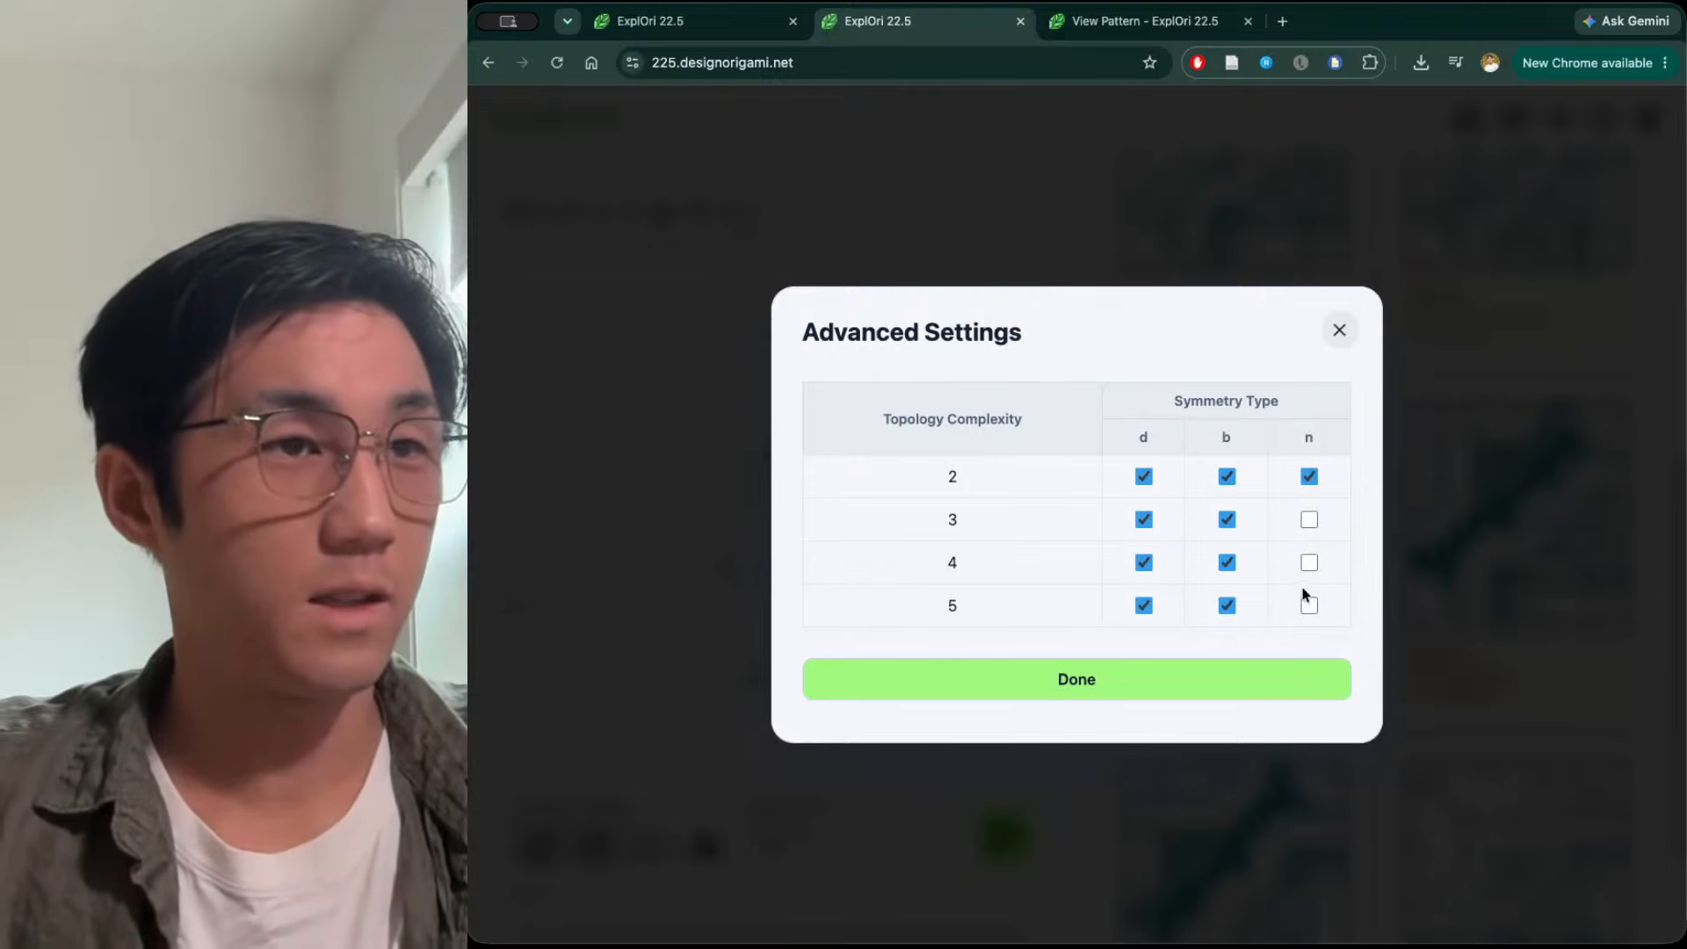
left_click(1310, 483)
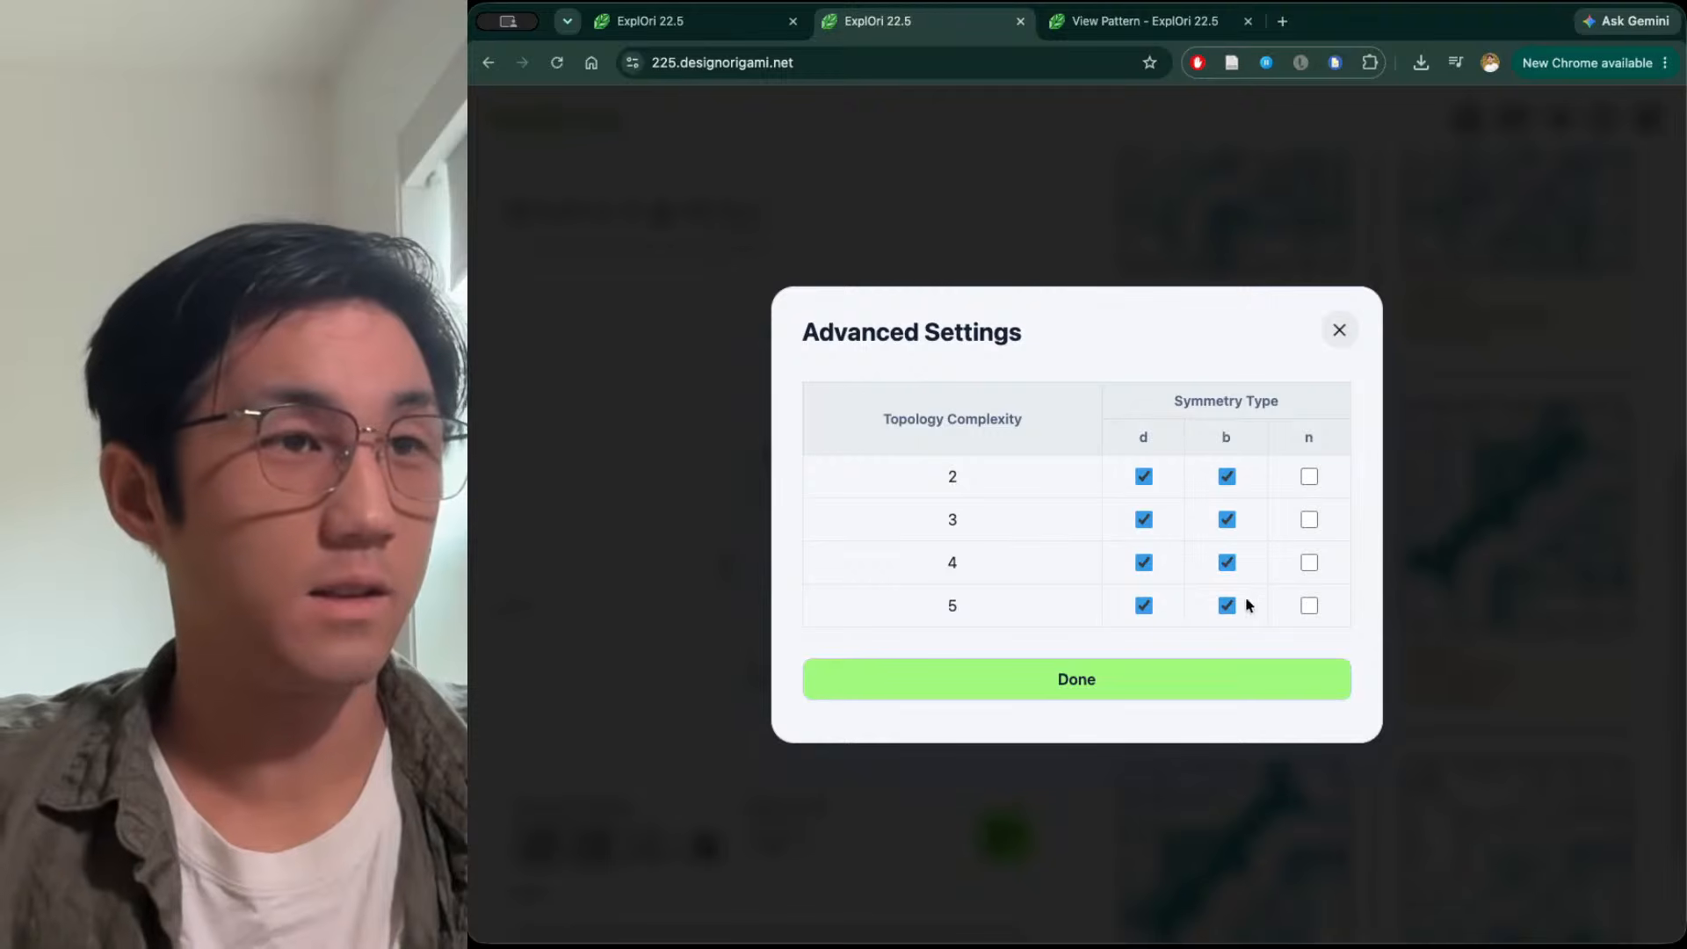
left_click(1183, 682)
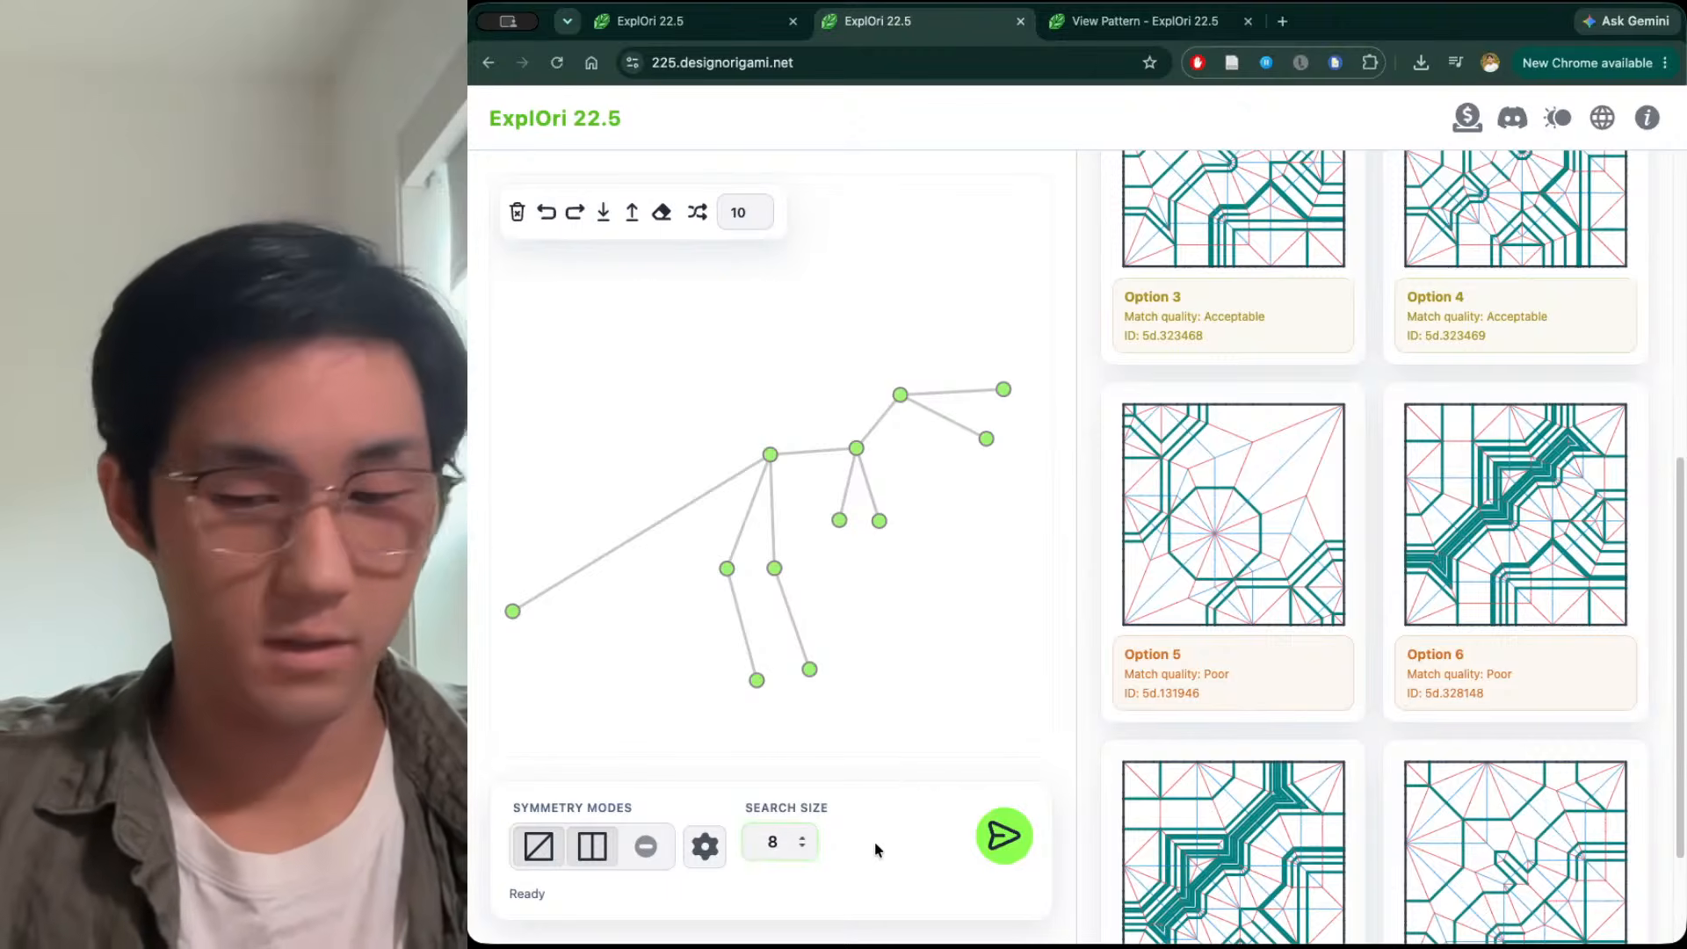
Search for patterns matching the tree with a search size of 5 and look through the packings of the results
left_click(1015, 831)
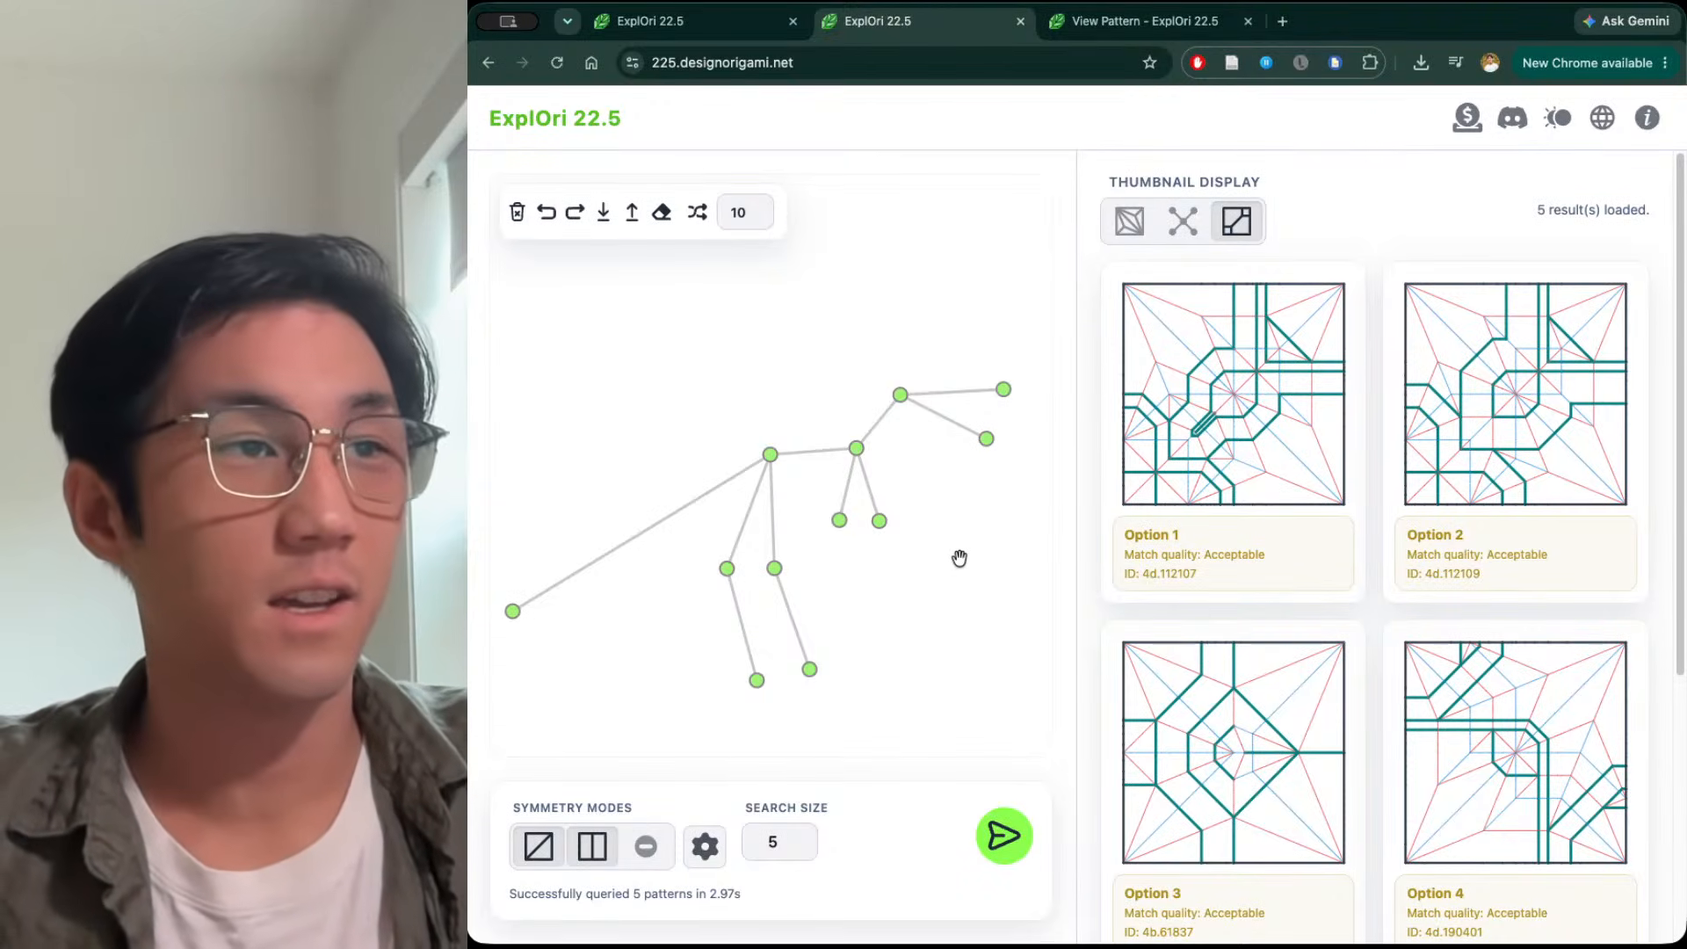
scroll(1081, 616, "down", 5)
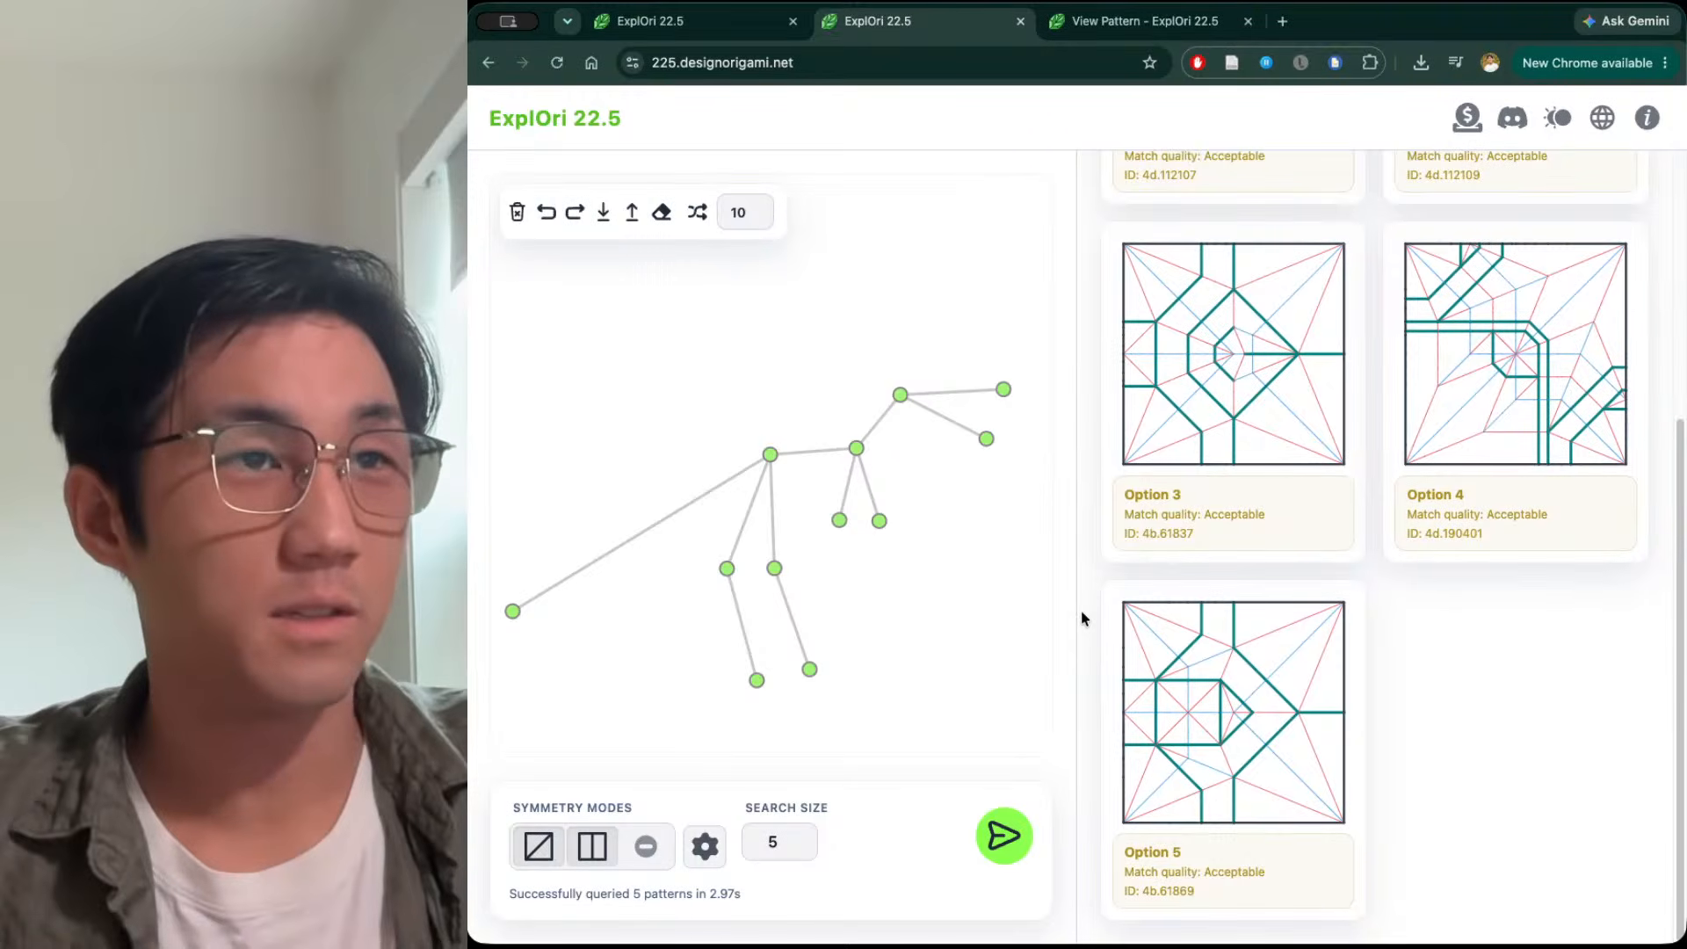
scroll(1082, 618, "up", 5)
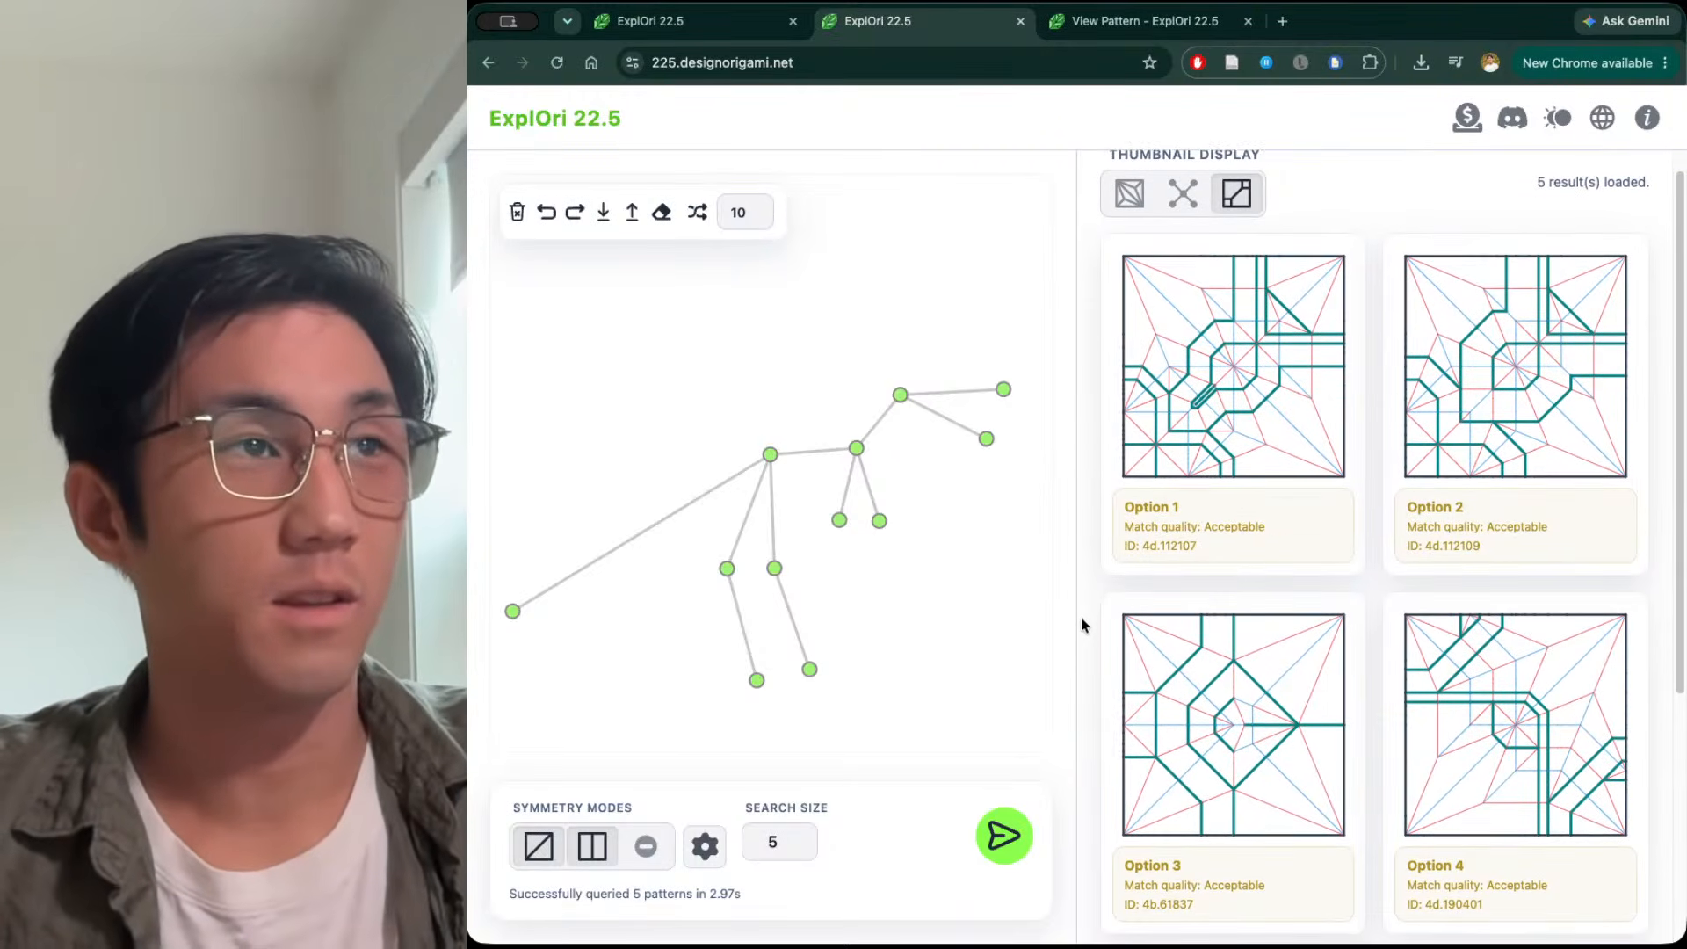
scroll(1081, 615, "up", 1)
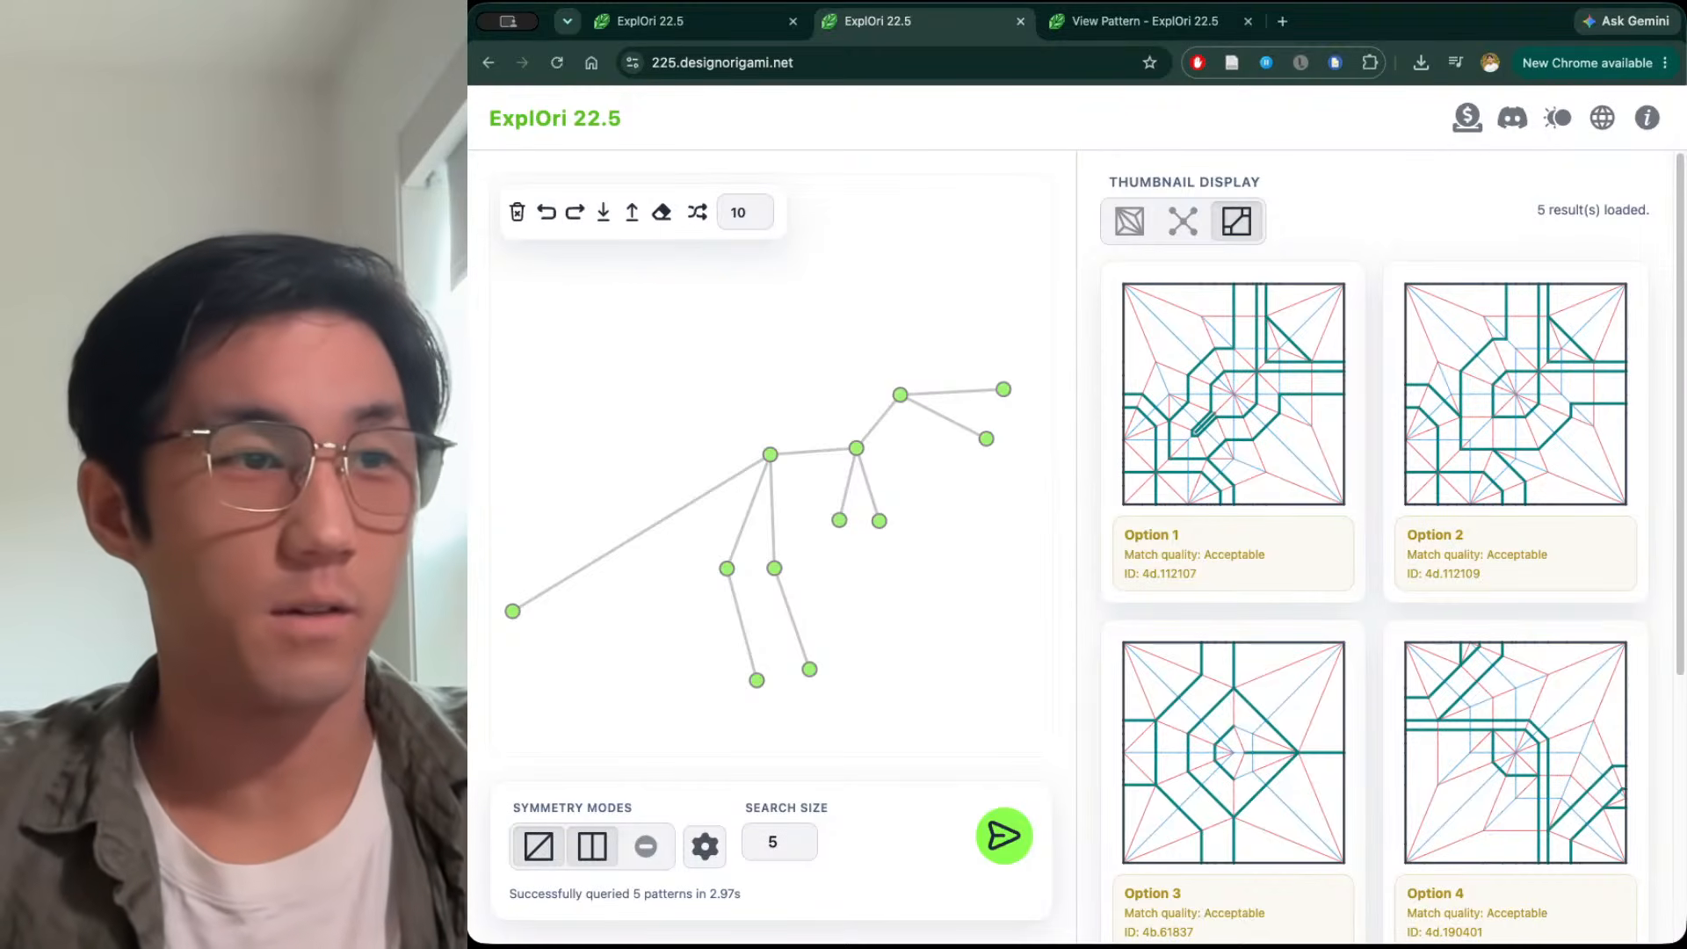
Display the result thumbnails as trees and inspect Option 1's tree and packing in its preview
left_click(1178, 223)
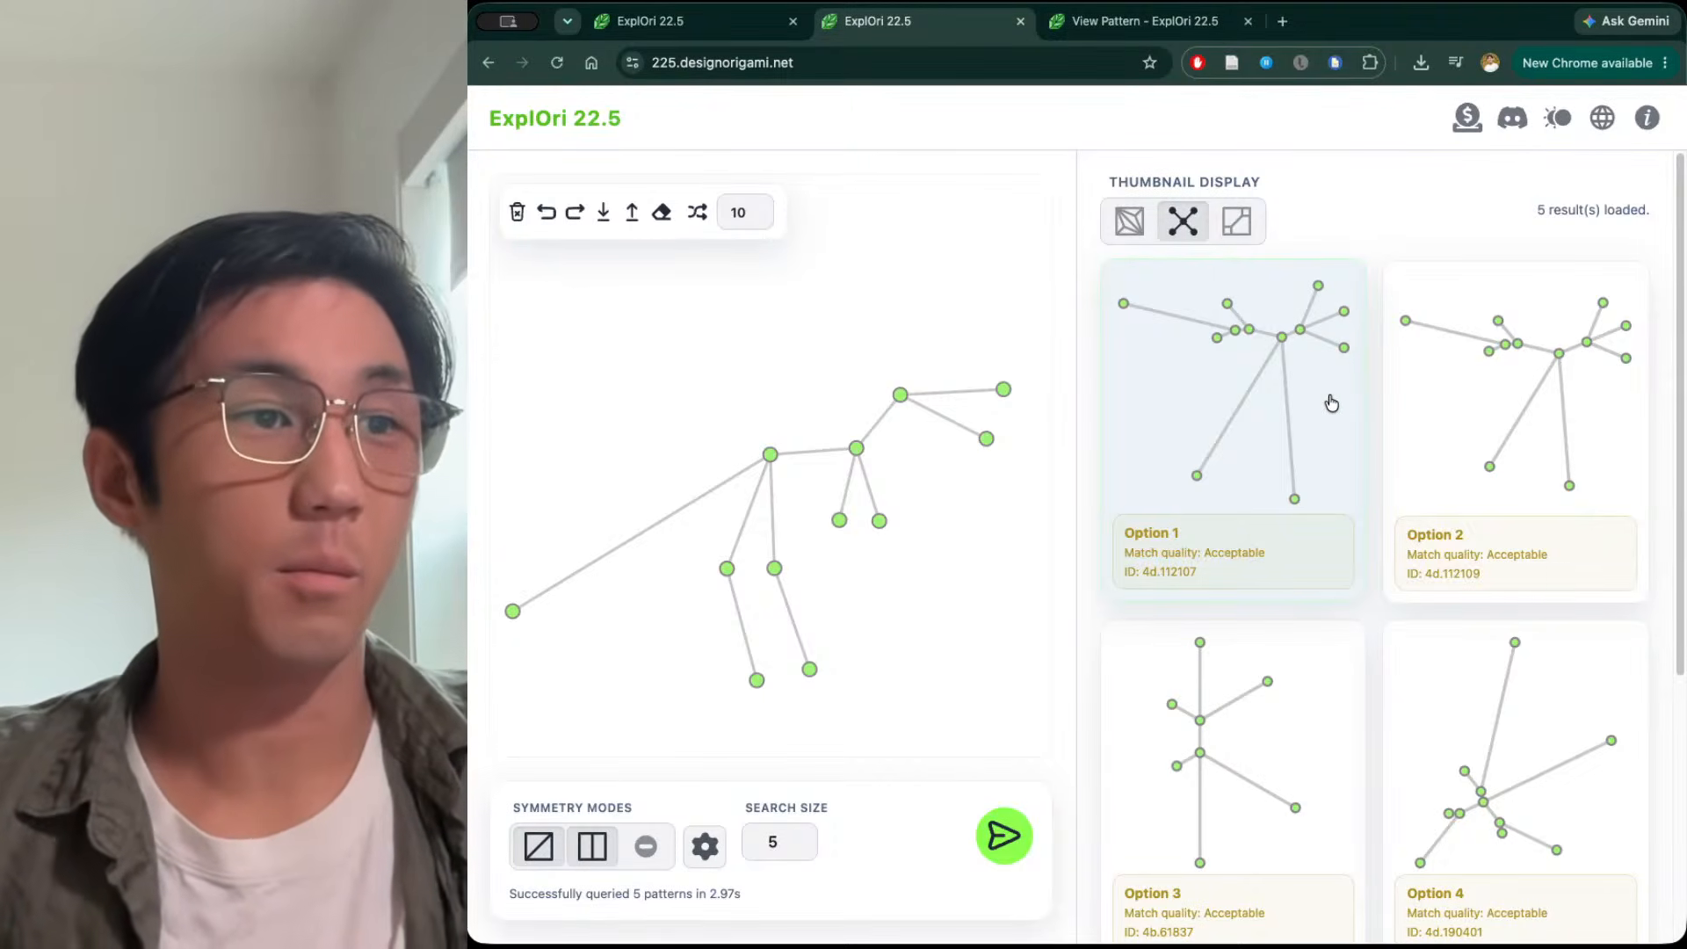
scroll(1332, 403, "down", 5)
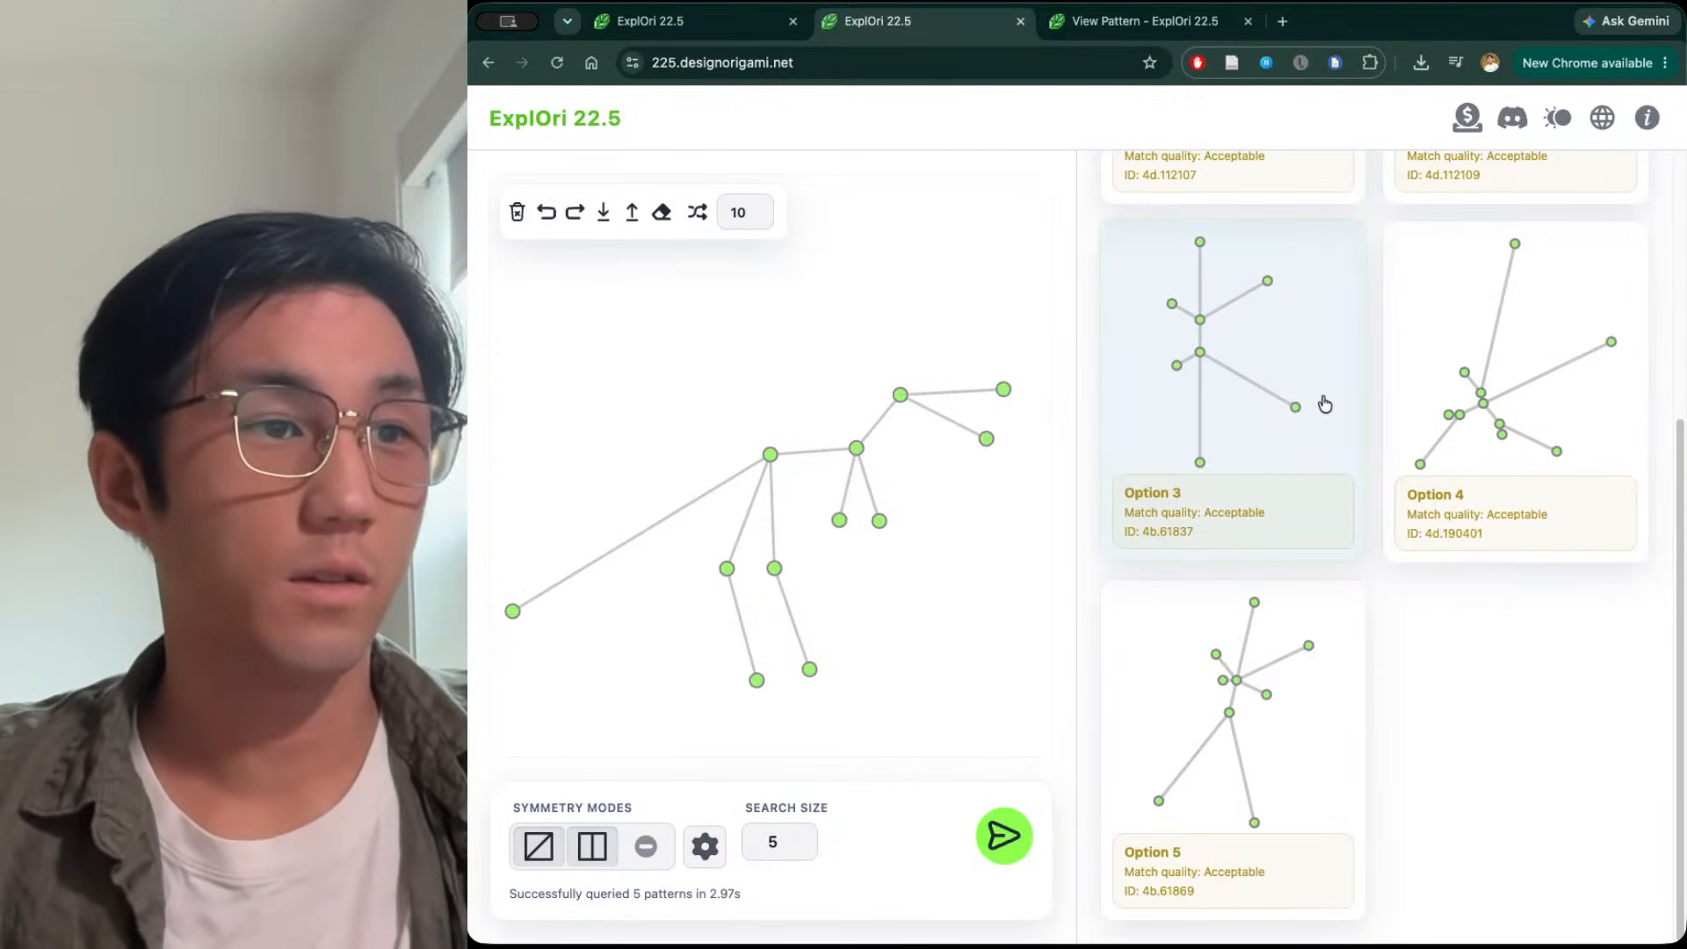
scroll(1325, 406, "up", 5)
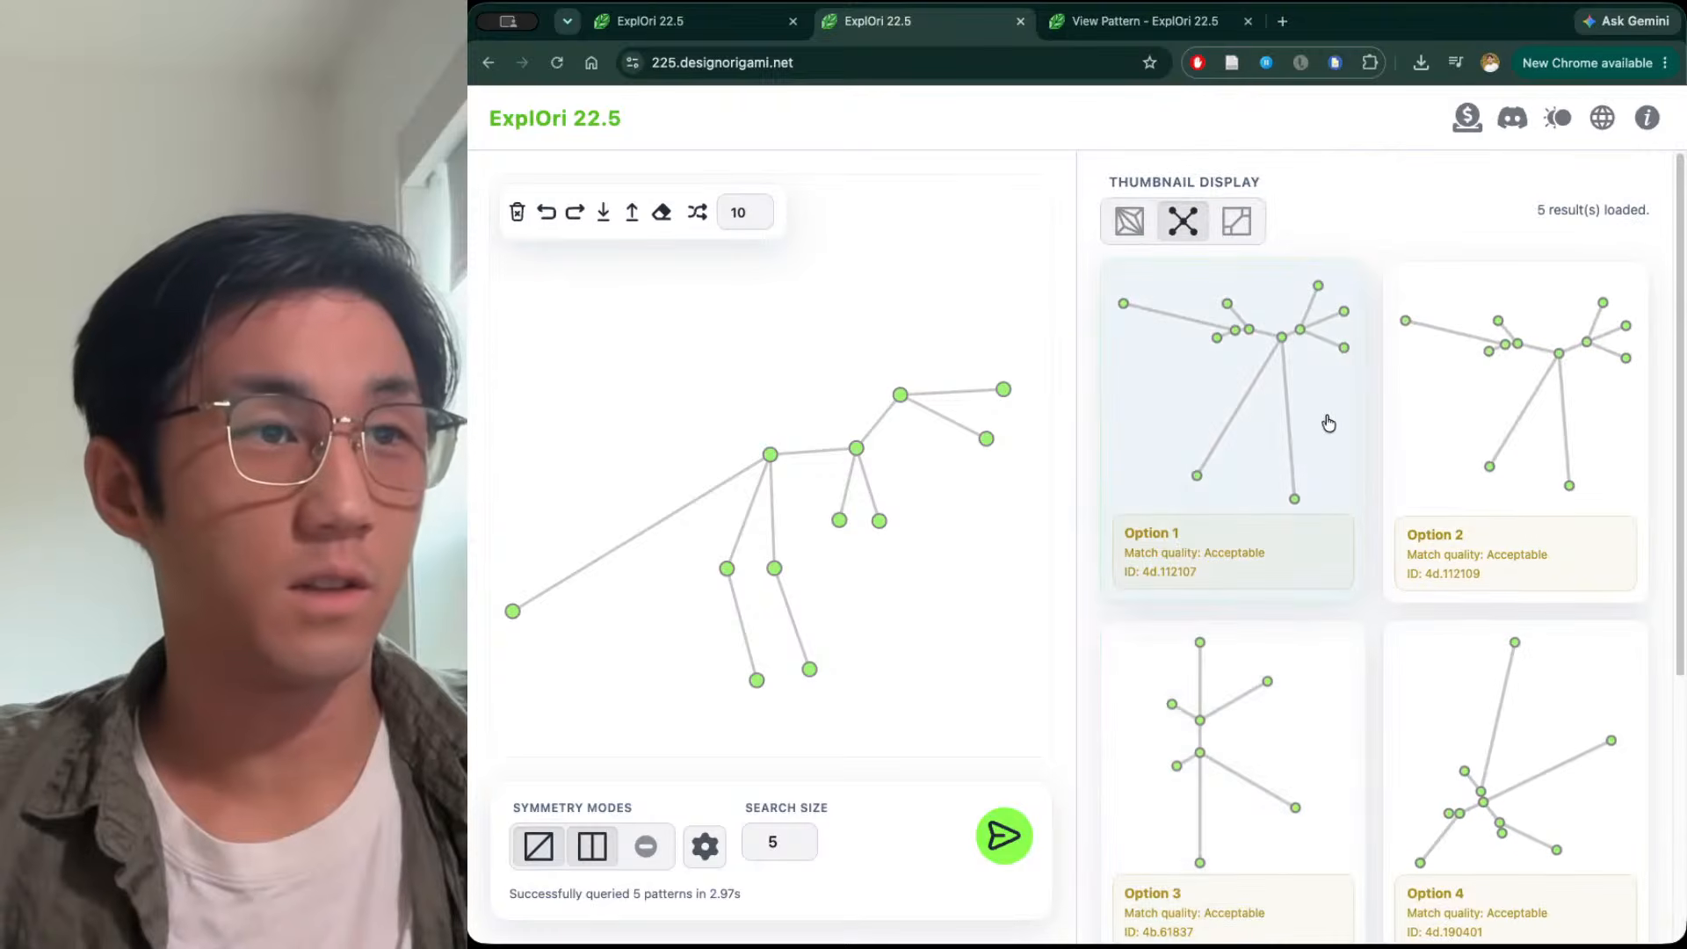
left_click(1227, 312)
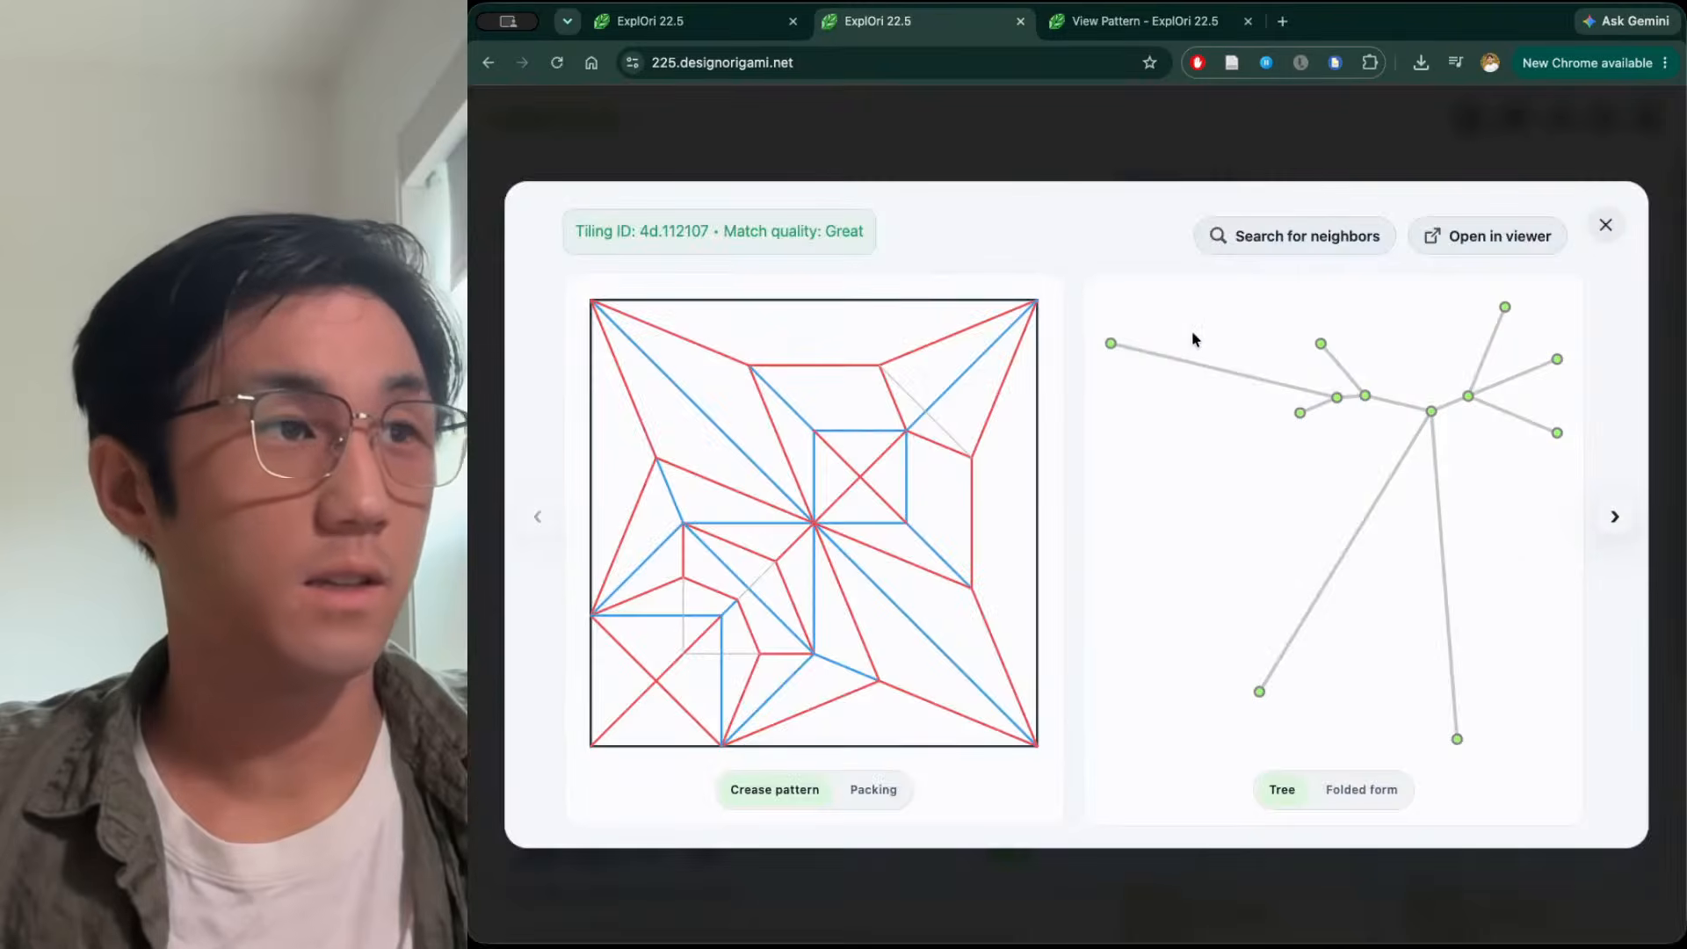
left_click(872, 795)
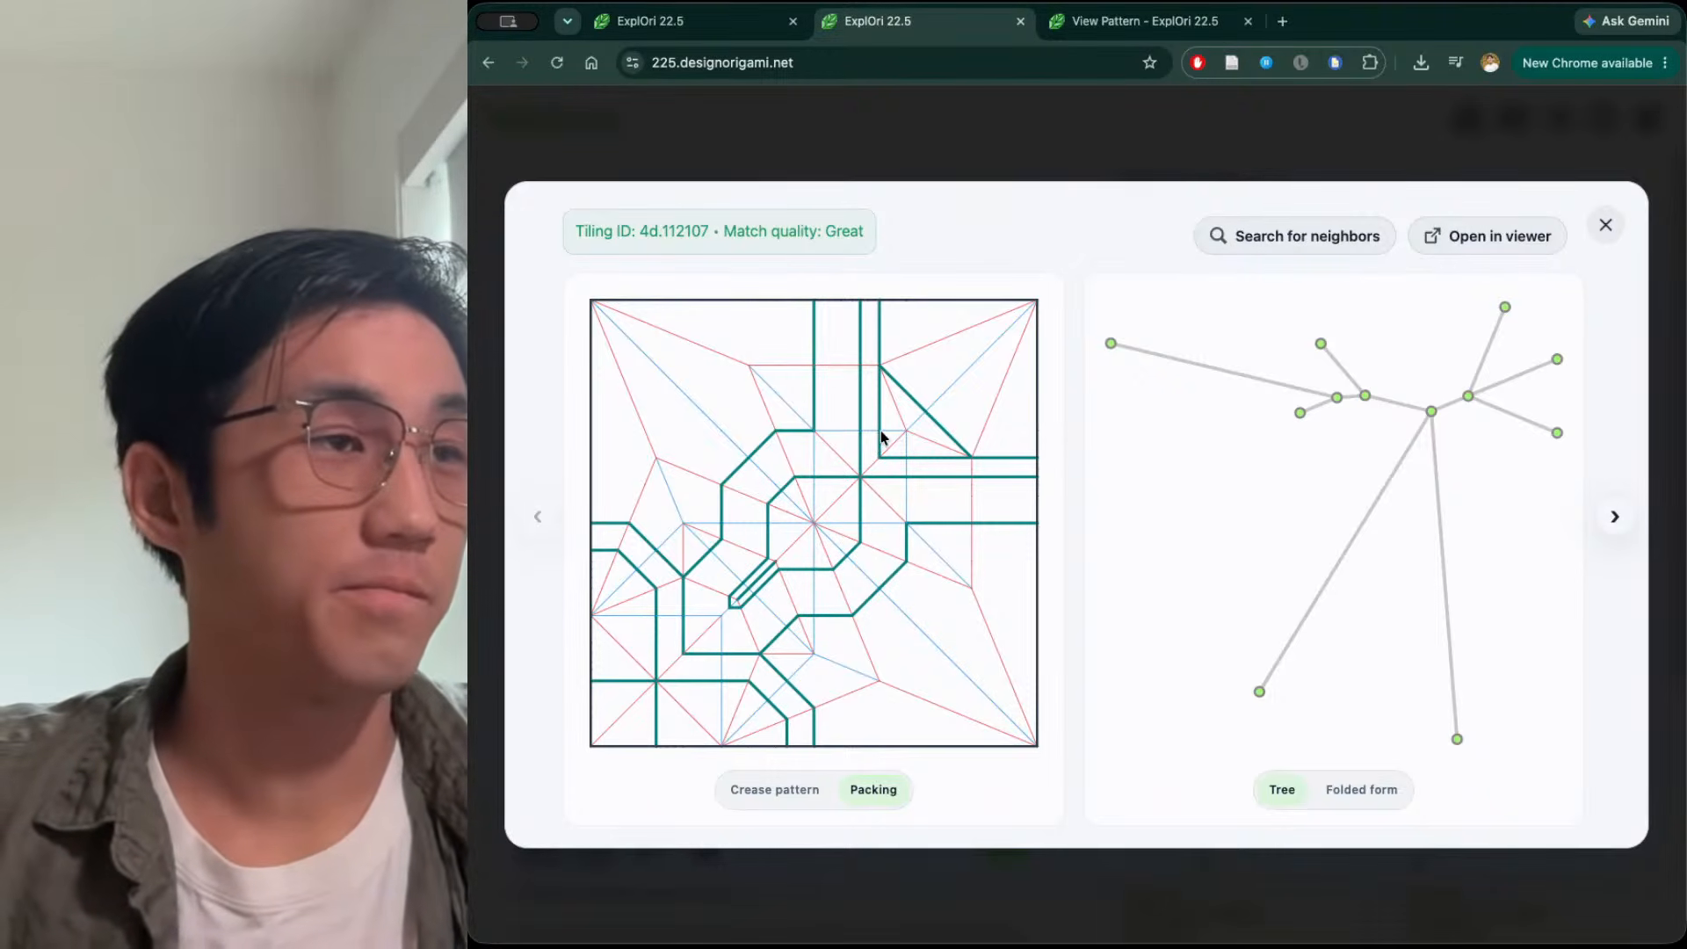
left_click(1605, 227)
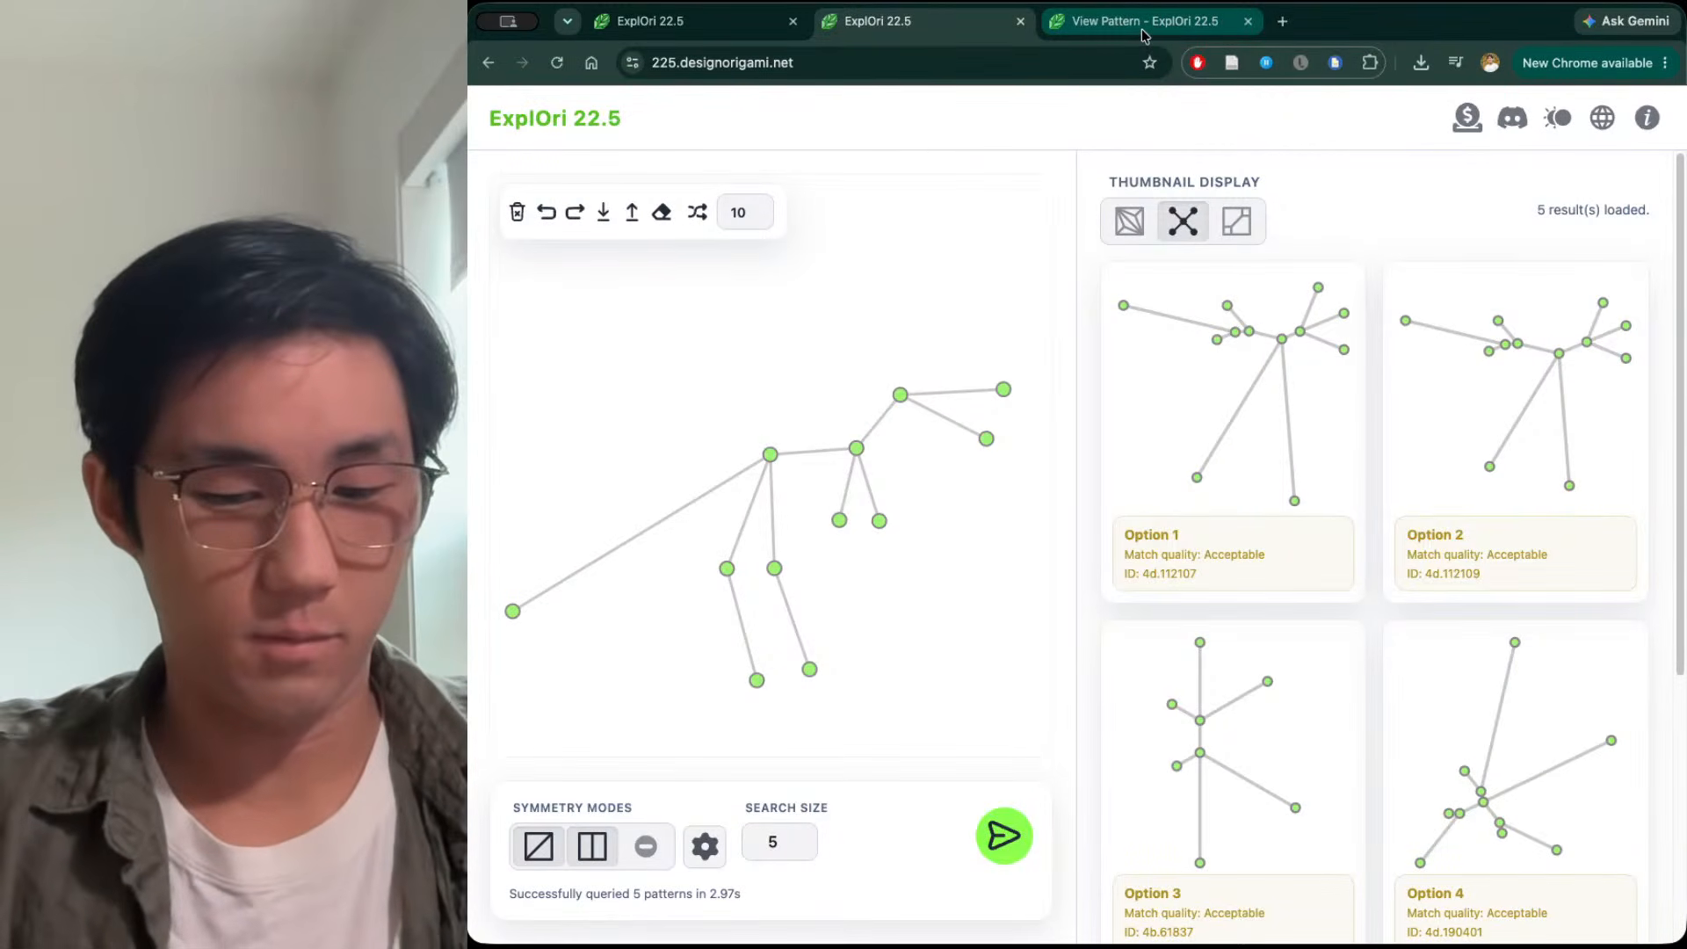
Search Google Images for "t rex" in a new tab
key("super+t")
type("t rex")
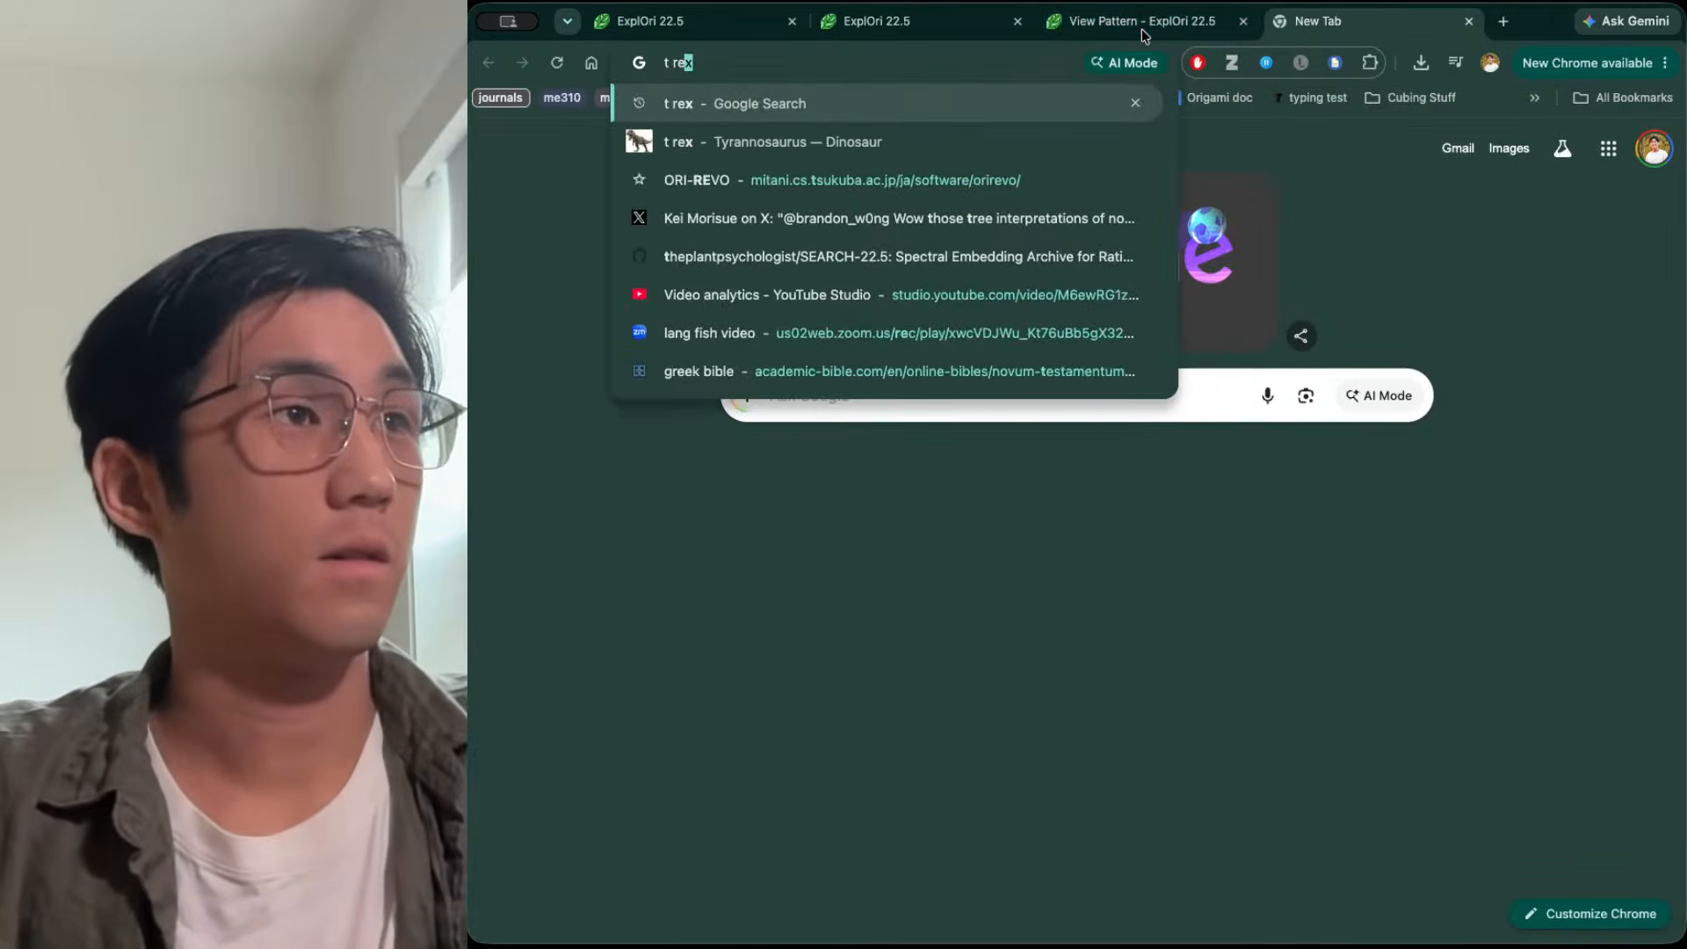
key("Return")
left_click(698, 209)
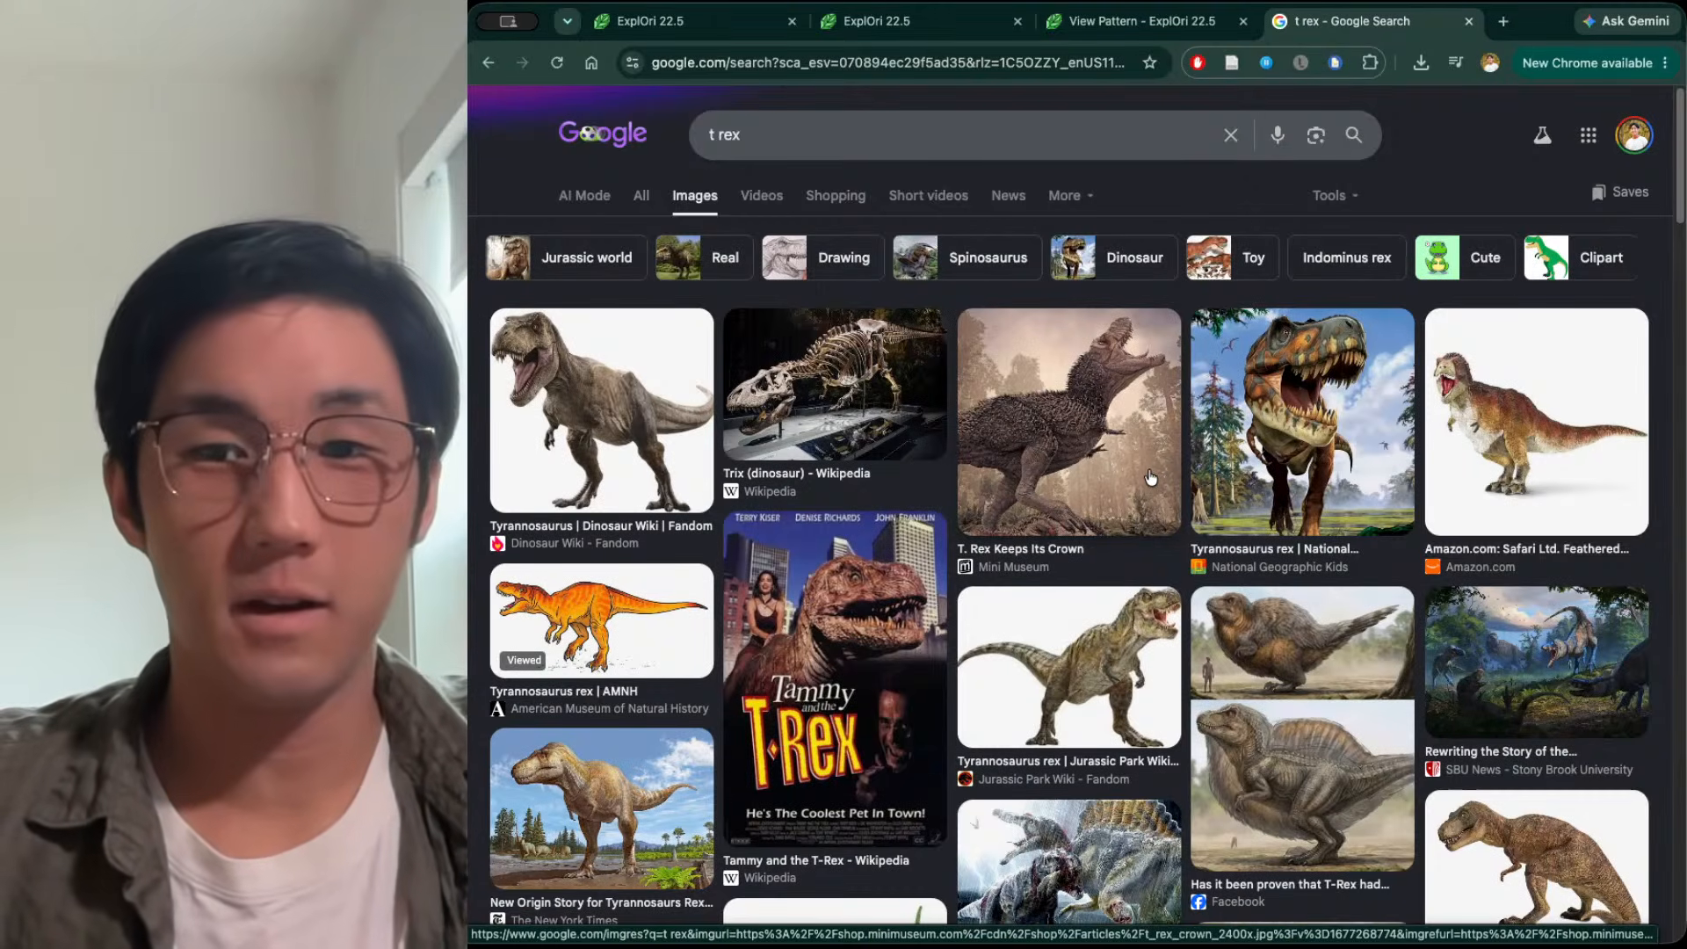
Close the unused blank ExplOri tab and the Pattern 3d561 viewer tab, and return to the T. rex tree
left_click(664, 28)
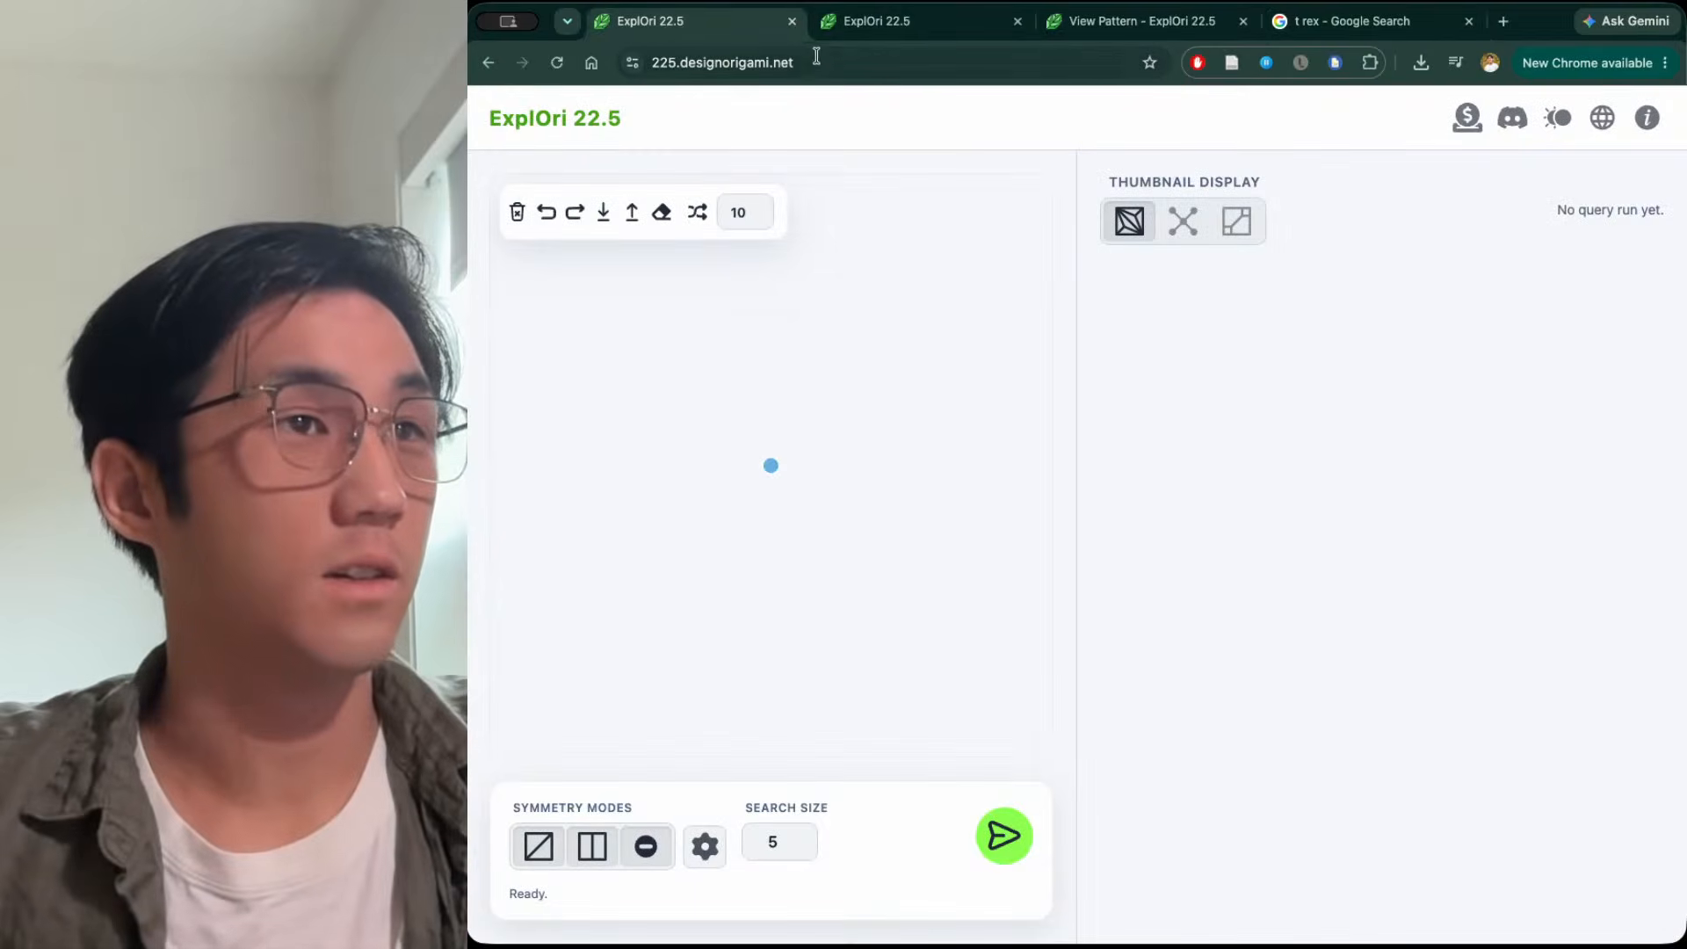
left_click(792, 21)
left_click(902, 28)
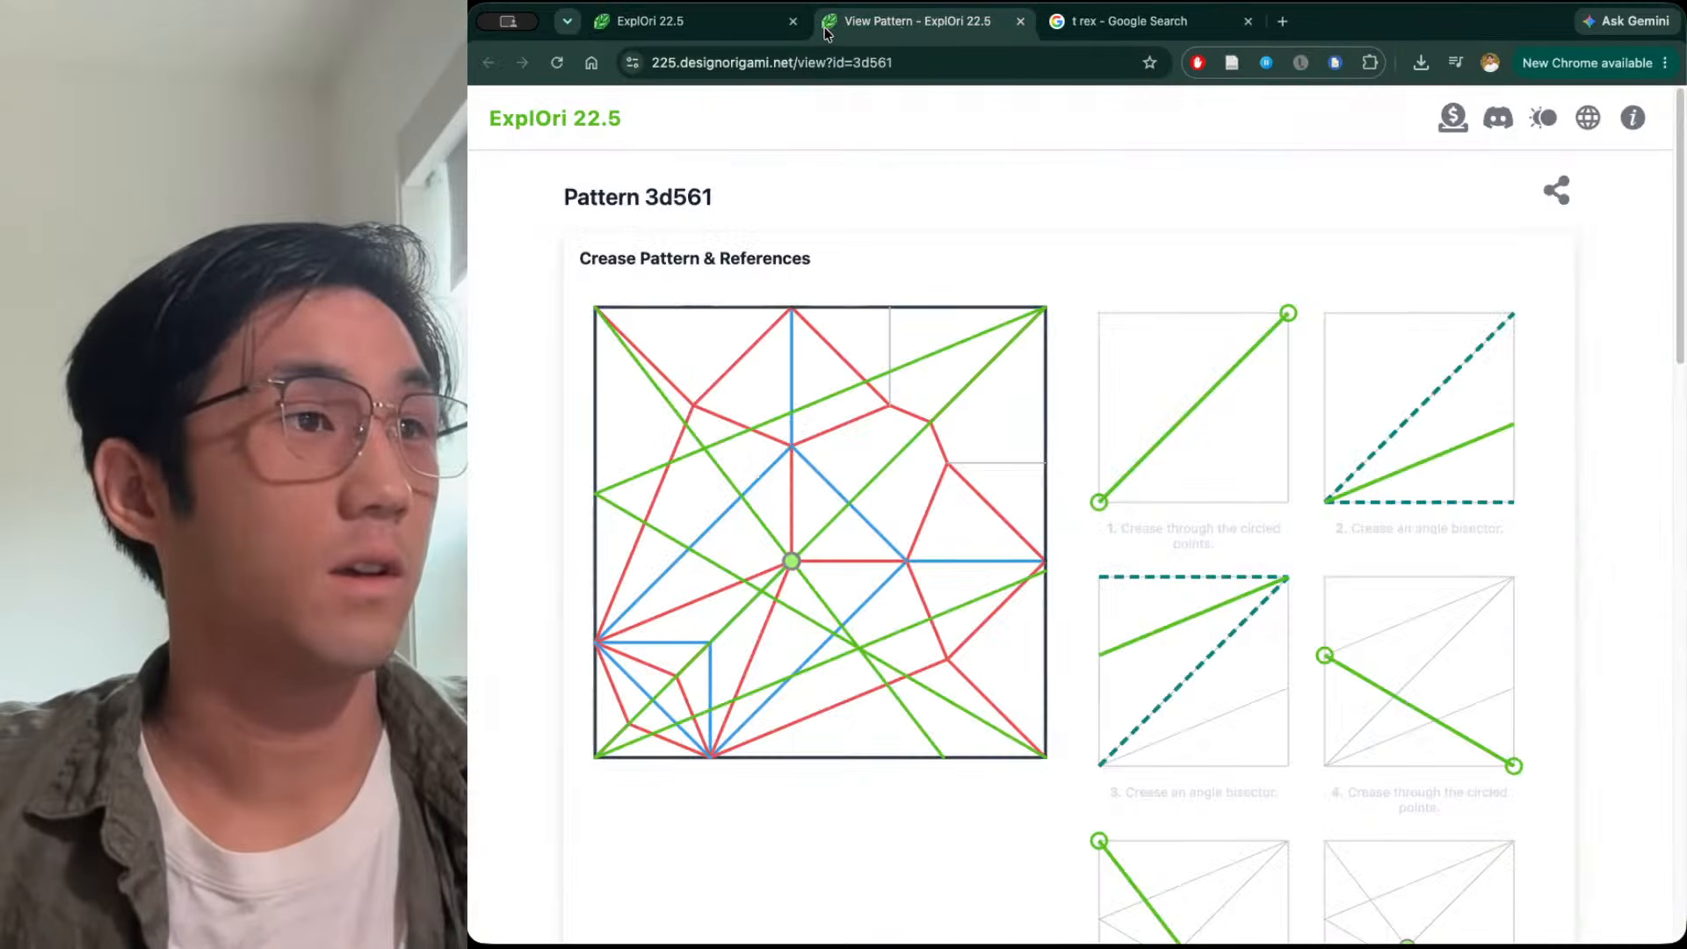
key("ctrl+w")
left_click(725, 30)
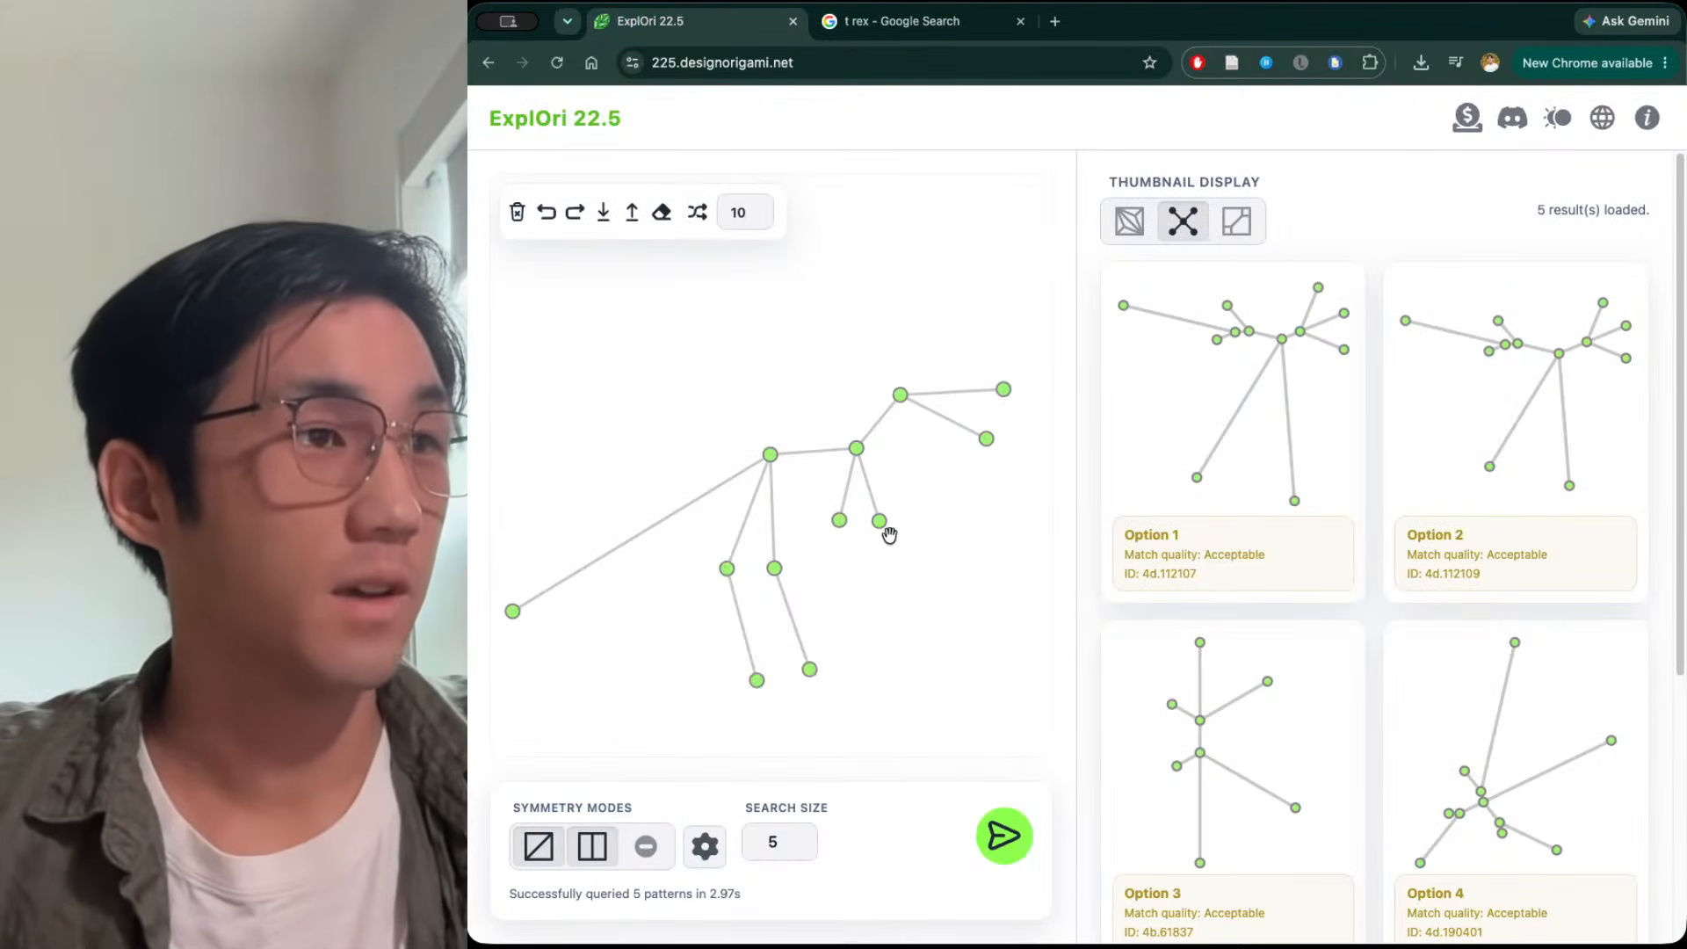
Shorten both arm branches by moving their tips close below the shoulder node
left_click_drag(842, 521, 875, 467)
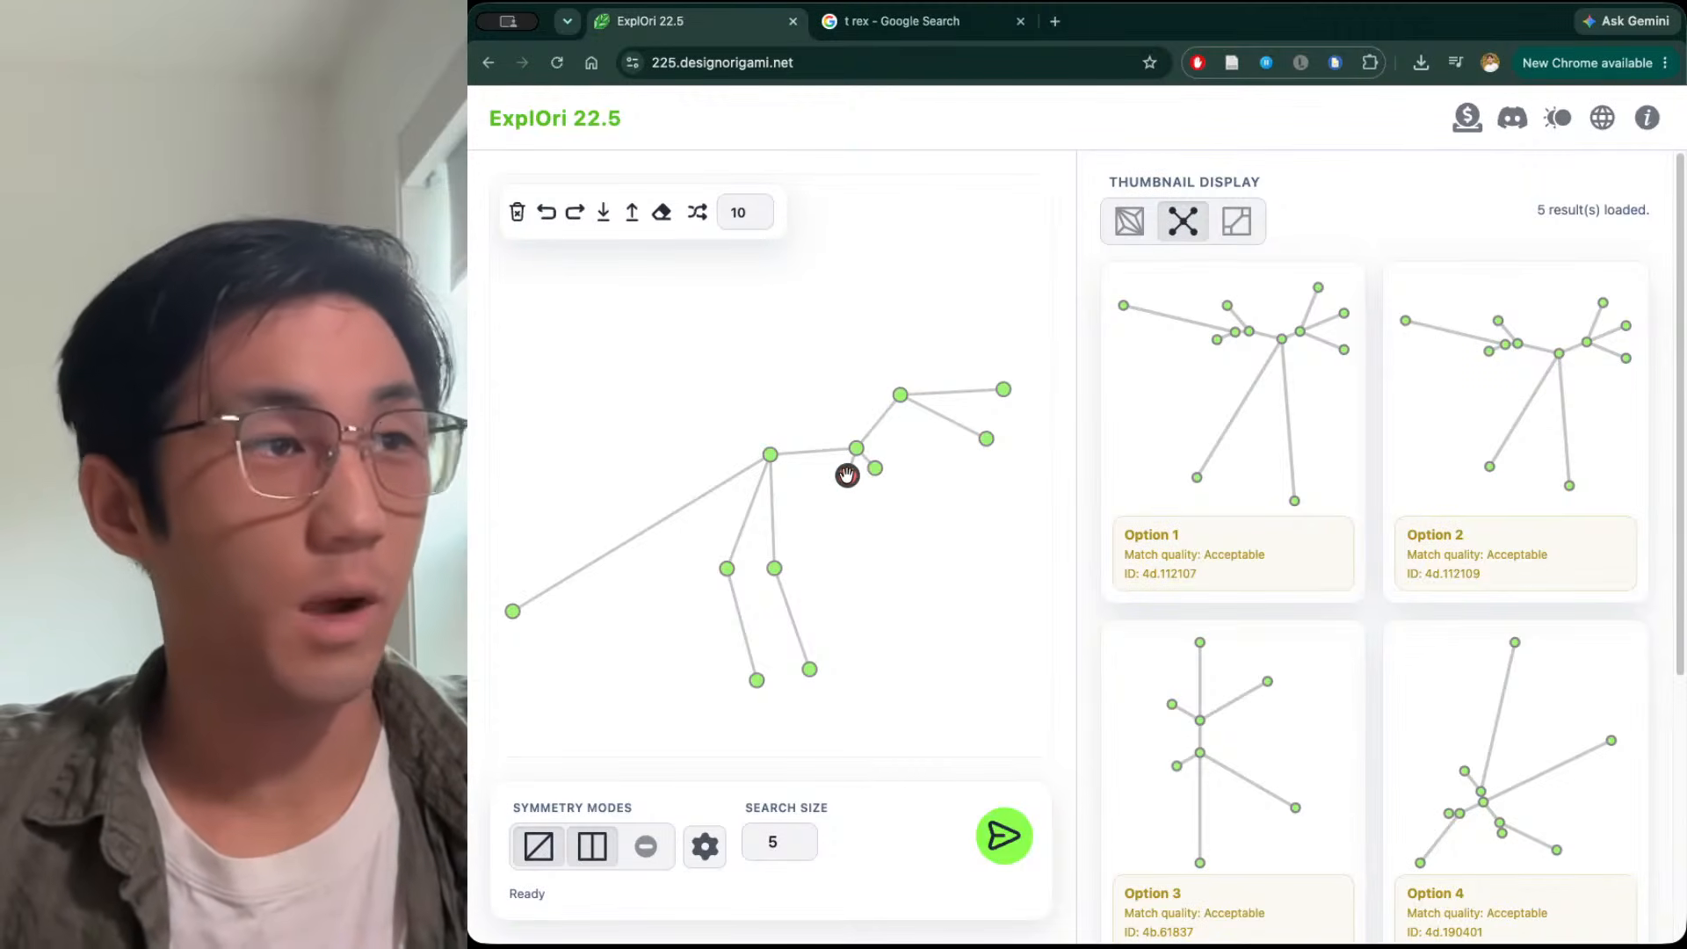
left_click(847, 475)
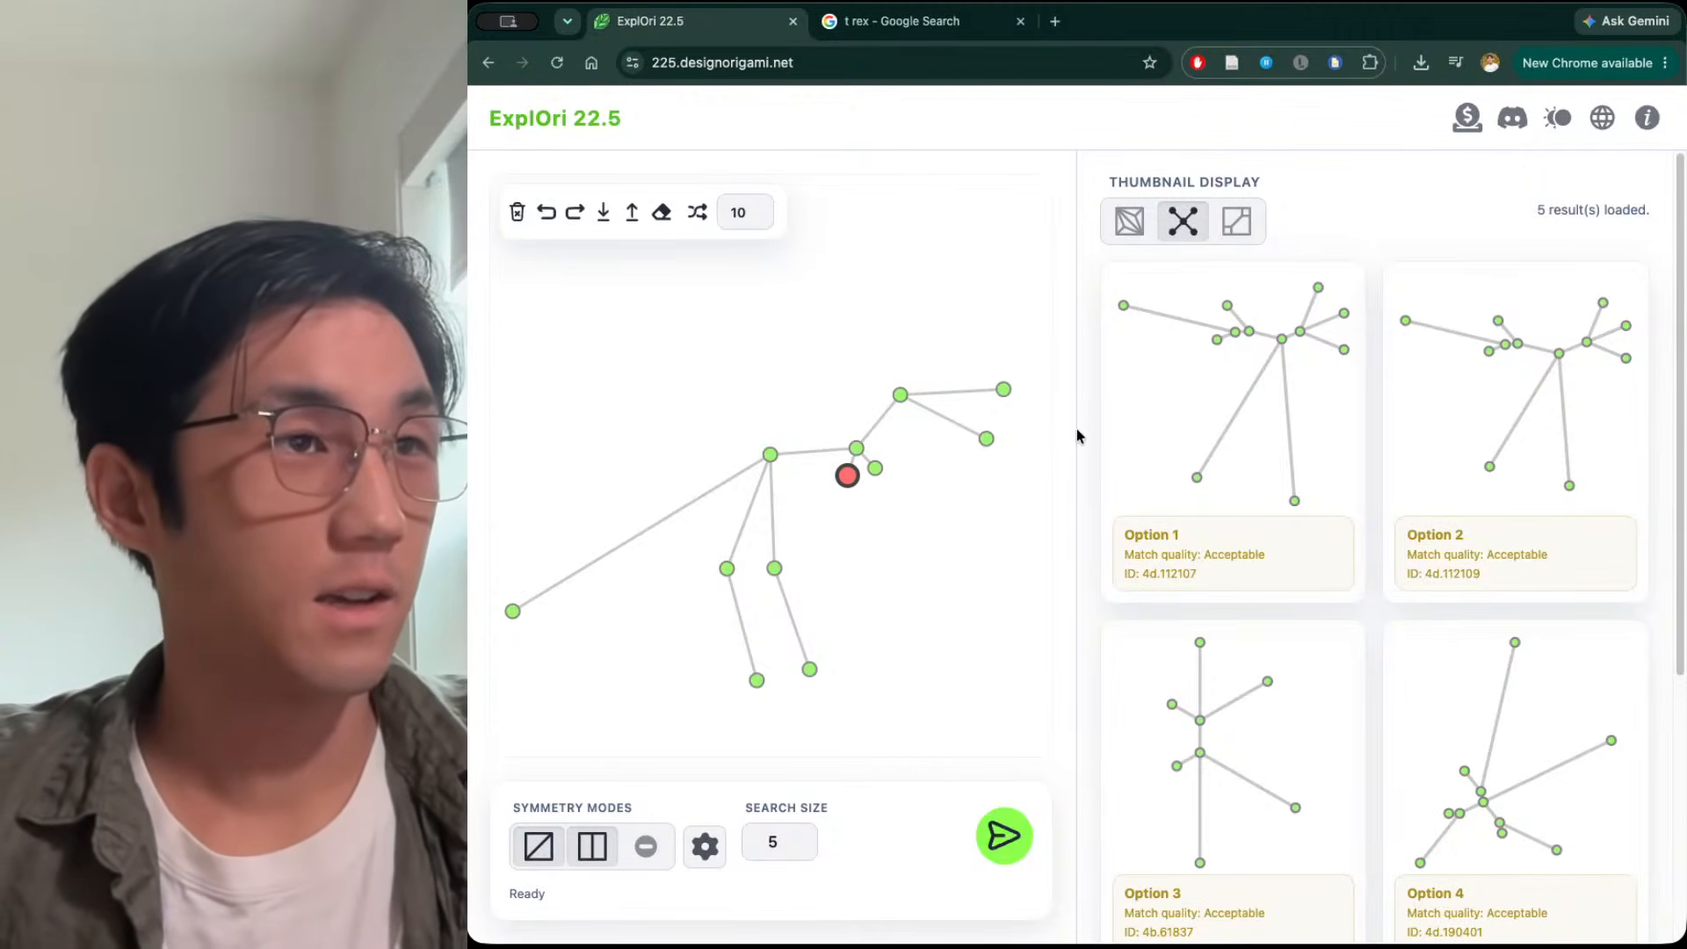
left_click(1080, 436)
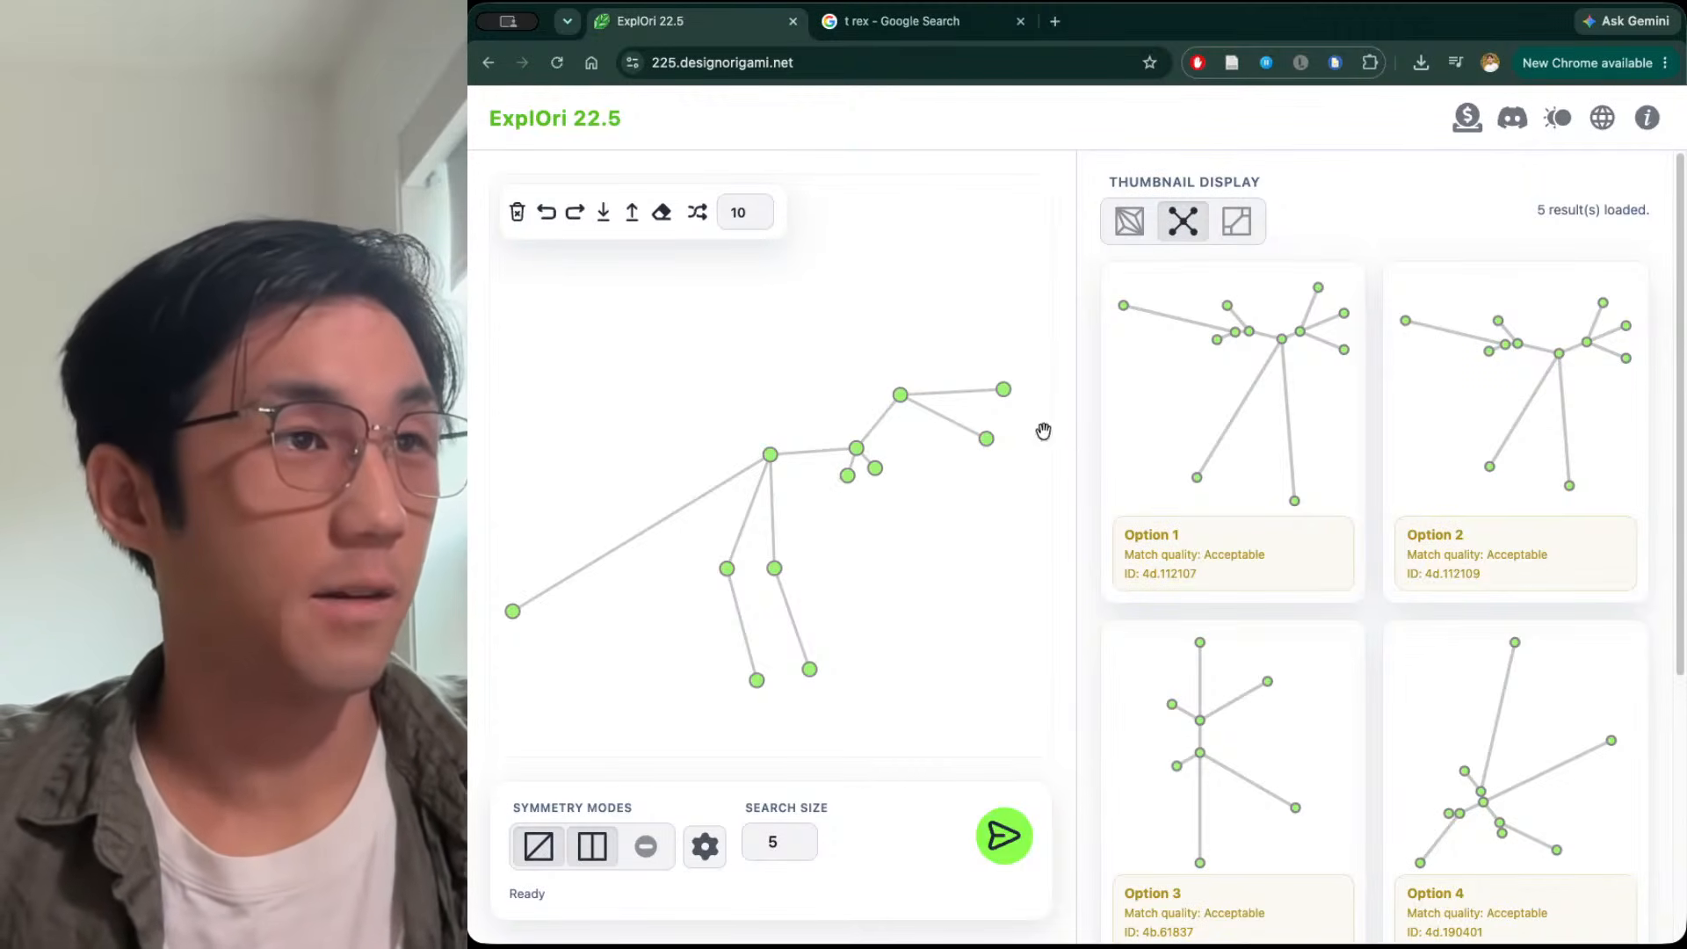
Add a single upward branch from the hip node and move the tip of the tail lower
left_click(771, 455)
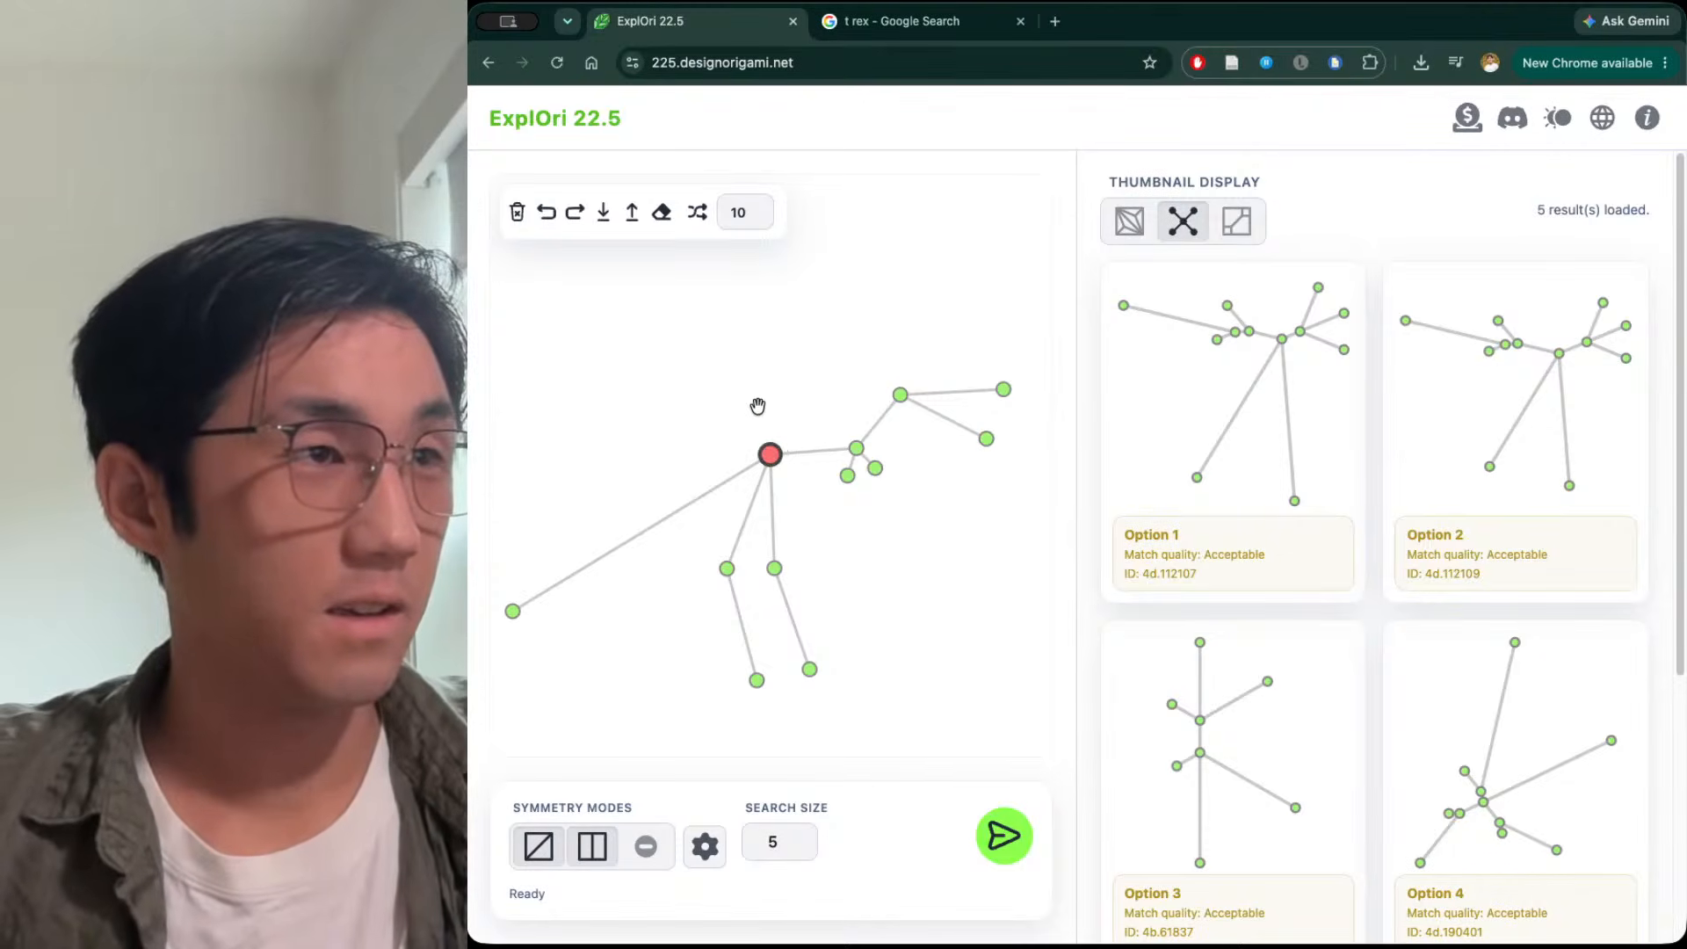
left_click(759, 390)
left_click(856, 449)
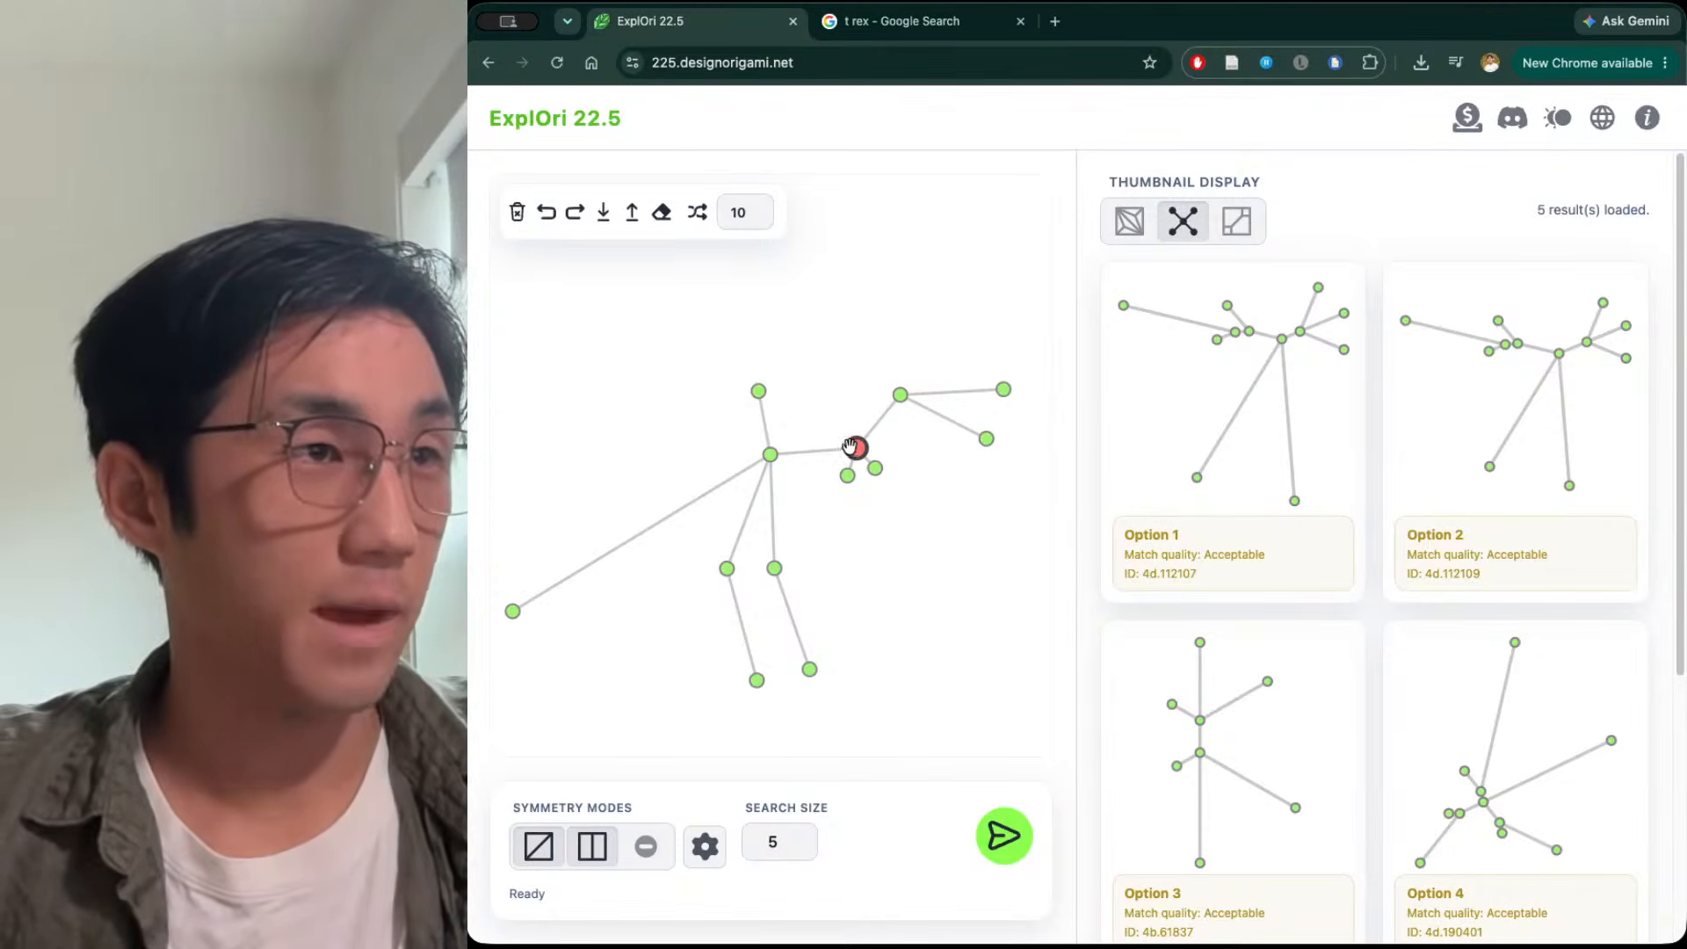
left_click(812, 385)
left_click_drag(814, 384, 753, 359)
key("BackSpace")
left_click_drag(513, 612, 510, 656)
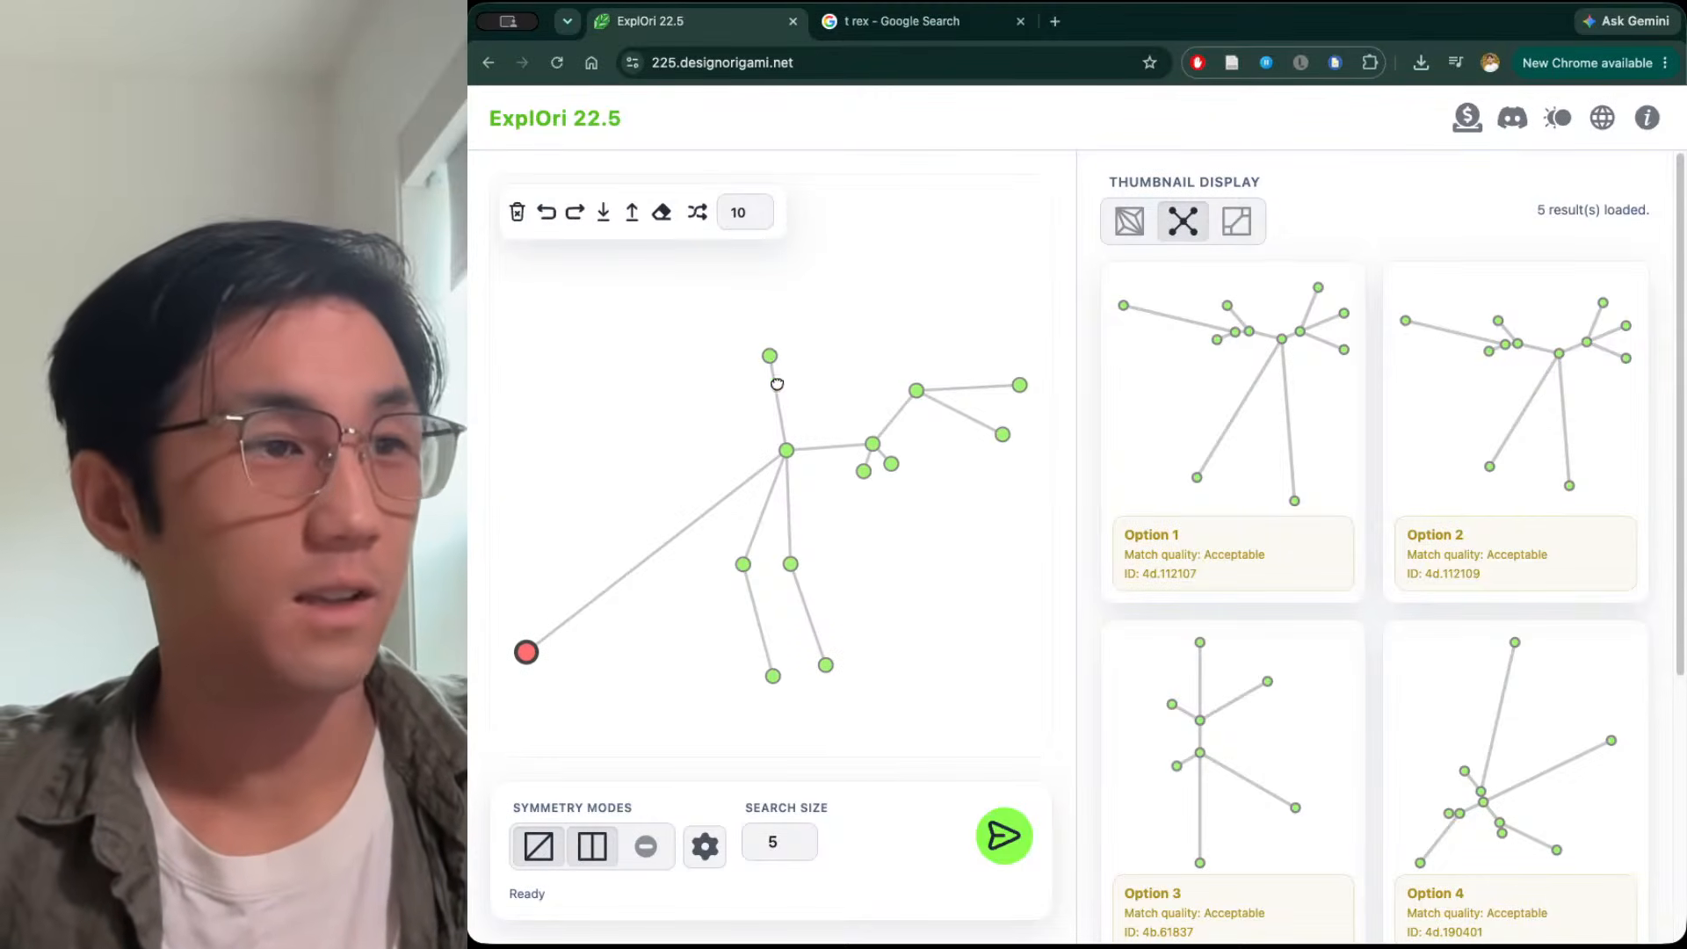
Search for patterns matching the revised tree and compare the results by their packing and tree thumbnails
left_click(1018, 828)
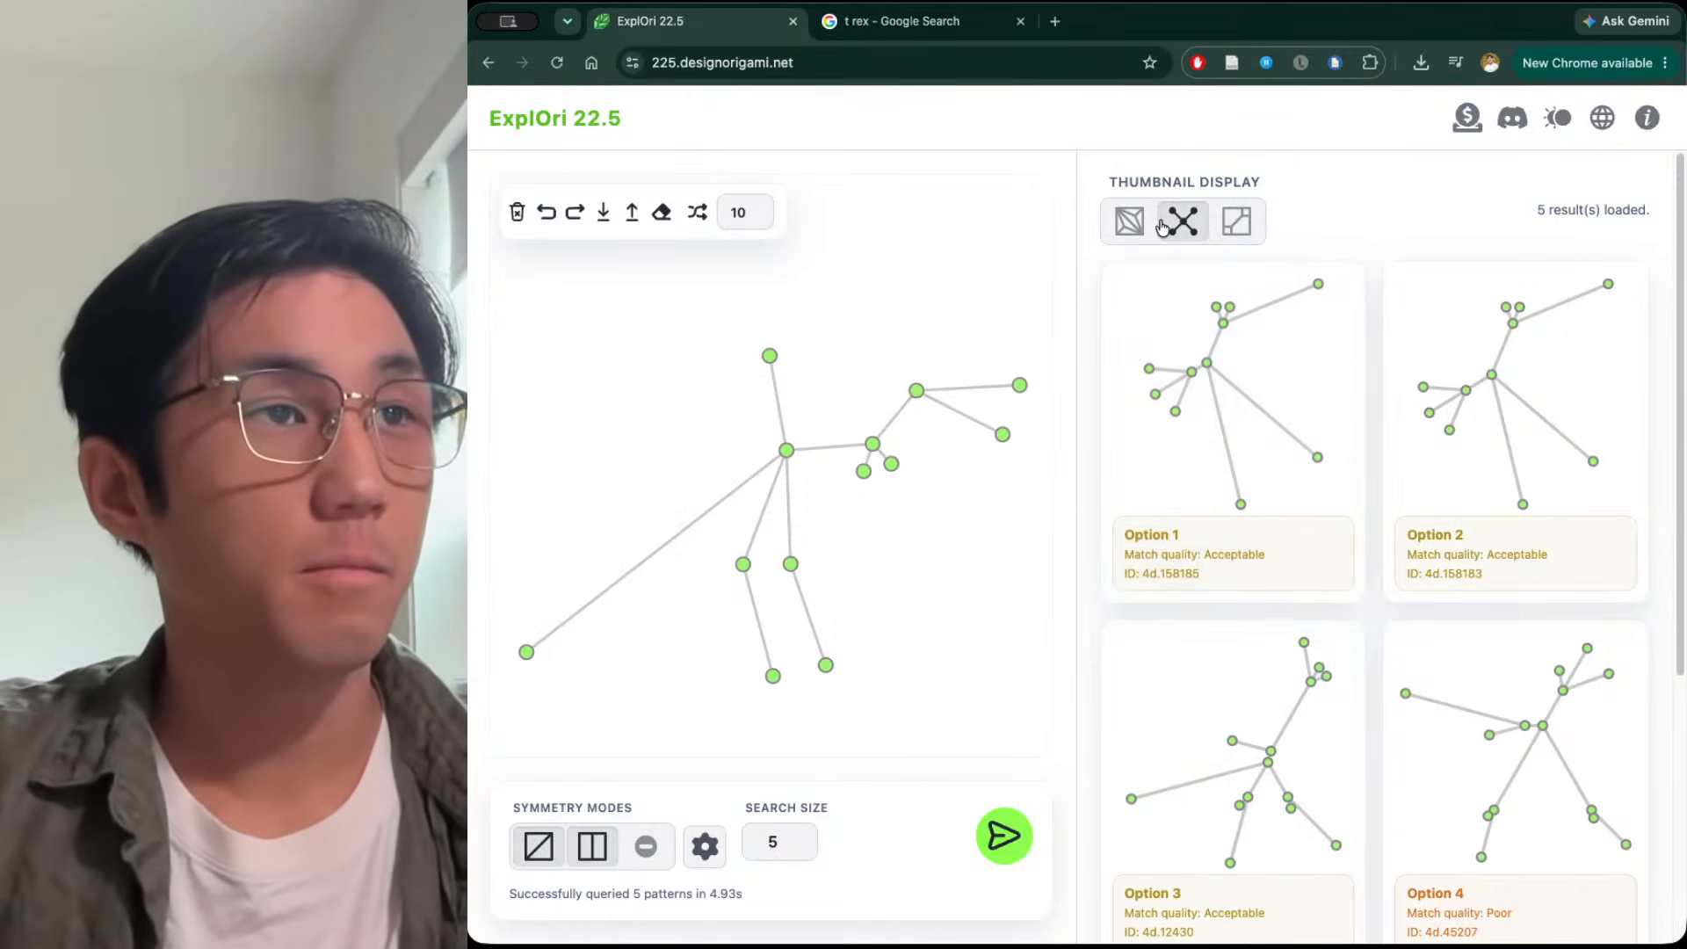
left_click(1242, 226)
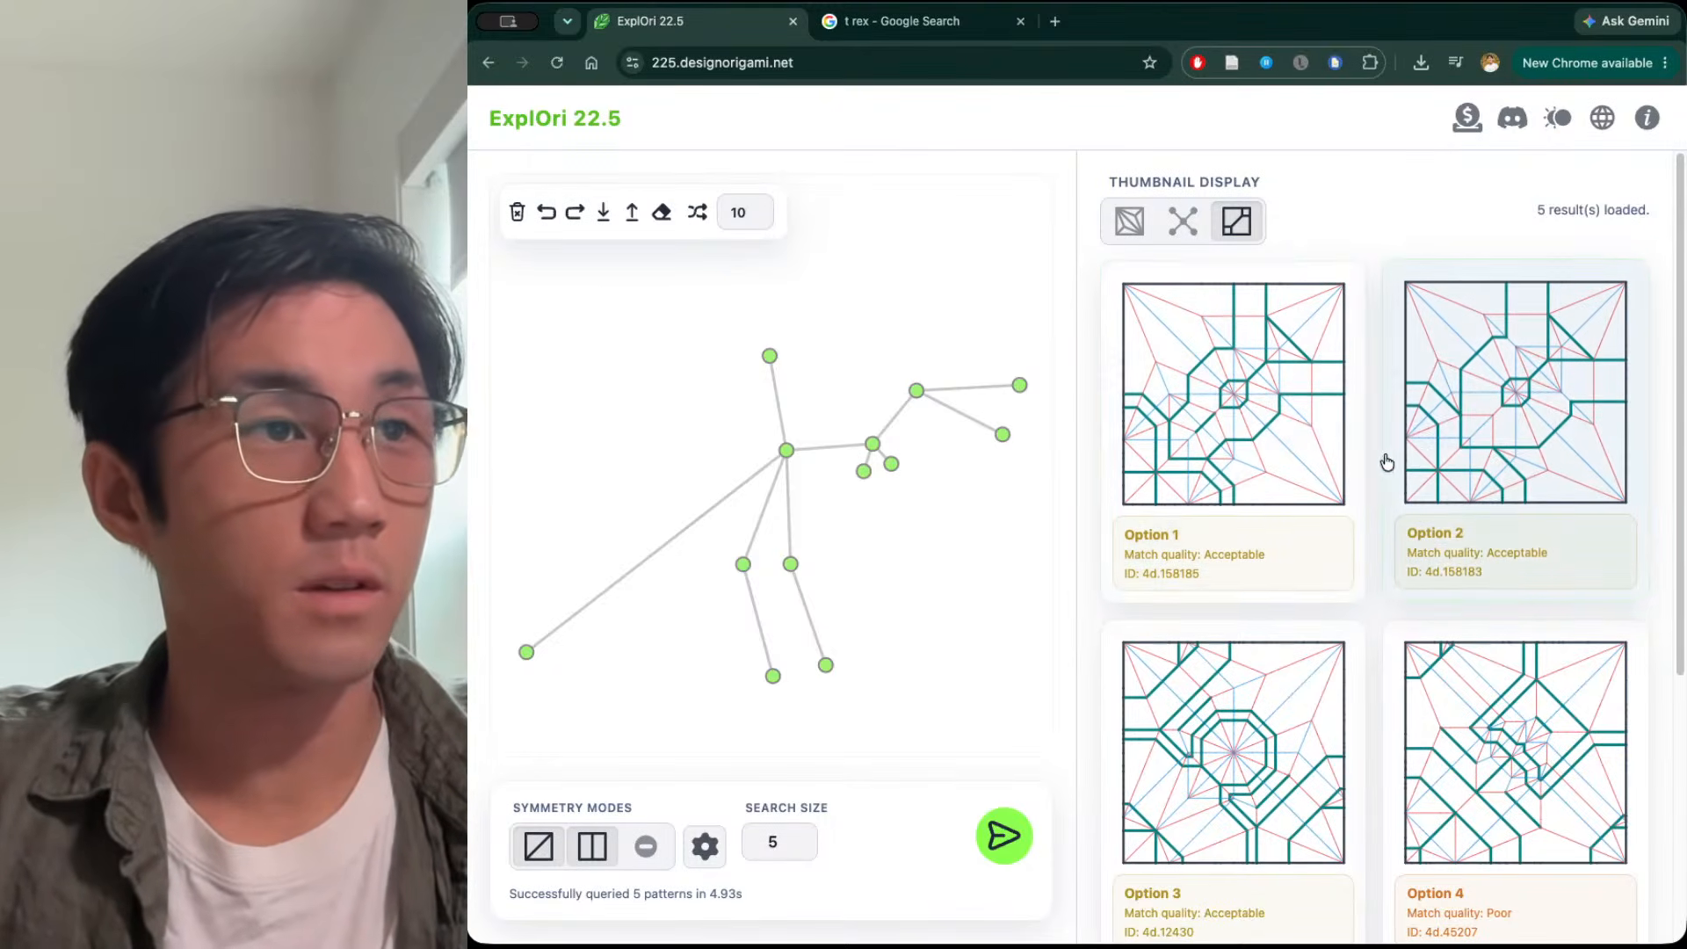
scroll(1358, 463, "down", 3)
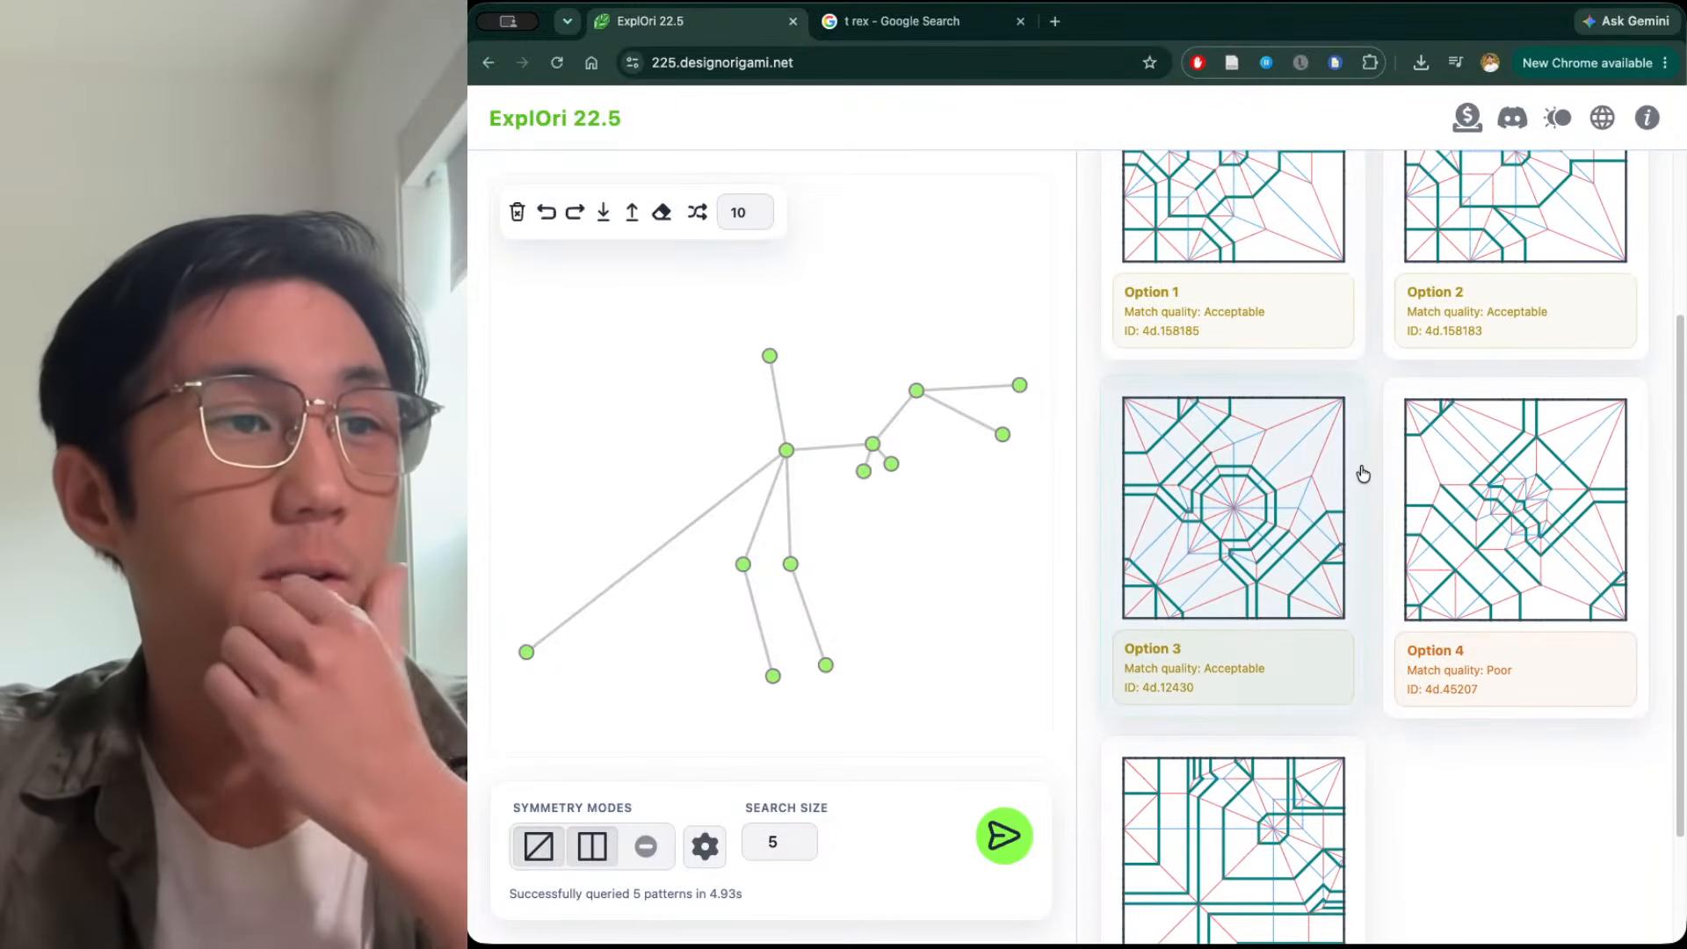
scroll(1351, 463, "up", 3)
left_click(1198, 227)
scroll(1329, 444, "down", 4)
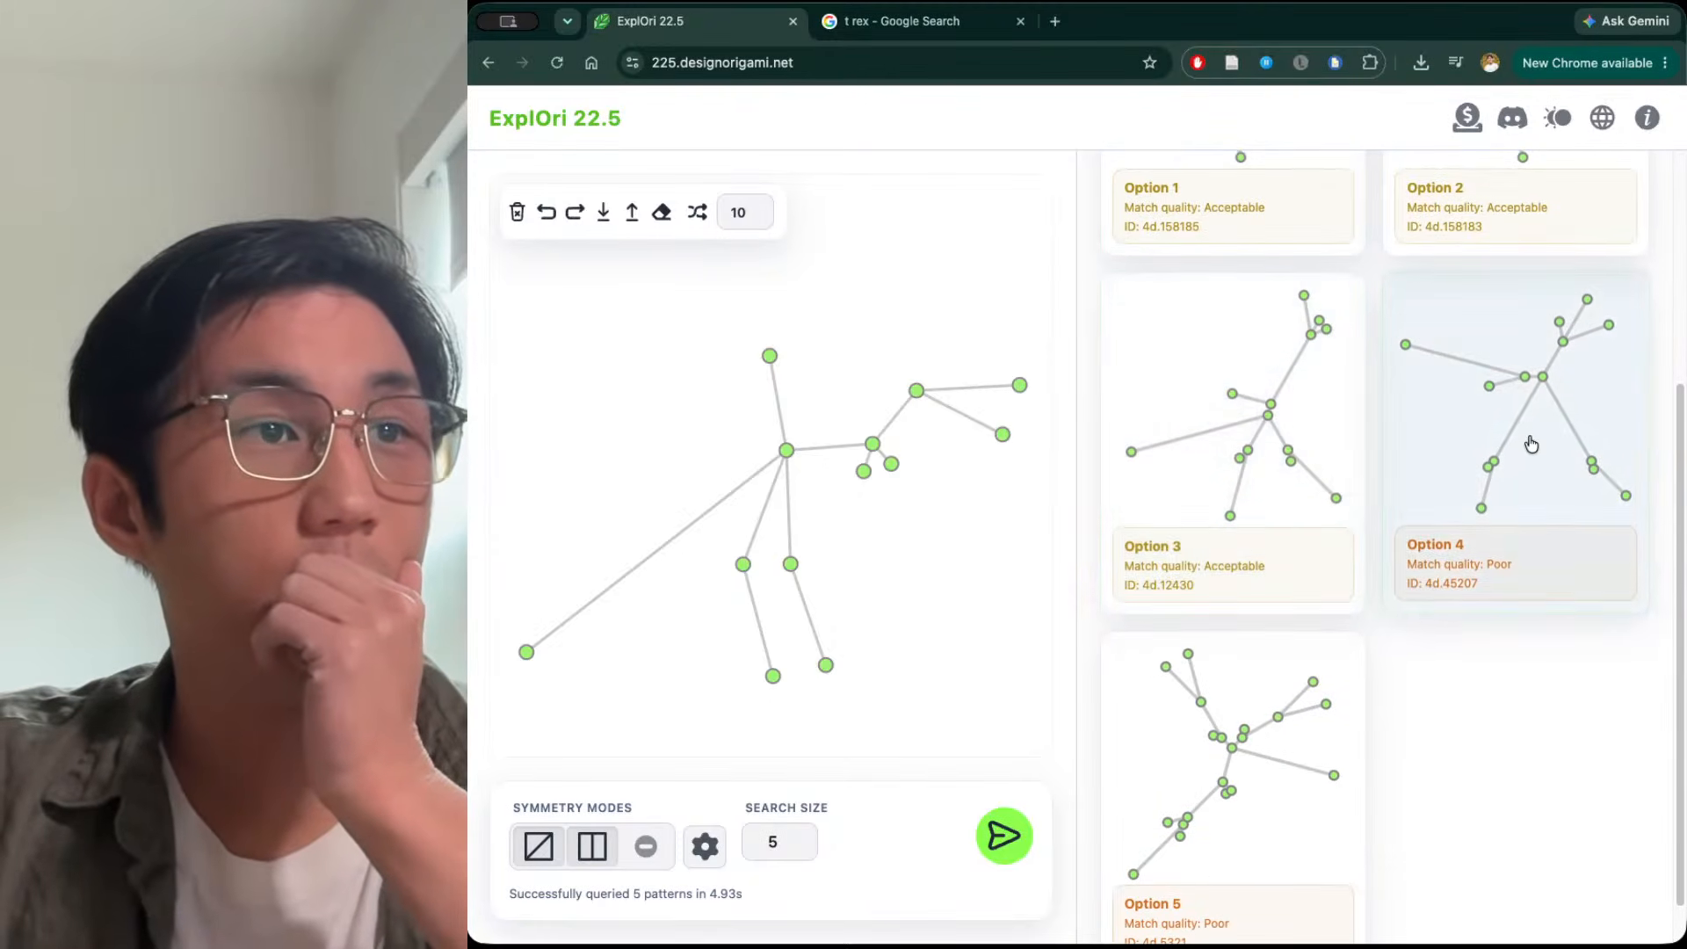
Inspect the packings and trees of Options 3, 5 and 4, and show Option 5's folded form
left_click(1278, 424)
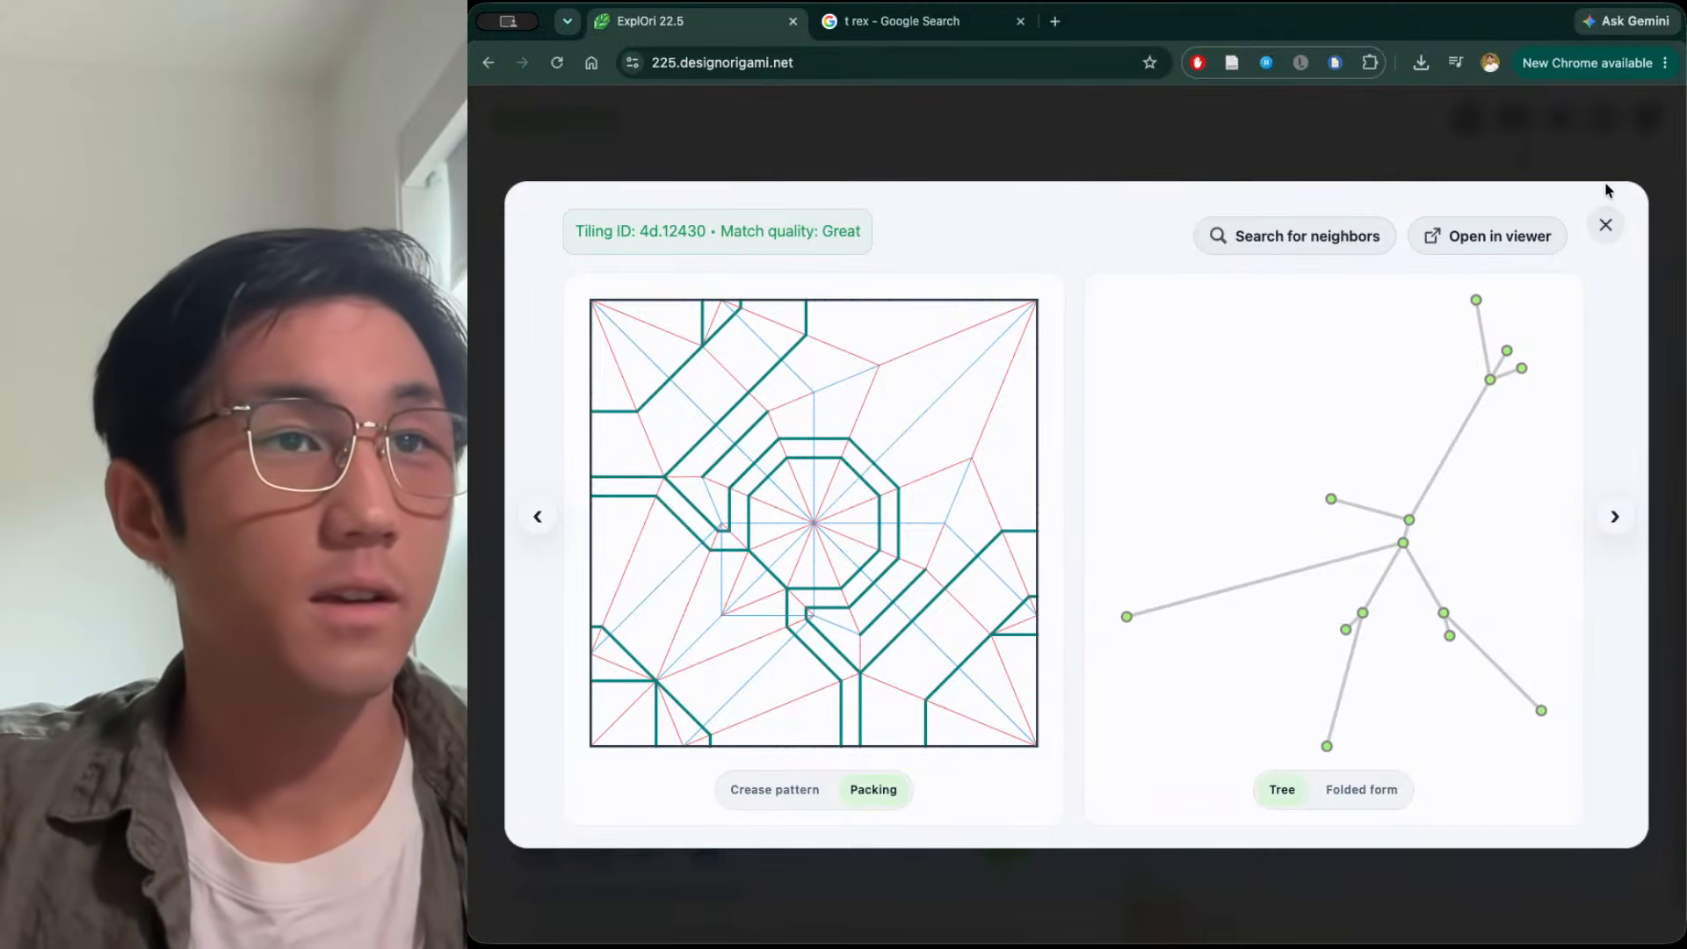
left_click(1606, 225)
left_click(1317, 709)
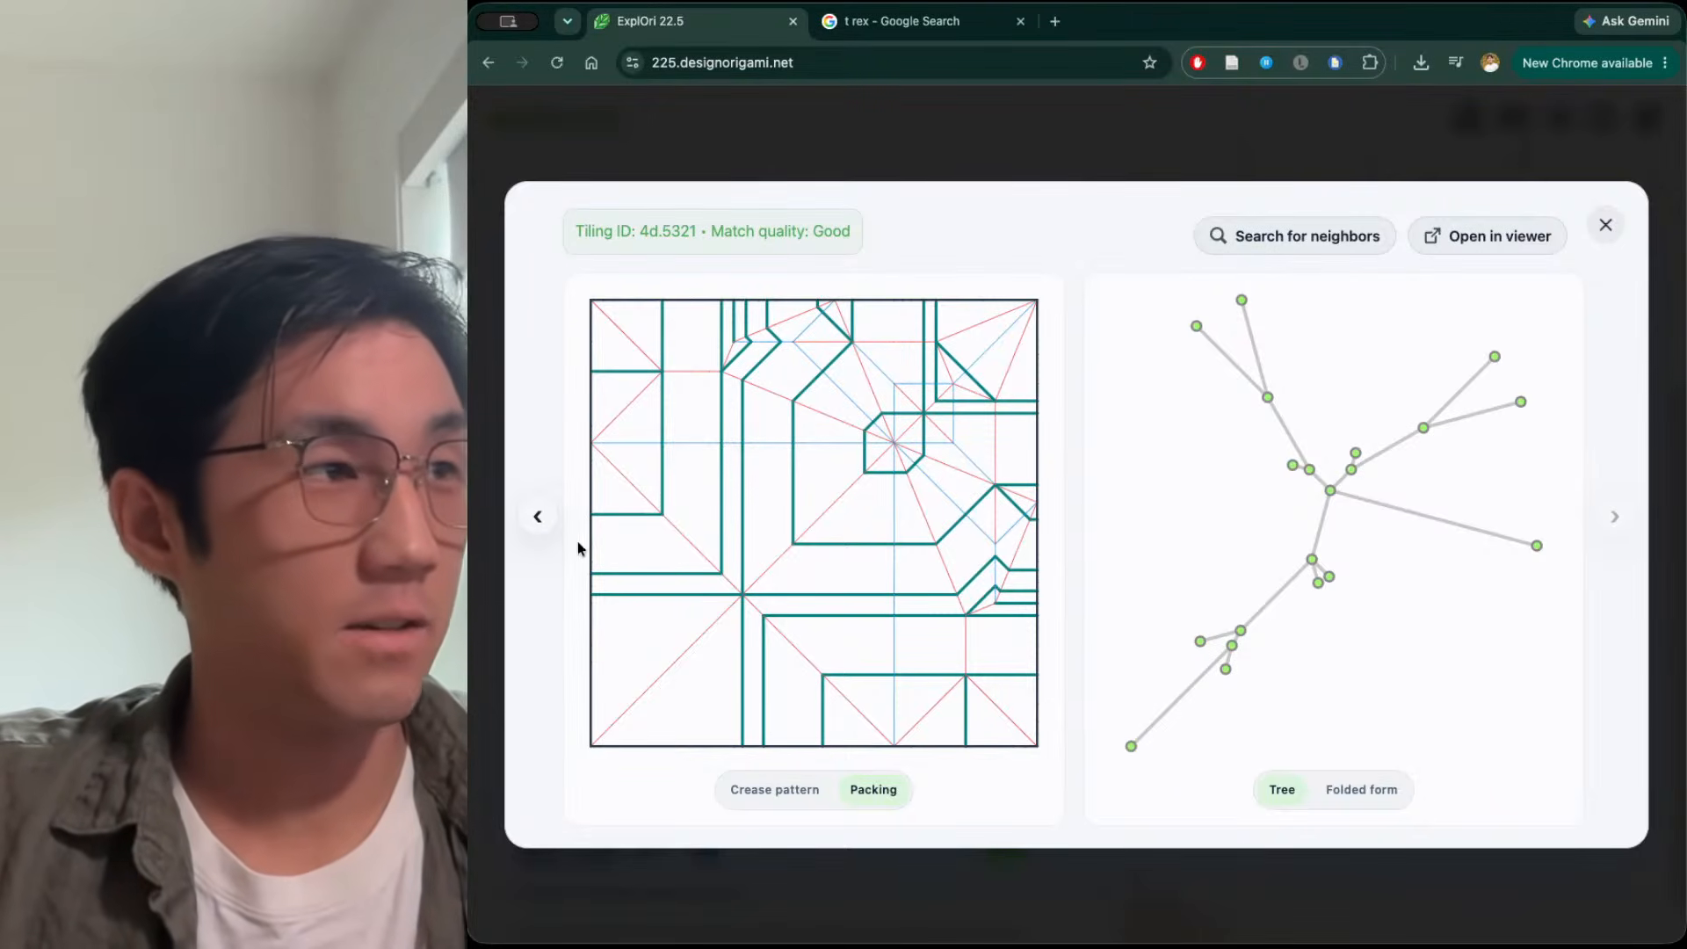
left_click(538, 517)
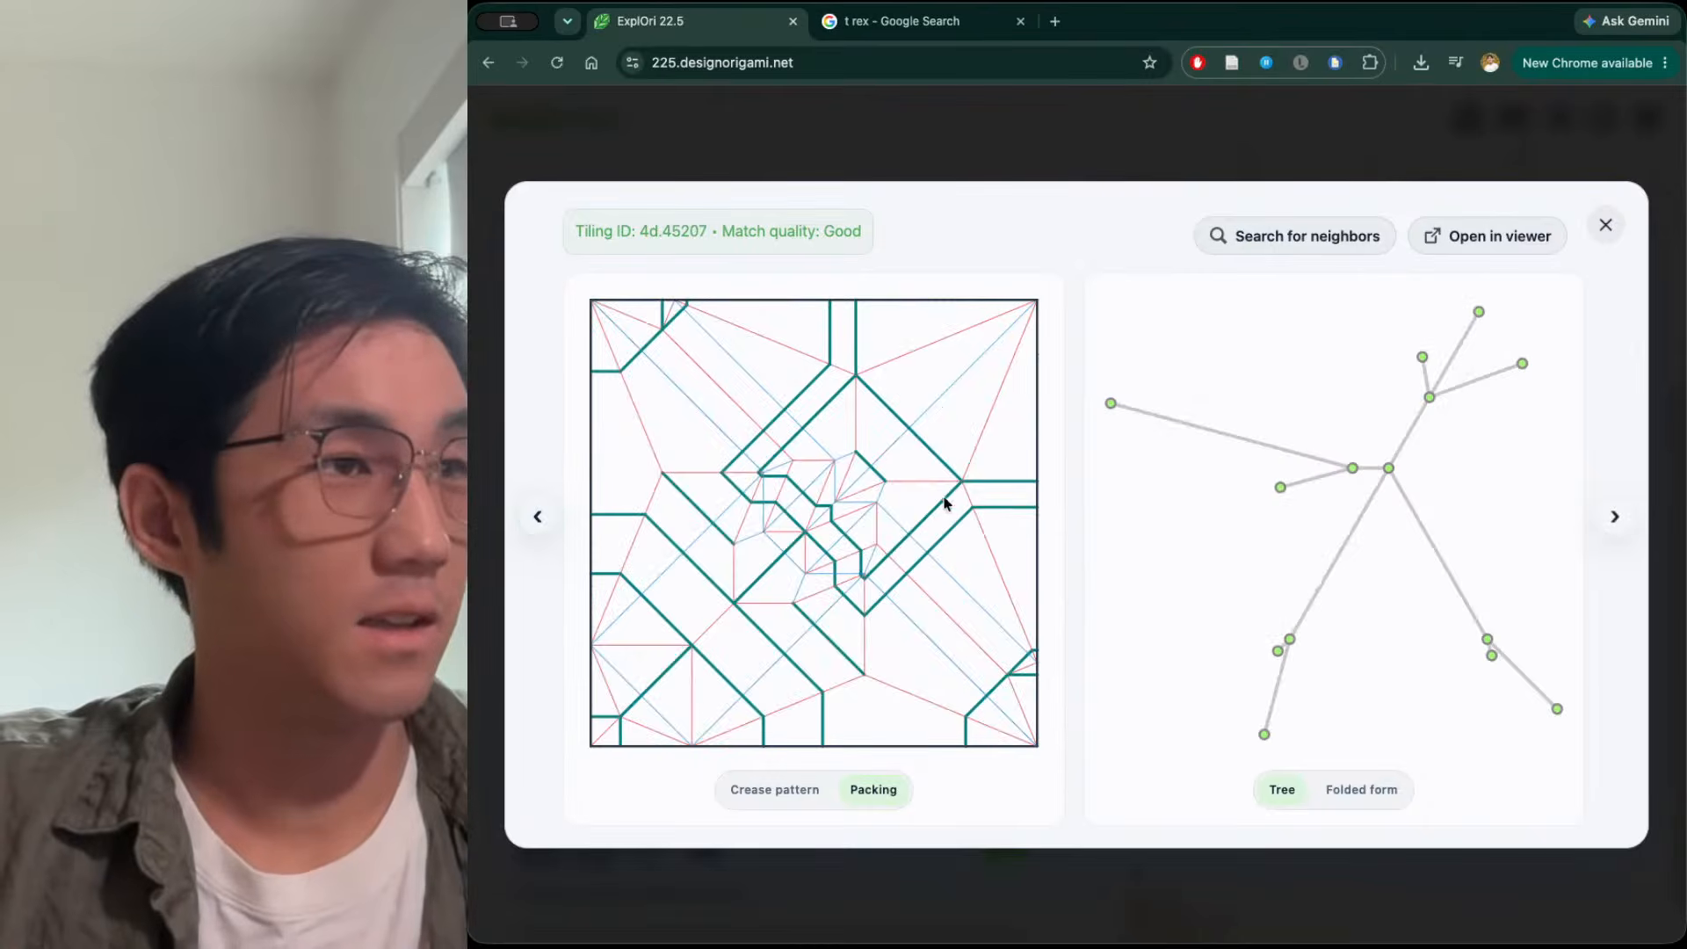
left_click(1621, 516)
left_click(1359, 791)
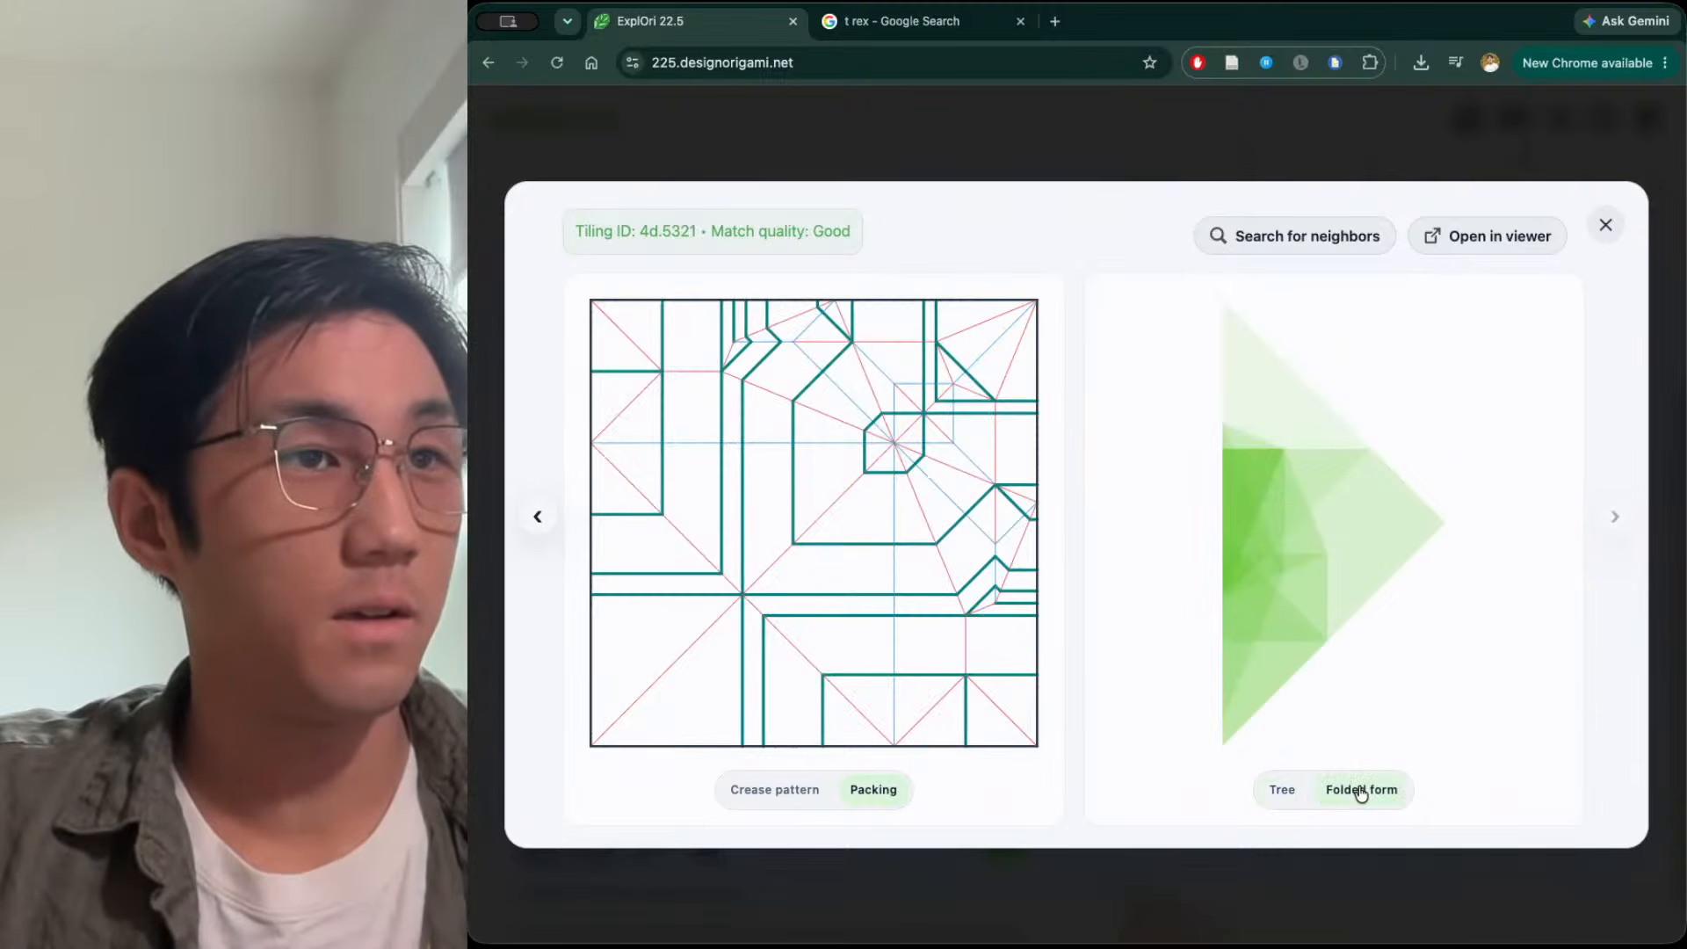
Reopen Option 5 and load its tree into the editor for a neighbor search
left_click(1605, 225)
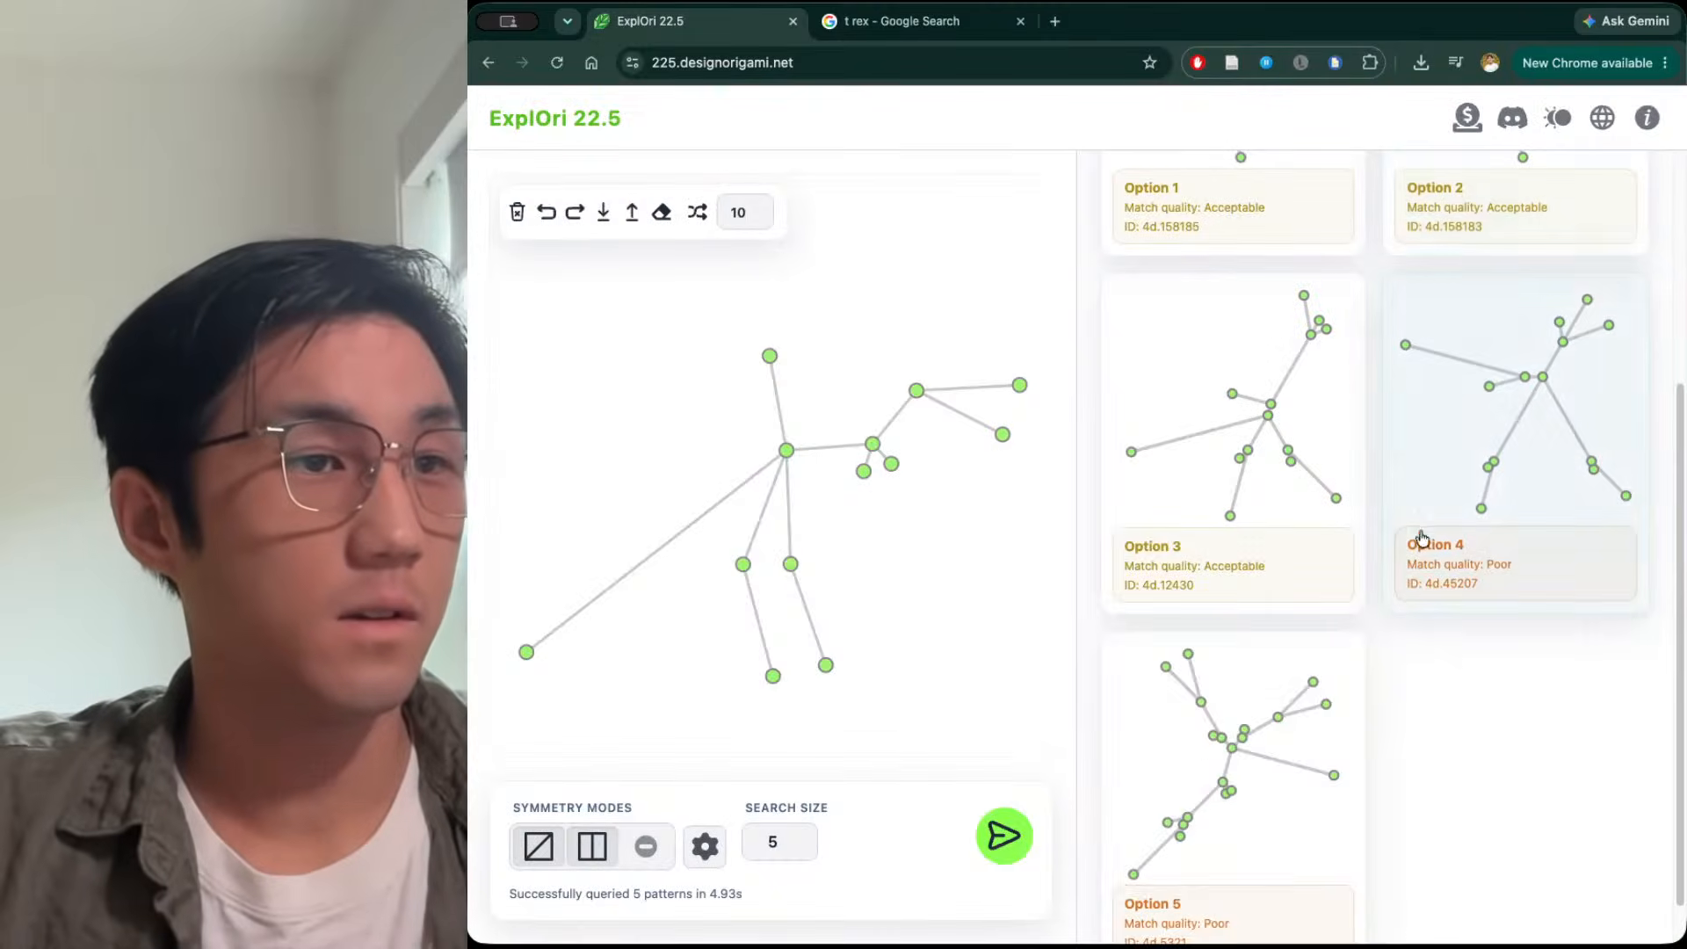
scroll(1360, 713, "down", 1)
left_click(1301, 700)
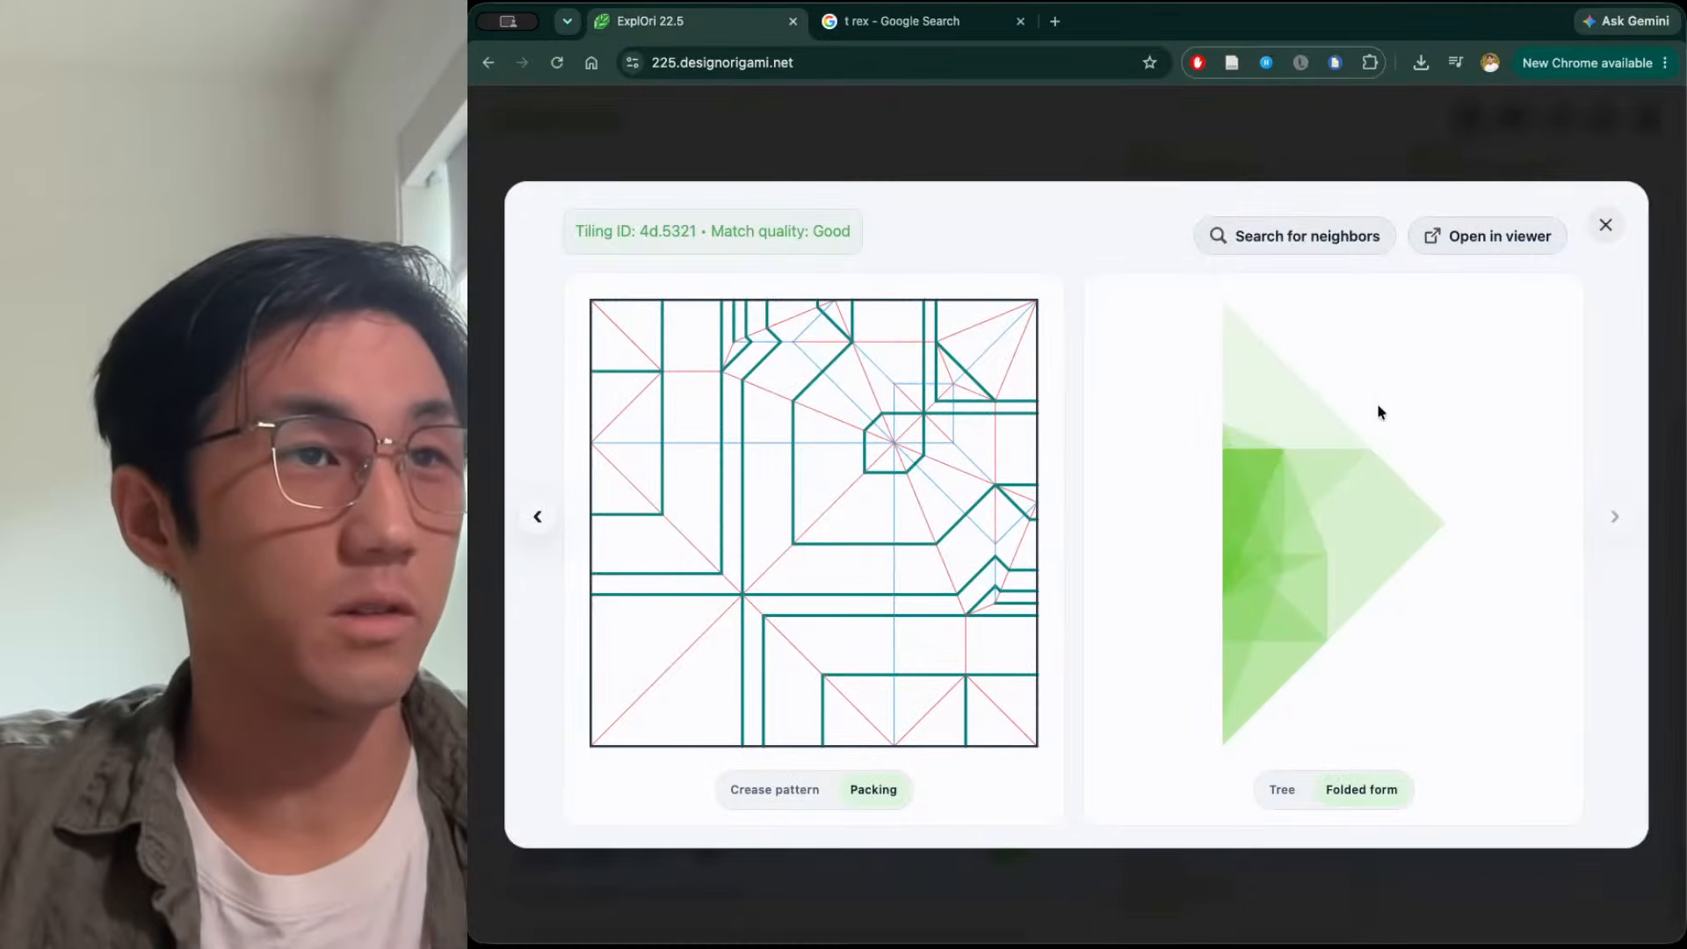
left_click(1319, 254)
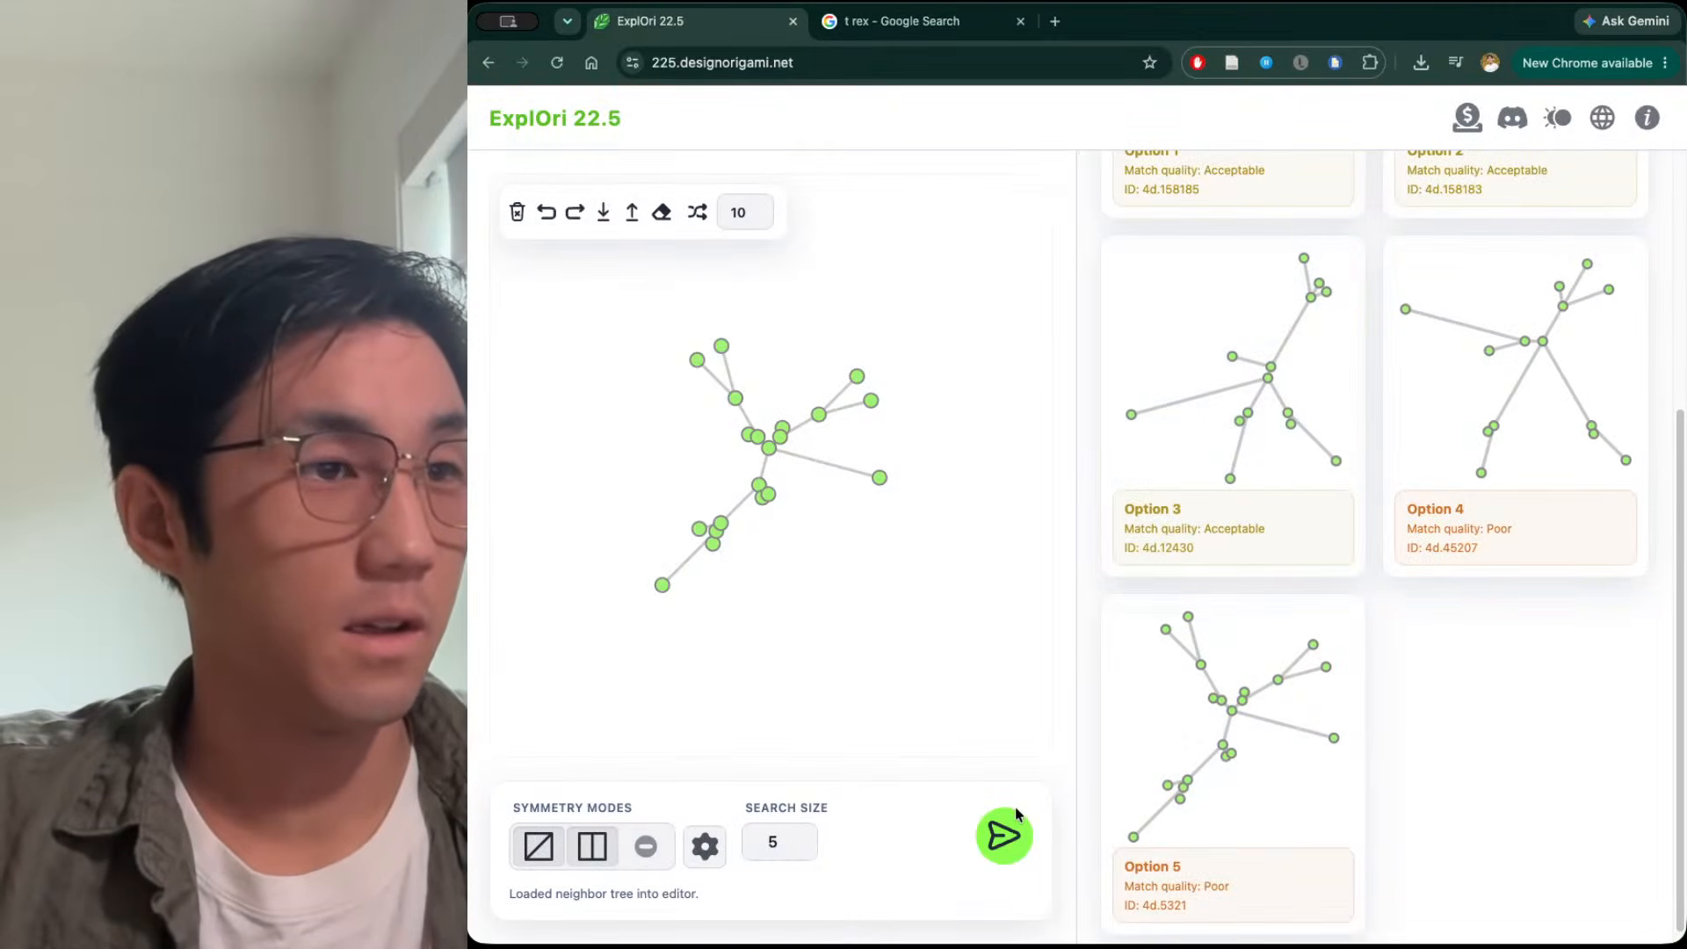
Open Option 5's pattern in the separate viewer and return to the search results
left_click(1145, 869)
left_click(1447, 233)
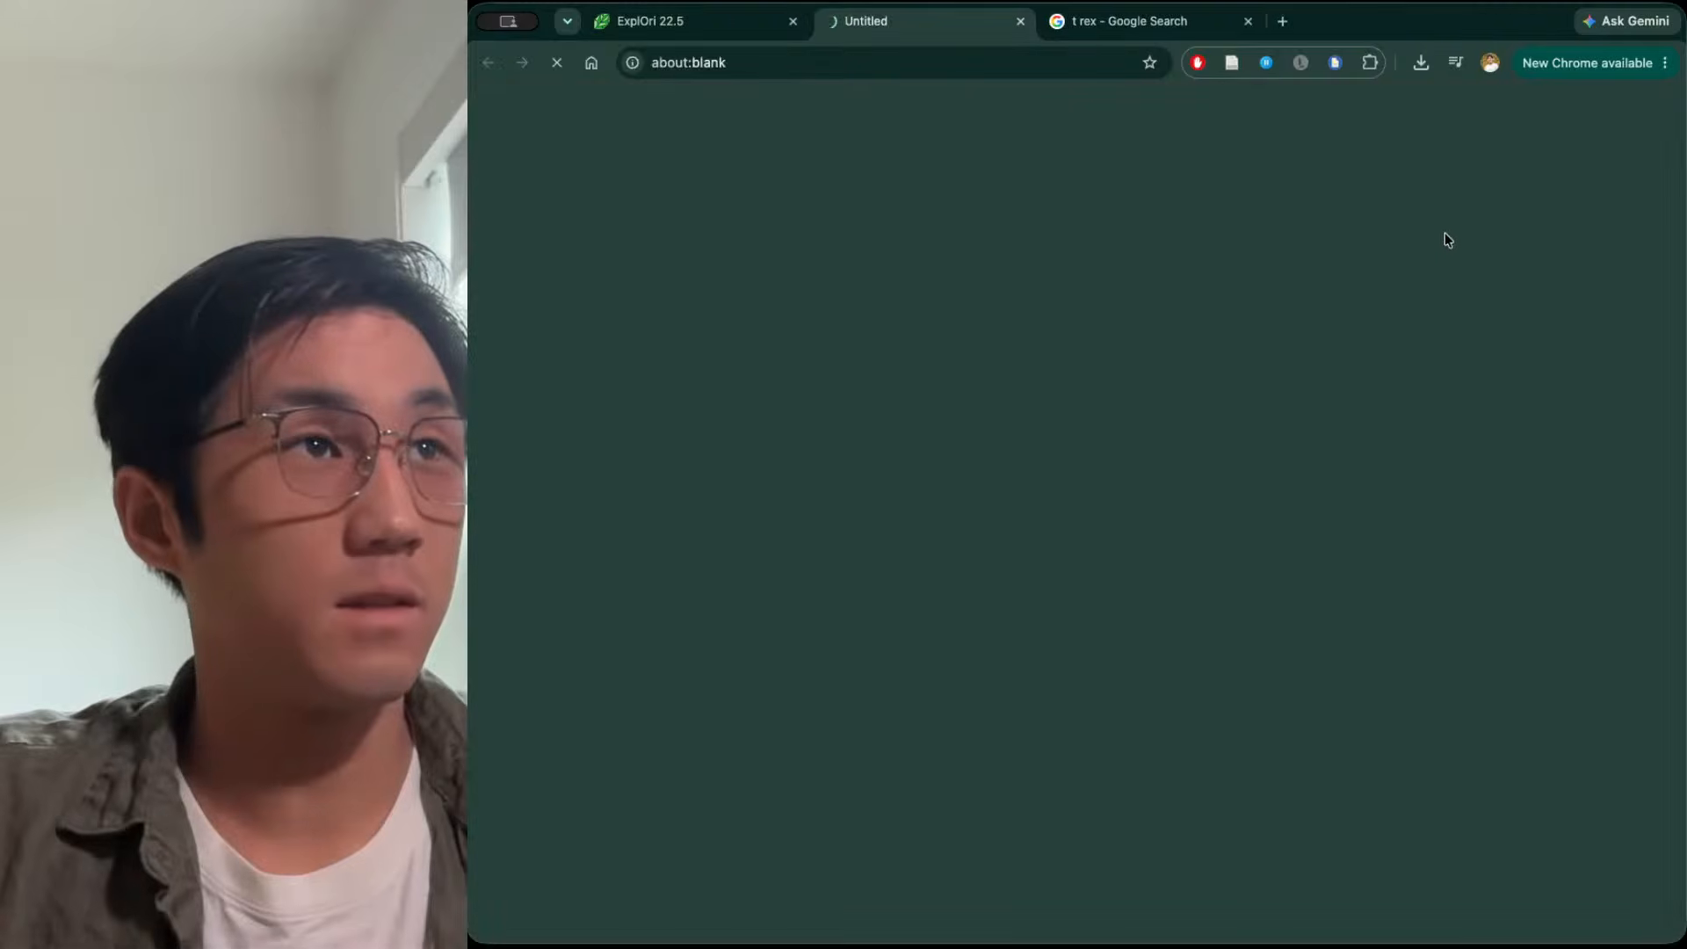
left_click(719, 26)
left_click(1607, 226)
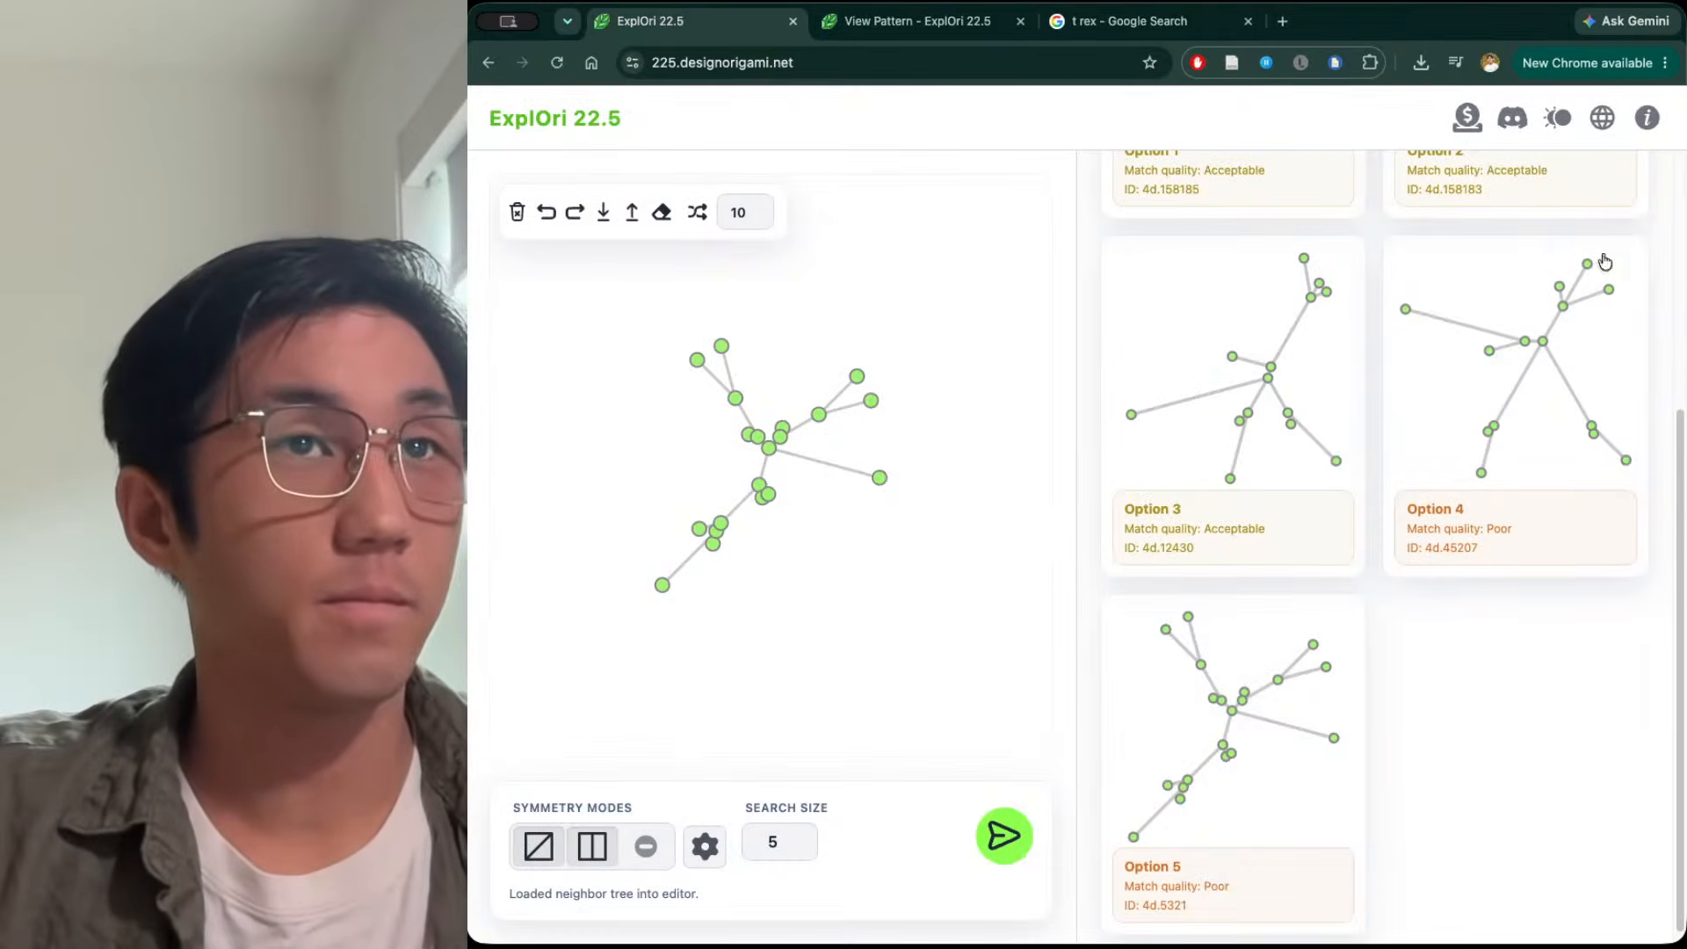
Search for patterns matching the loaded neighbor tree and compare the results by their packing and tree thumbnails
left_click(1005, 836)
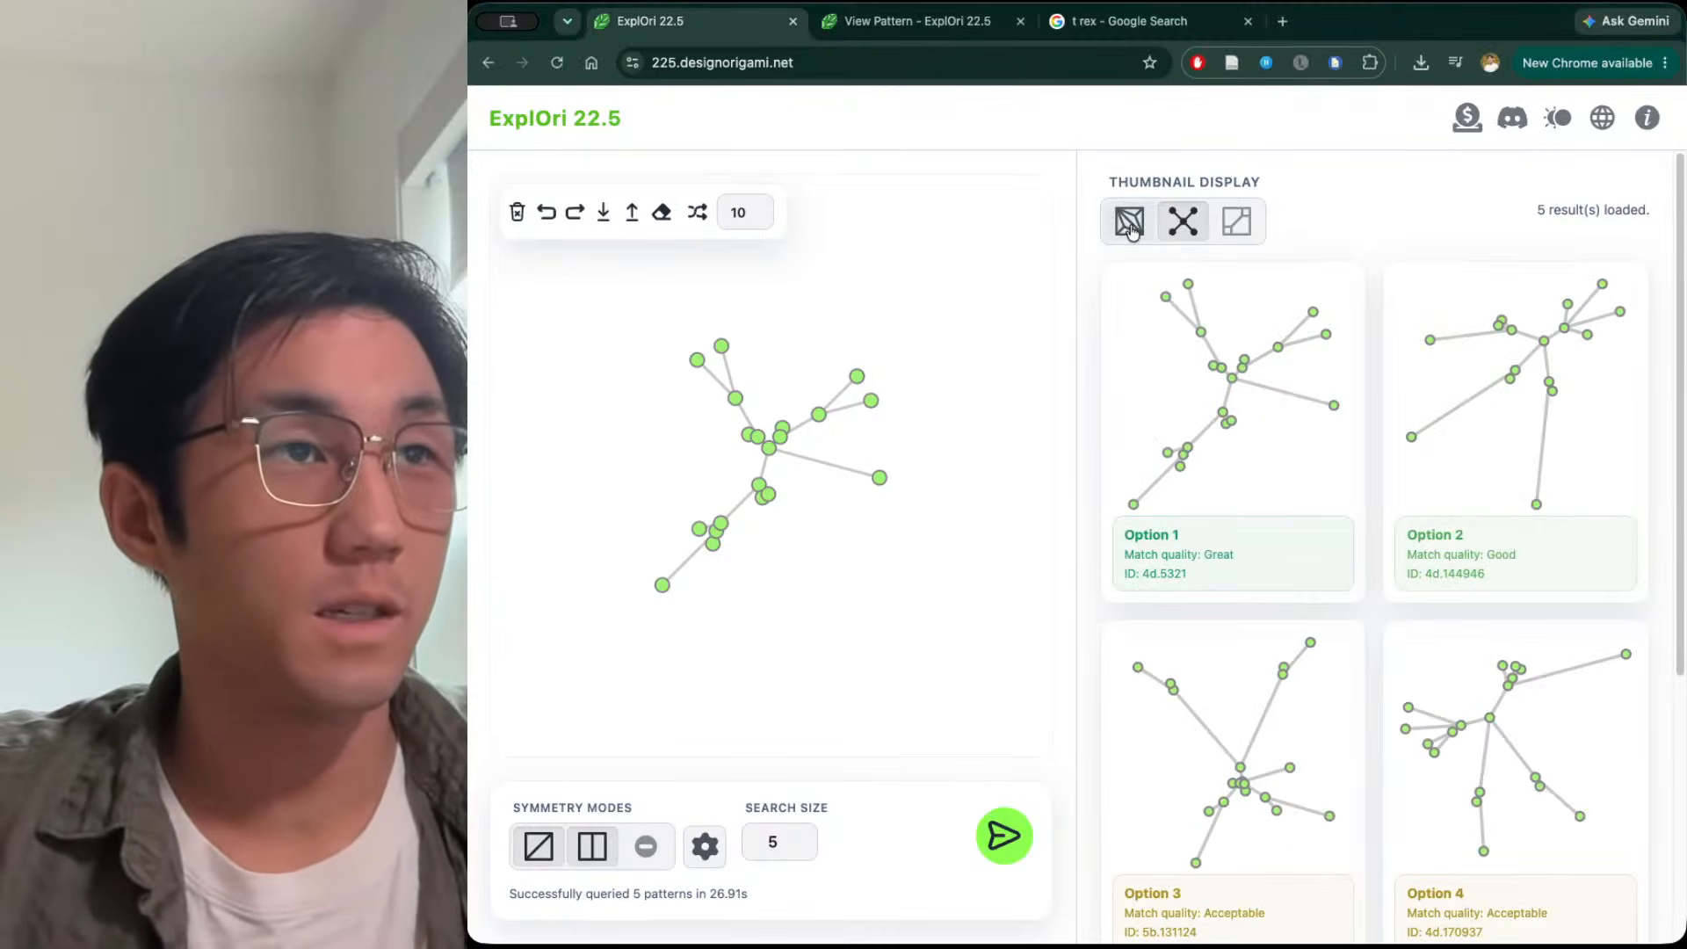
left_click(1236, 221)
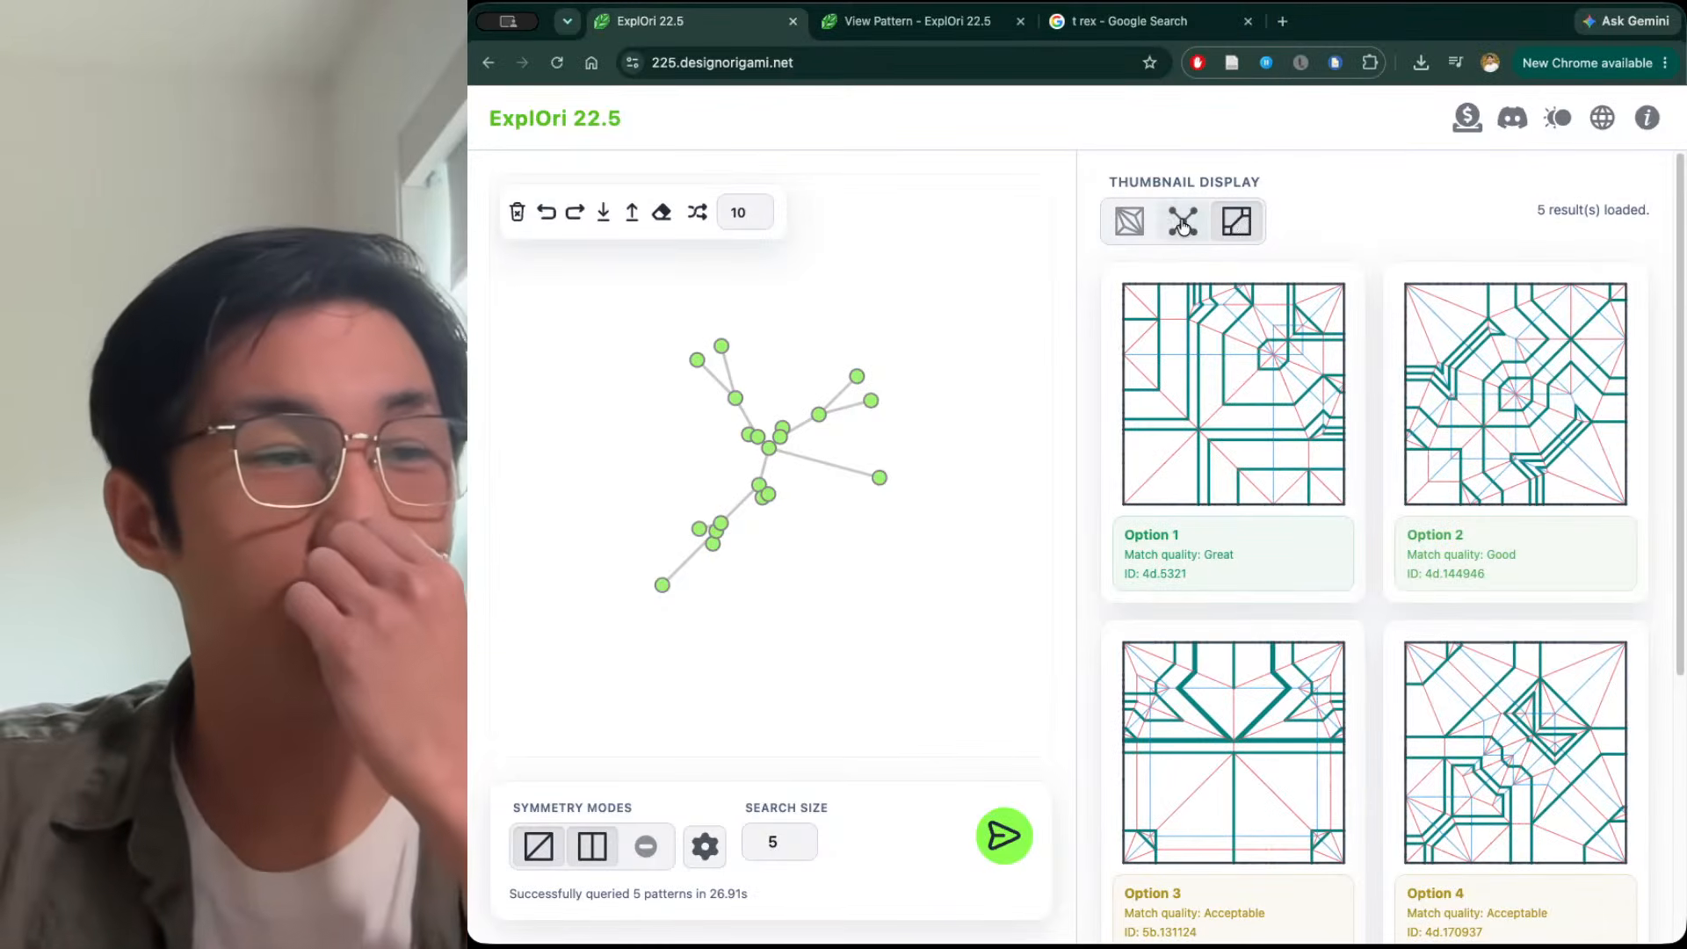
scroll(1202, 576, "down", 3)
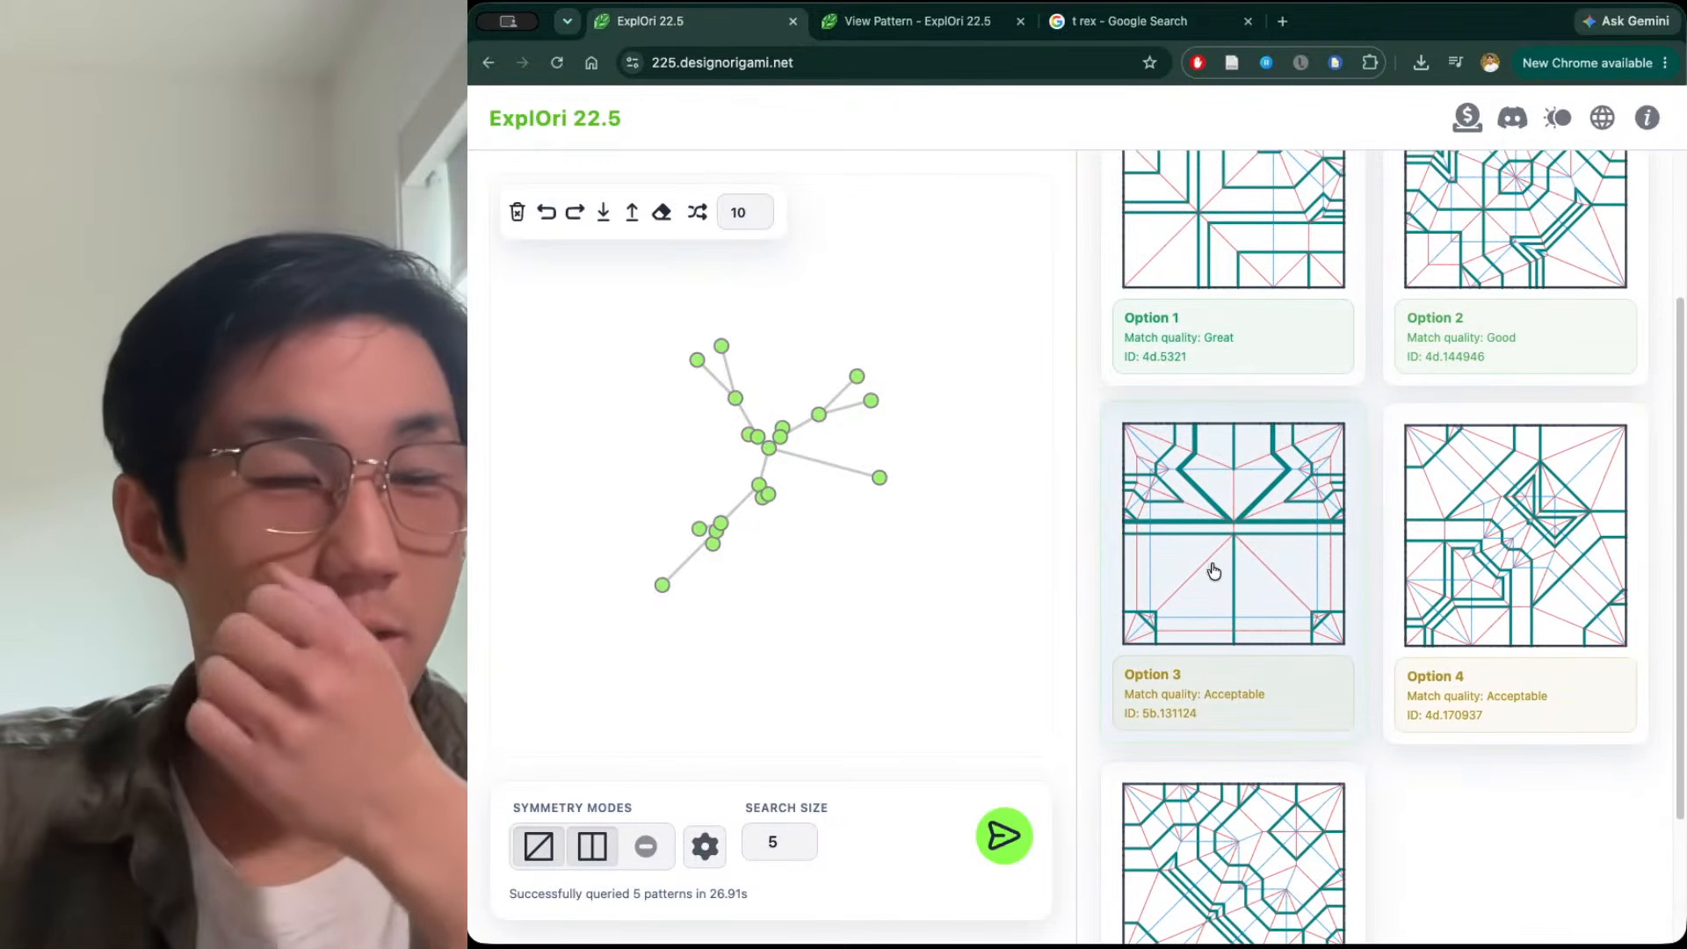
scroll(1204, 574, "down", 2)
scroll(1235, 598, "up", 5)
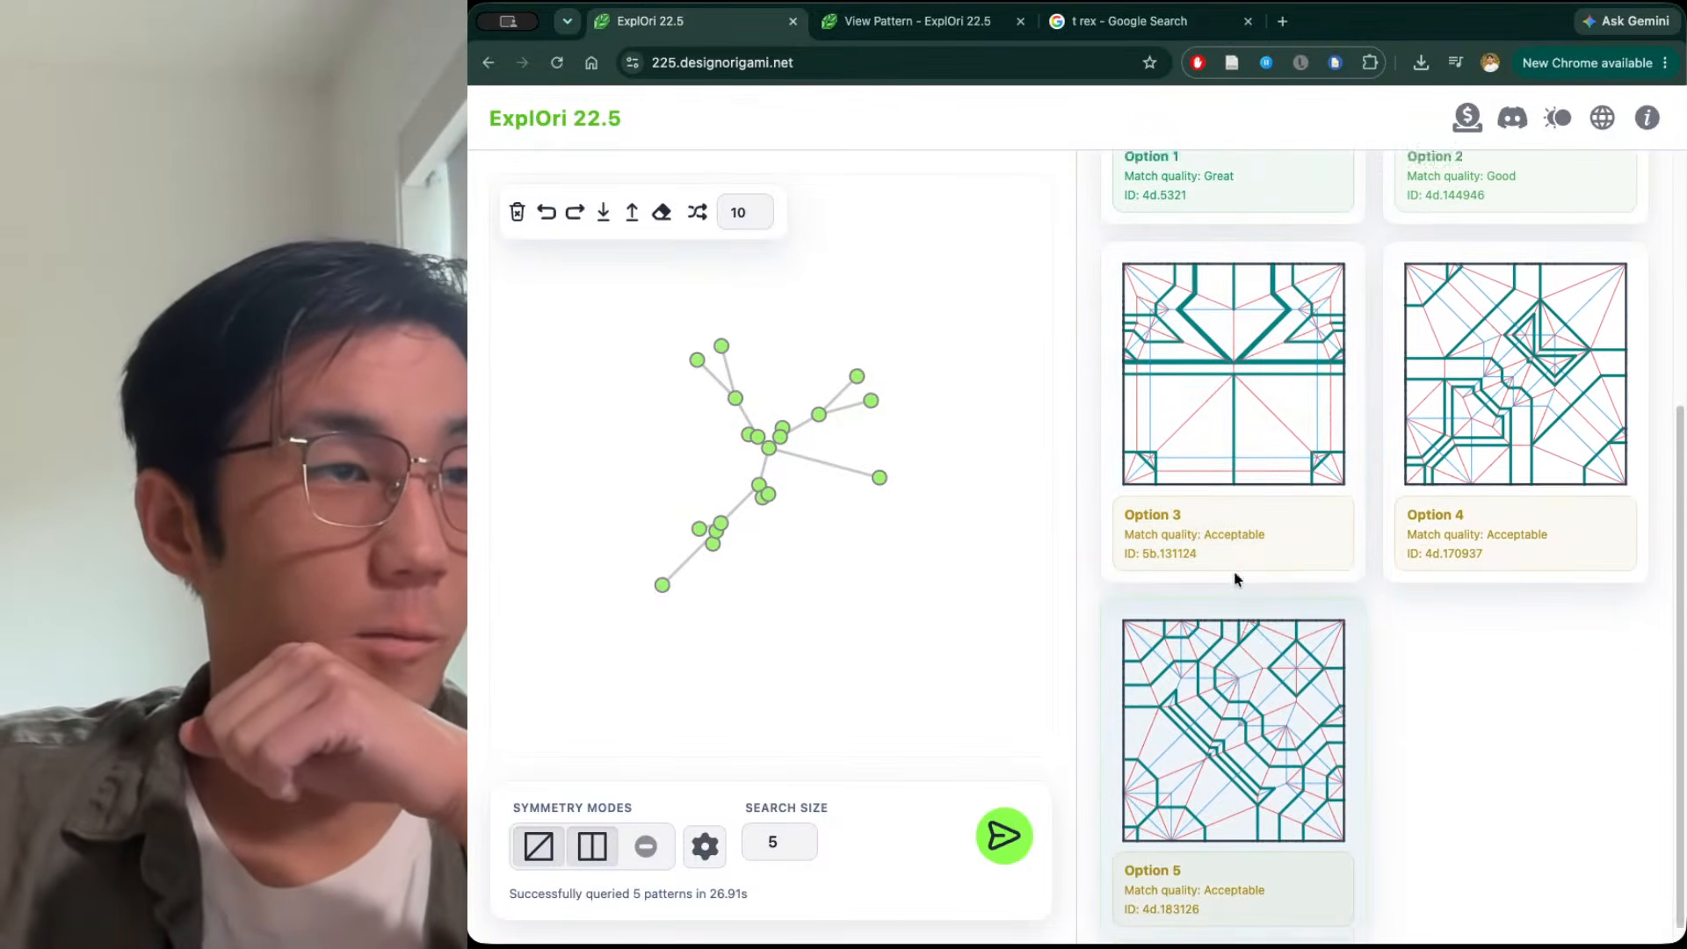
left_click(1191, 225)
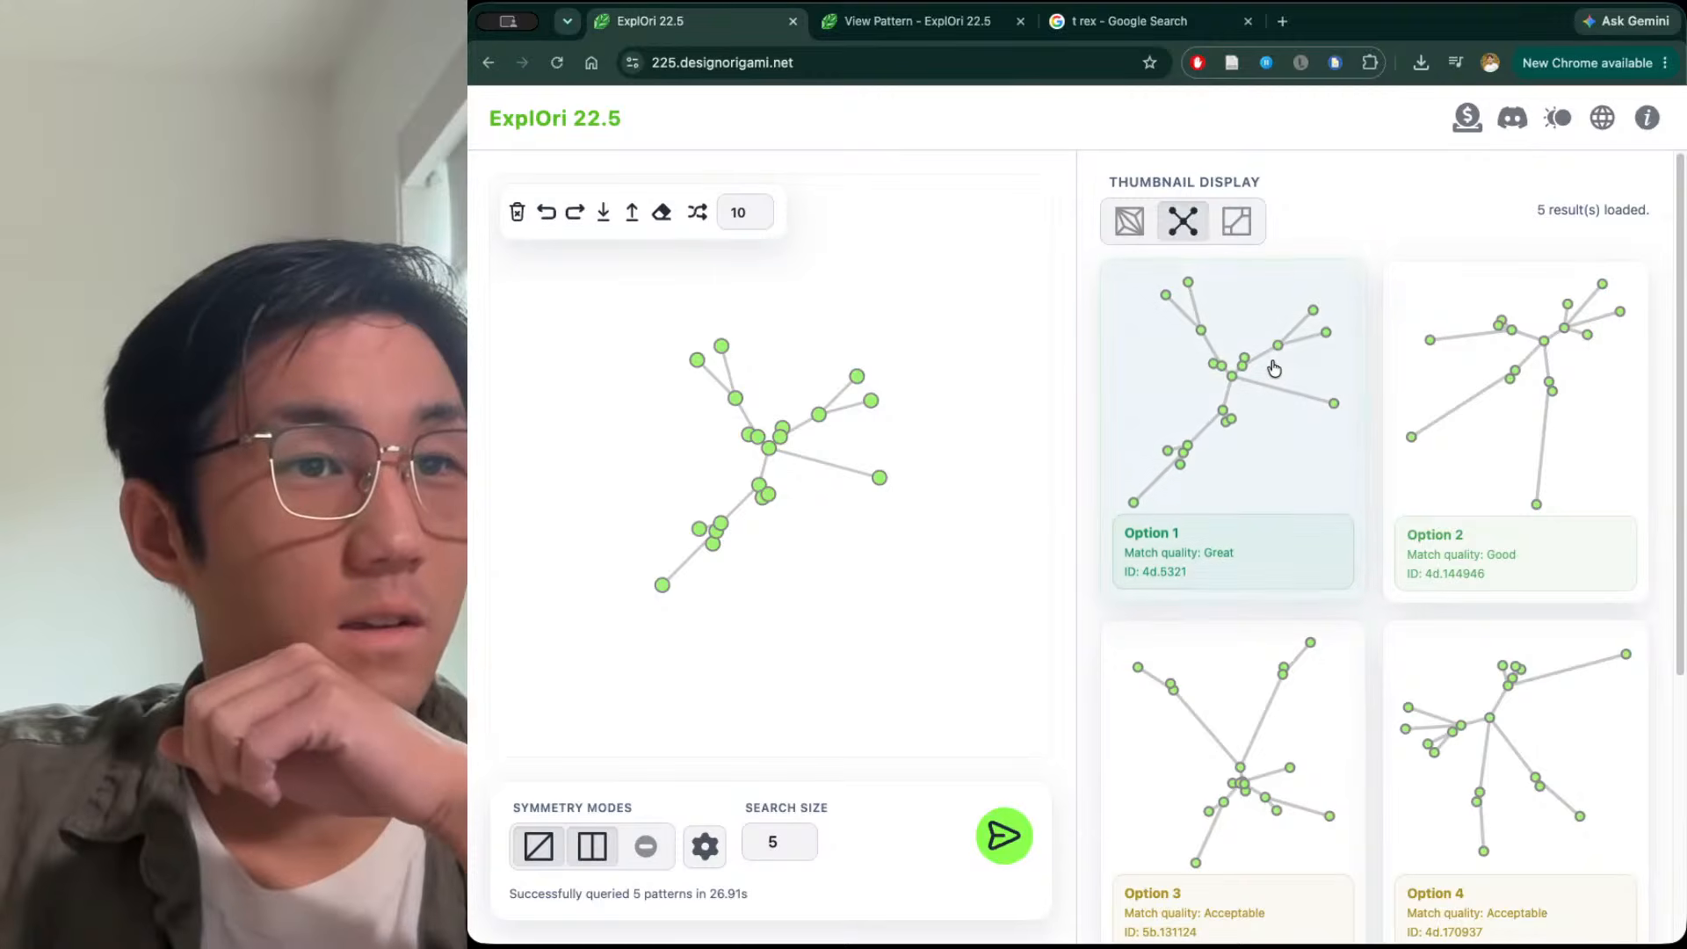
scroll(1309, 384, "down", 1)
left_click(1253, 192)
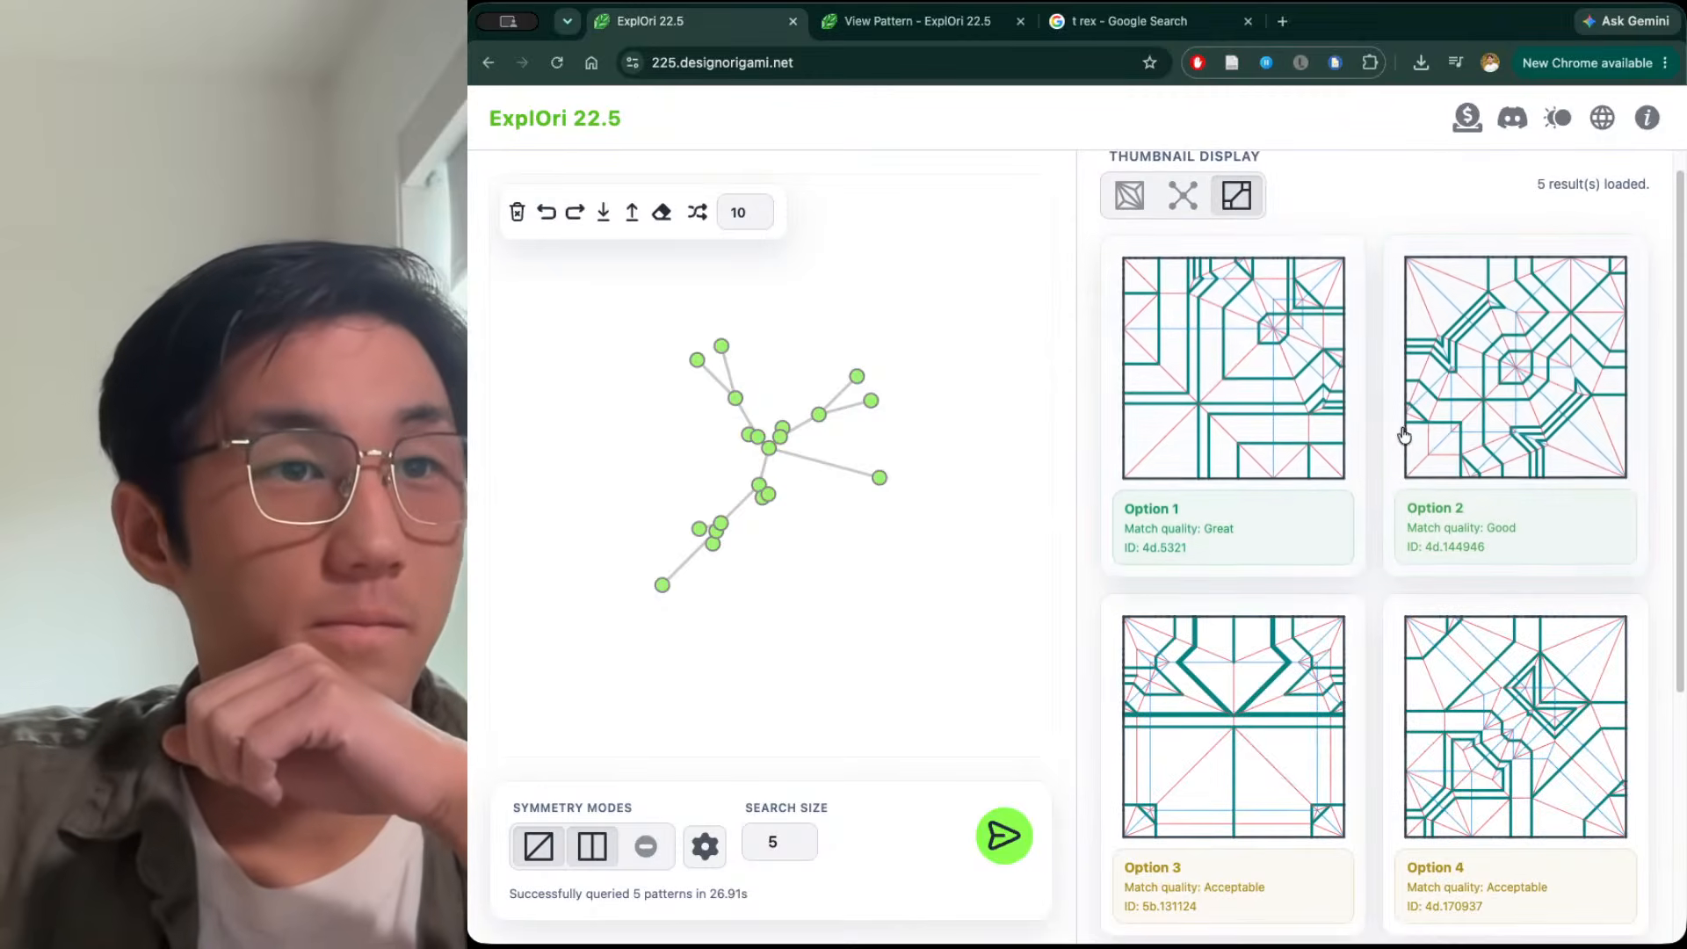
scroll(1494, 549, "down", 1)
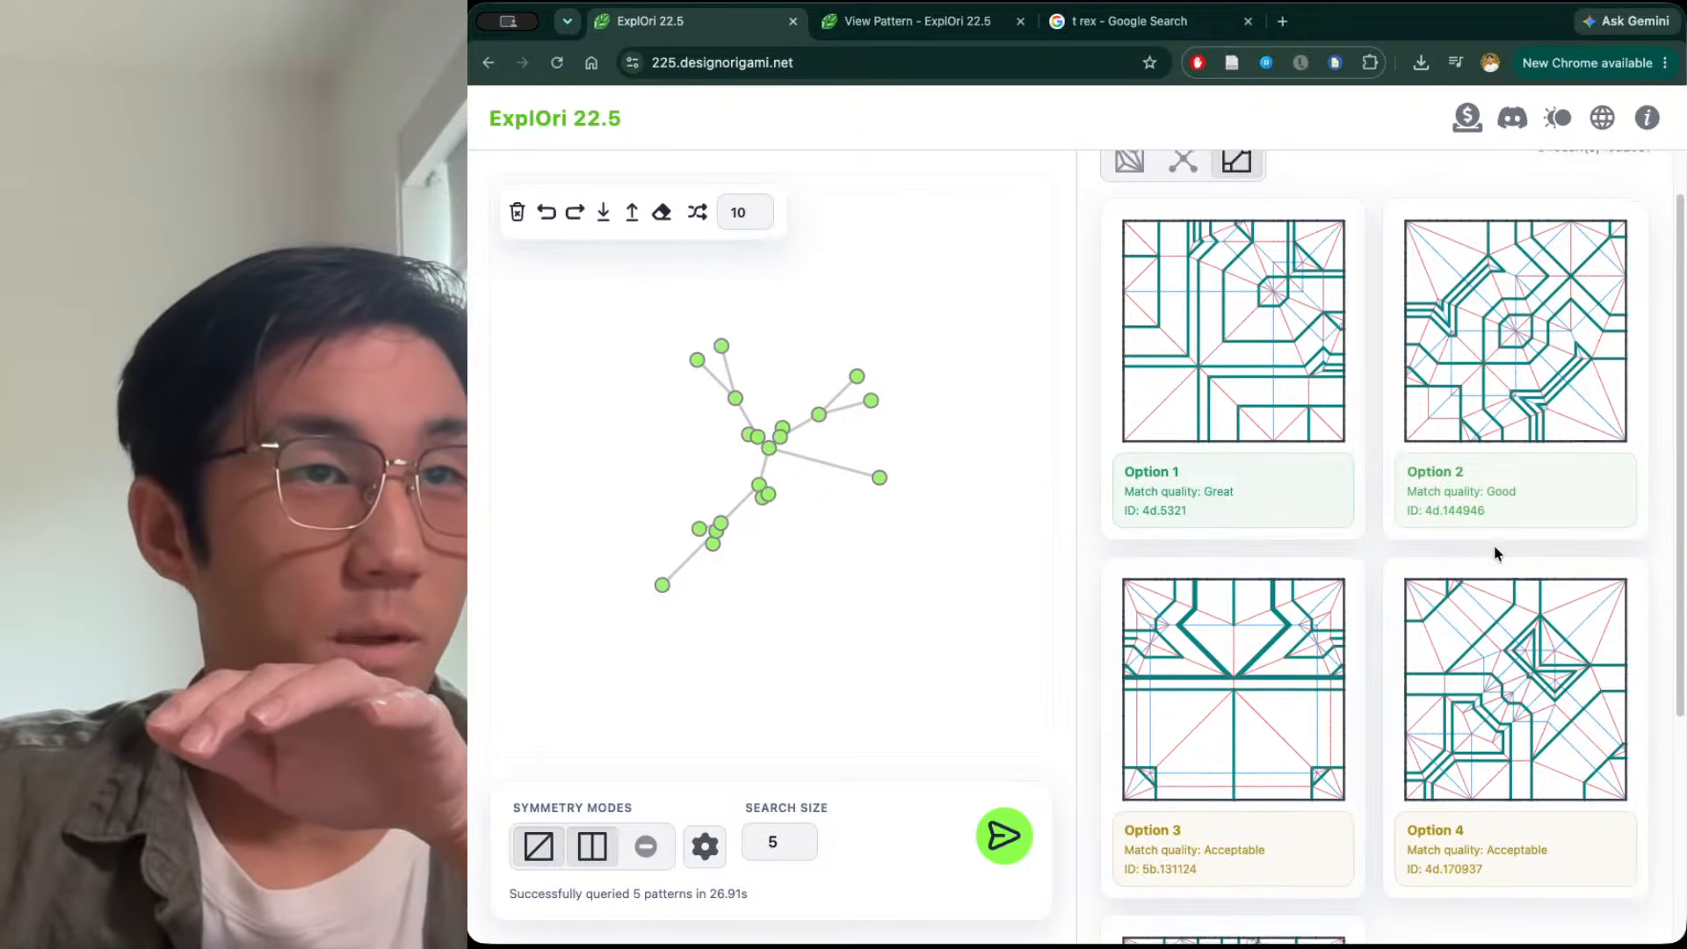
scroll(1495, 545, "down", 1)
scroll(1496, 552, "down", 4)
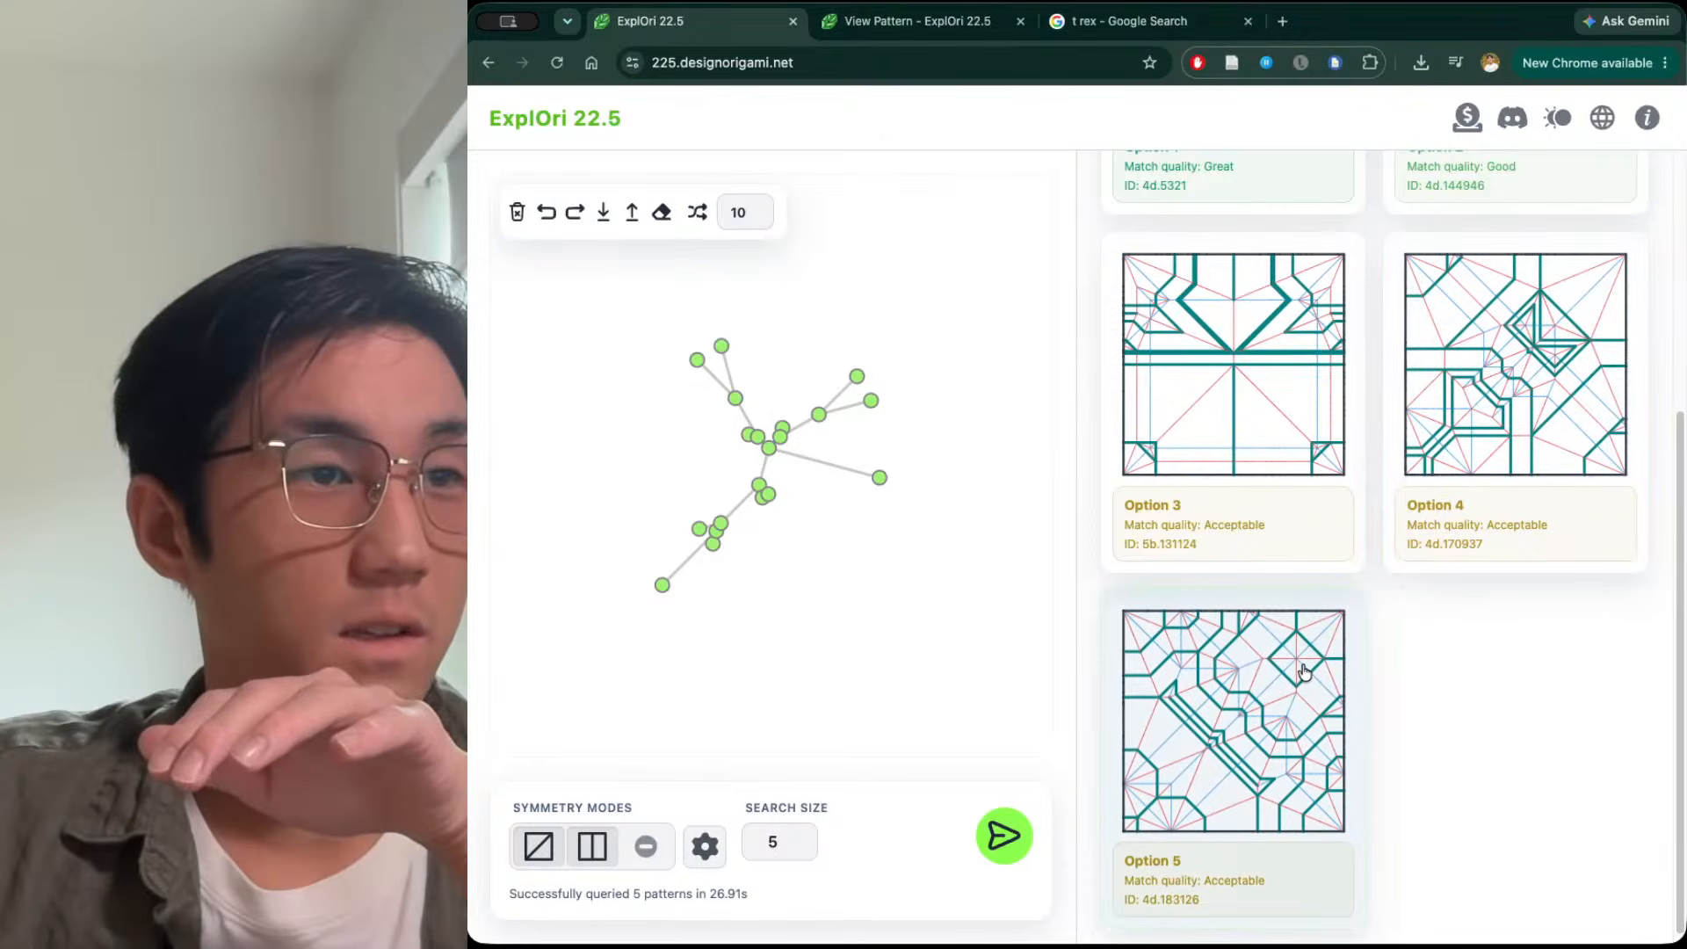
Inspect the packing and tree of Option 5, tiling 4d.183126, and return to the results
left_click(1308, 664)
left_click(1283, 791)
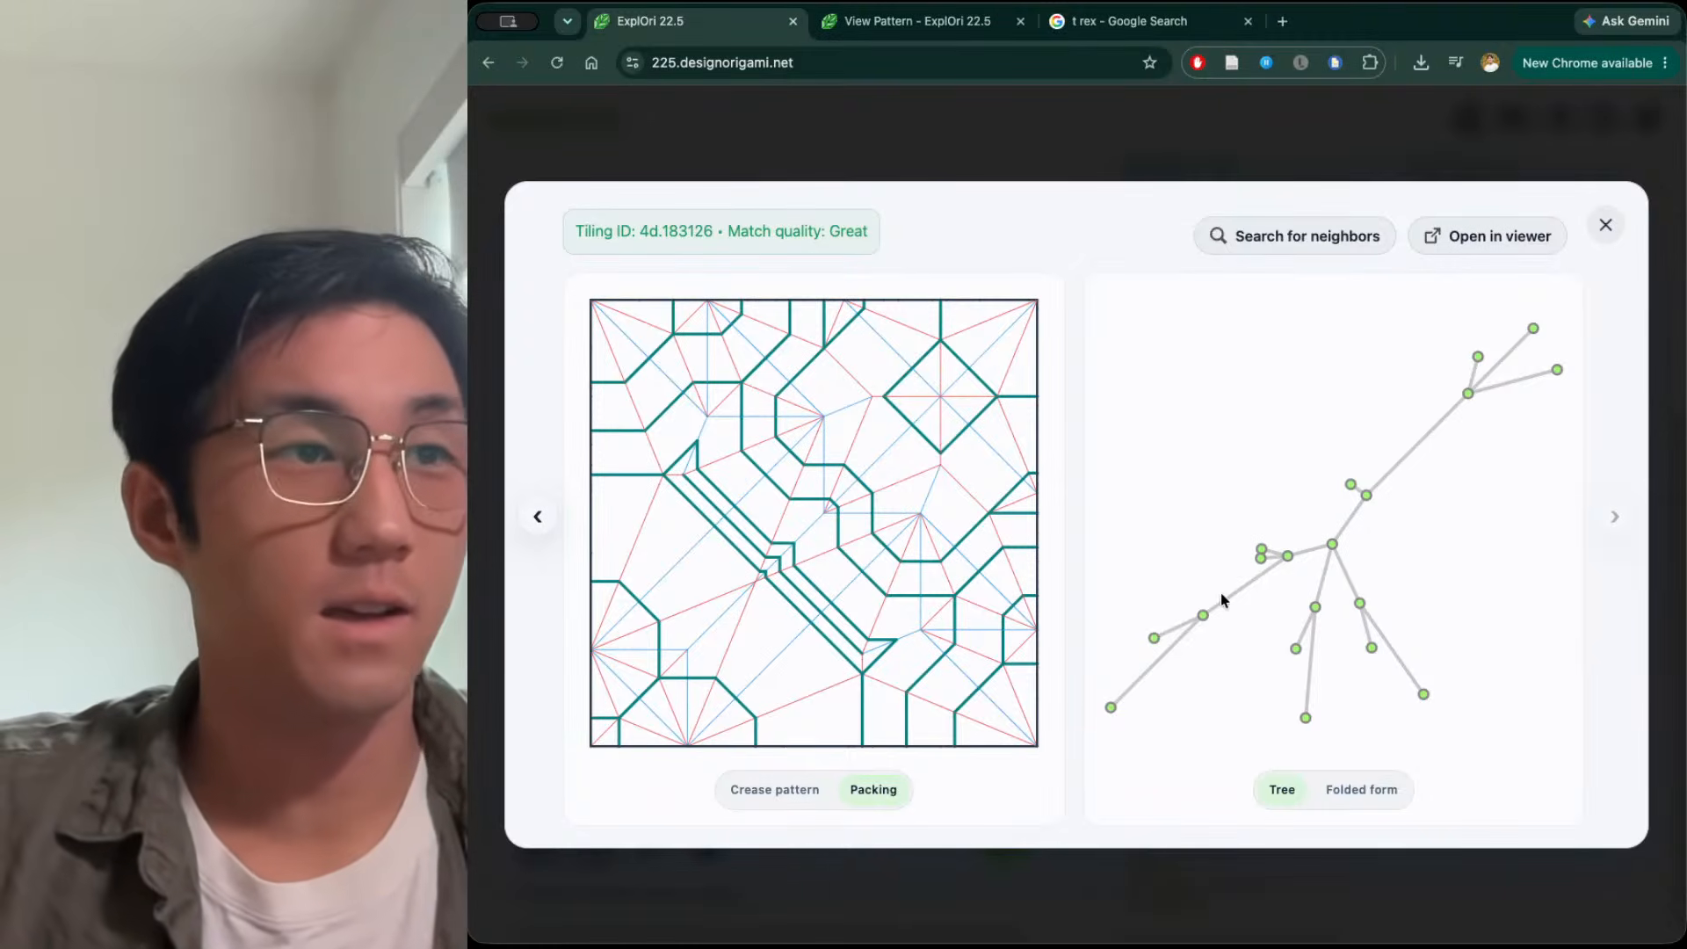
left_click(1606, 227)
scroll(1428, 457, "up", 5)
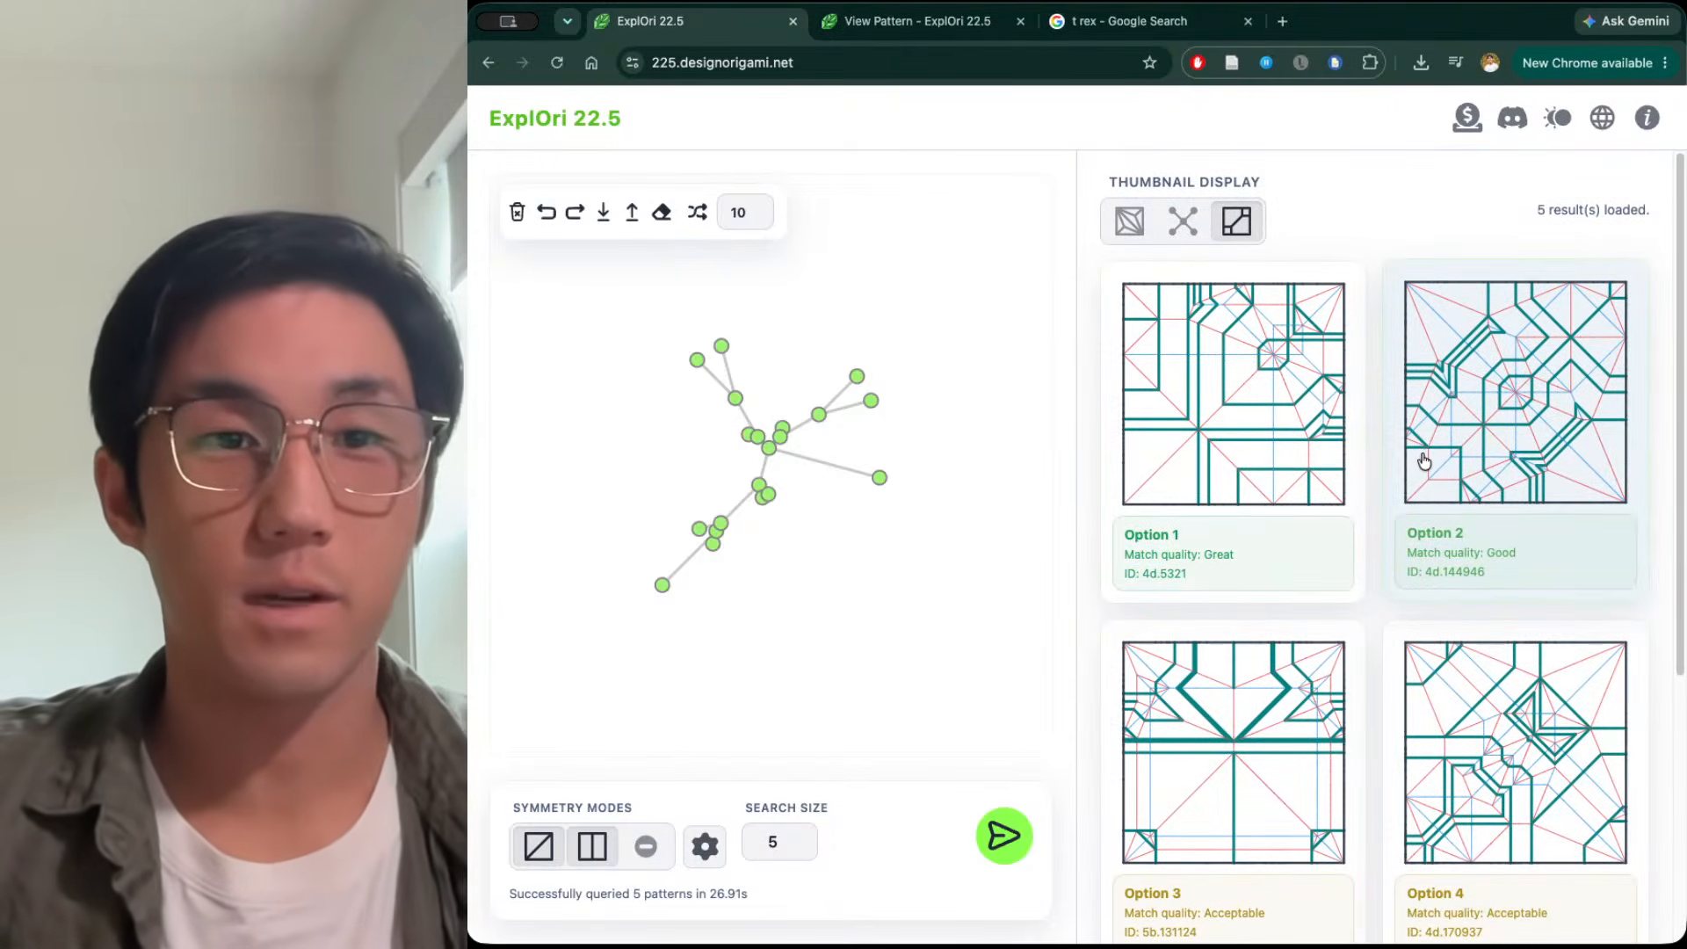
scroll(1383, 434, "down", 5)
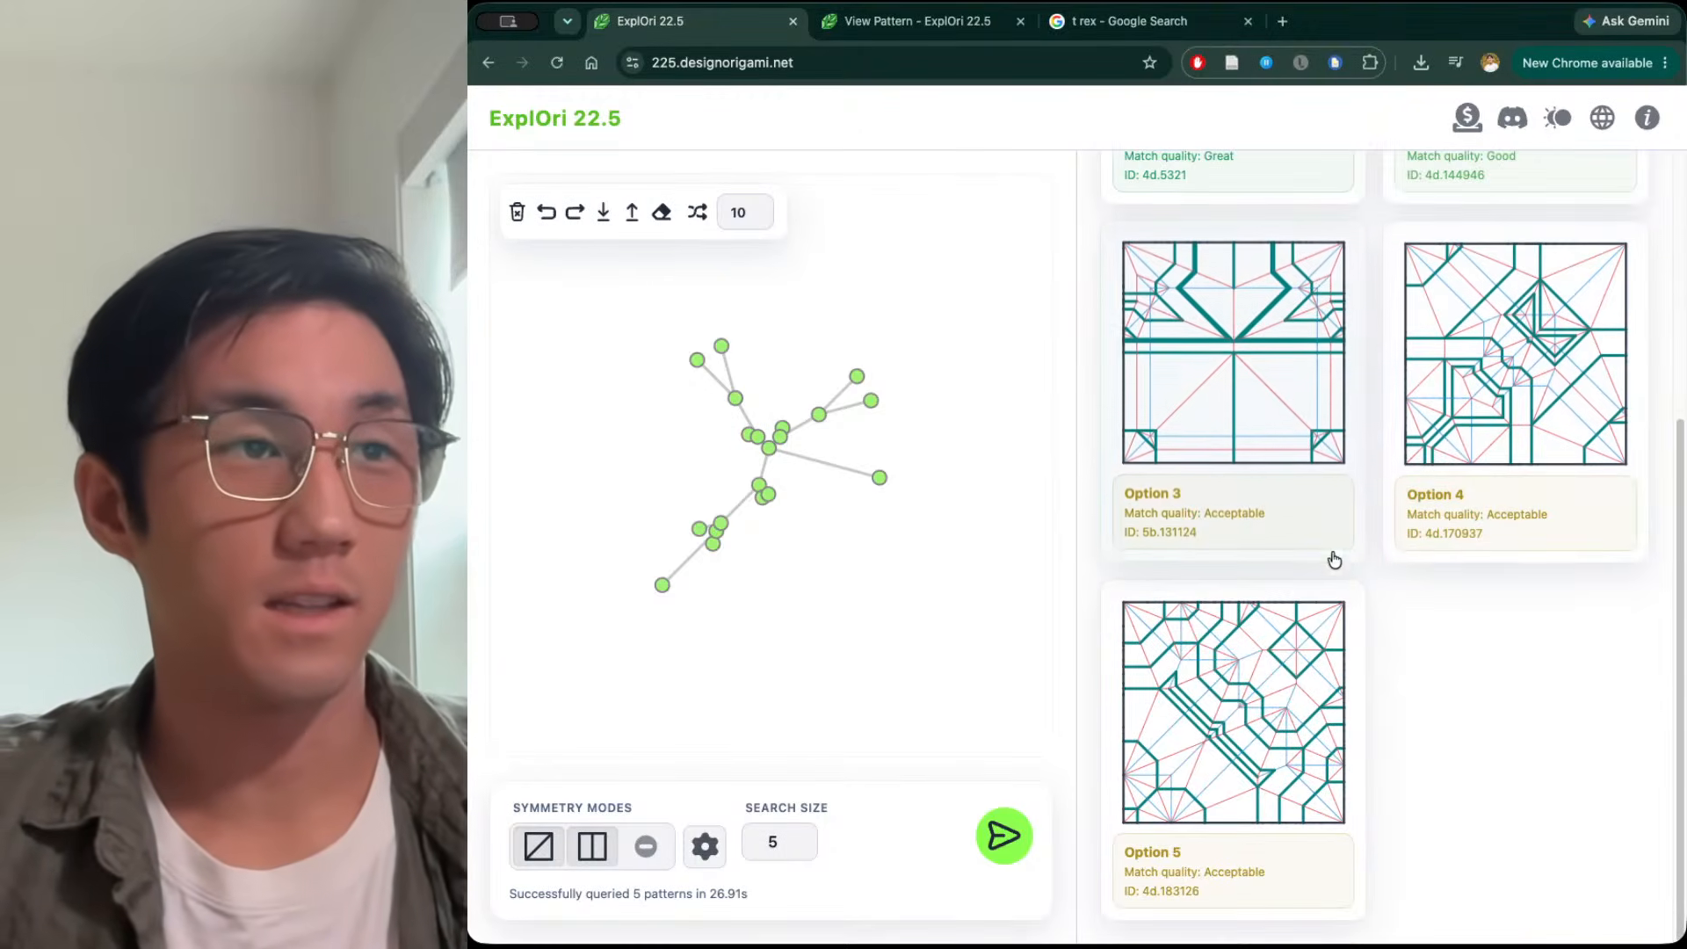
left_click(1279, 712)
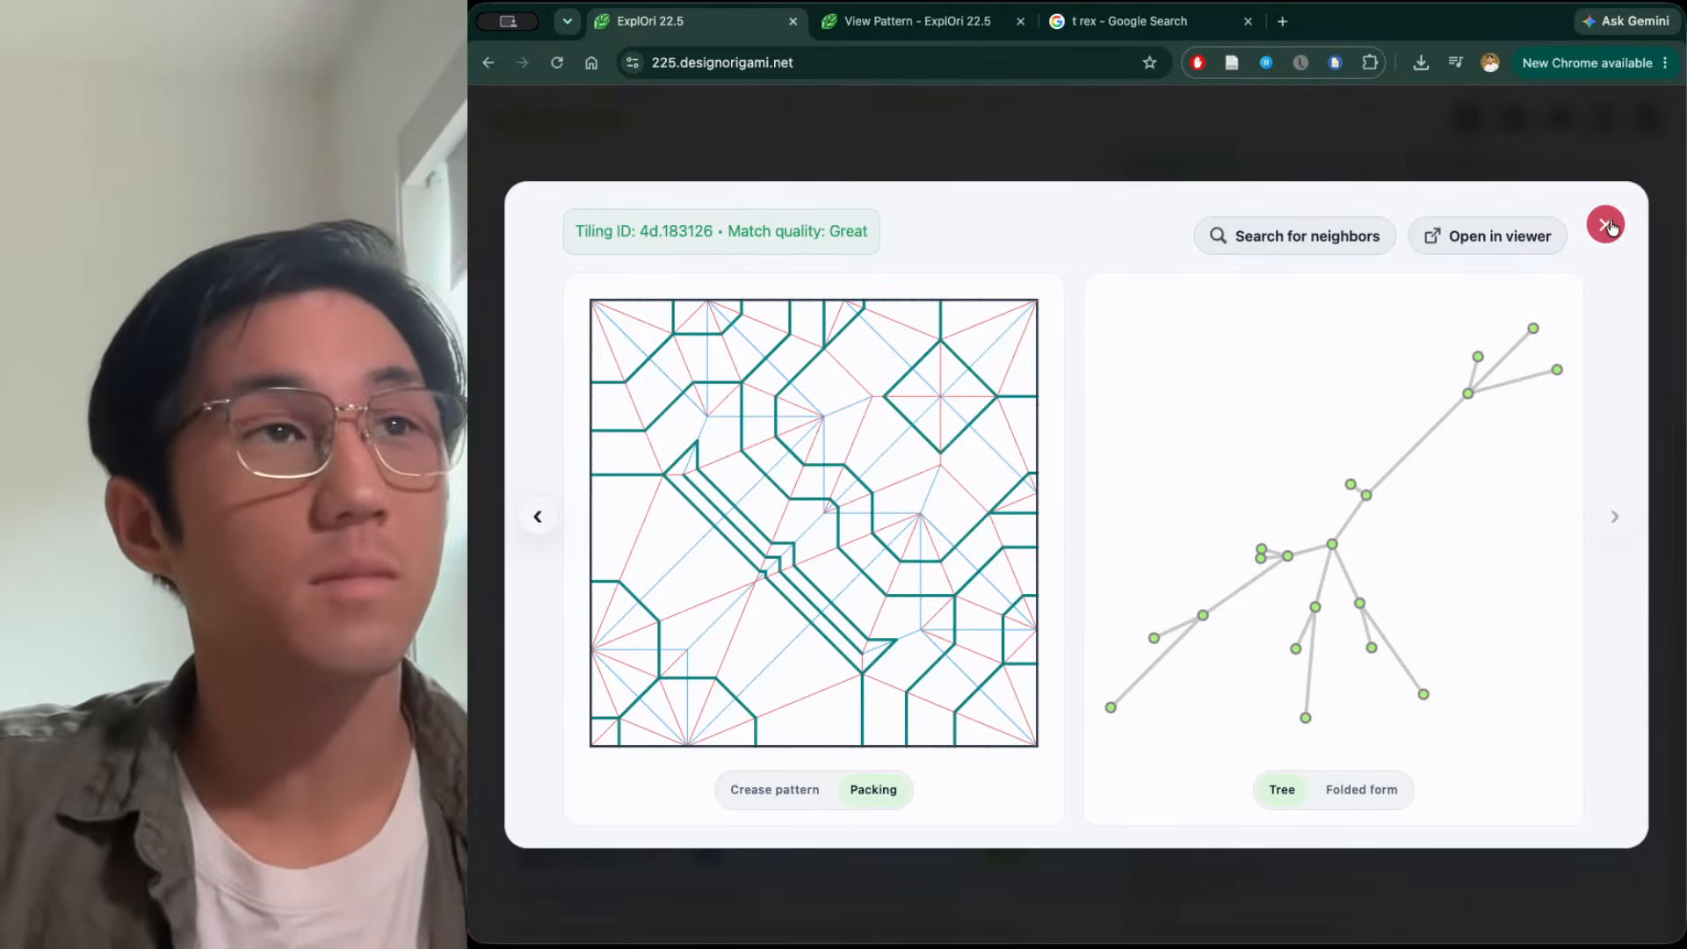
left_click(1606, 225)
Switch to the viewer of pattern 4d5321 and show the folding sequence for the vertex where the most creases converge
left_click(922, 25)
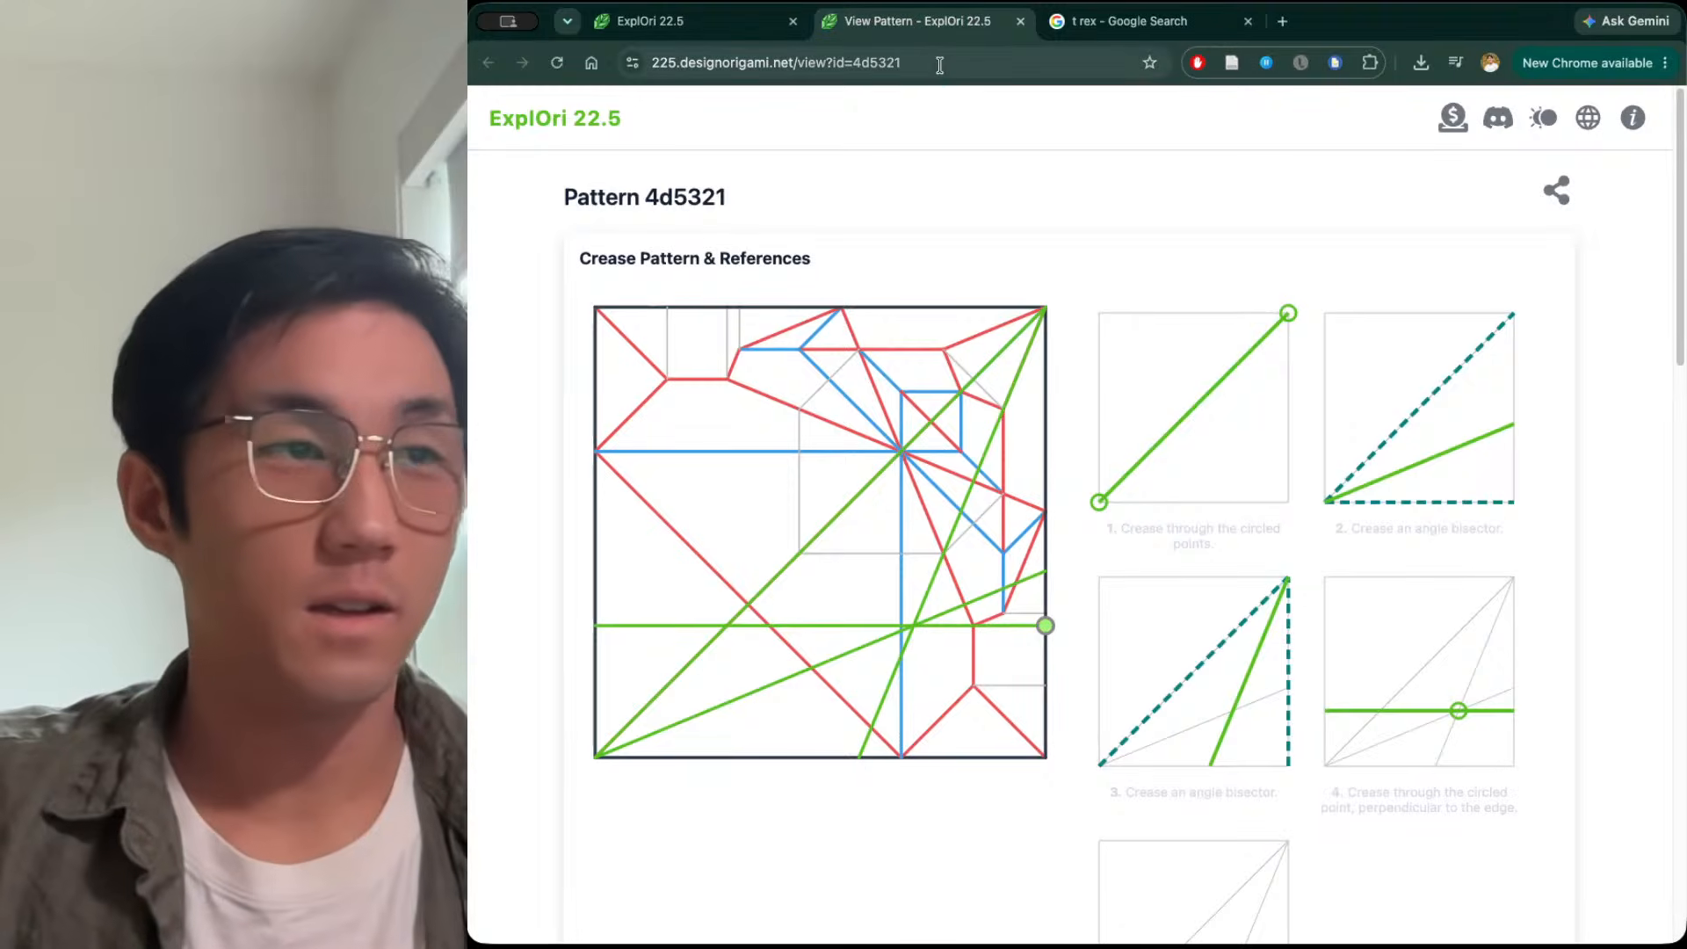
left_click(751, 514)
scroll(787, 493, "down", 2)
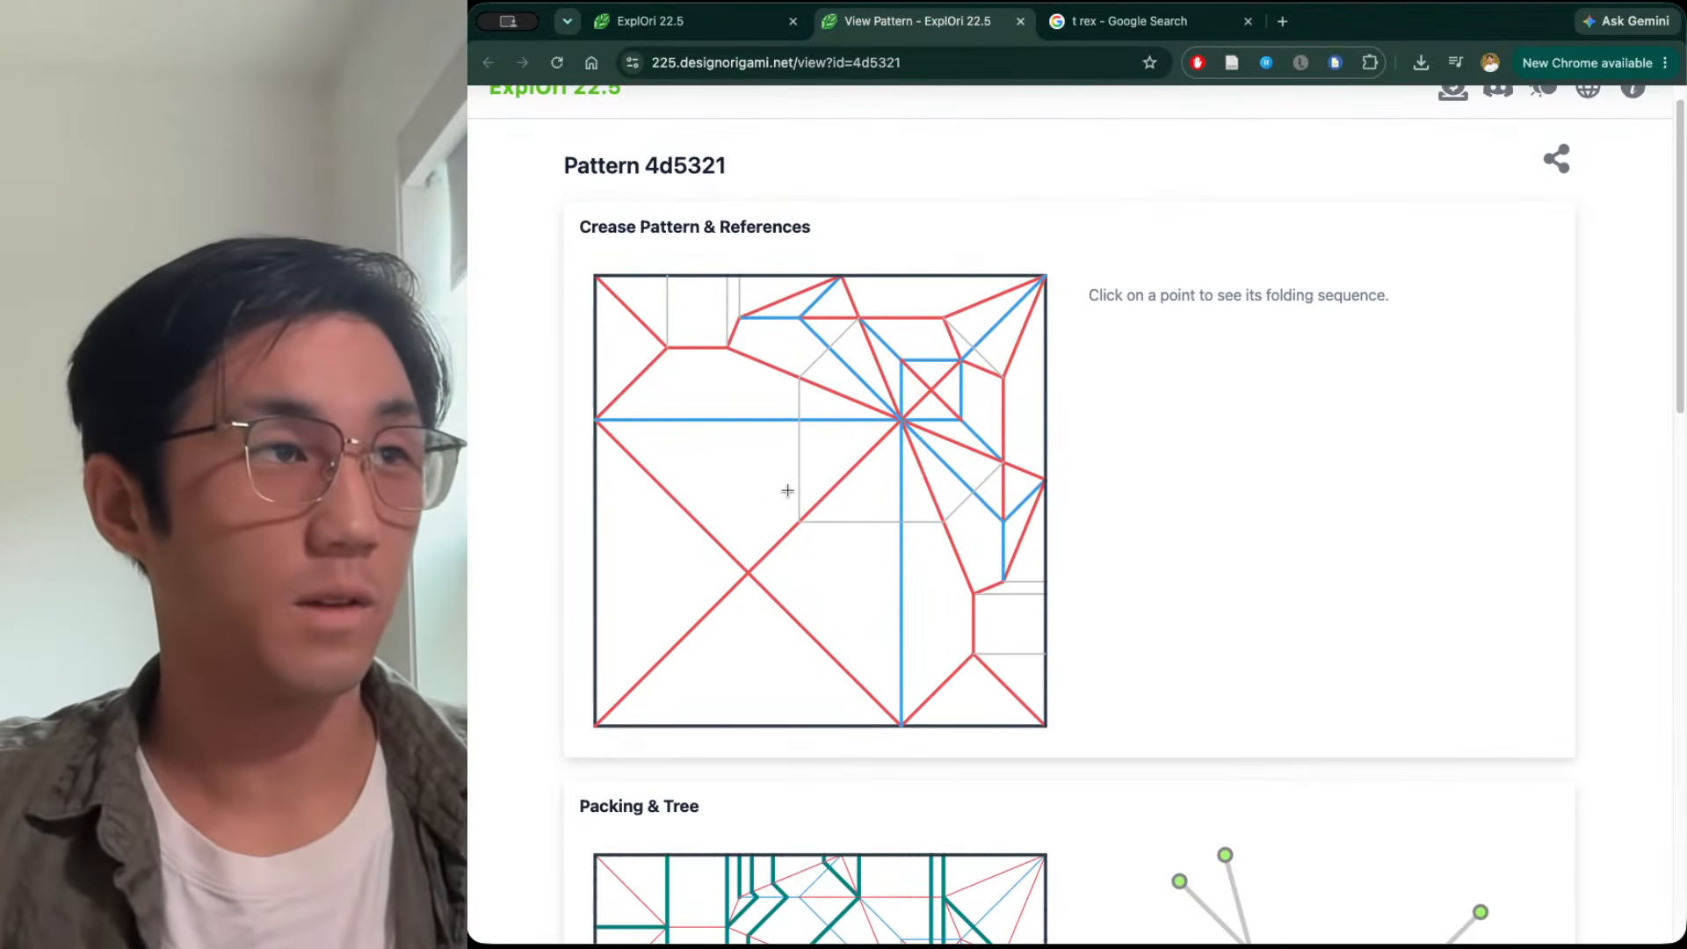
left_click(900, 392)
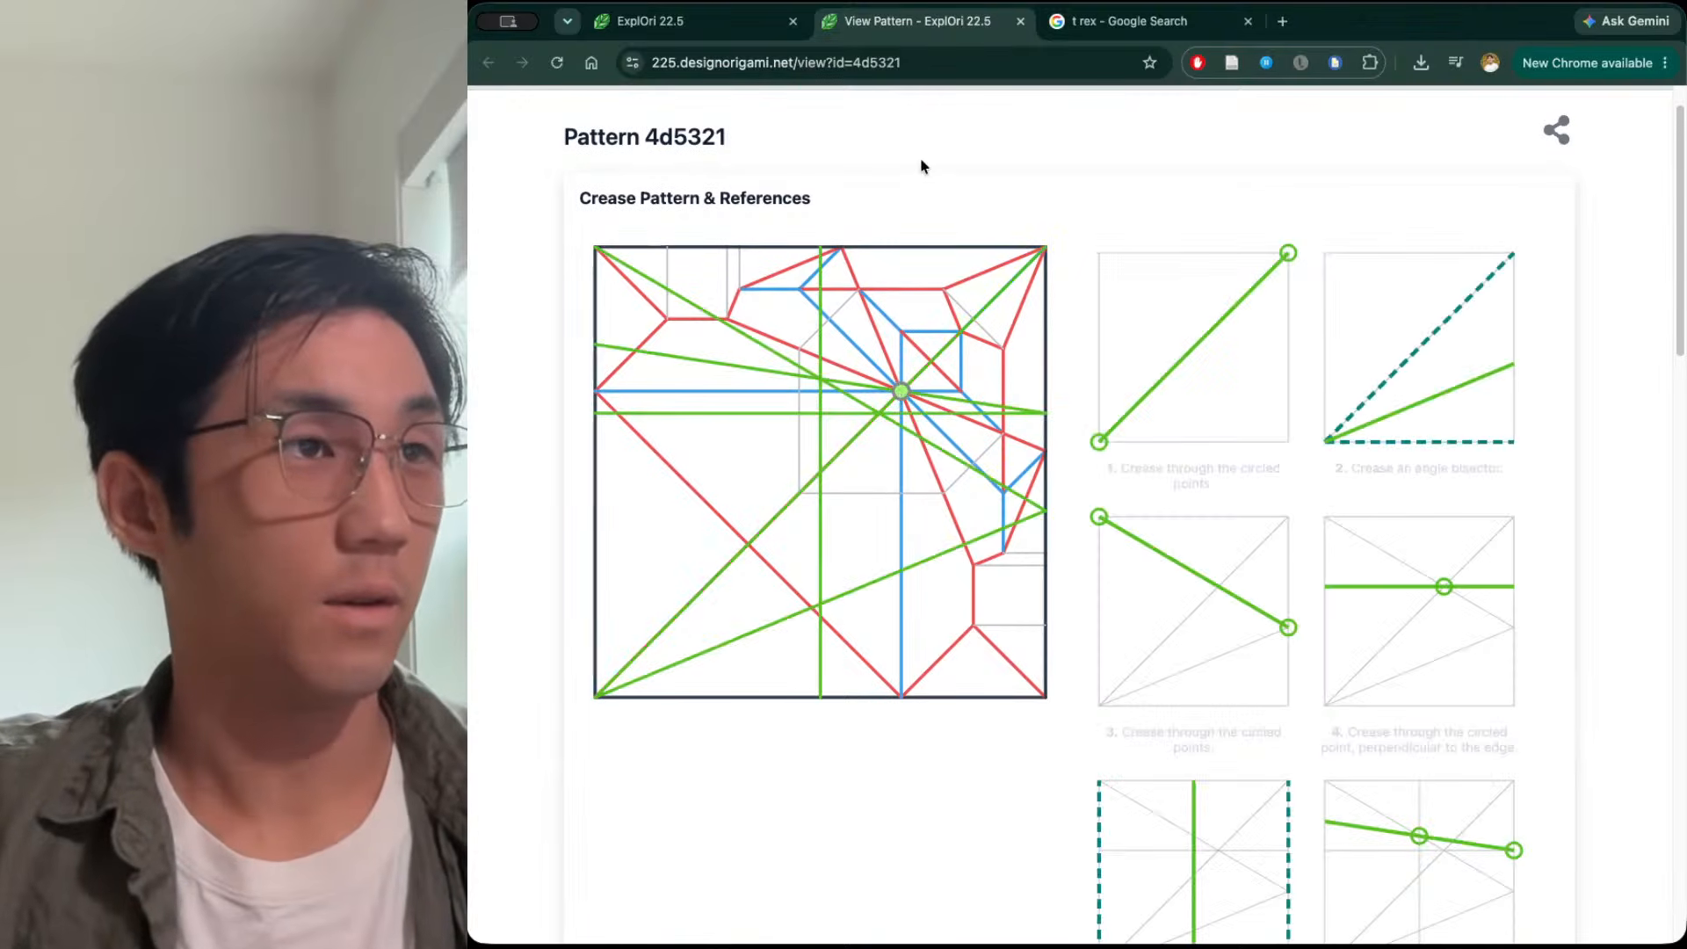
left_click_drag(924, 125, 830, 130)
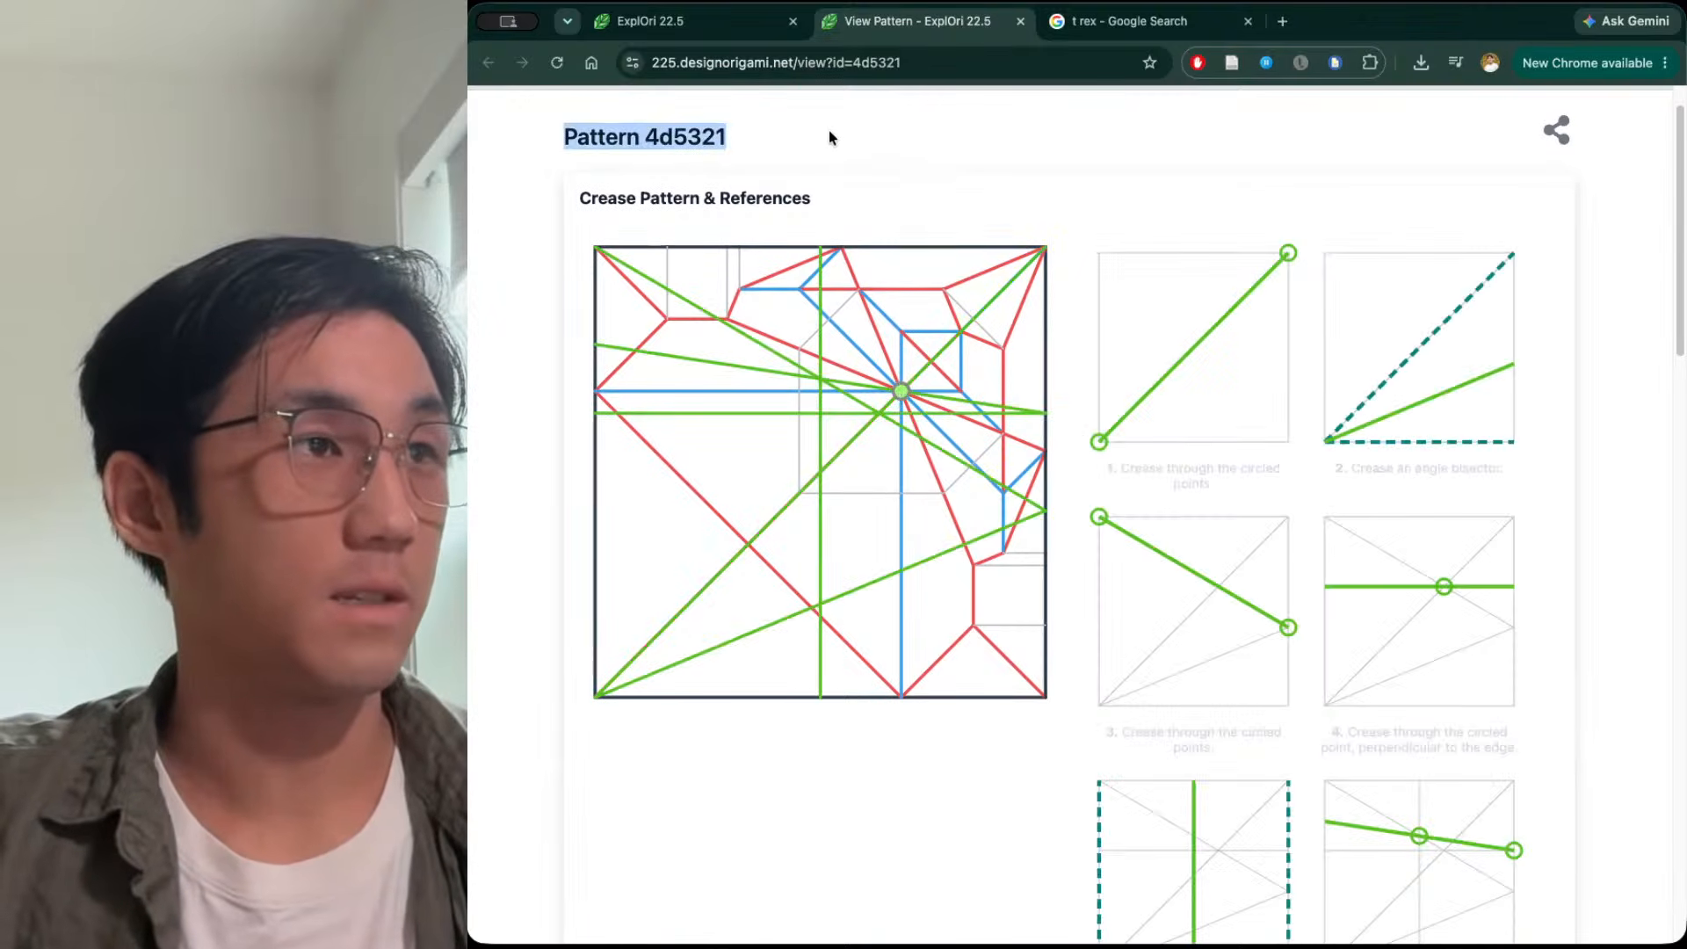
left_click(829, 131)
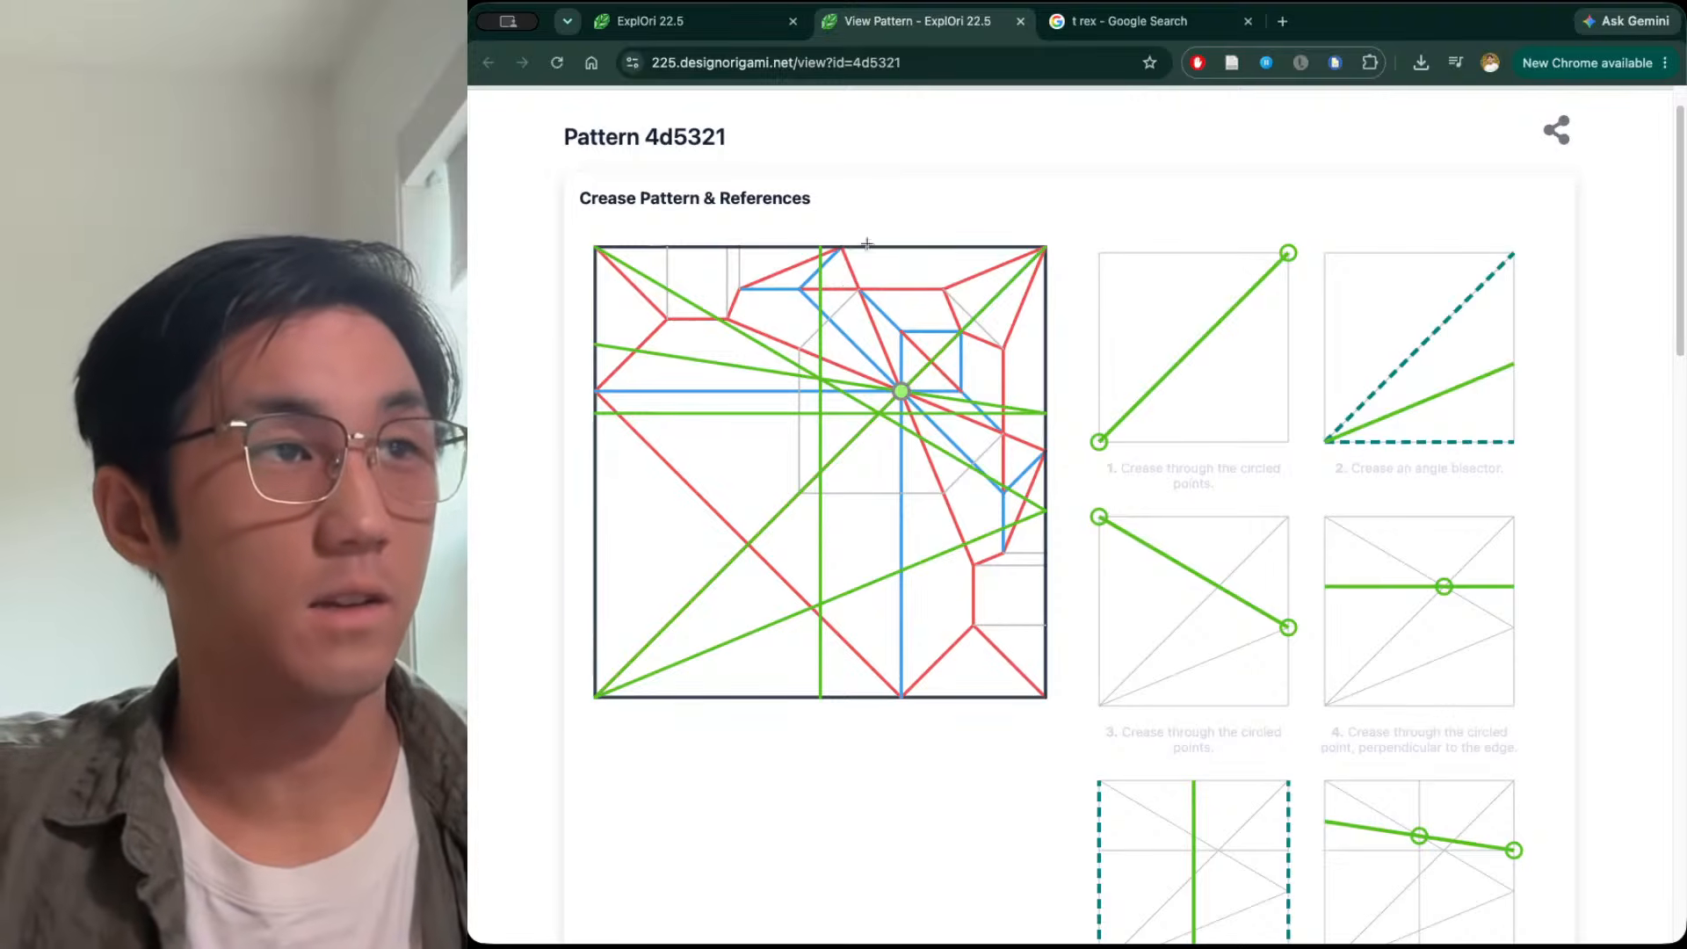
Review the vertex's reference folding steps and the pattern's packing and tree
scroll(1134, 435, "down", 8)
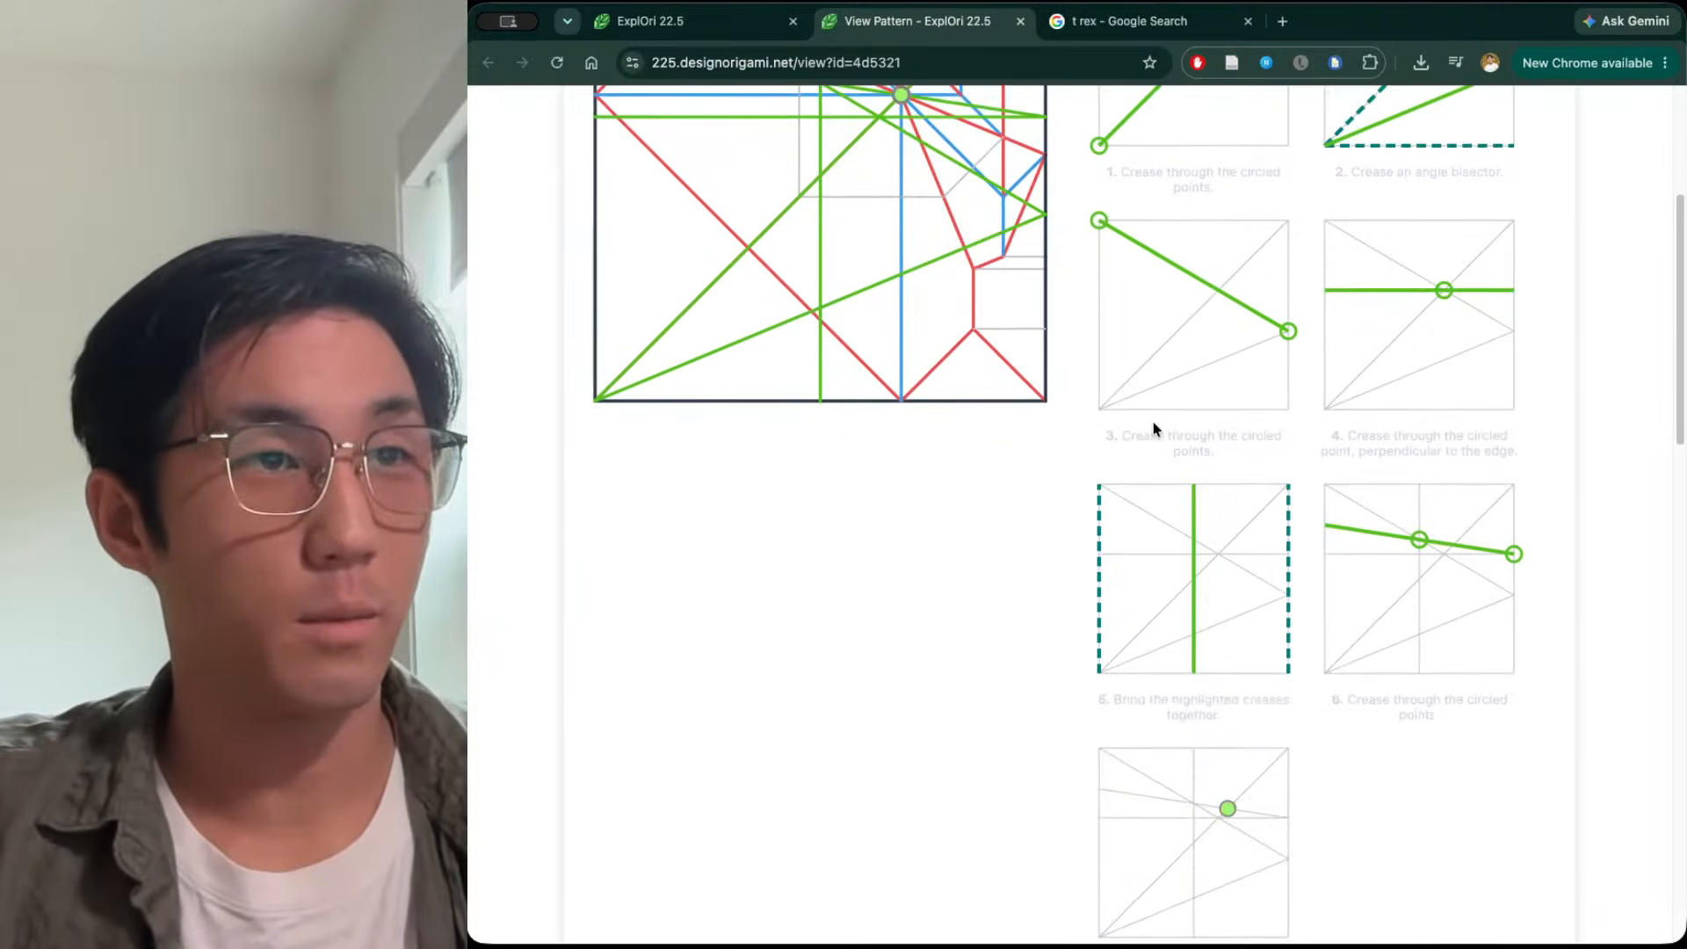
scroll(1160, 433, "down", 4)
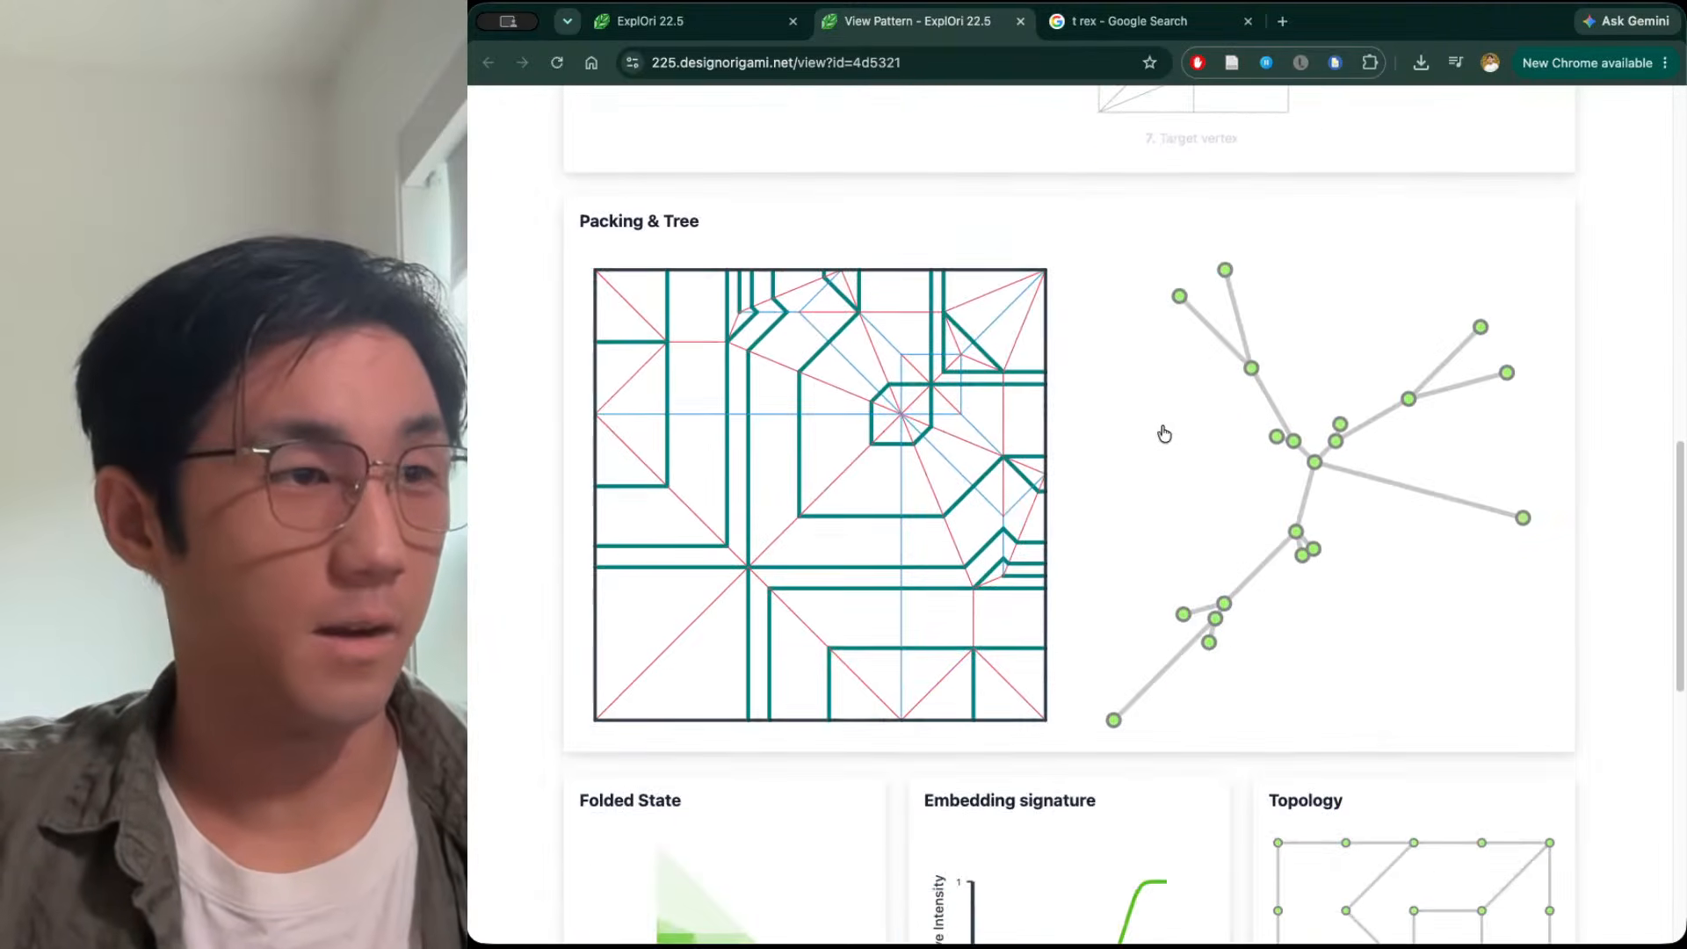
scroll(1157, 433, "up", 13)
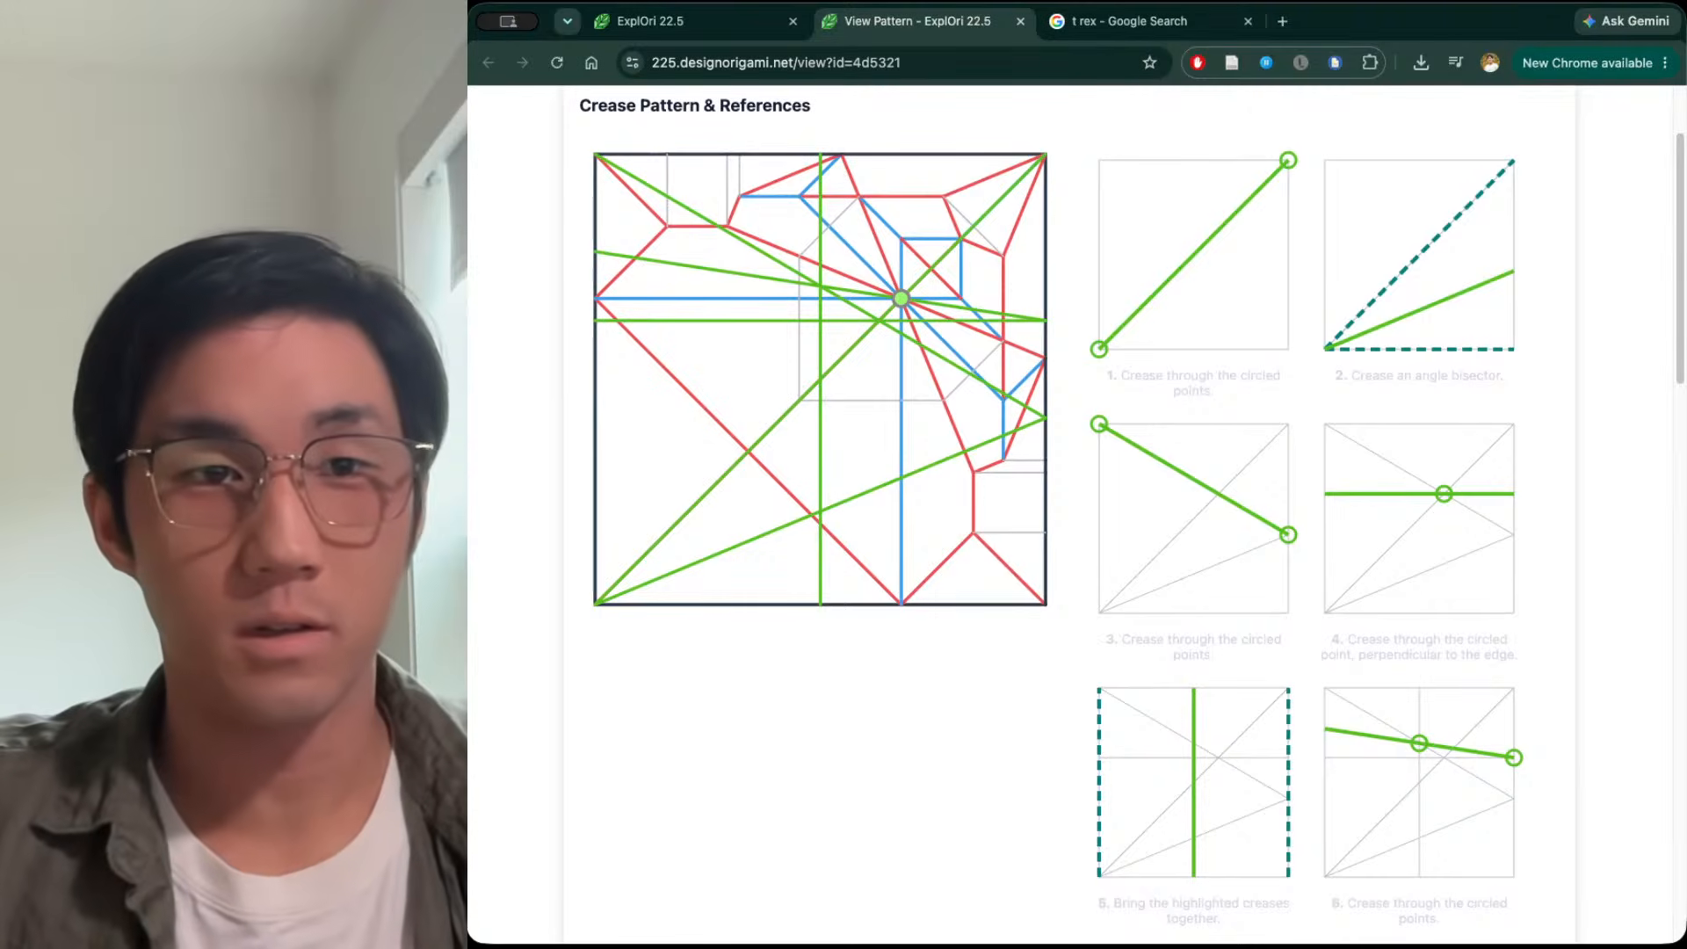
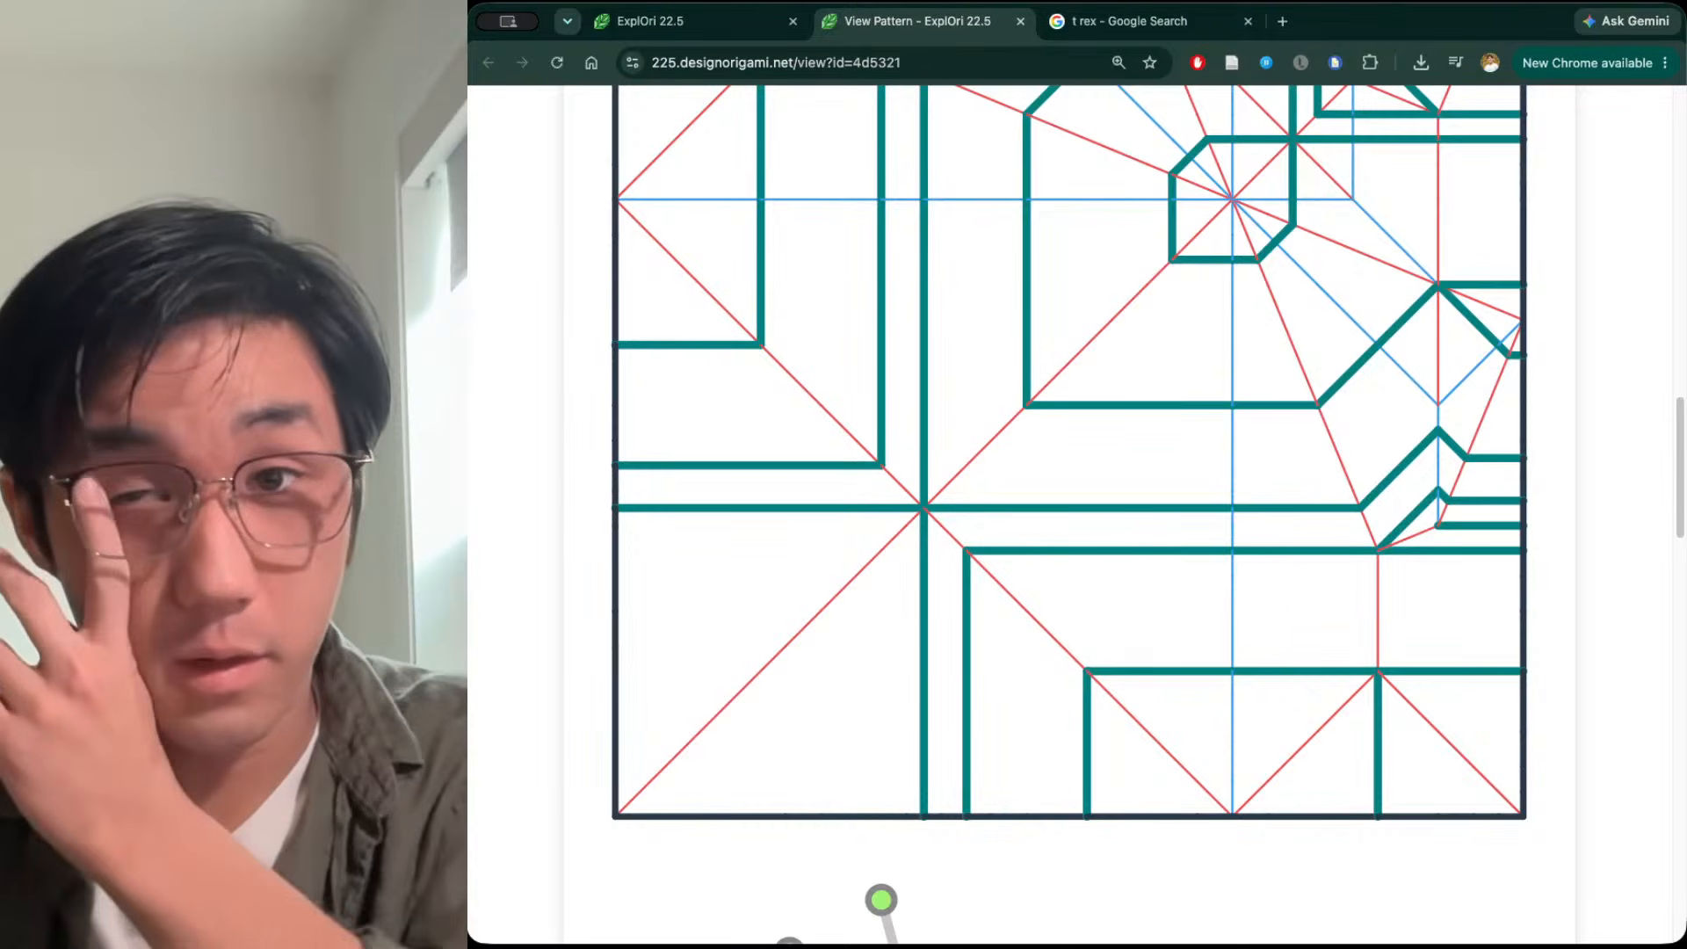
Switch to the Google image search, search for petunia and browse the flower photos
key("super+Tab")
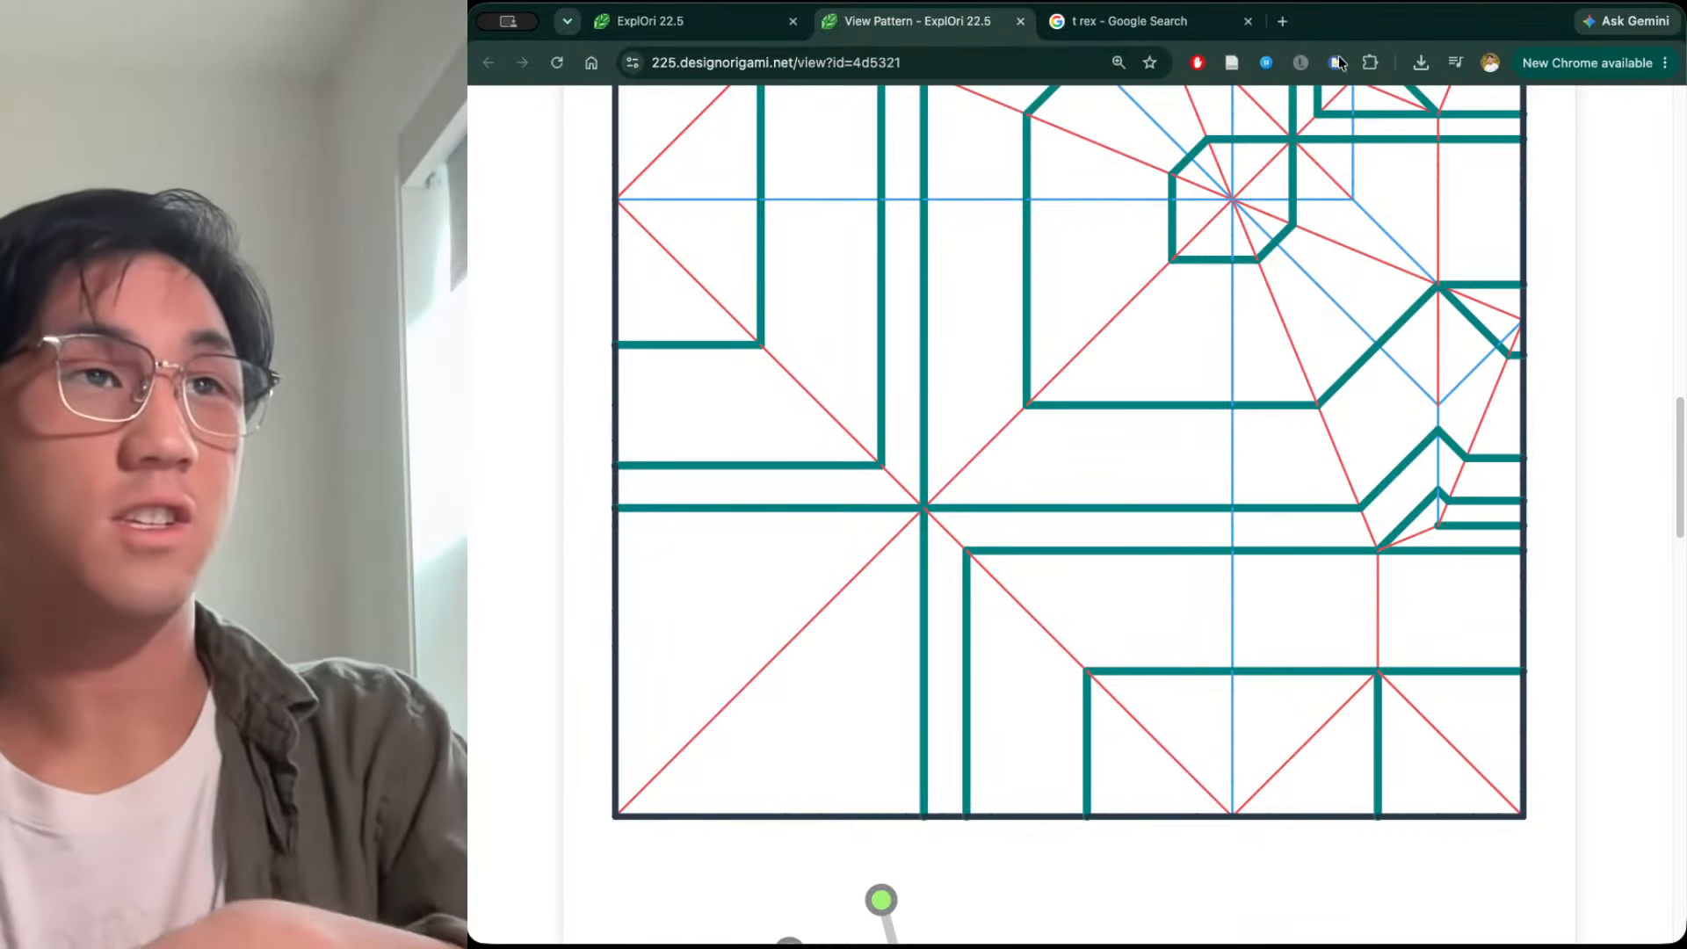
left_click(1111, 32)
left_click(1002, 62)
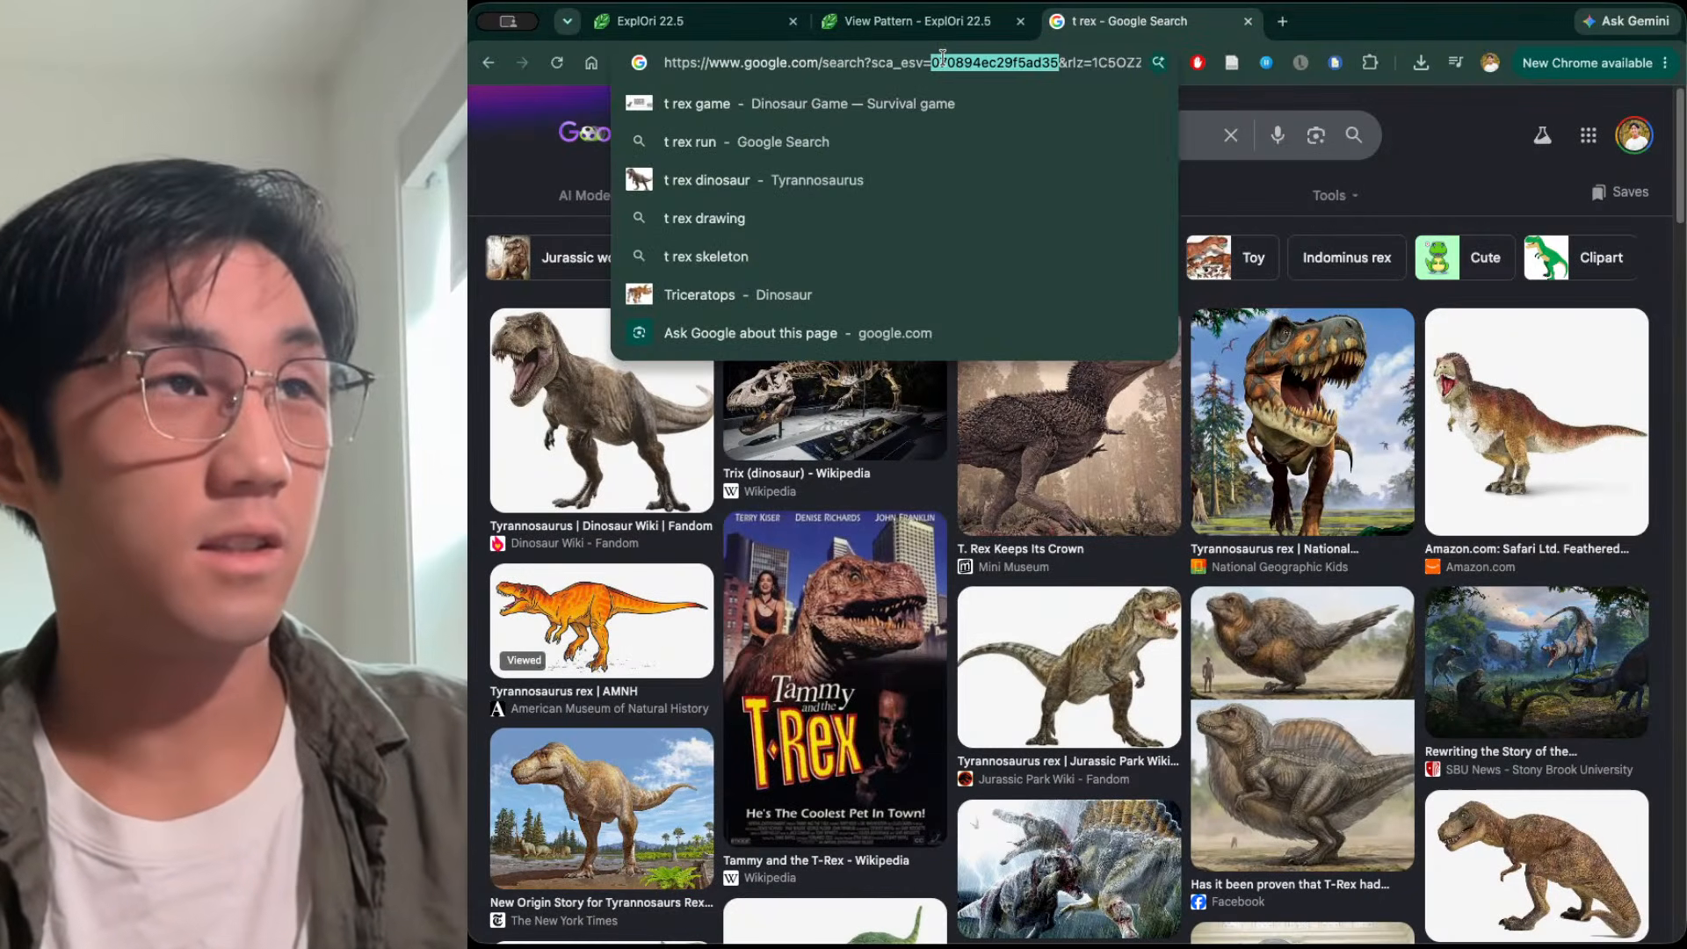
key("Escape")
left_click(1131, 139)
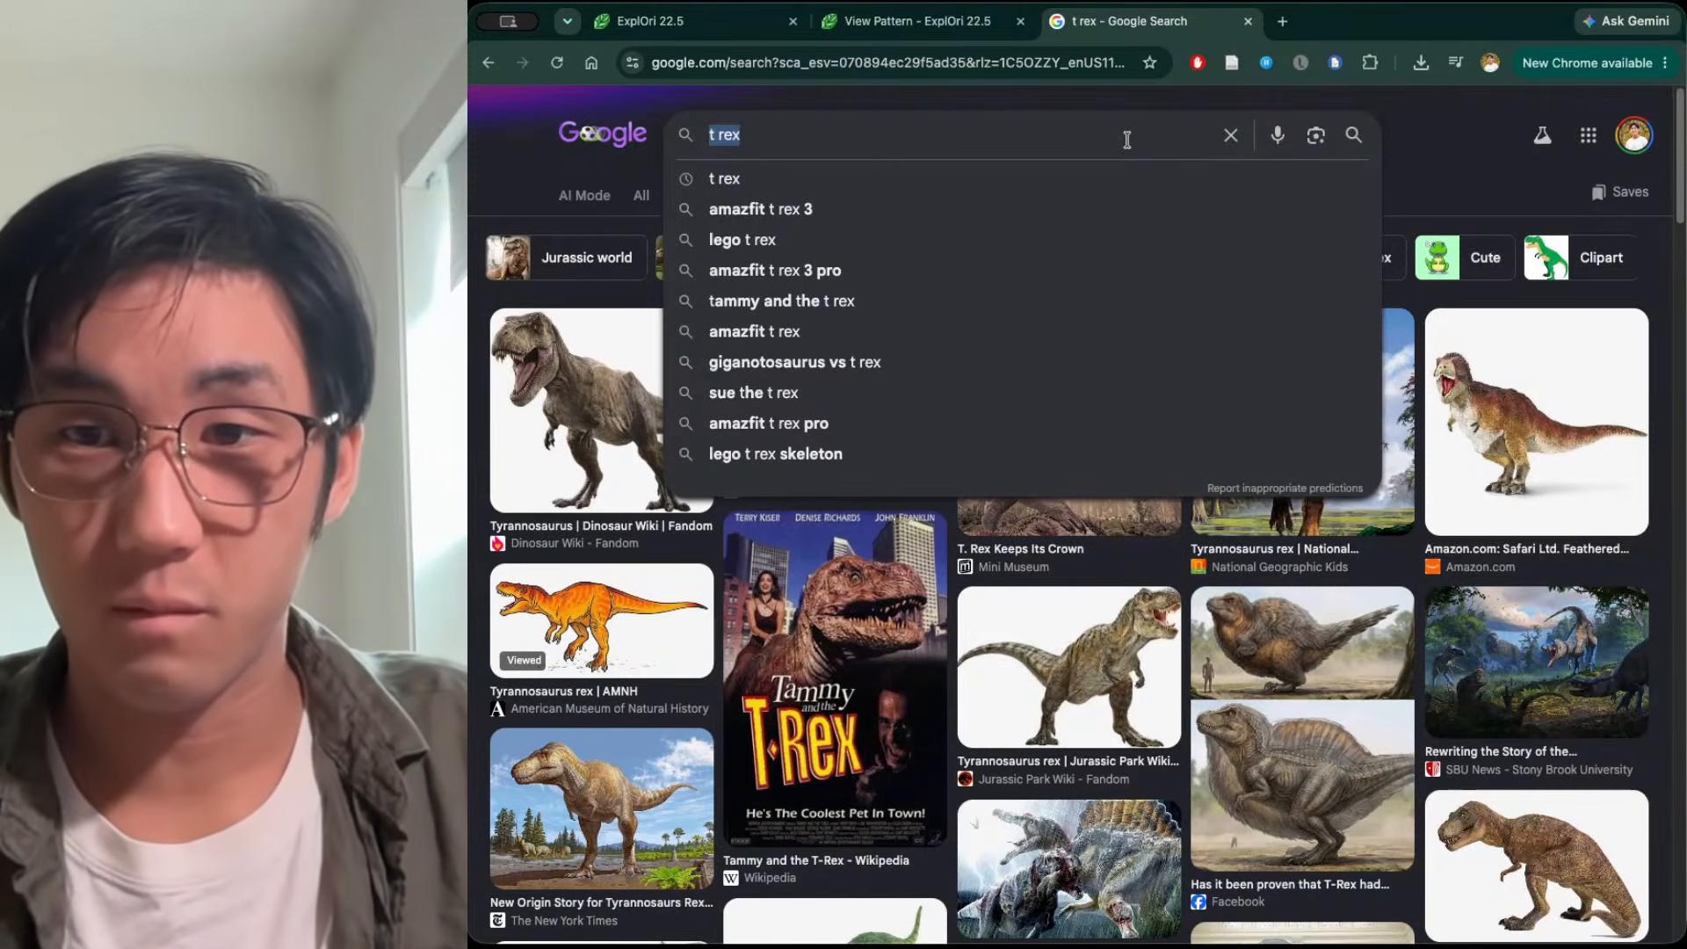
type("petunia")
key("Return")
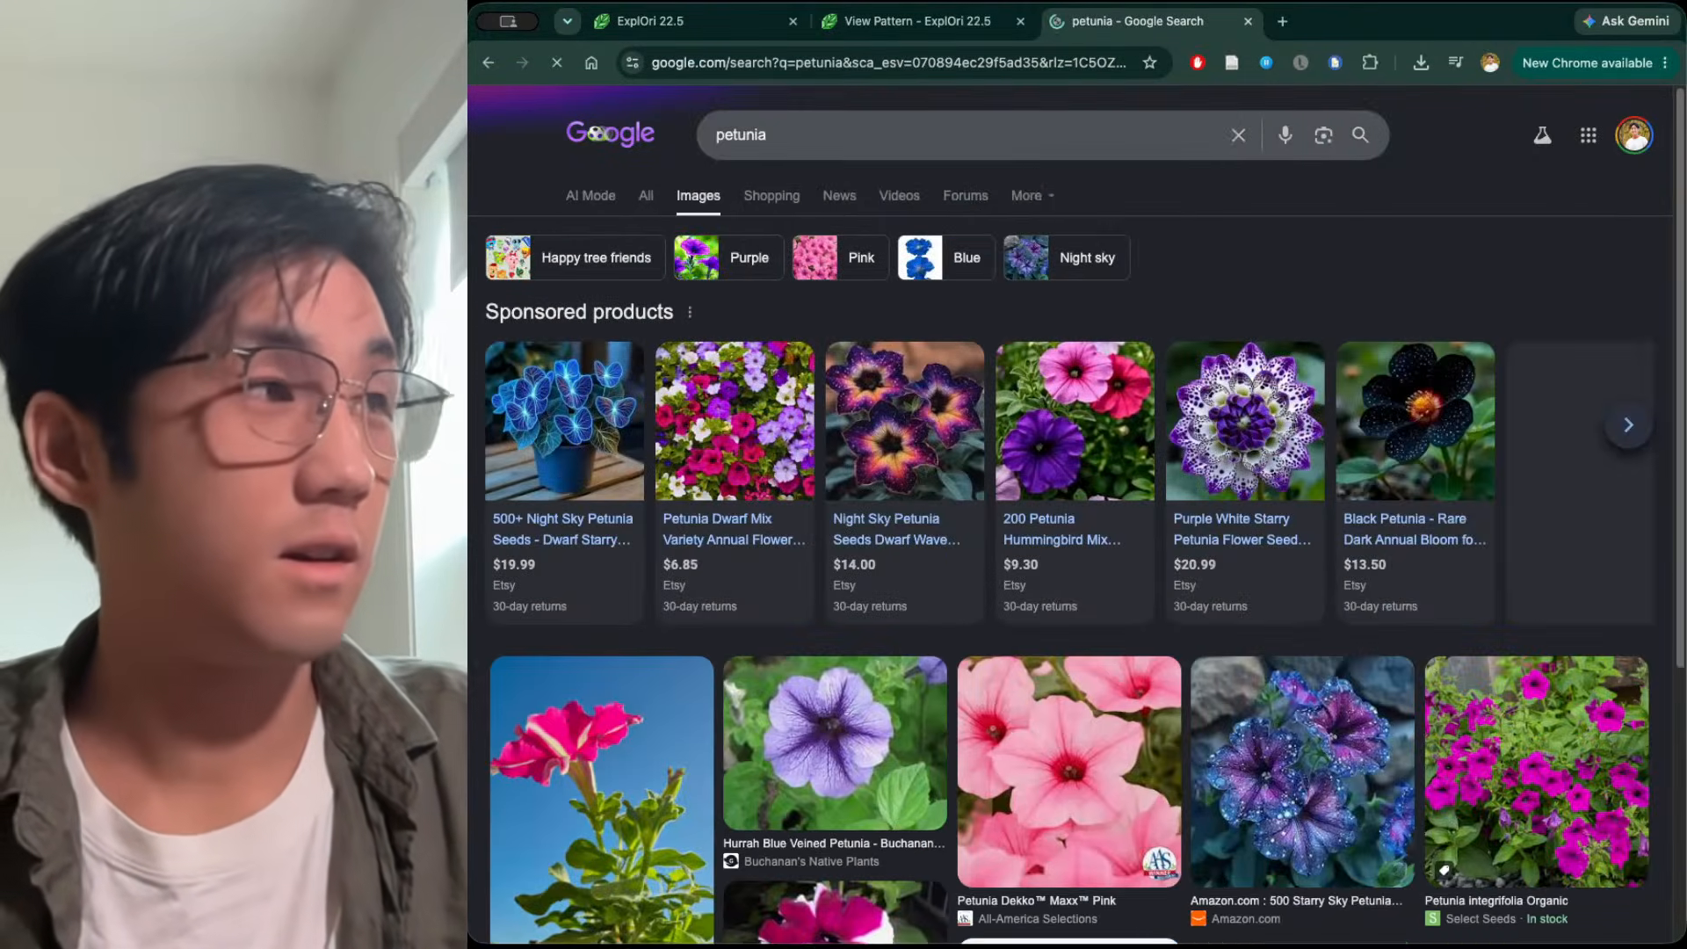
scroll(1182, 486, "down", 4)
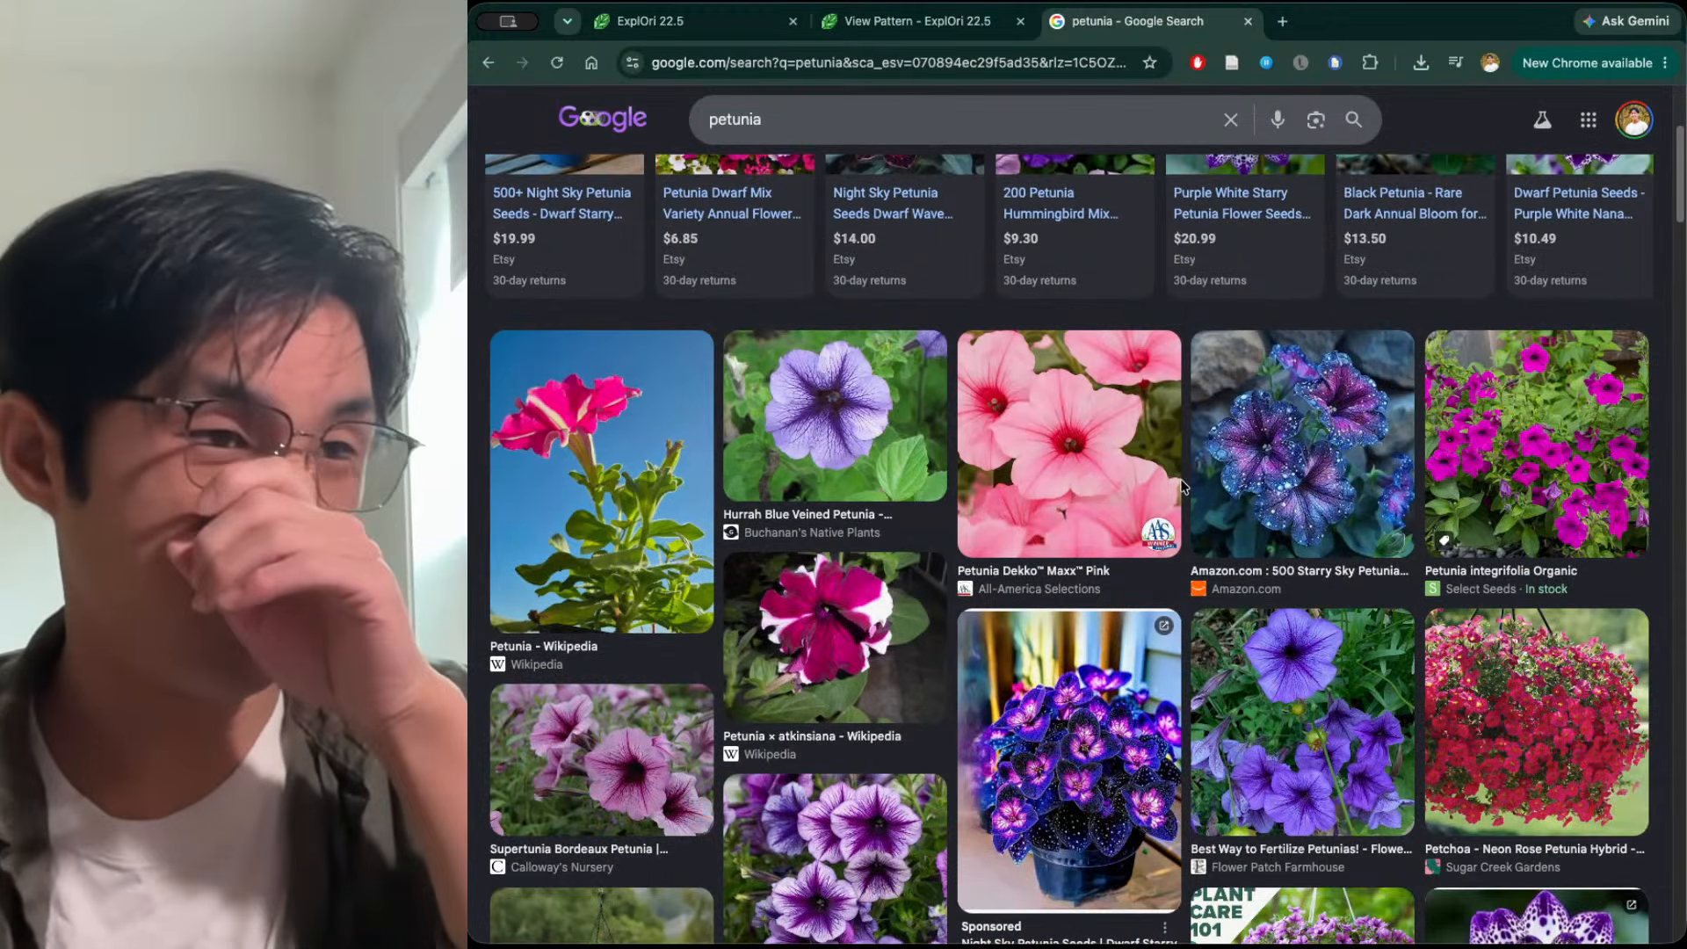
scroll(1182, 486, "down", 2)
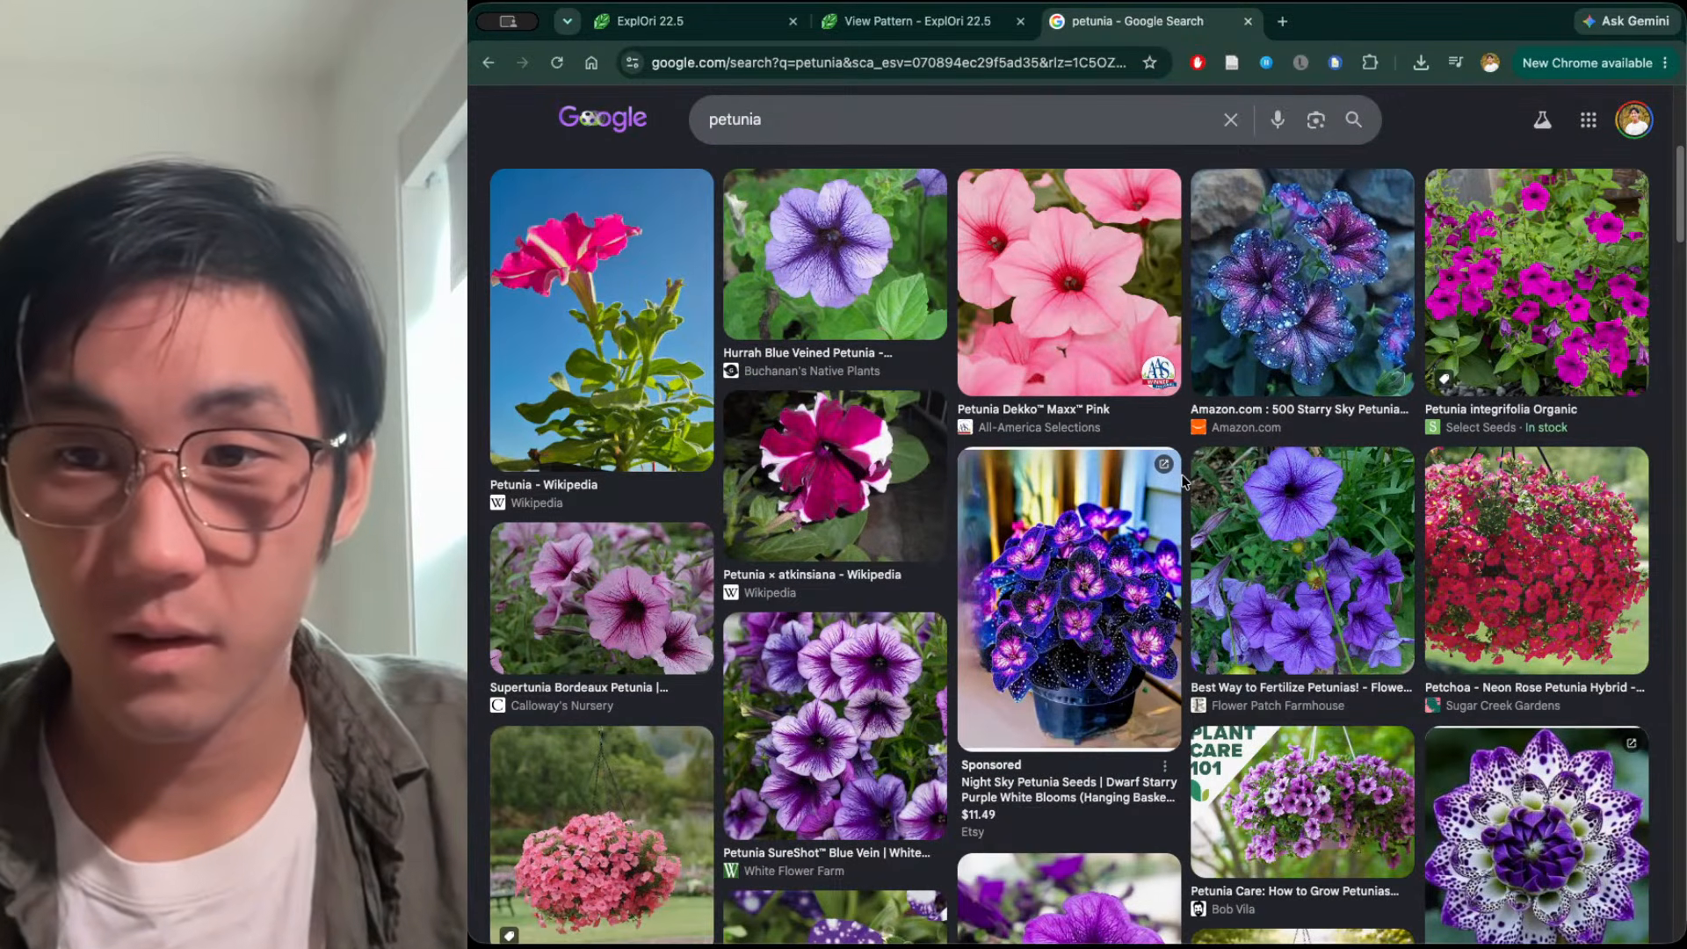
scroll(1182, 482, "up", 6)
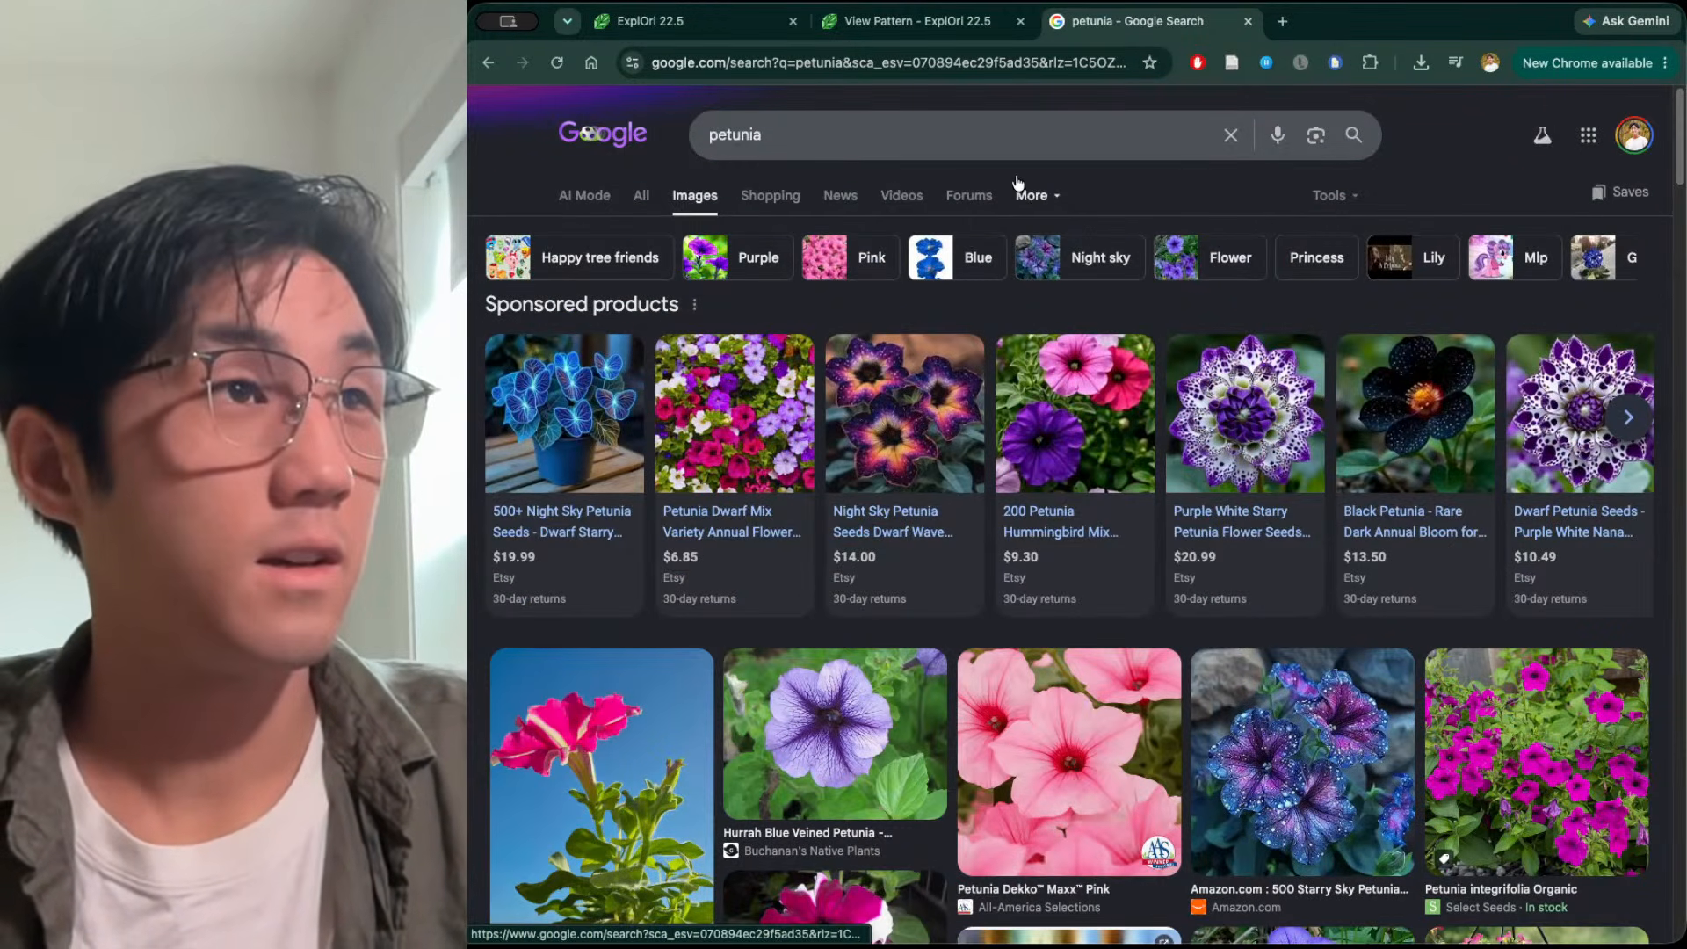
Search Google Images for mandevilla
left_click(1011, 147)
type("mandevilla")
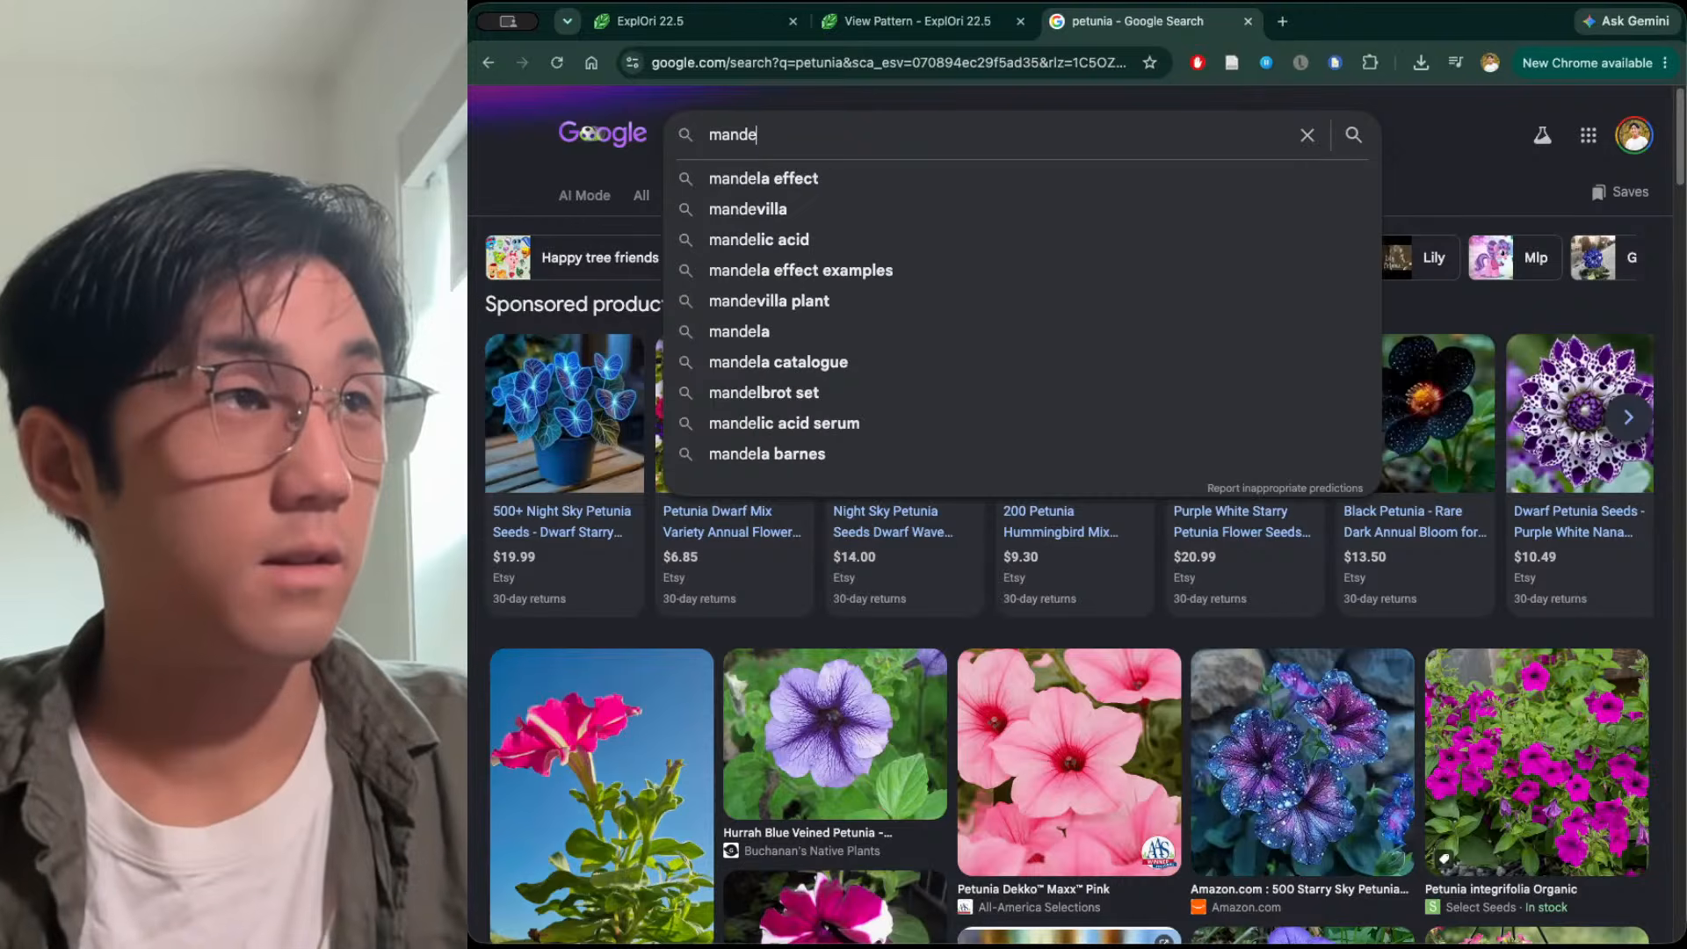
key("Return")
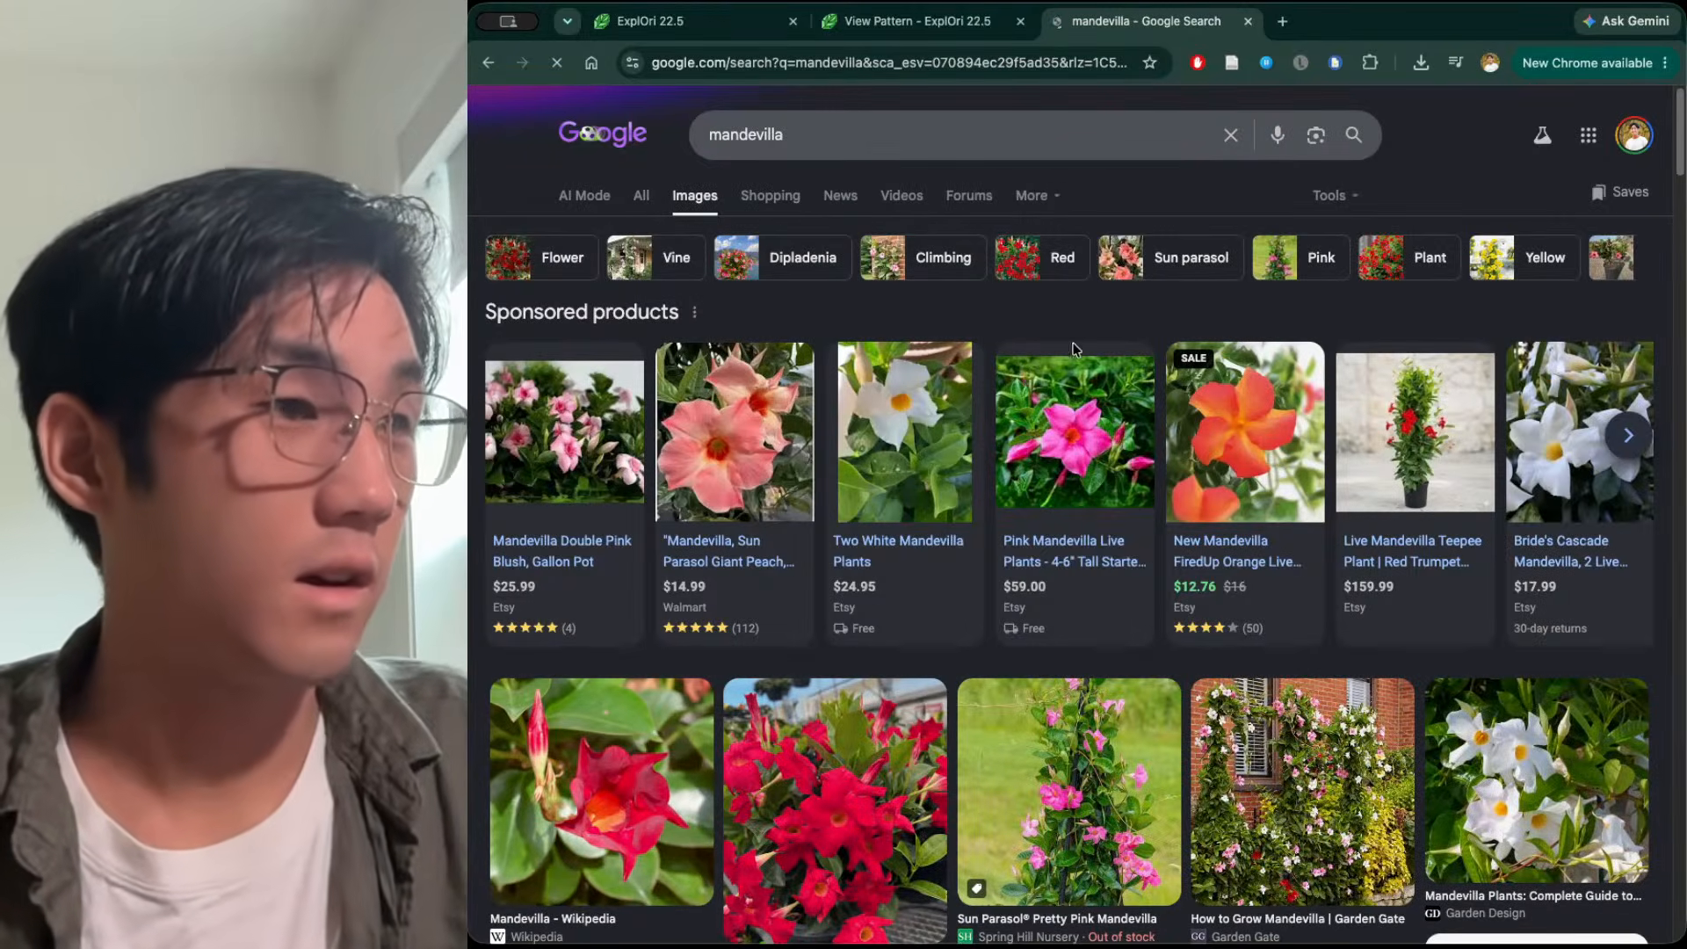
Browse the mandevilla photos in the image results
scroll(1048, 378, "down", 7)
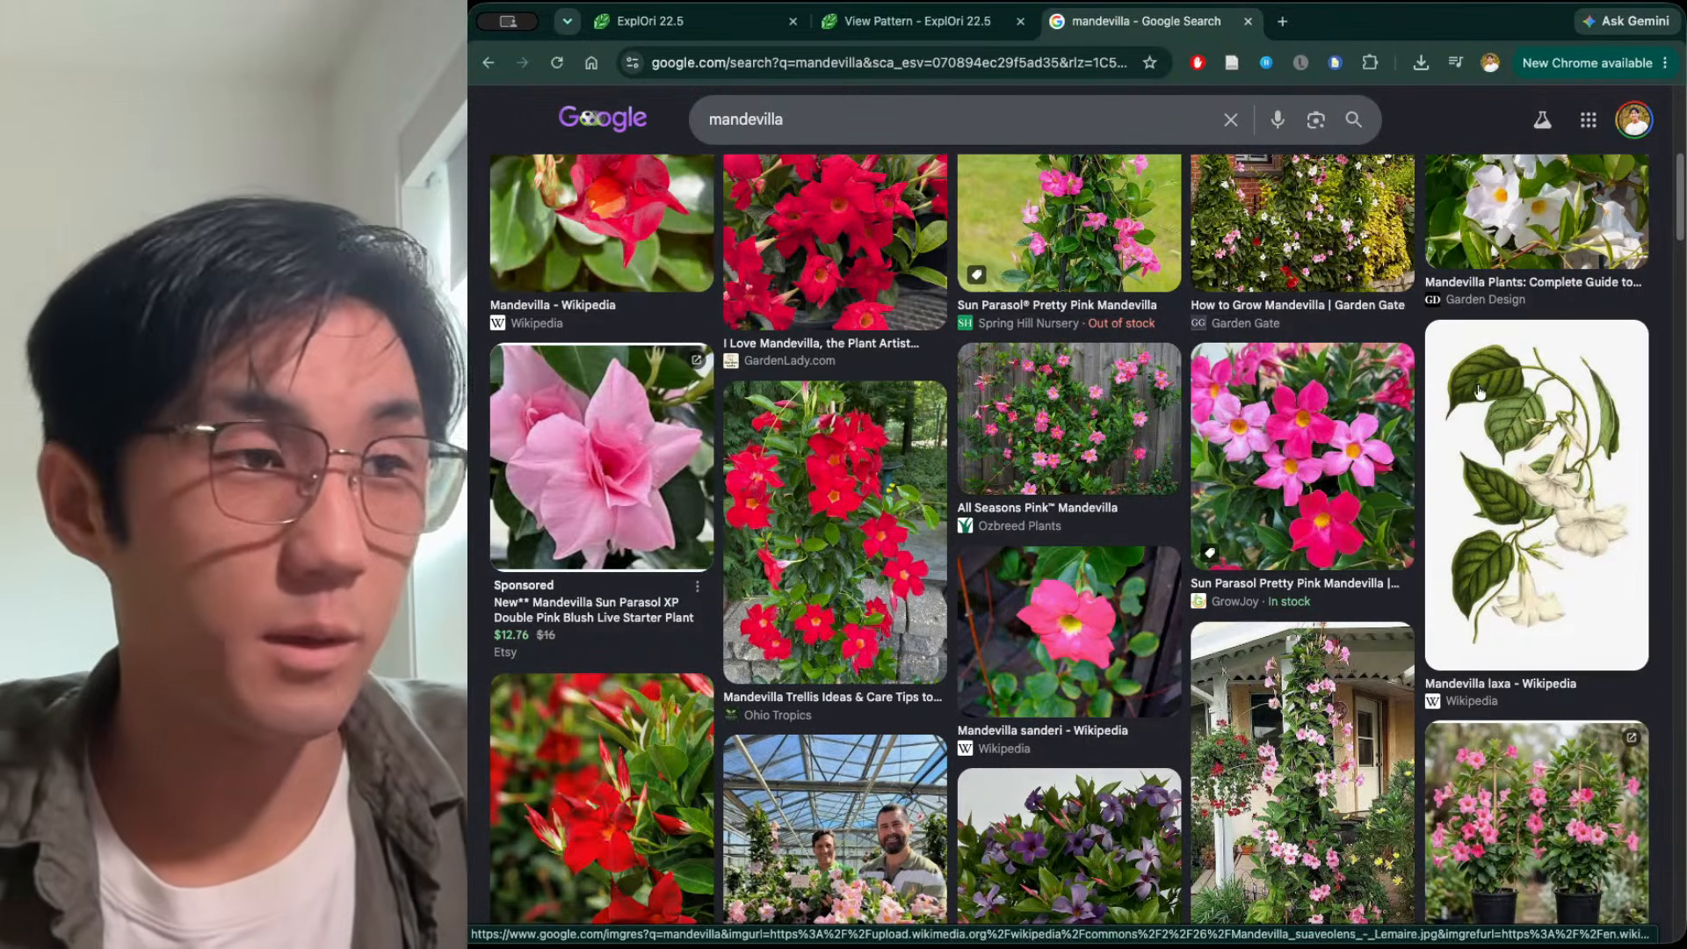
key("super+Tab")
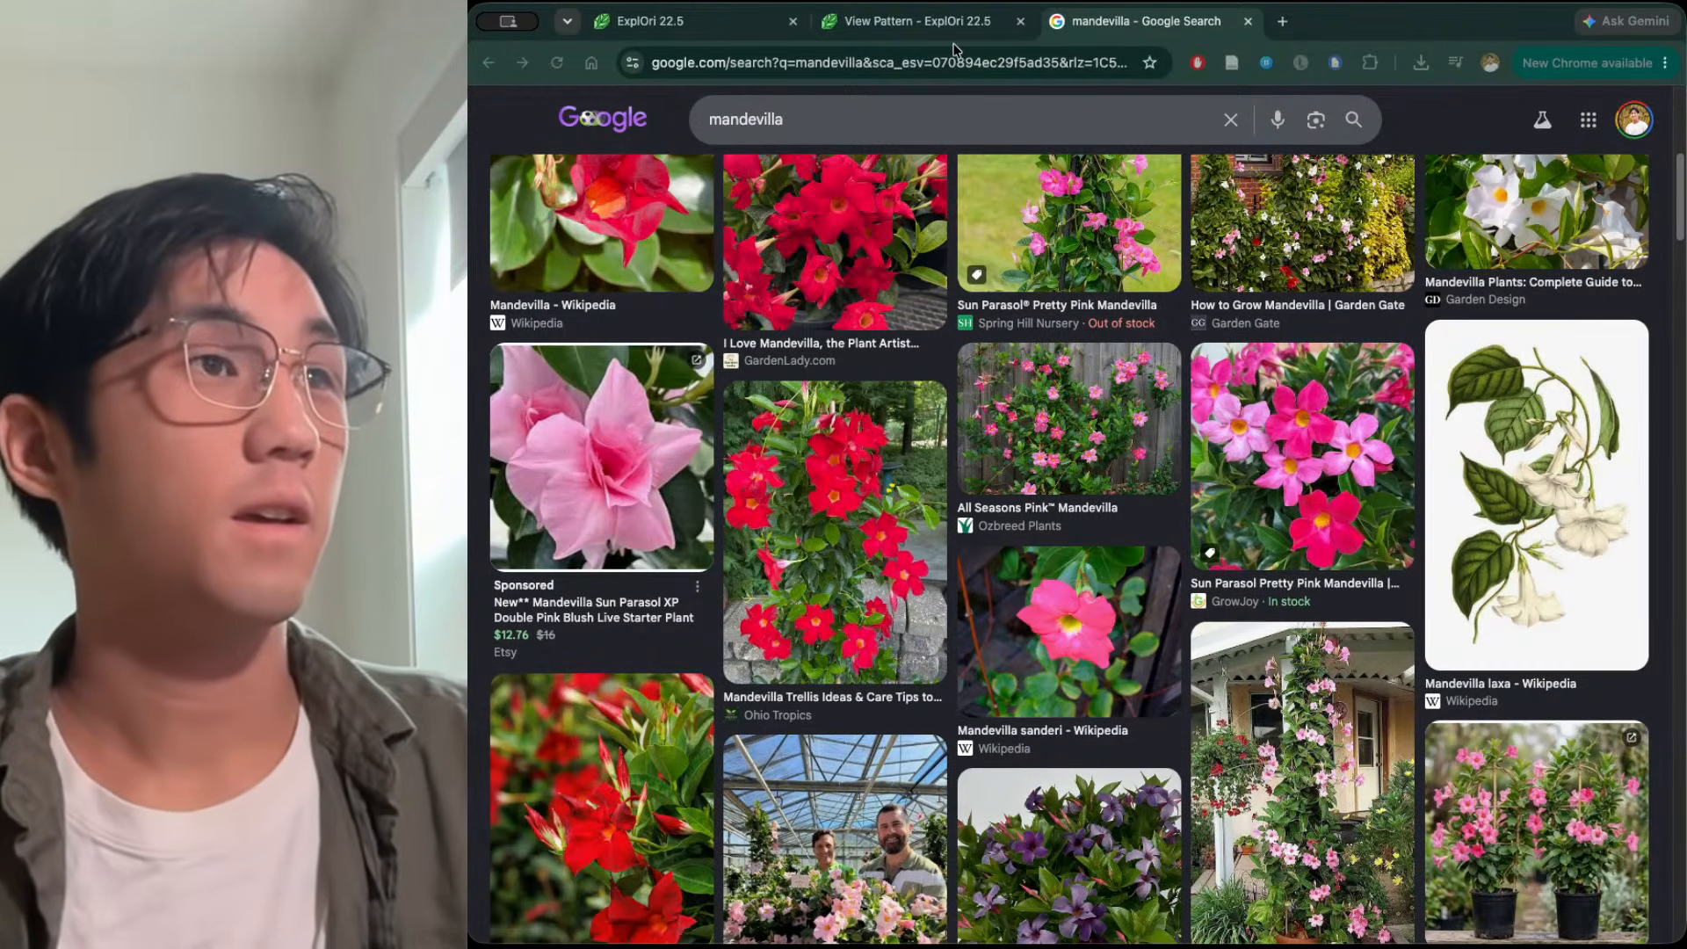
Close the pattern viewer page and reload ExplOri 22.5 to start with an empty tree canvas
left_click(886, 25)
left_click(734, 25)
left_click(1018, 22)
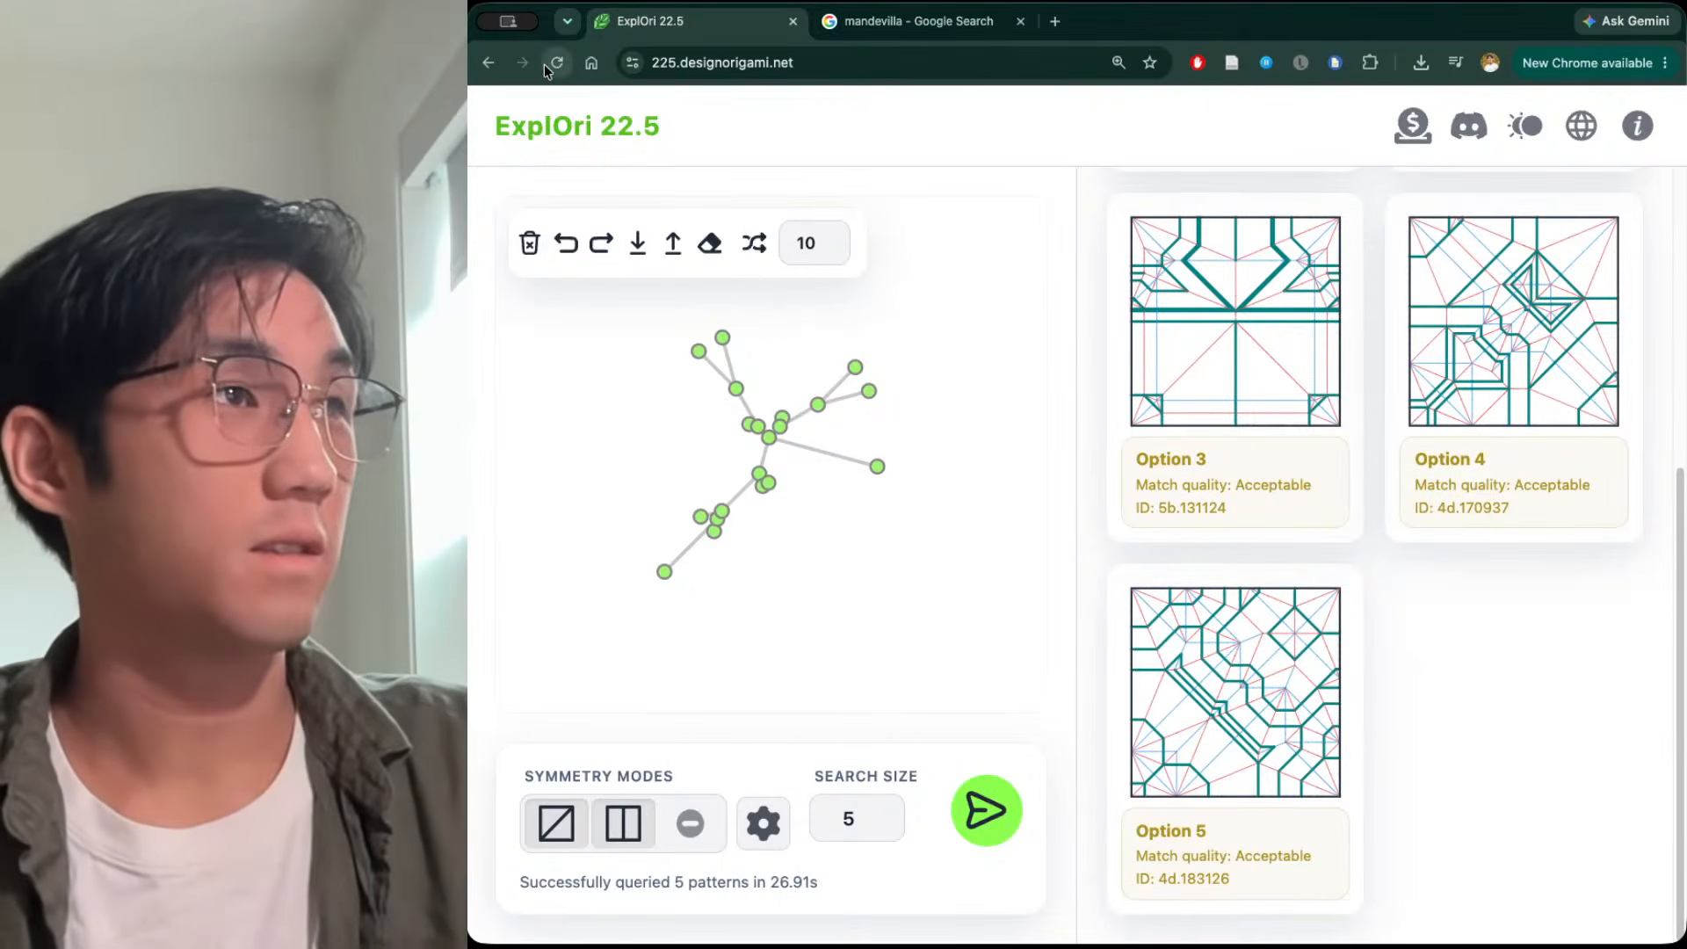
left_click(547, 64)
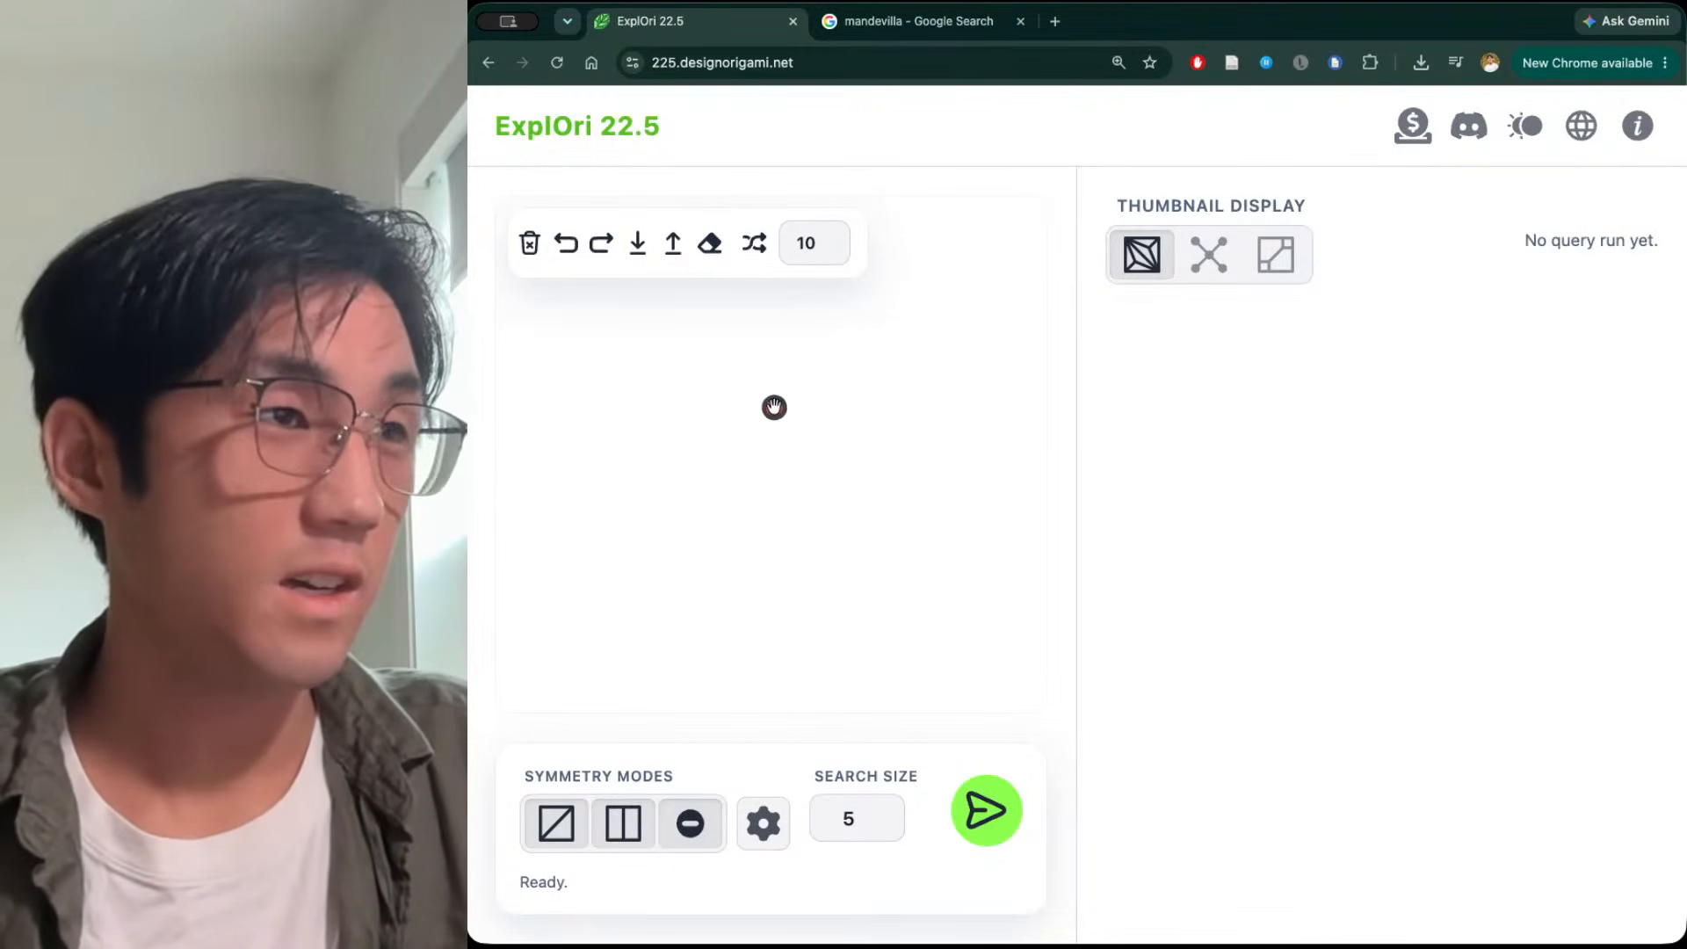
Draw five petal branches of similar length fanning out from one central node in the upper part of the canvas
left_click(689, 463)
left_click(677, 424)
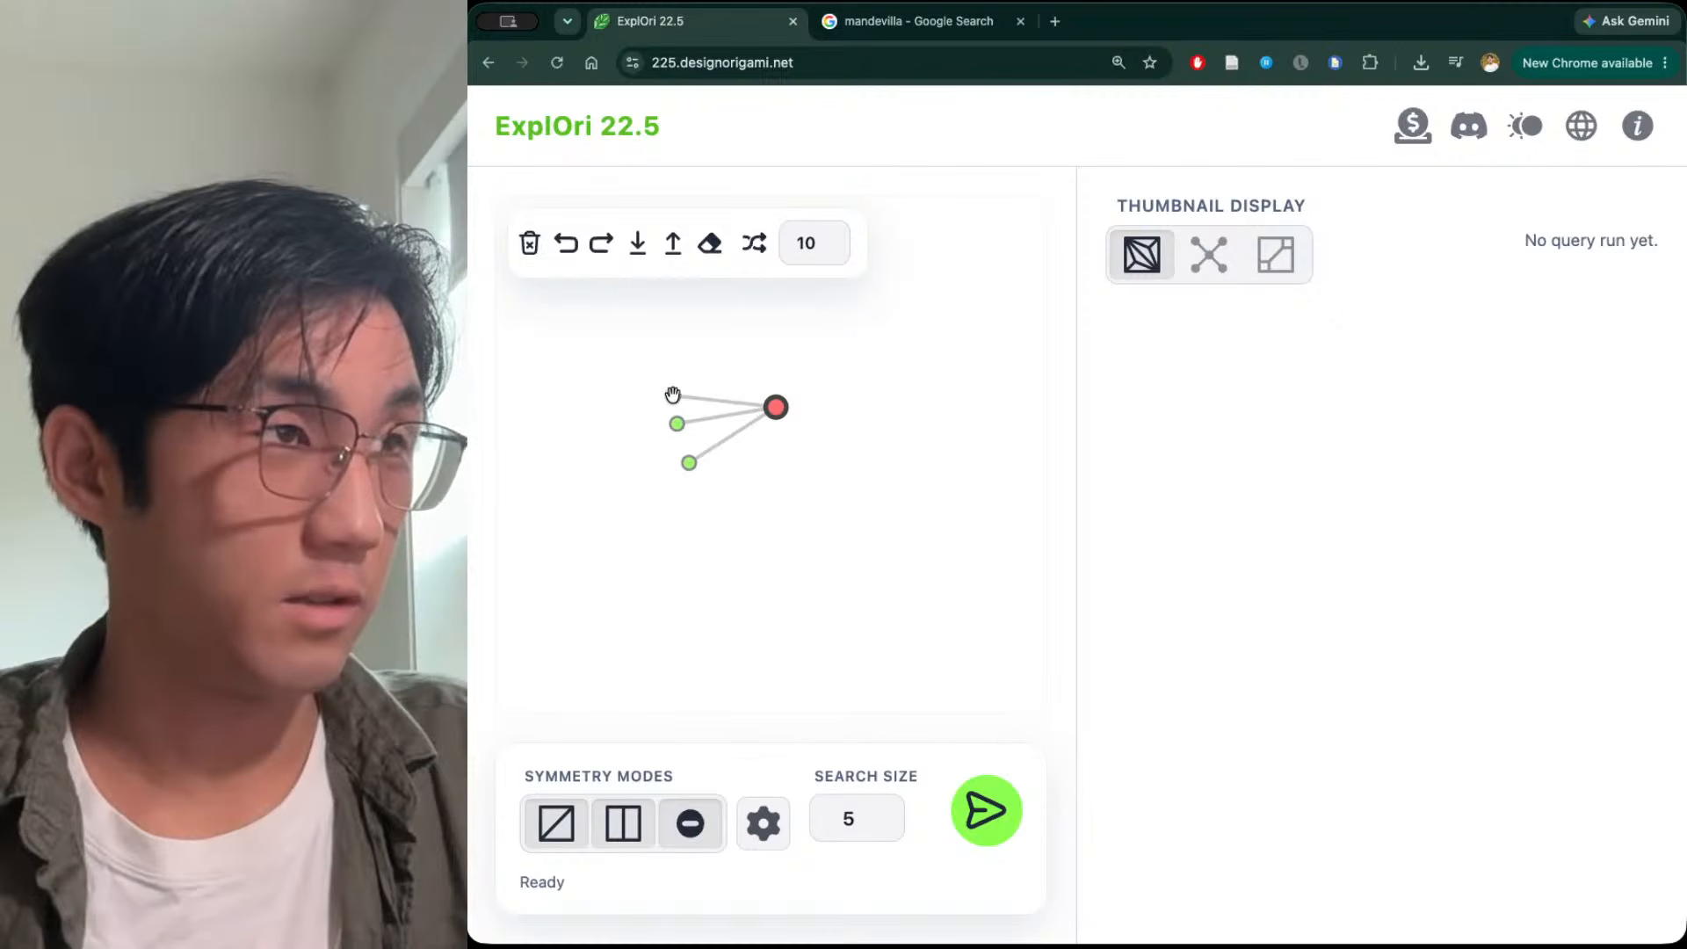
left_click(674, 393)
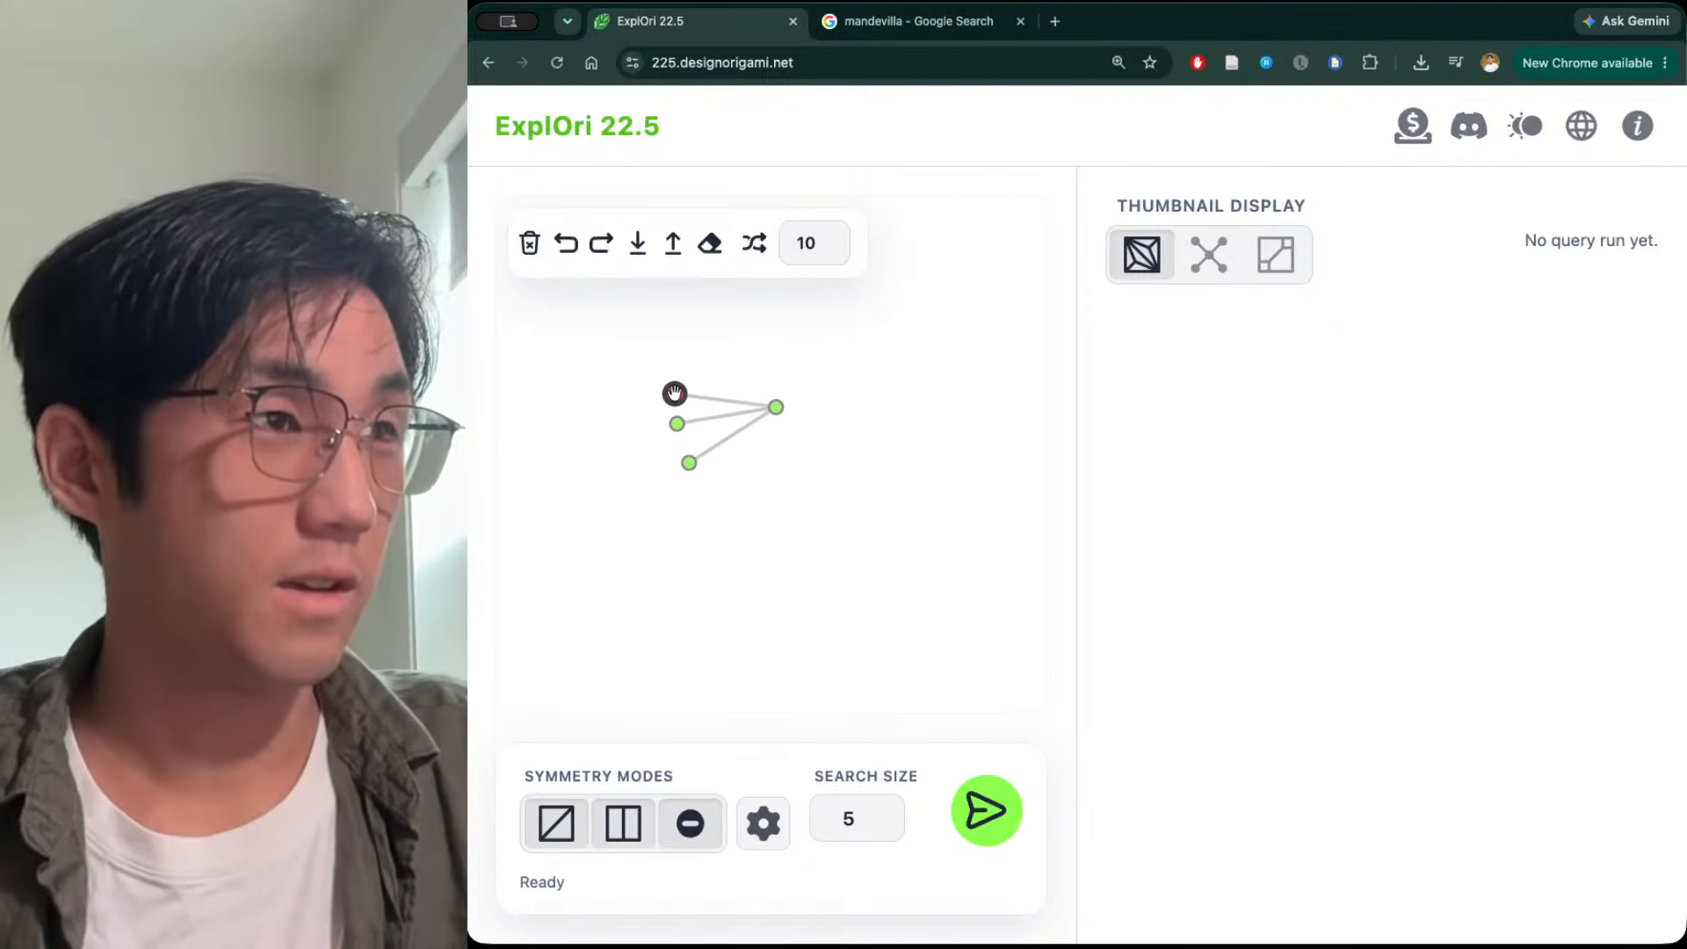
left_click(677, 372)
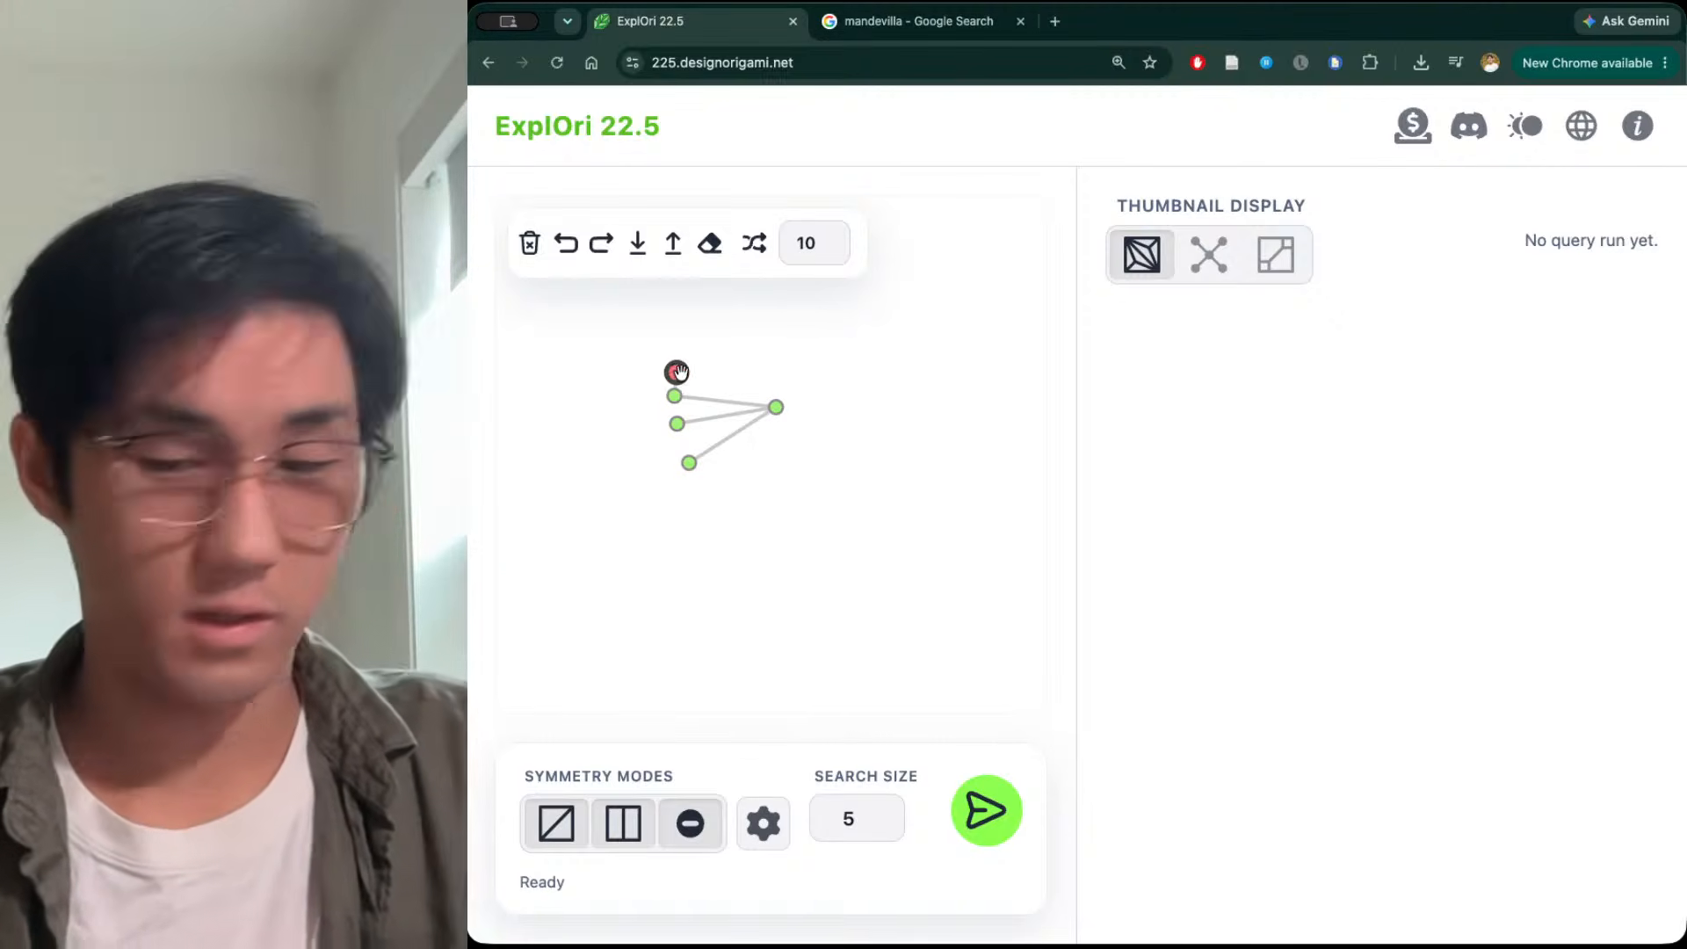
left_click(677, 372)
left_click(776, 407)
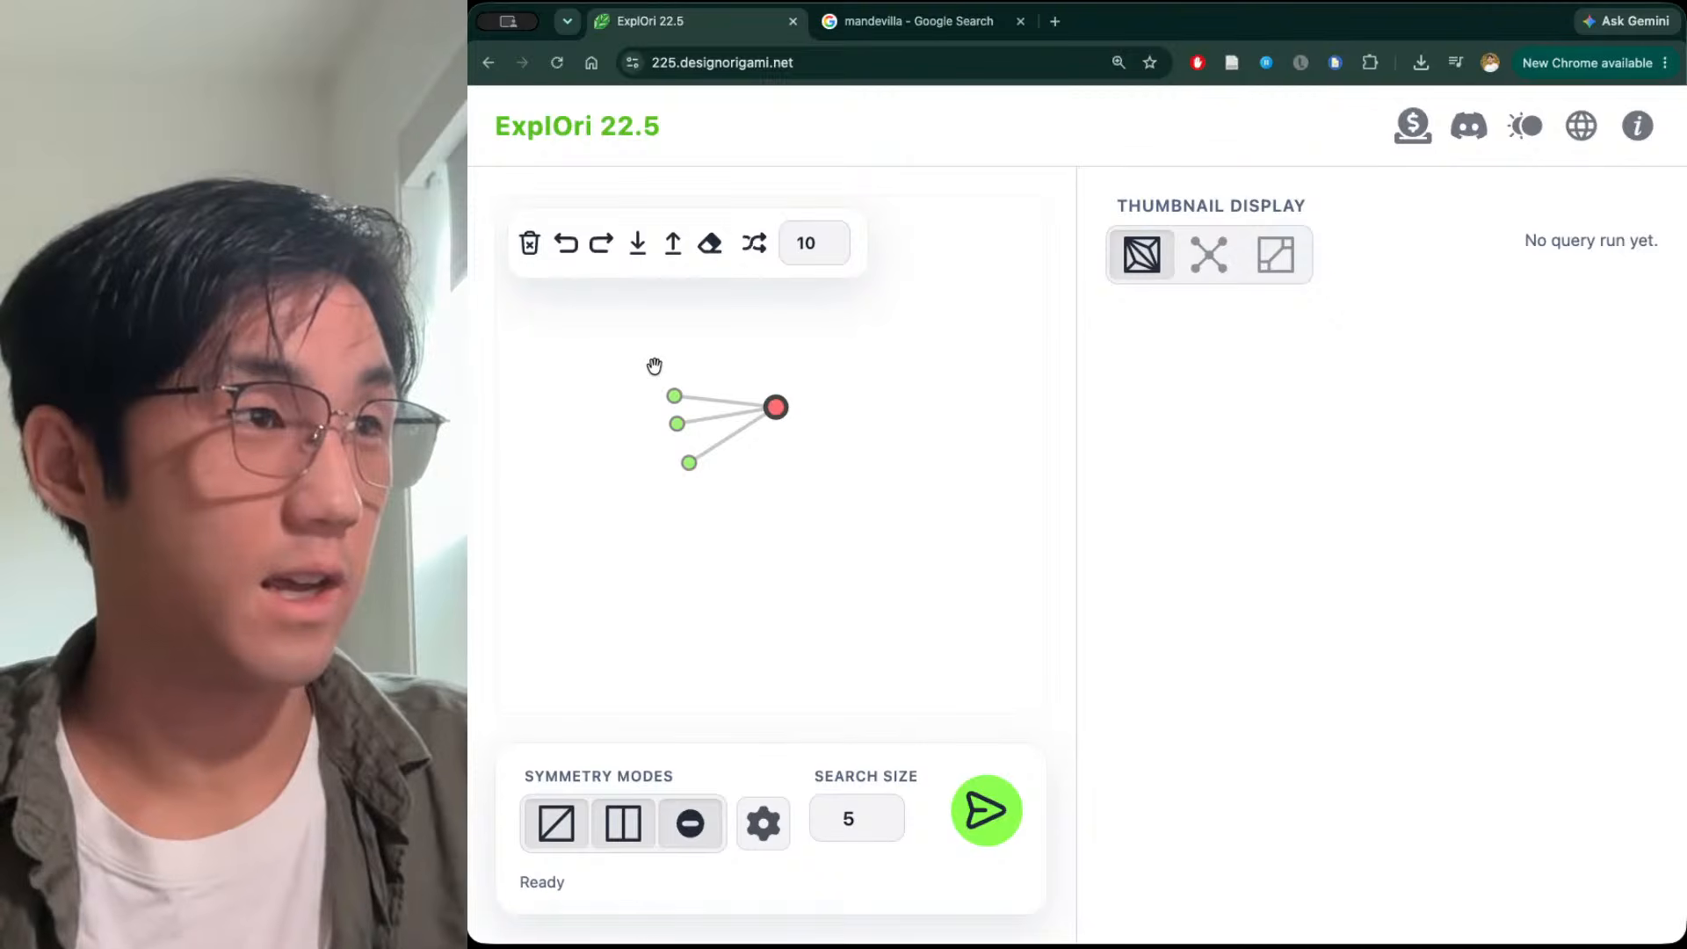
left_click(680, 362)
left_click(706, 336)
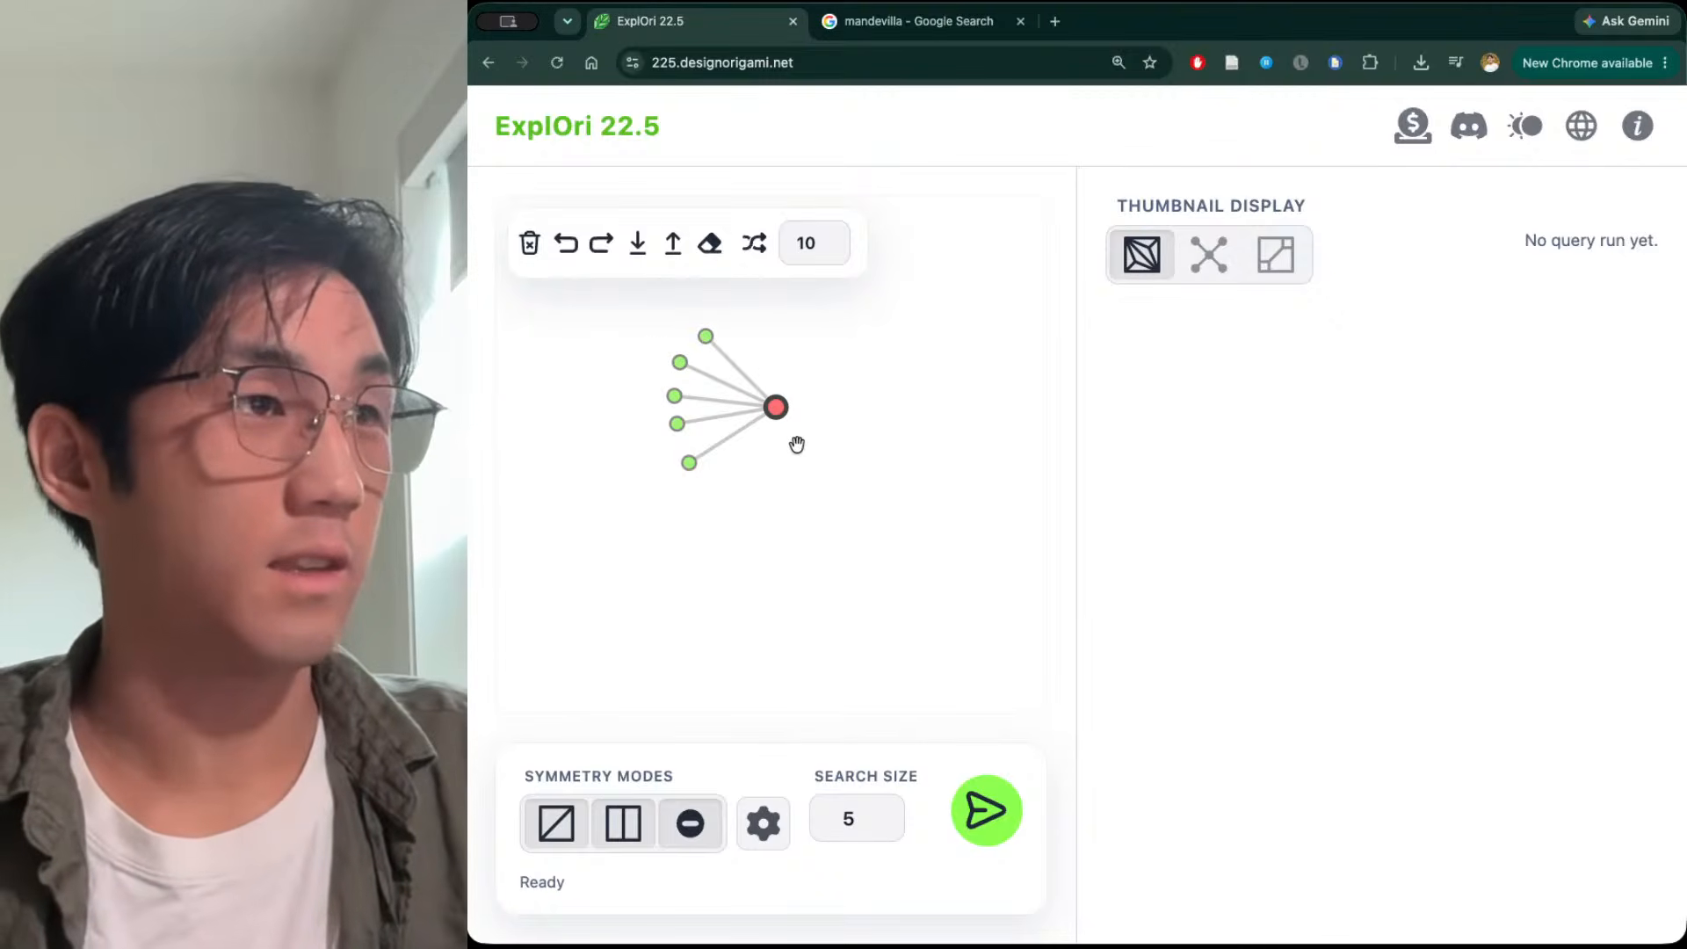
Extend a stem straight down from the petal hub, branch a leaf to each side, and continue the stem to a bottom node
left_click_drag(778, 412, 782, 407)
left_click(783, 534)
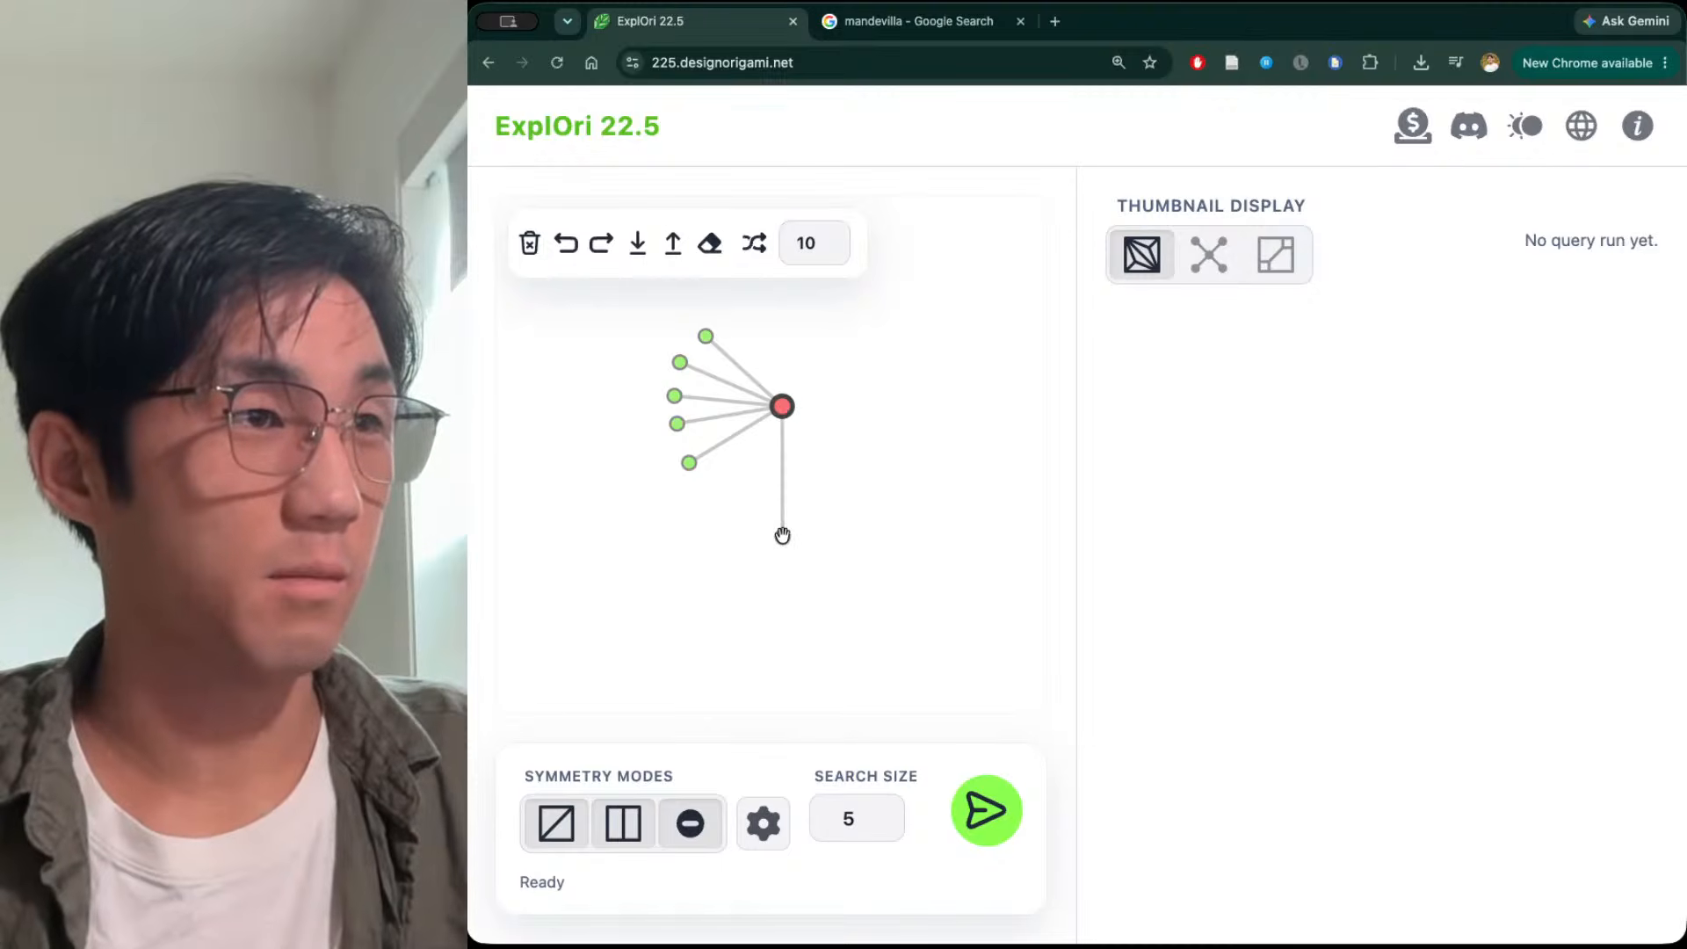
left_click_drag(783, 535, 783, 527)
left_click(652, 544)
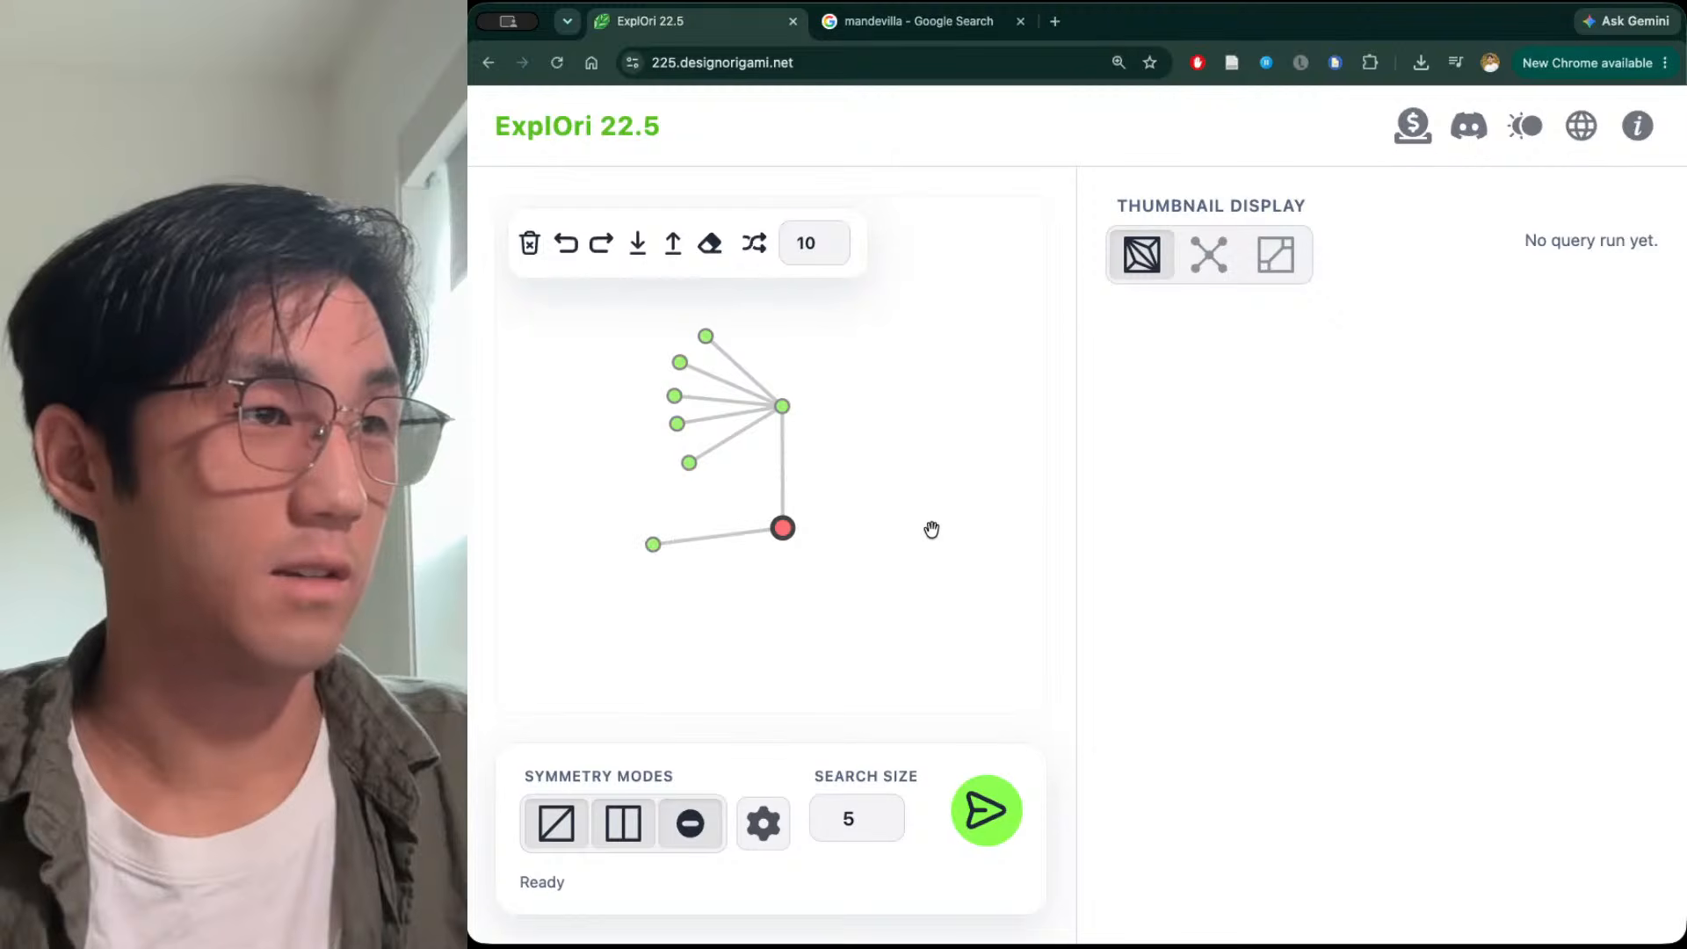
left_click_drag(930, 527, 914, 527)
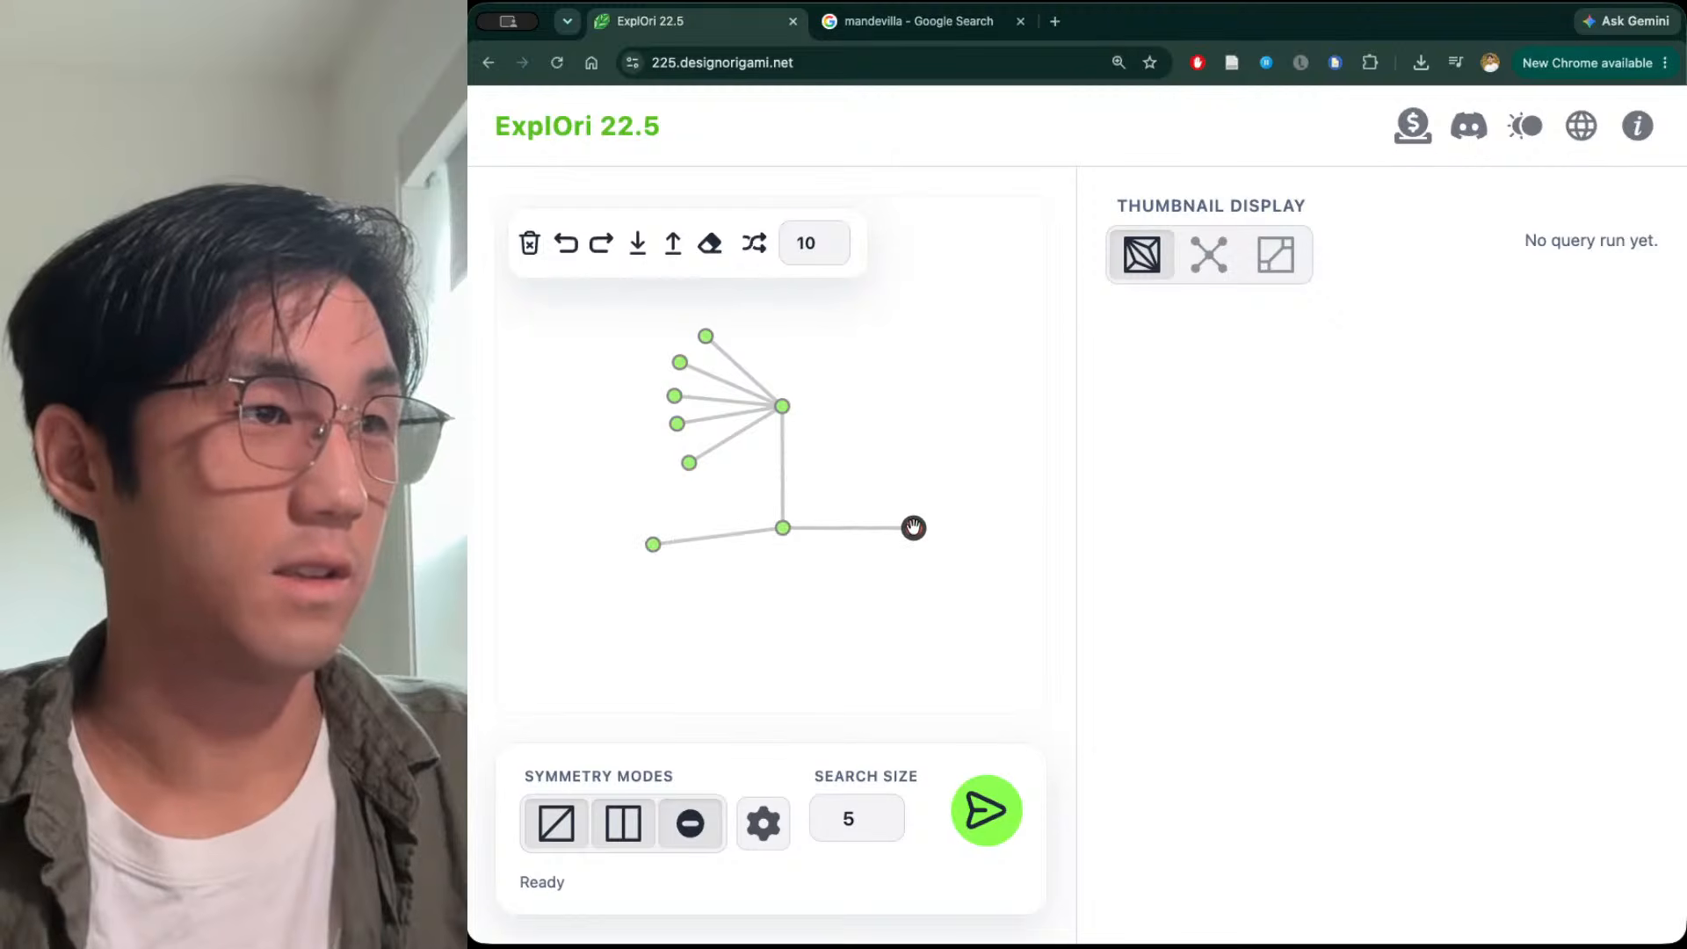
left_click(783, 527)
left_click_drag(789, 682, 784, 659)
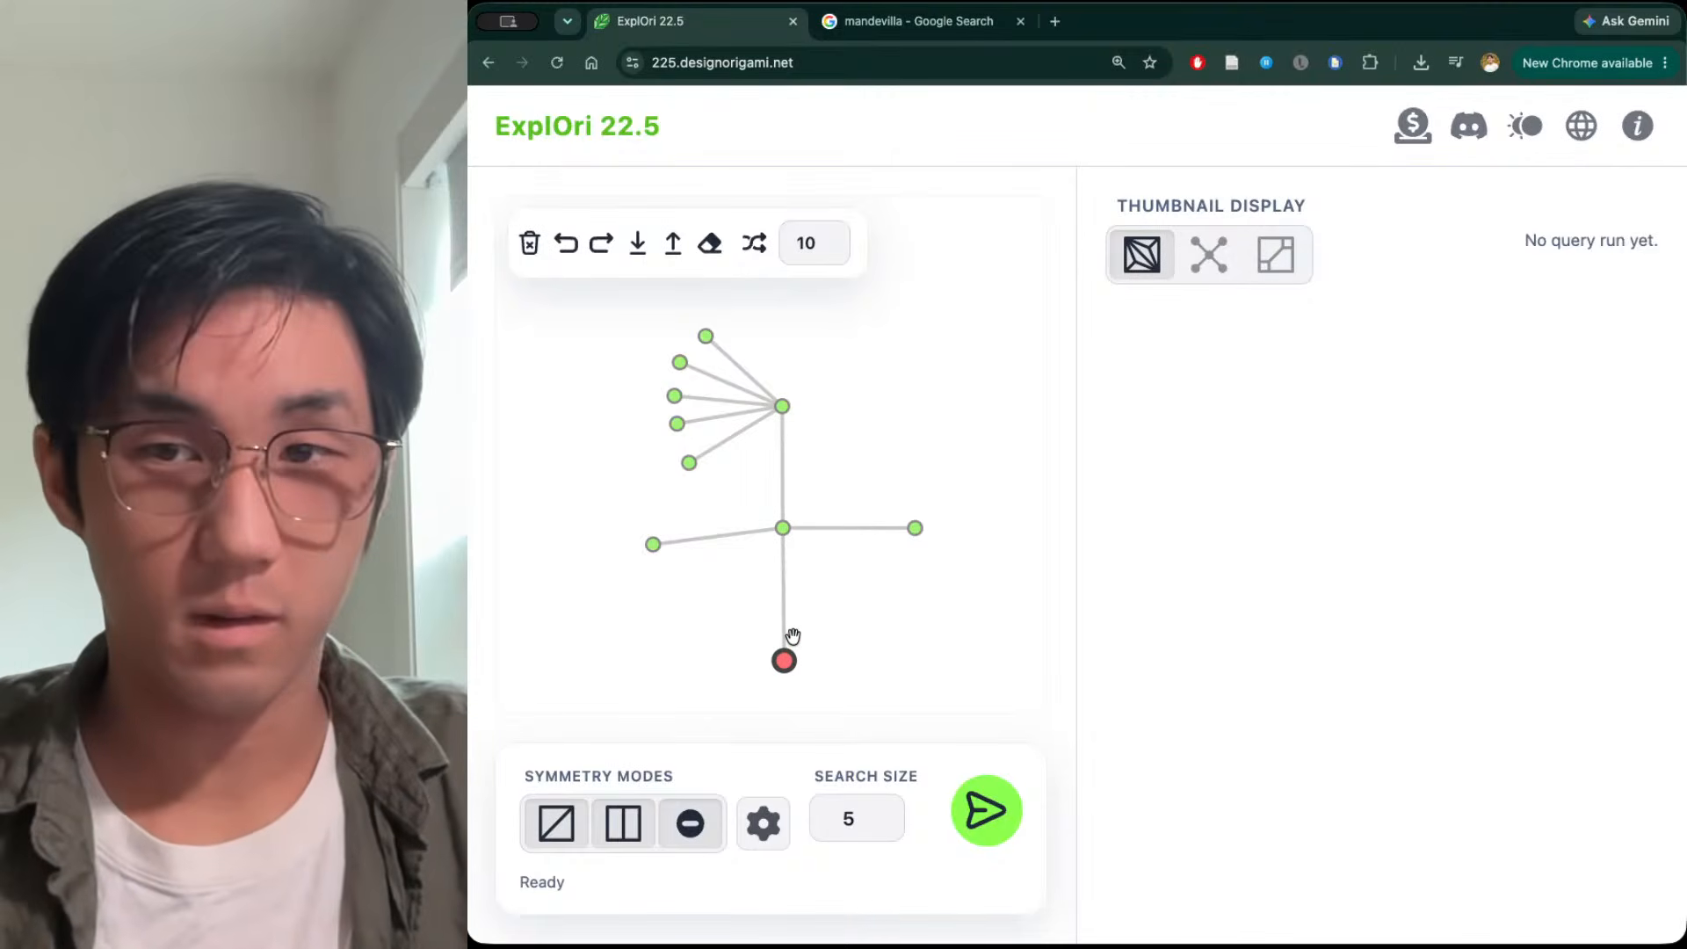
Search for 5 crease patterns matching the flower tree
left_click(756, 828)
left_click(753, 826)
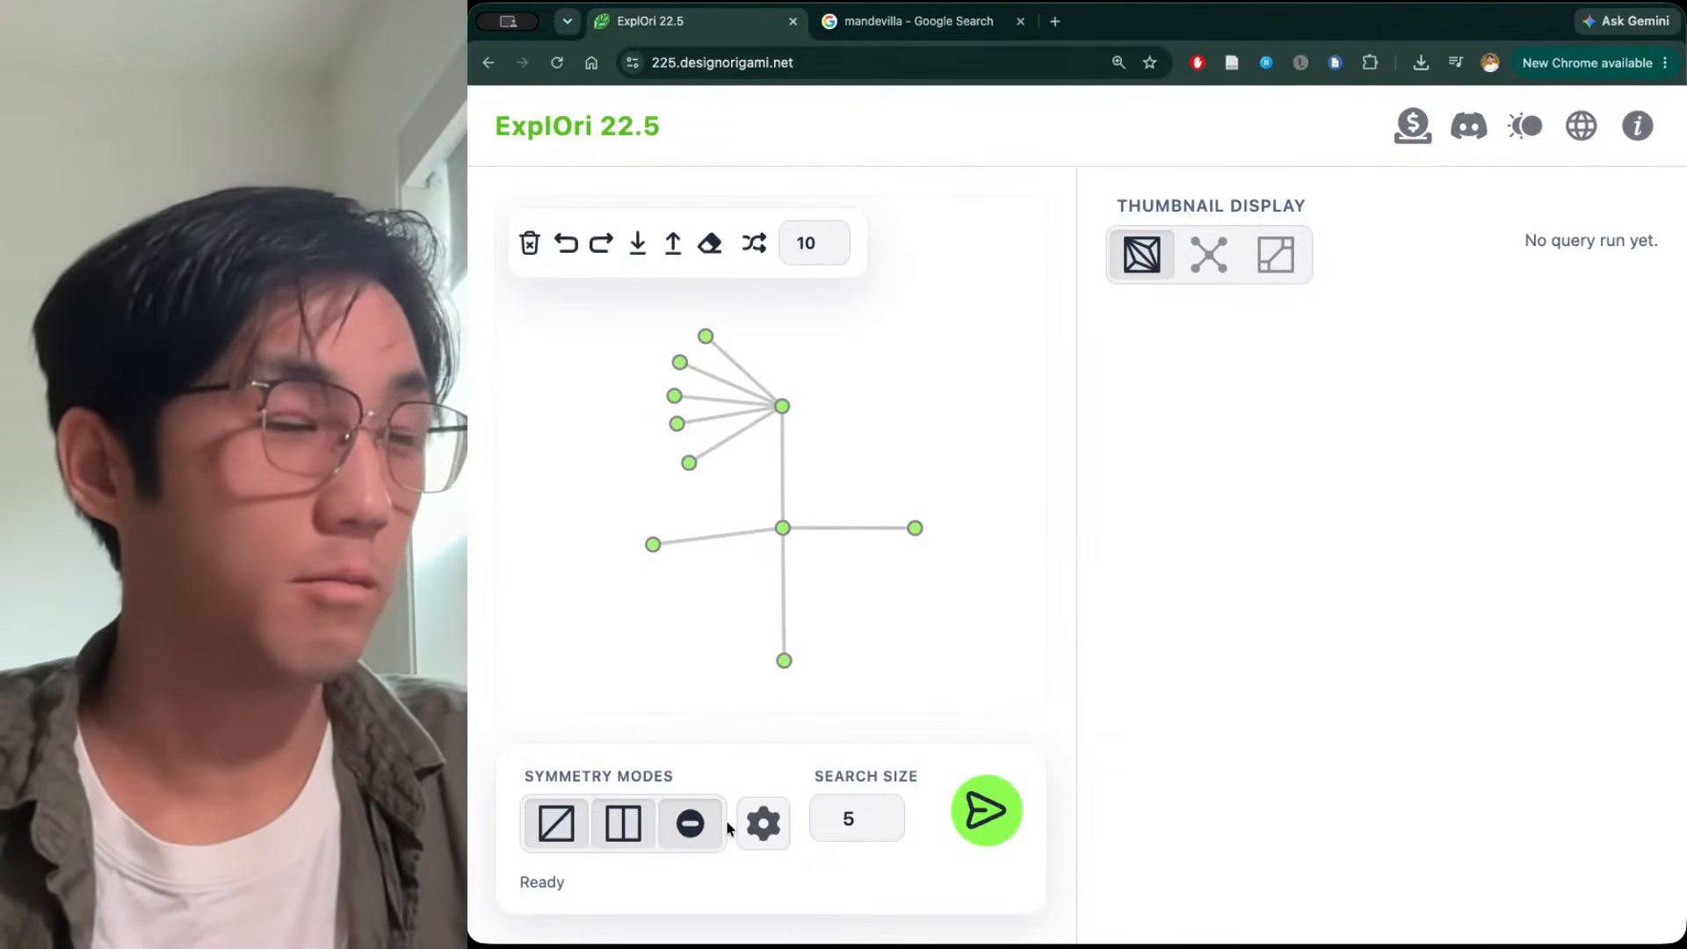
left_click(971, 812)
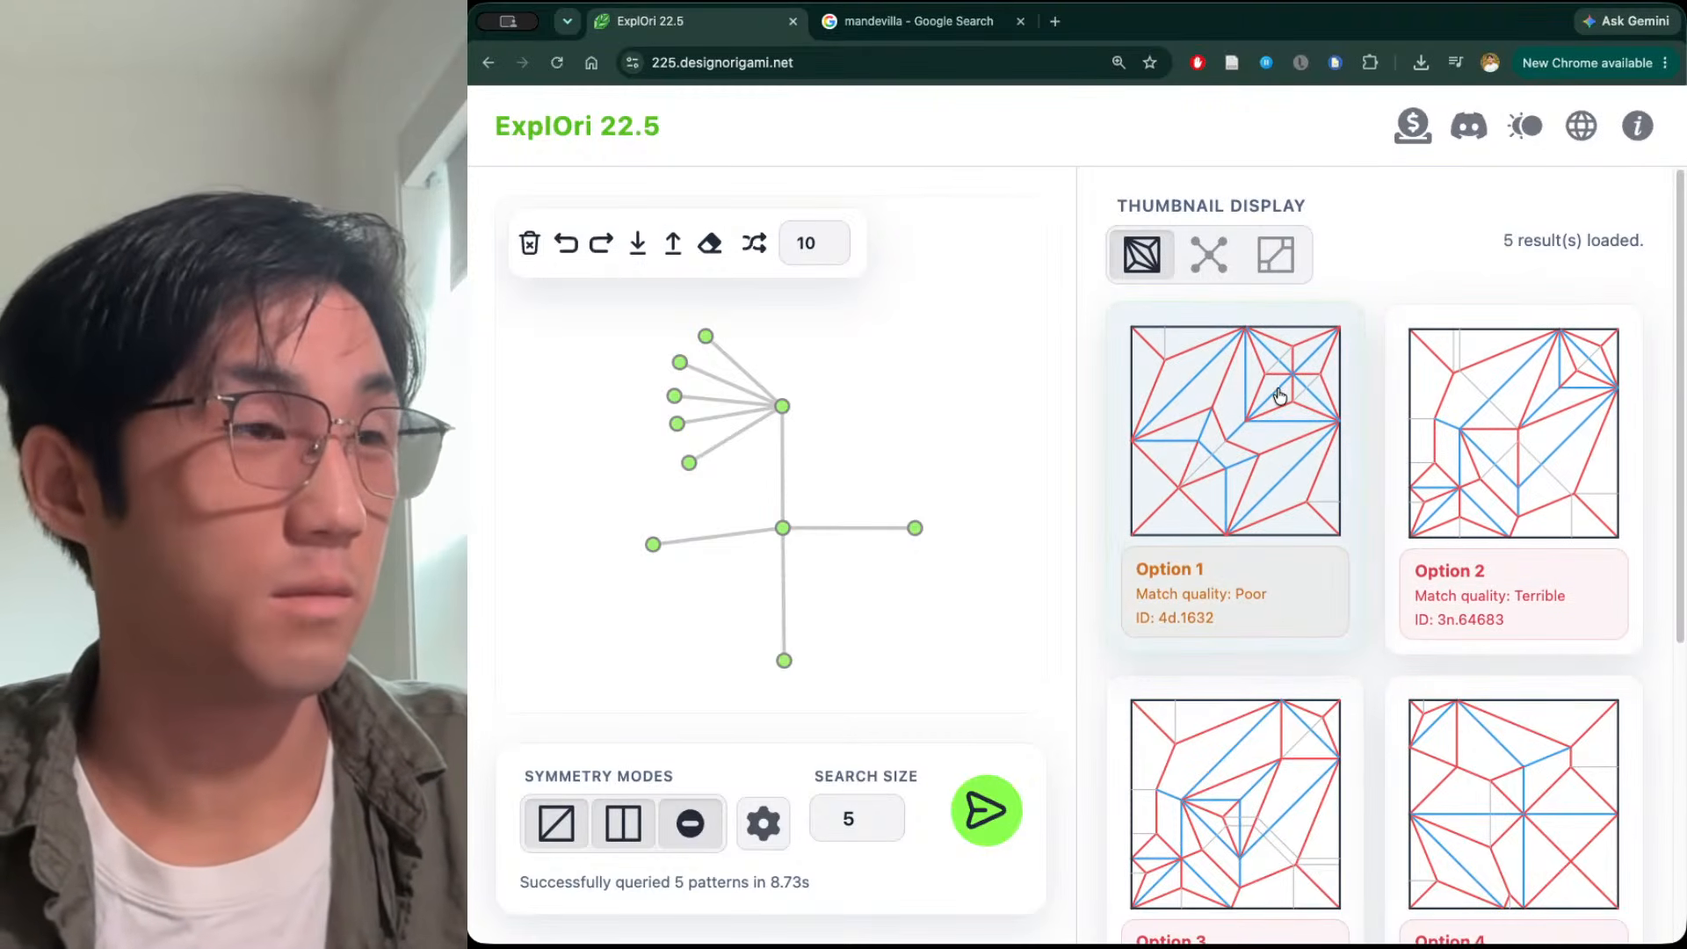
Compare the search results as trees, crease patterns and packings, and return the thumbnails to the tree display
left_click(1218, 260)
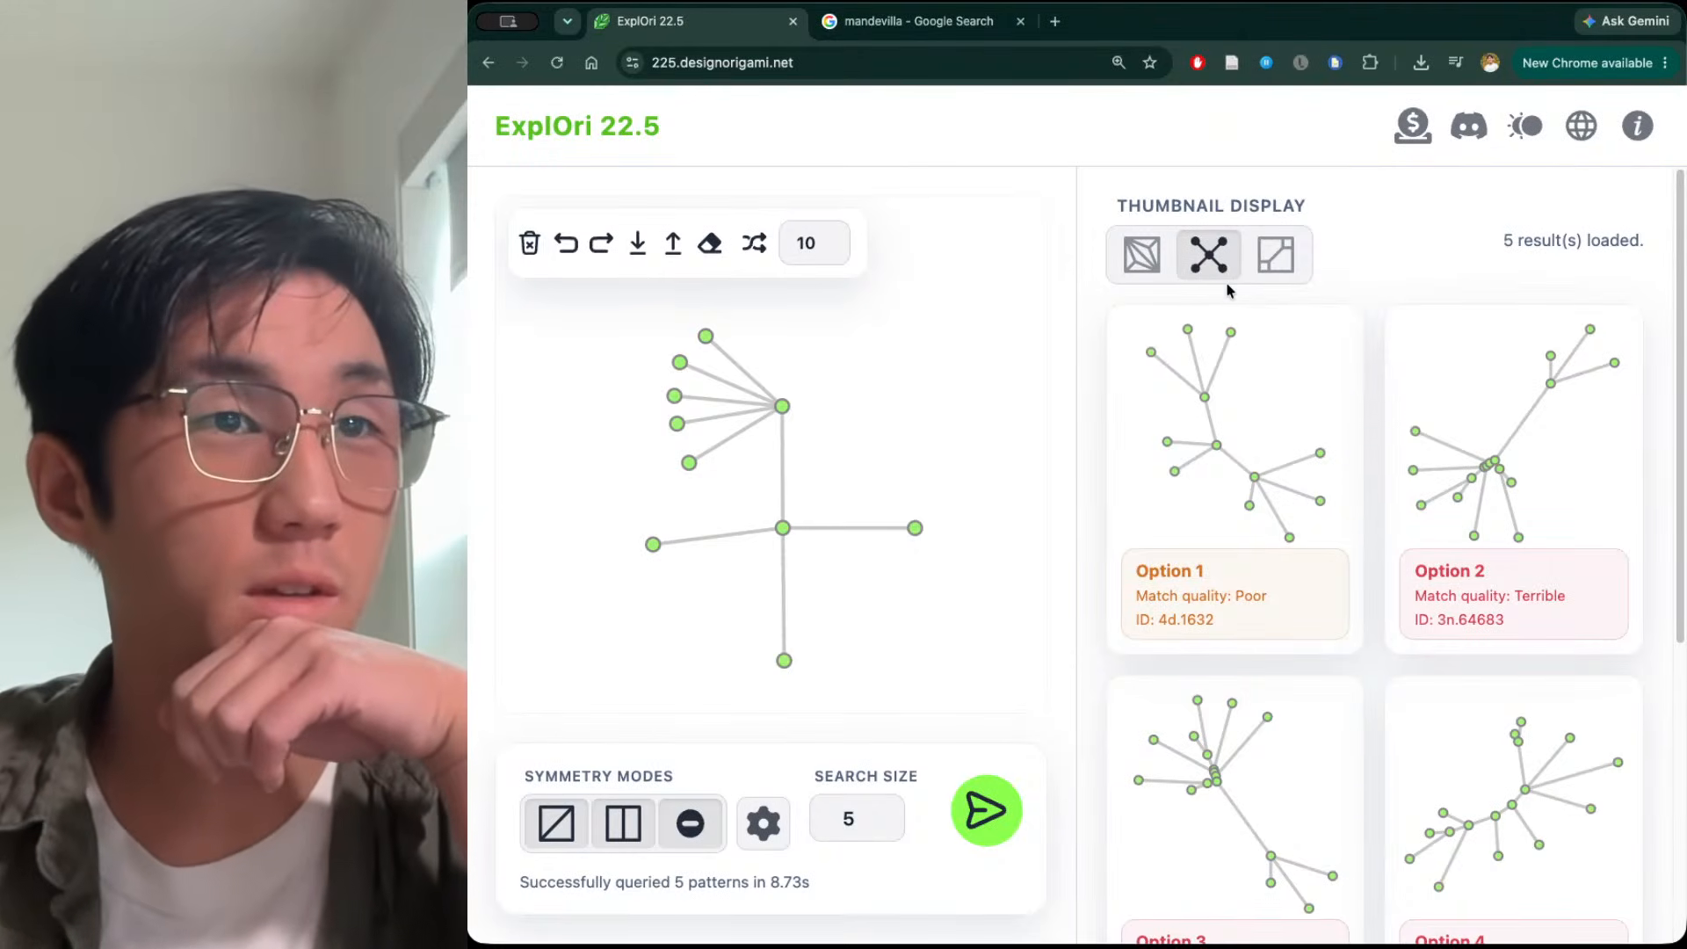
scroll(1221, 301, "down", 5)
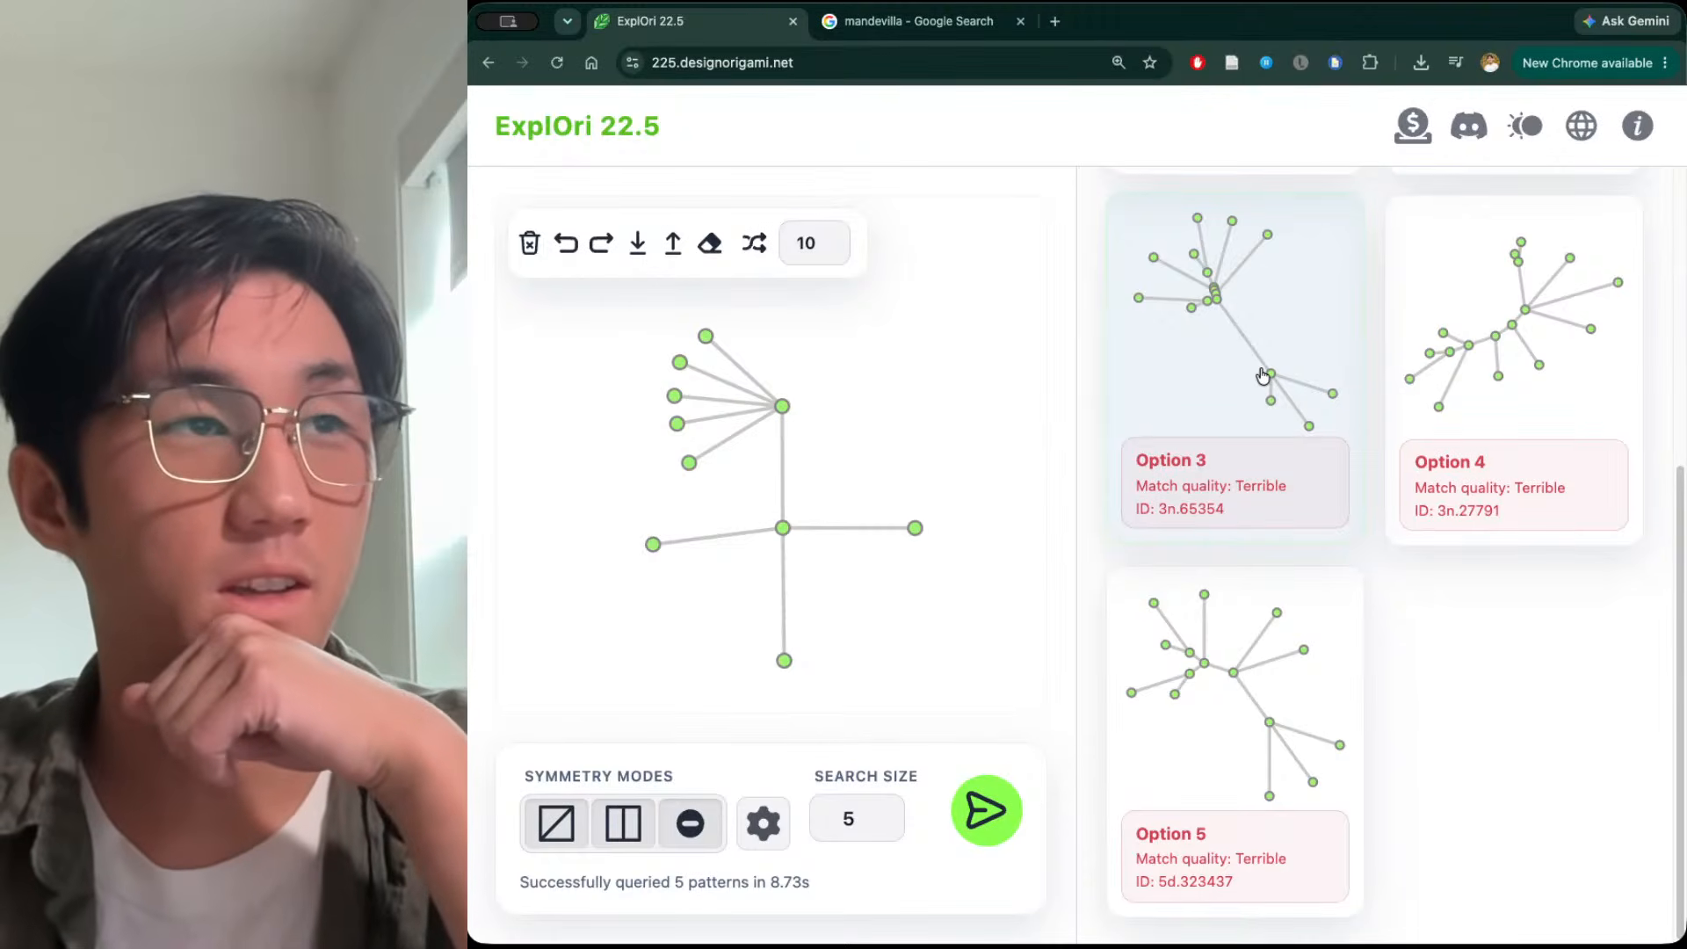
scroll(1262, 376, "up", 1)
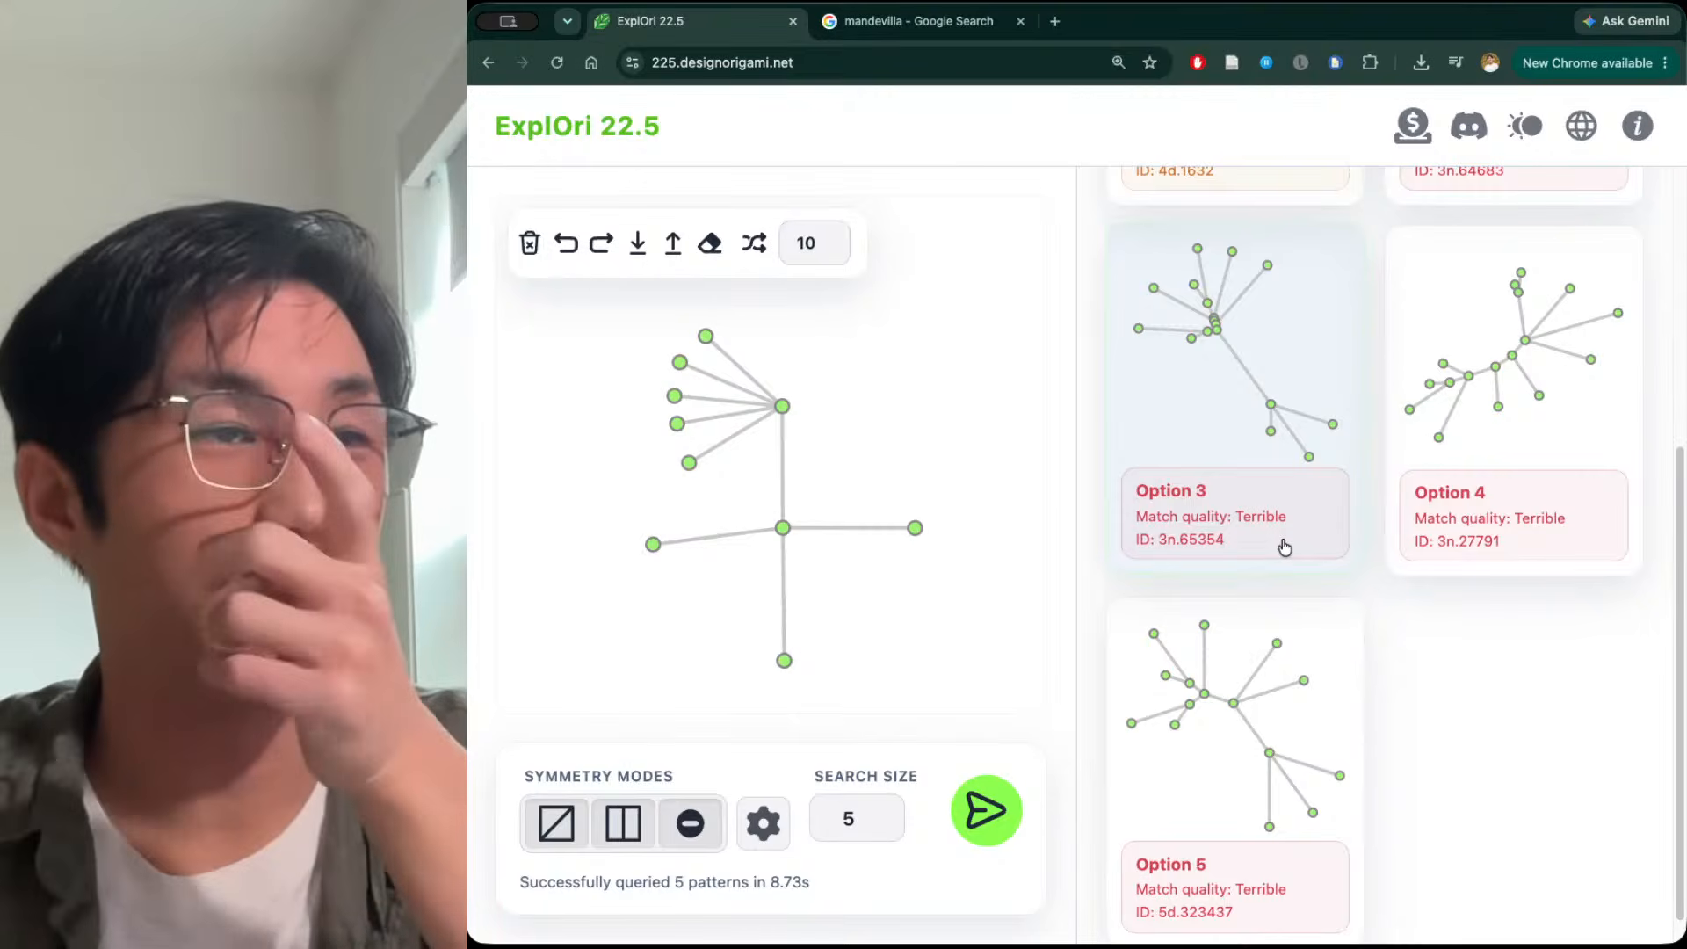
scroll(1280, 540, "up", 5)
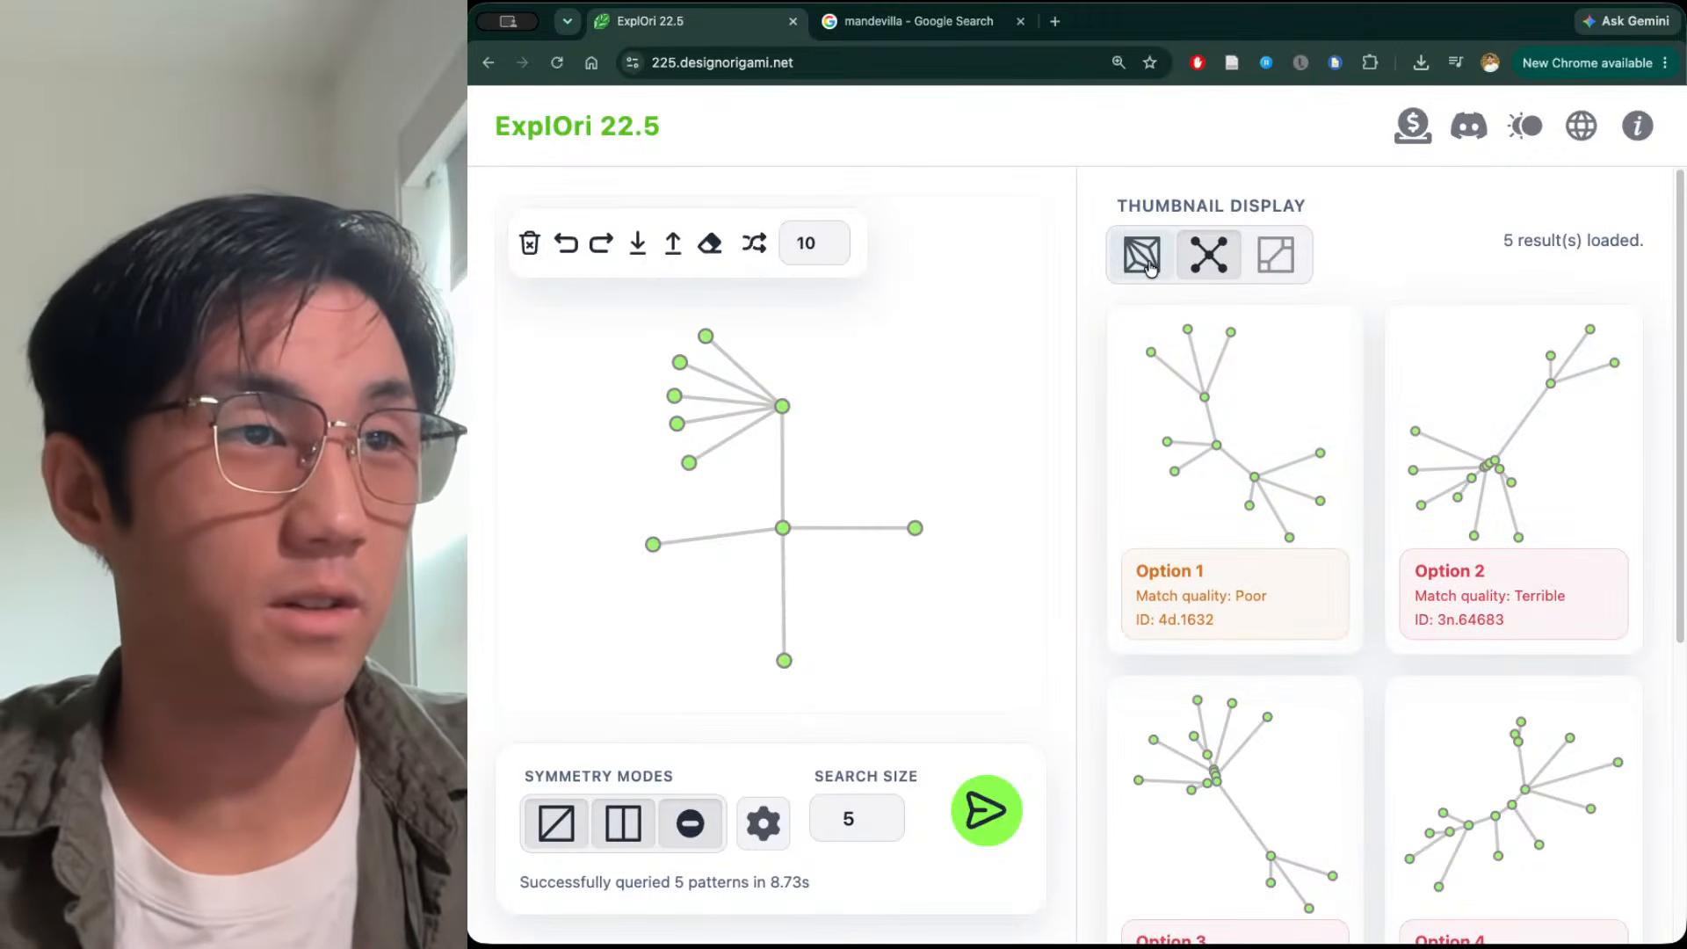
left_click(1144, 259)
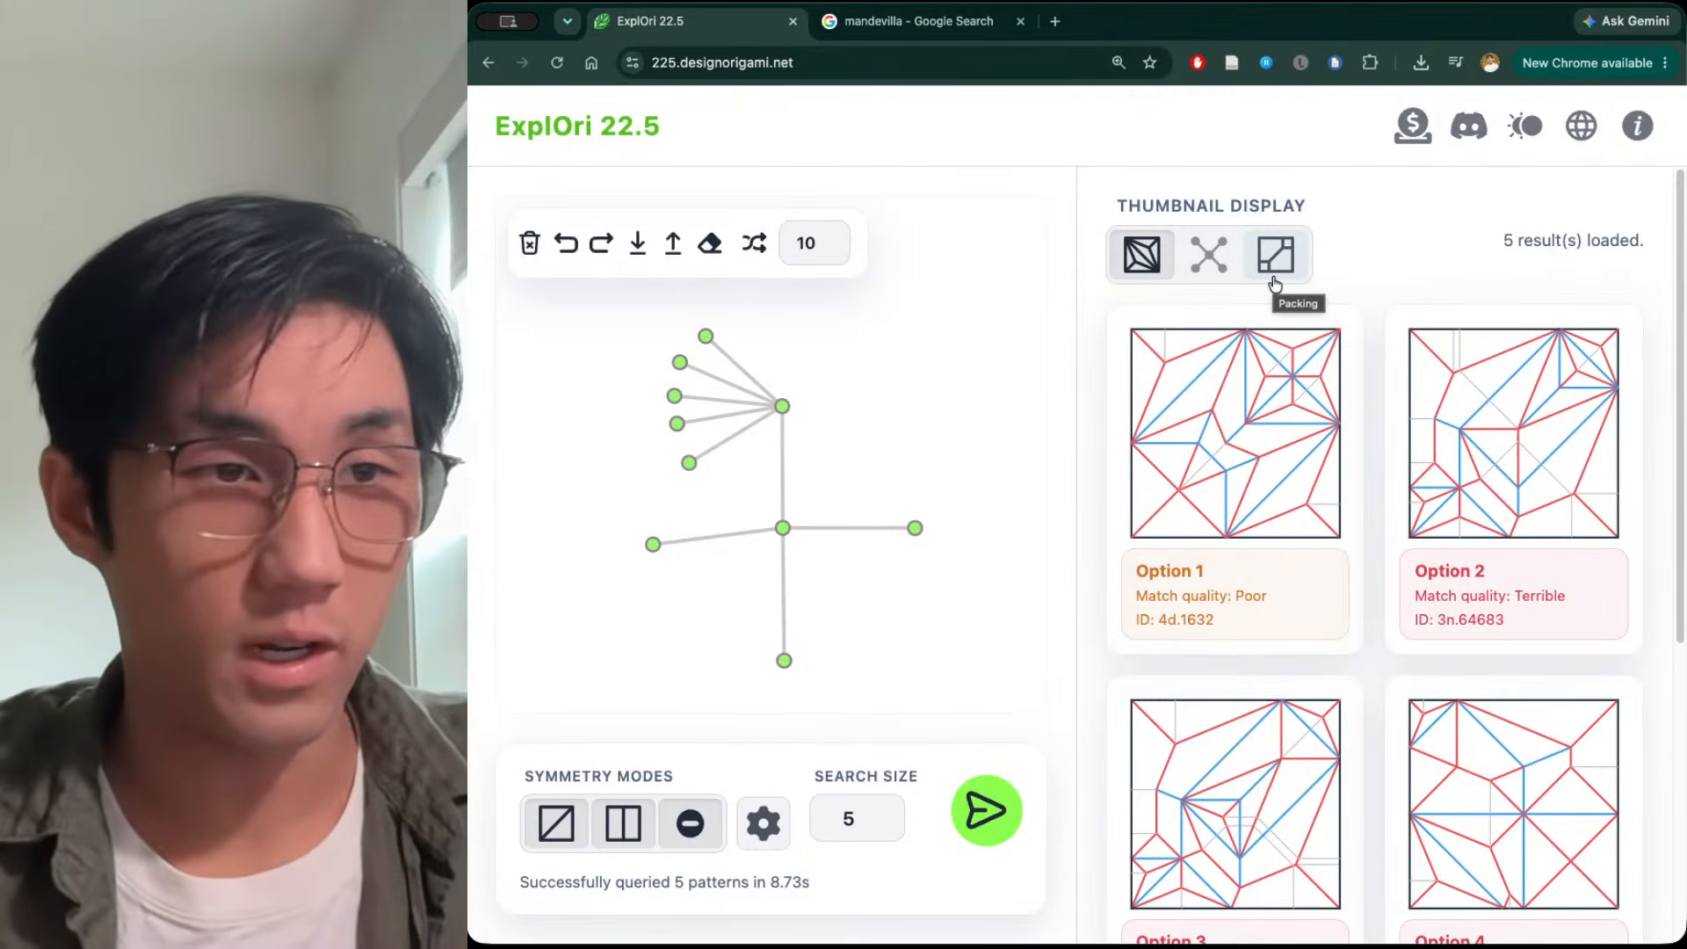
left_click(1273, 277)
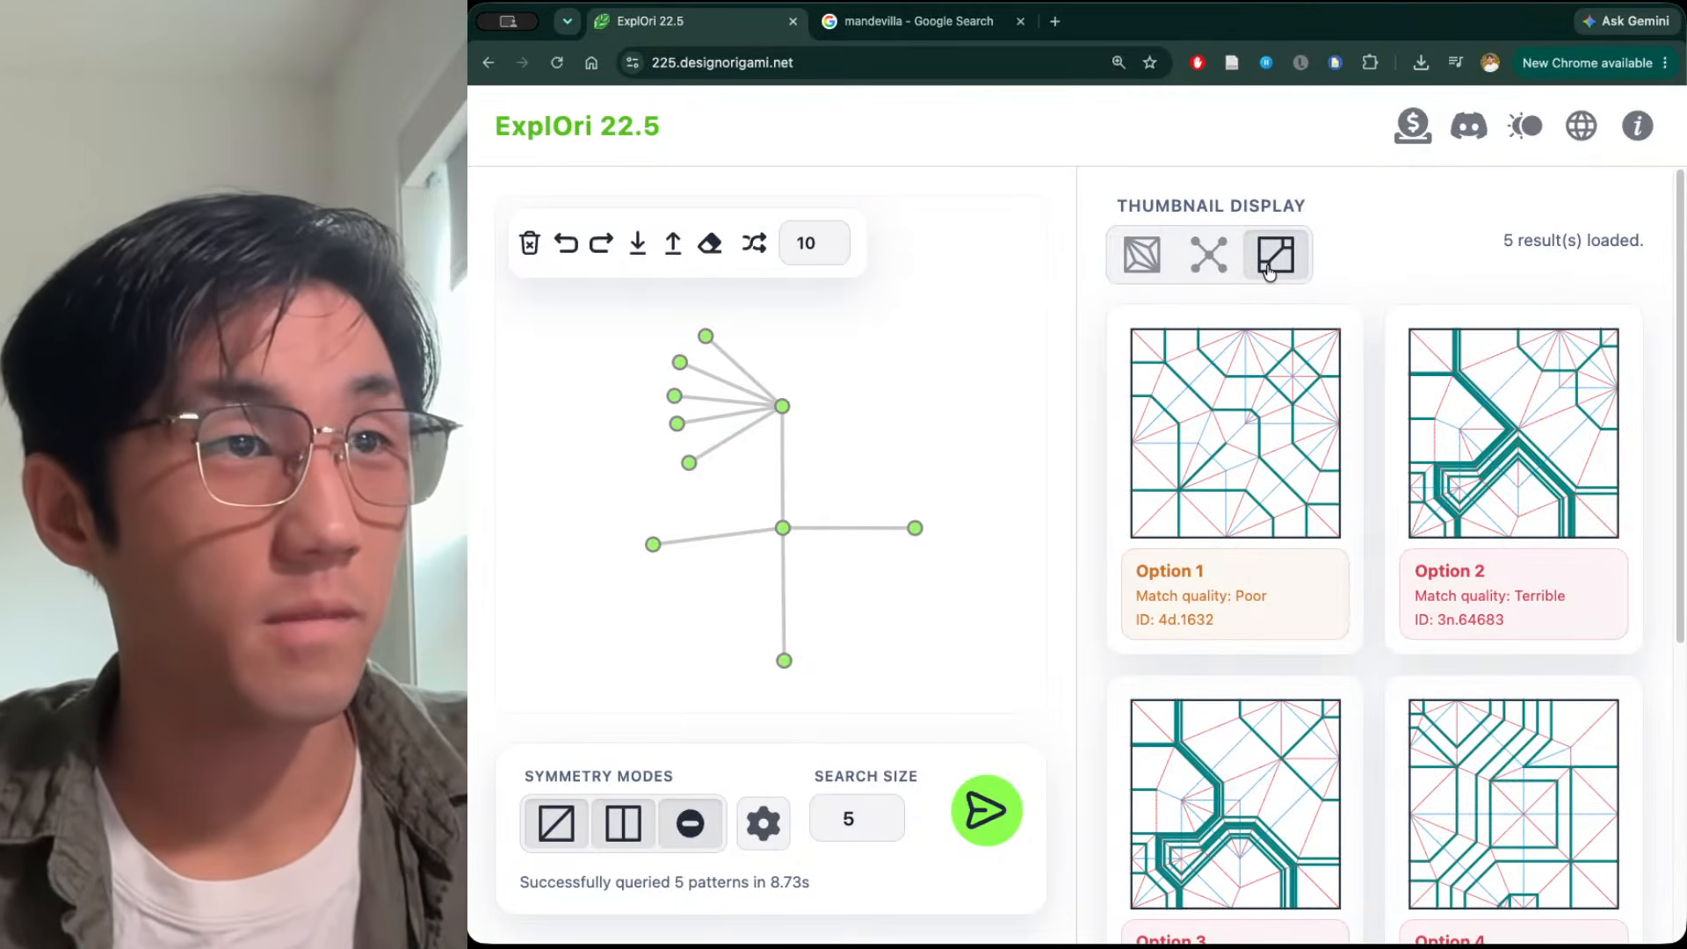
scroll(1266, 290, "down", 1)
scroll(1256, 272, "up", 1)
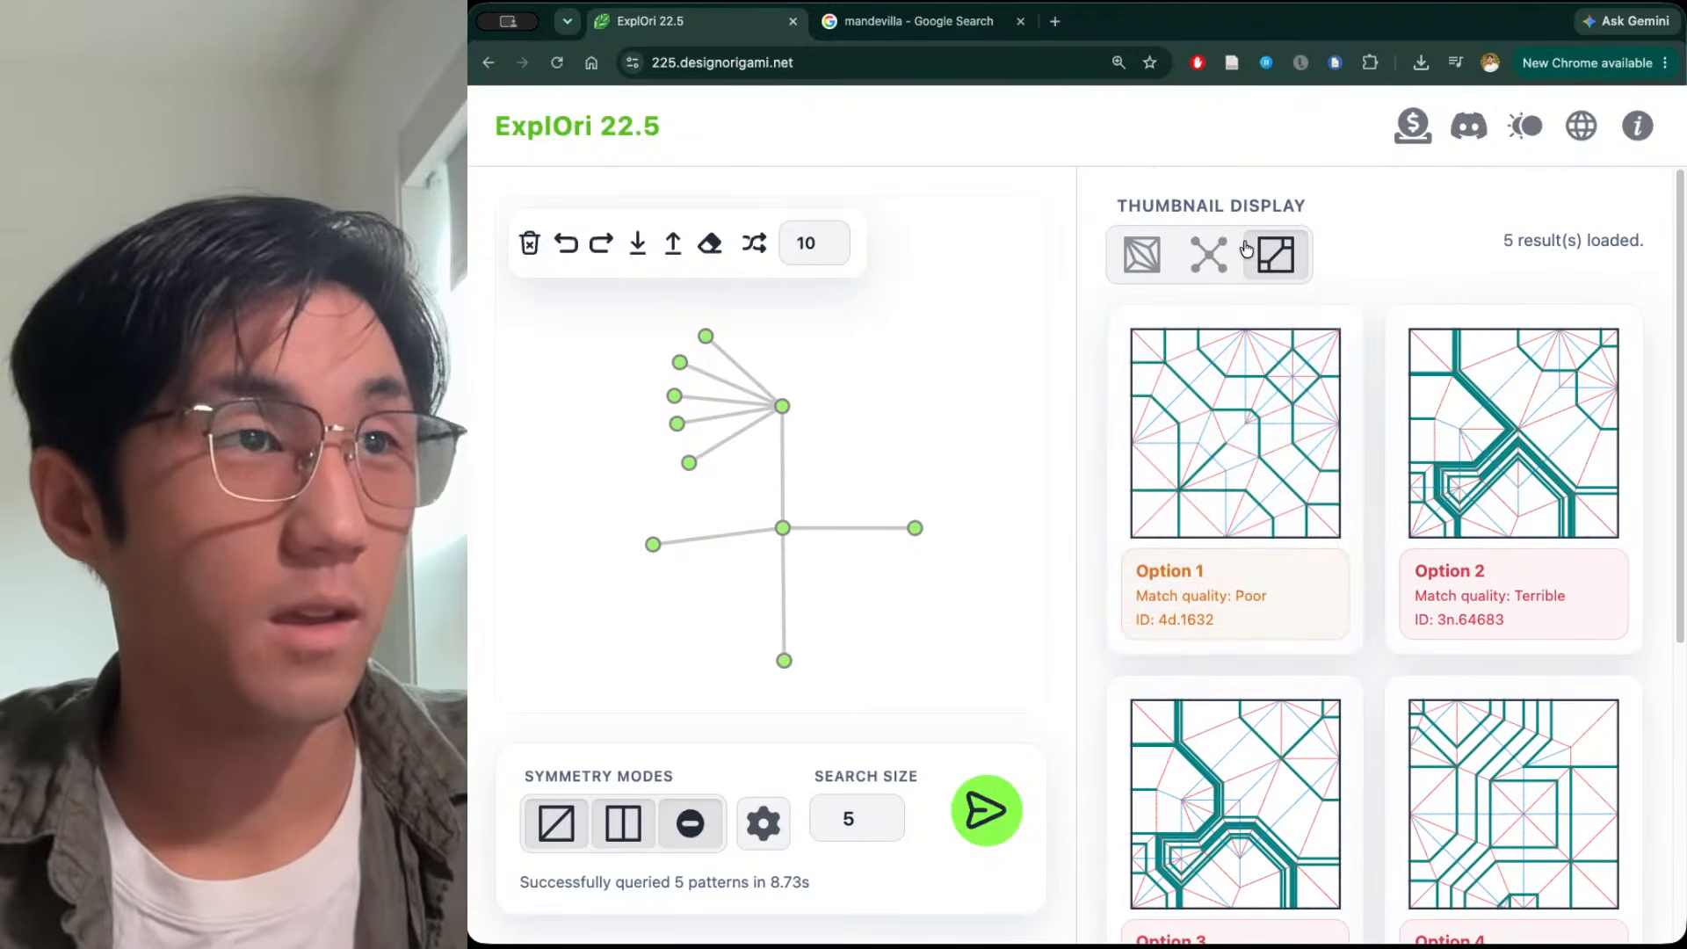
left_click(1222, 255)
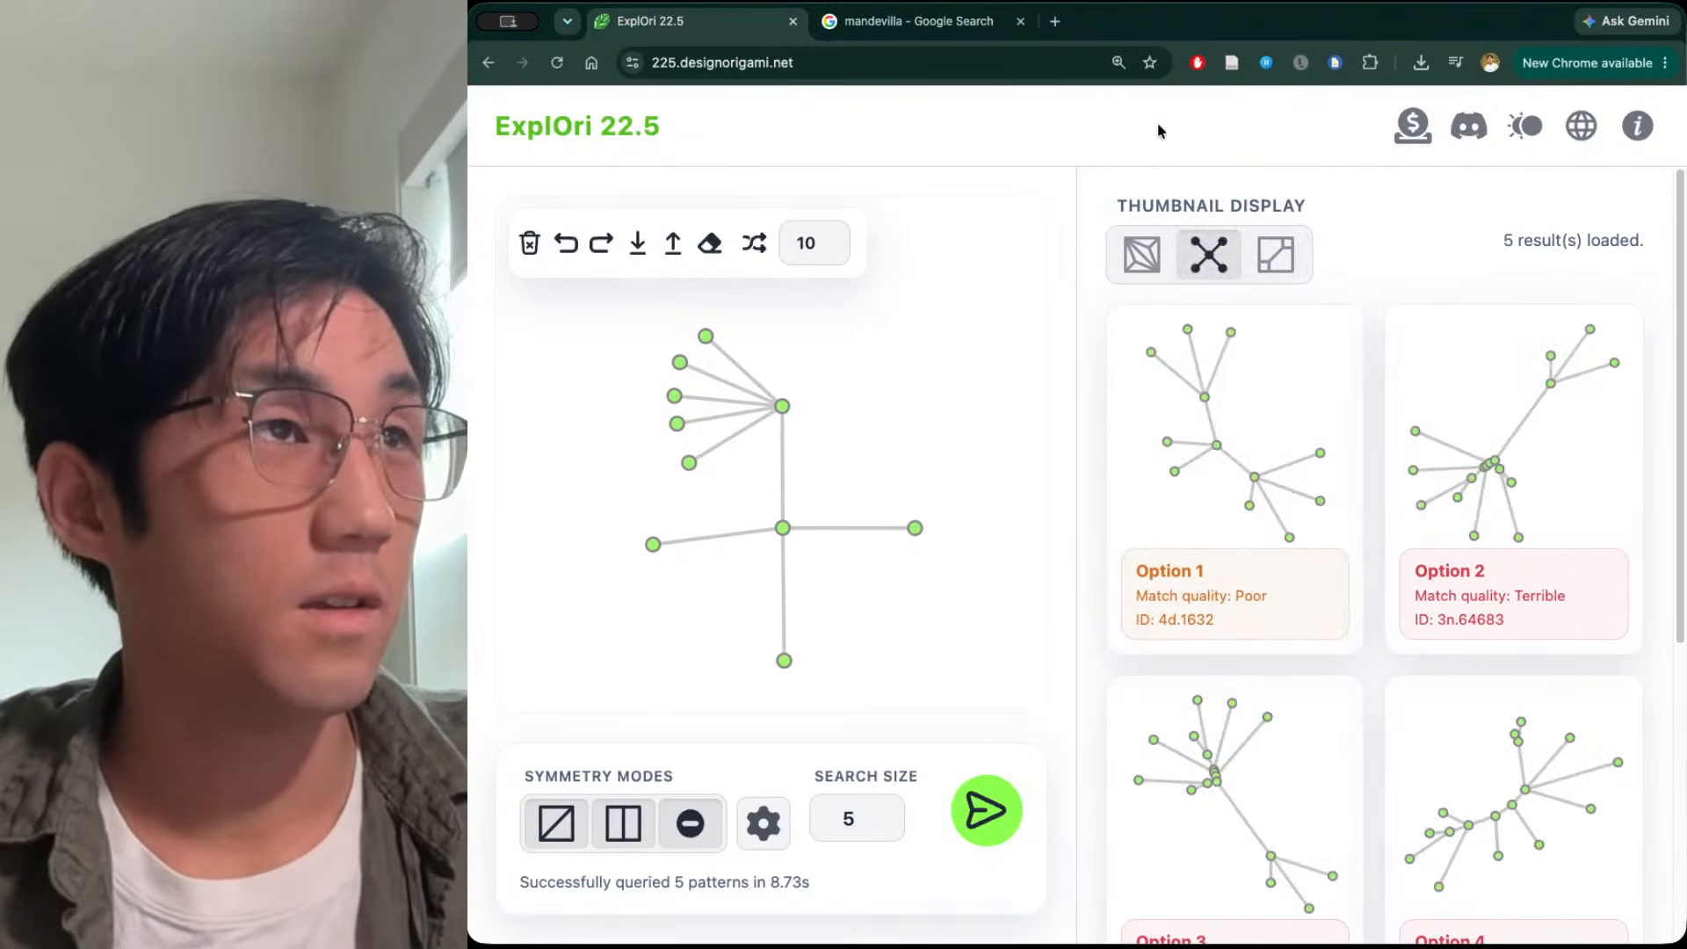
Recheck the mandevilla photos and inspect the packing and tree of Option 3 (3n.65354)
left_click(914, 26)
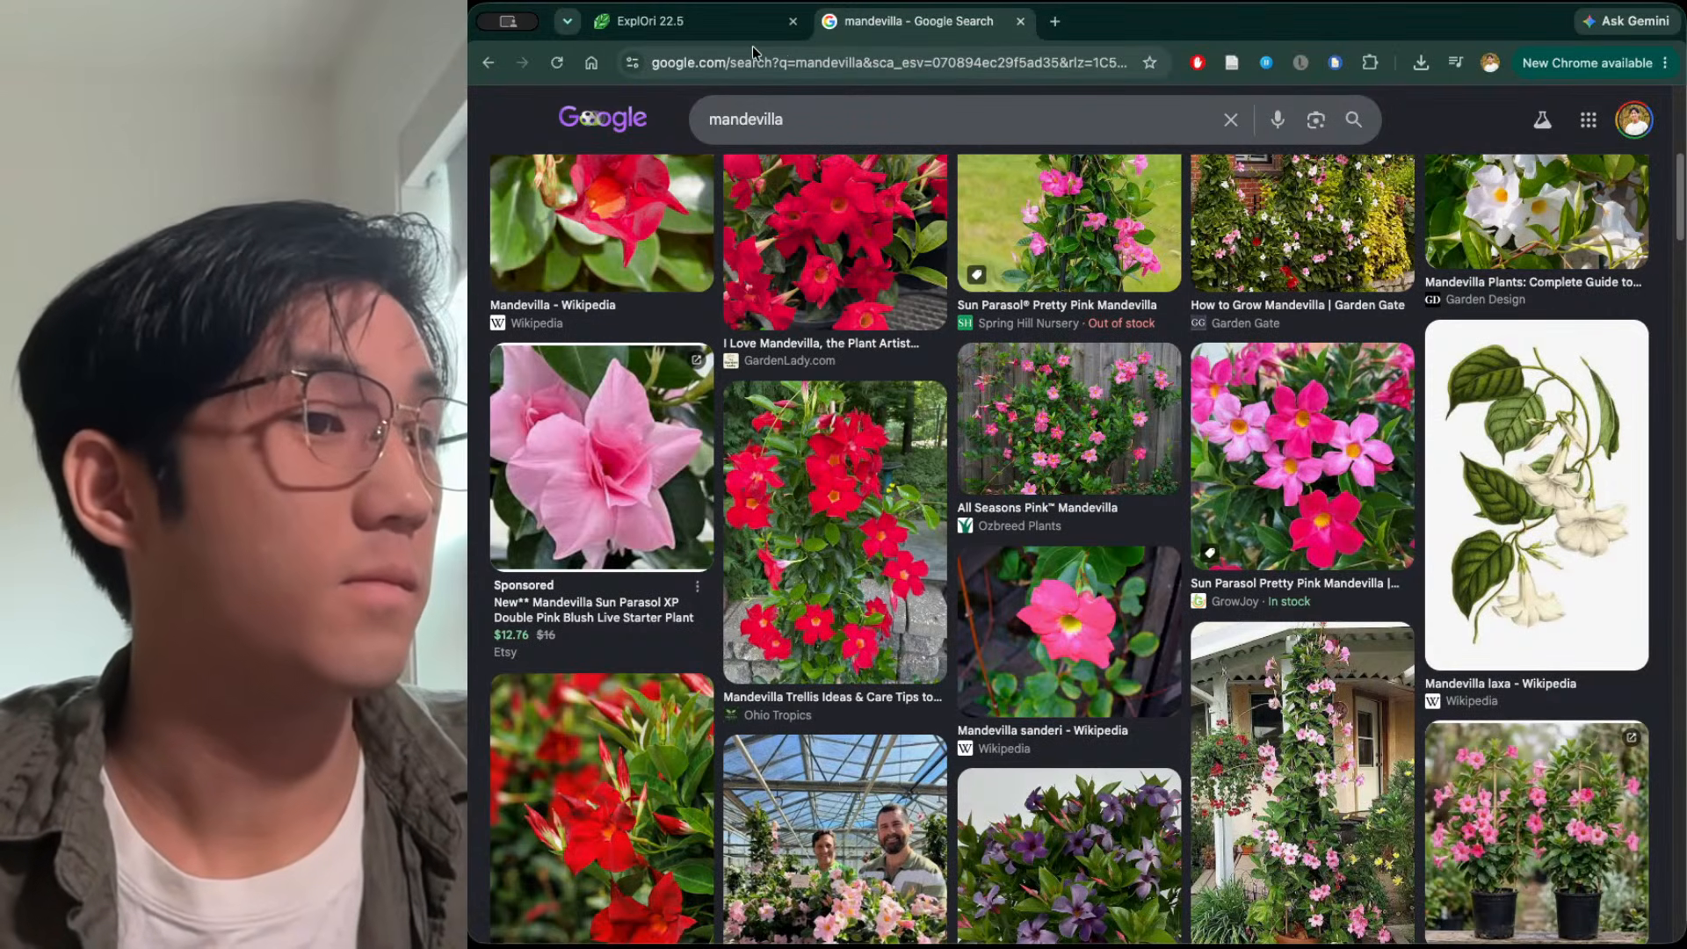
left_click(673, 21)
scroll(1266, 474, "down", 3)
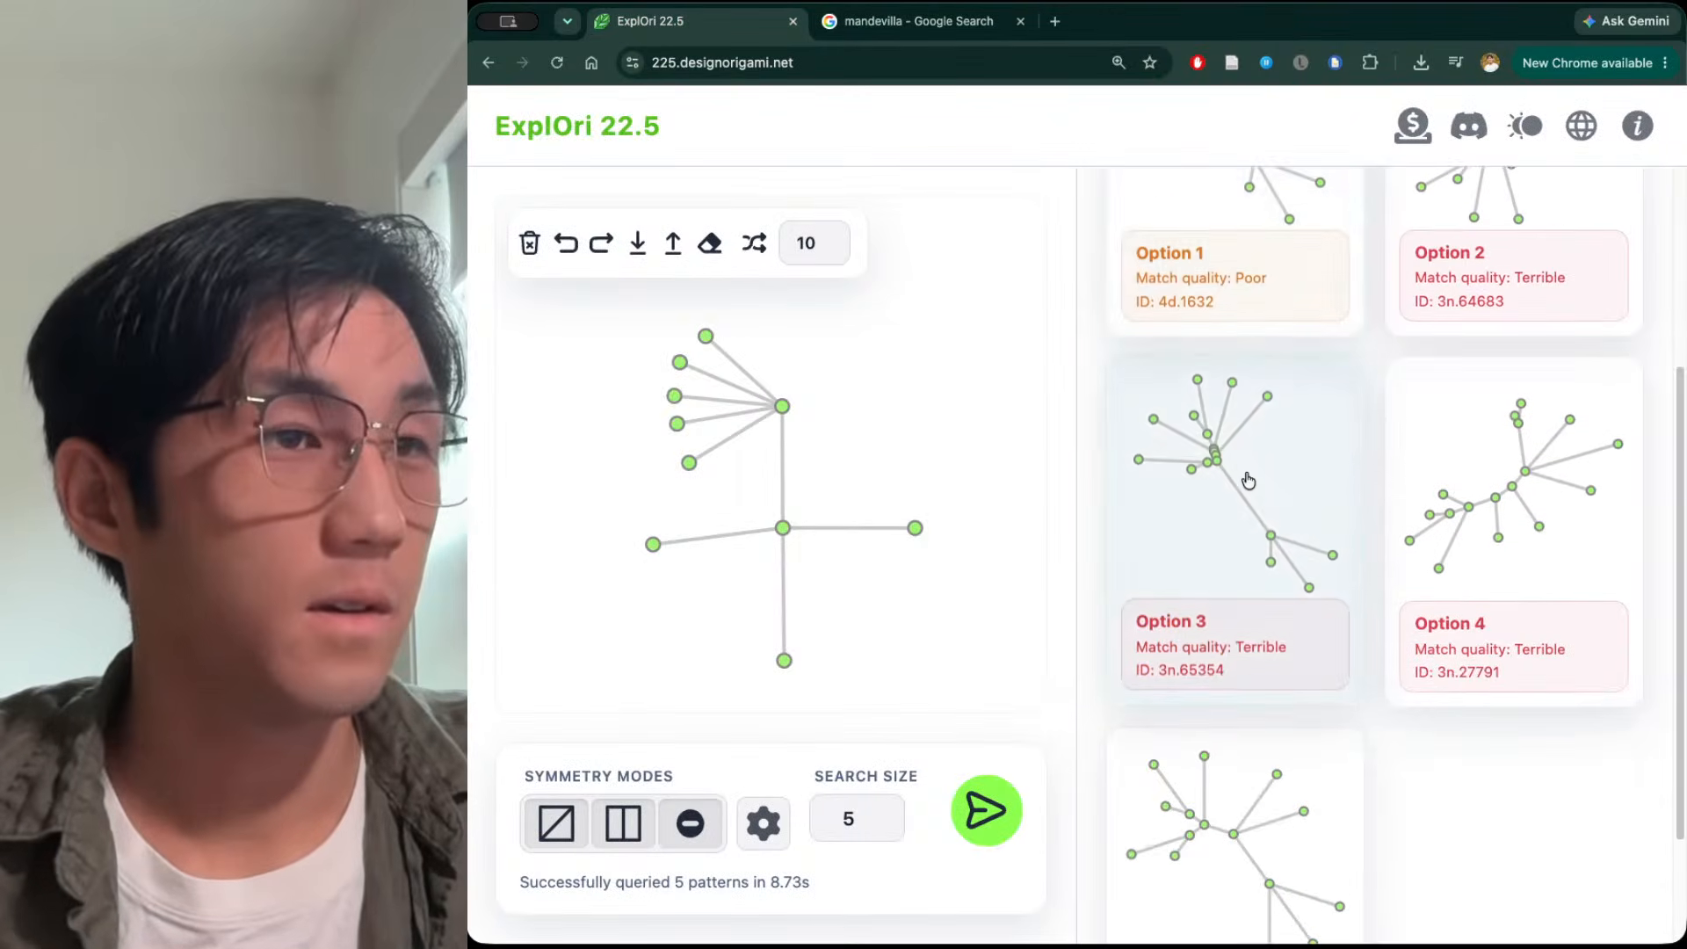
left_click(1249, 480)
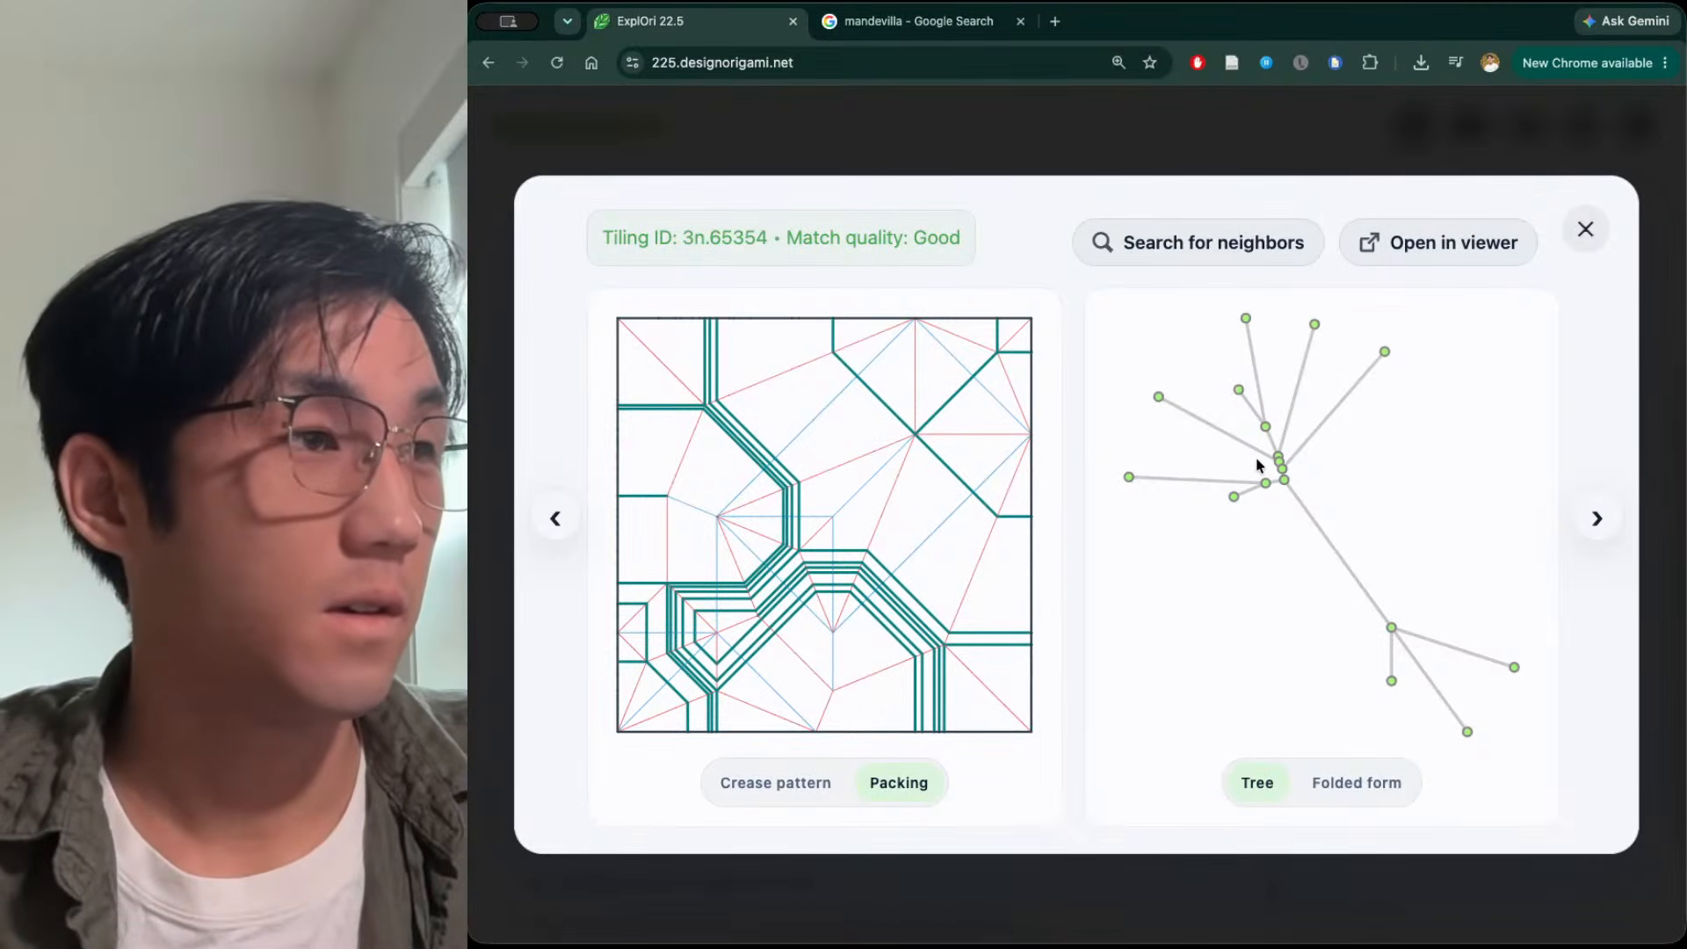
left_click(1585, 229)
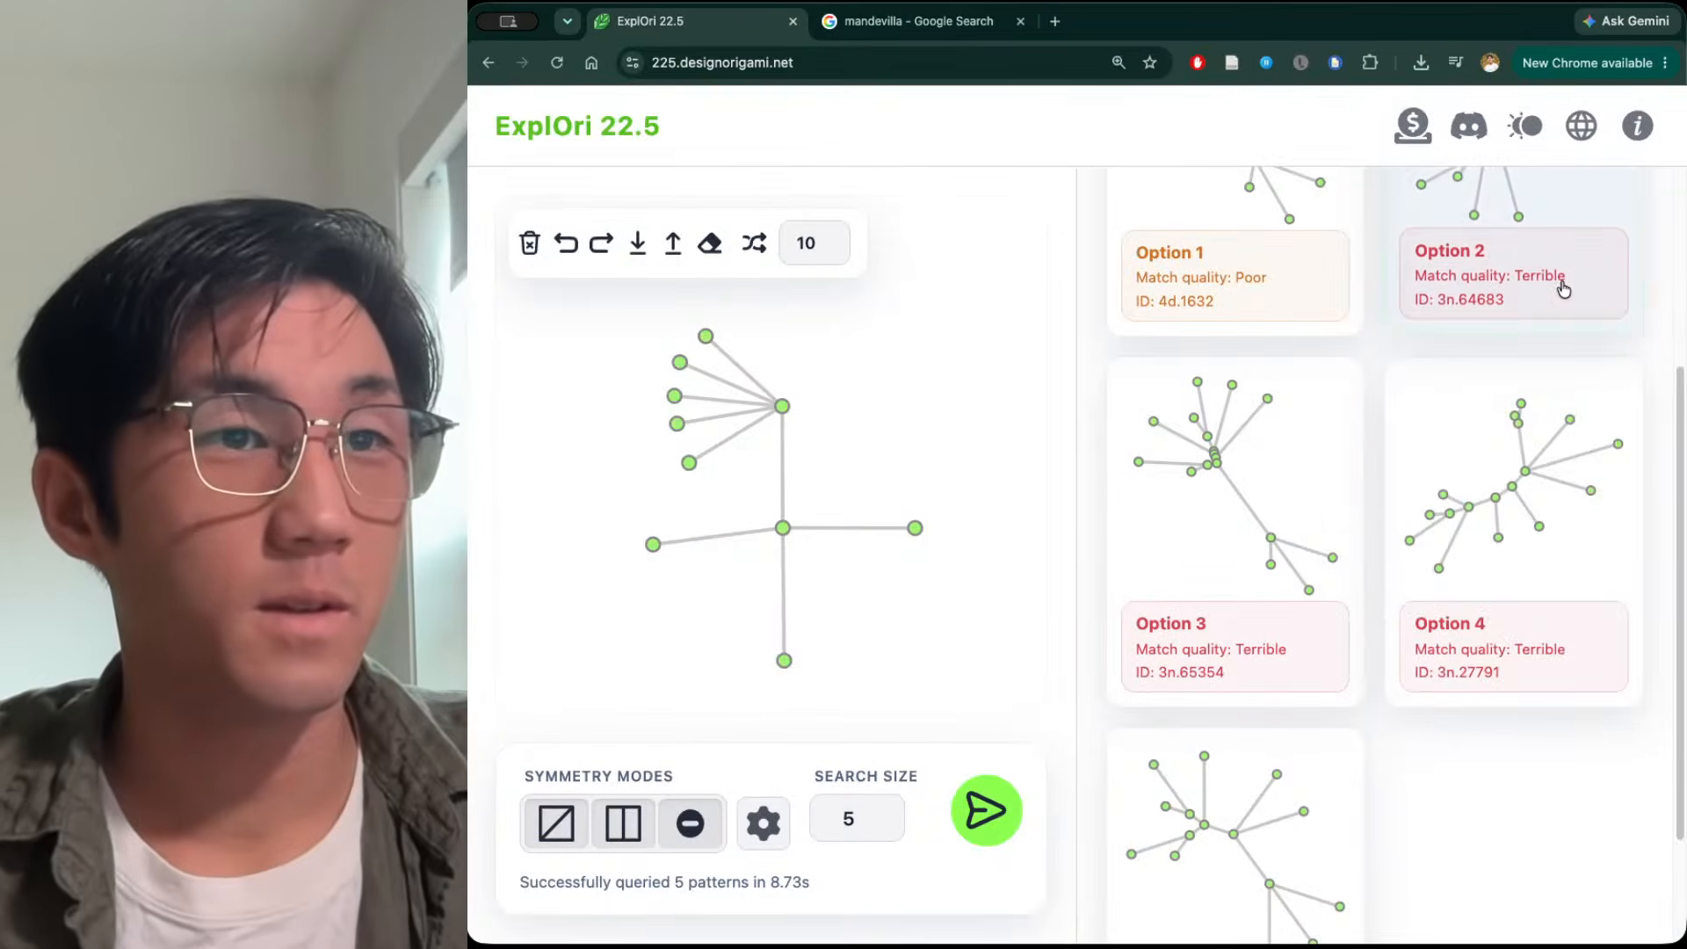
Look over the other result trees and open Option 2 (3n.64683) in the full pattern viewer
scroll(1445, 492, "down", 2)
scroll(1447, 497, "up", 1)
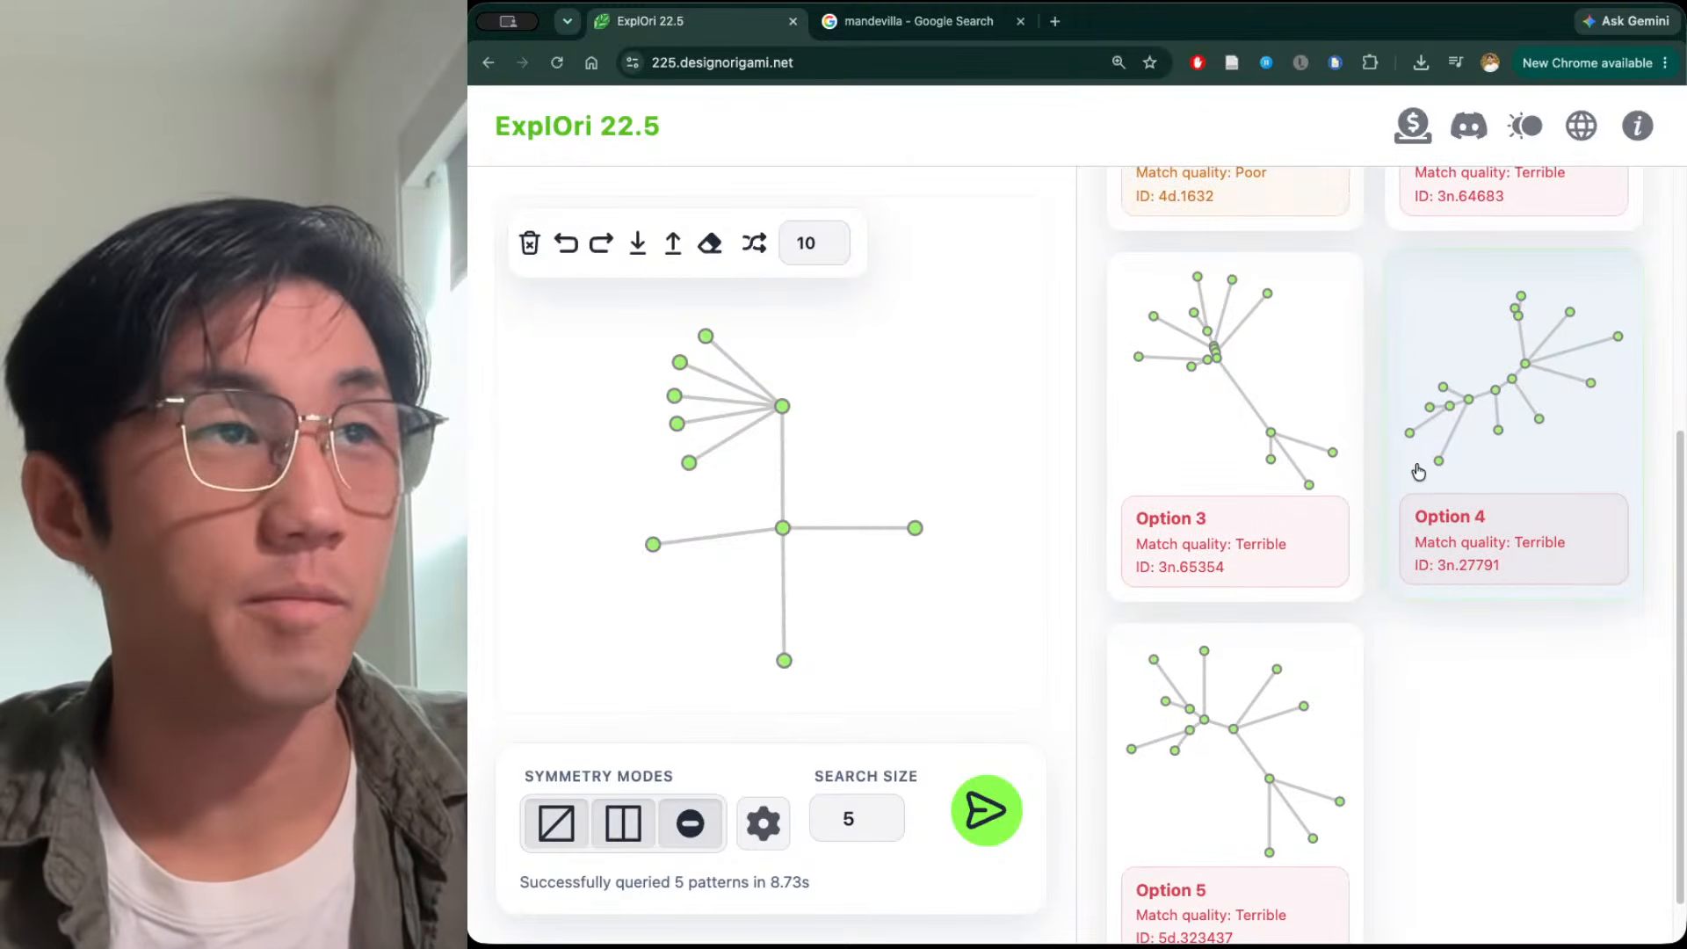
scroll(1416, 471, "up", 5)
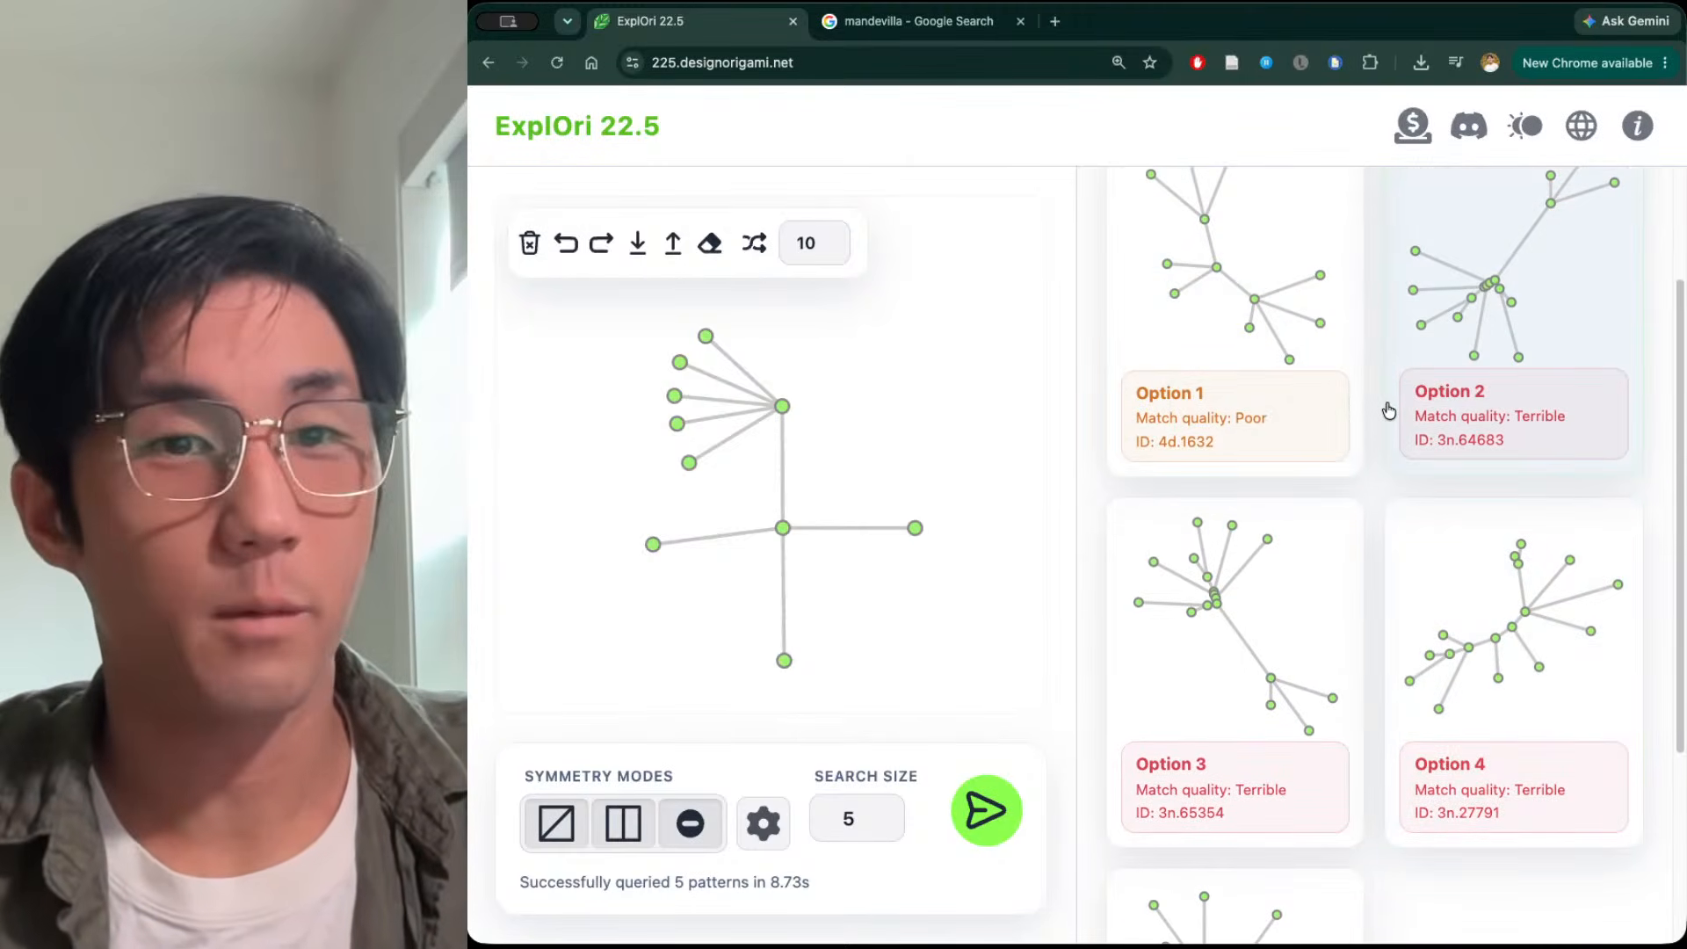
scroll(1379, 413, "up", 3)
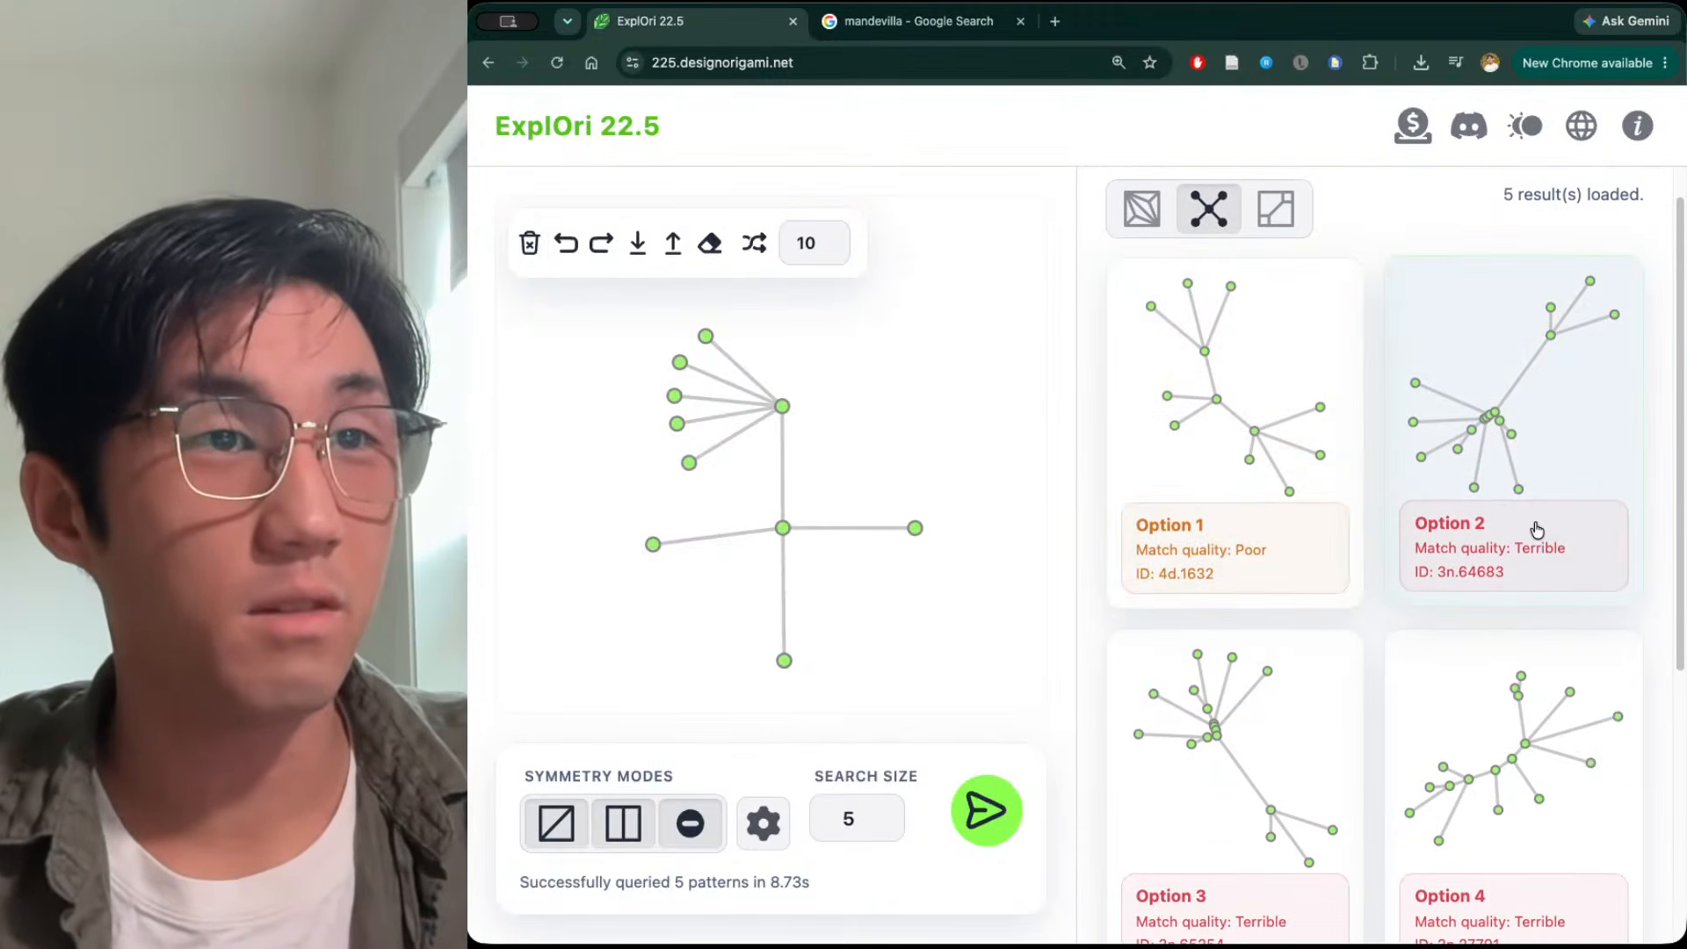
left_click(1519, 468)
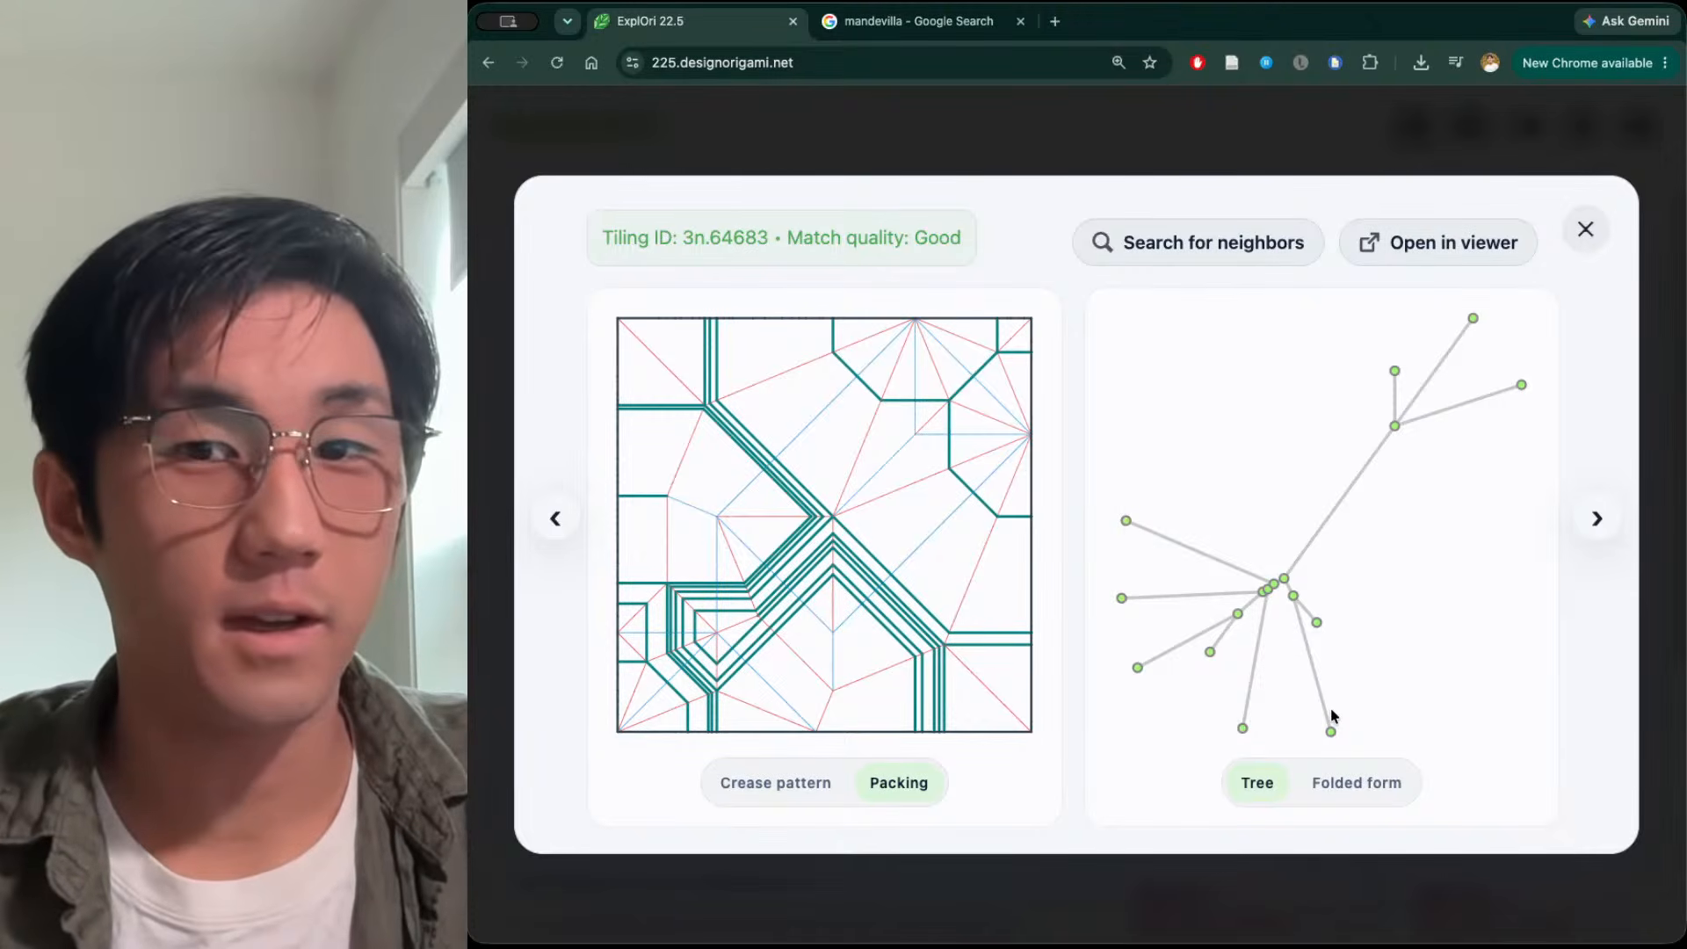
left_click(1442, 257)
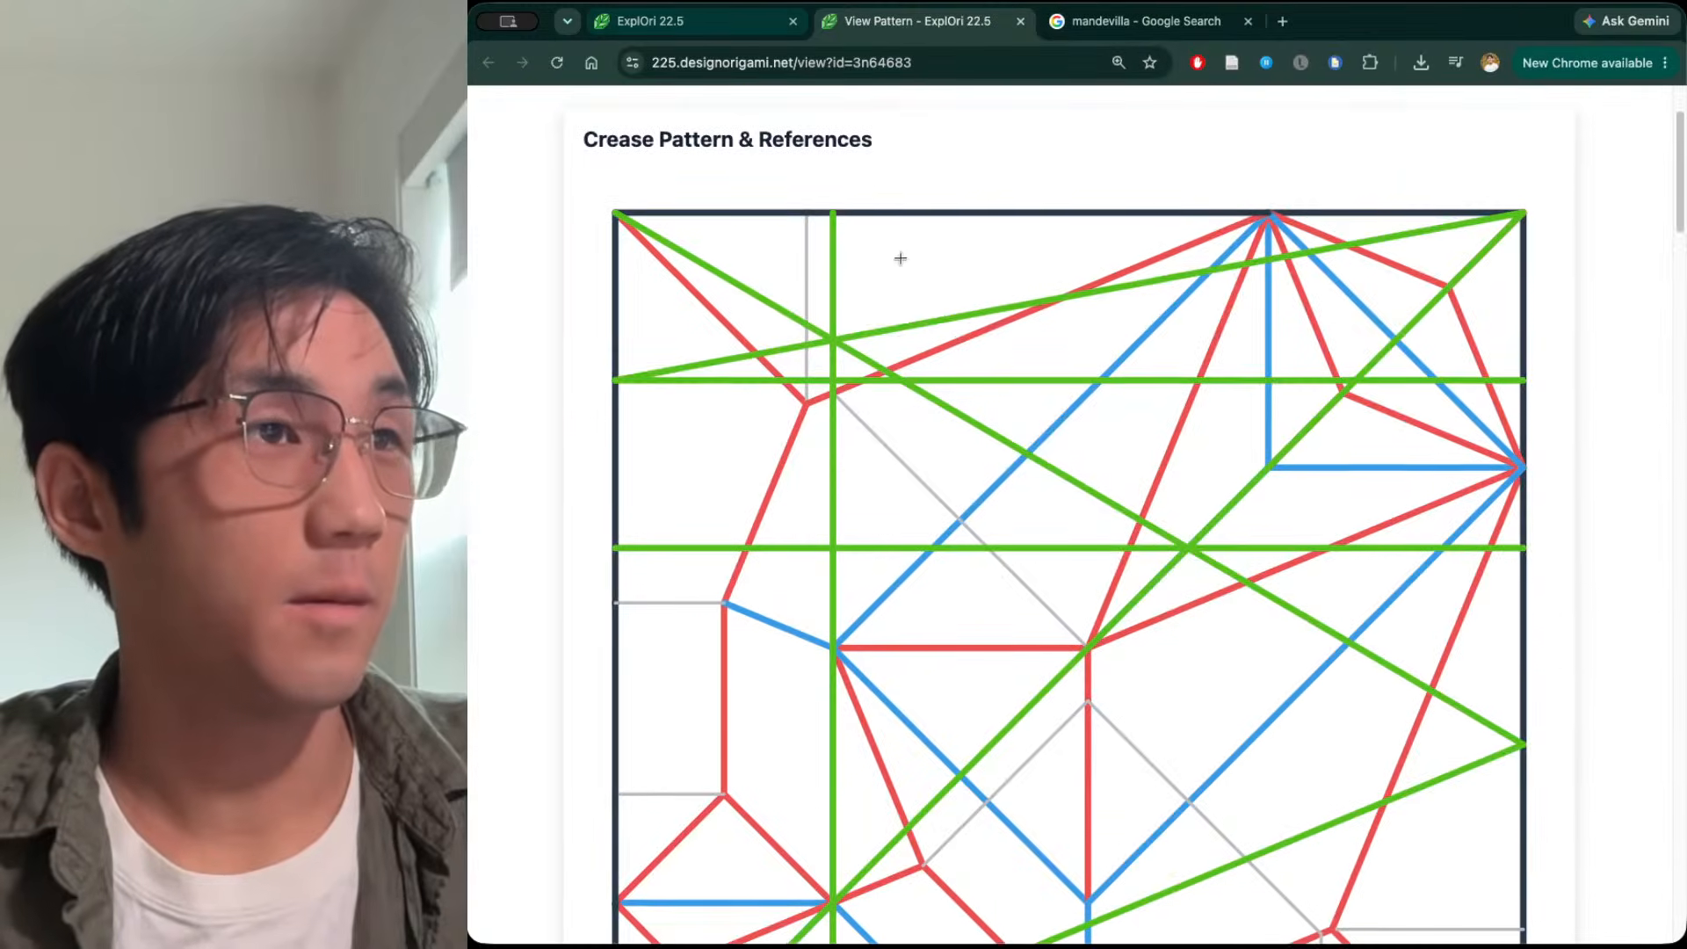
Reset the page zoom to its default and review pattern 3n64683's packing, tree and crease pattern references
scroll(900, 258, "down", 18)
left_click(1117, 63)
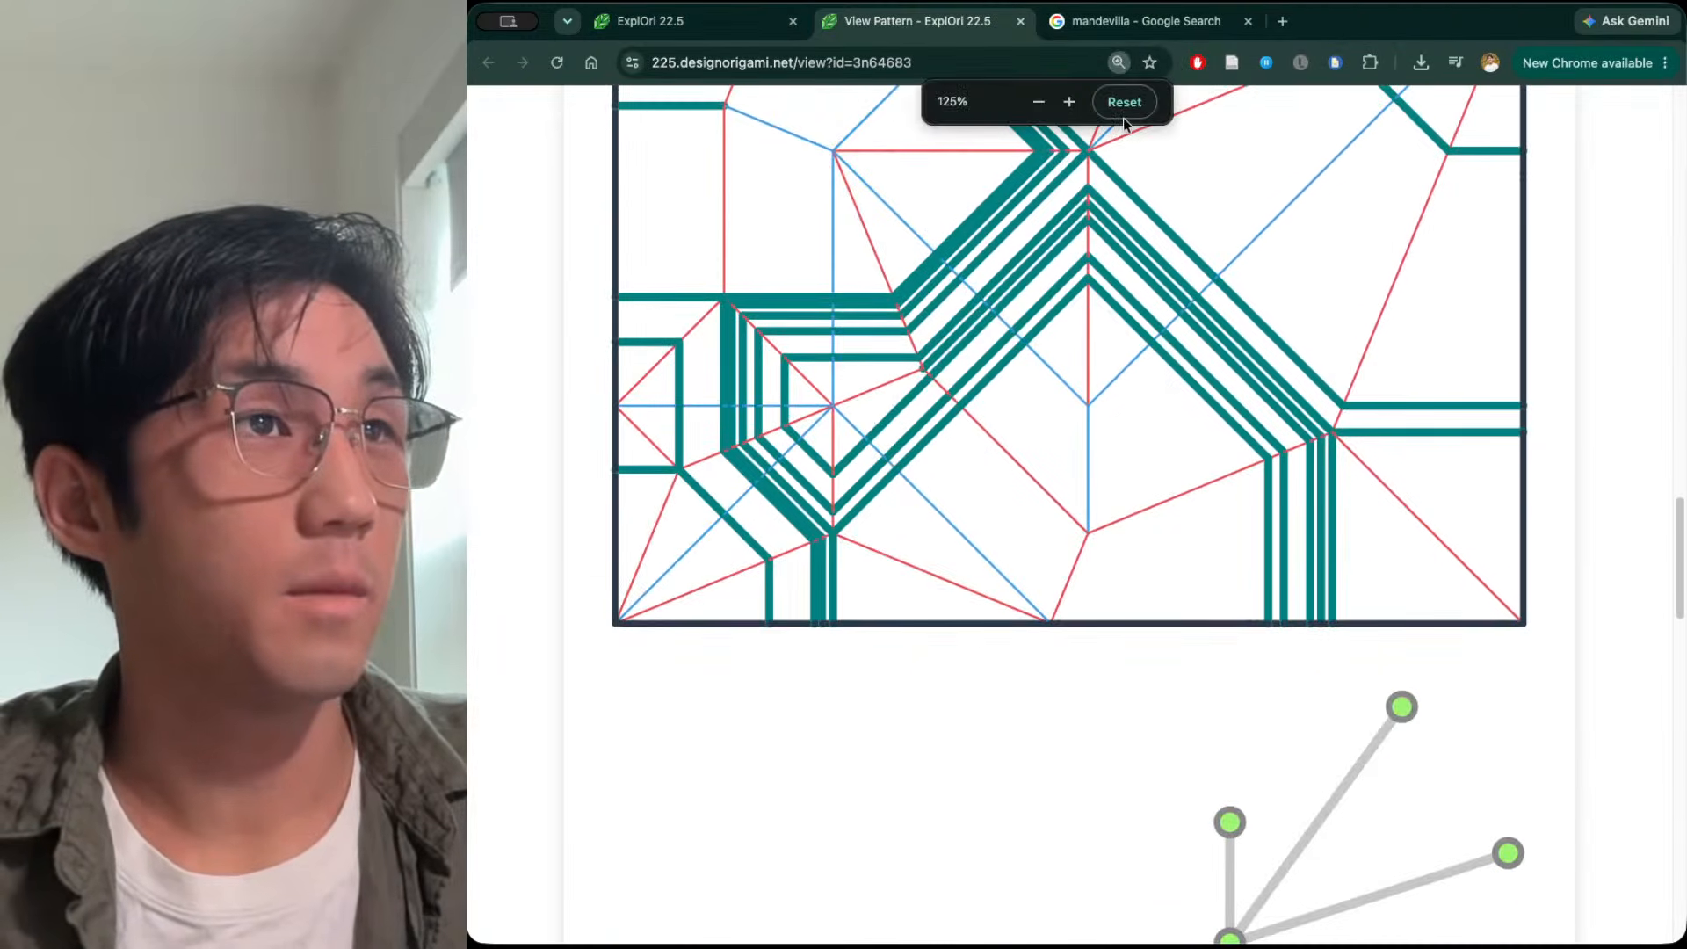
left_click(1124, 102)
scroll(1125, 299, "up", 10)
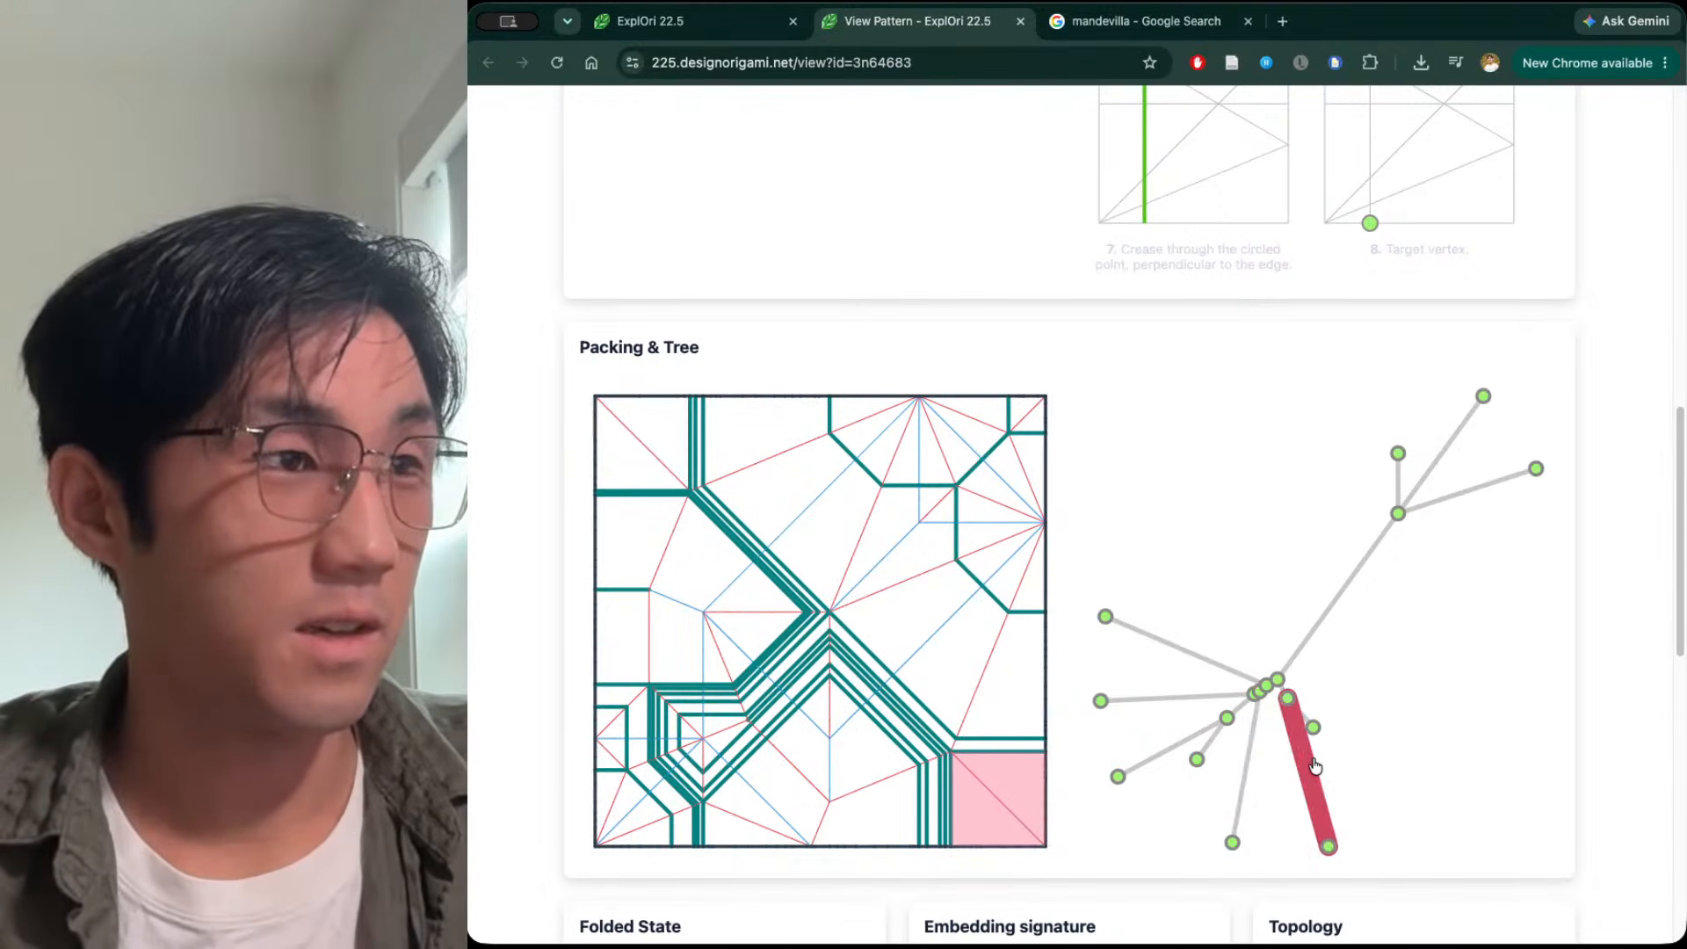
scroll(1096, 595, "up", 10)
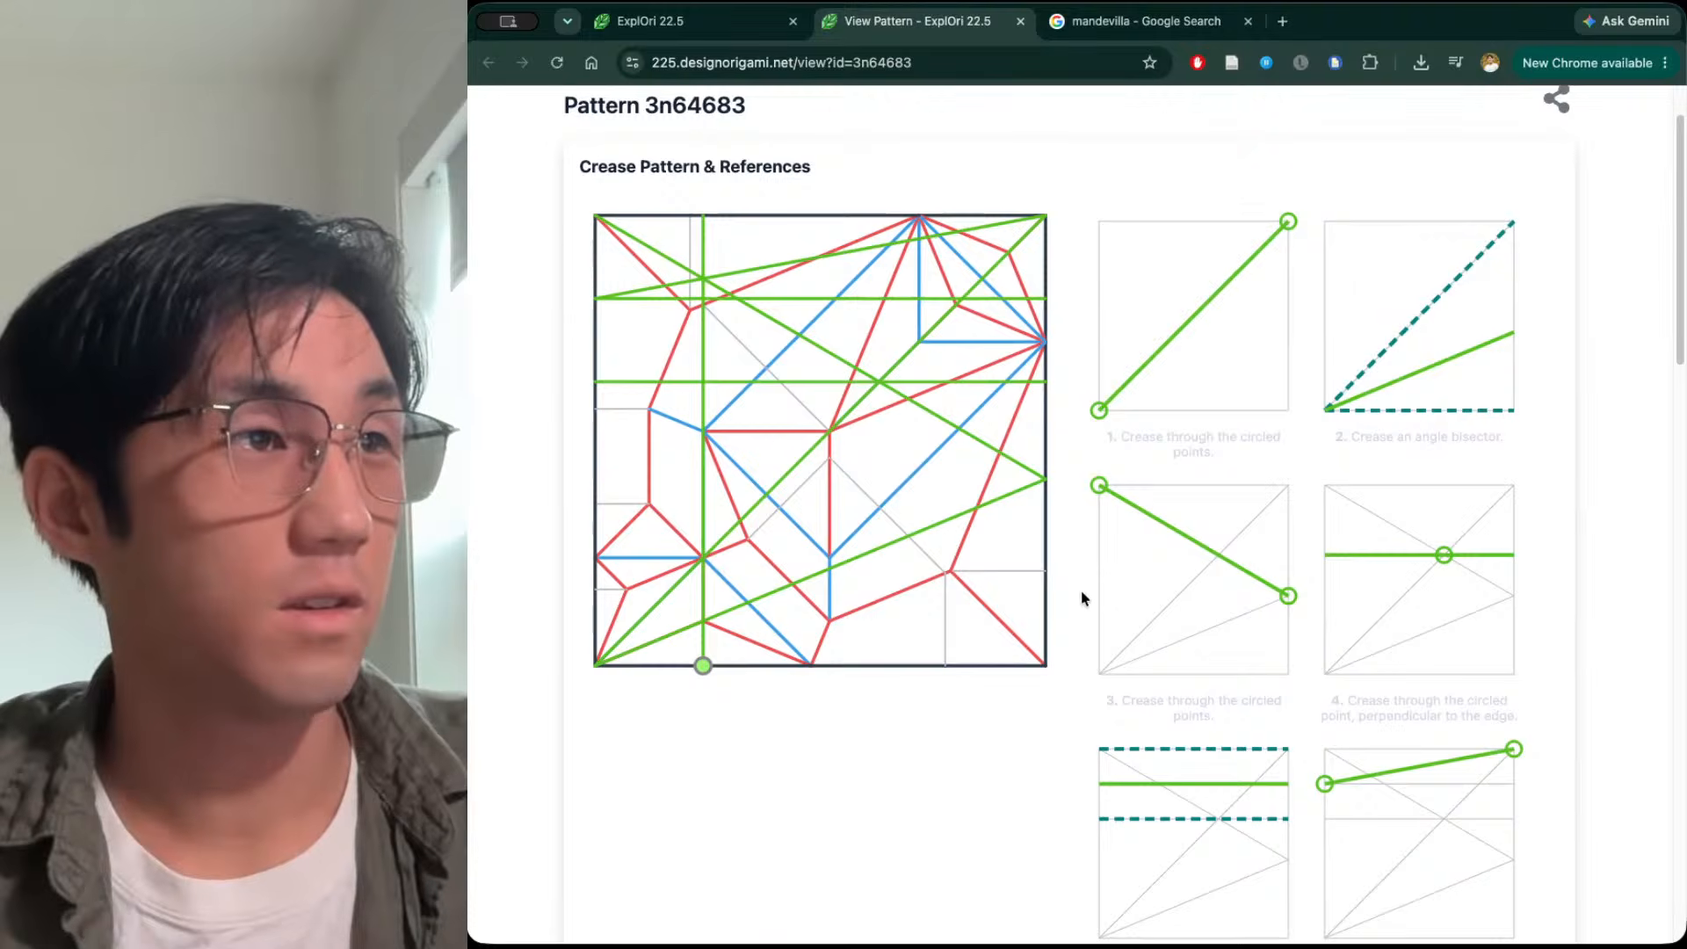
Check the folding sequence of the rightmost reference point on the bottom edge of the crease pattern, then clear the selection
left_click(946, 666)
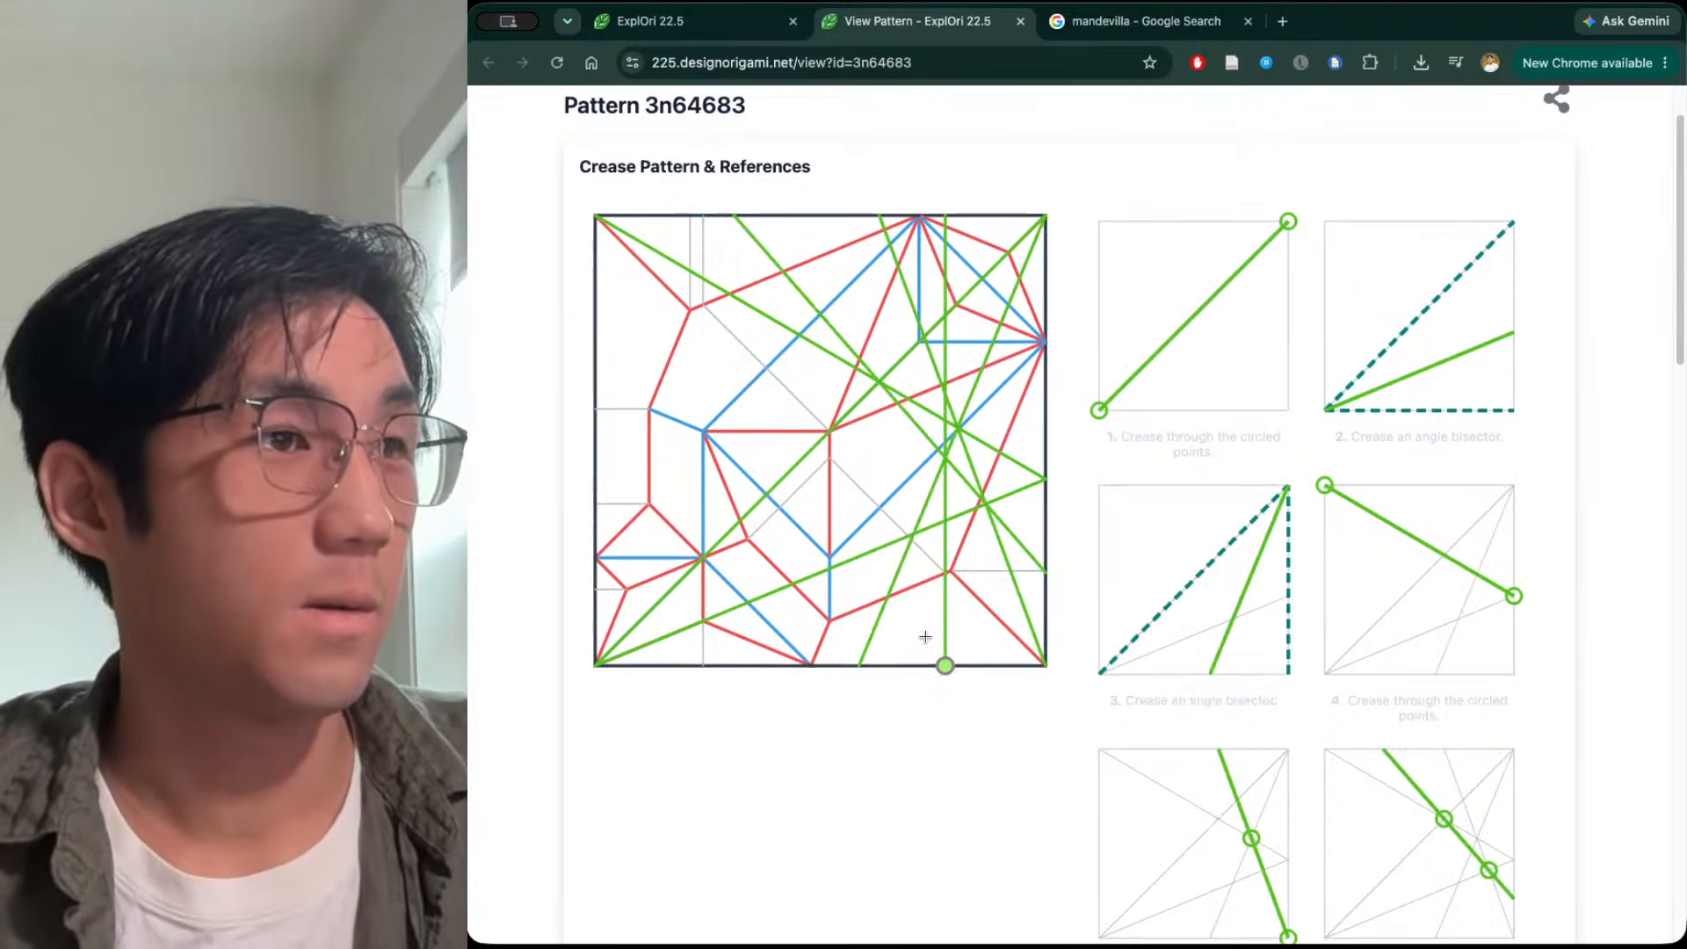
left_click(898, 626)
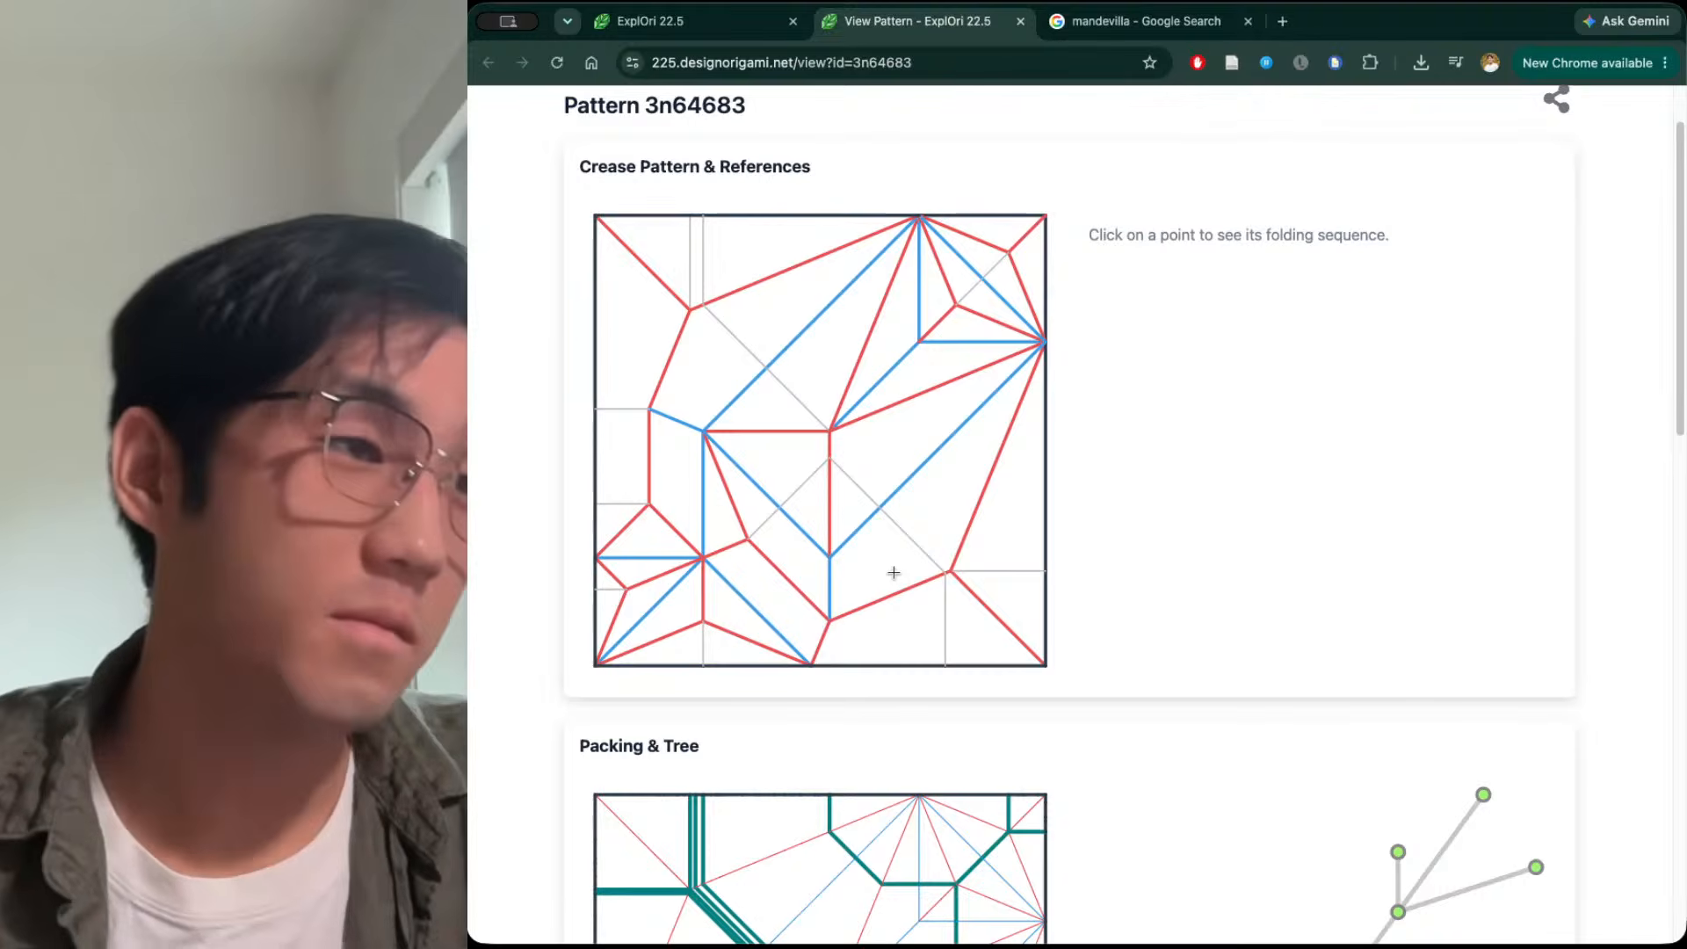
Delete the two side leaves and the middle stem node from the drawn tree, and search for matching patterns again
left_click(673, 25)
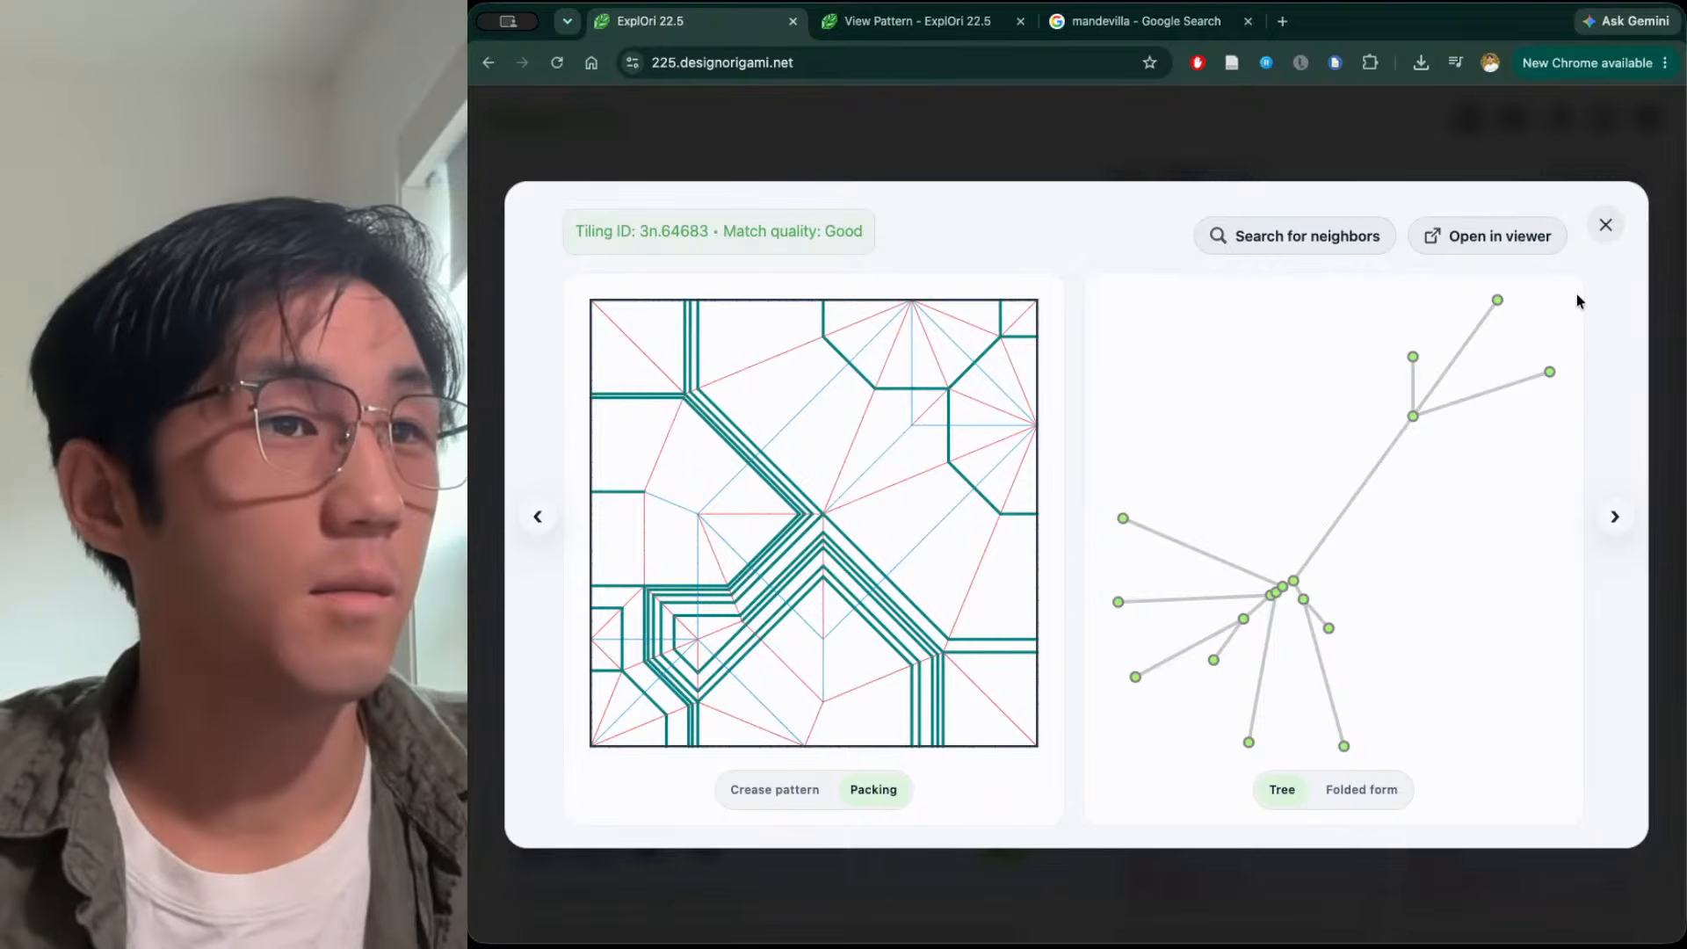
left_click(1605, 225)
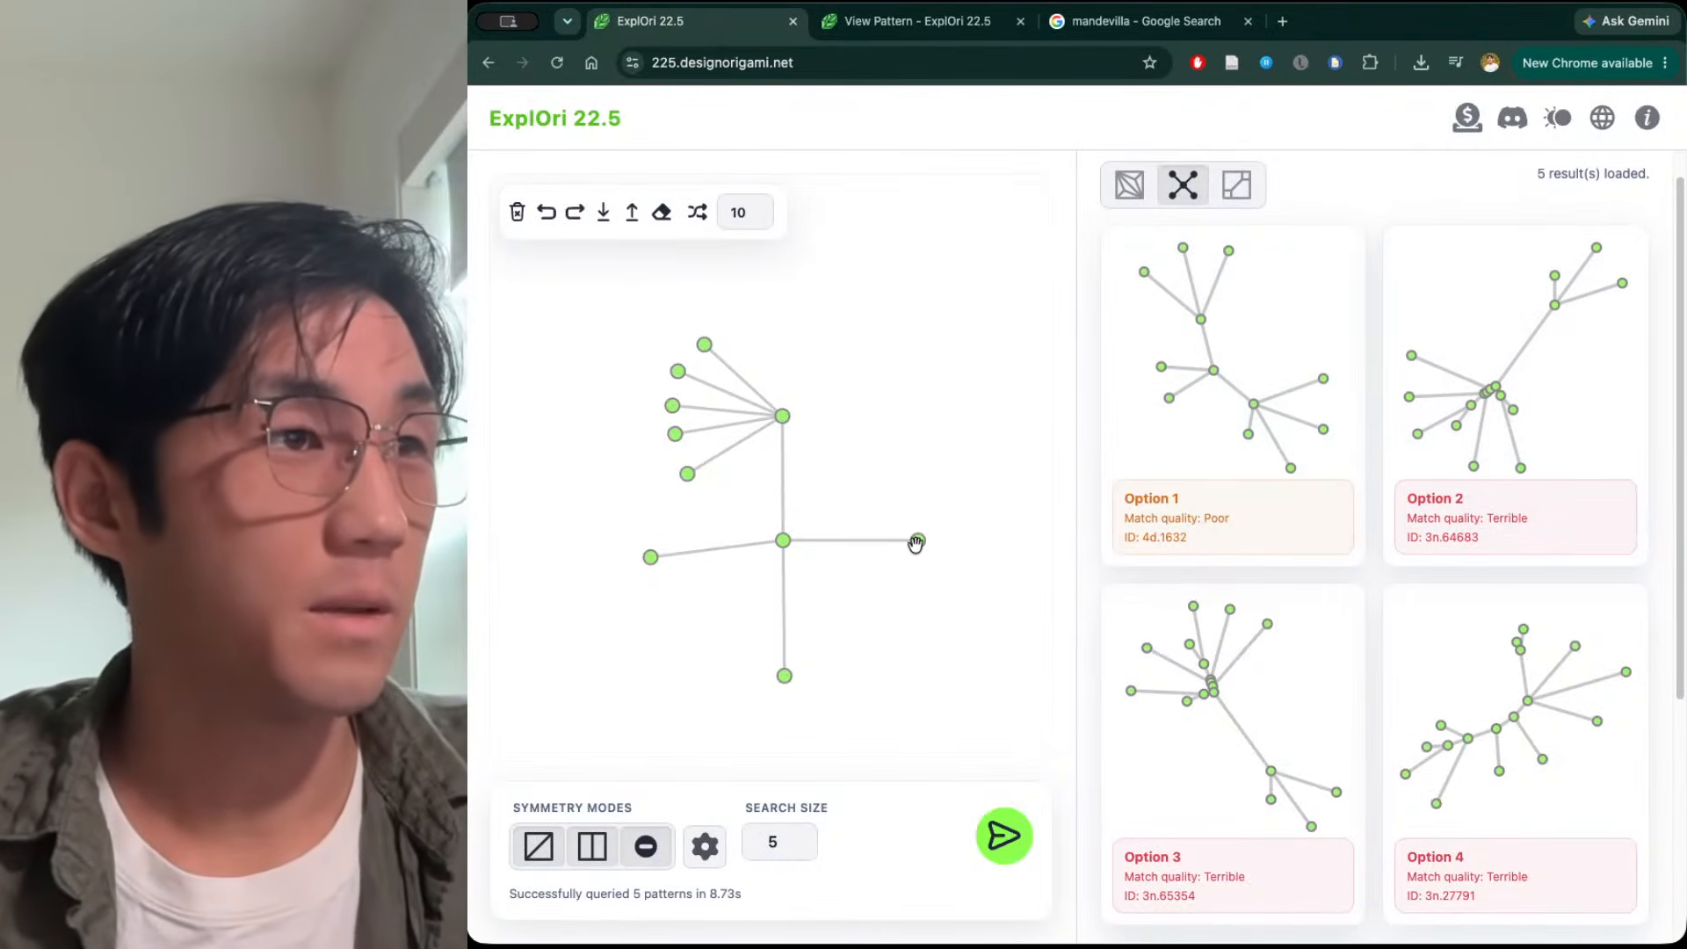
left_click(917, 540)
key("Delete")
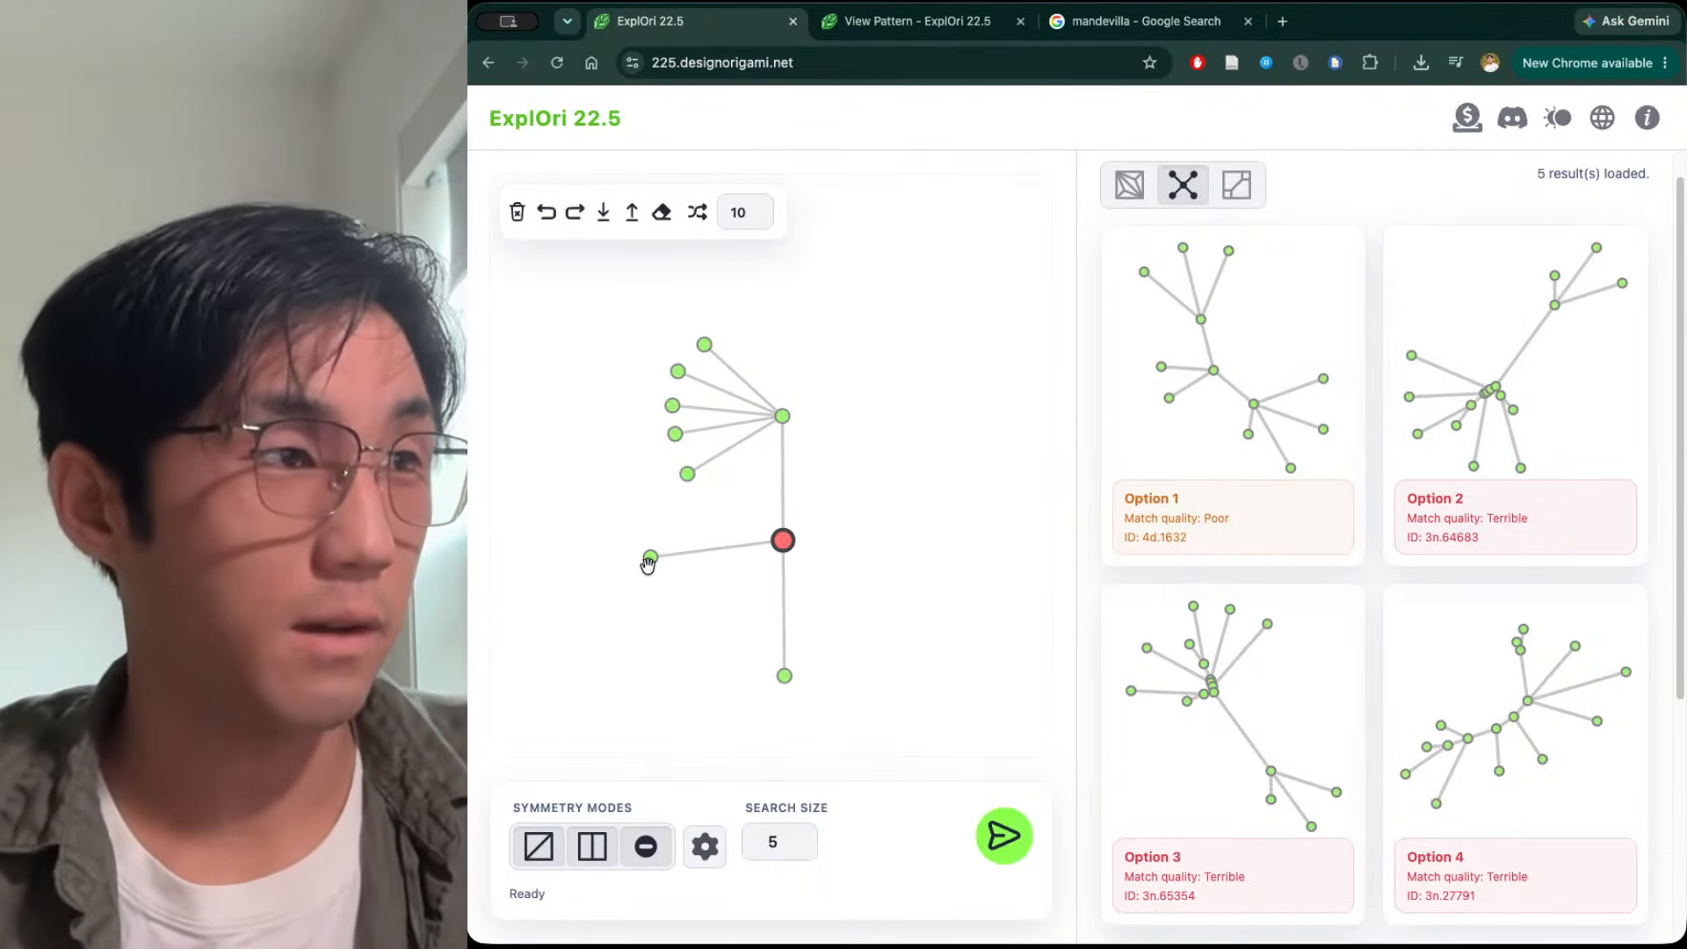
left_click(650, 558)
key("Delete")
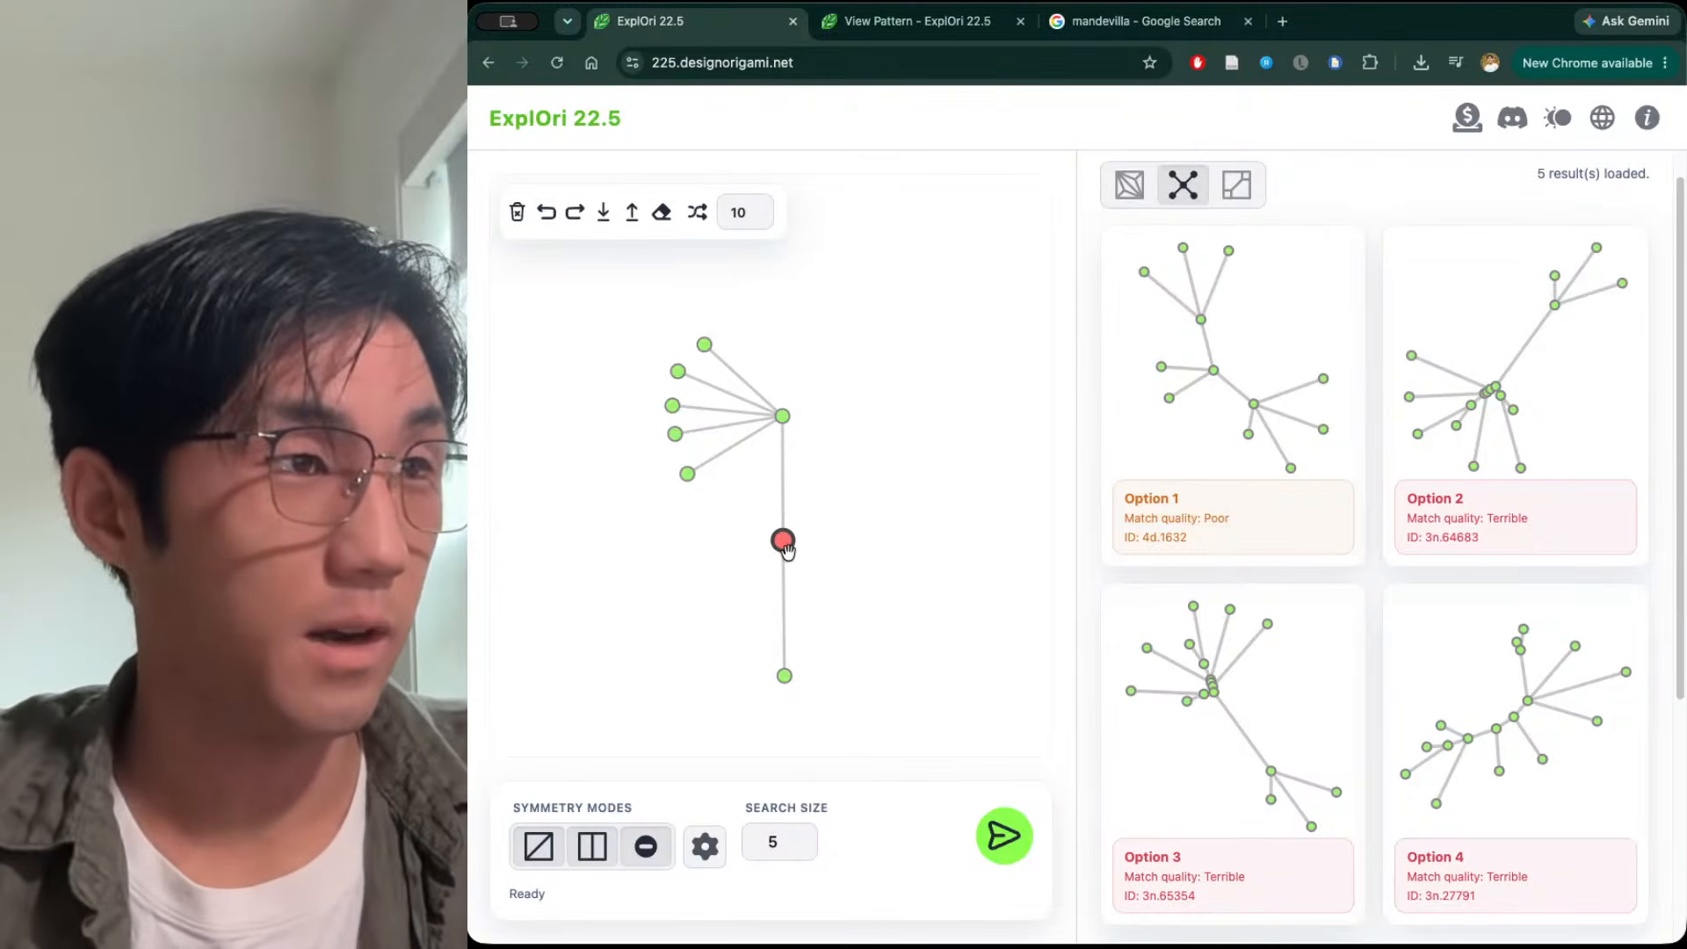
key("Delete")
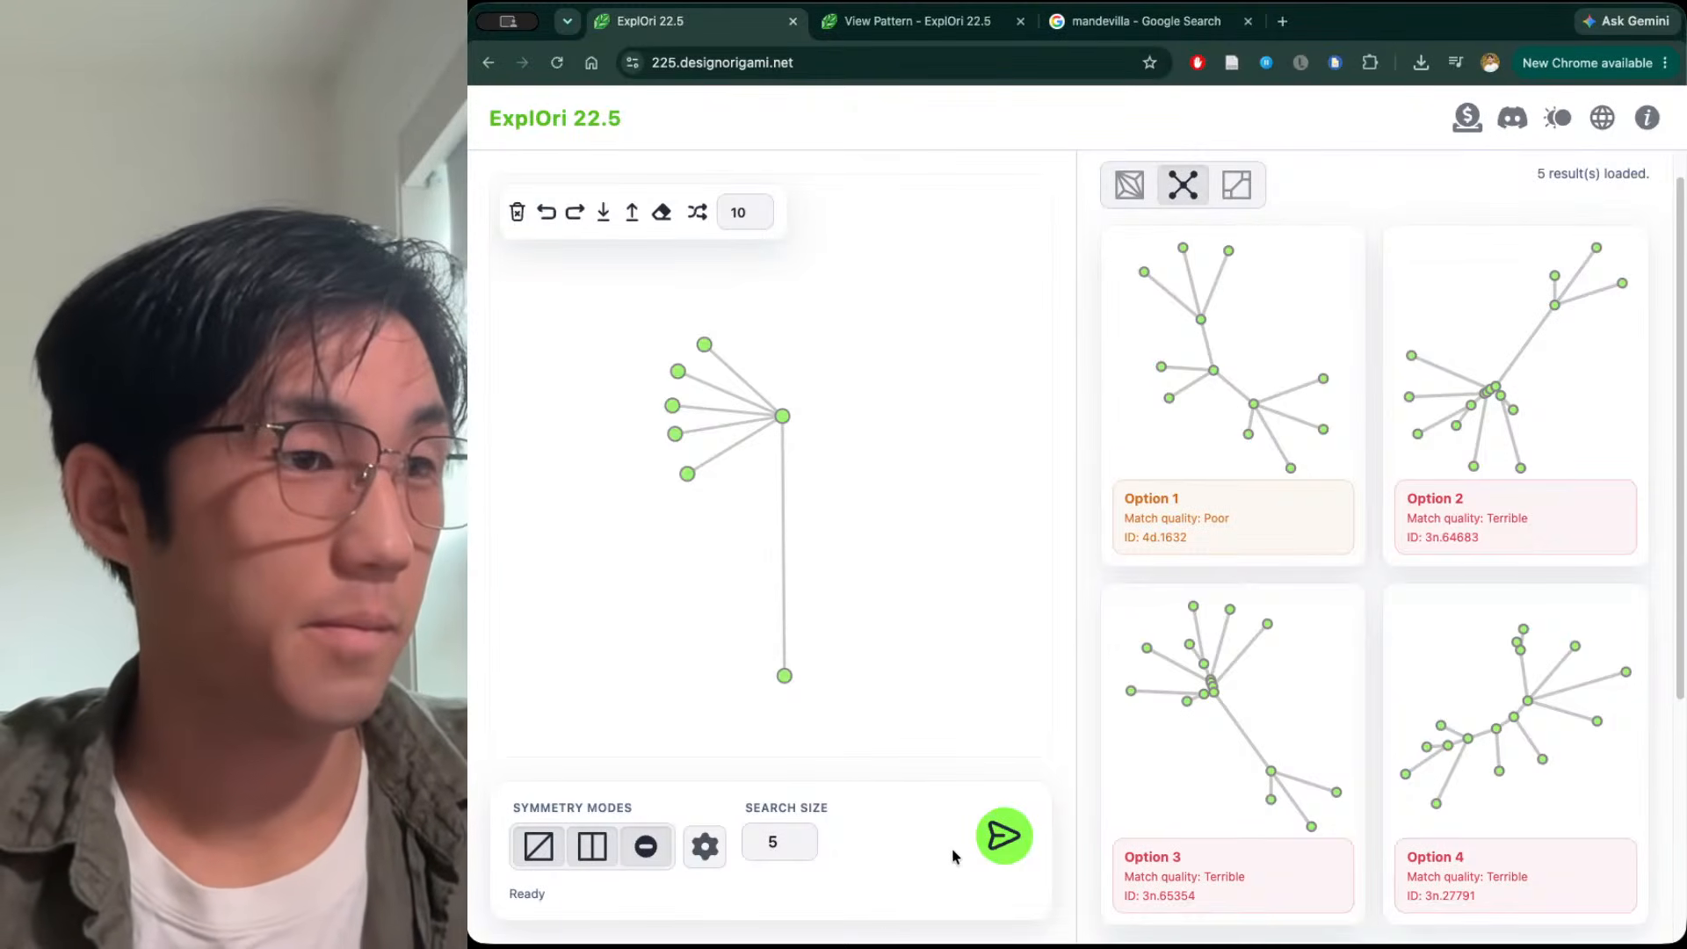
left_click(1002, 837)
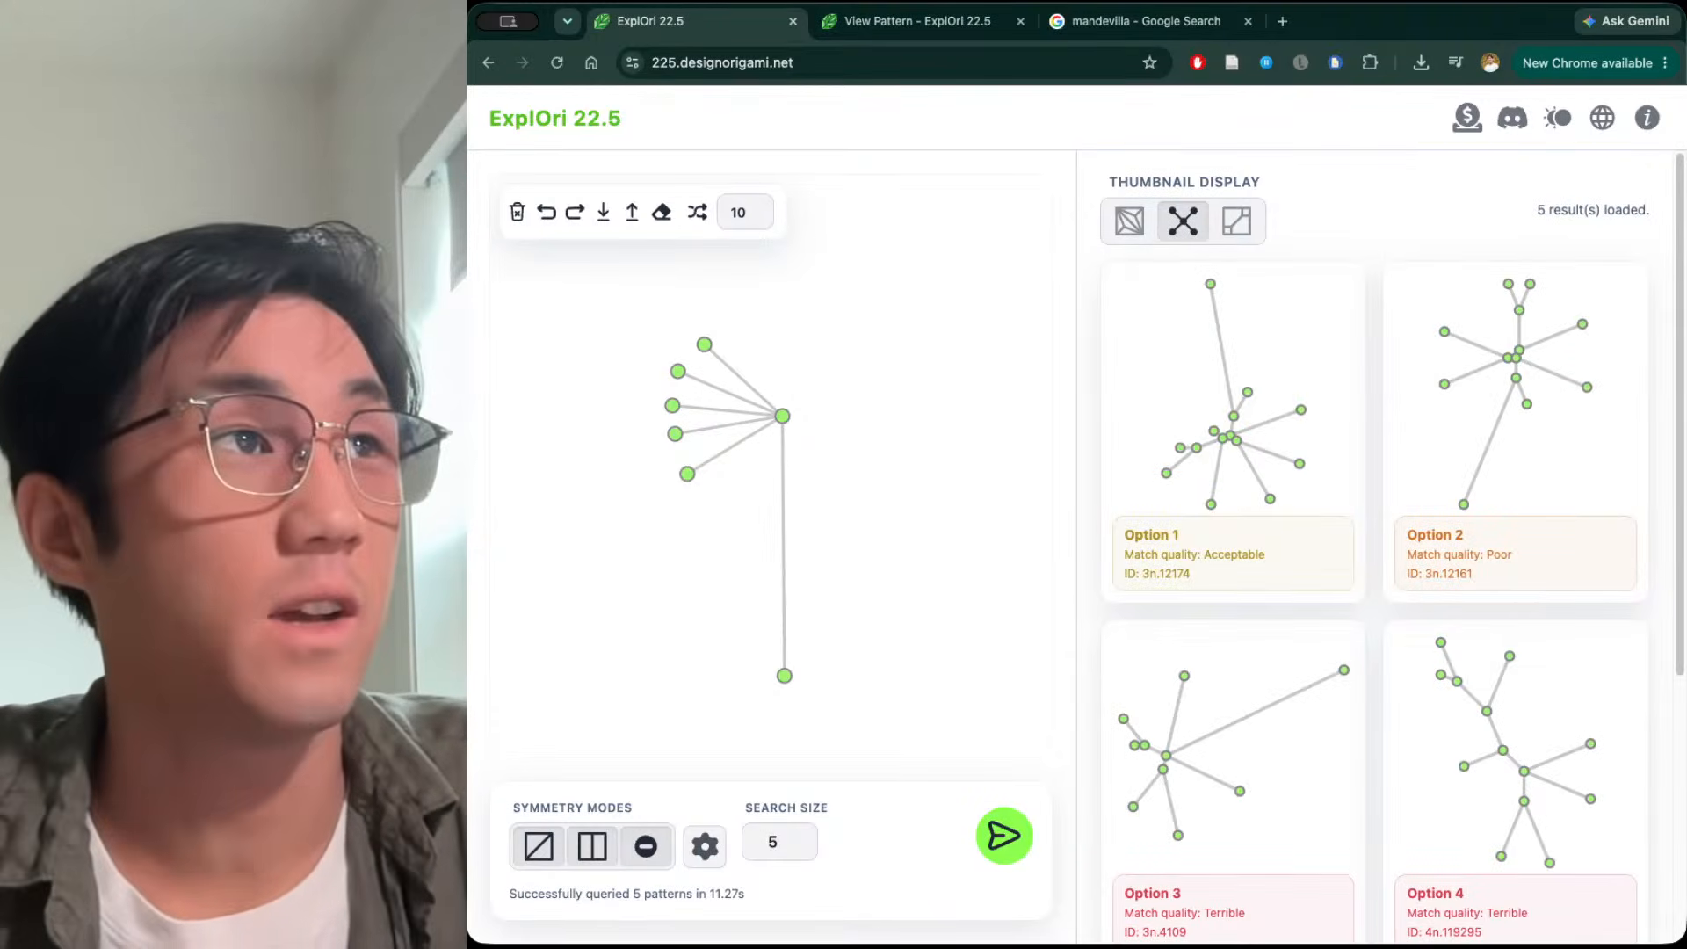
Recheck pattern 3n64683 in the viewer and preview Option 1 (3n.12174) of the new search results
left_click(914, 21)
scroll(1009, 426, "down", 8)
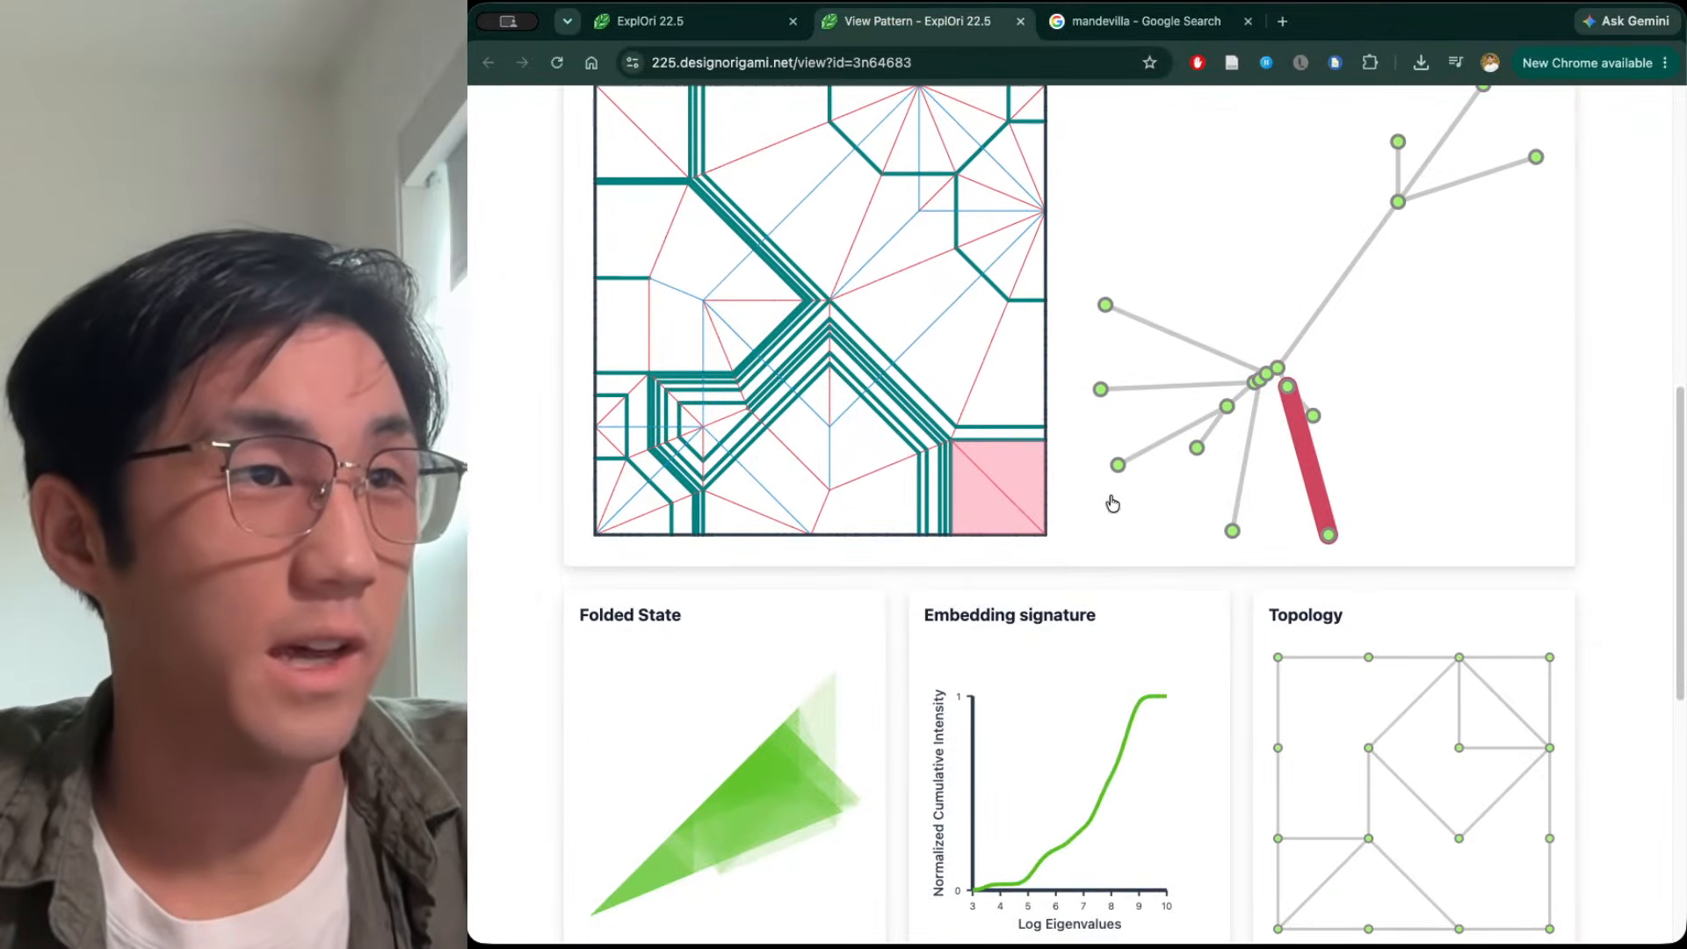
scroll(1113, 502, "up", 8)
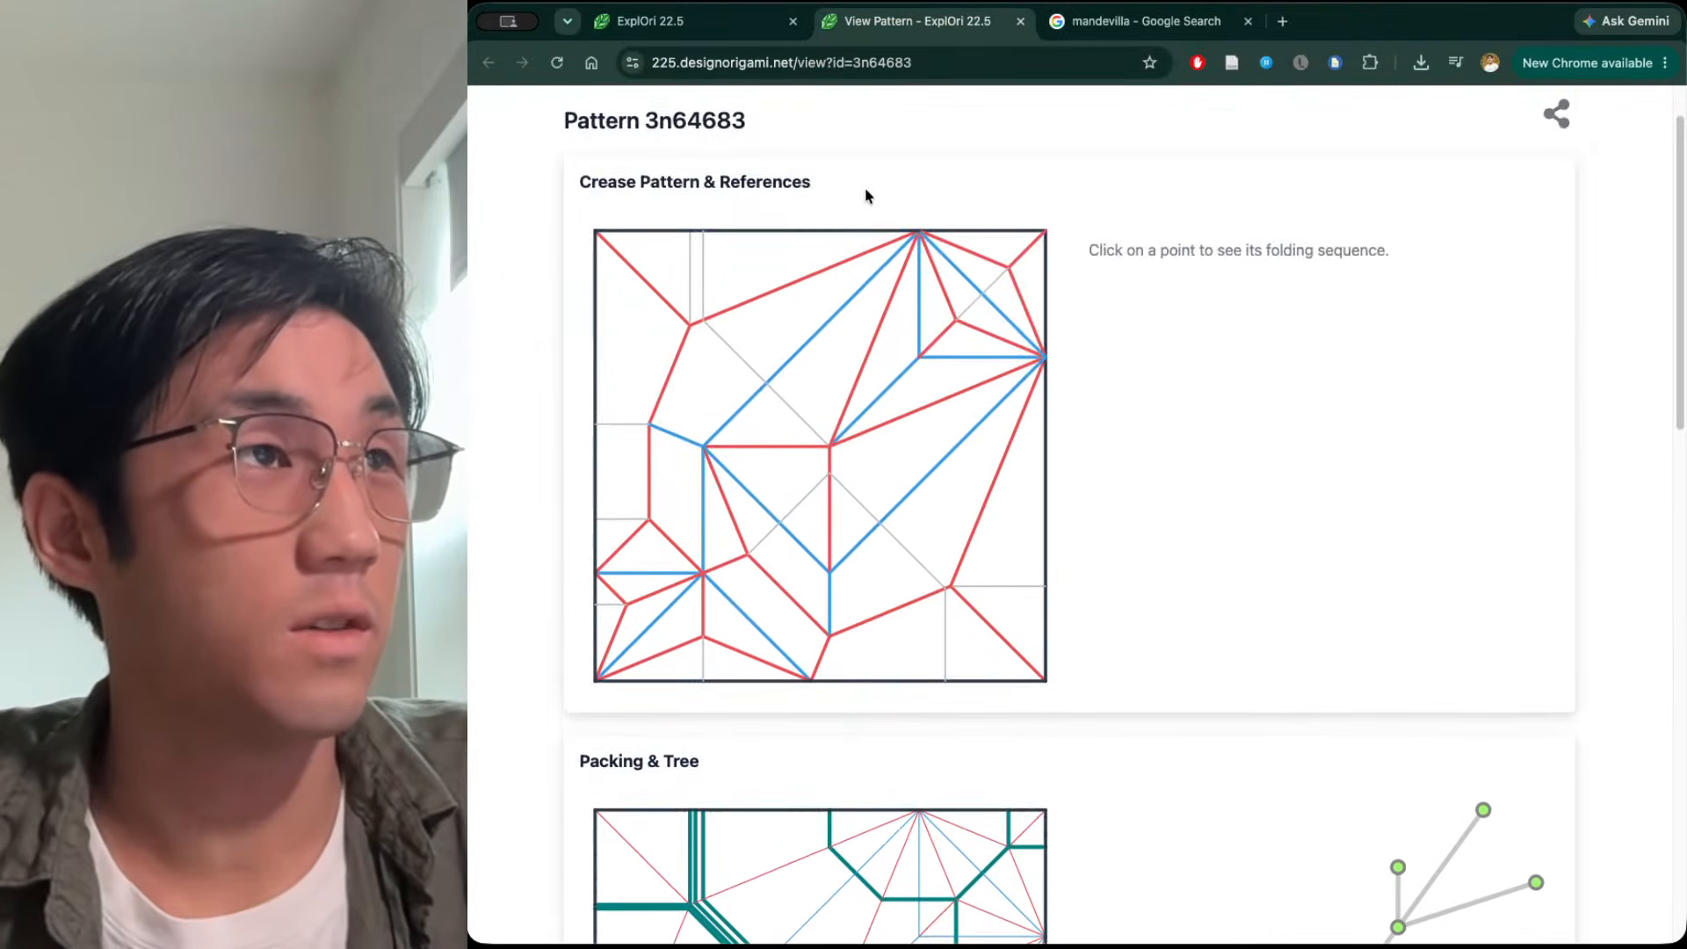
left_click(695, 21)
left_click(1269, 328)
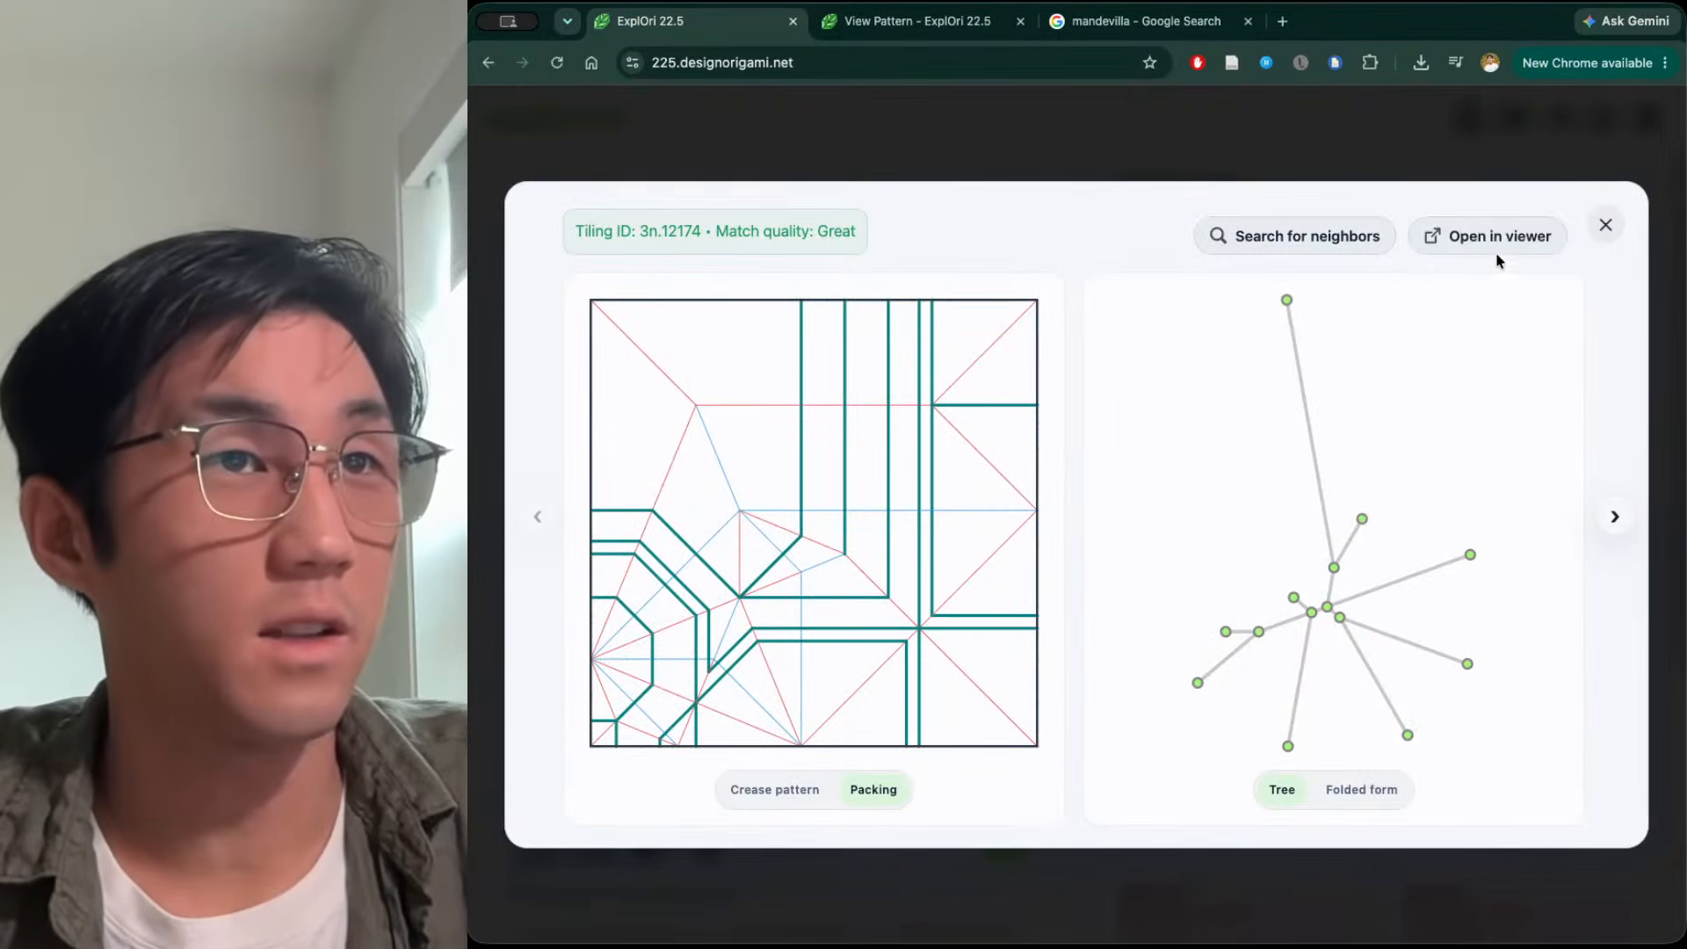
Highlight the long connecting edge and the three upper flaps in pattern 3n64683's tree to examine their regions in the packing
left_click(914, 21)
scroll(1174, 334, "down", 8)
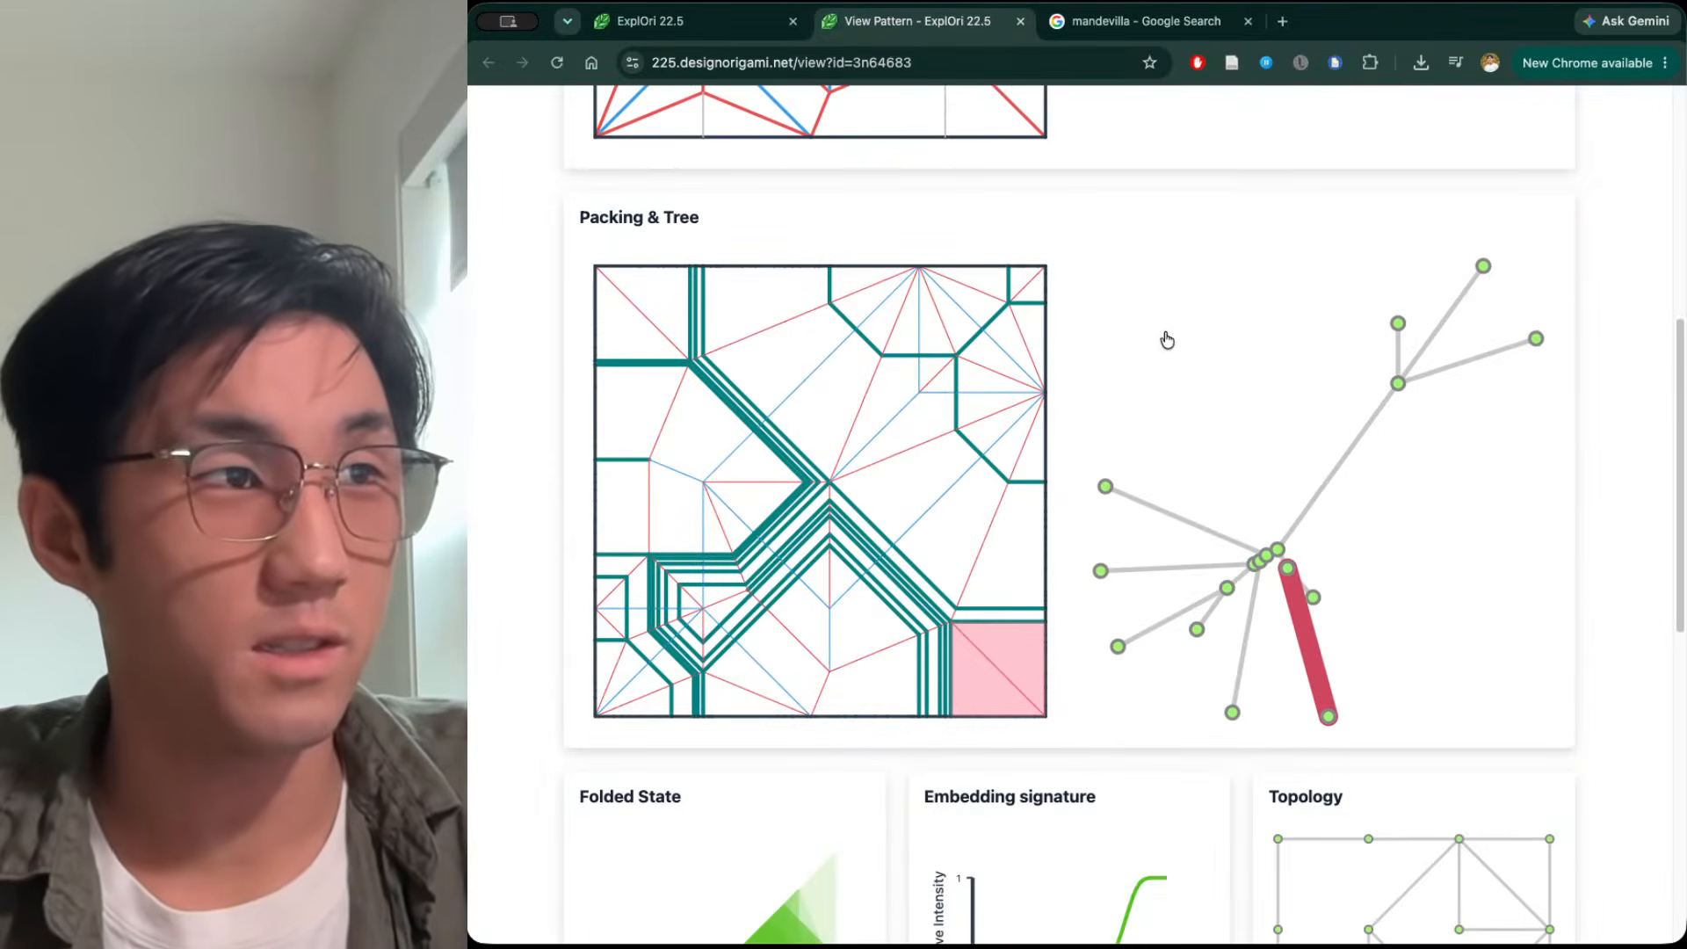
left_click(915, 489)
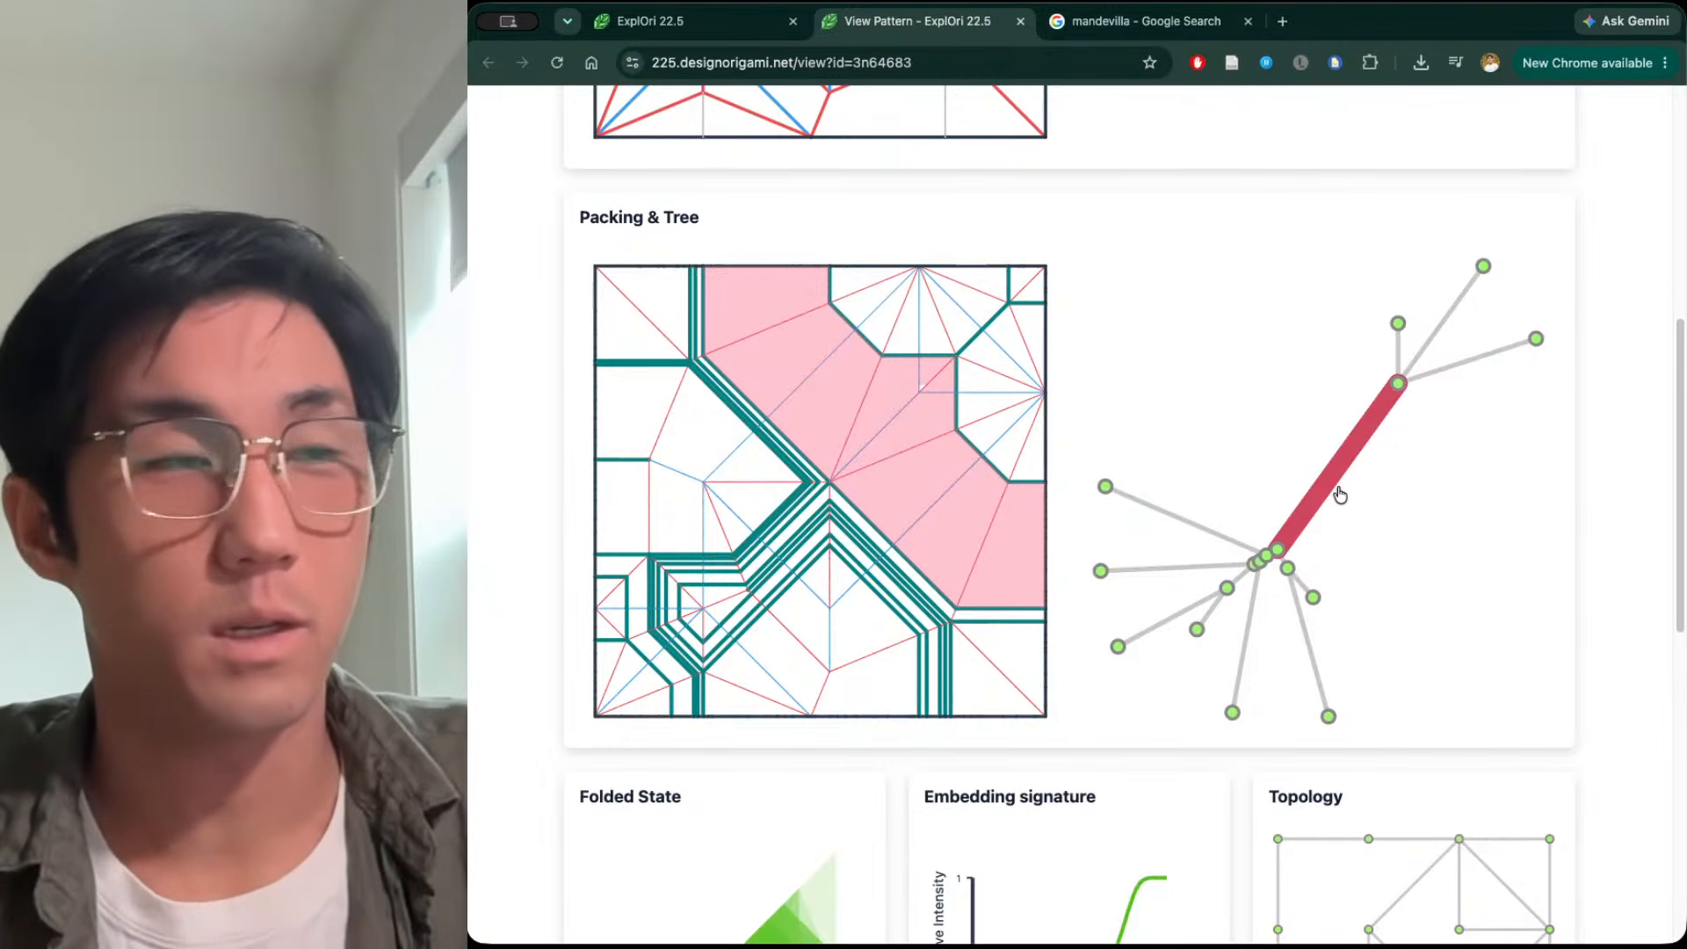
left_click(1411, 348)
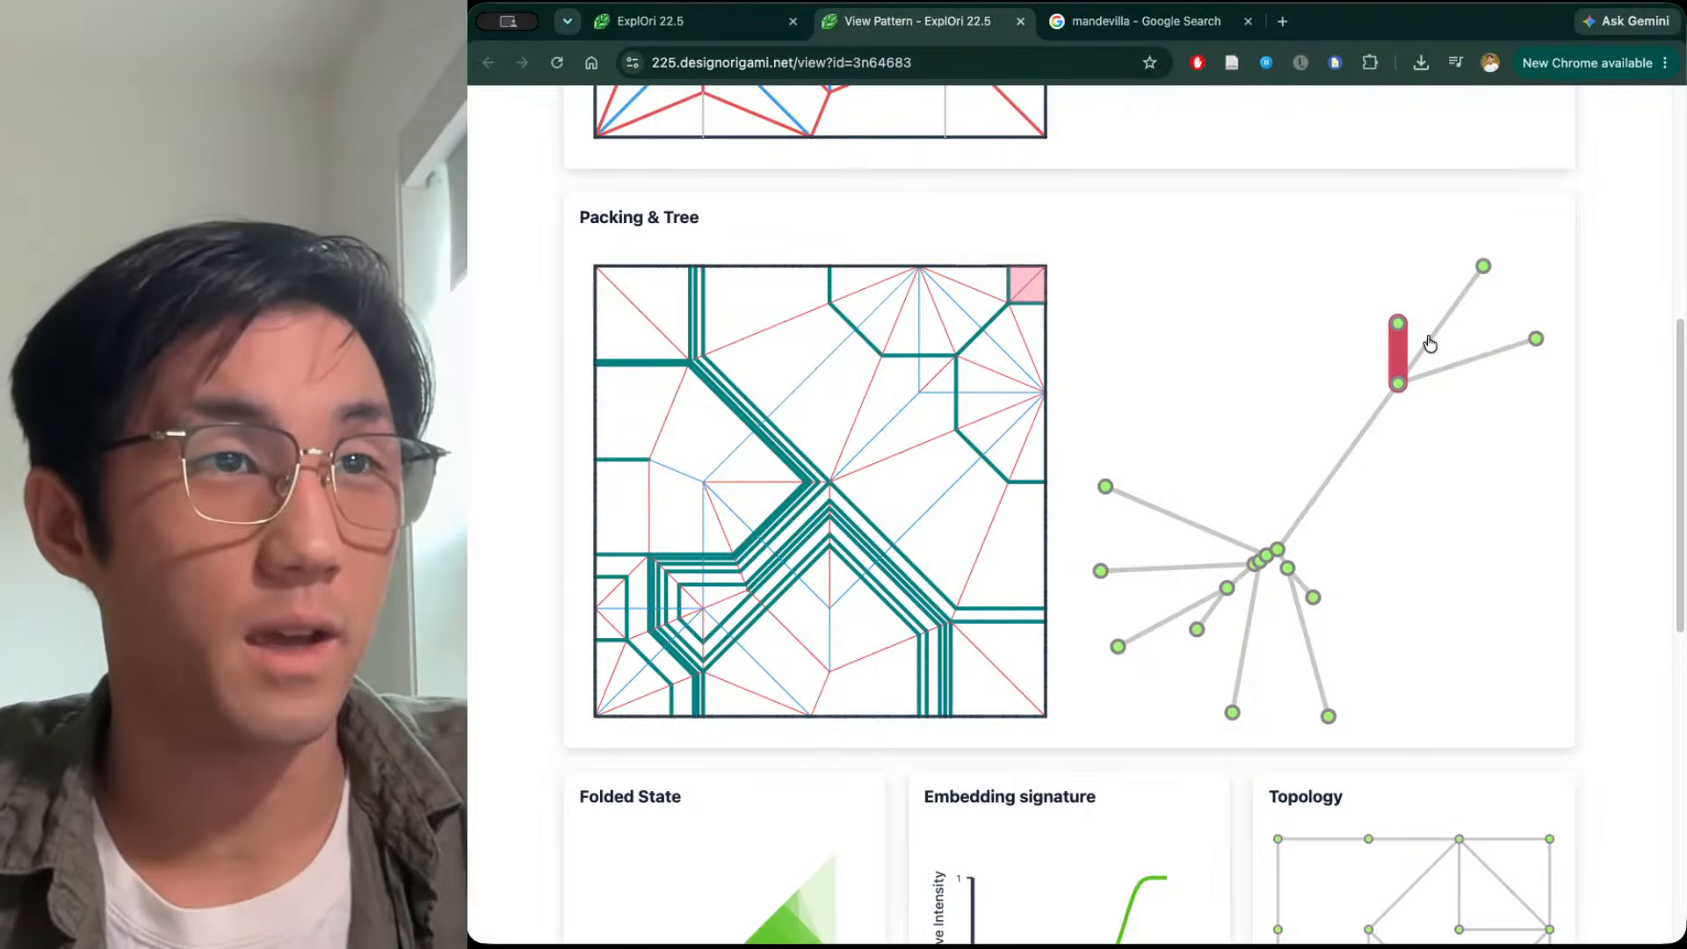
left_click(1431, 343)
left_click(1451, 373)
left_click(1440, 325)
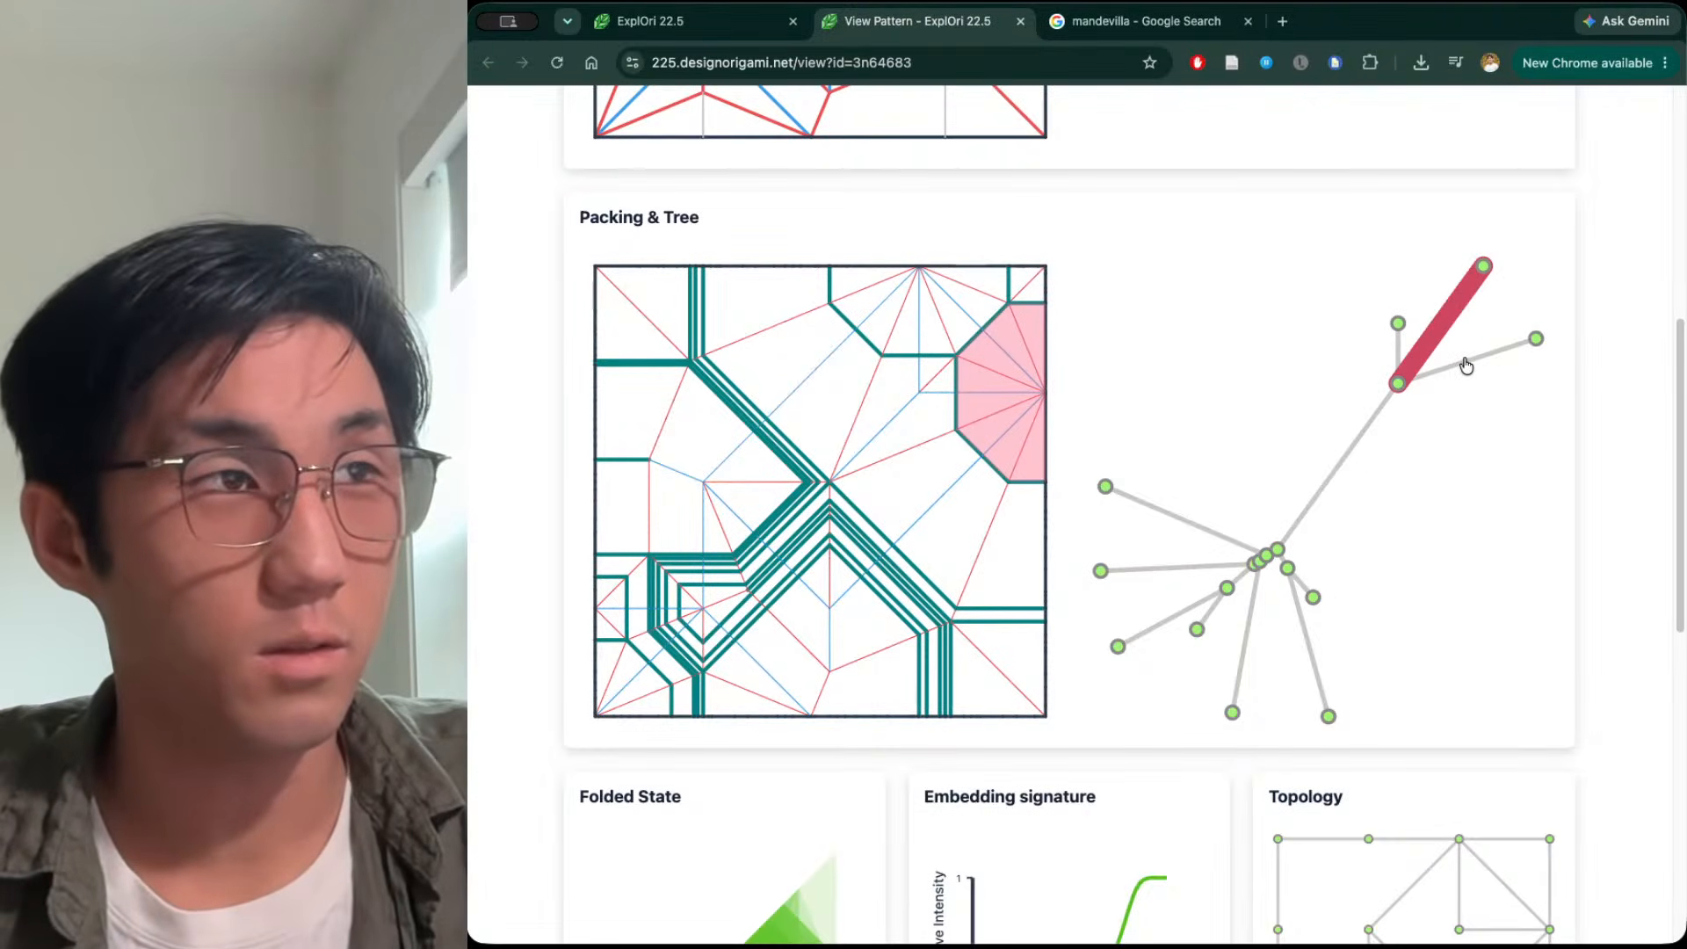
left_click(1466, 366)
left_click(1448, 345)
left_click(1466, 376)
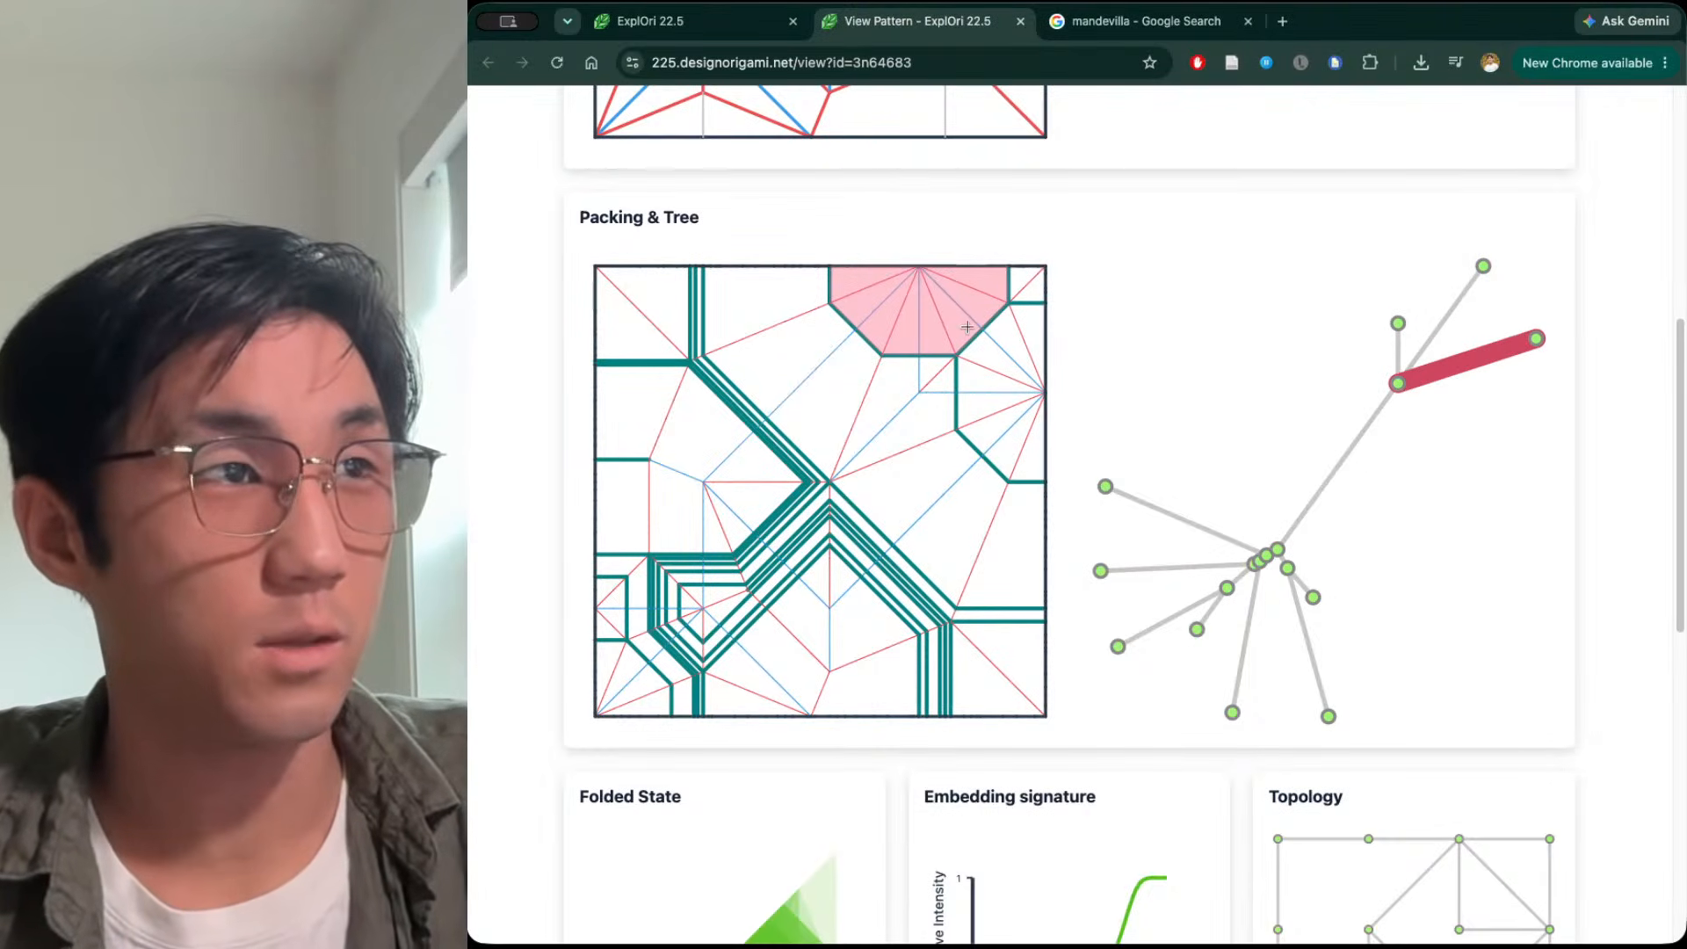
left_click(1397, 352)
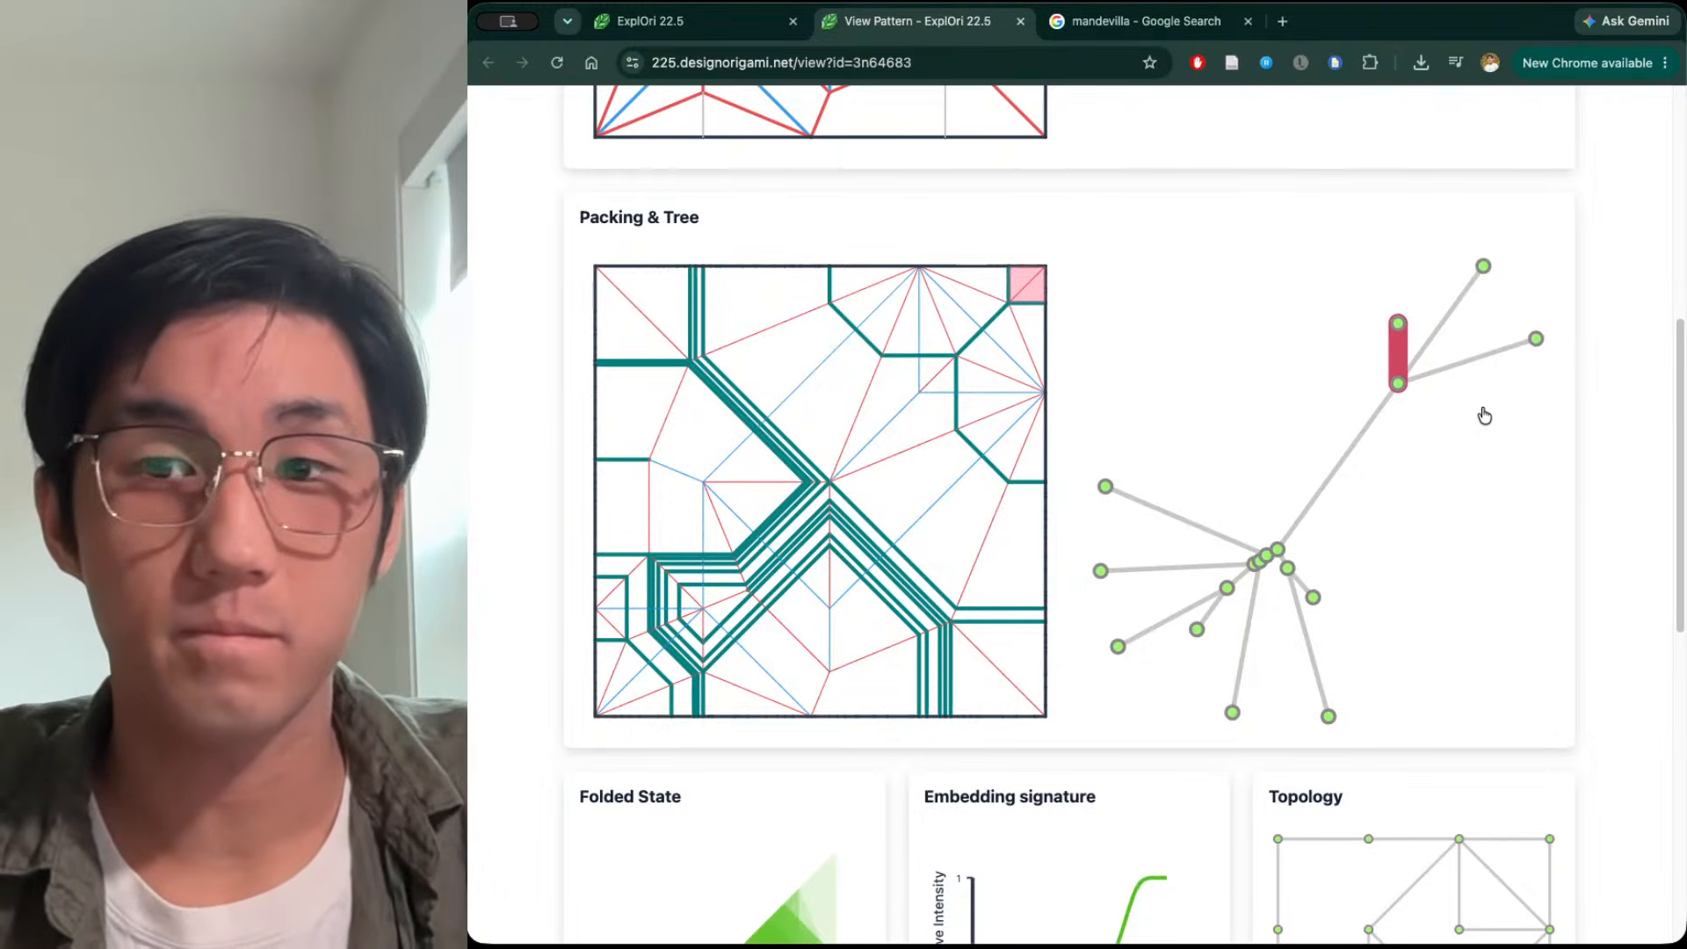
Close the Option 1 preview and open Option 3 (3n.4109) in the full pattern viewer
left_click(683, 31)
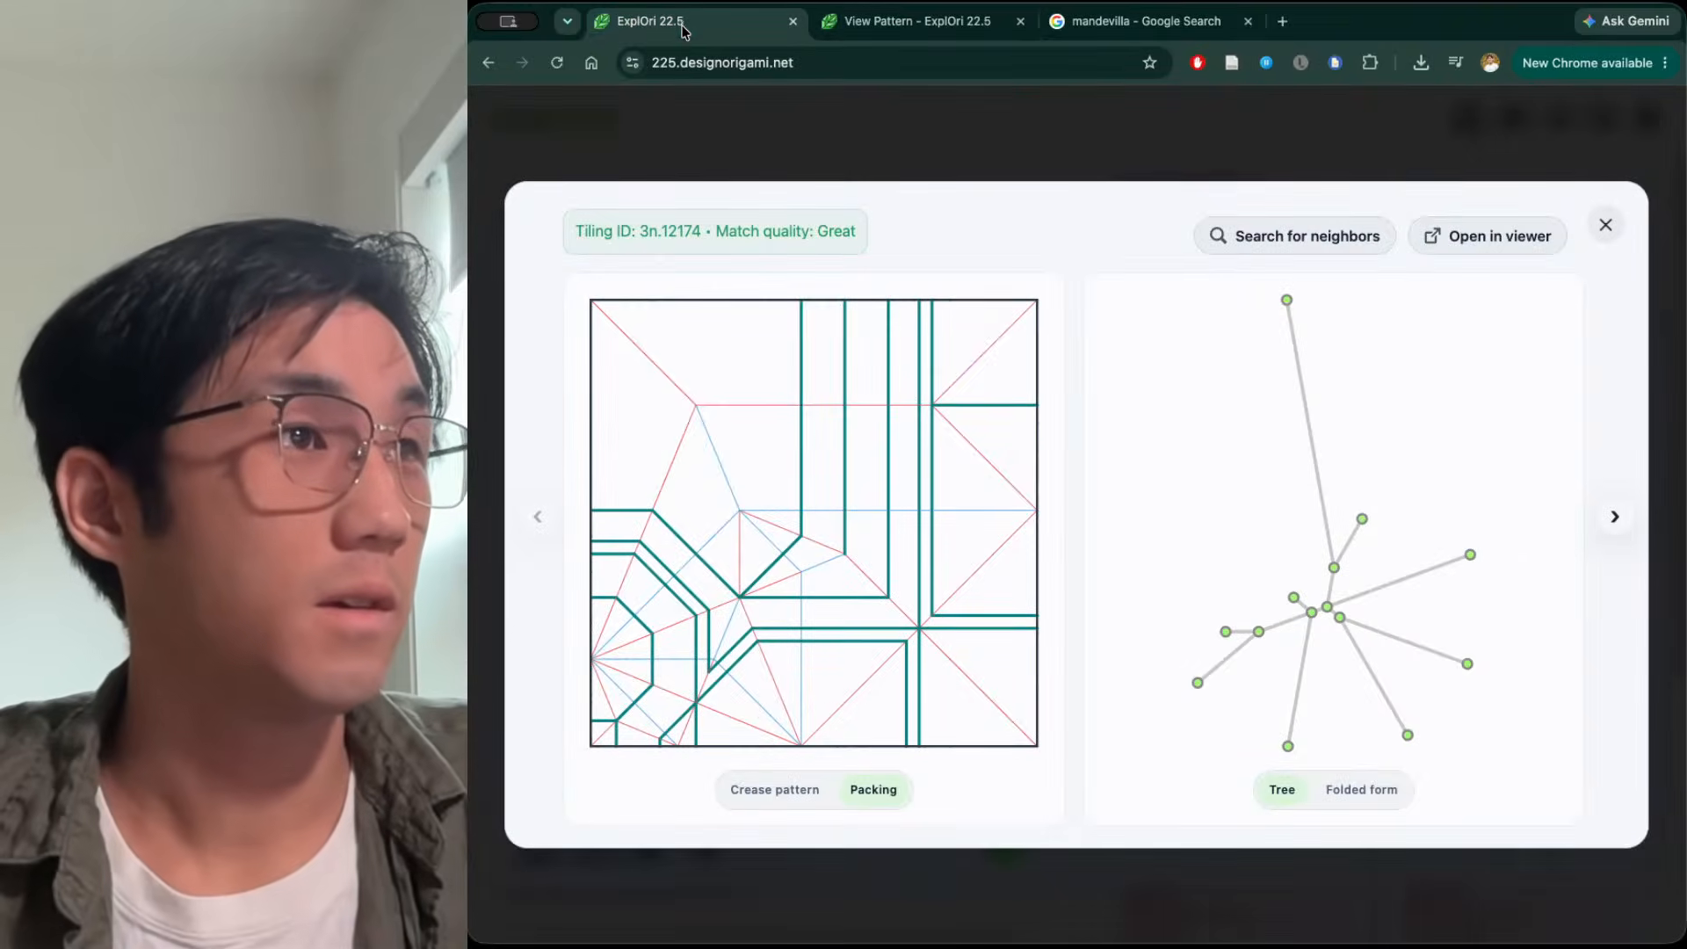
left_click(1604, 226)
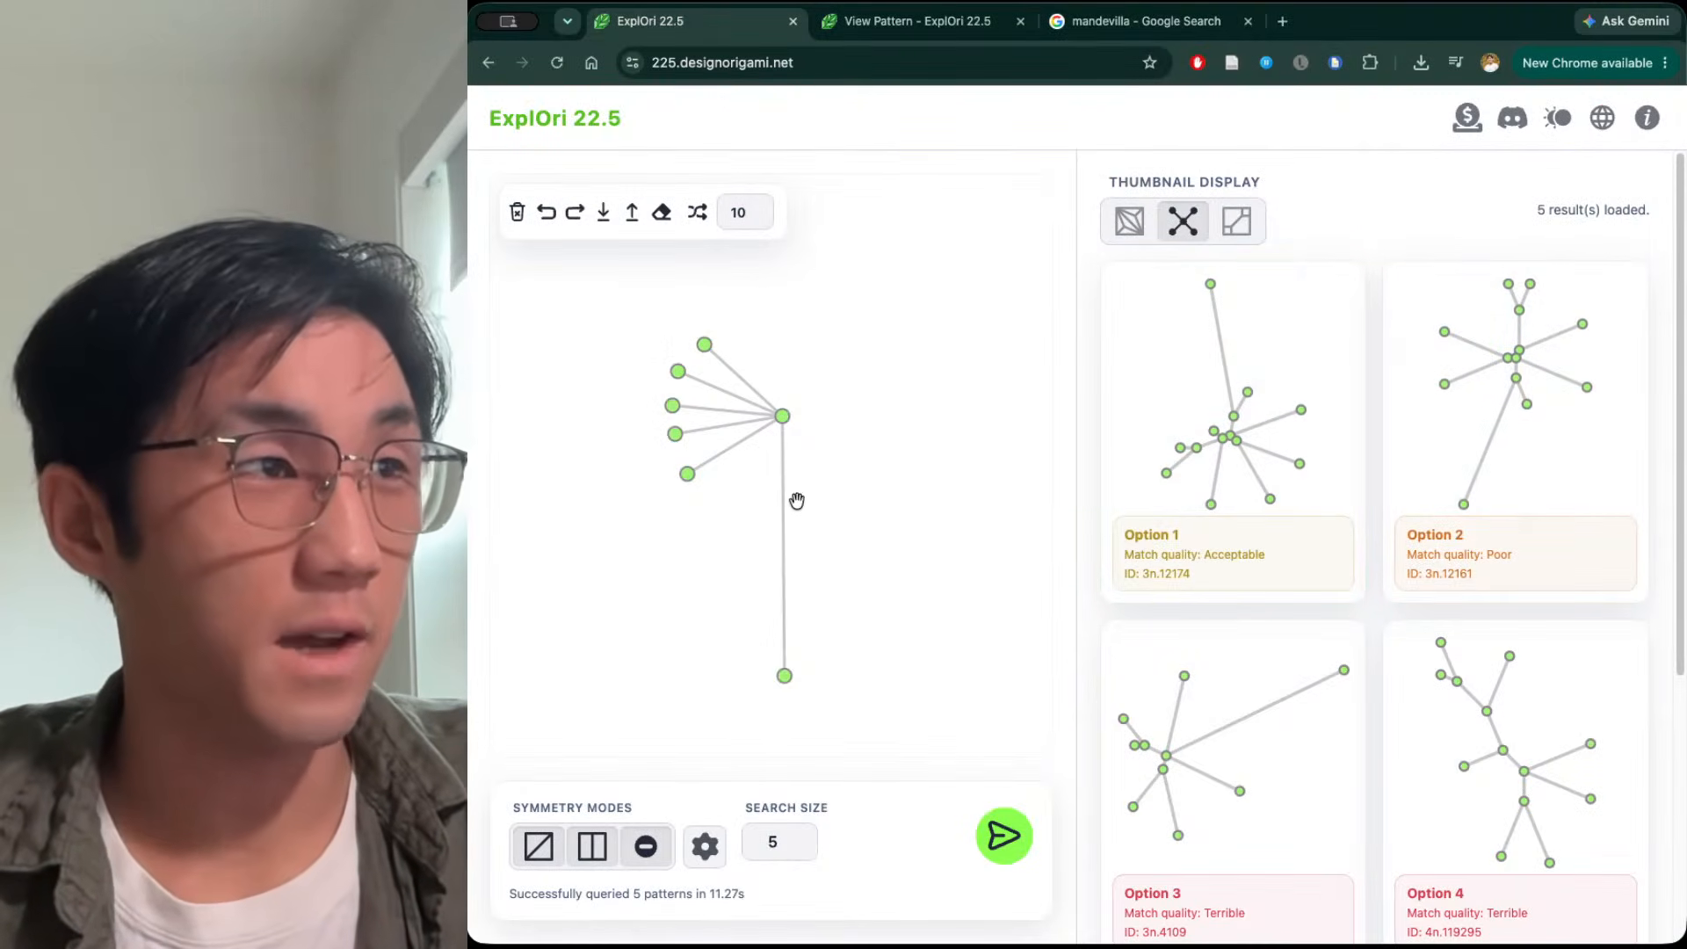
left_click(1208, 705)
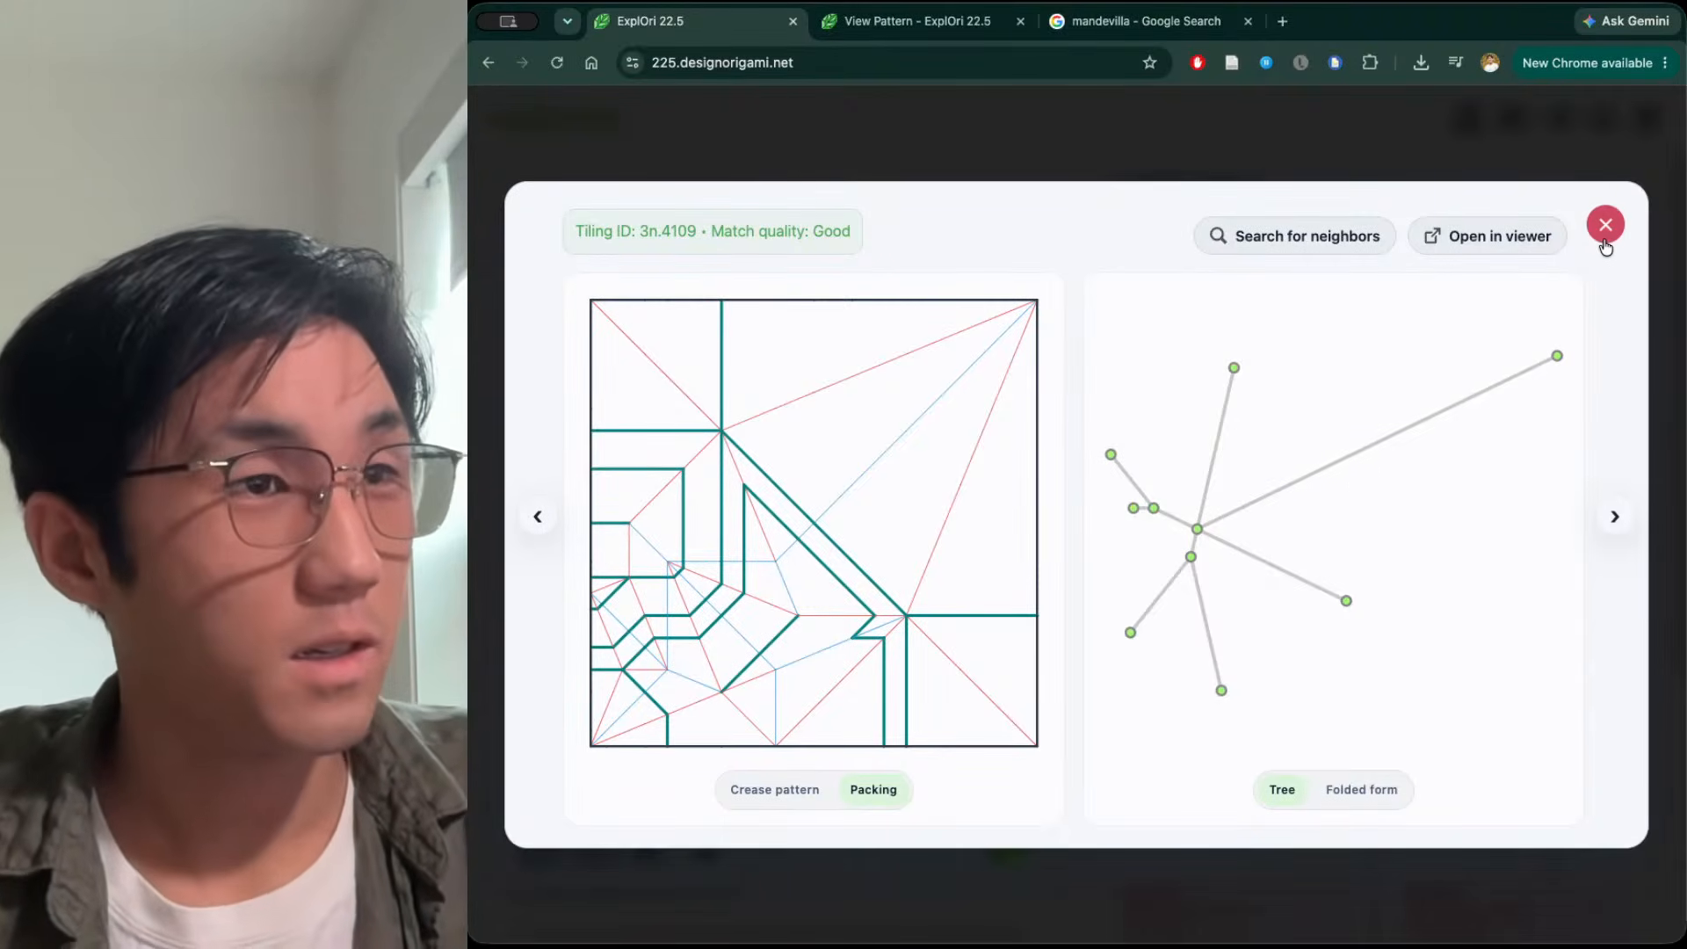
left_click(1468, 246)
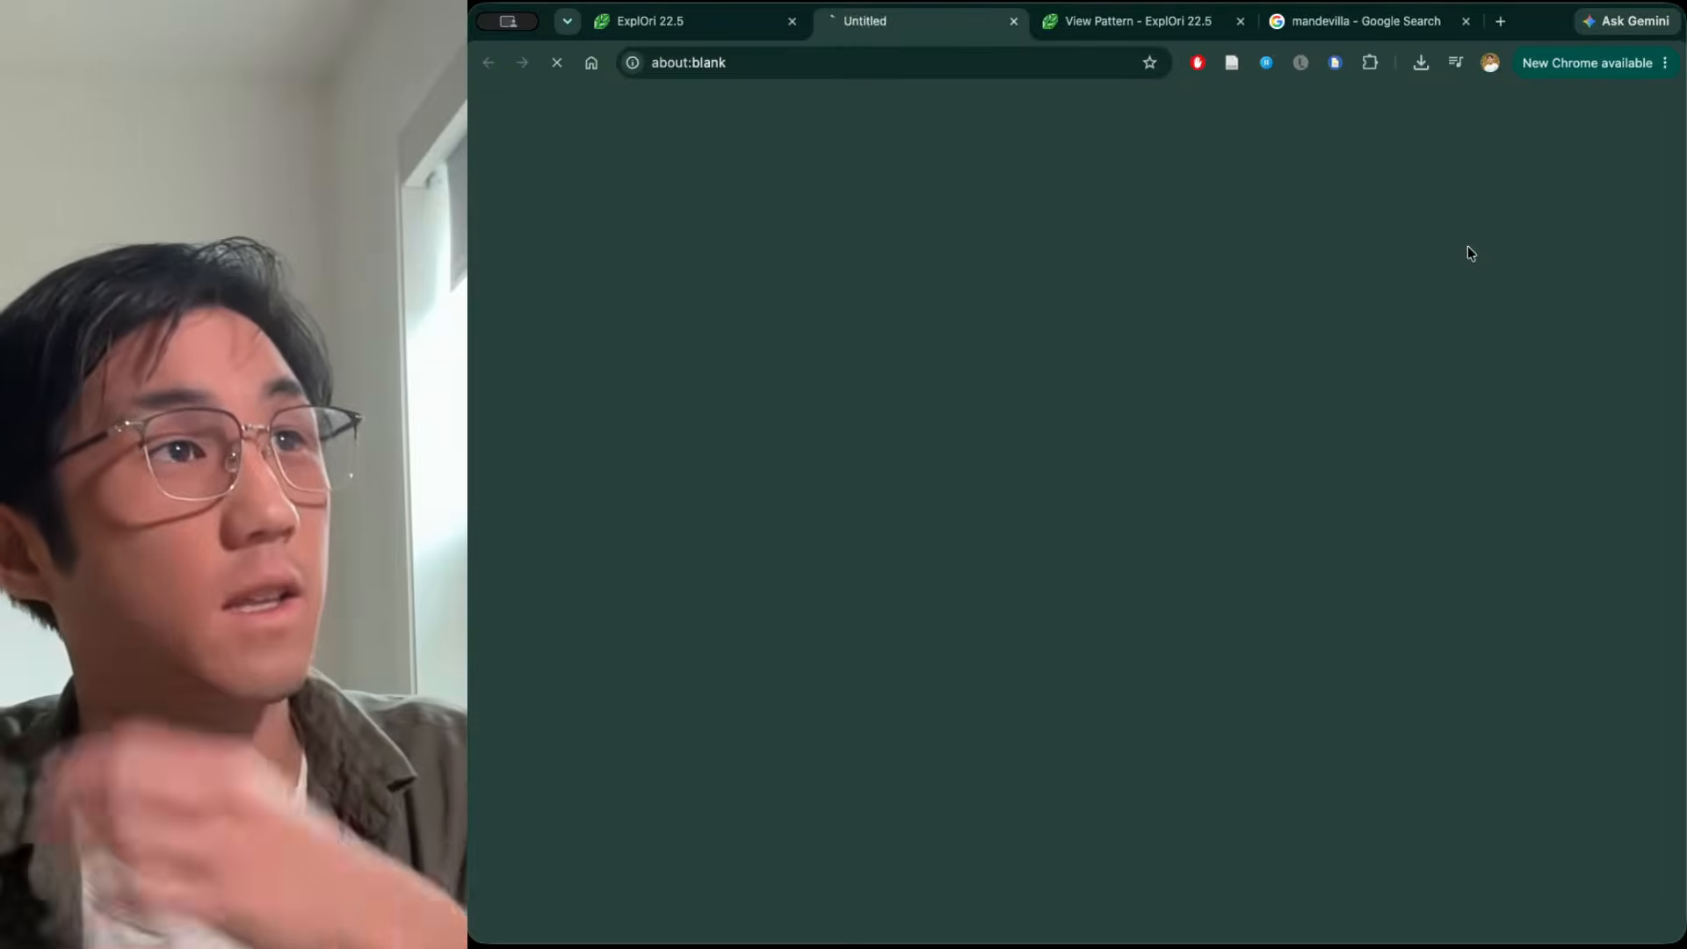
Return to the search results and briefly preview Option 5 (4n.183277)
left_click(654, 24)
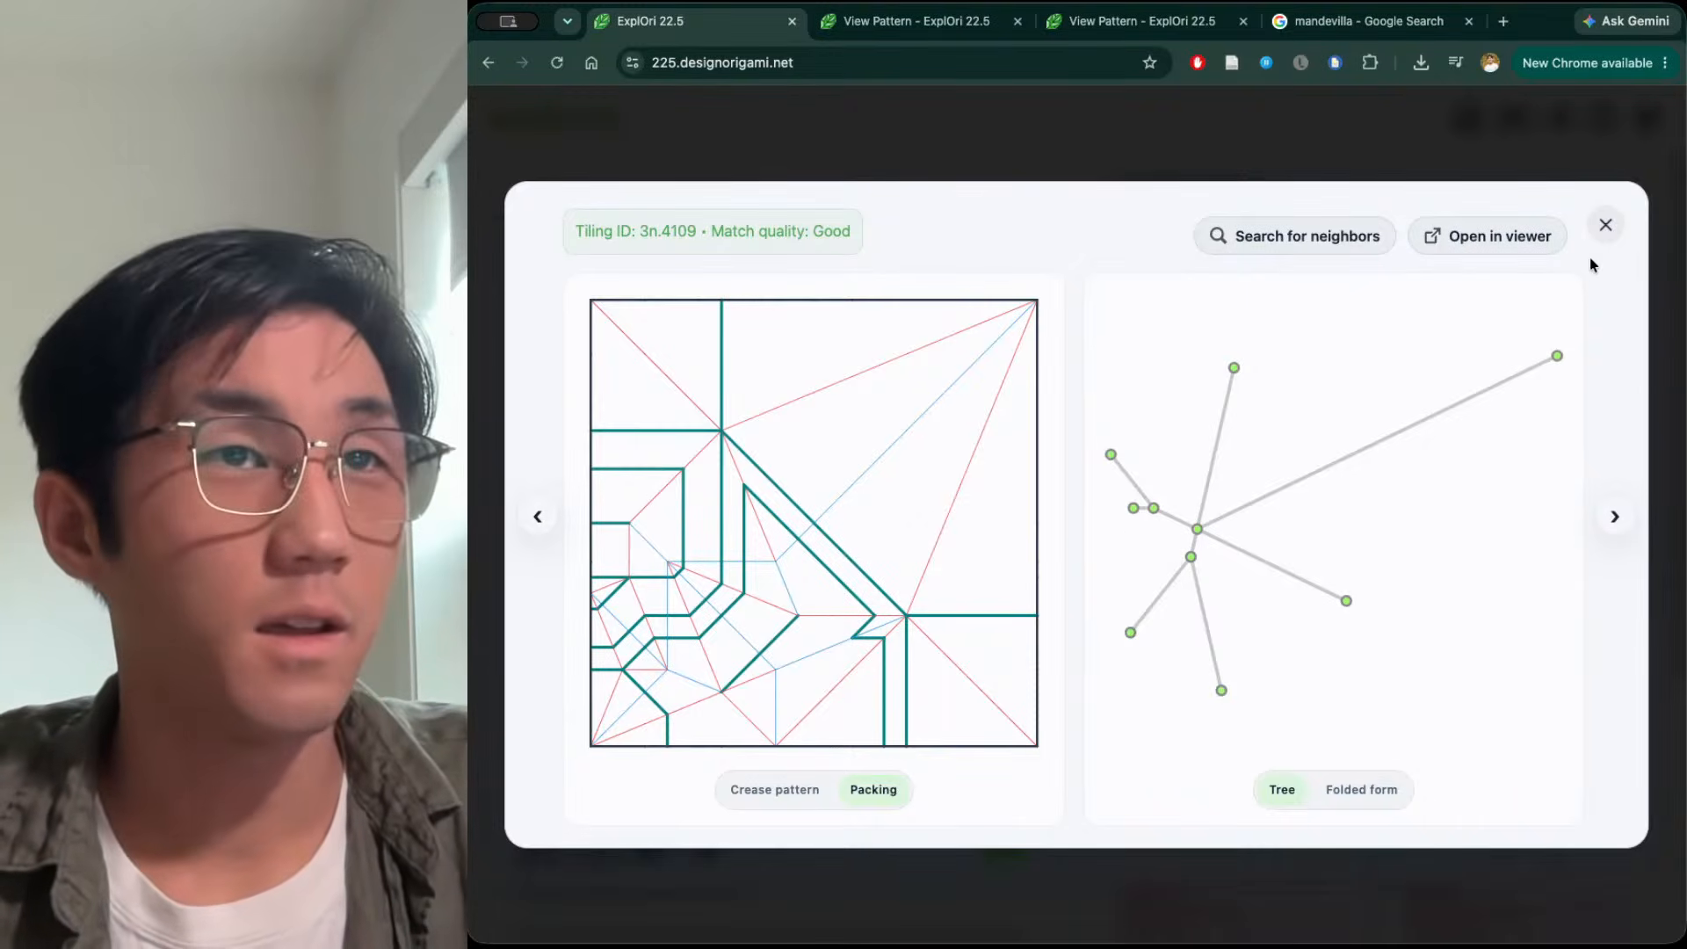
left_click(1606, 230)
scroll(1428, 451, "down", 5)
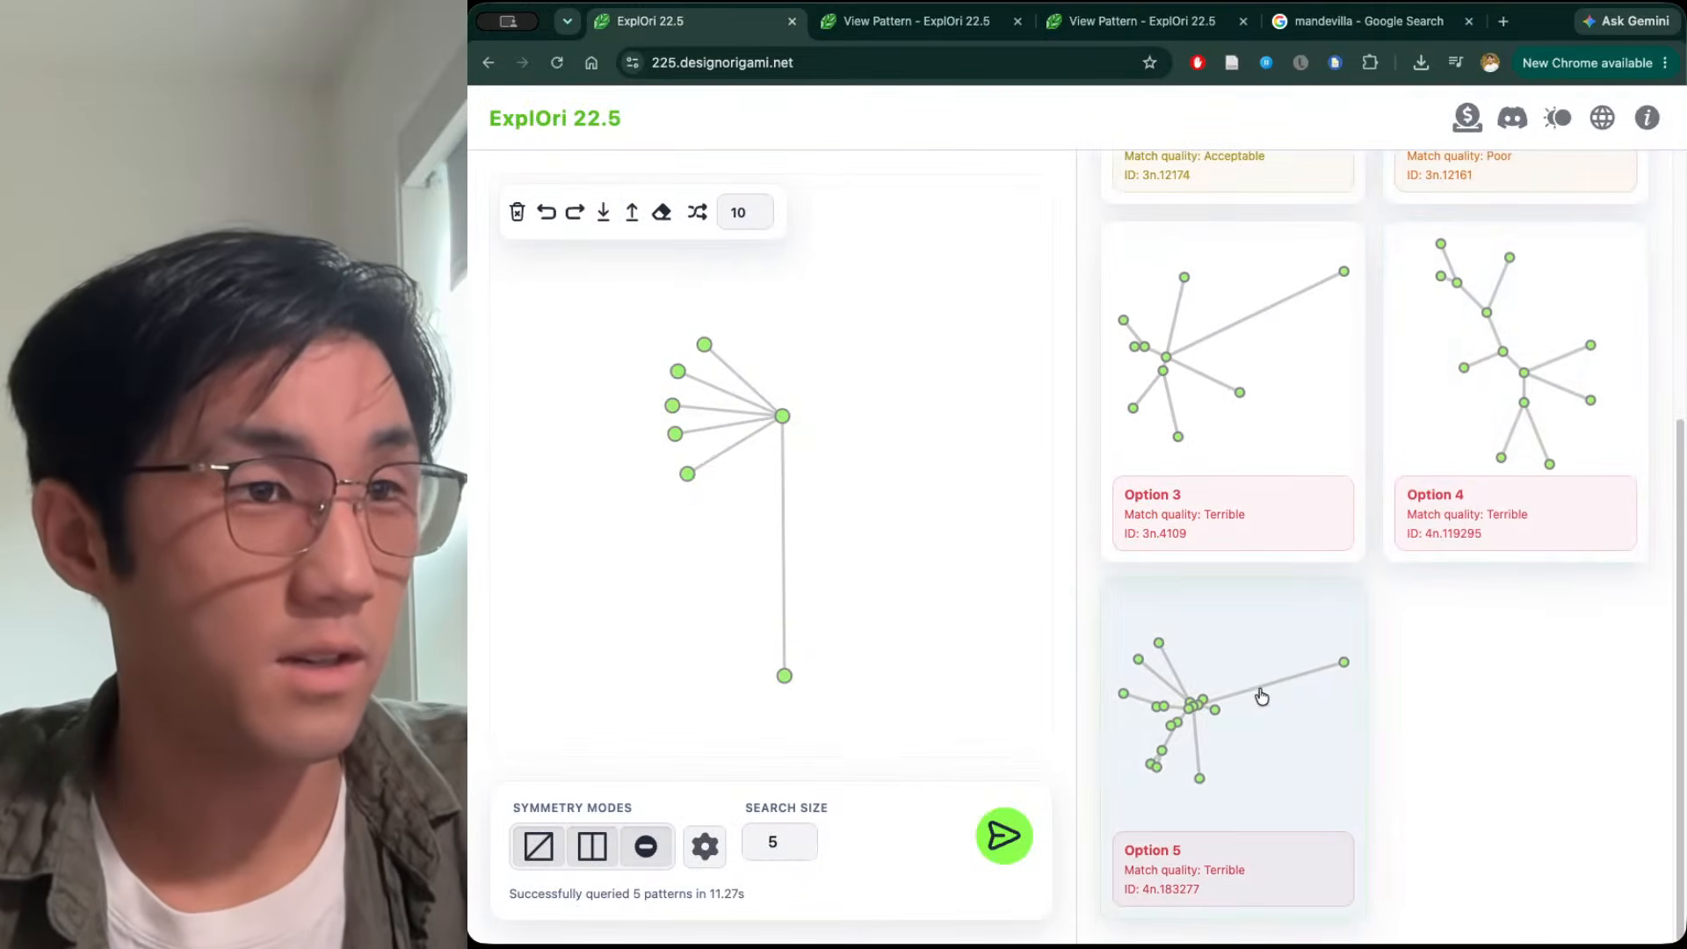
left_click(1261, 696)
left_click(1605, 229)
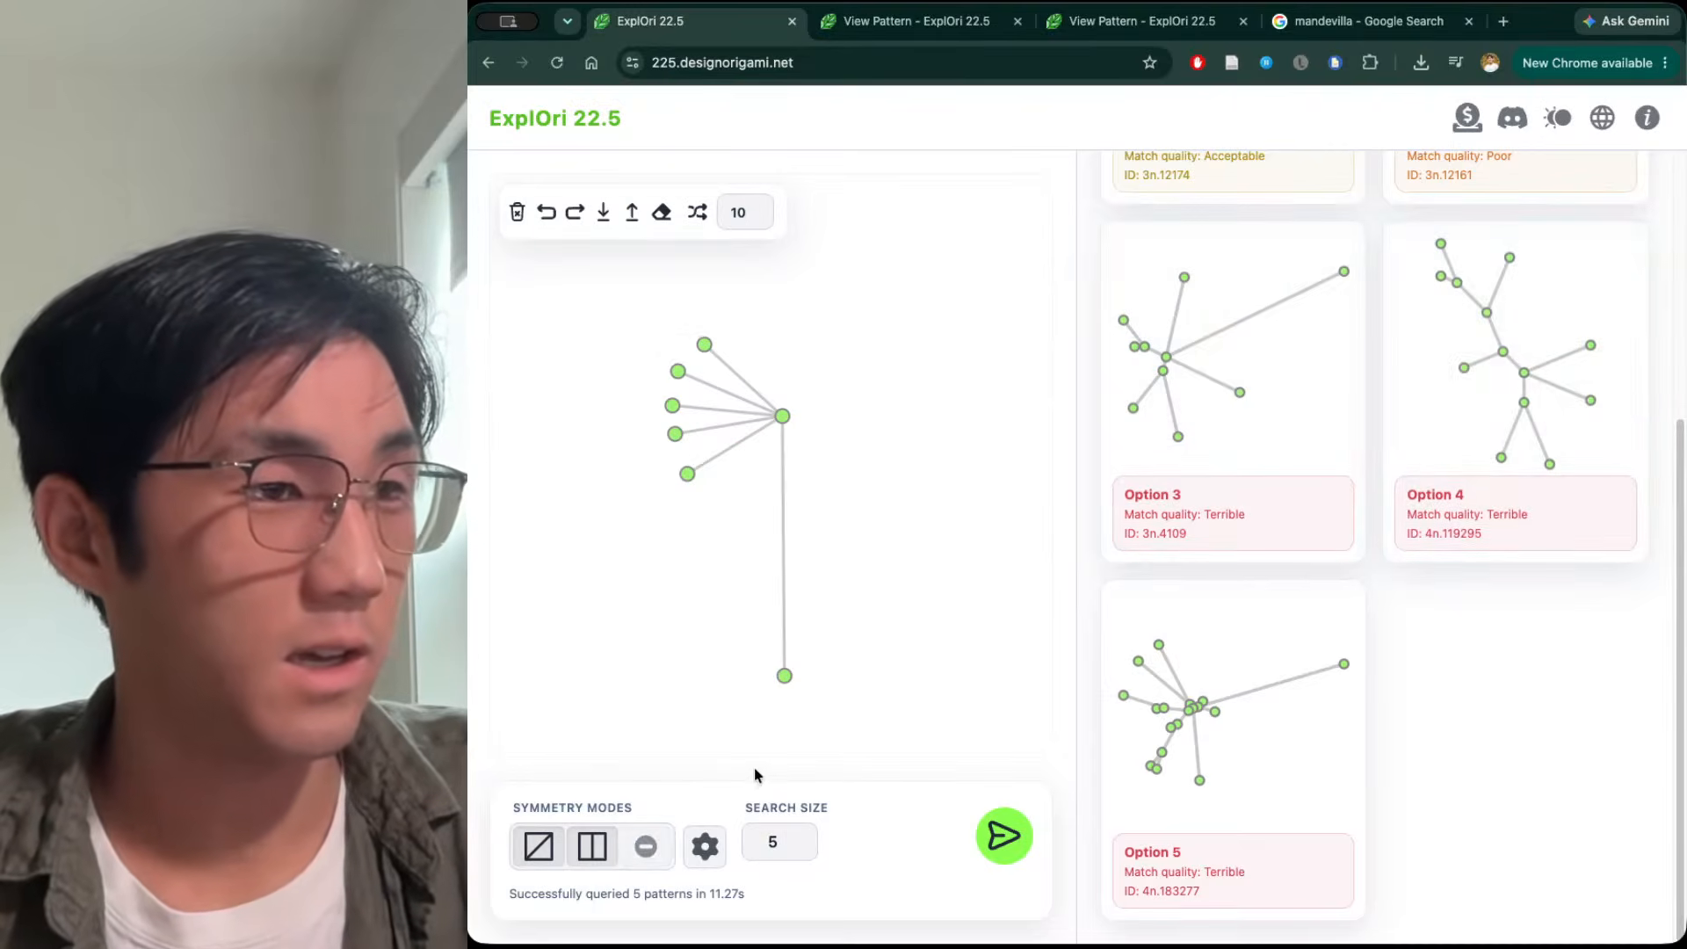
Rerun the tree search with the third symmetry mode turned off, and preview Option 5 (2d.11)
left_click(1011, 841)
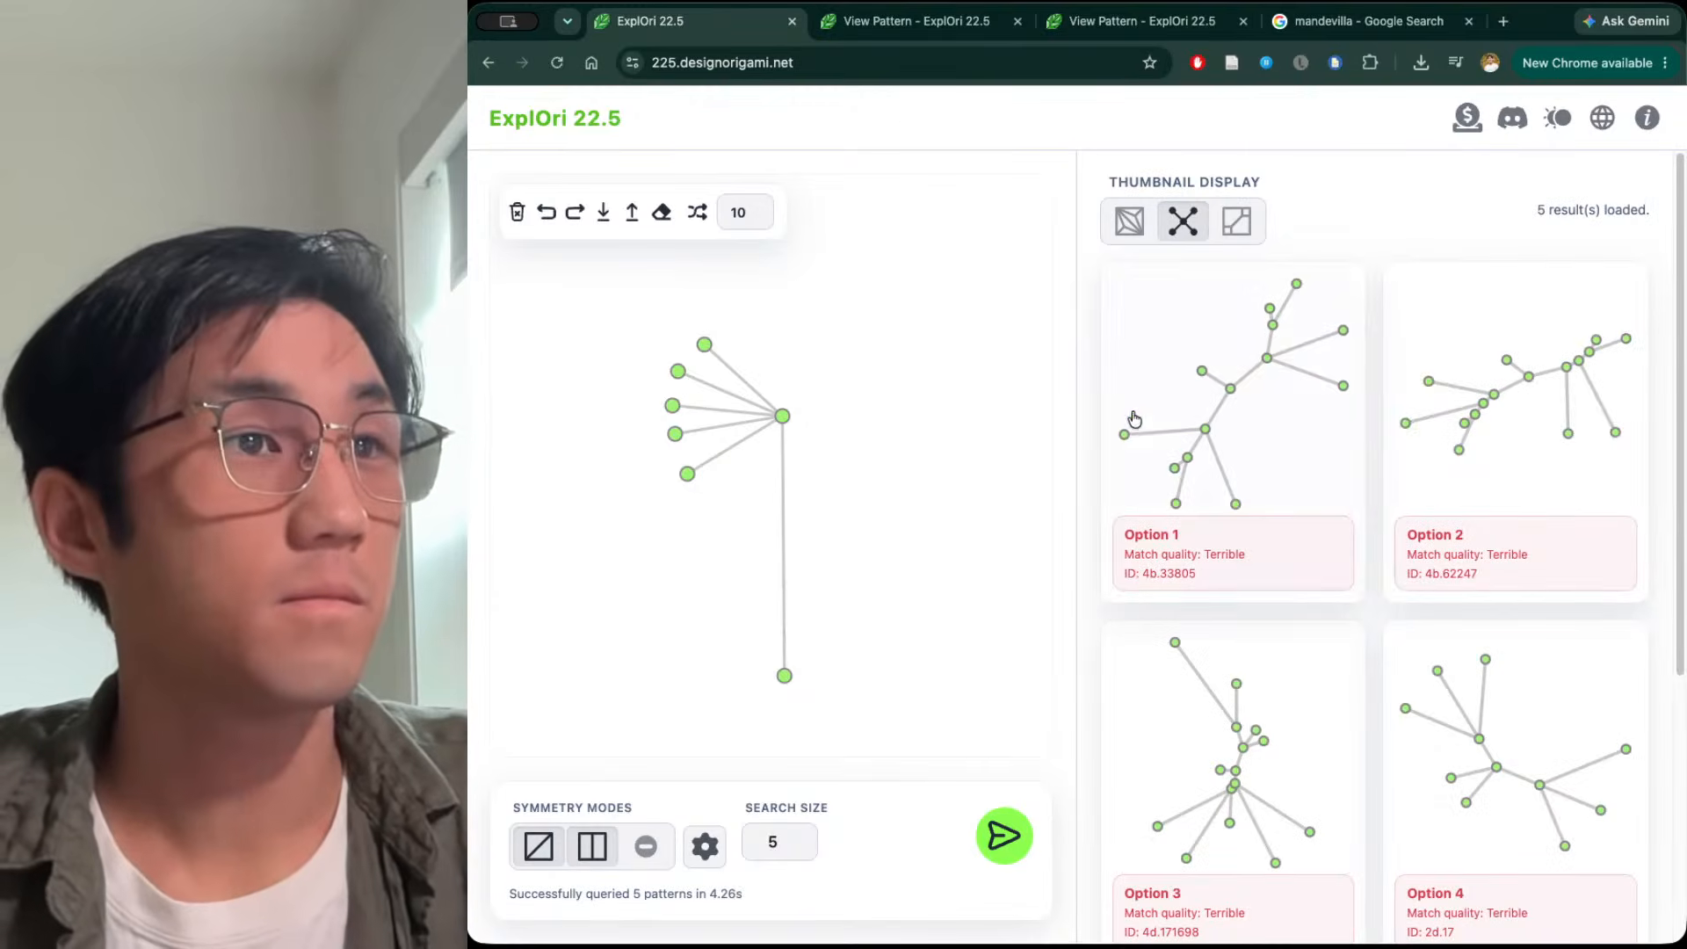
scroll(1226, 510, "down", 2)
scroll(1226, 511, "down", 3)
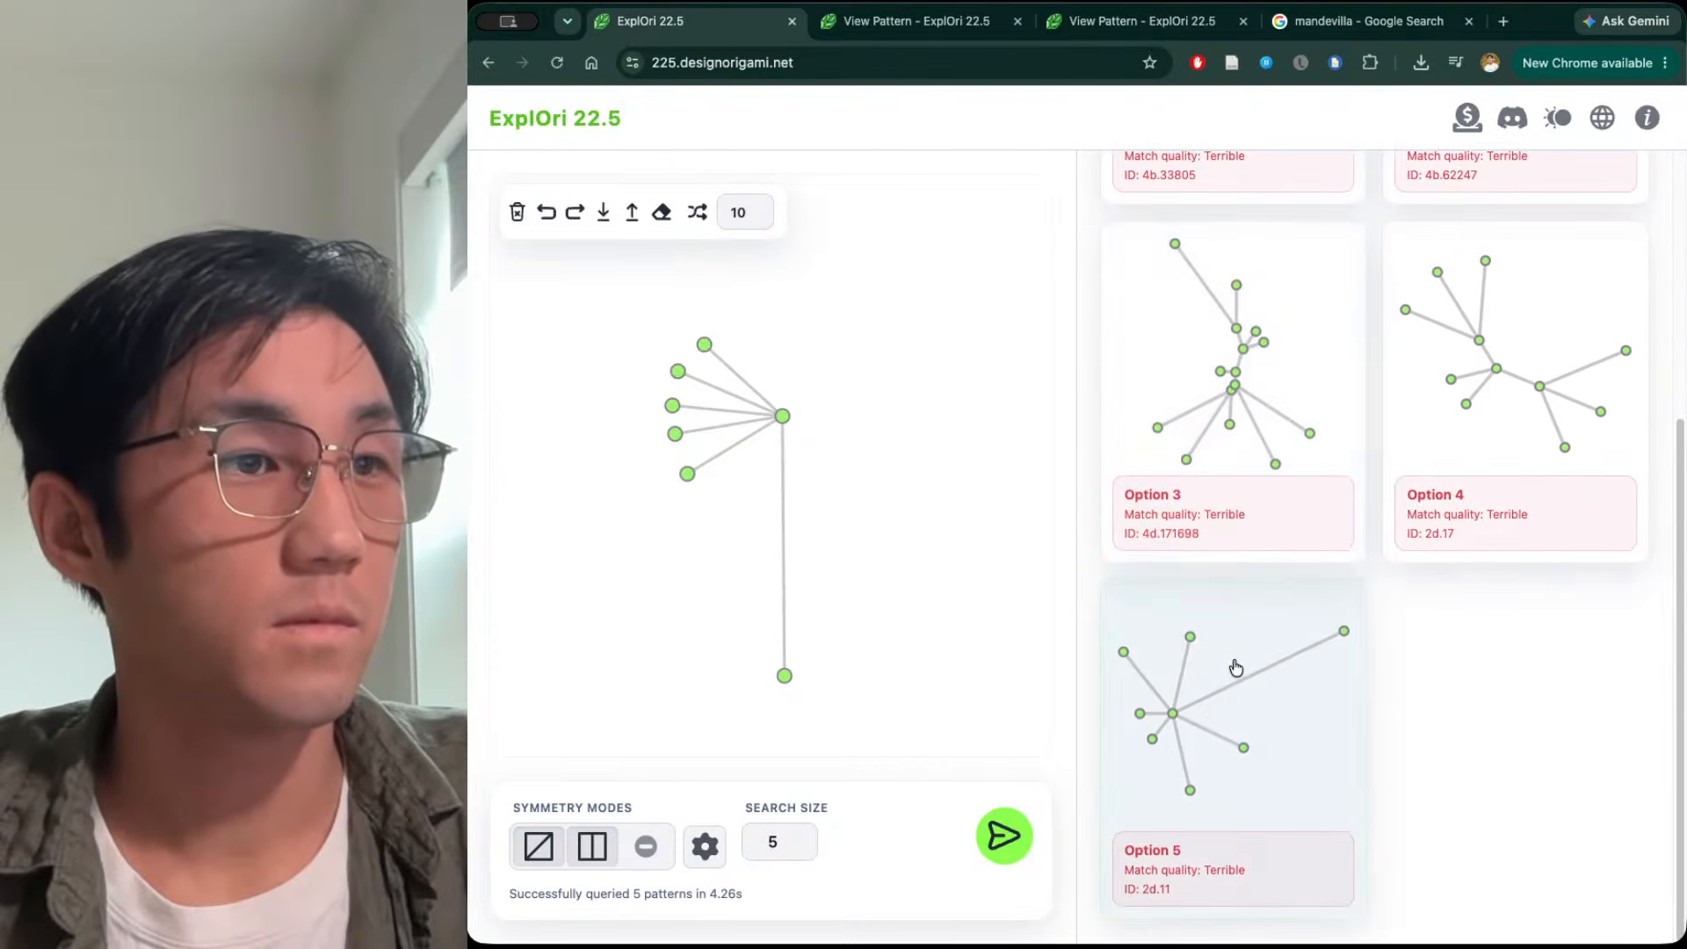
left_click(1234, 668)
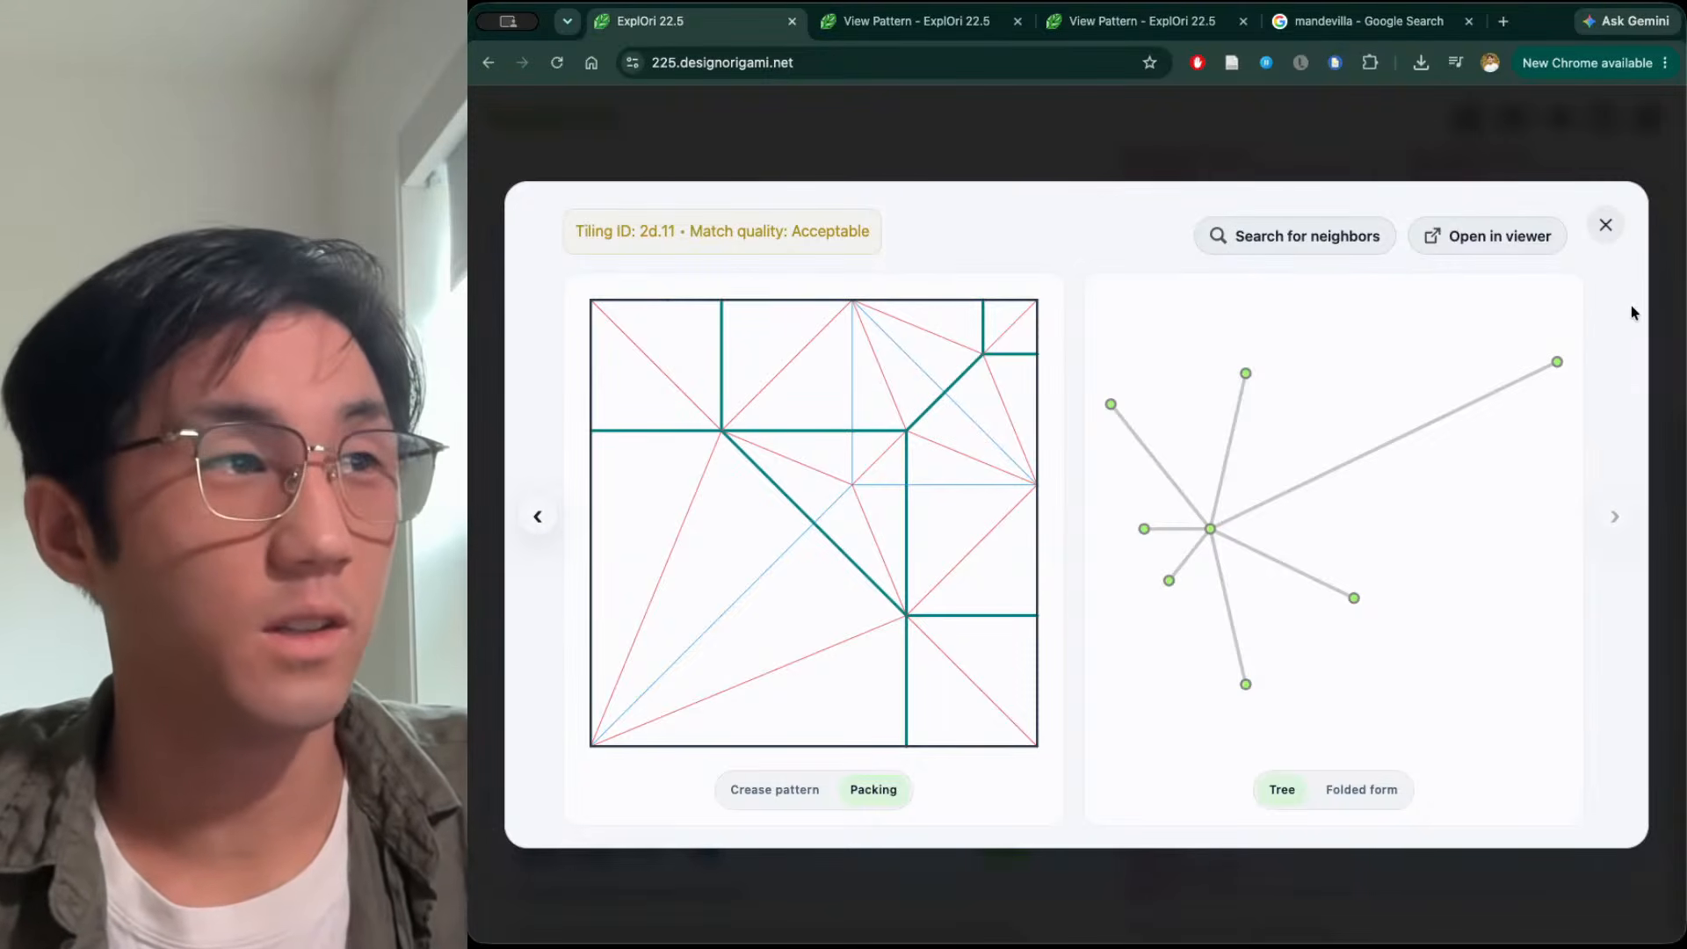
left_click(1668, 350)
scroll(1462, 522, "up", 3)
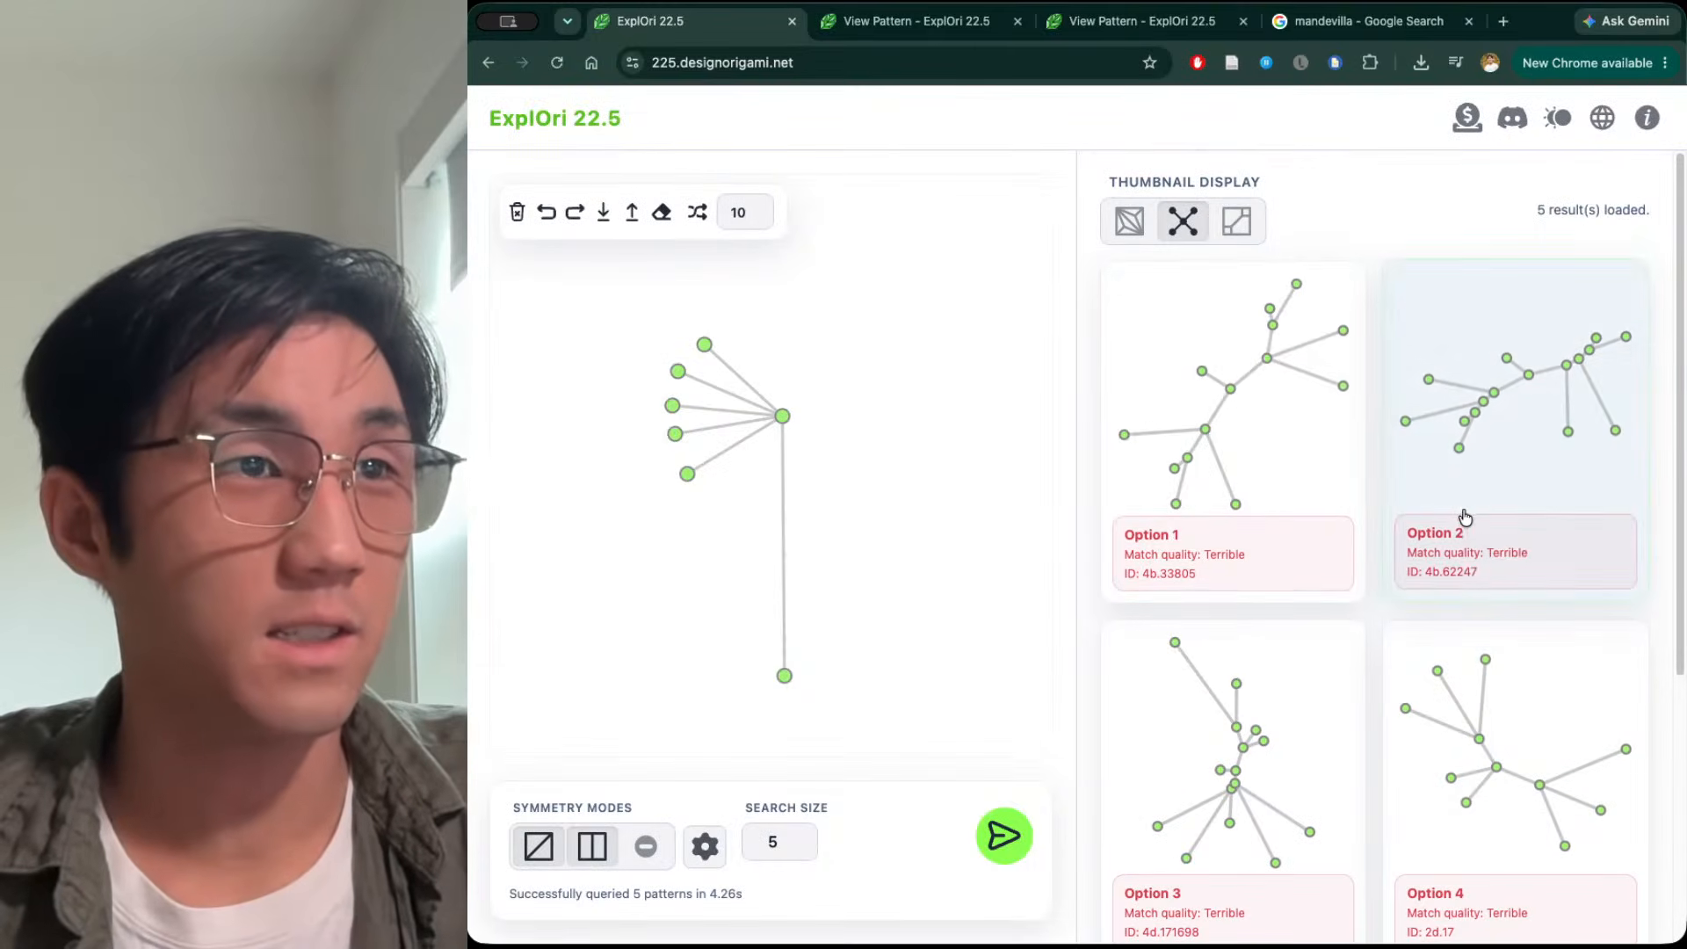
Open Option 5 (2d.11) in the full pattern viewer and check the folding sequence of its lower-right interior vertex
scroll(1288, 377, "down", 5)
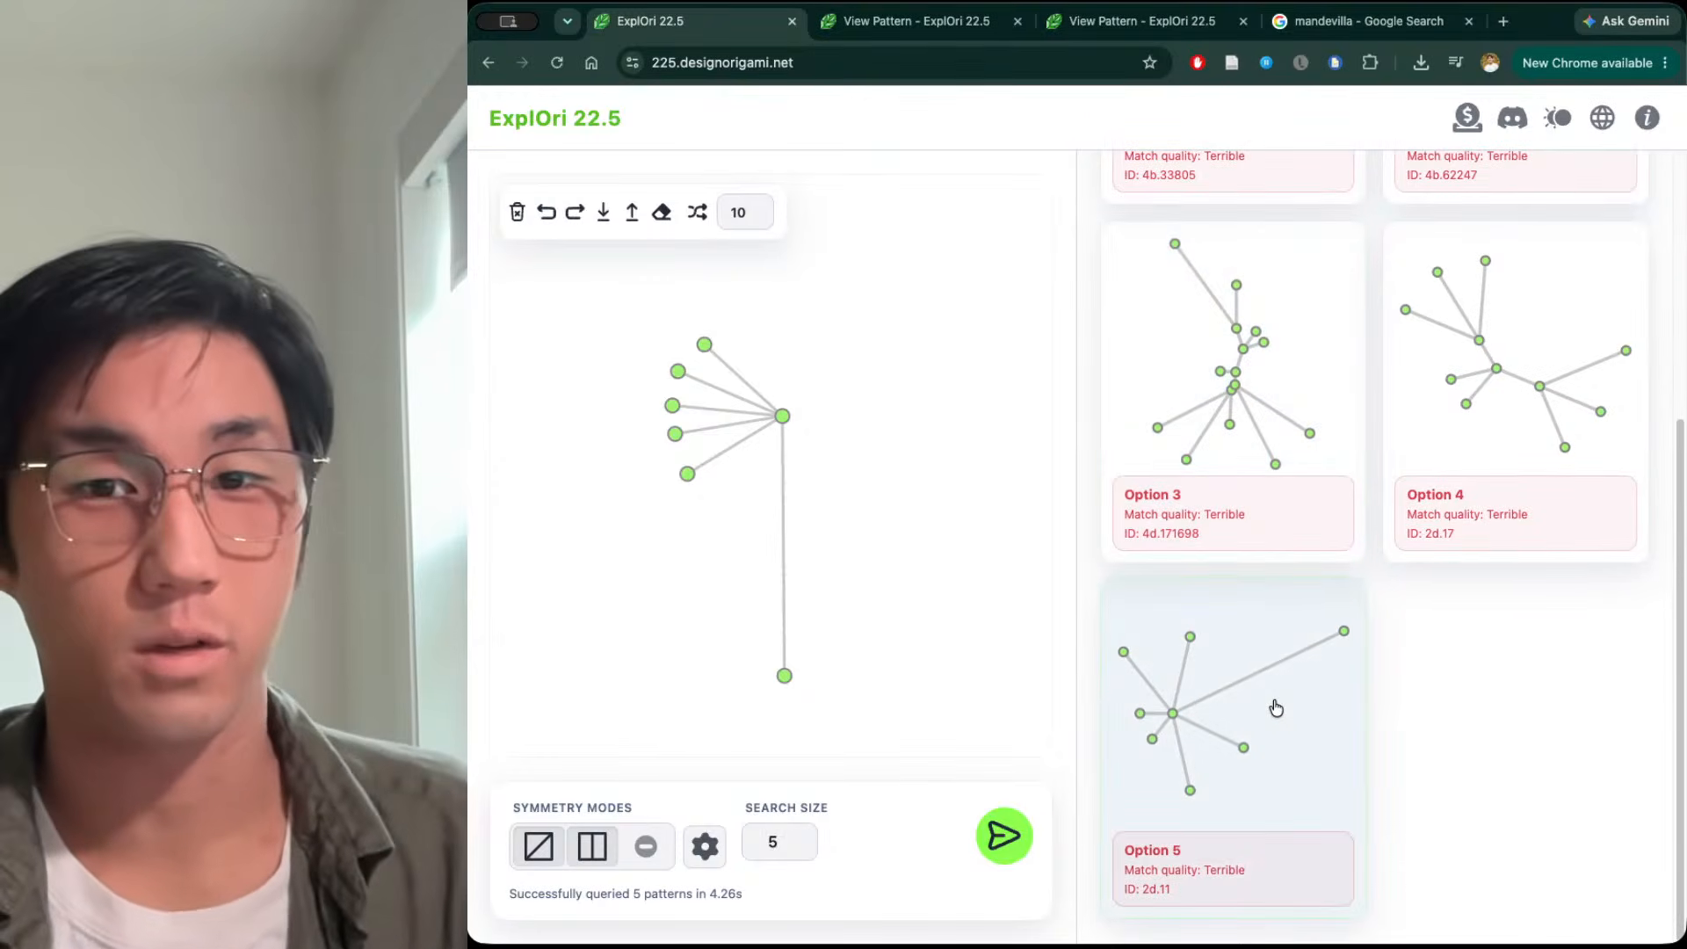
left_click(1276, 708)
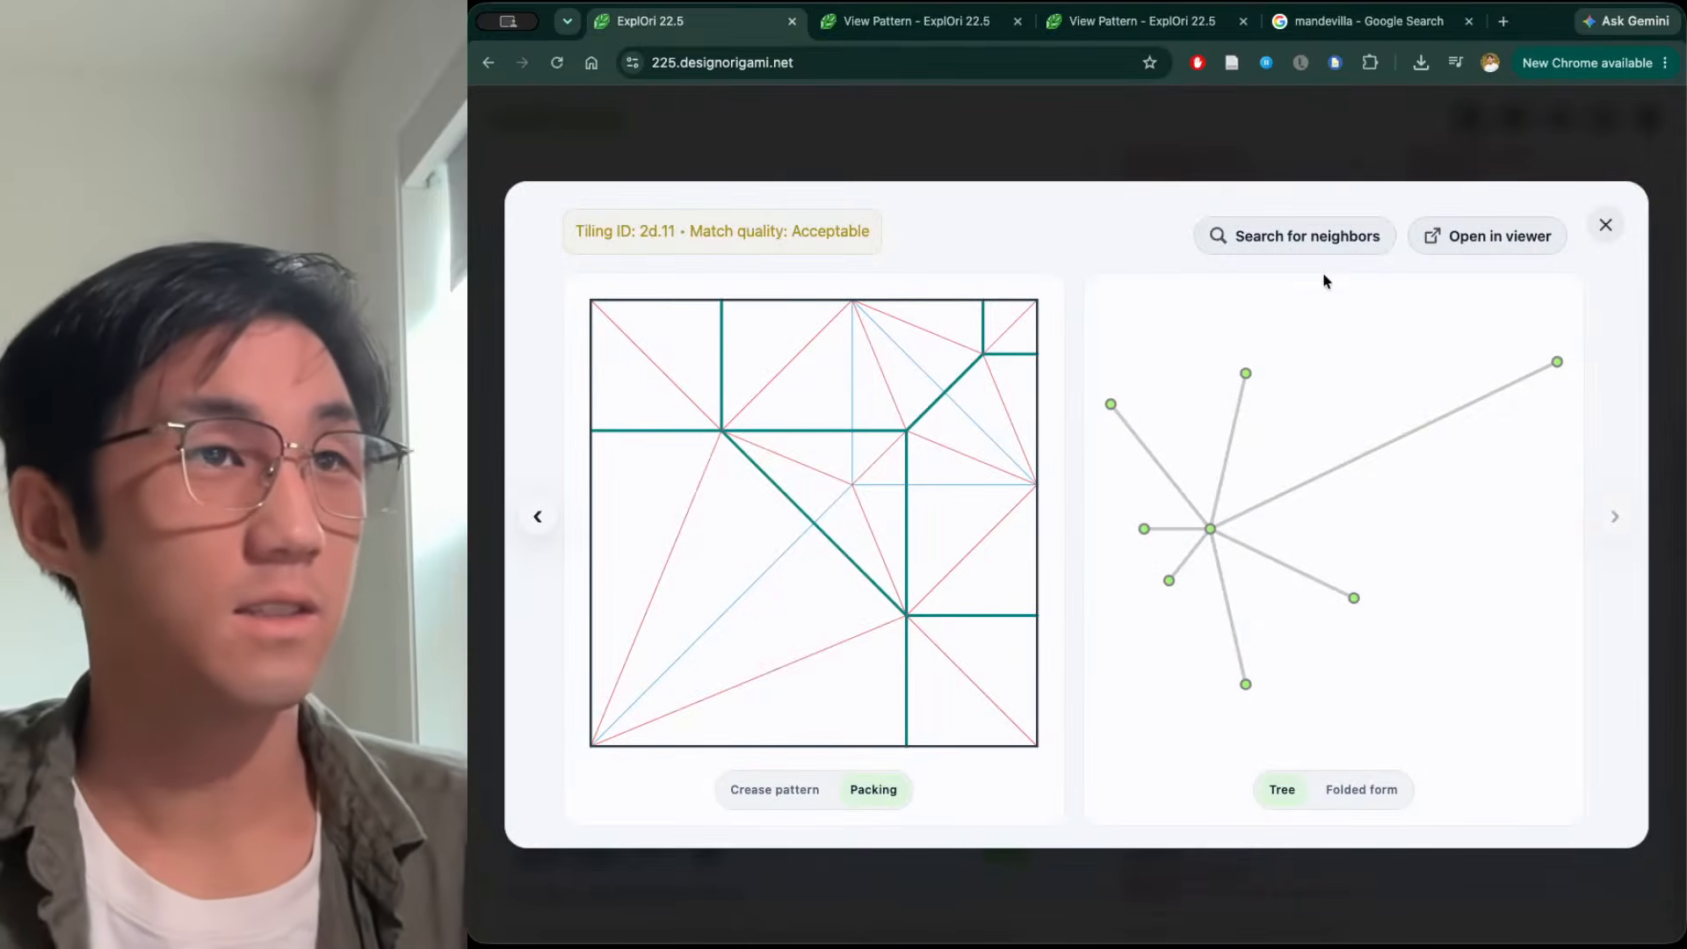
left_click(1435, 236)
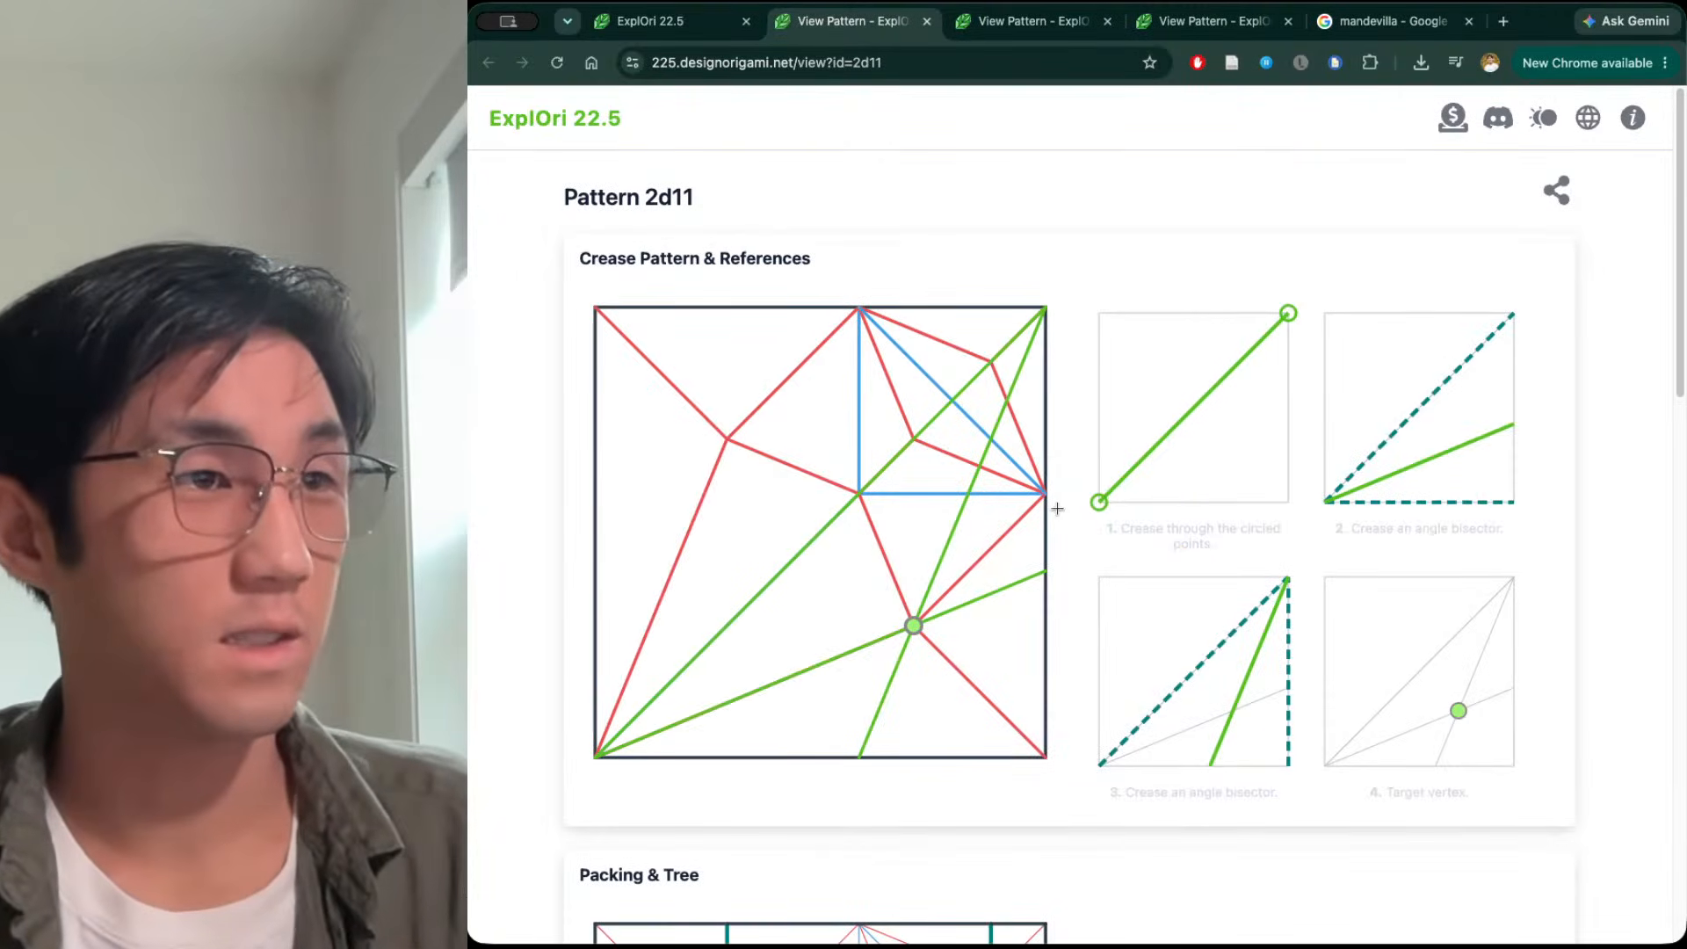
left_click(994, 645)
Check the 2d.11 packing and tree preview in the search page and return to the Pattern 2d11 page
left_click(674, 25)
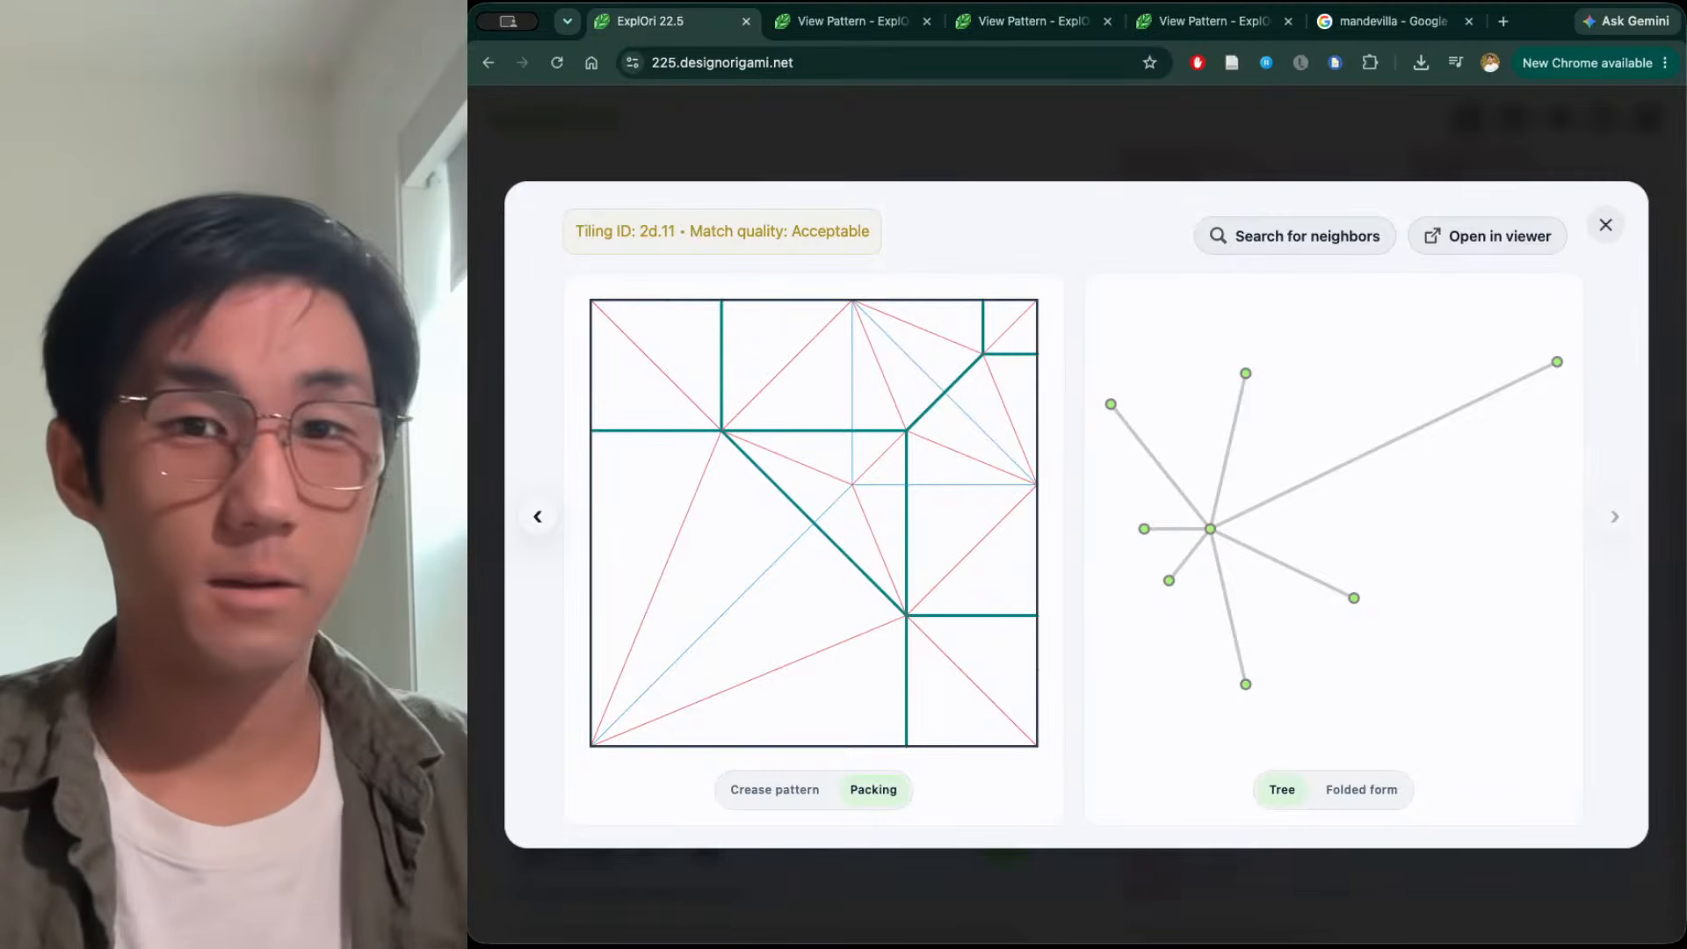
left_click(844, 21)
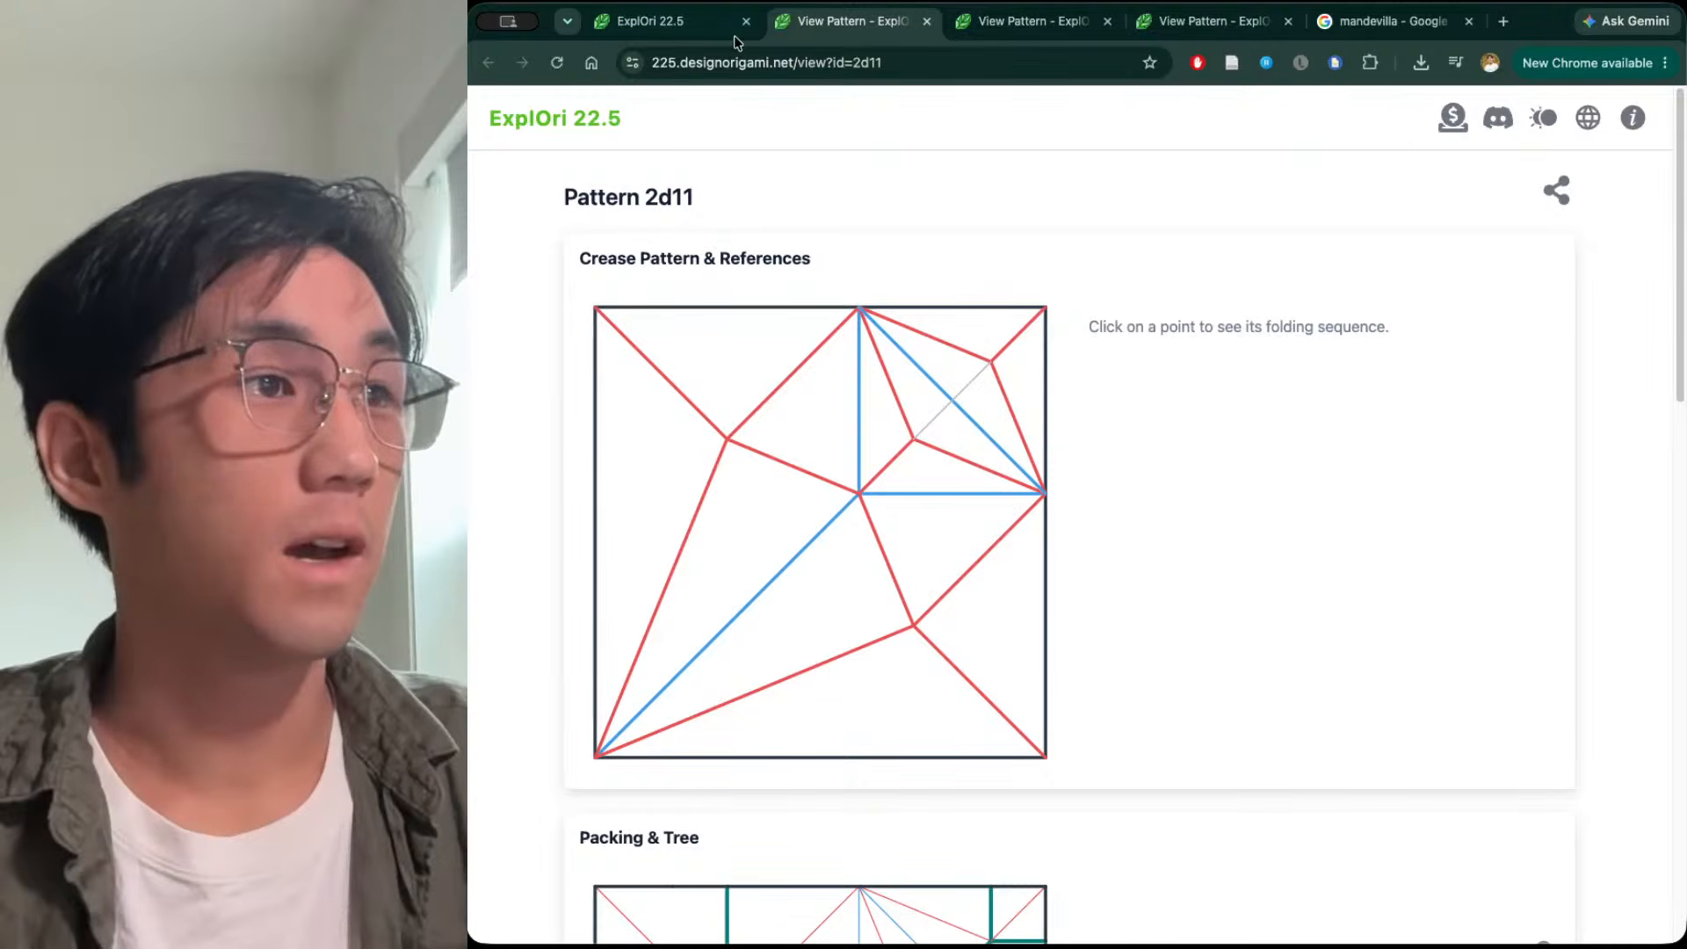
Select the web address of the Pattern 2d11 page, and bring up the mandevilla image results
left_click(794, 63)
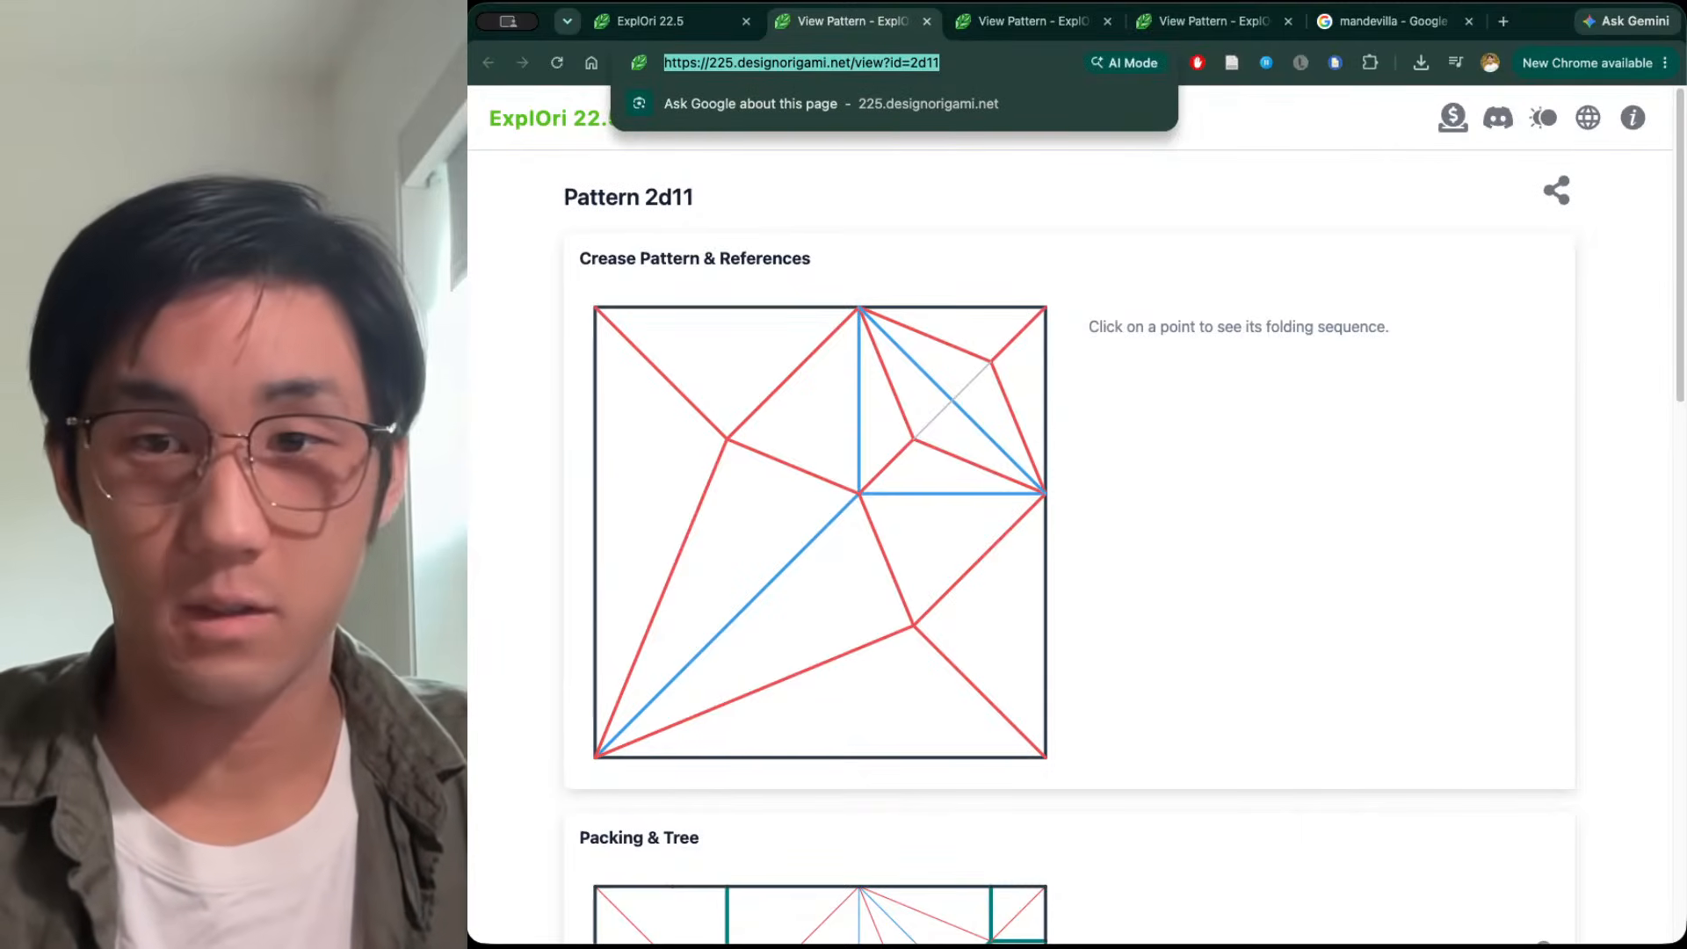
key("super+Tab")
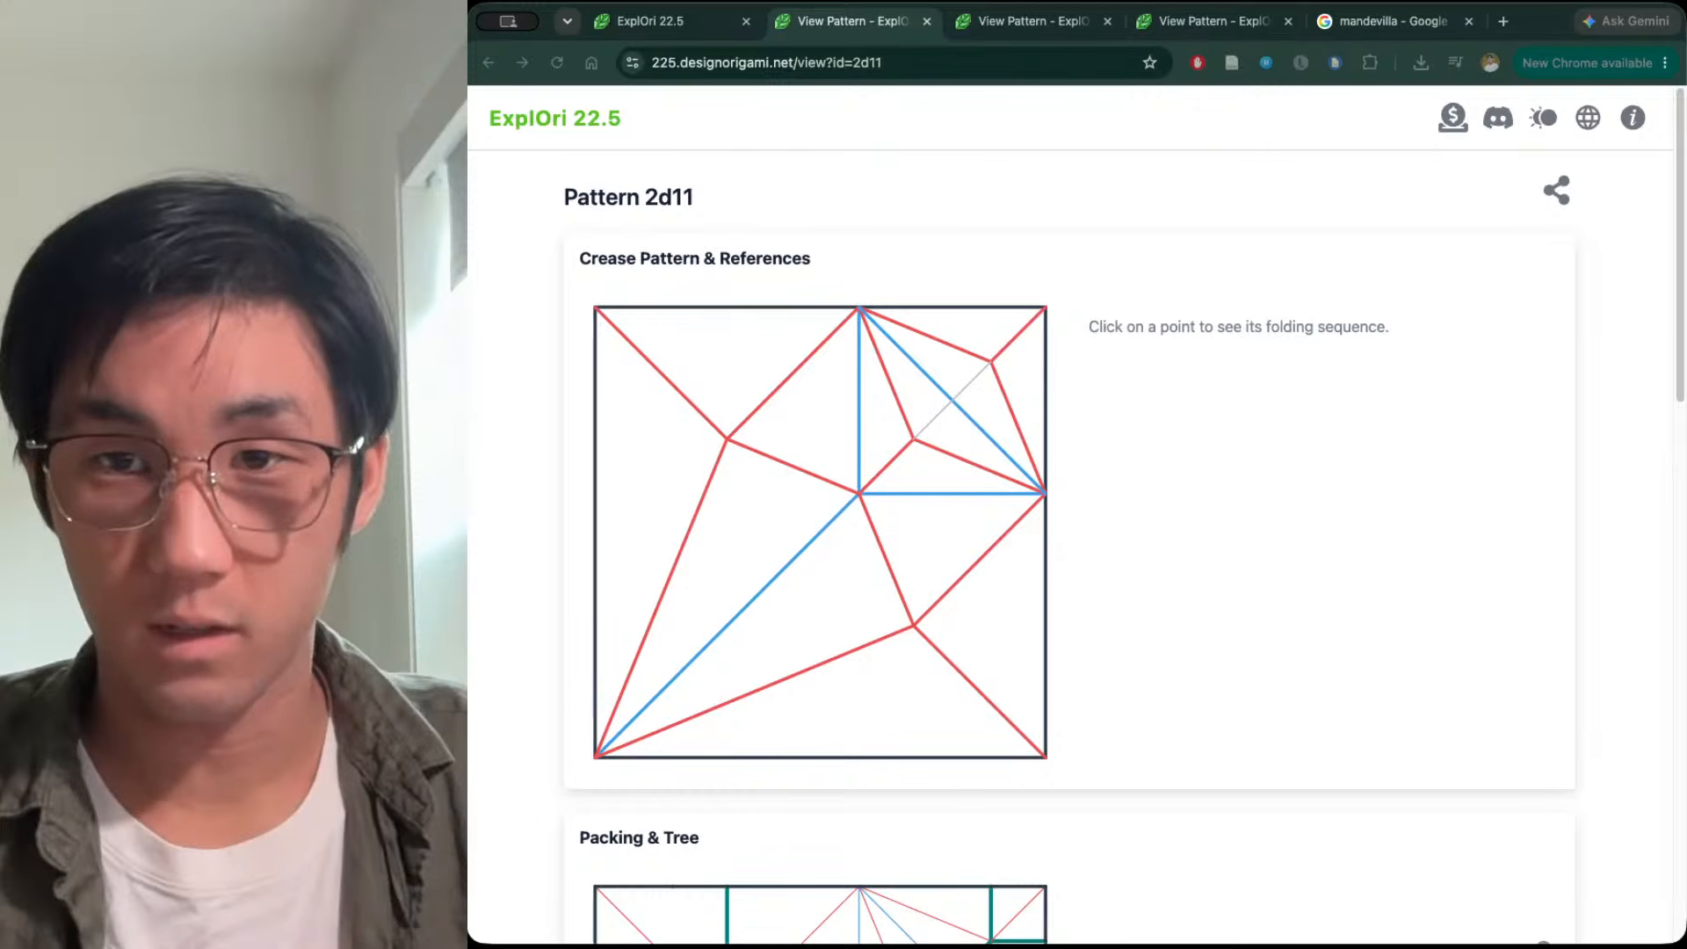
left_click(836, 60)
key("ctrl+Up")
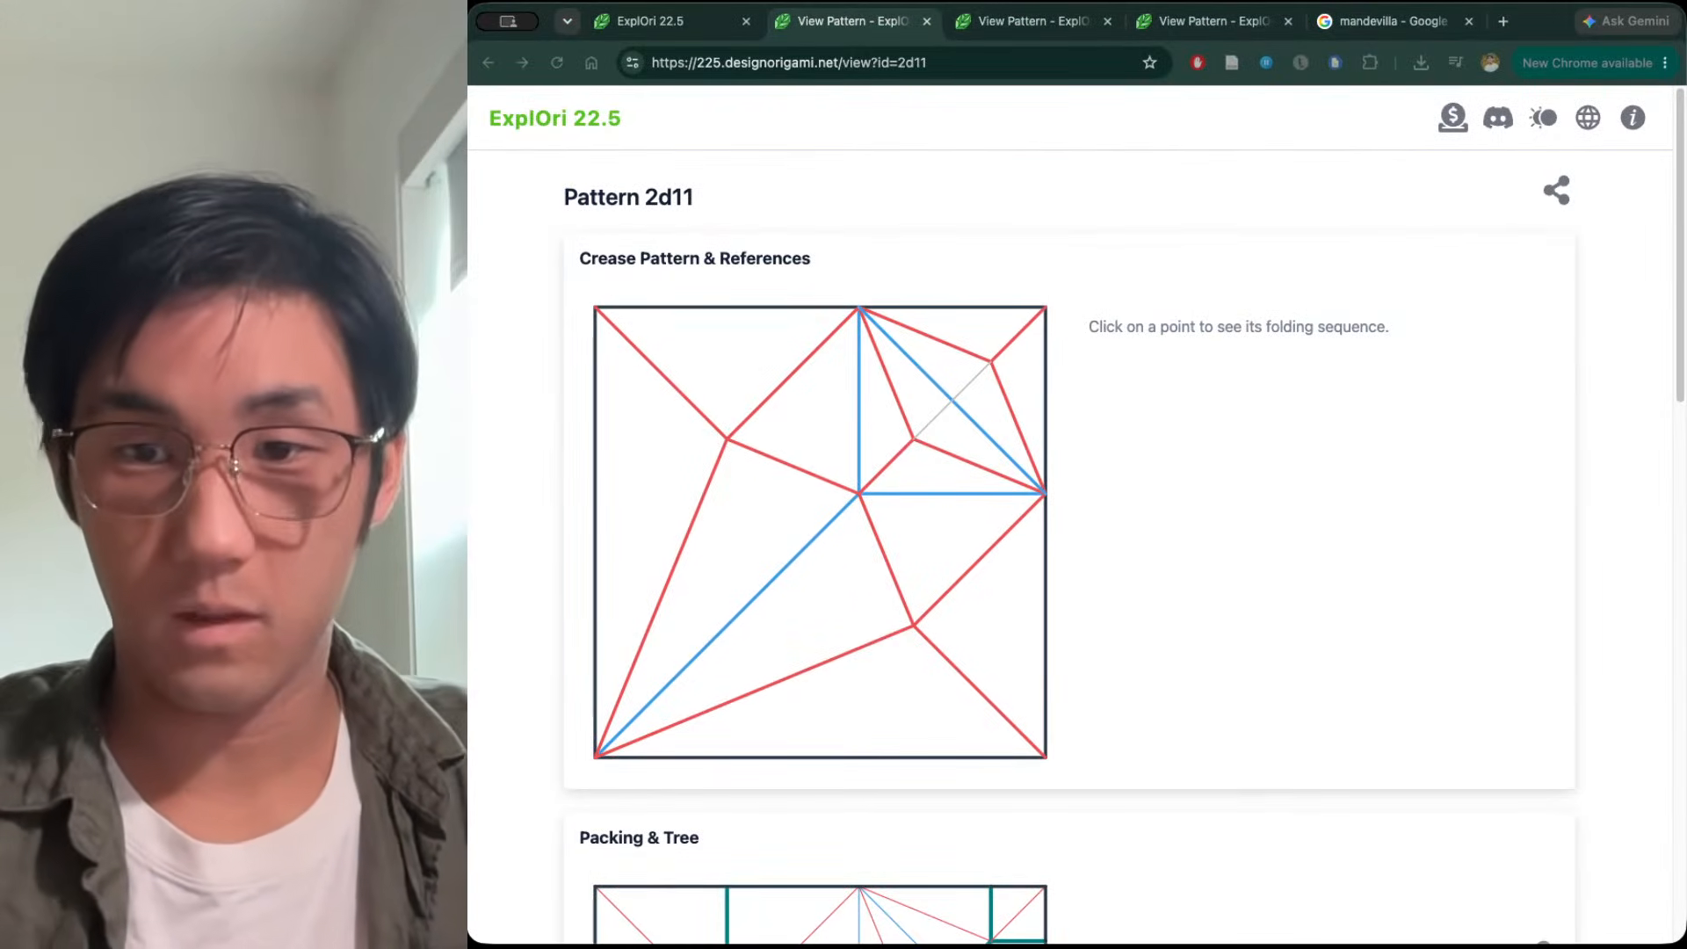
key("ctrl+Up")
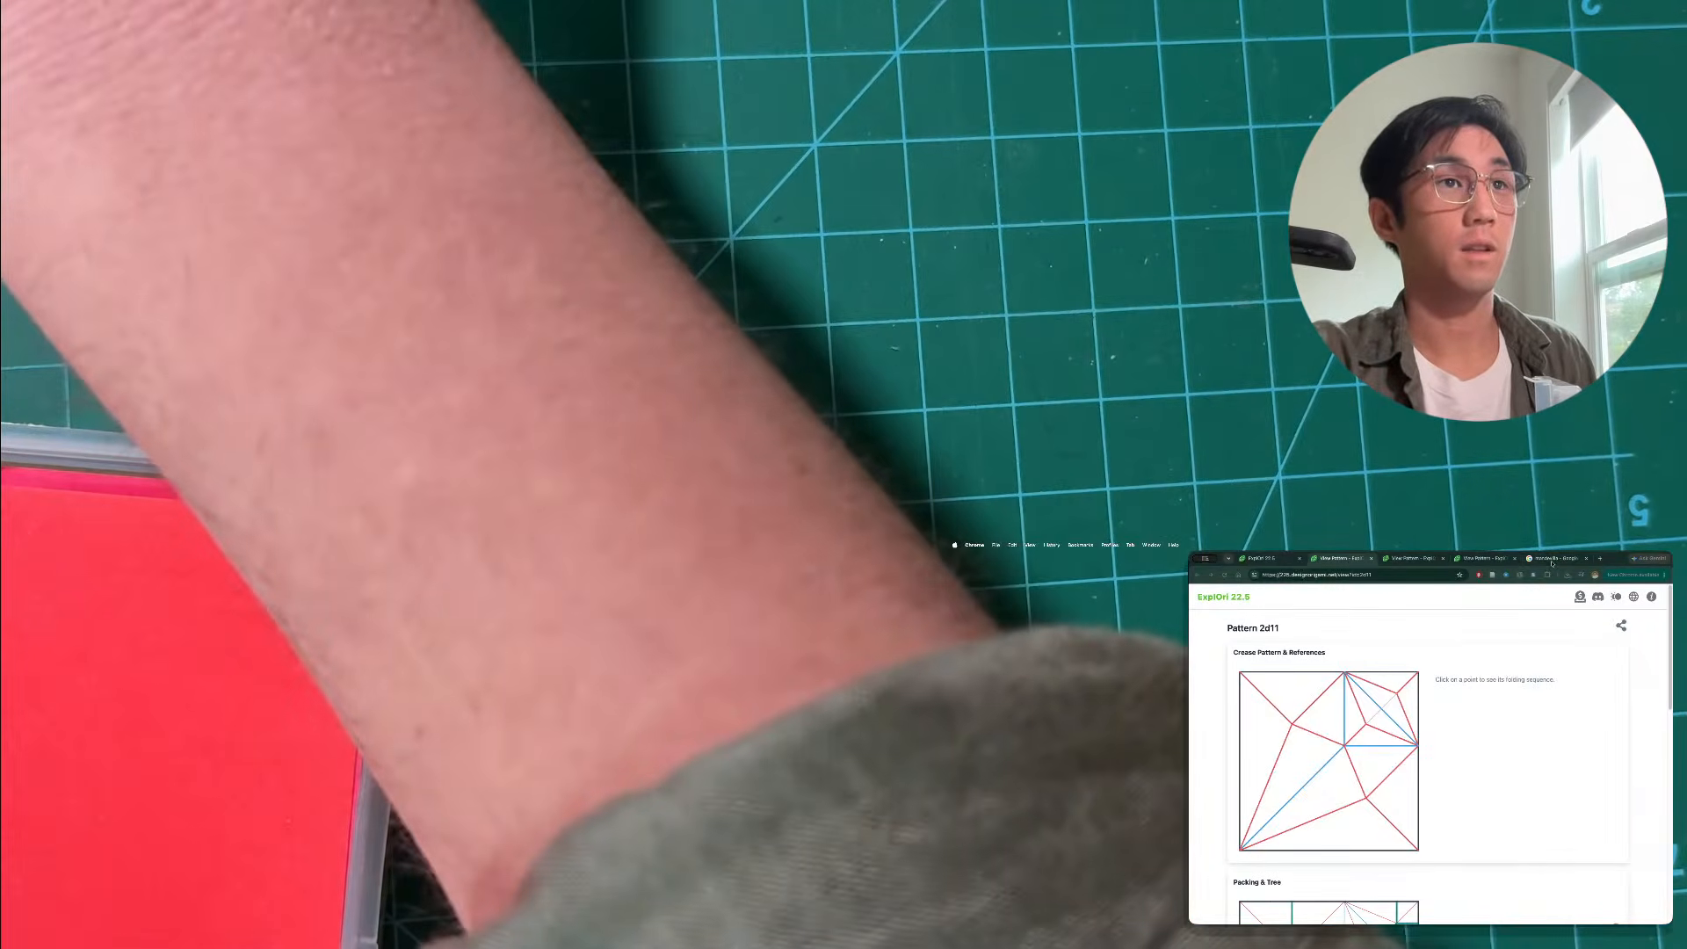
left_click(1555, 559)
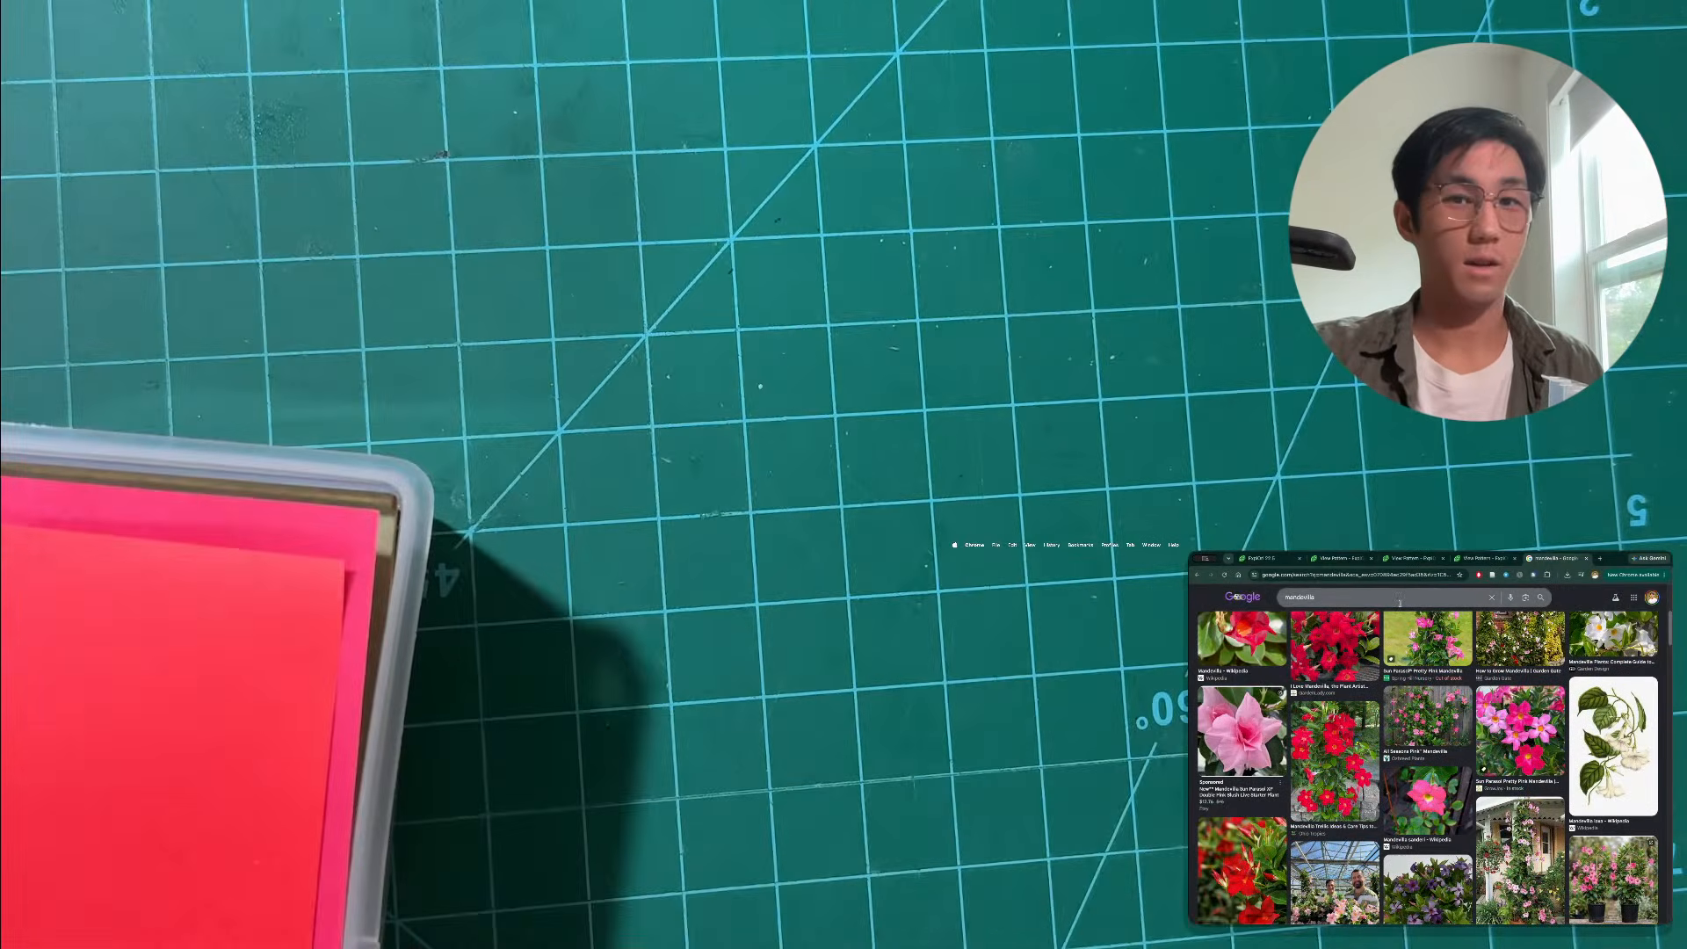
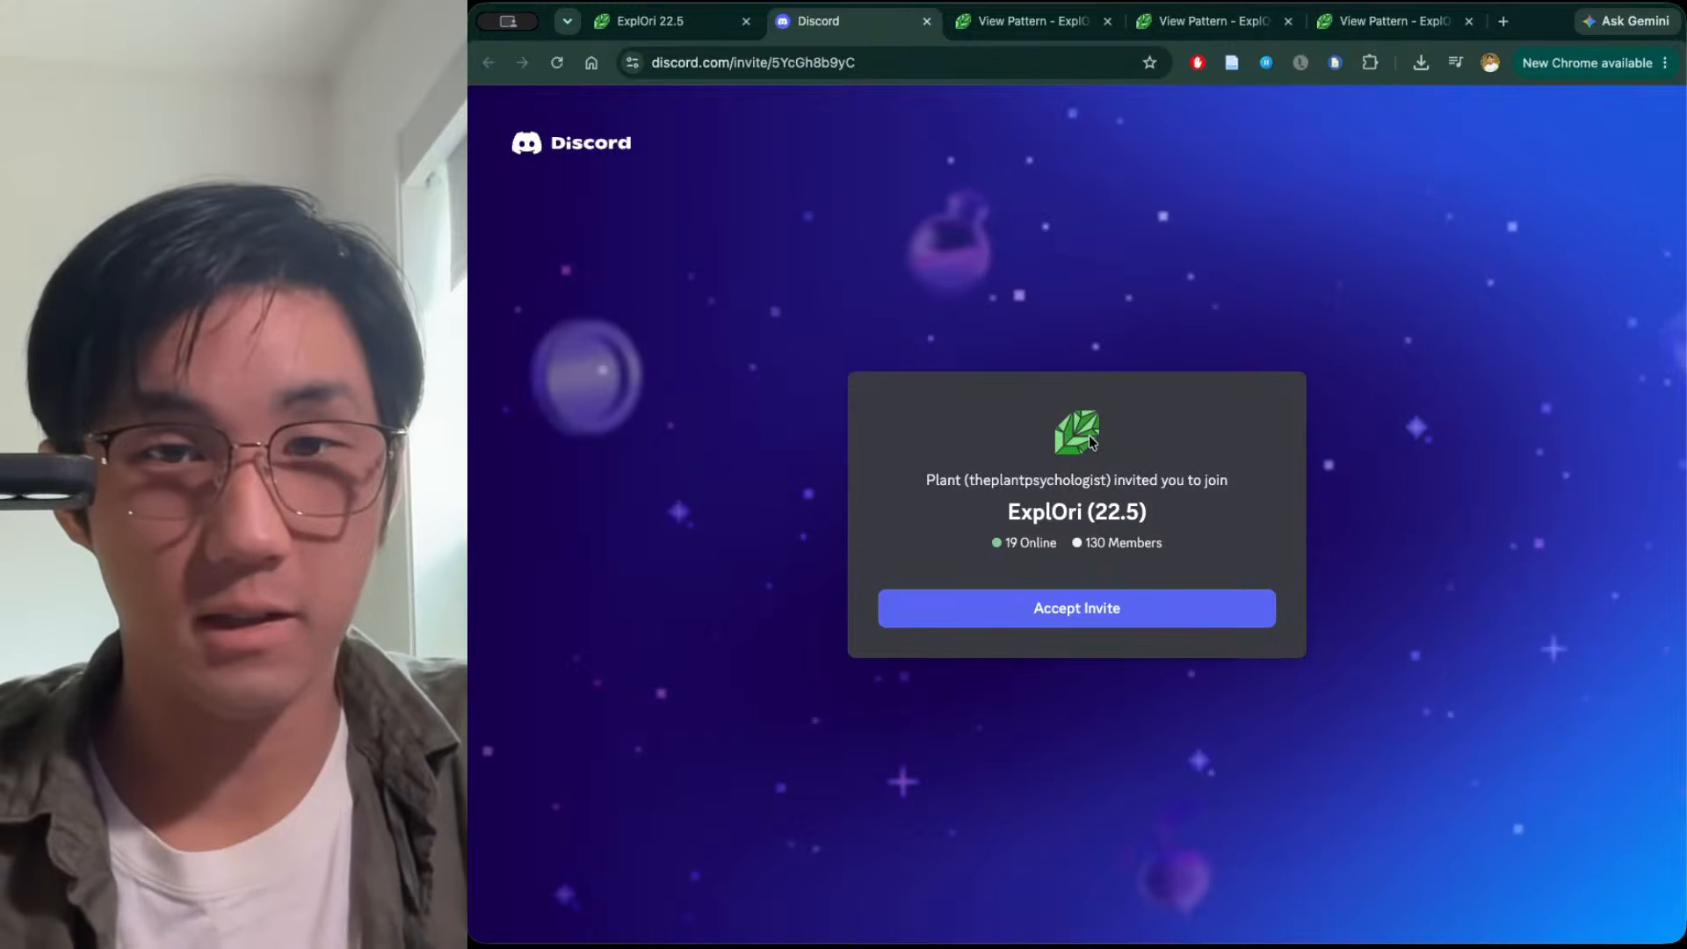
Revisit the ExplOri search page from the Discord invite, and close the Discord invite page
left_click(660, 22)
left_click(1196, 267)
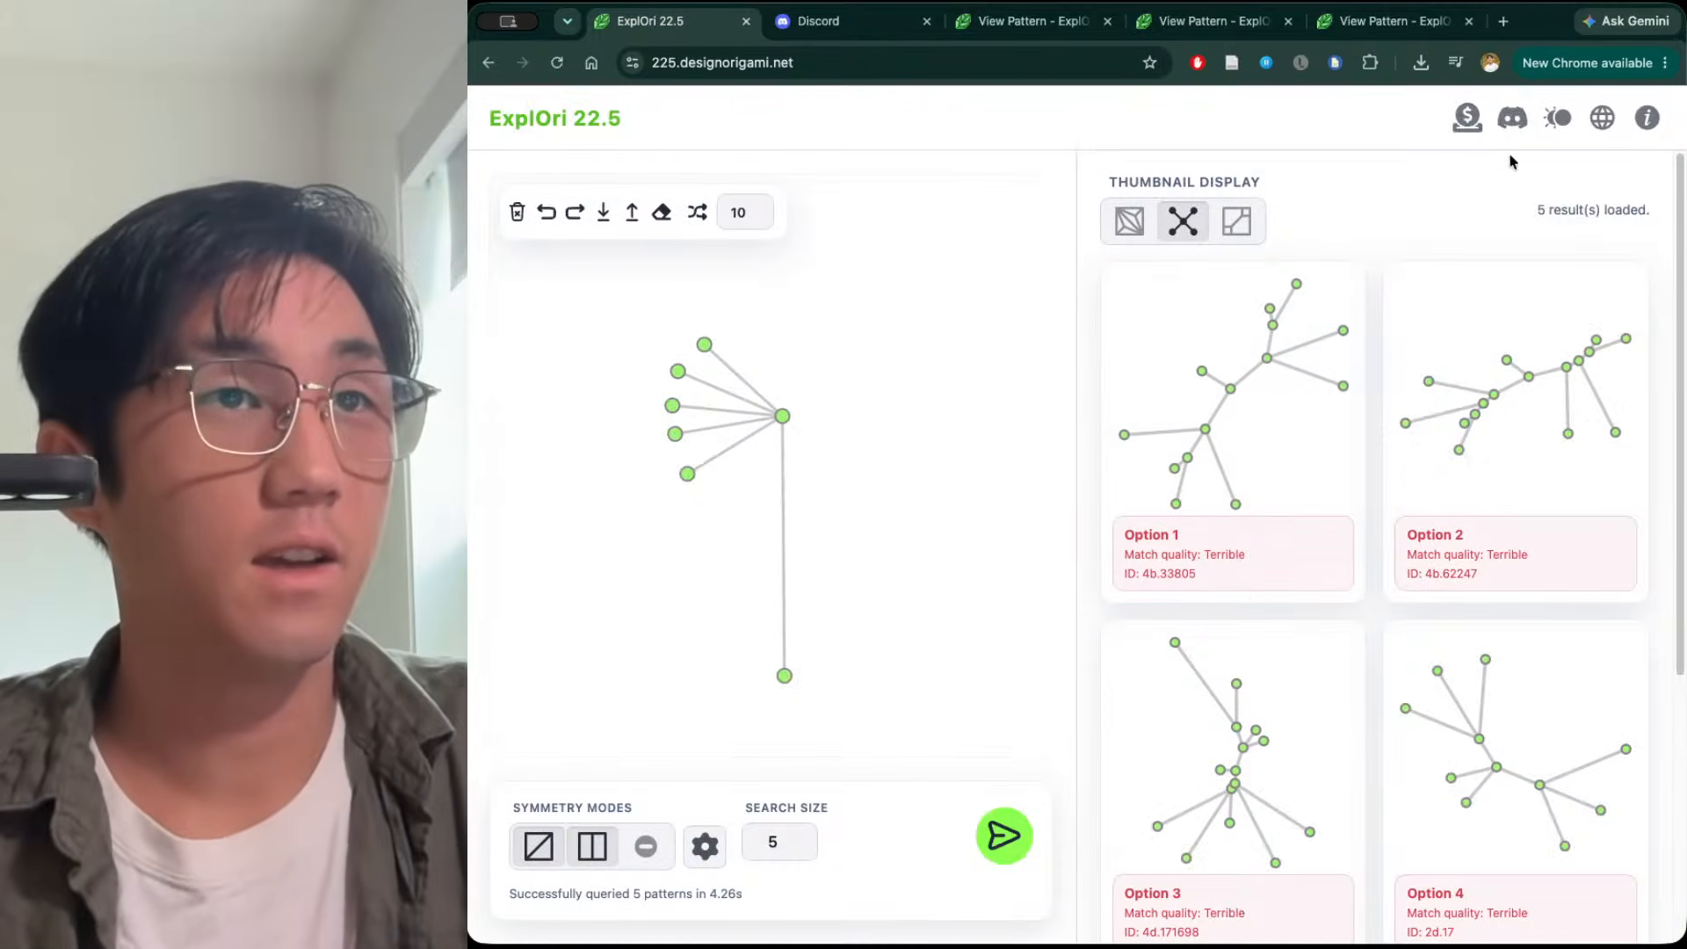
left_click(839, 21)
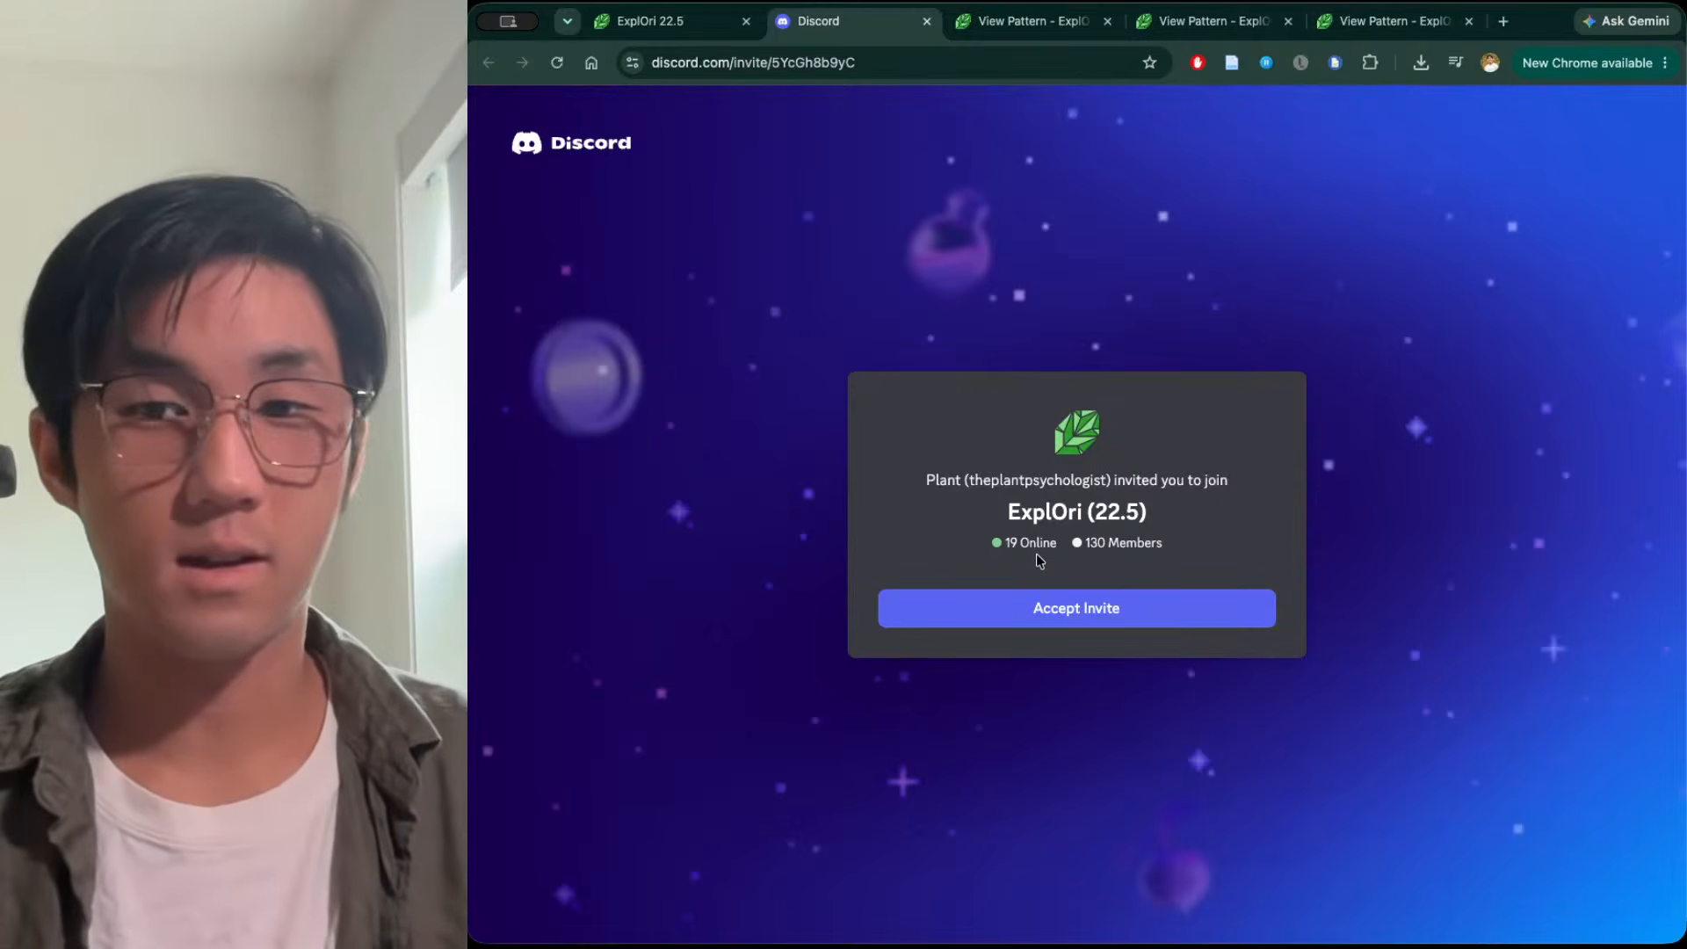
left_click(926, 21)
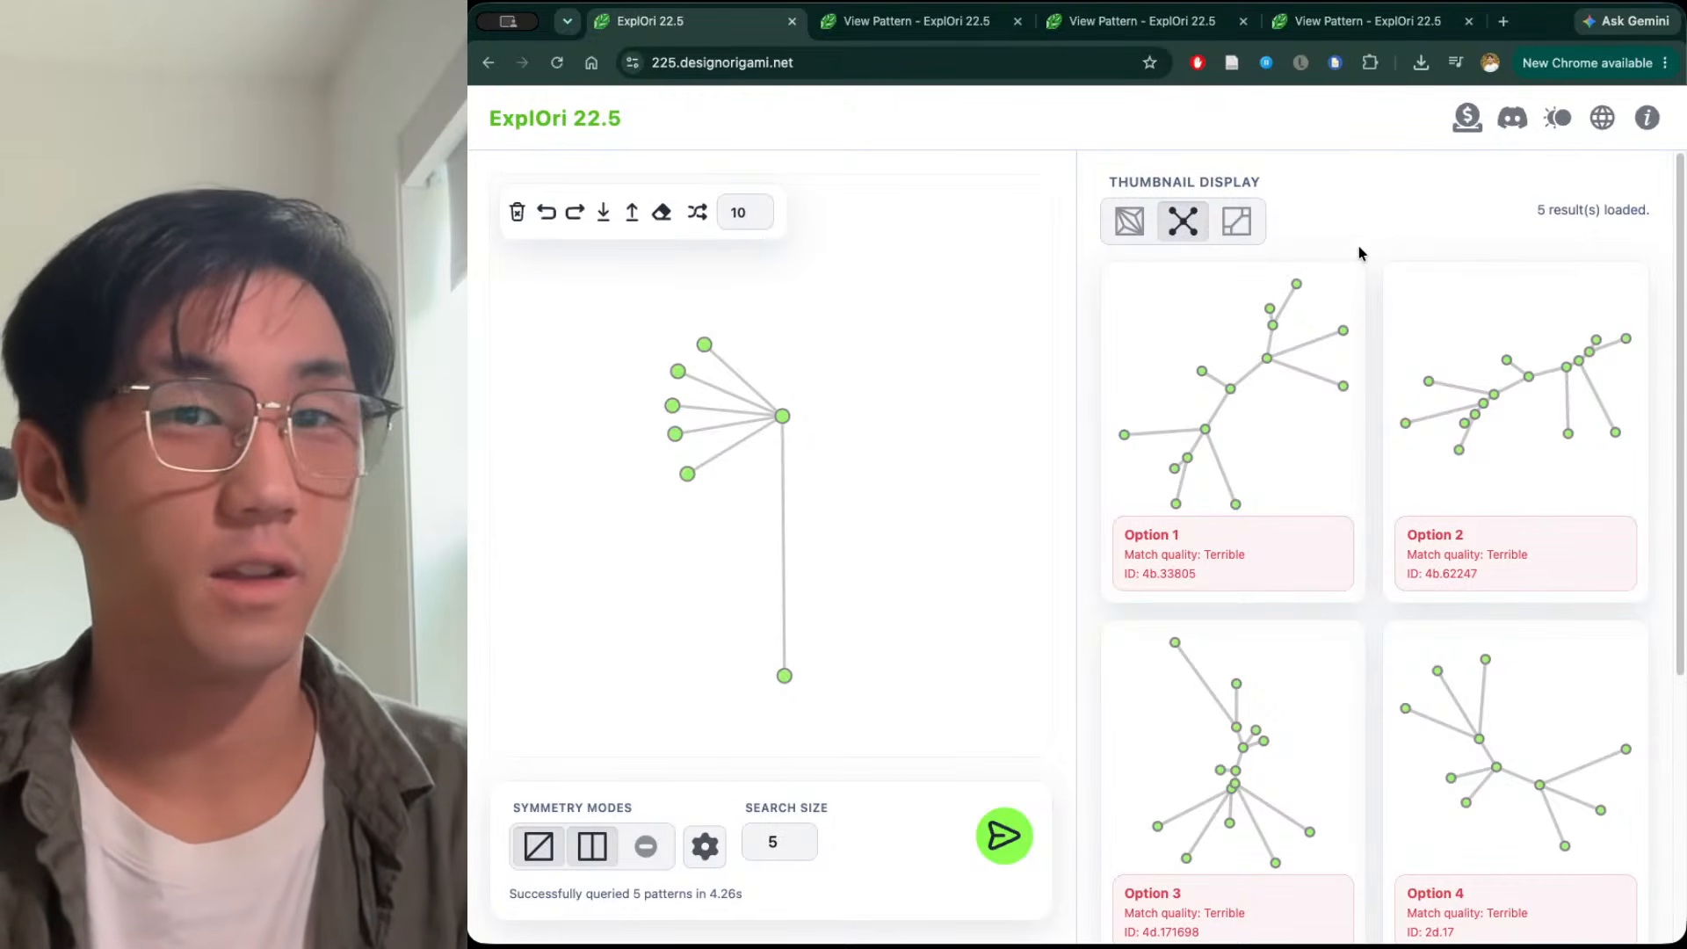
View the Donate information twice and dismiss it
left_click(1450, 121)
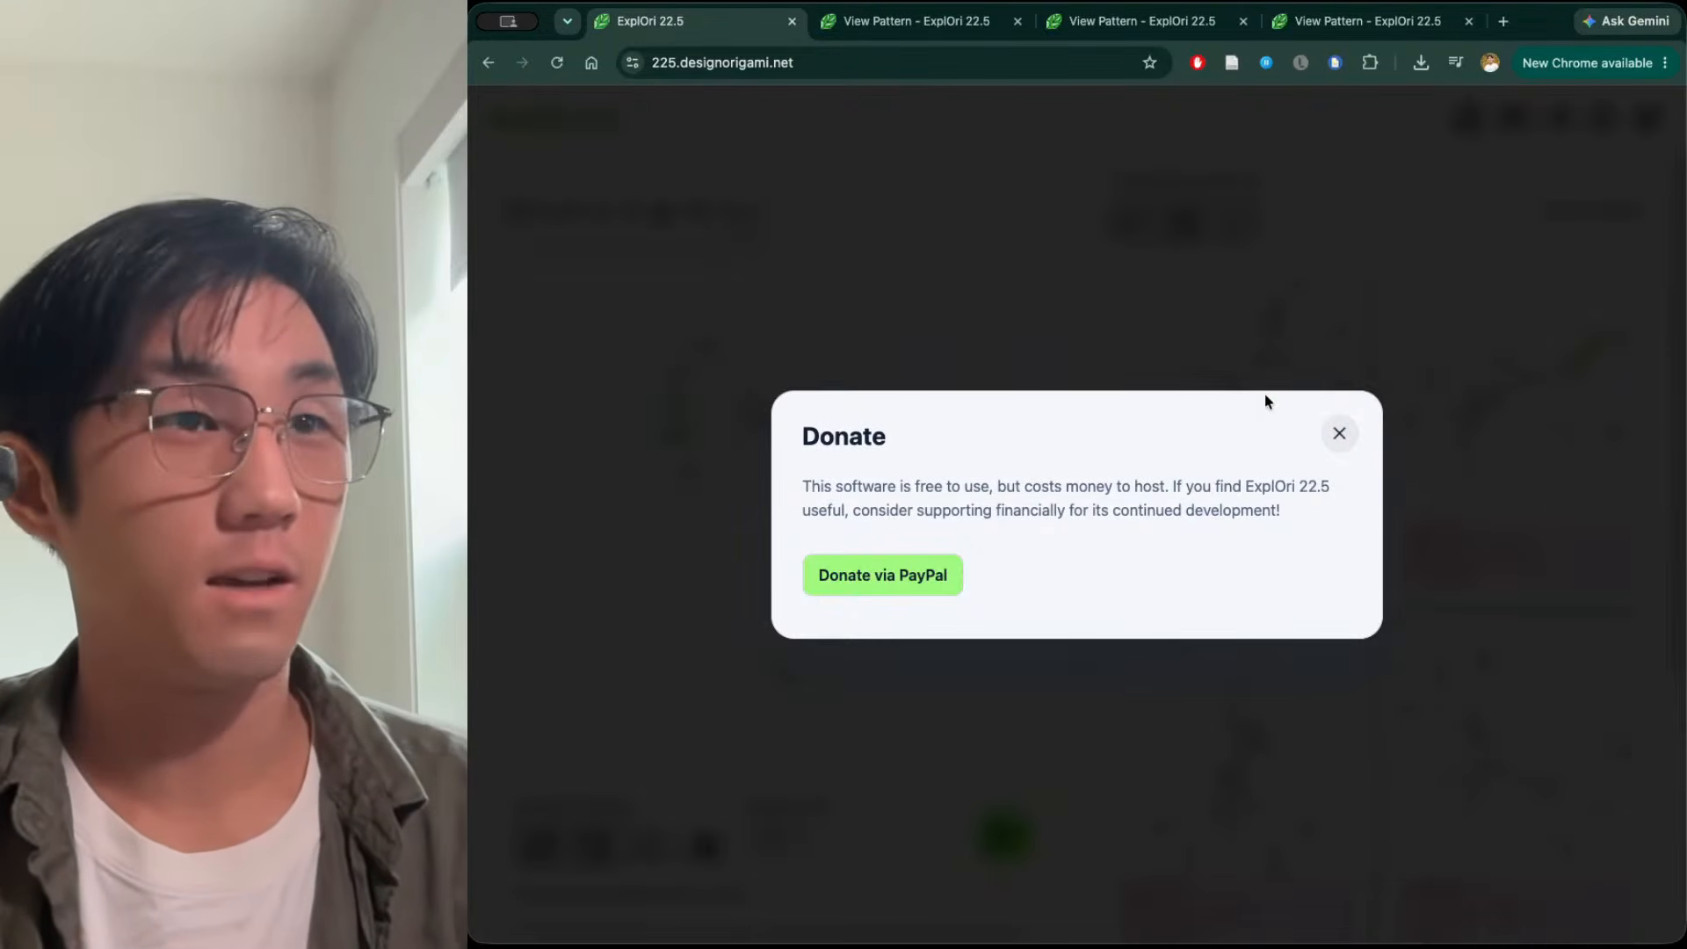
left_click(1340, 433)
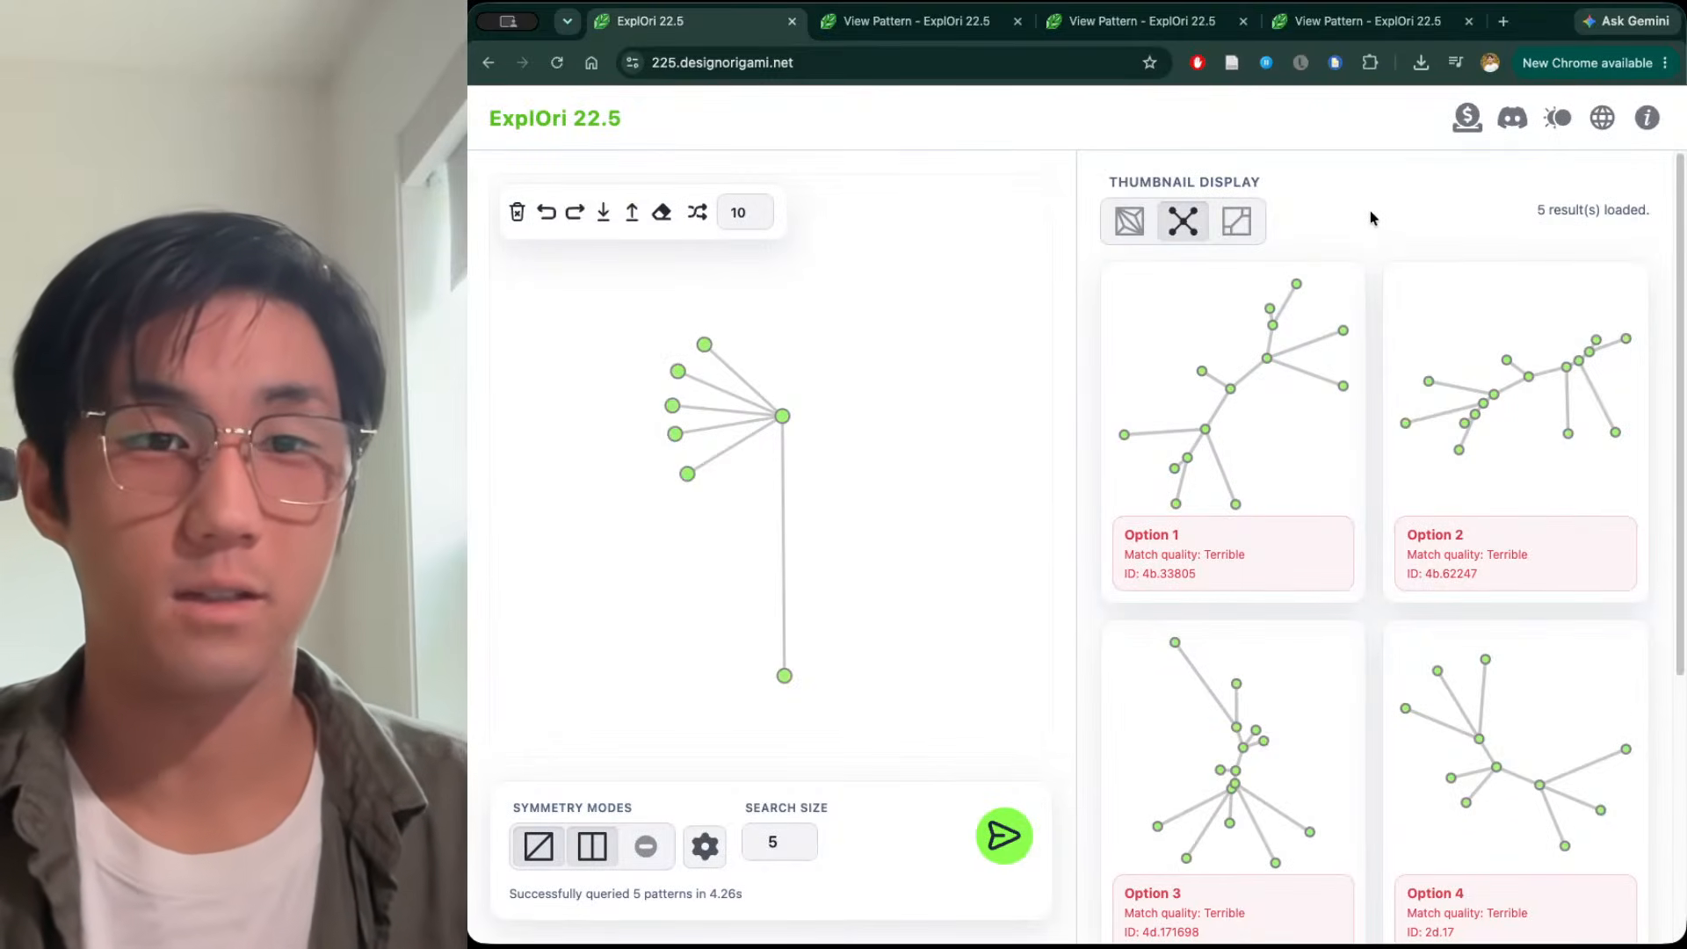
left_click(1469, 127)
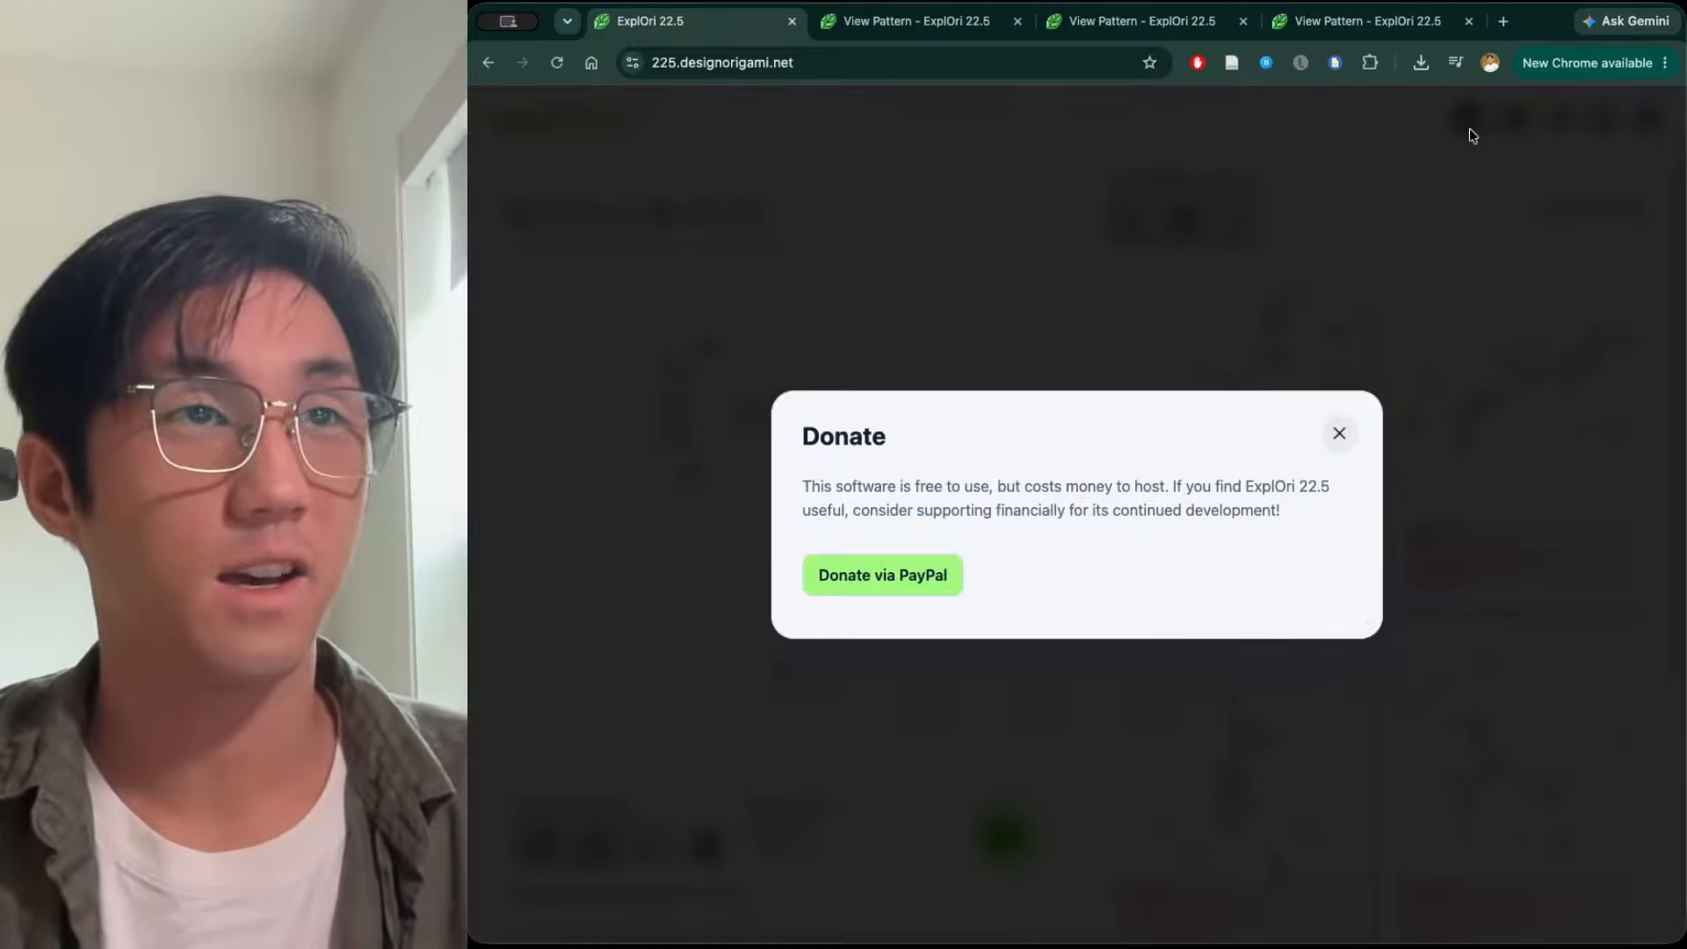
left_click(1457, 187)
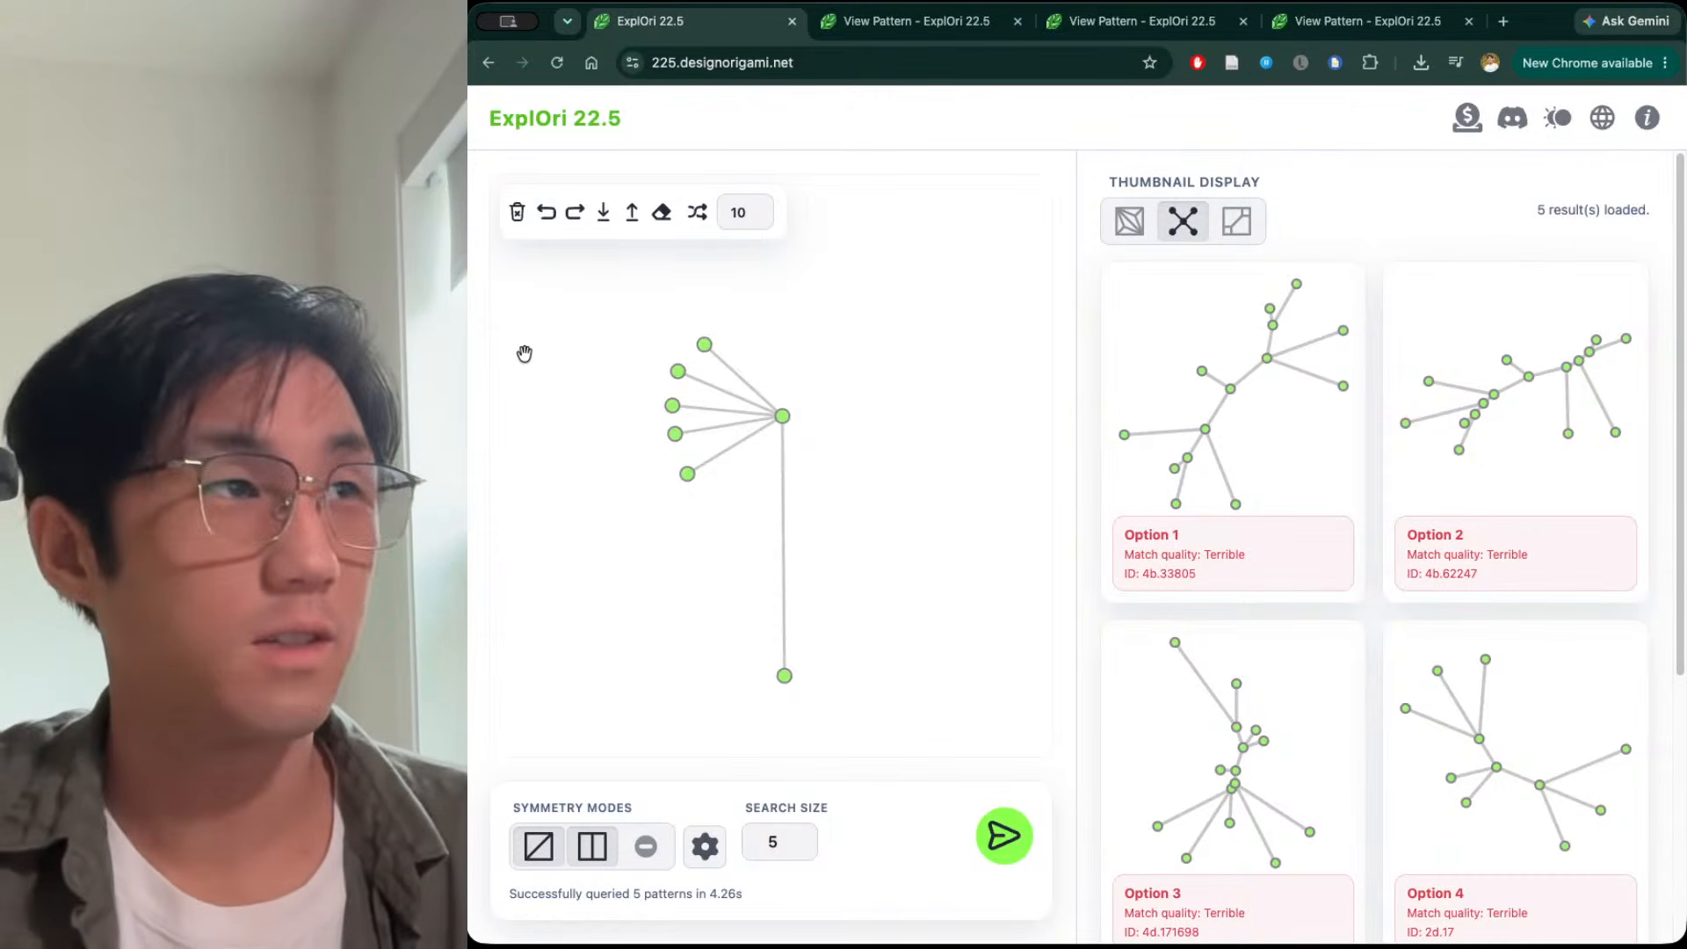
Clear the tree, reload ExplOri to discard the old results, and shift the single starting node slightly to the left
left_click(518, 212)
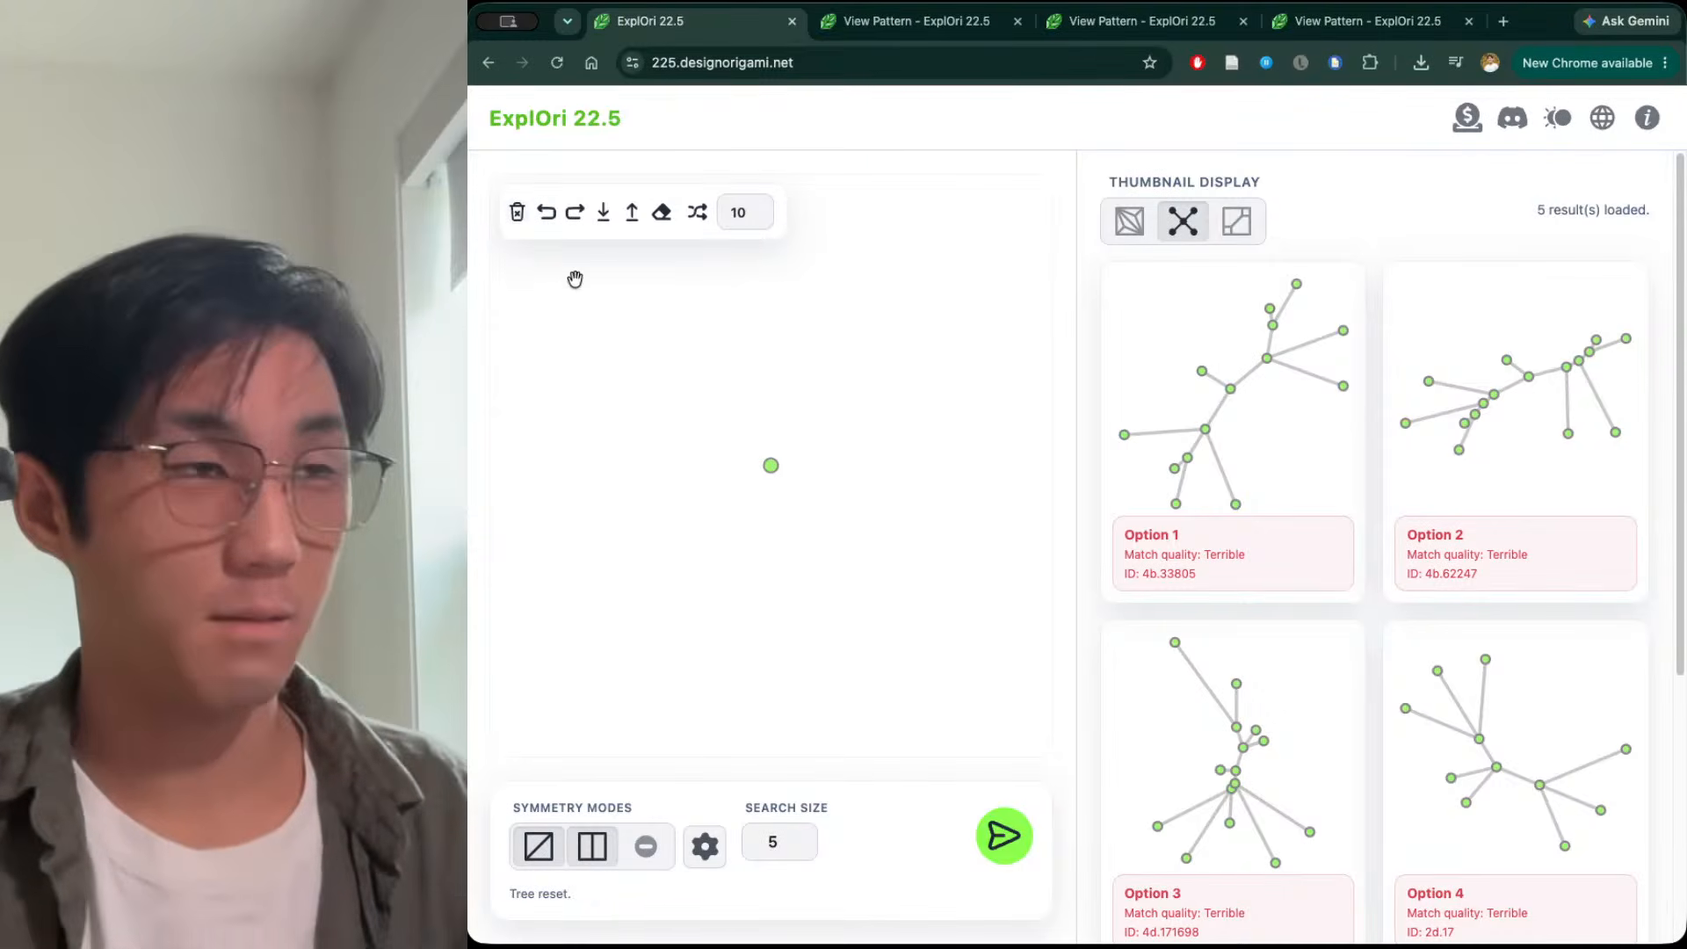
key("super+r")
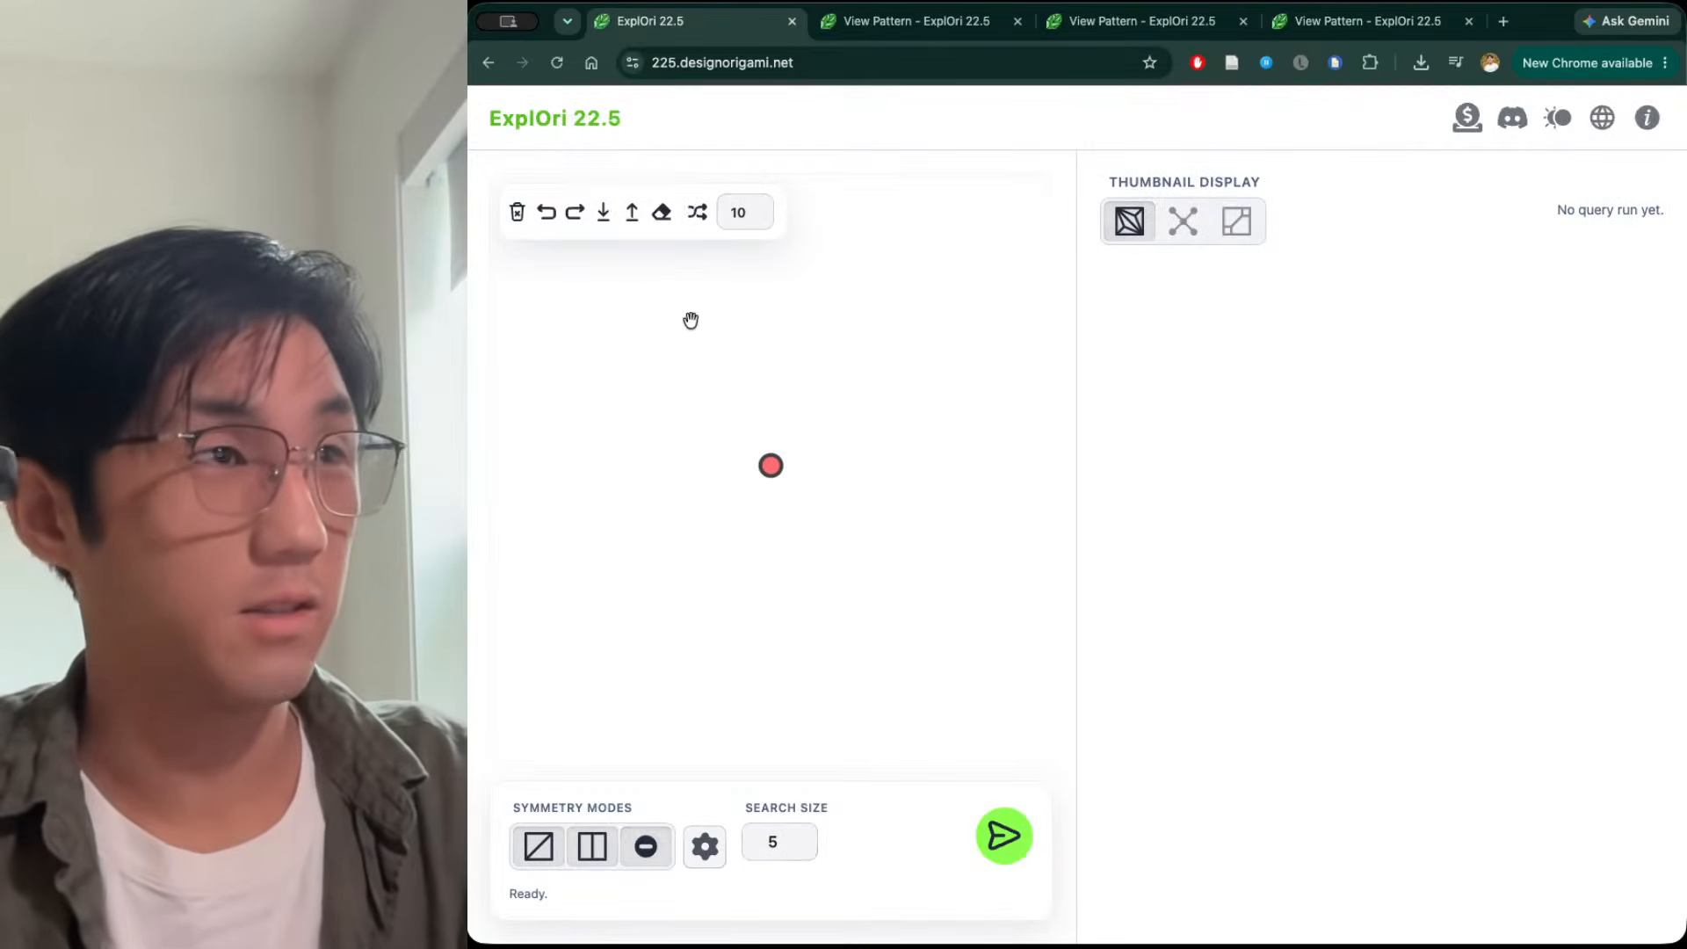
left_click_drag(770, 465, 732, 473)
Search Google Images for "caterpillar" in a new browser tab
left_click(1504, 23)
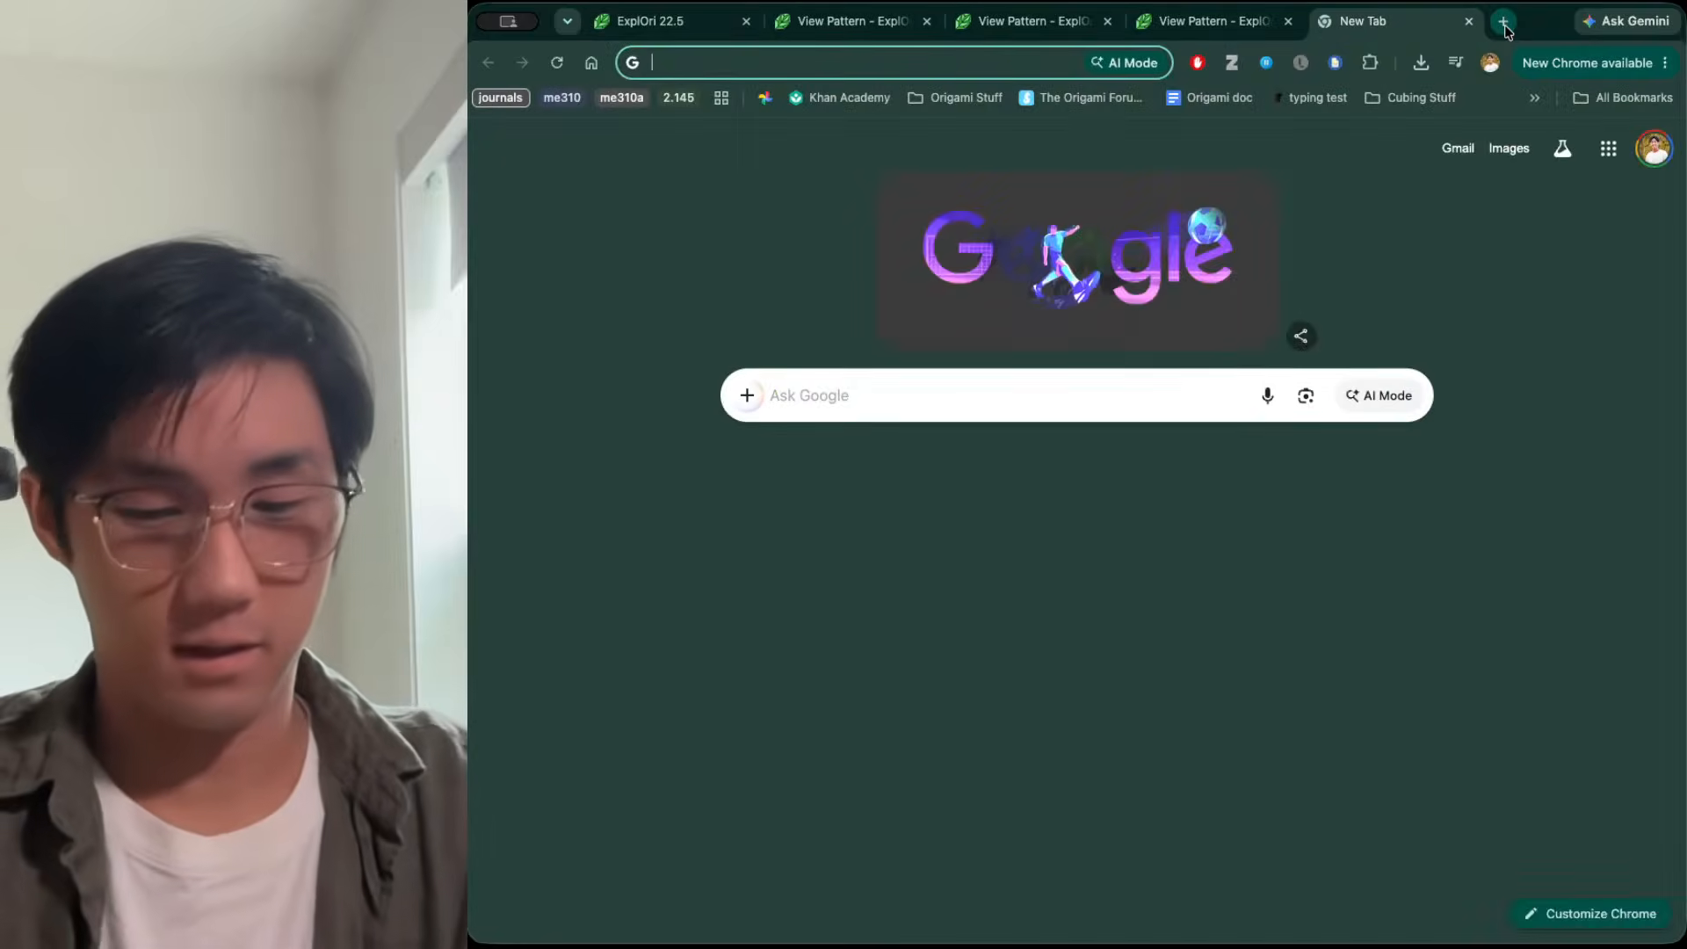
type("caterpillar")
key("Return")
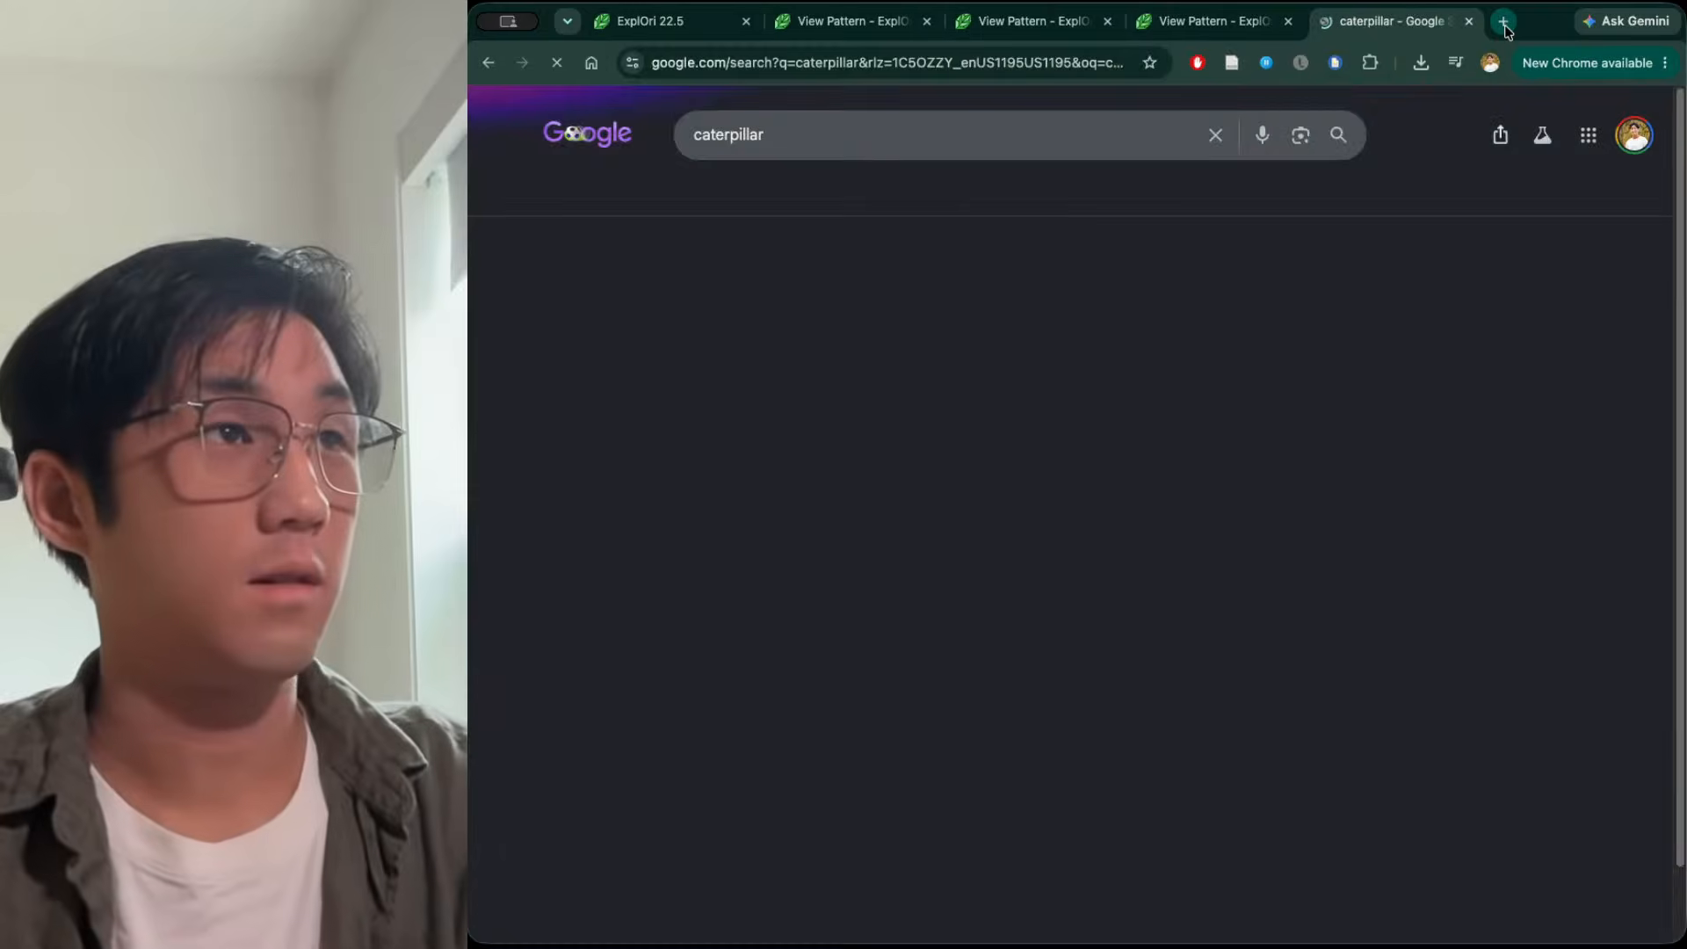
left_click(695, 197)
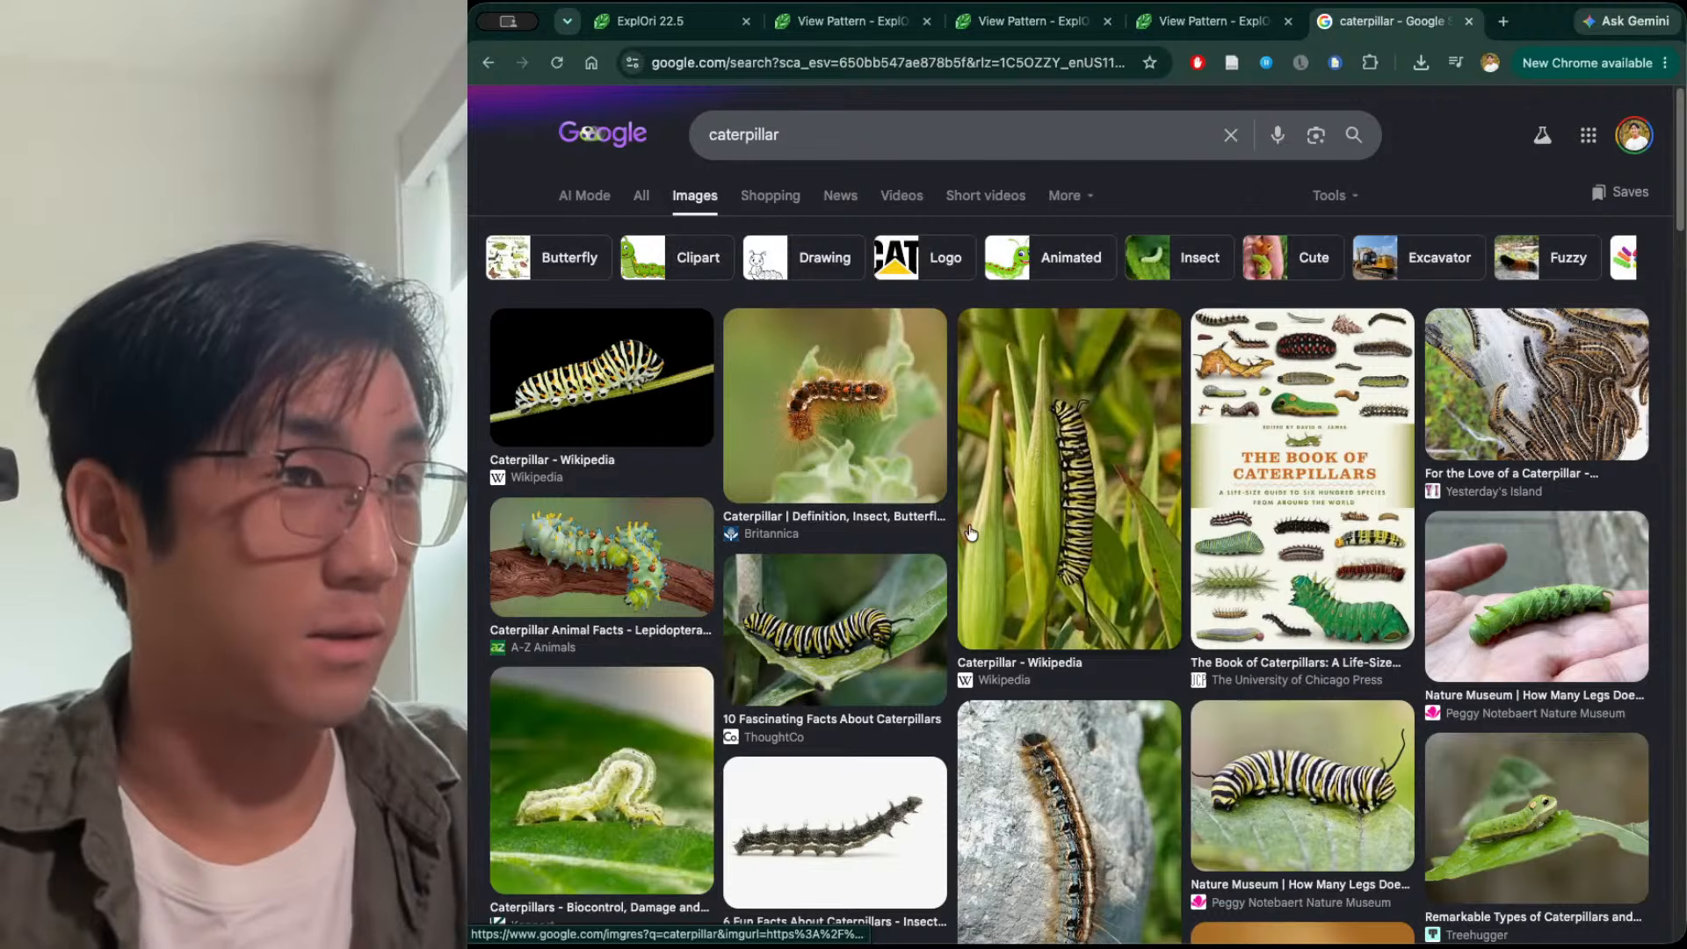
Browse the caterpillar photos for a reference, previewing both Wikipedia images and the Nature Museum one to examine body shape and legs
left_click(1083, 528)
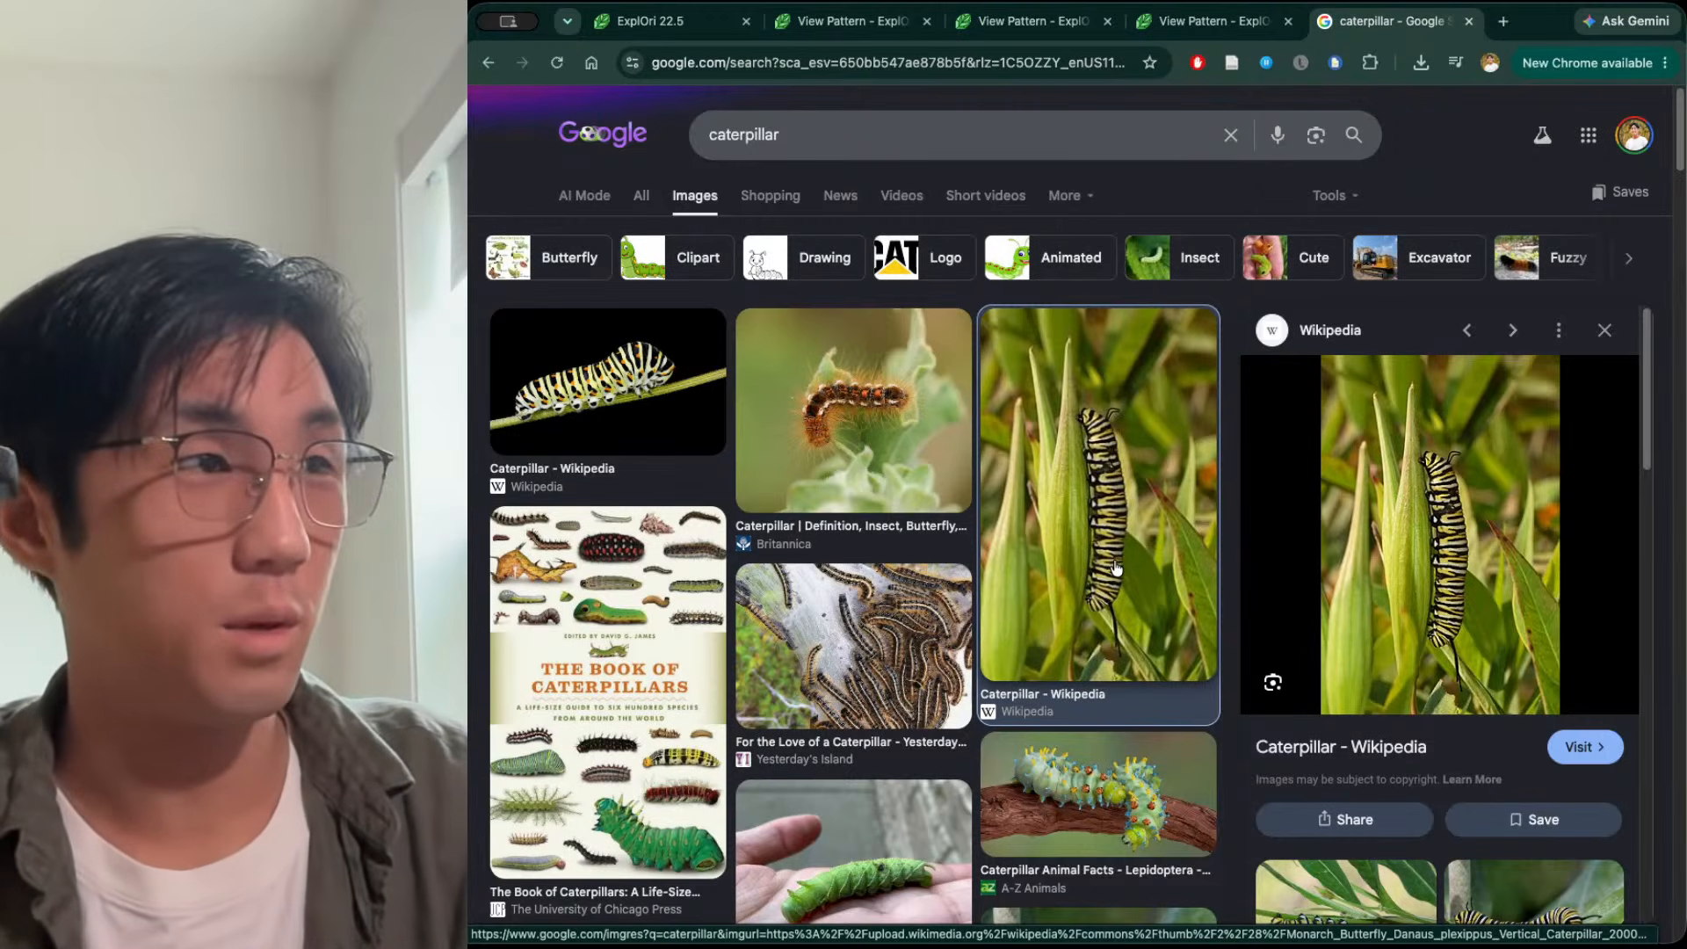
left_click(640, 418)
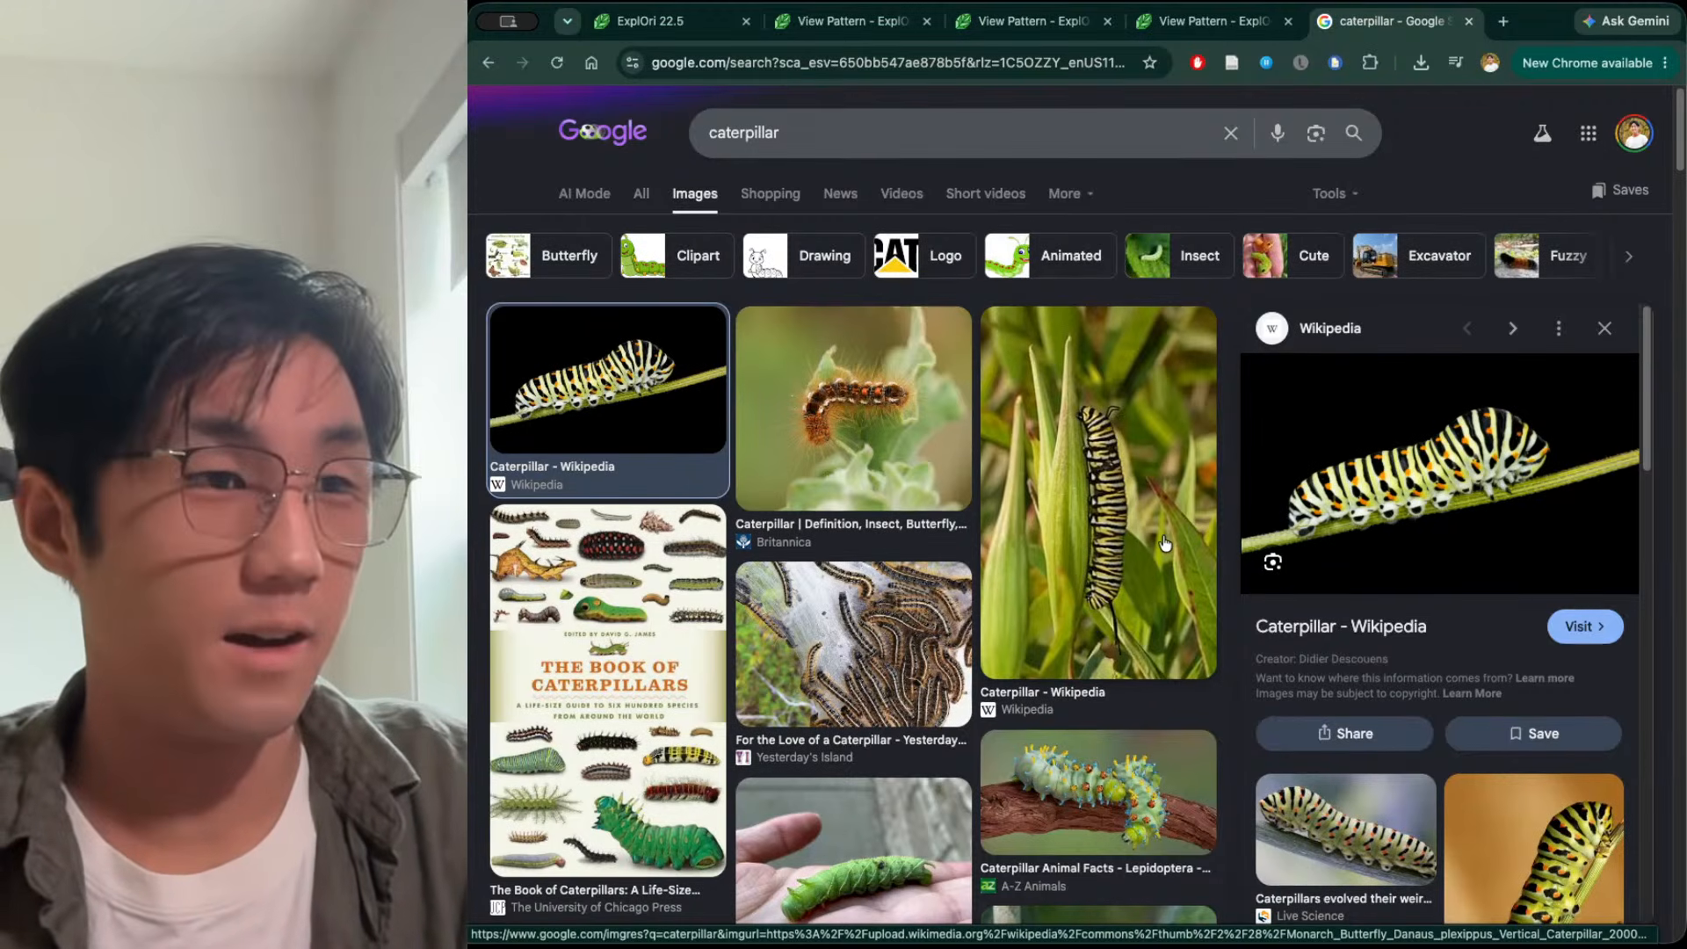
scroll(1174, 536, "down", 6)
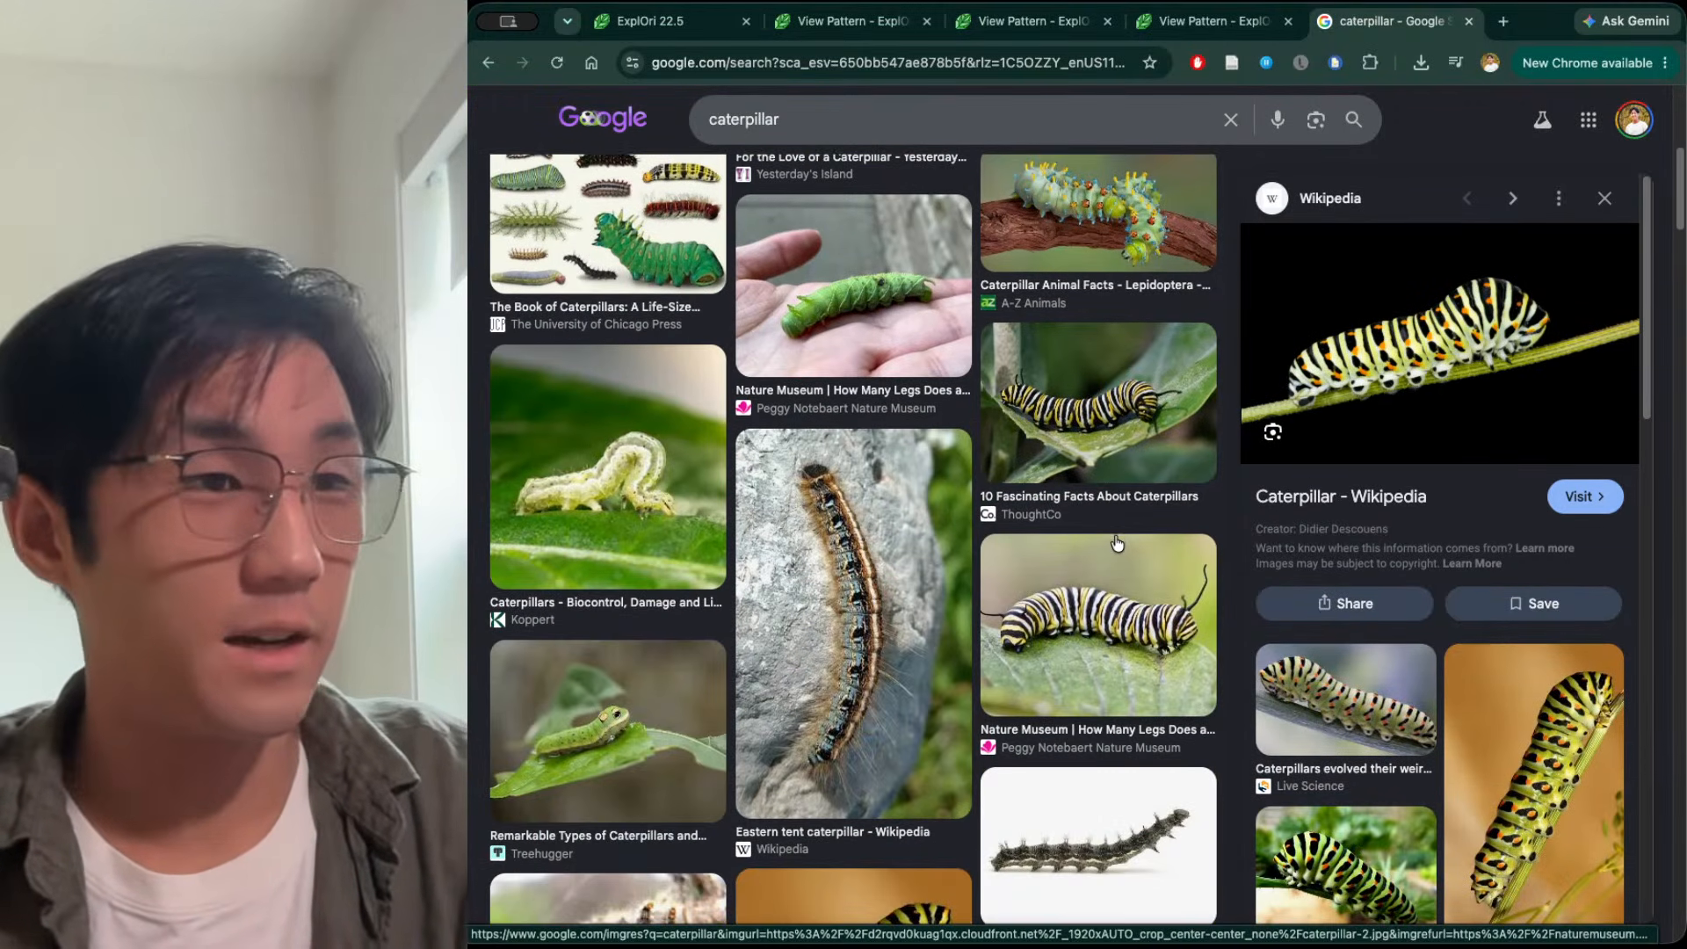
scroll(1117, 543, "down", 4)
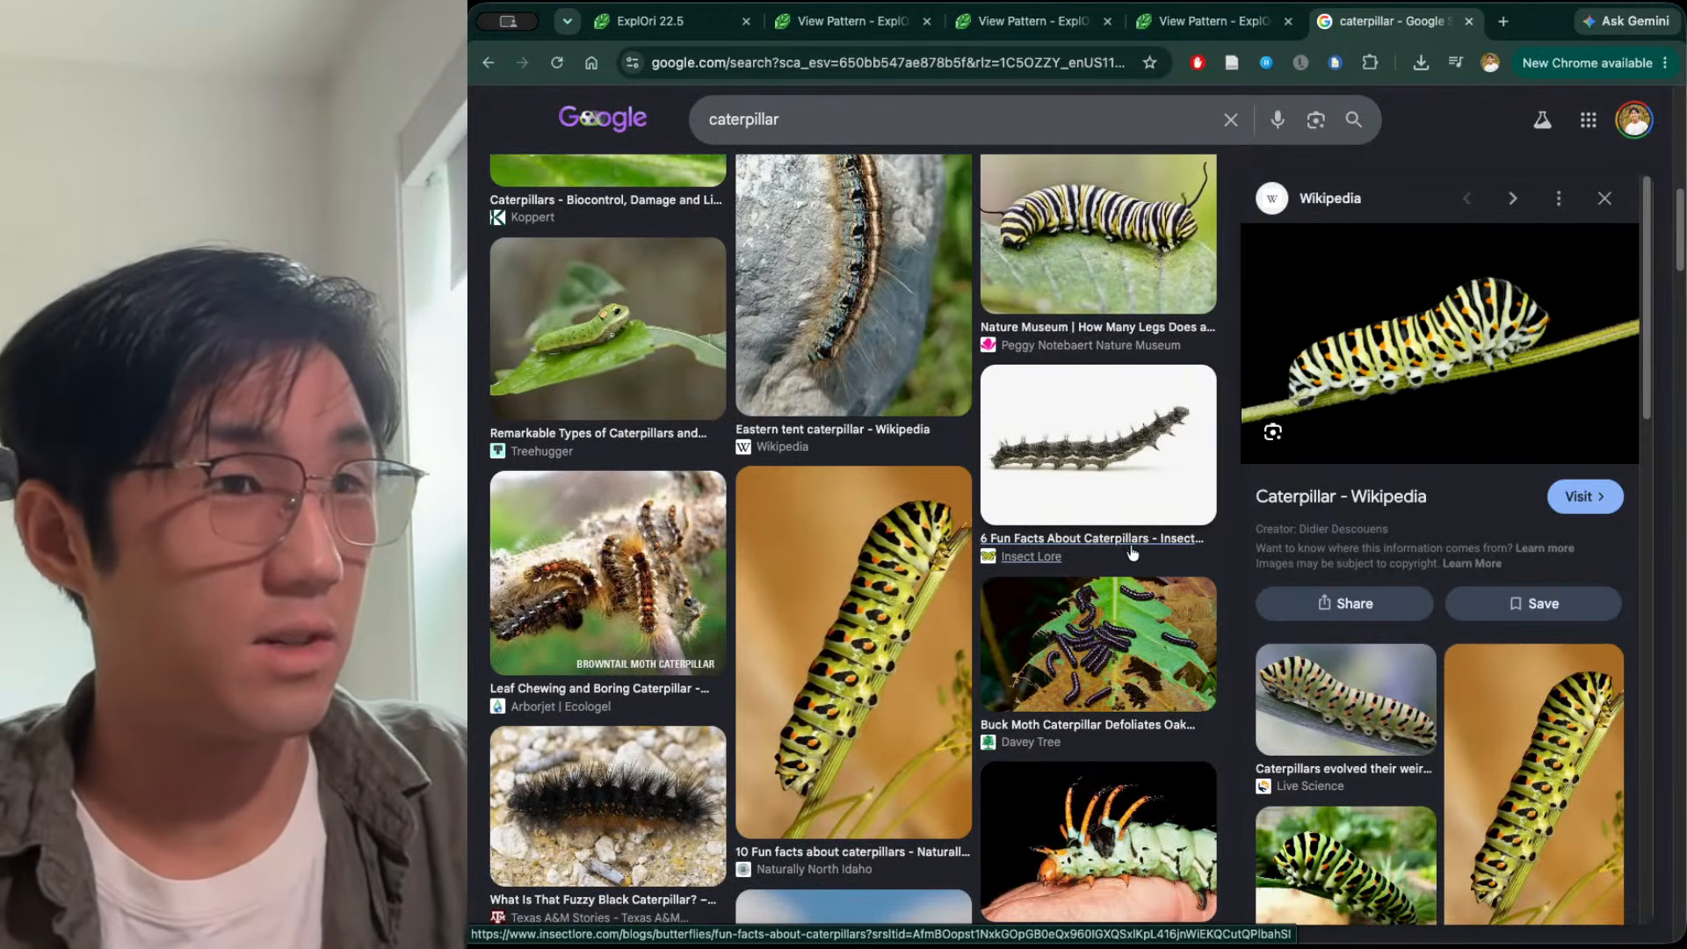
scroll(1401, 610, "down", 4)
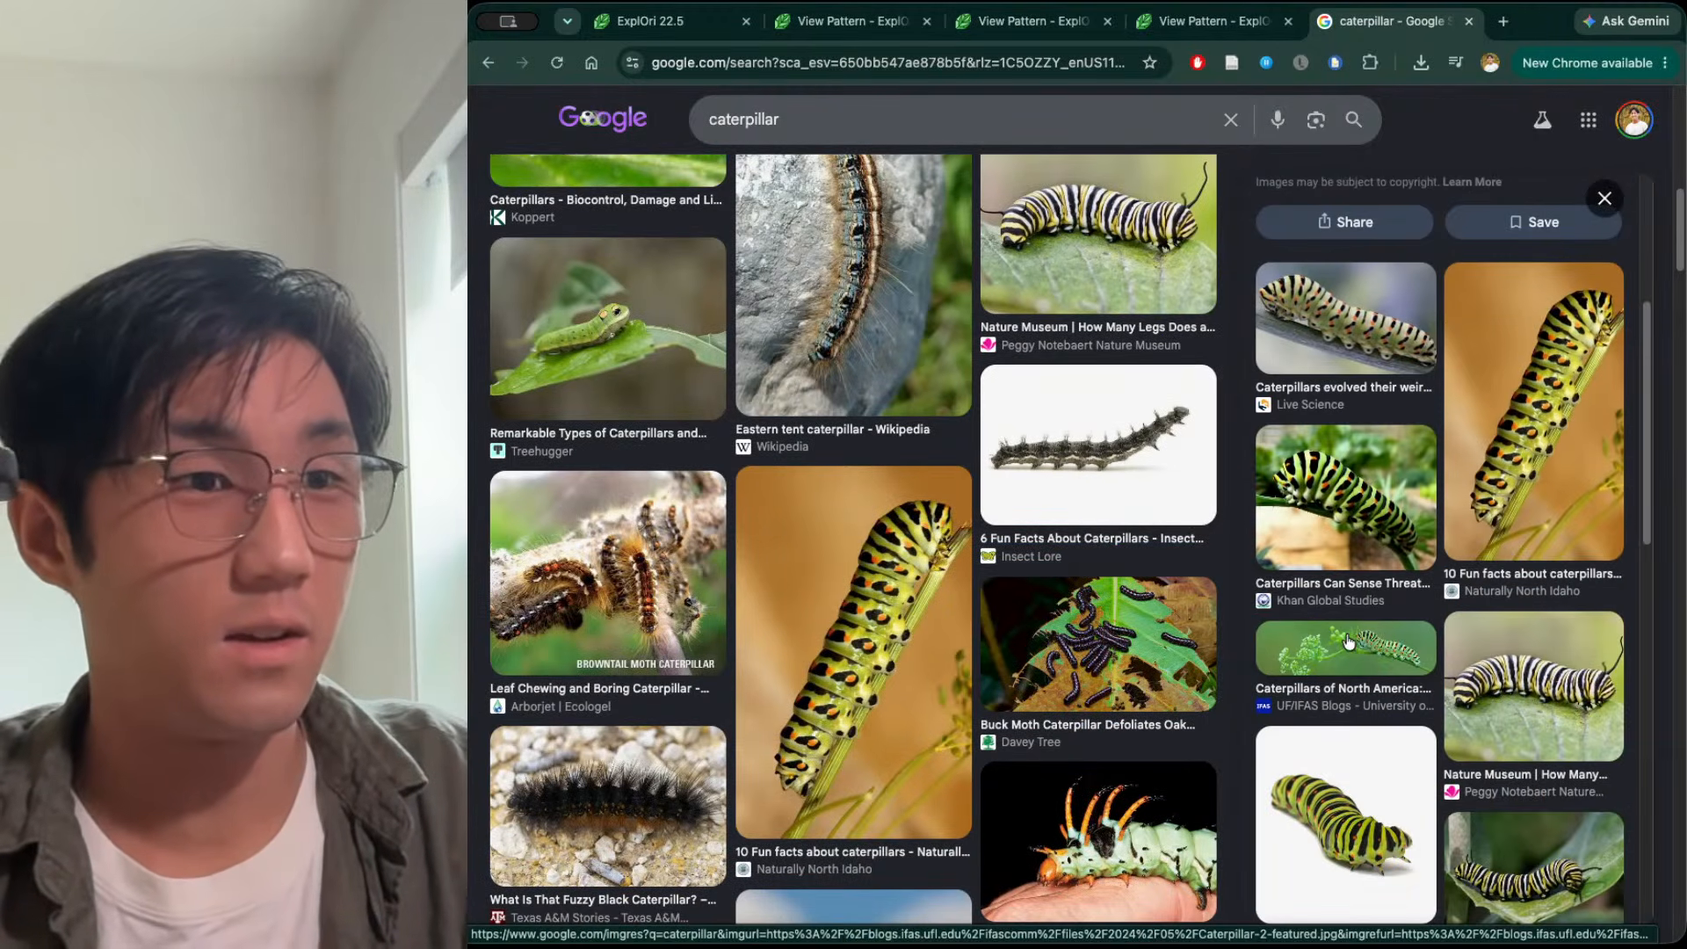
scroll(1120, 637, "down", 6)
left_click(1573, 686)
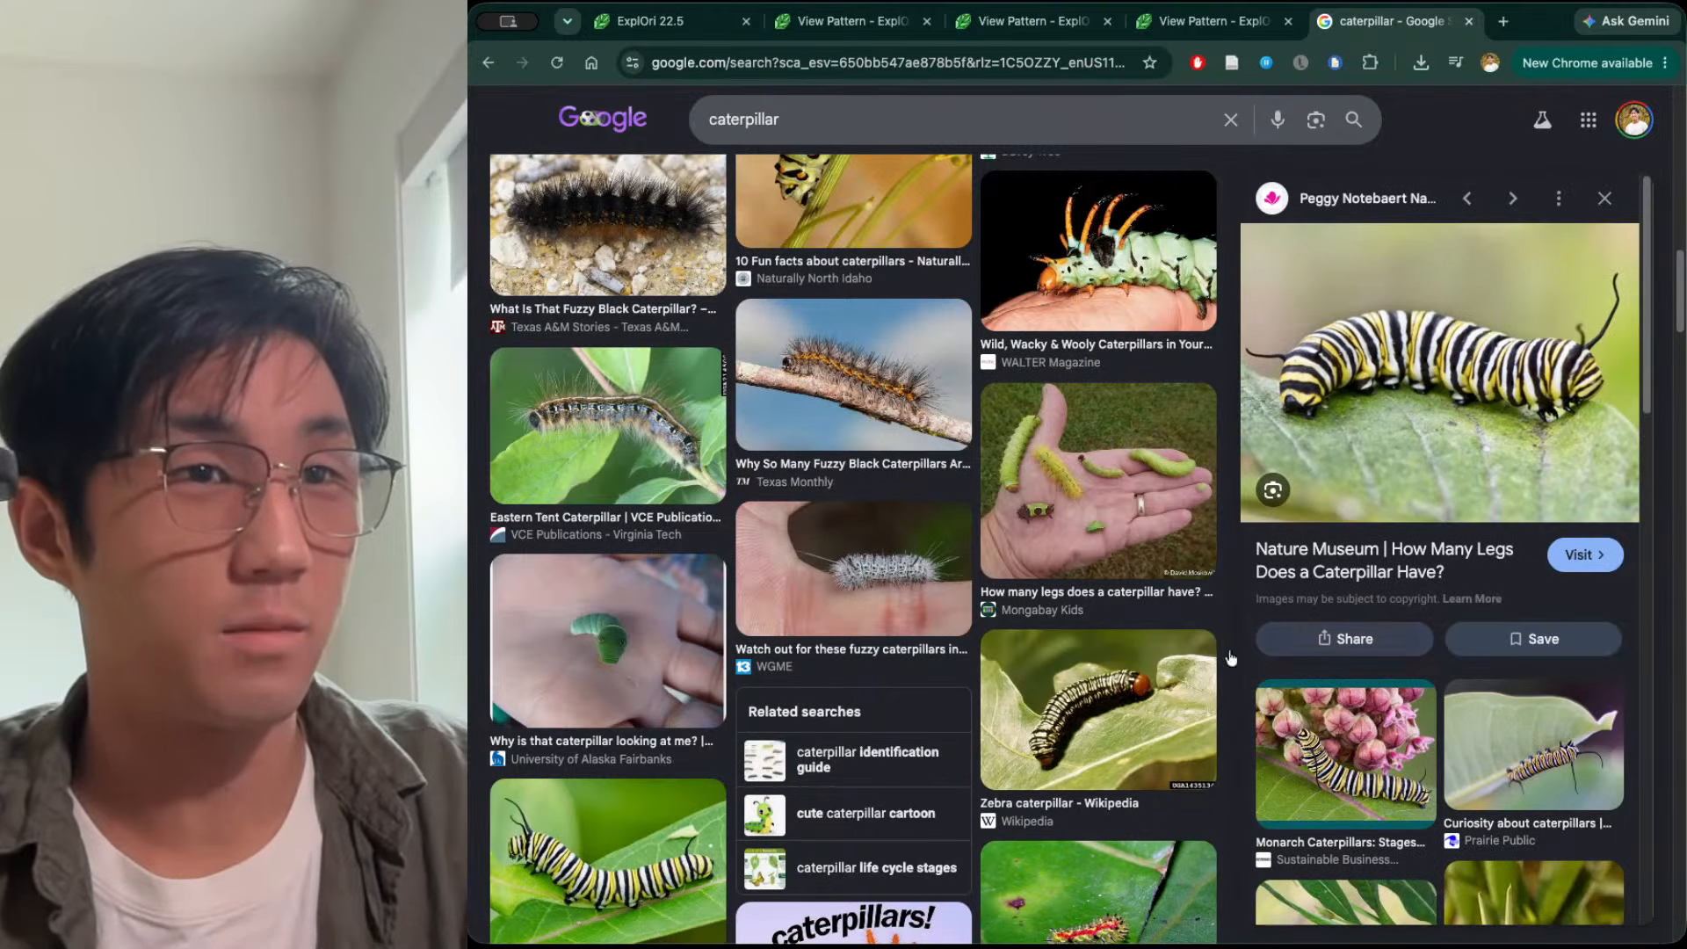
scroll(1147, 650, "down", 6)
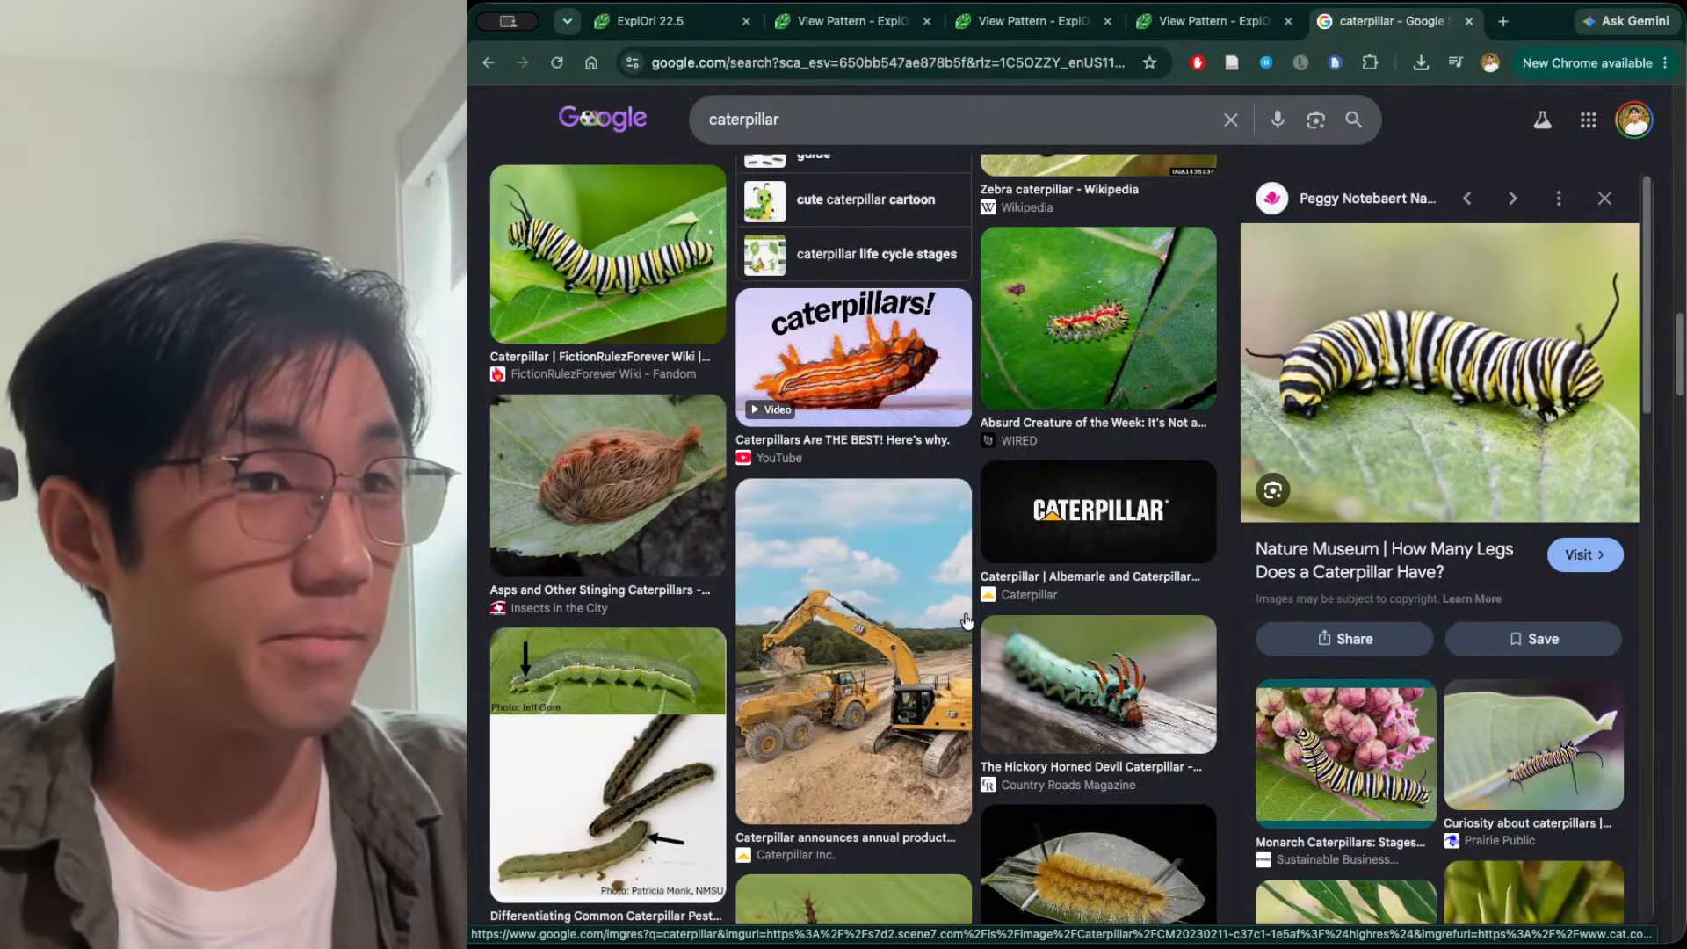
scroll(966, 622, "down", 2)
scroll(973, 617, "down", 3)
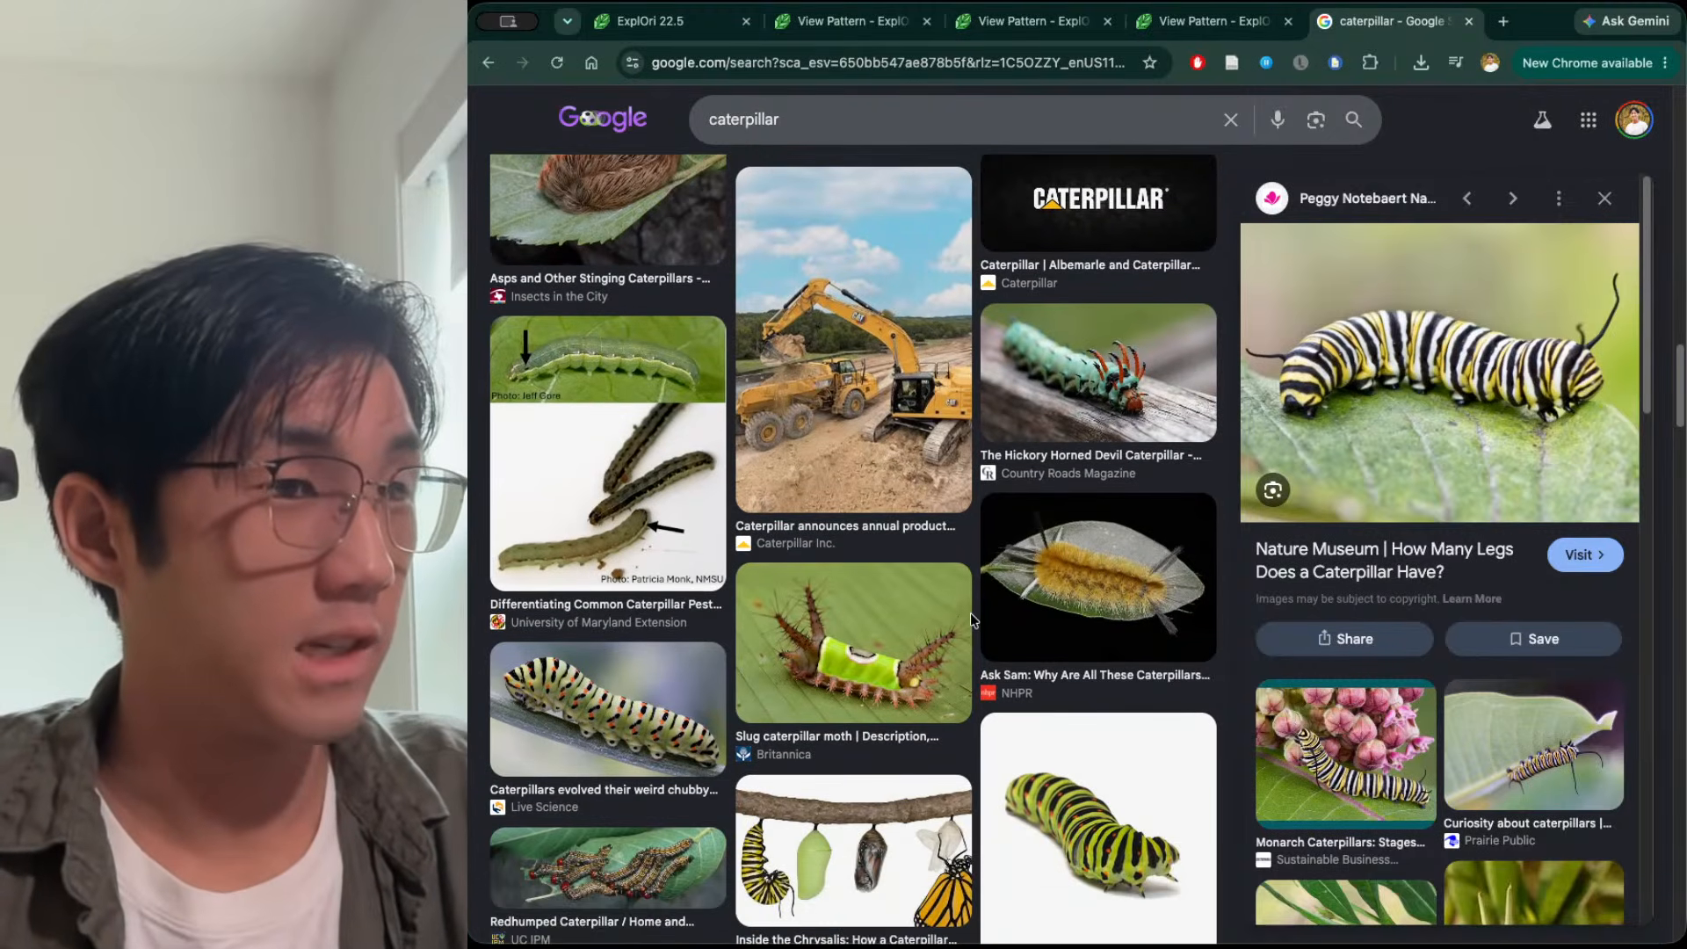
scroll(971, 615, "up", 15)
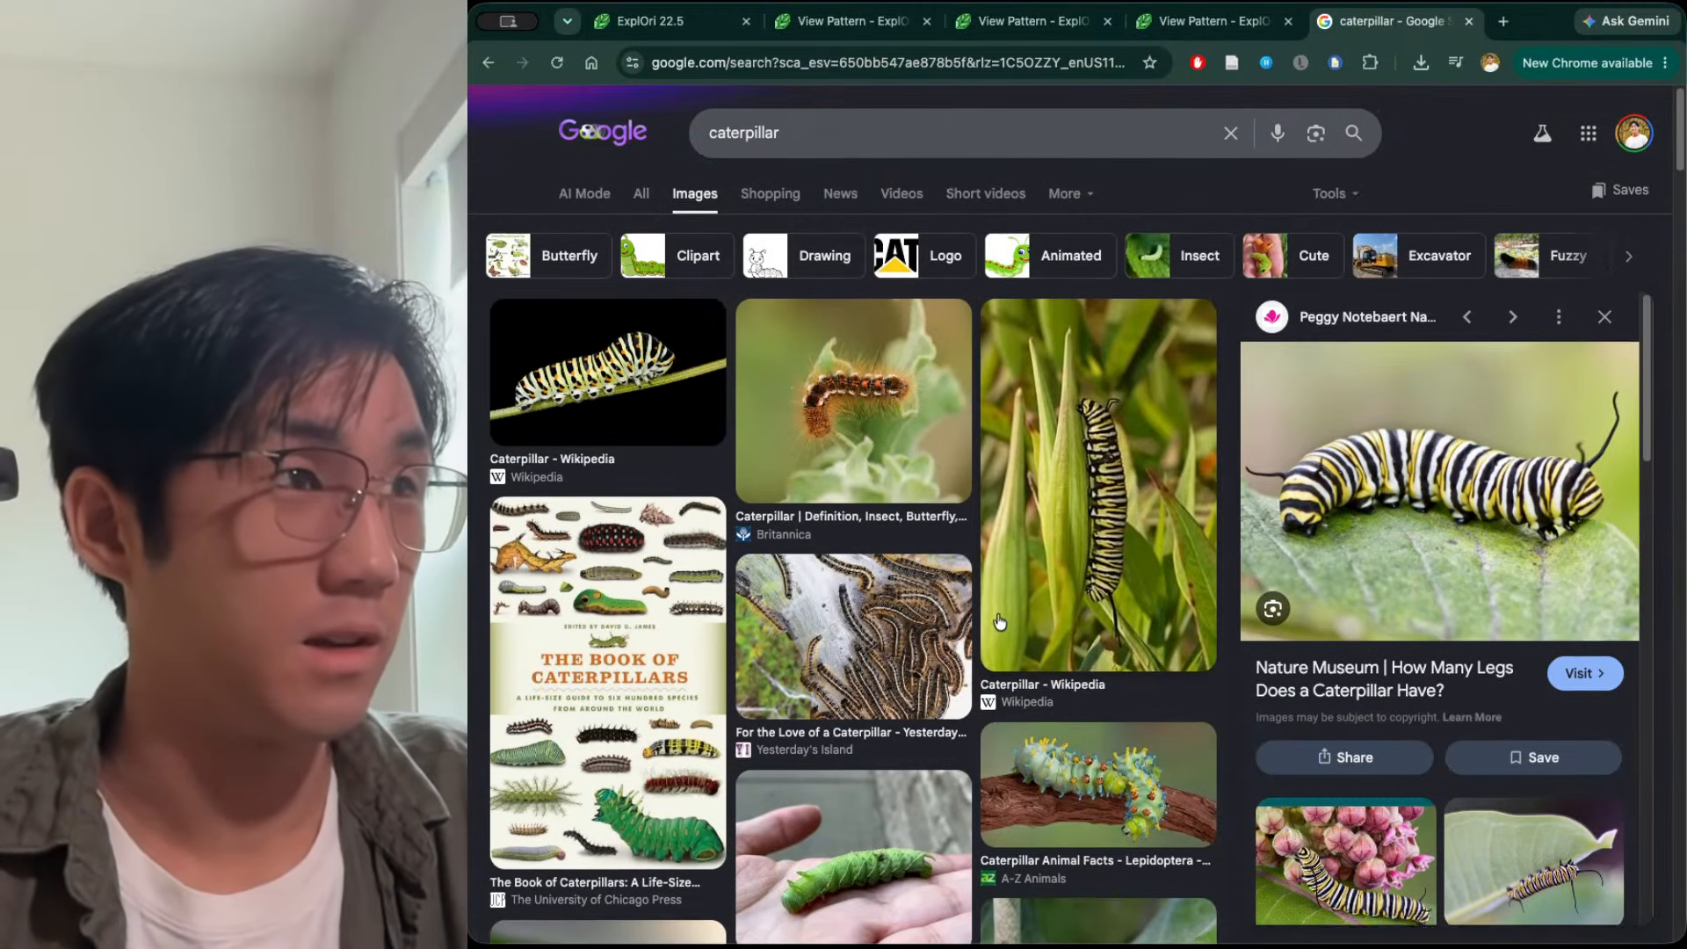
Open the black-background Wikipedia caterpillar photo full size in its own tab, and close the image search
left_click(648, 400)
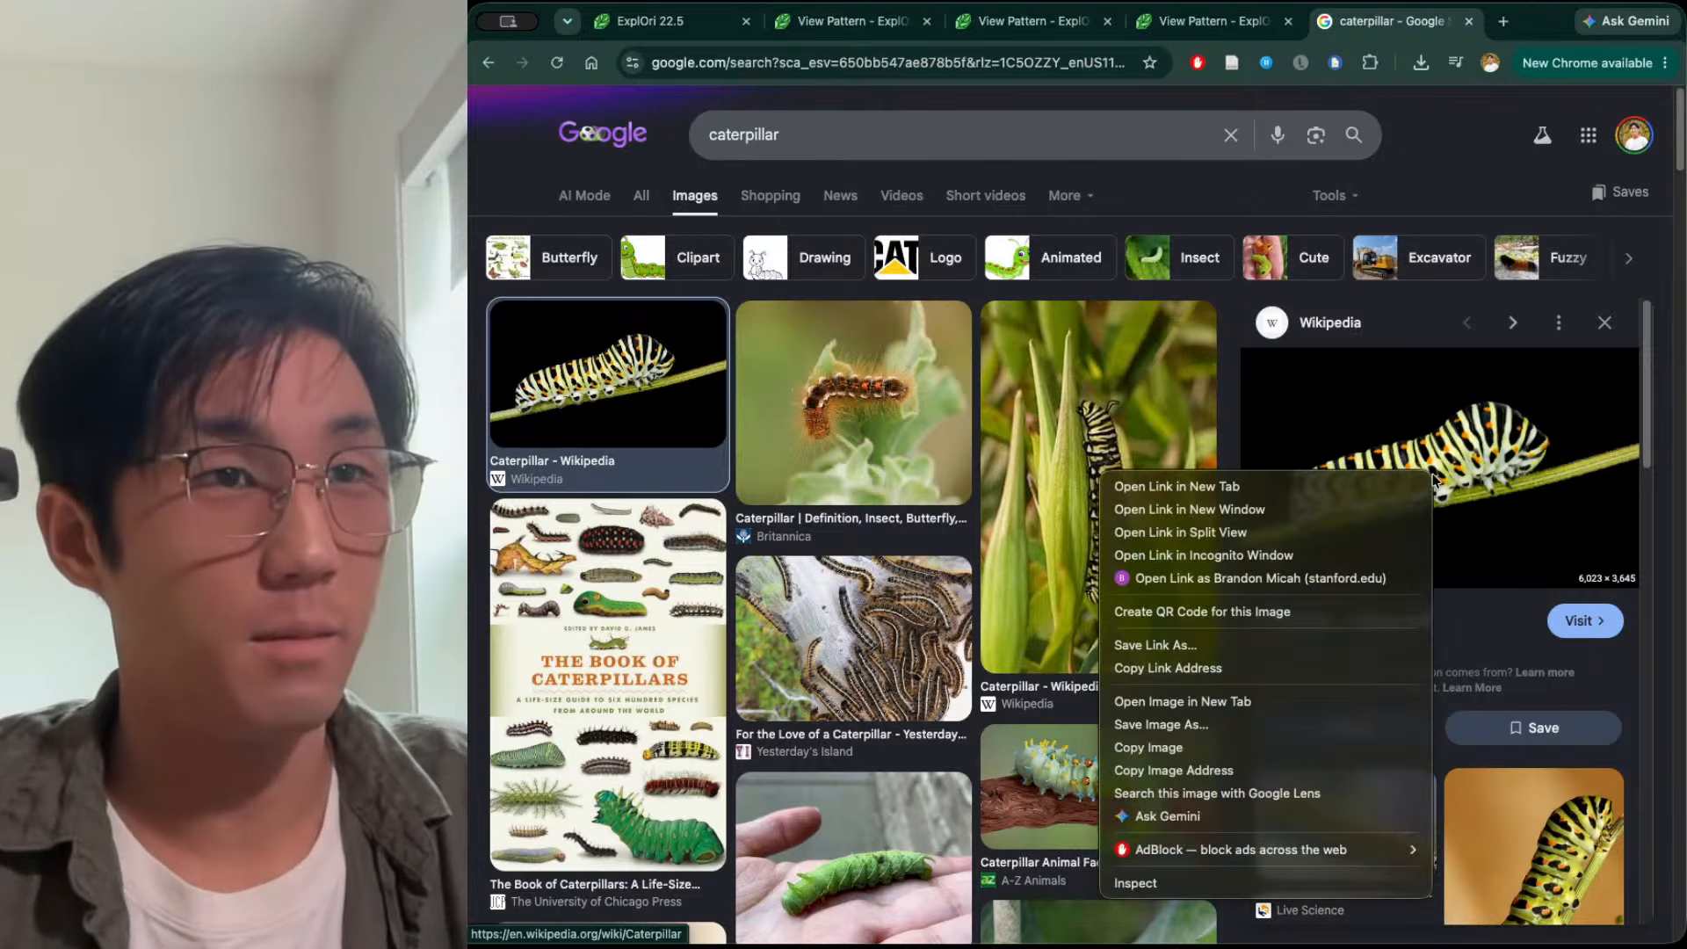
right_click(1430, 479)
left_click(1319, 701)
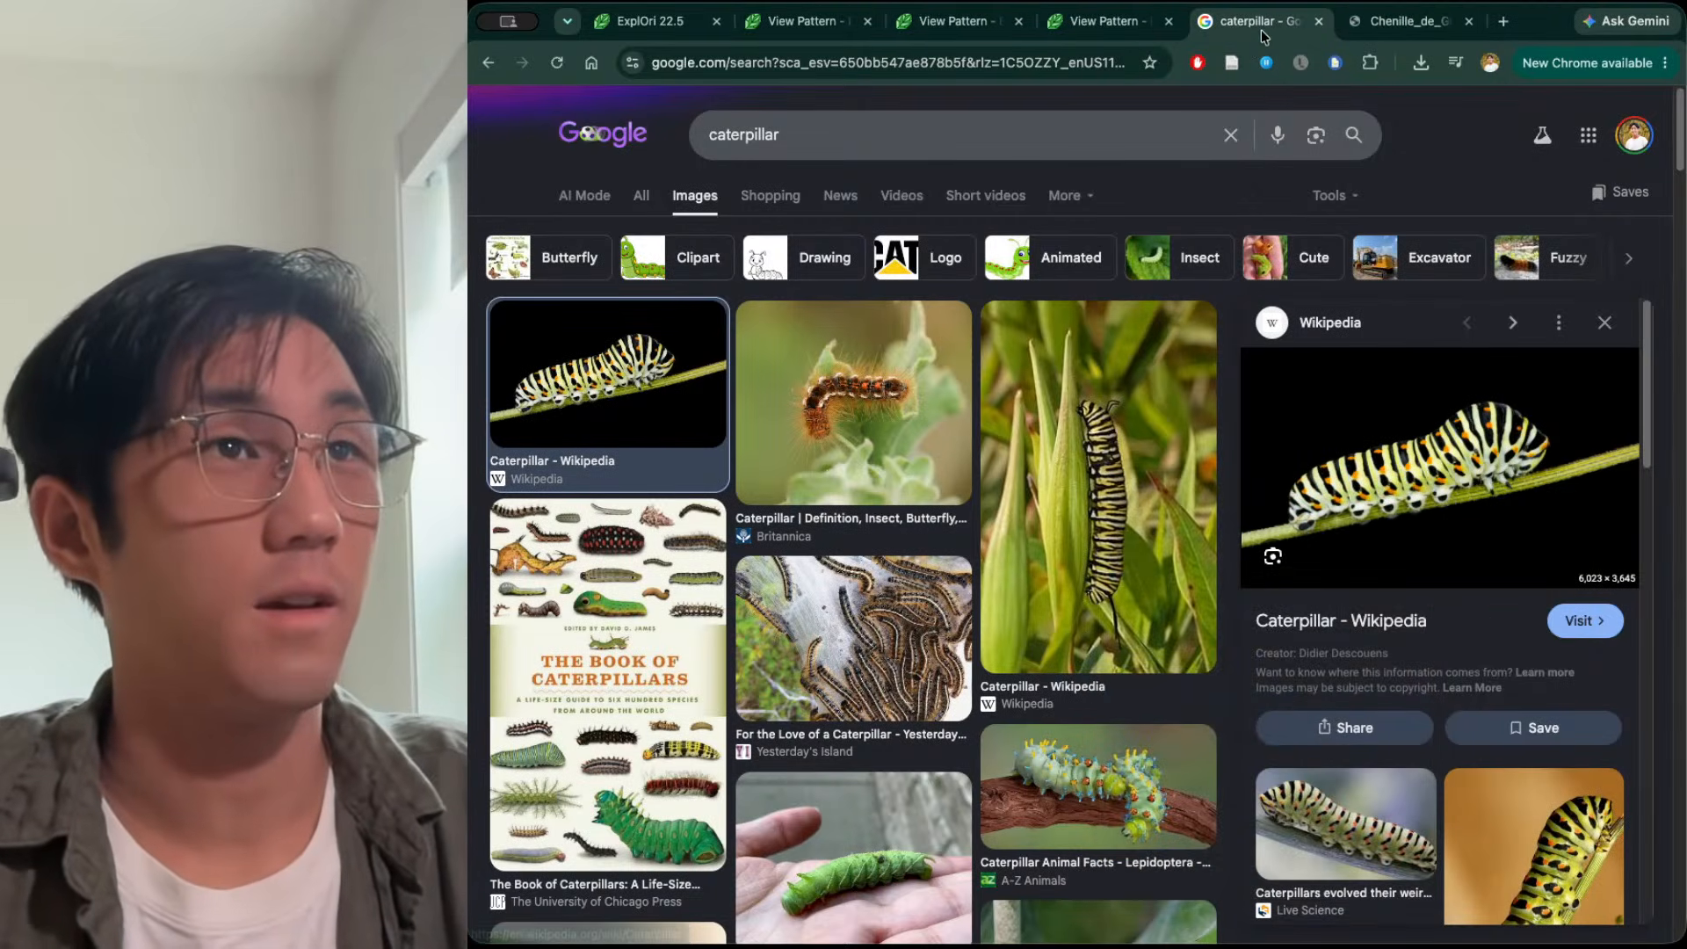
key("super+w")
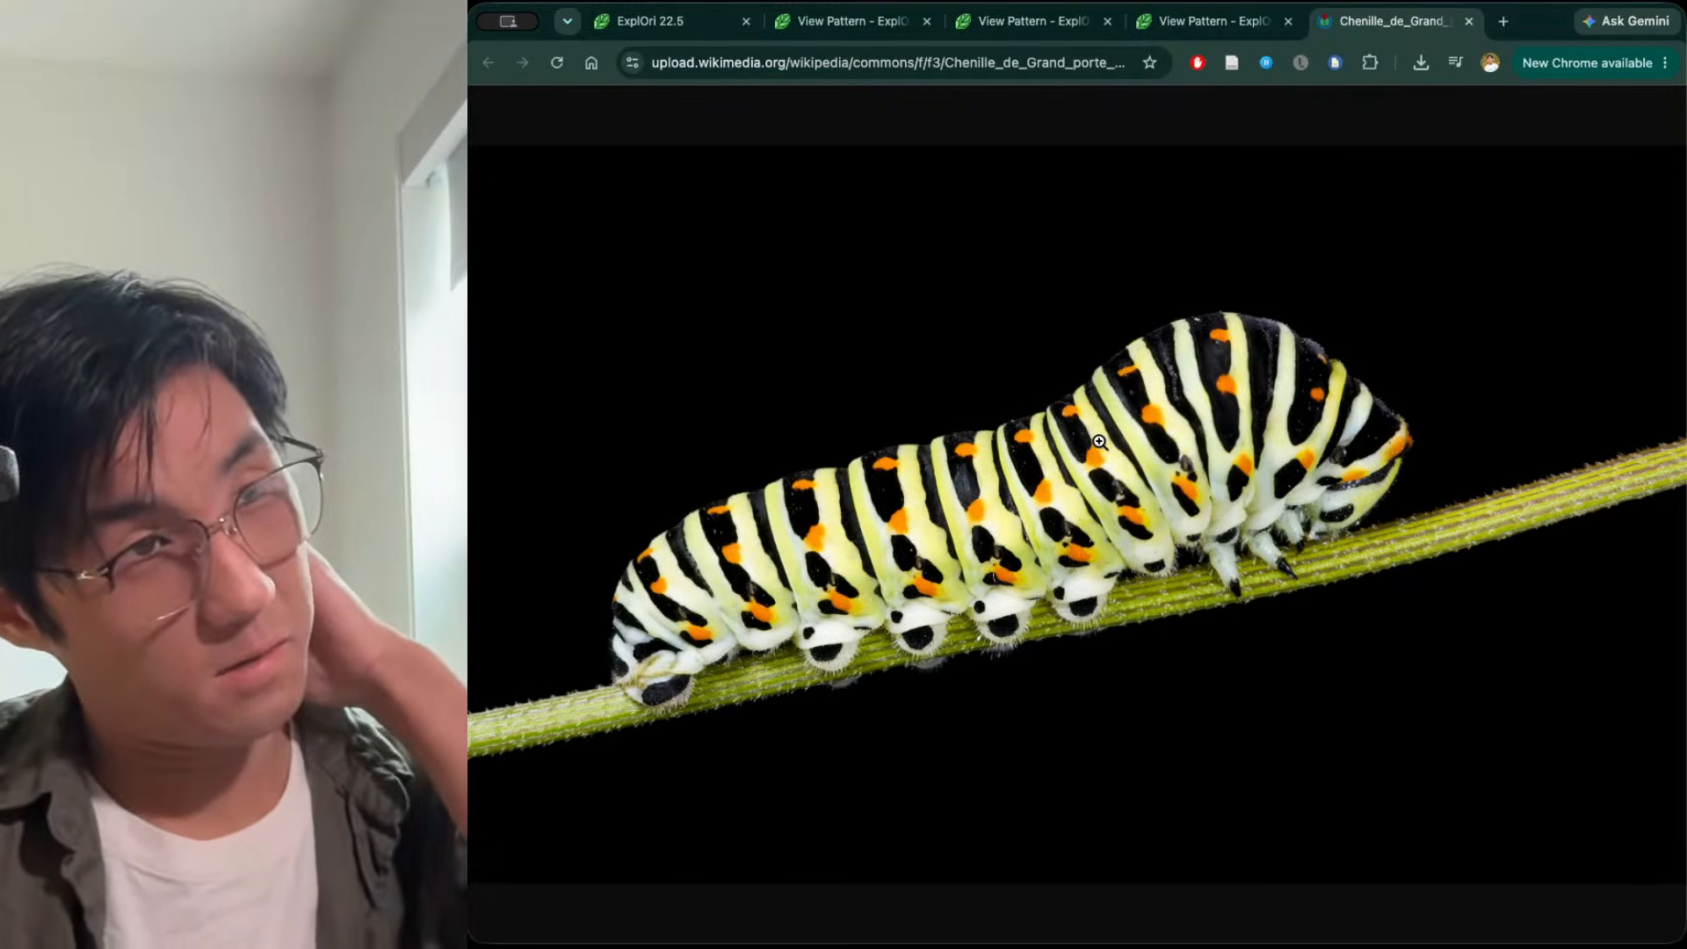
Close the three old View Pattern tabs and return to the empty ExplOri tree editor
left_click(841, 22)
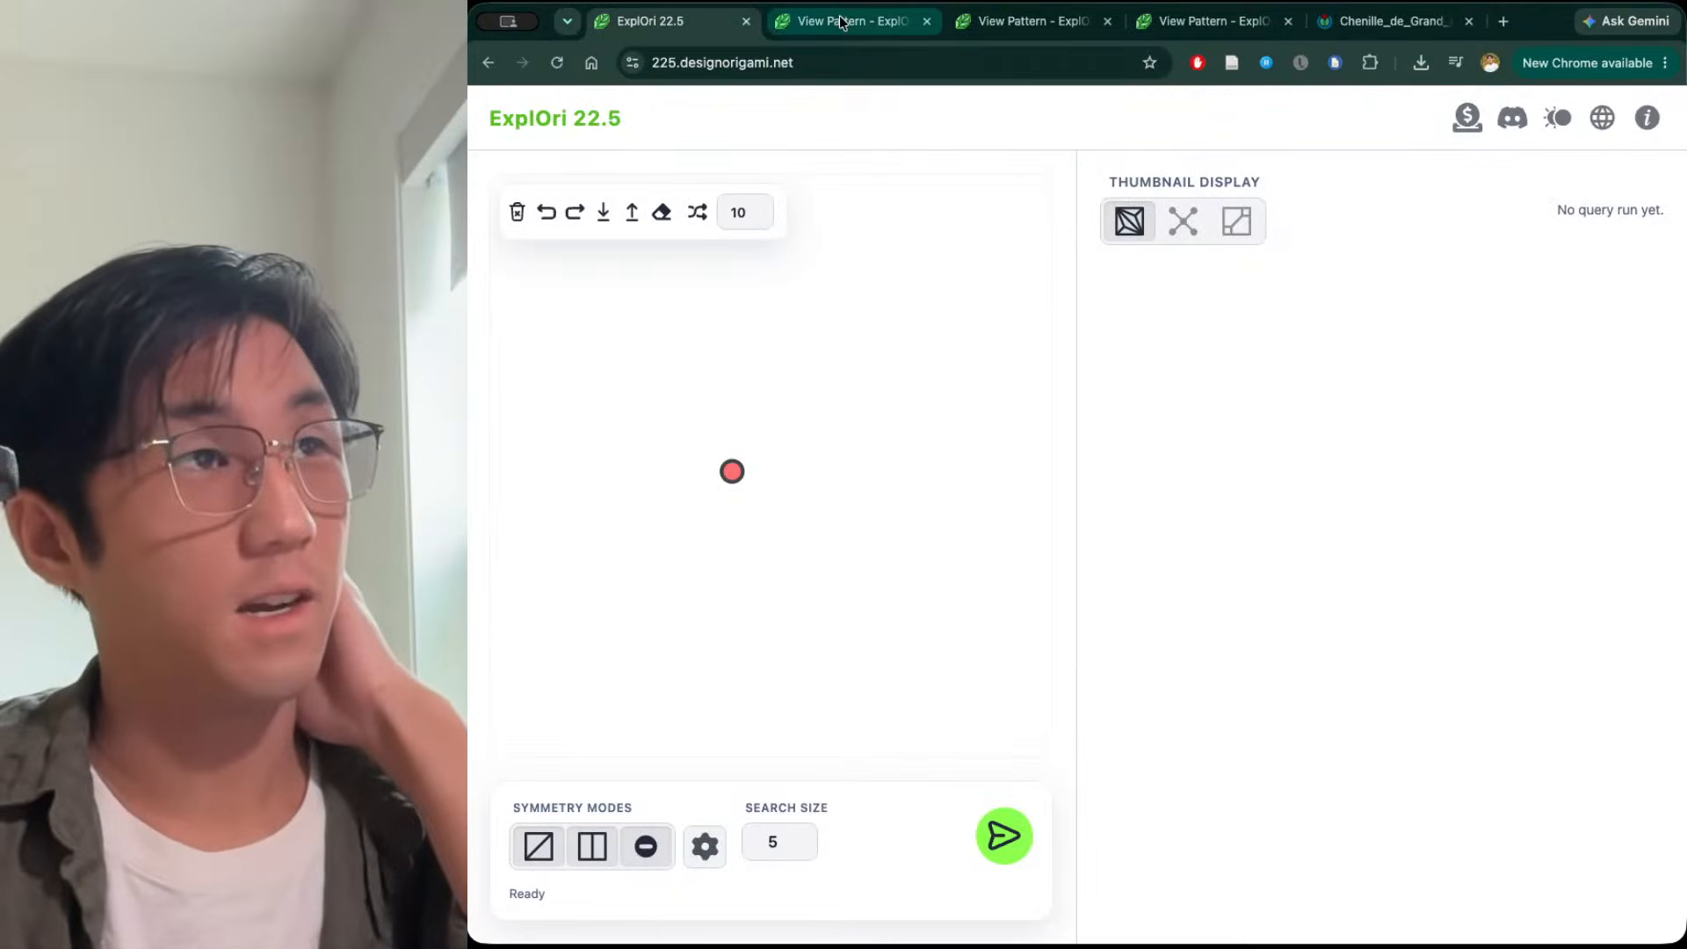
key("ctrl+w")
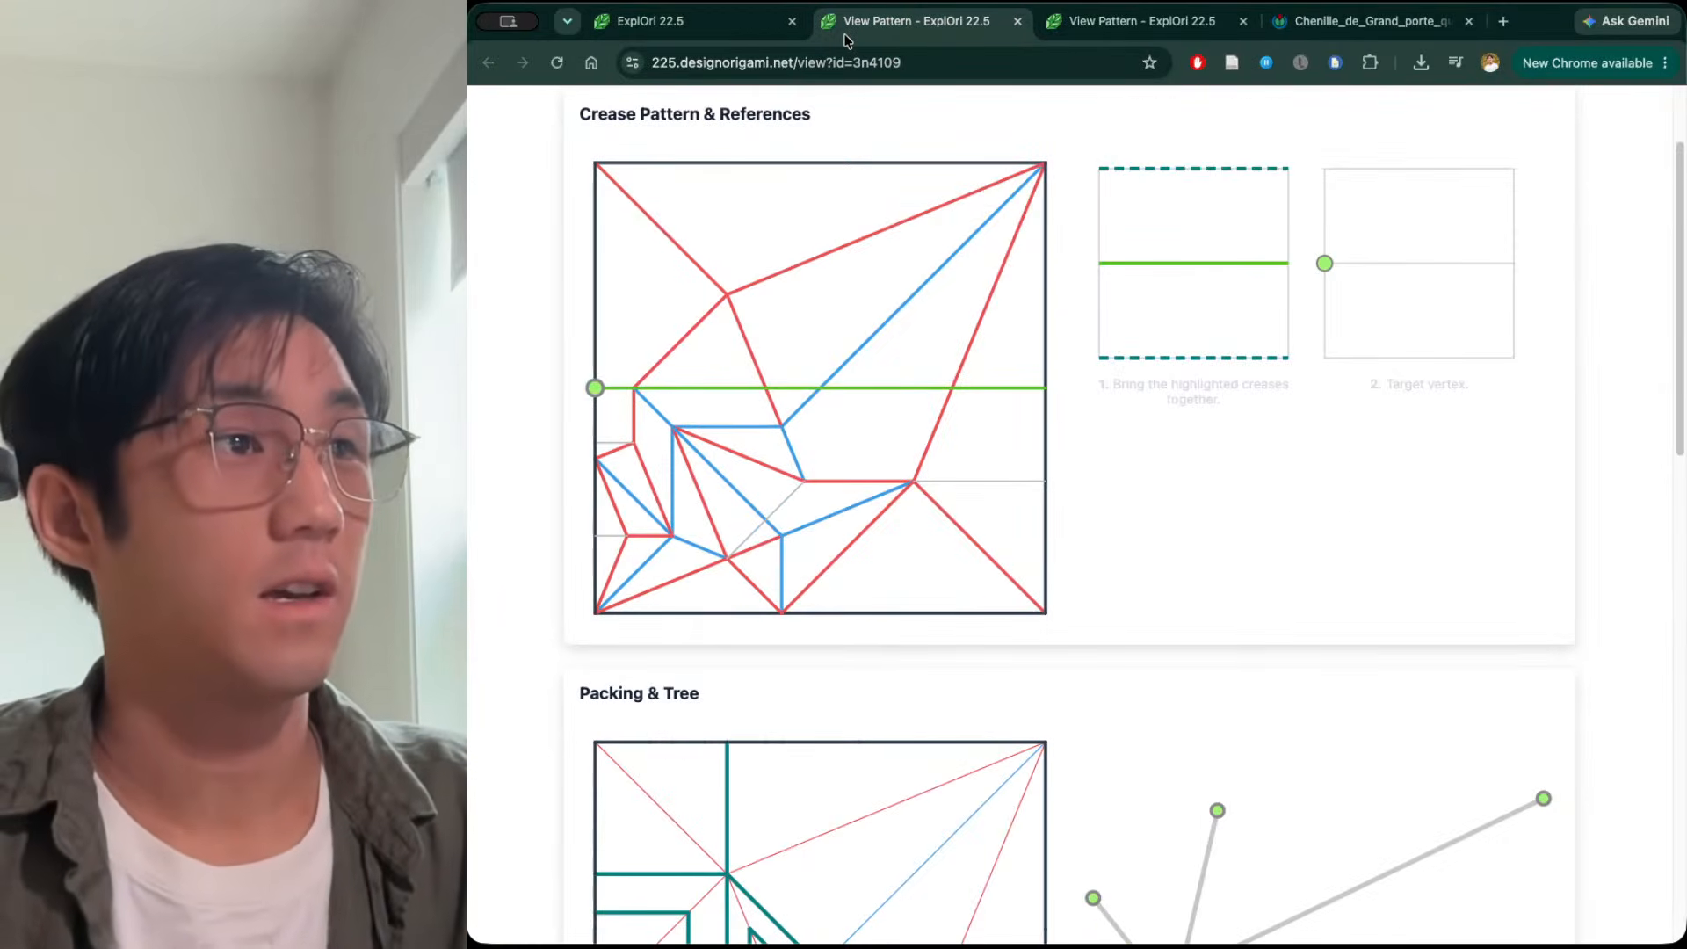
key("ctrl+w")
key("ctrl+w")
left_click(725, 26)
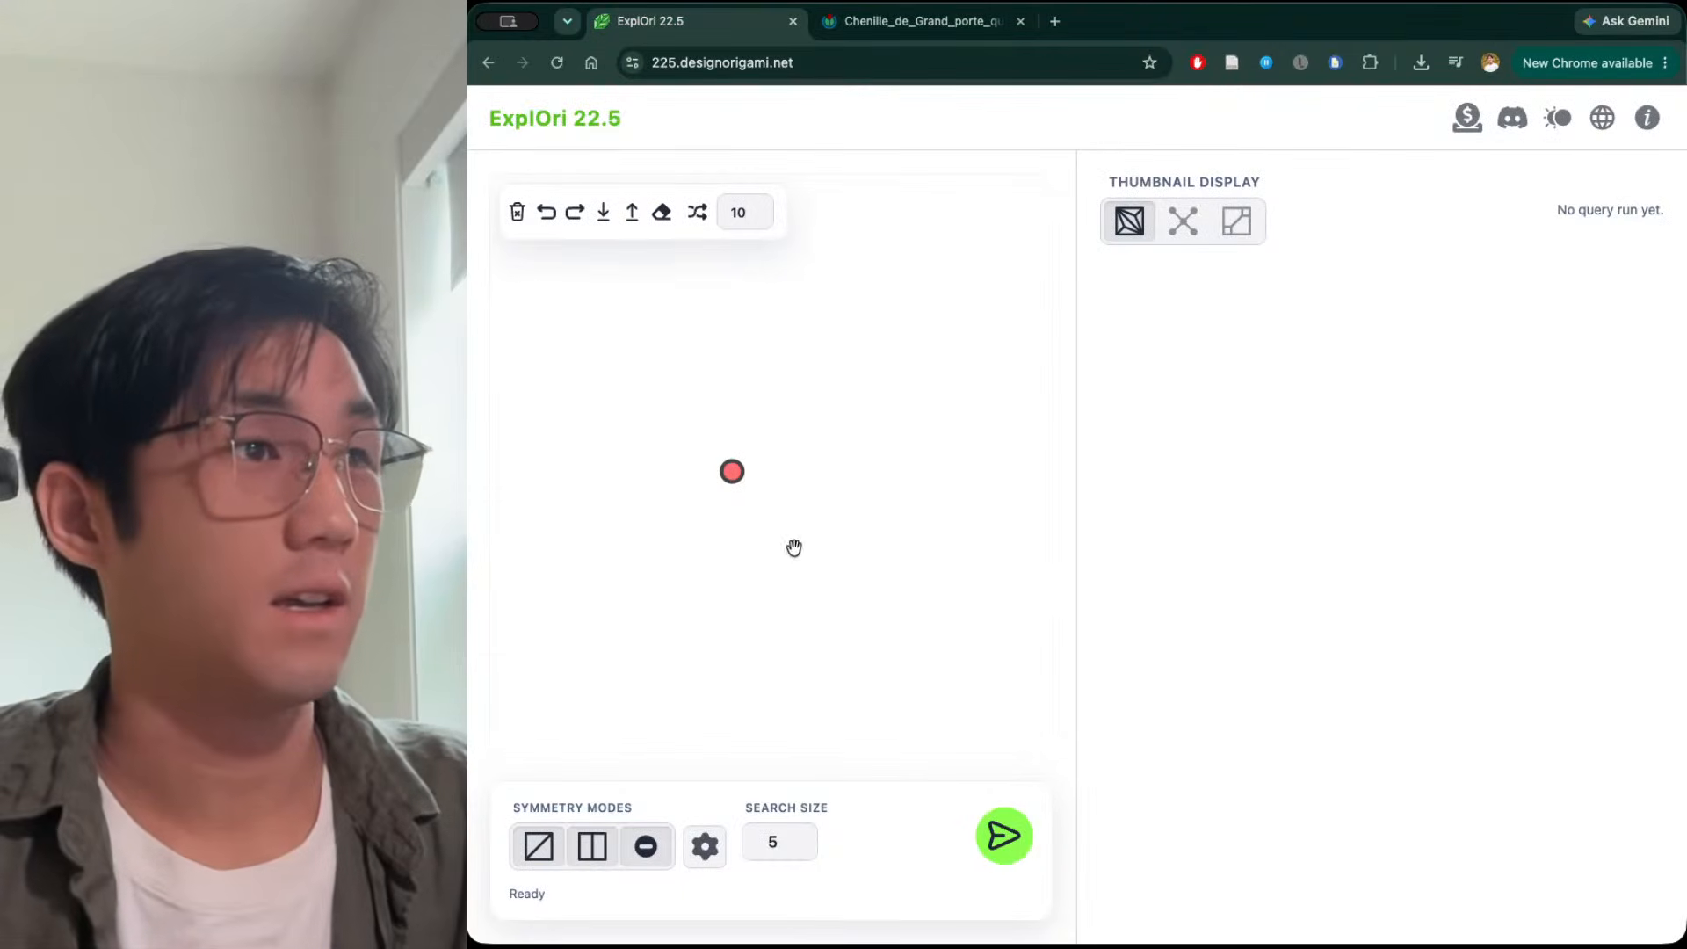
Draw the caterpillar's body as a nearly horizontal chain of seven nodes, extending from the starting node towards both ends
left_click_drag(748, 472, 988, 487)
left_click(847, 475)
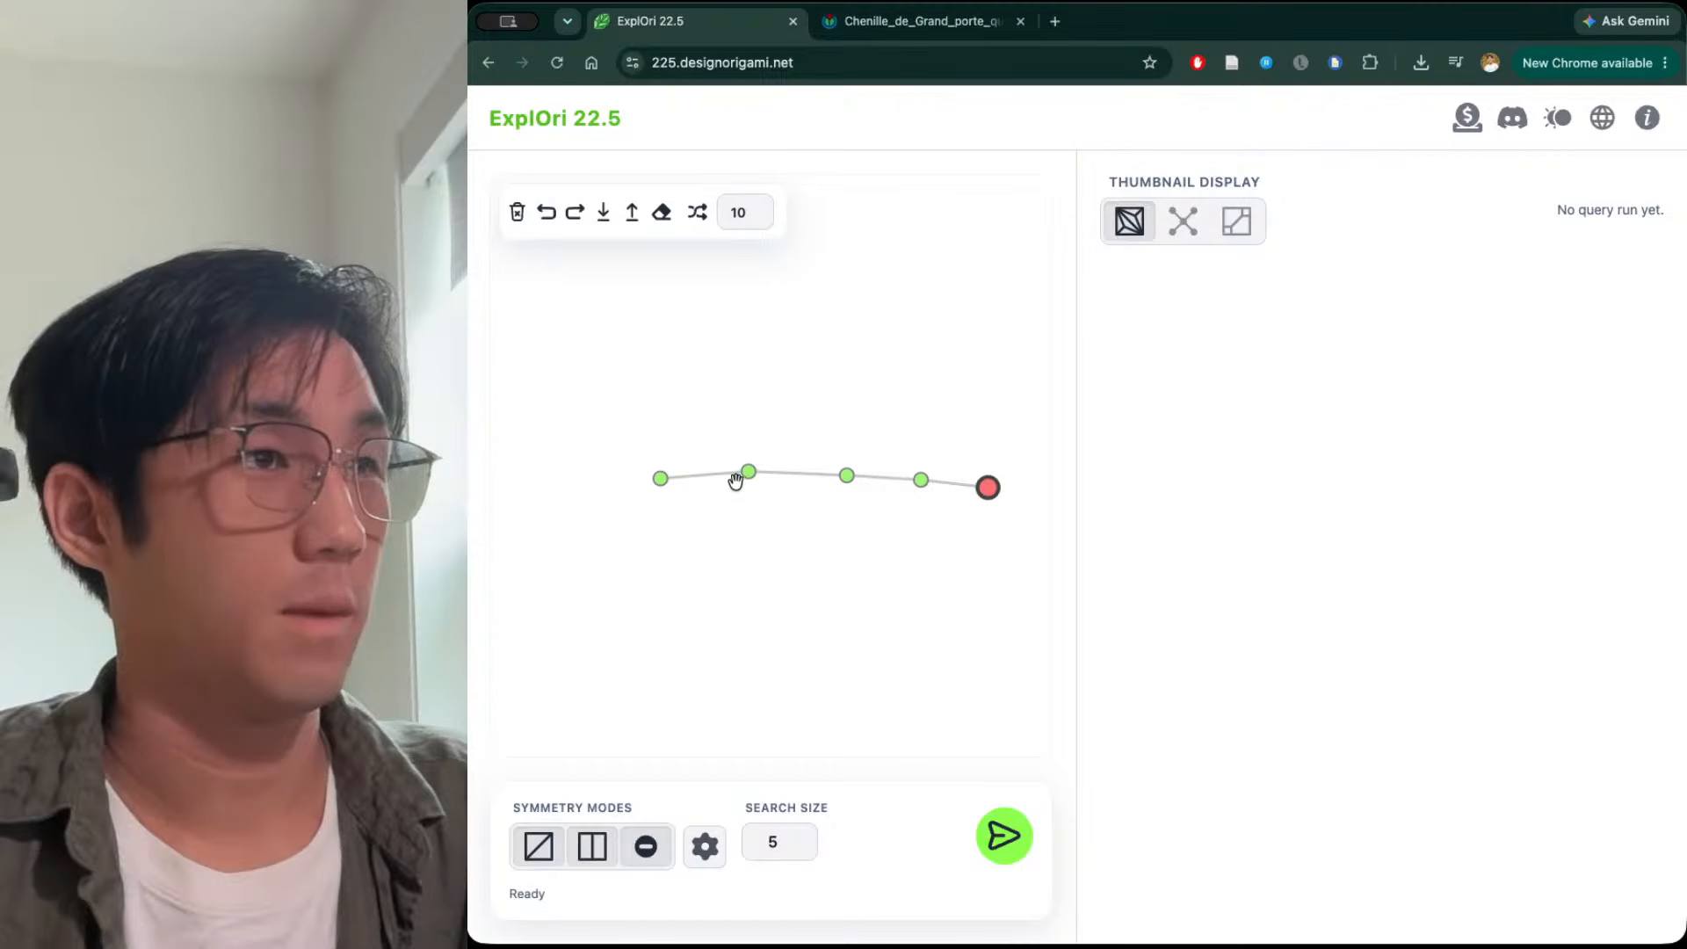
left_click(660, 478)
left_click_drag(661, 478, 532, 513)
Add a pair of short leg branches, one above and one below, to the middle body node and the two interior nodes right of it
left_click(921, 479)
left_click_drag(920, 479, 921, 456)
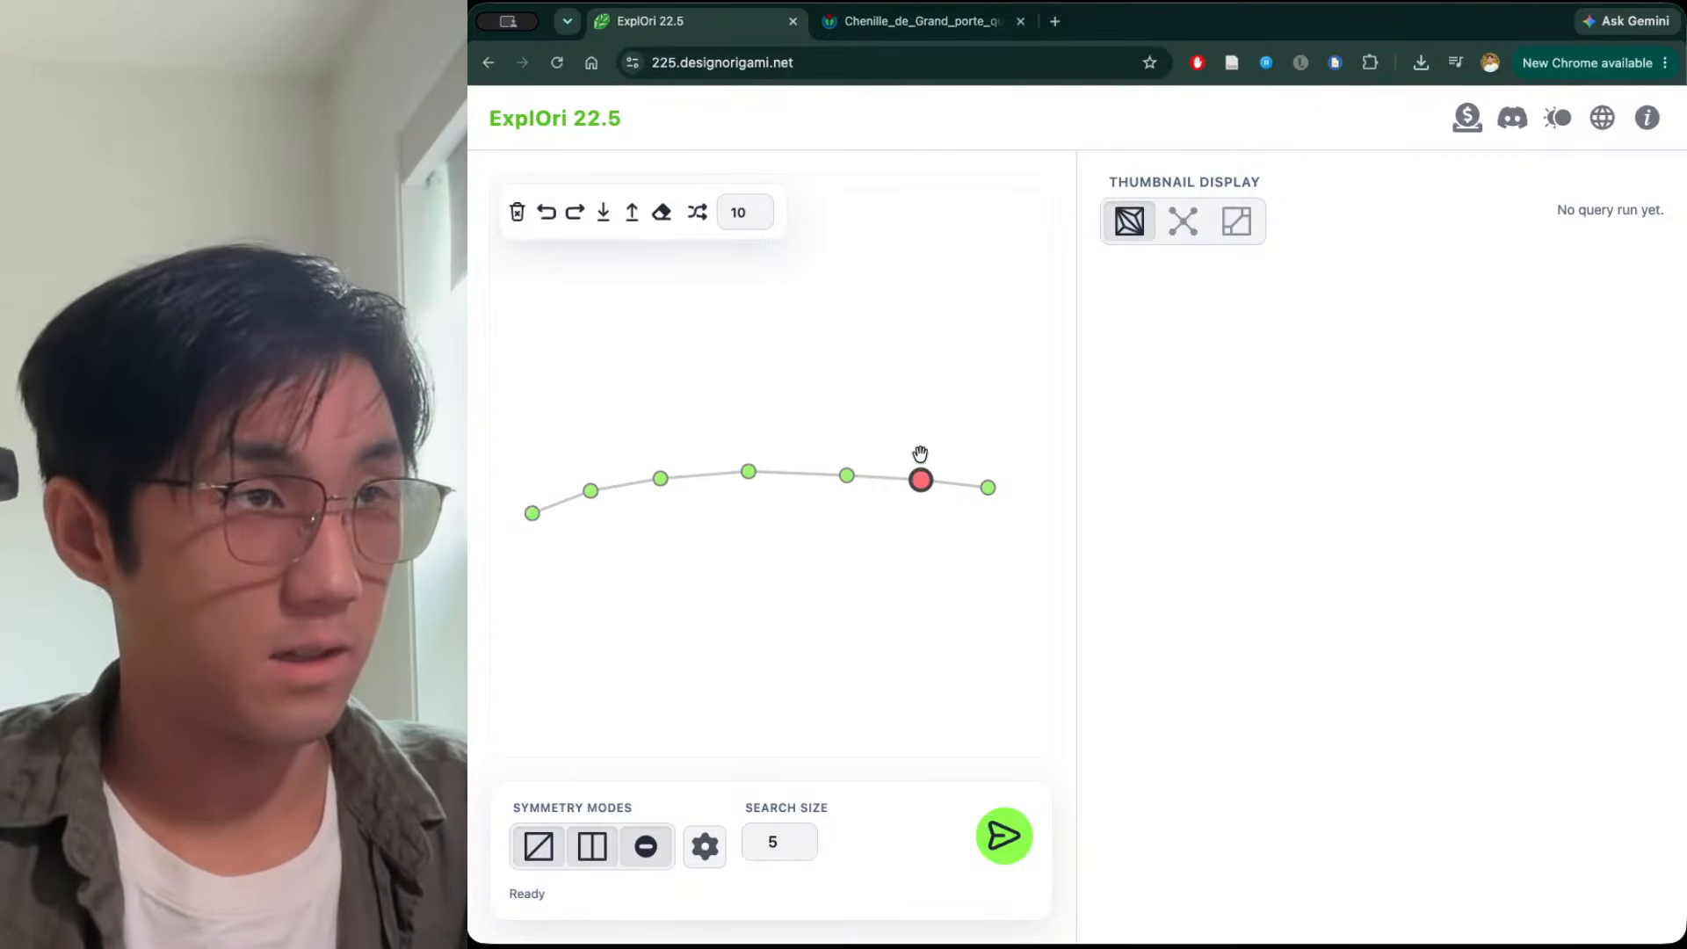
left_click(917, 525)
left_click(846, 476)
left_click(838, 432)
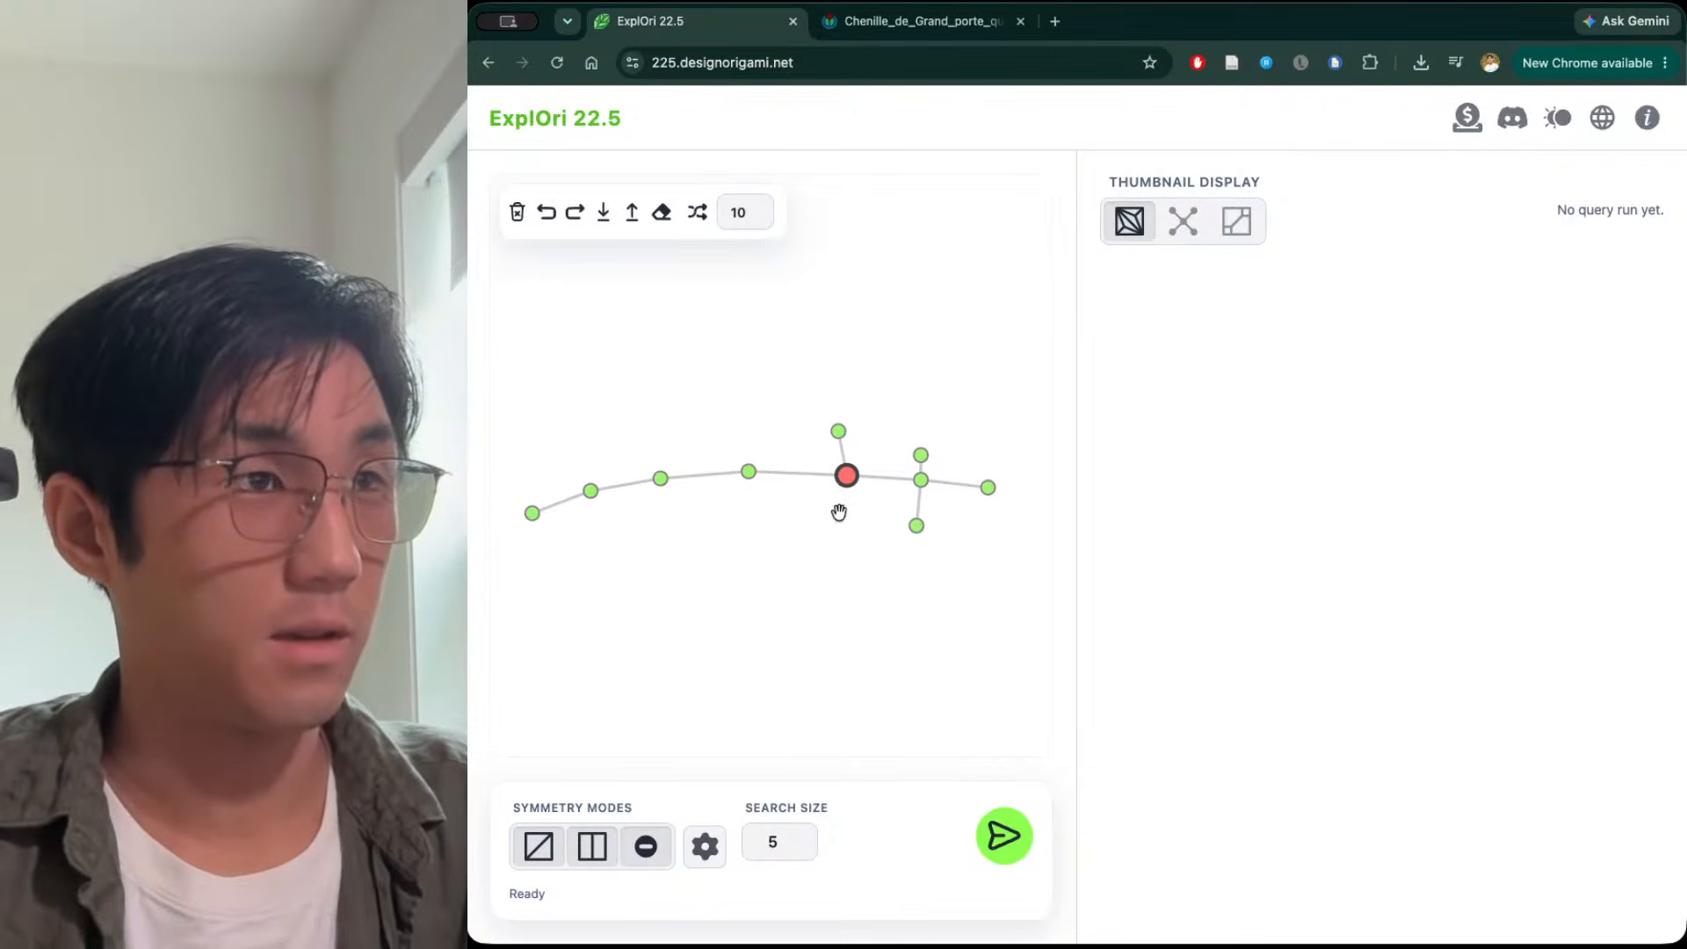
left_click(839, 513)
left_click(747, 472)
left_click(749, 442)
left_click(748, 505)
Add a pair of short leg branches to each of the two interior body nodes left of the middle
left_click(660, 478)
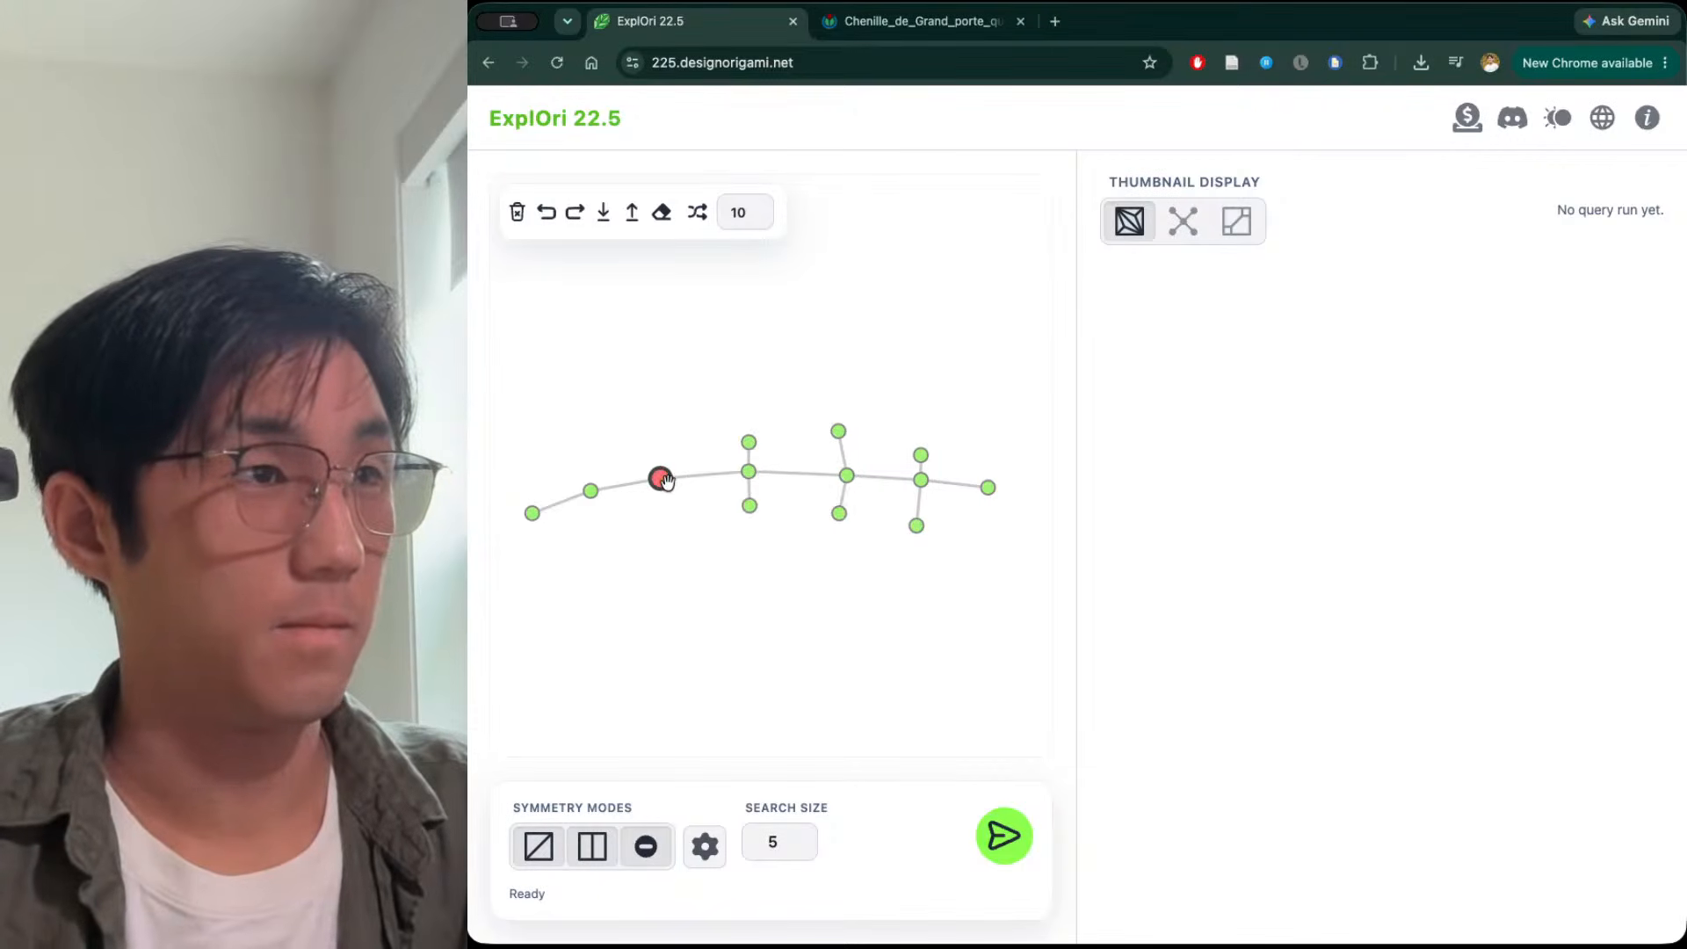
left_click(656, 445)
left_click(667, 514)
left_click(591, 492)
left_click(596, 459)
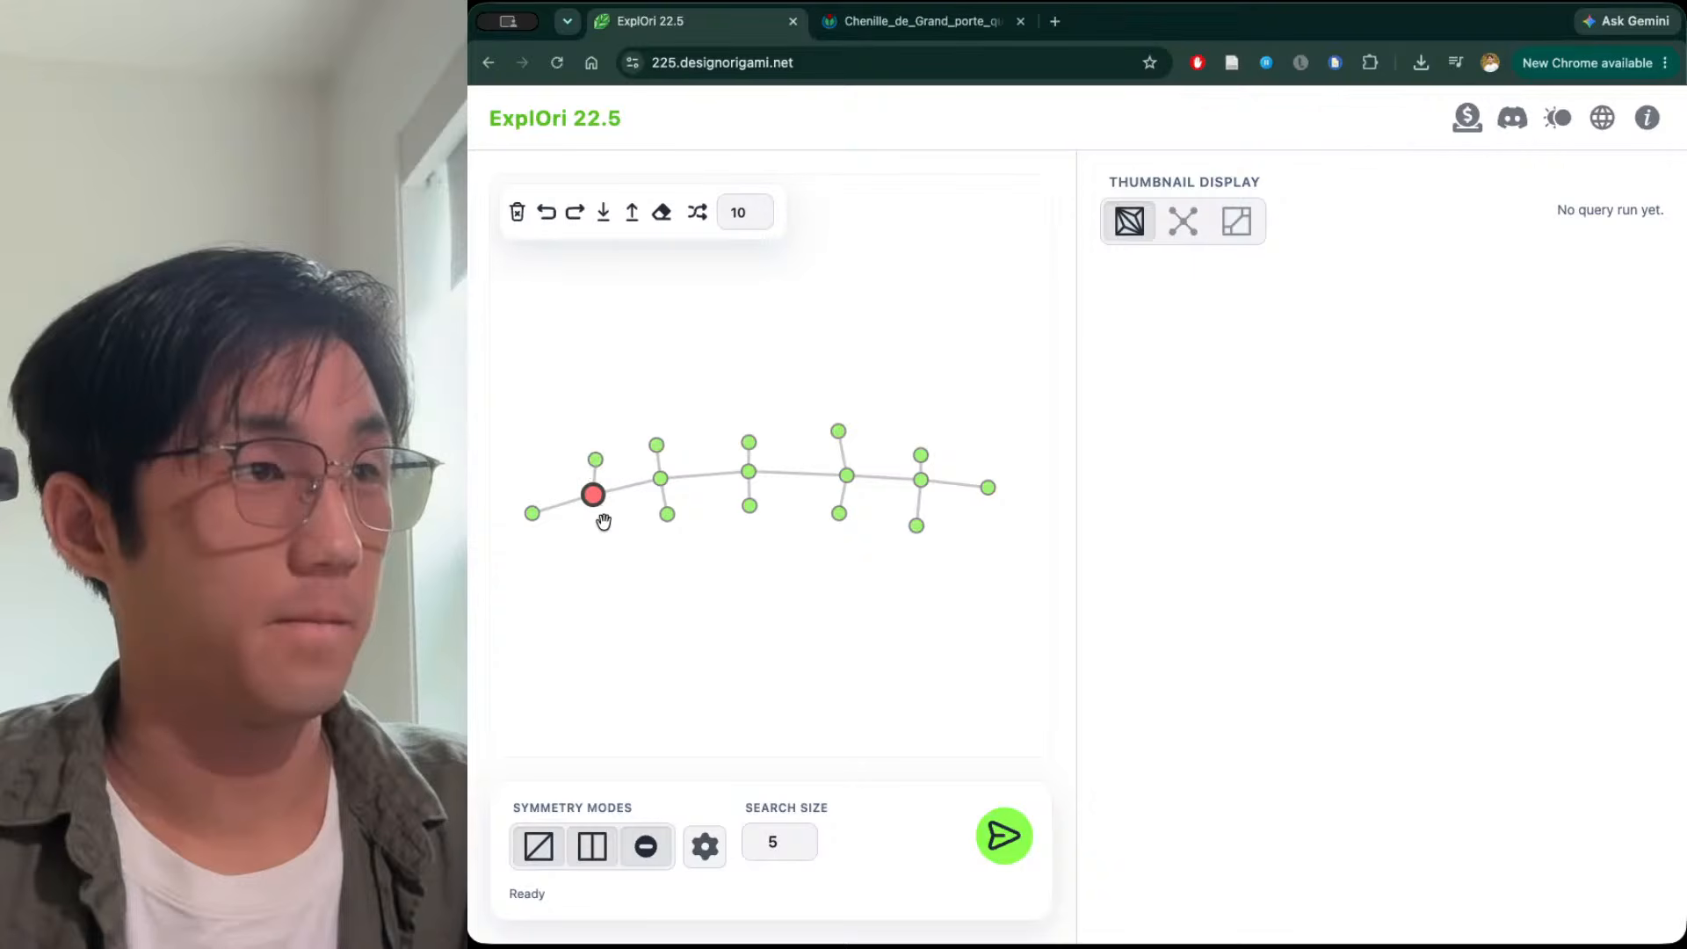
left_click(603, 522)
left_click_drag(604, 522, 605, 535)
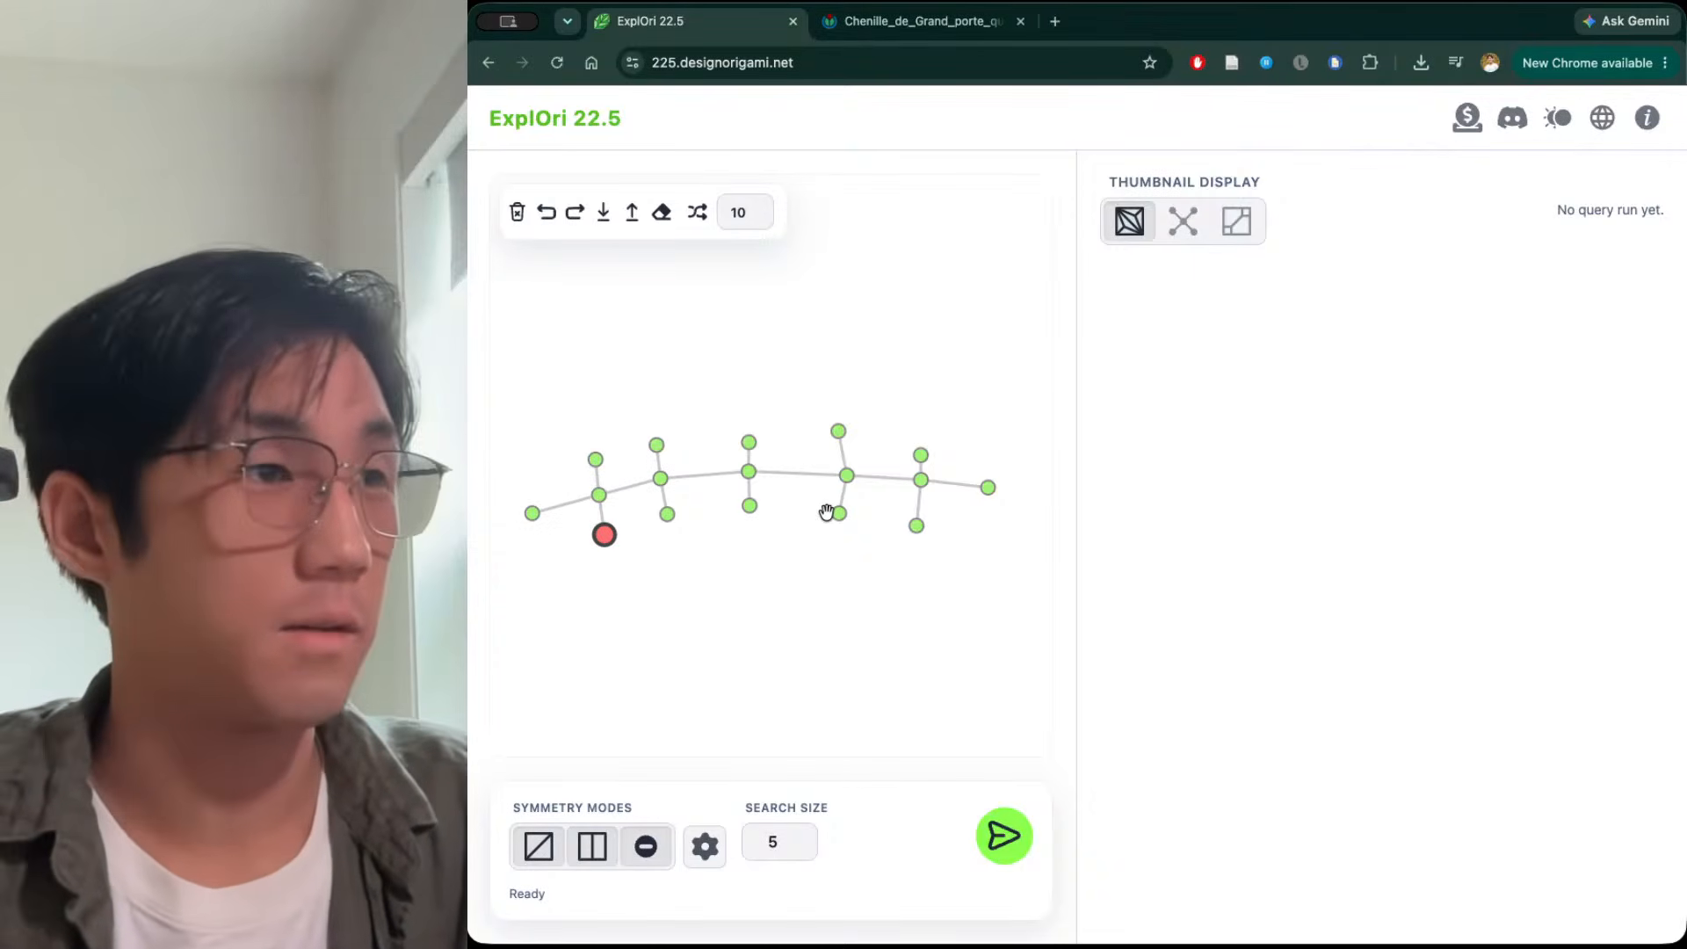
Search for patterns matching the tree with search size 5 and all symmetry modes, and compare the results as trees
left_click(703, 848)
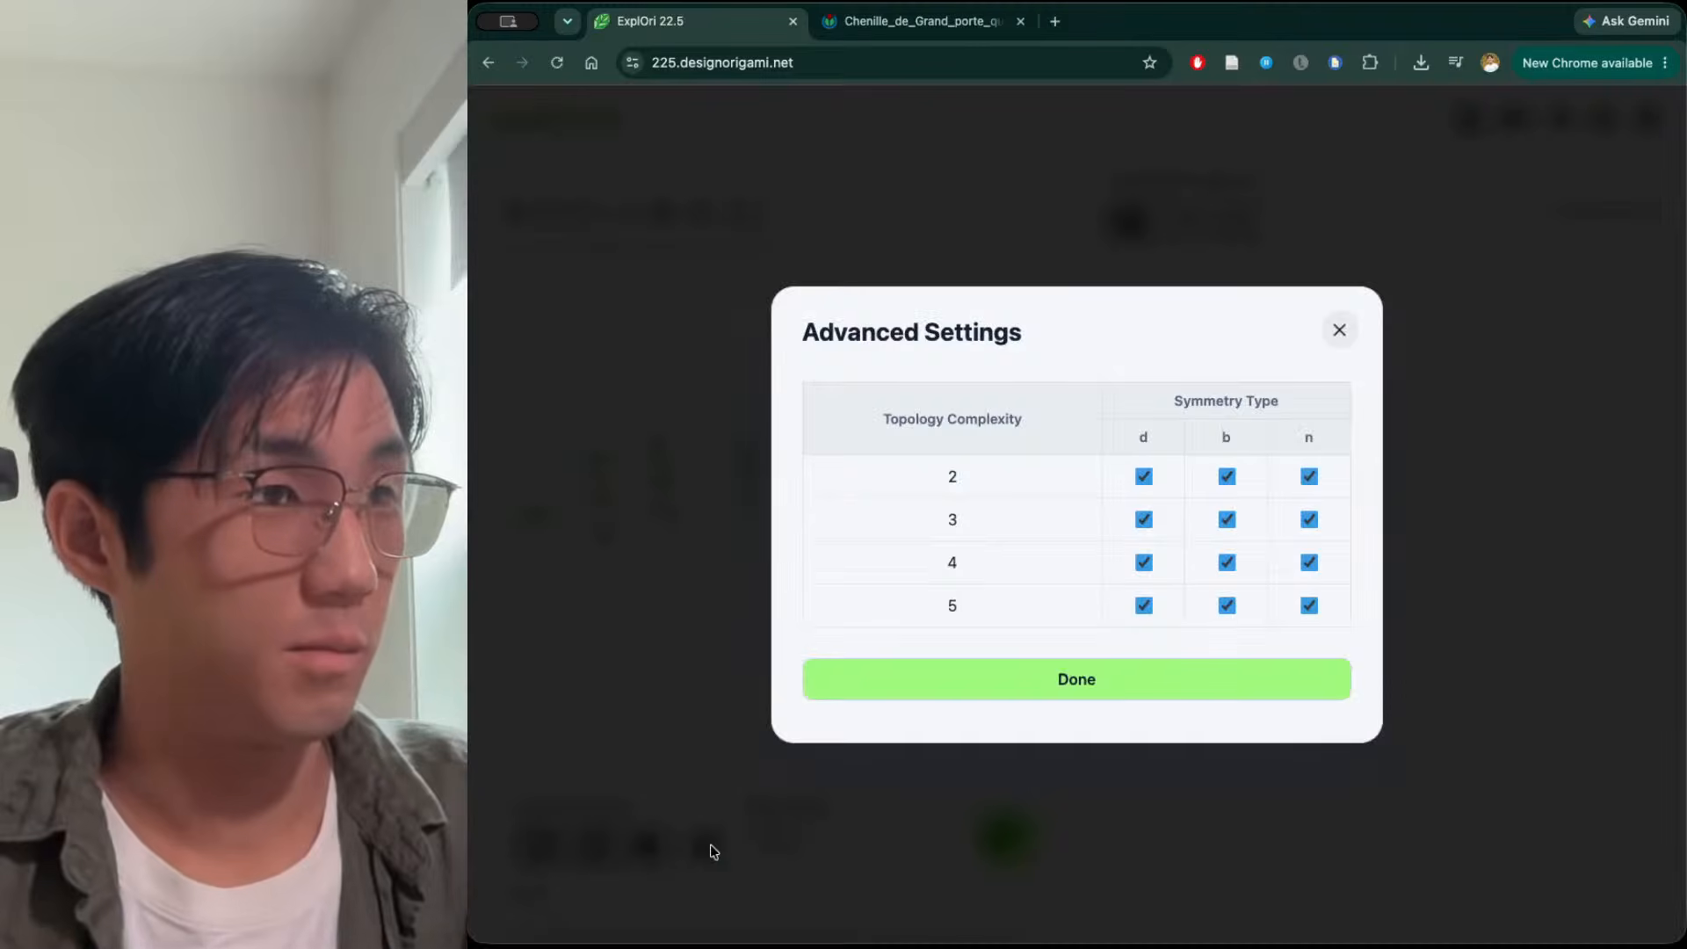
left_click(714, 851)
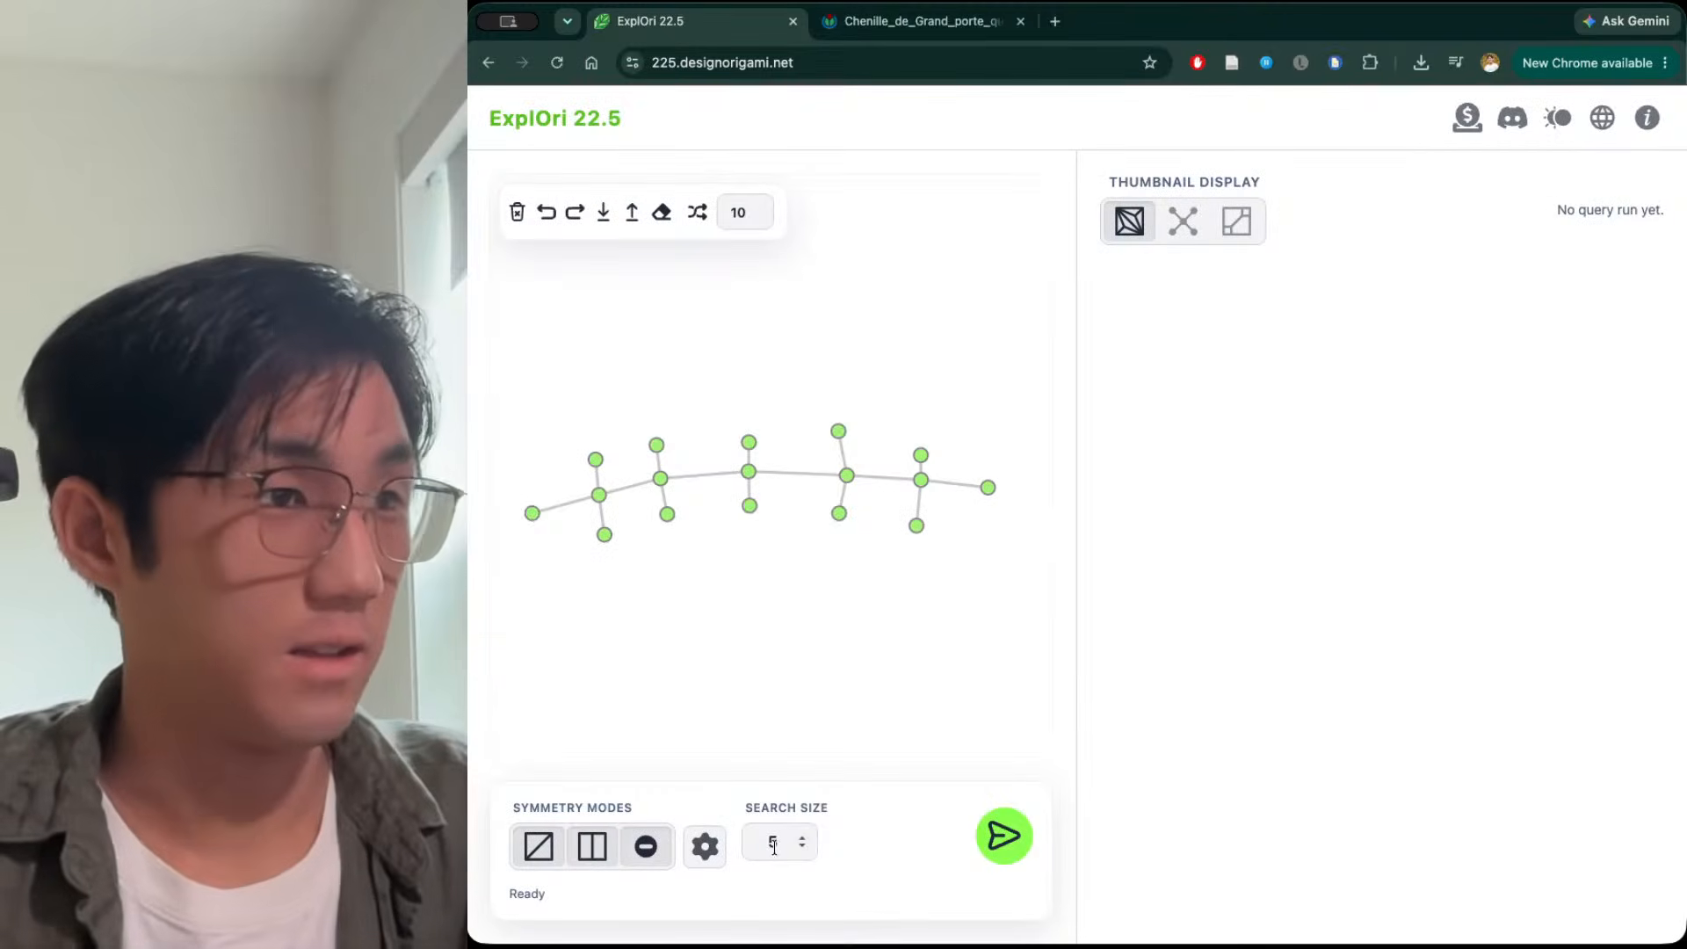
left_click(1002, 842)
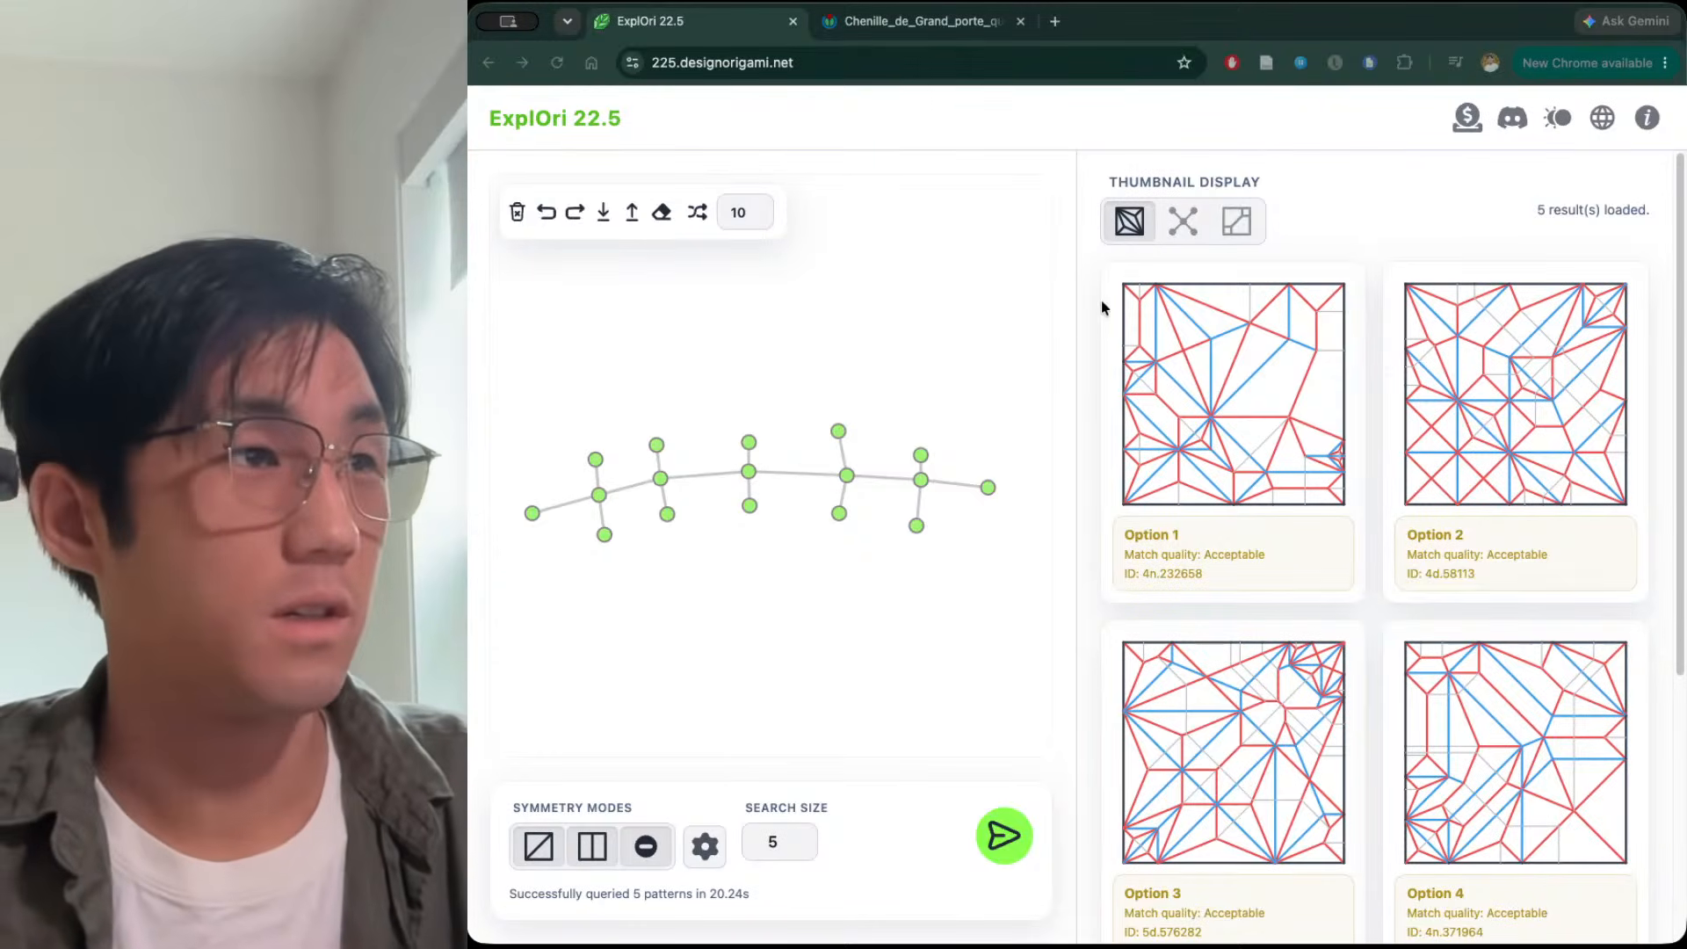
left_click(1182, 224)
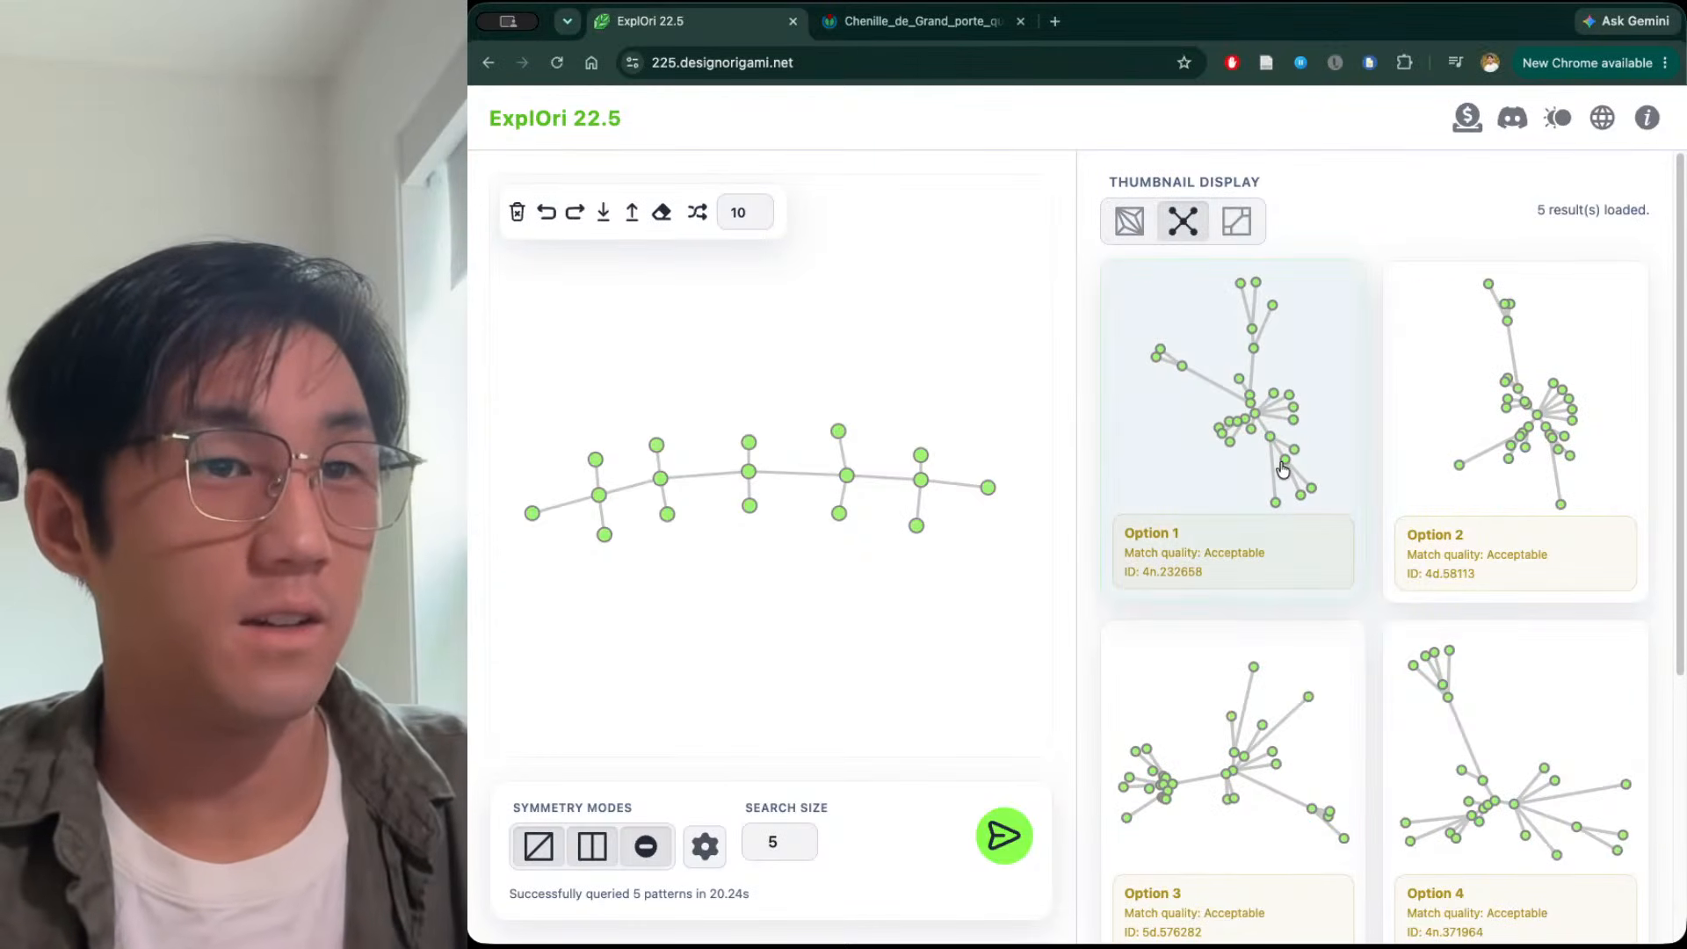
scroll(1285, 486, "down", 5)
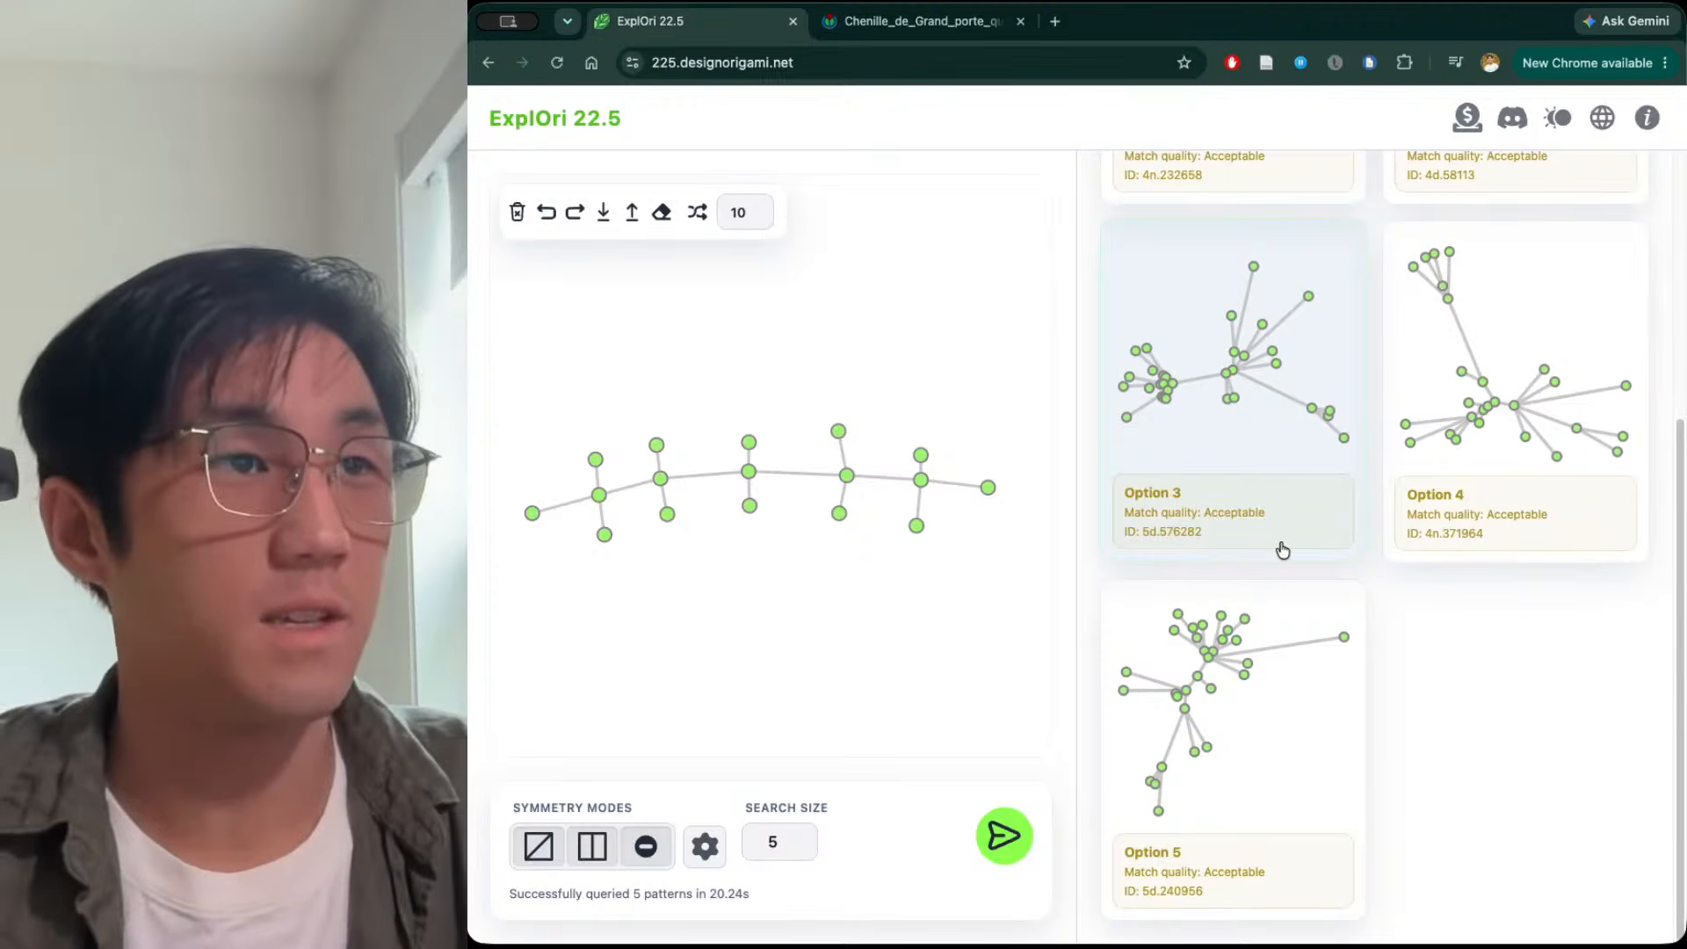
scroll(1283, 550, "up", 5)
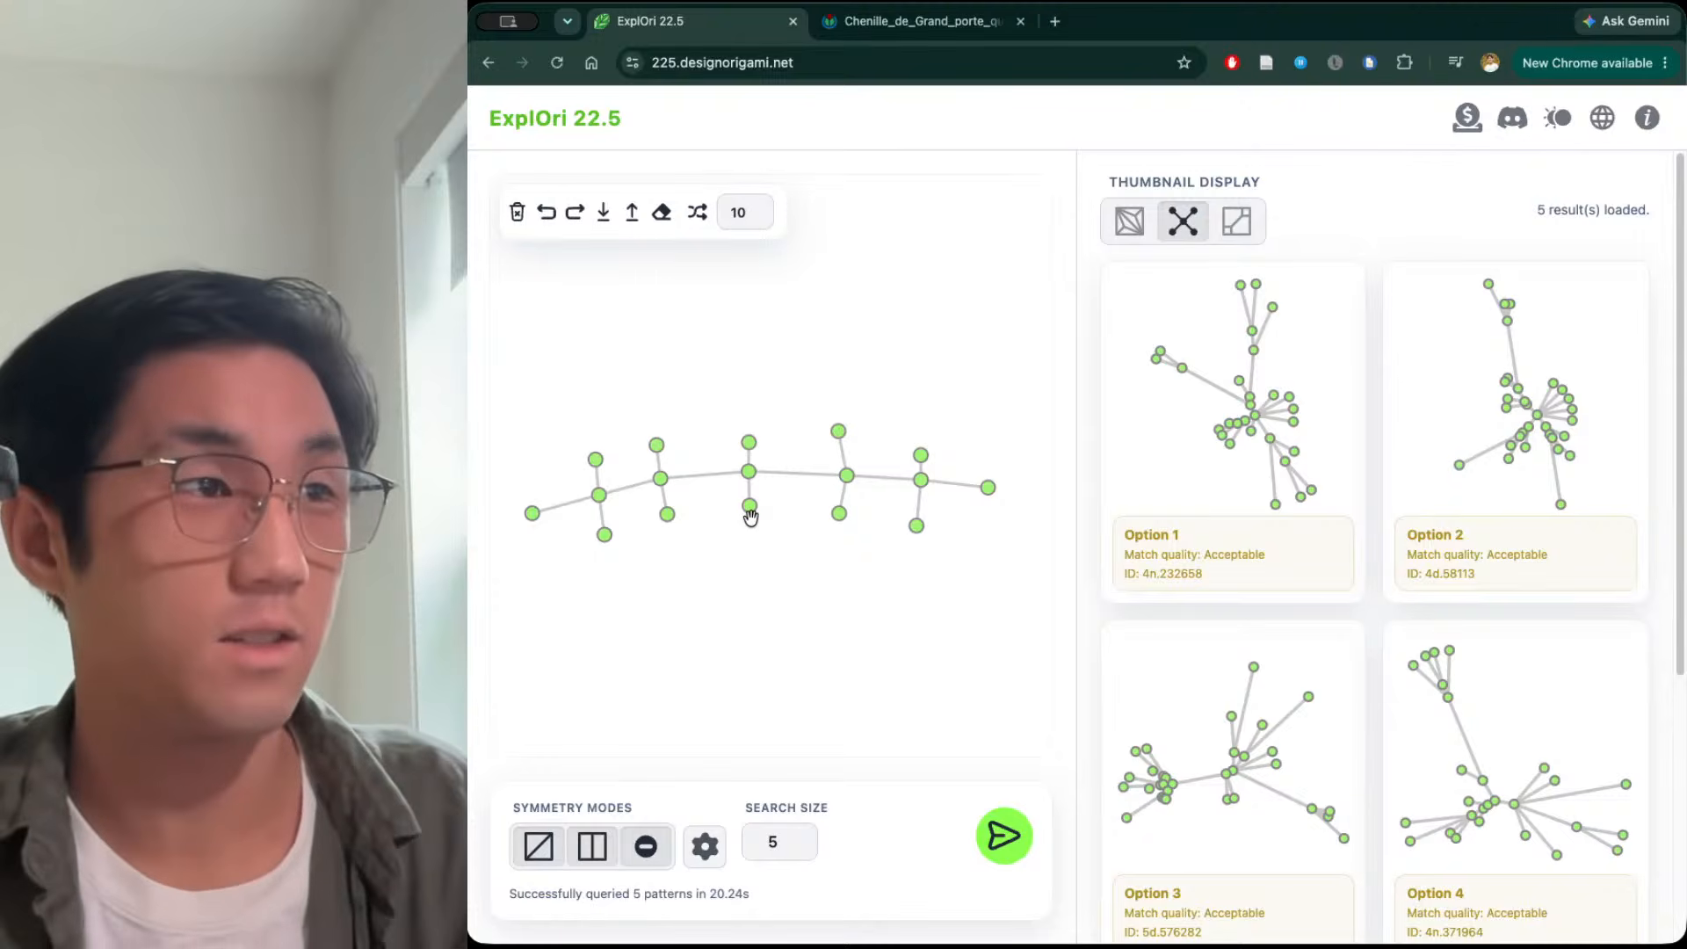
Lengthen all five leg pairs by moving their end nodes farther from the body
left_click_drag(748, 505, 747, 523)
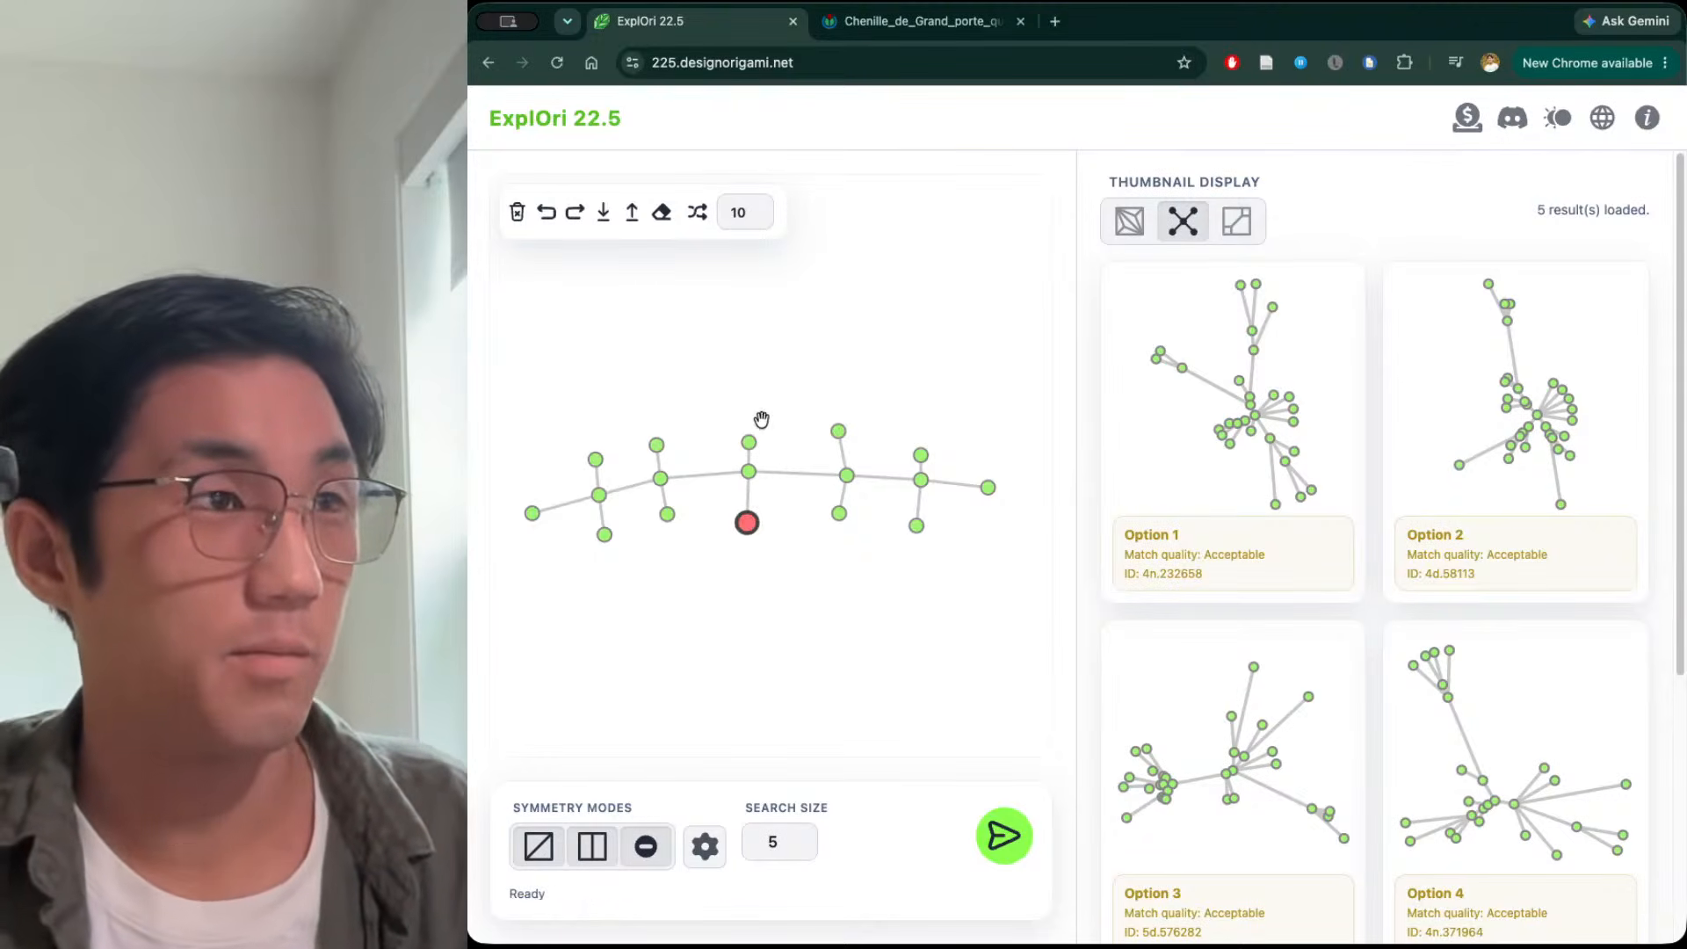
left_click_drag(748, 443, 747, 415)
left_click_drag(840, 513, 844, 538)
left_click_drag(839, 431, 843, 414)
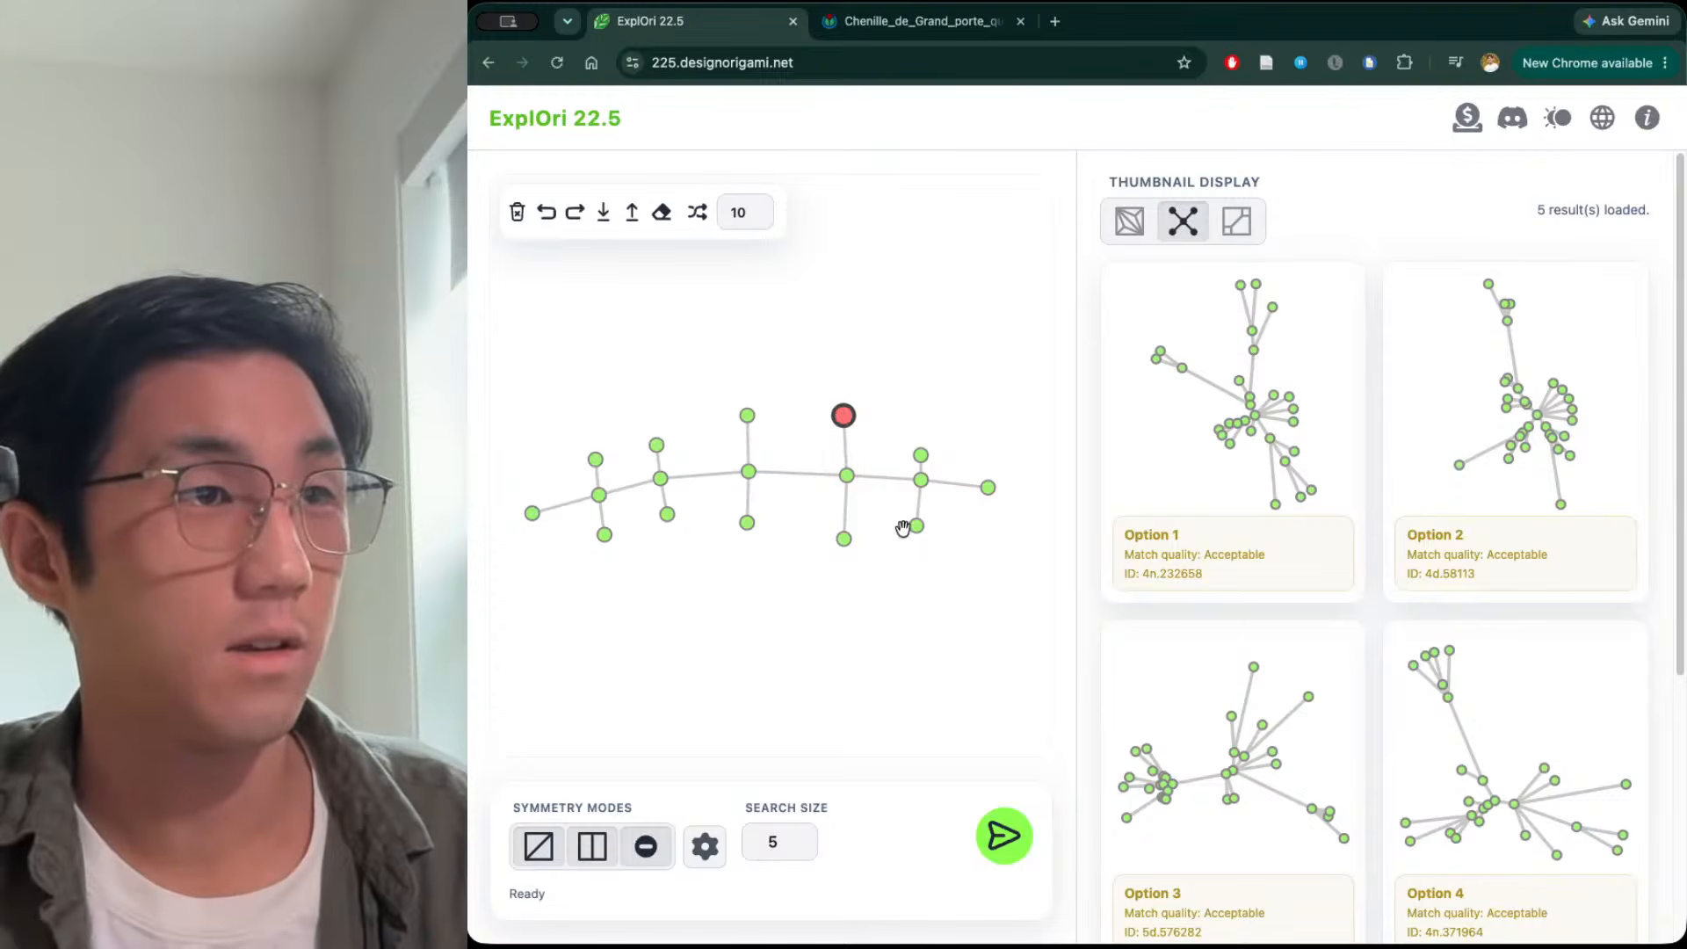
left_click_drag(917, 526, 916, 556)
left_click_drag(917, 453, 923, 415)
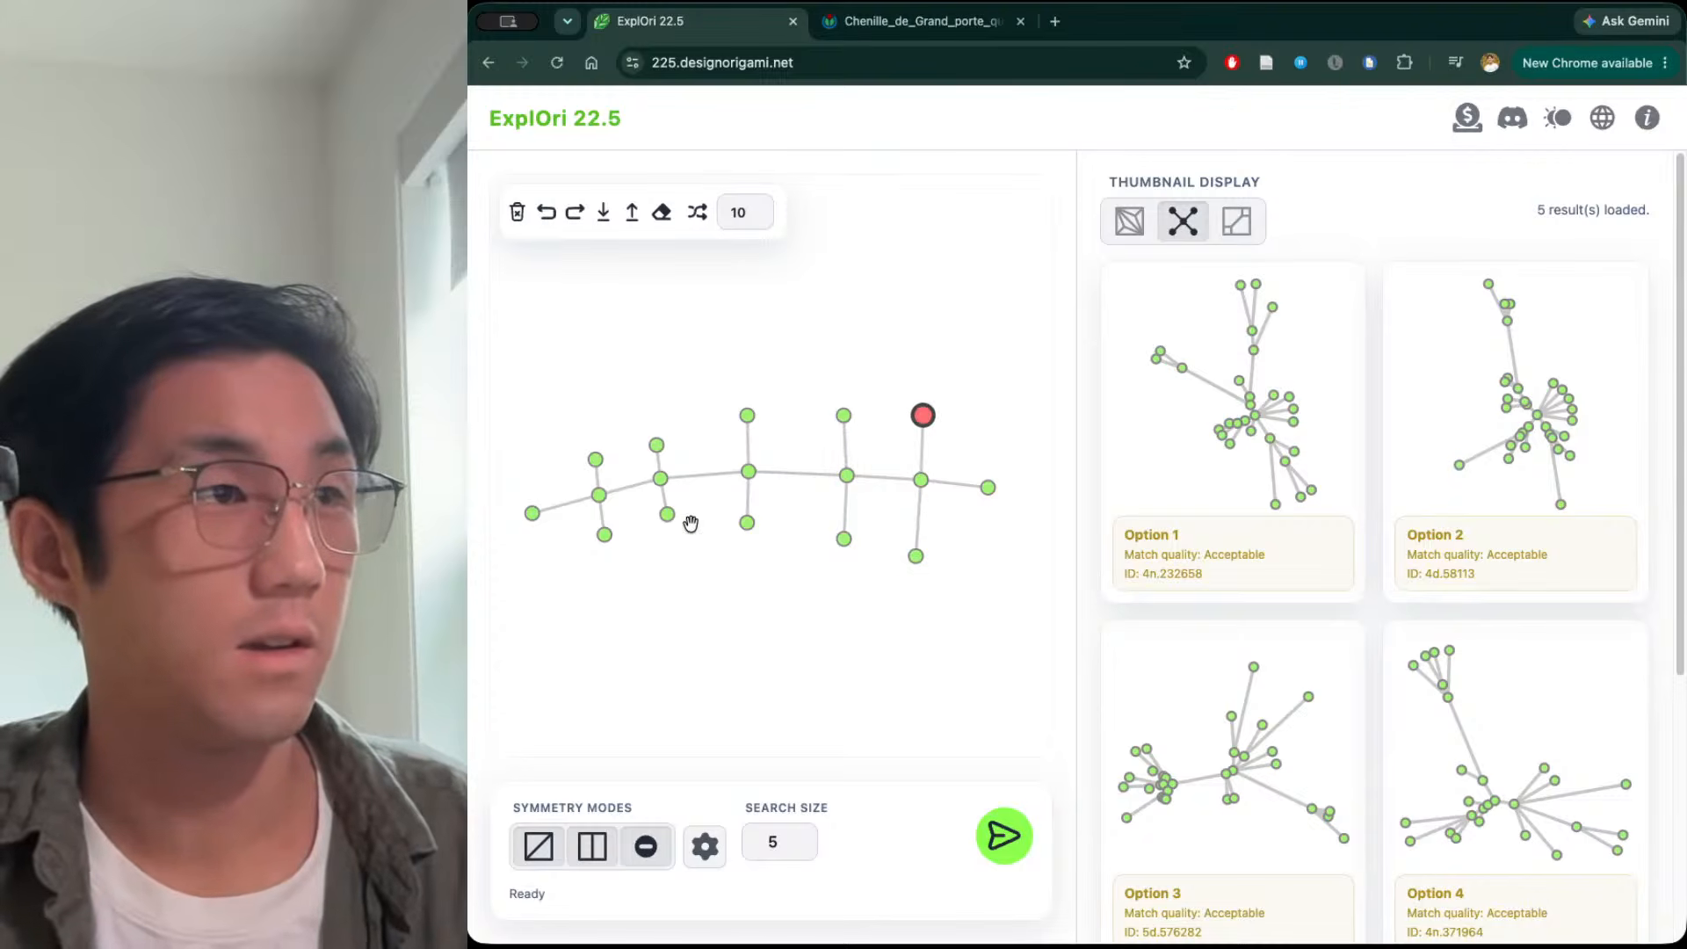
left_click_drag(673, 518, 675, 544)
left_click_drag(656, 452, 586, 434)
left_click_drag(603, 534, 595, 563)
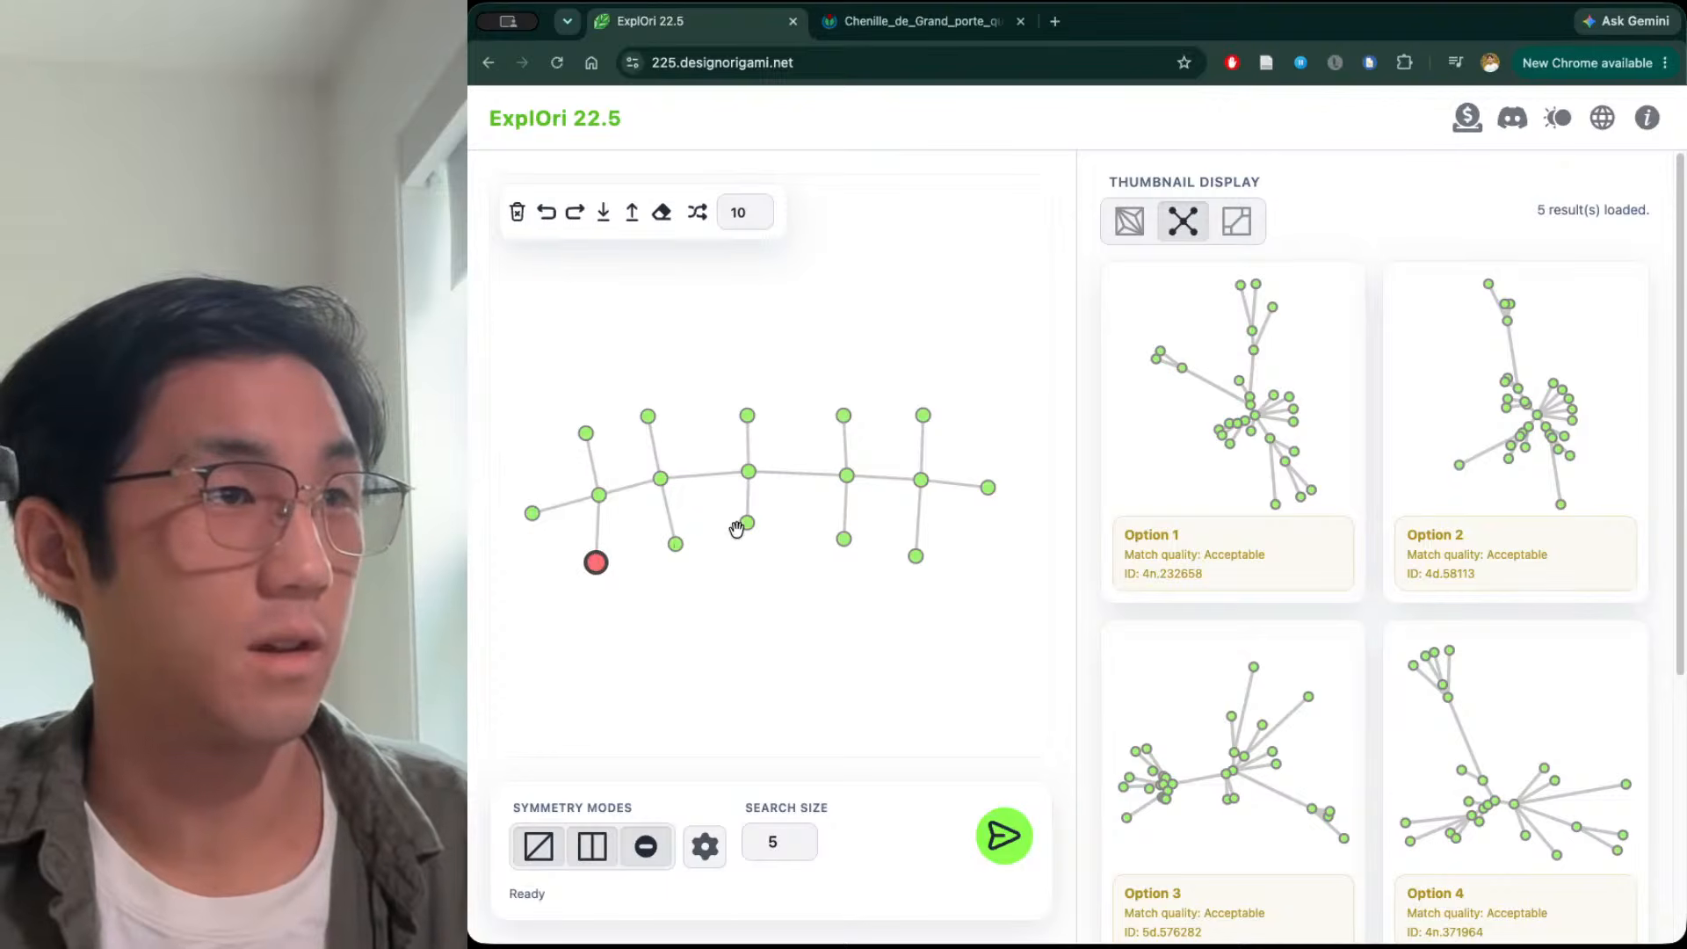
Lengthen the middle leg pair further, adjust the pair to its right, and move both end nodes of the body slightly outward and down
left_click_drag(738, 525, 747, 561)
left_click_drag(749, 418, 748, 388)
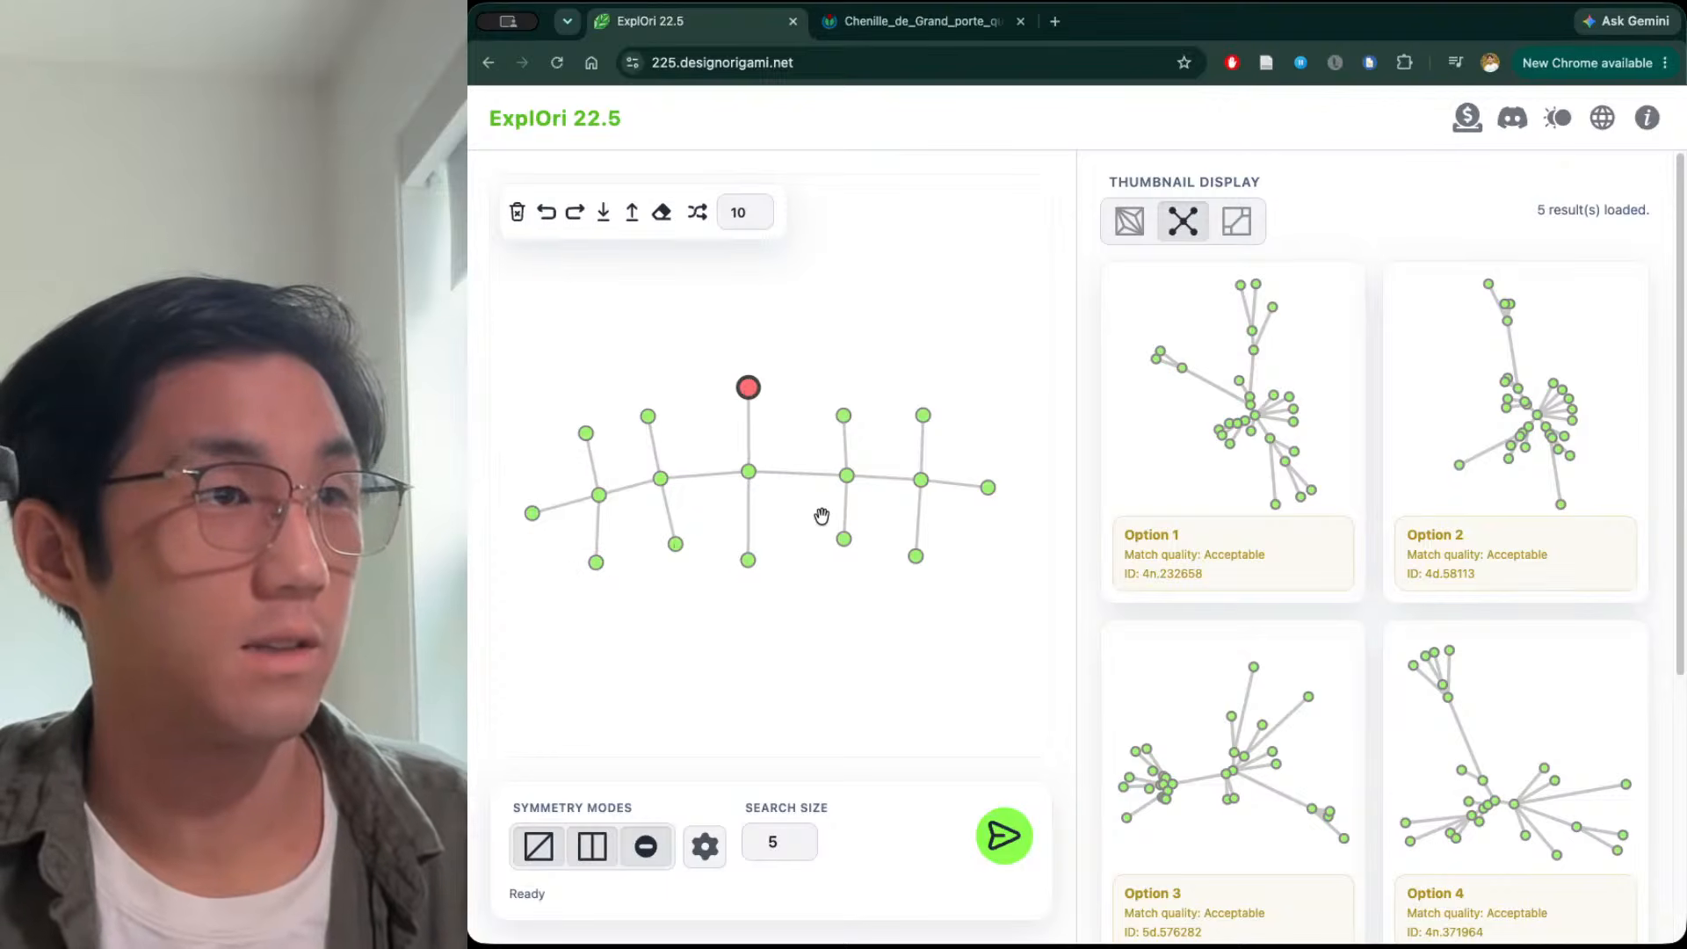
left_click_drag(843, 539, 839, 559)
left_click_drag(843, 416, 839, 415)
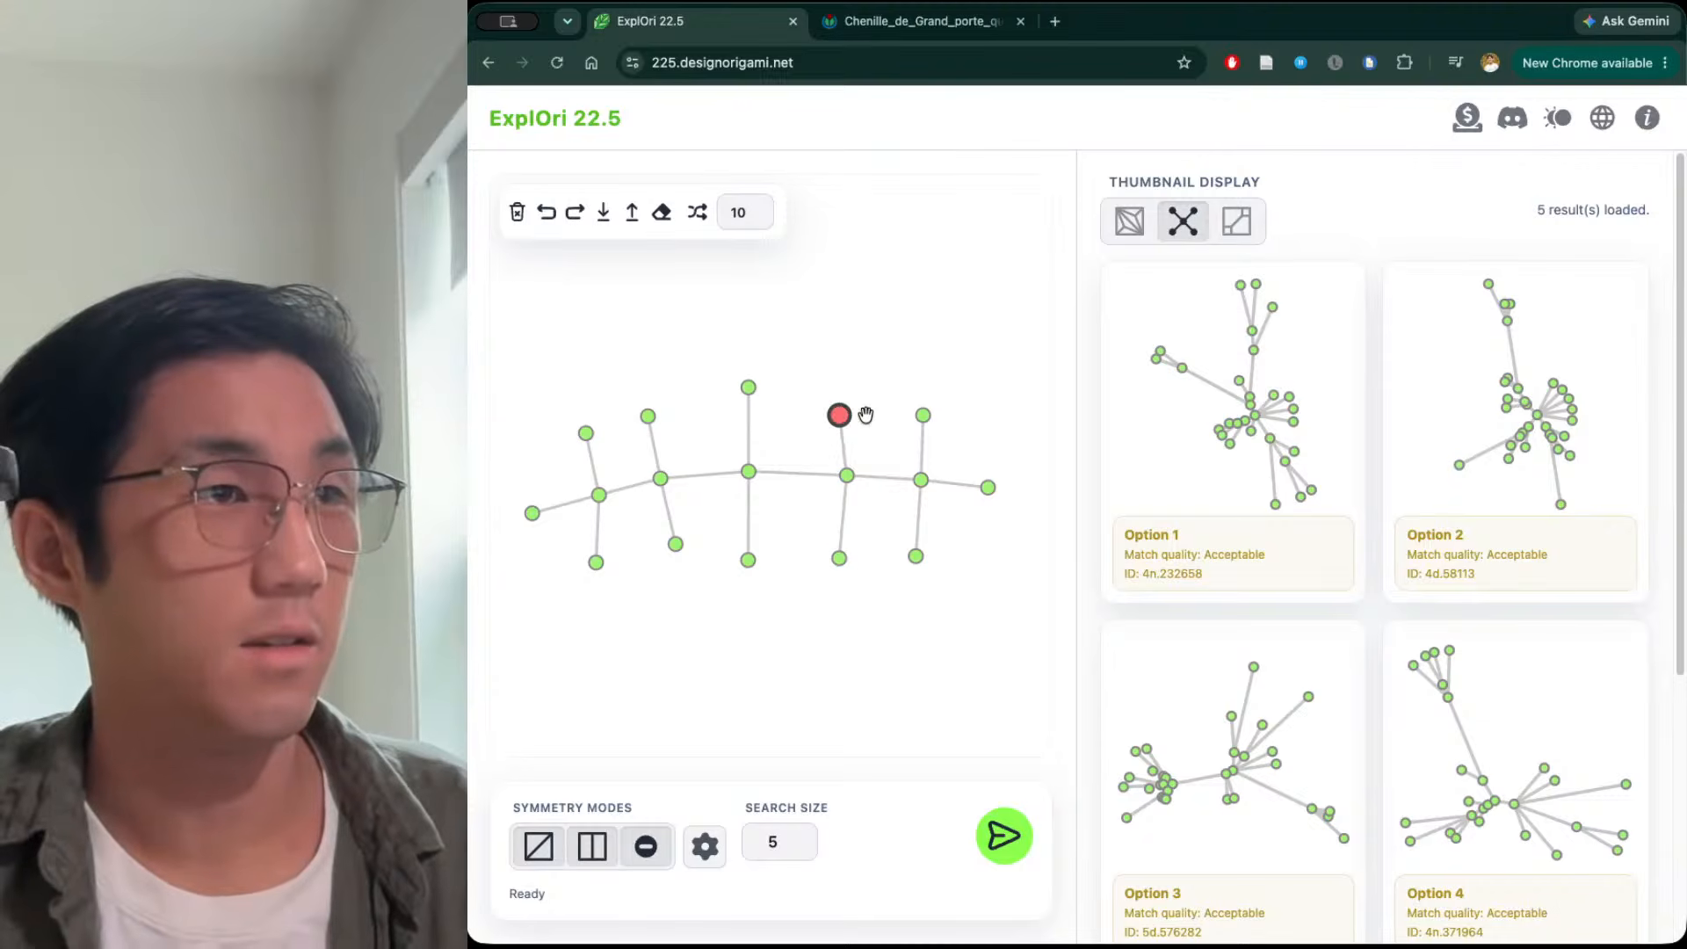
left_click_drag(531, 513, 522, 526)
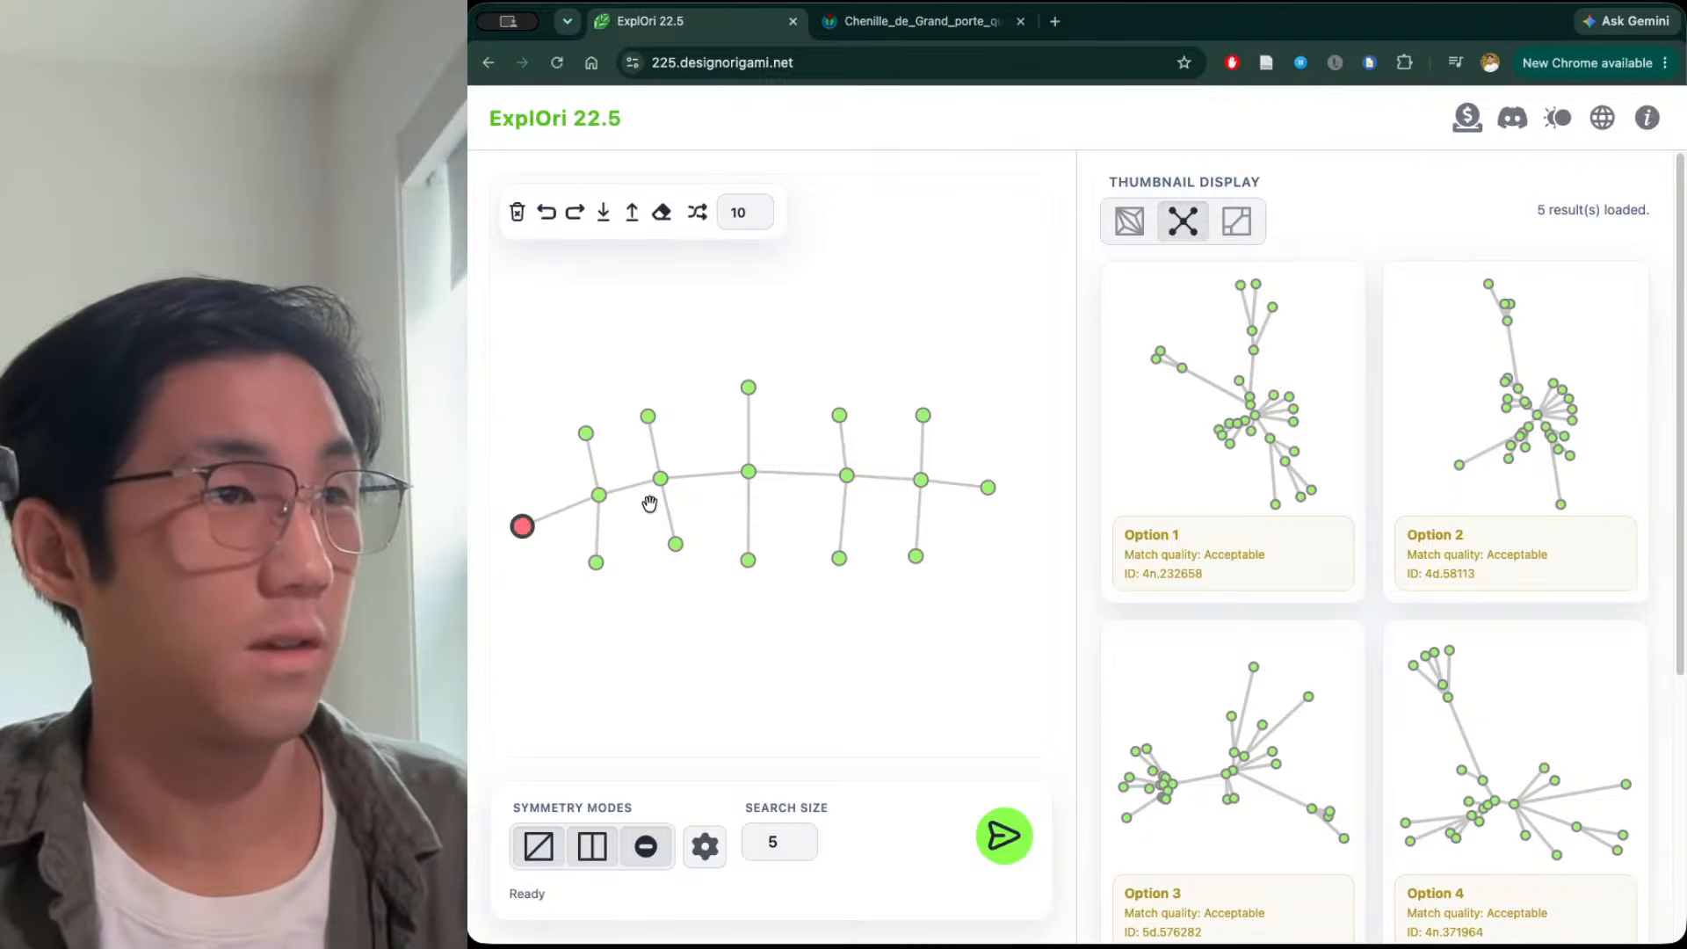
left_click_drag(984, 486, 995, 510)
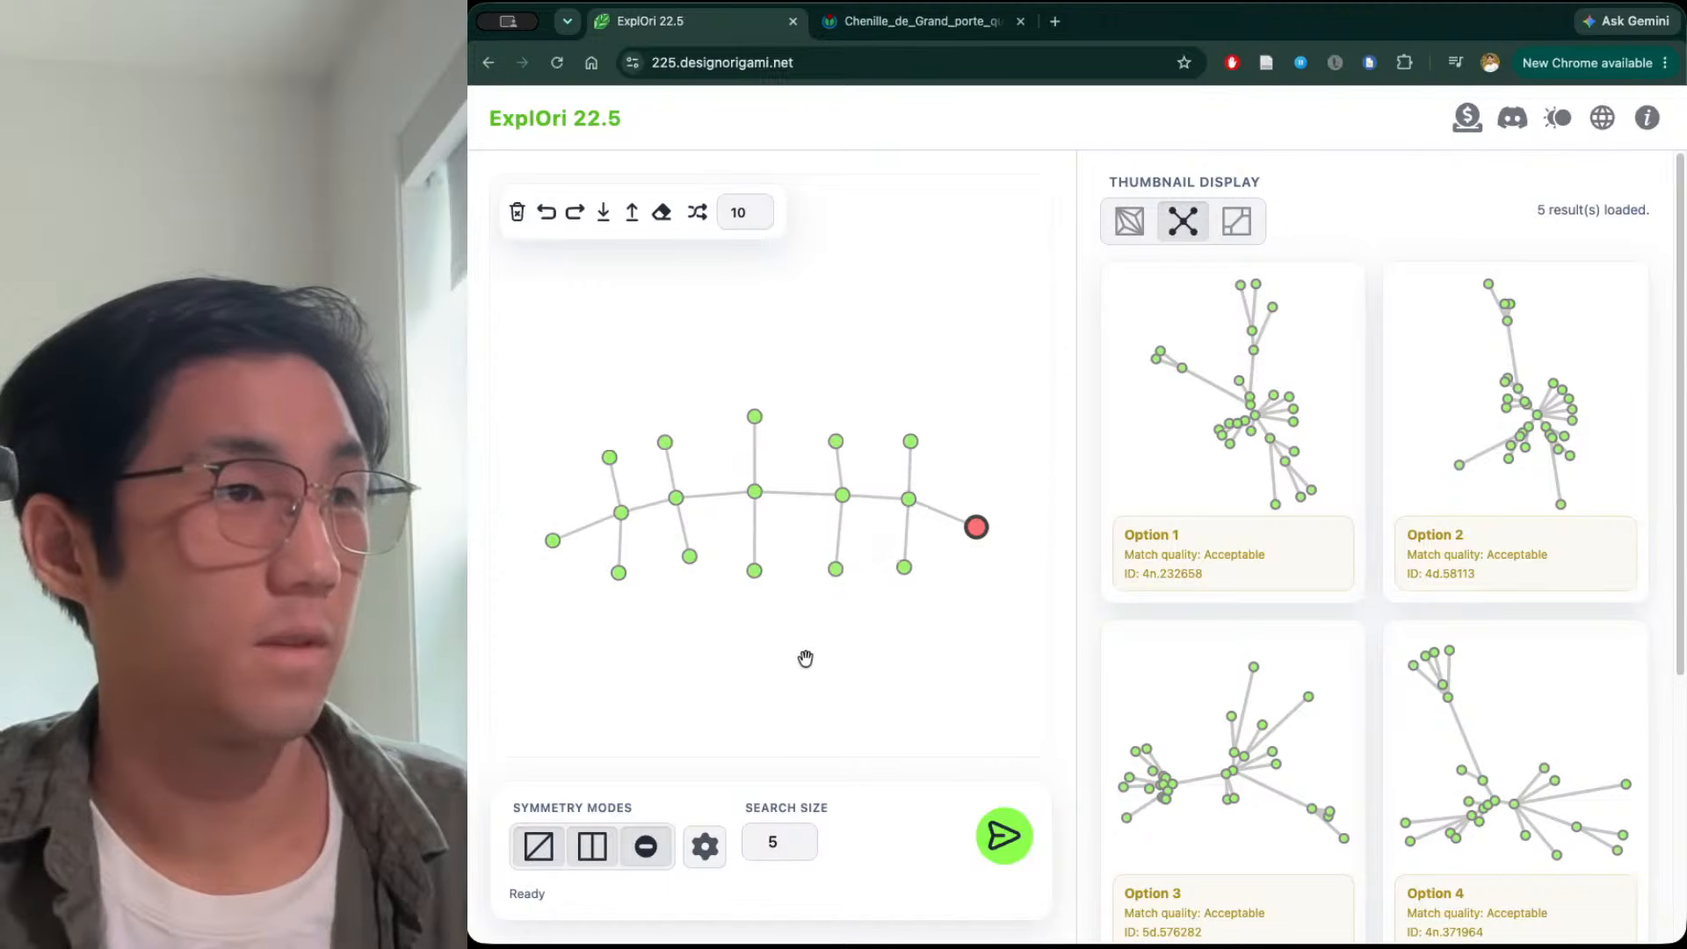
Rerun the search with the modified tree and compare the five results both as trees and as crease patterns
left_click(988, 826)
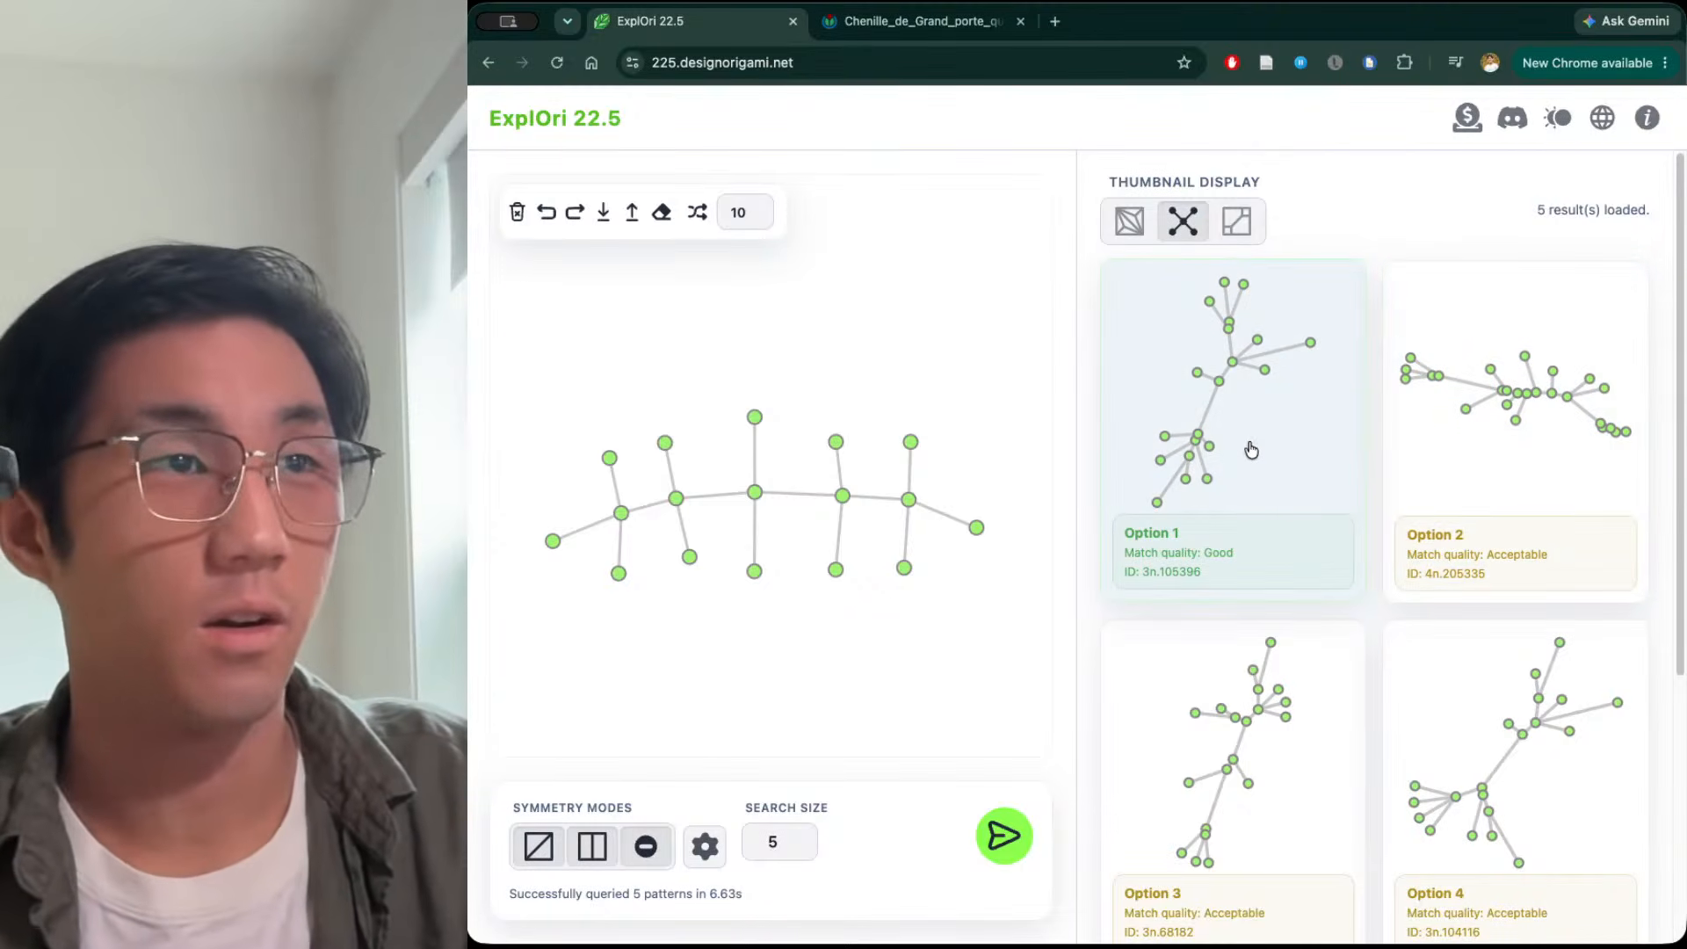
scroll(1459, 528, "down", 5)
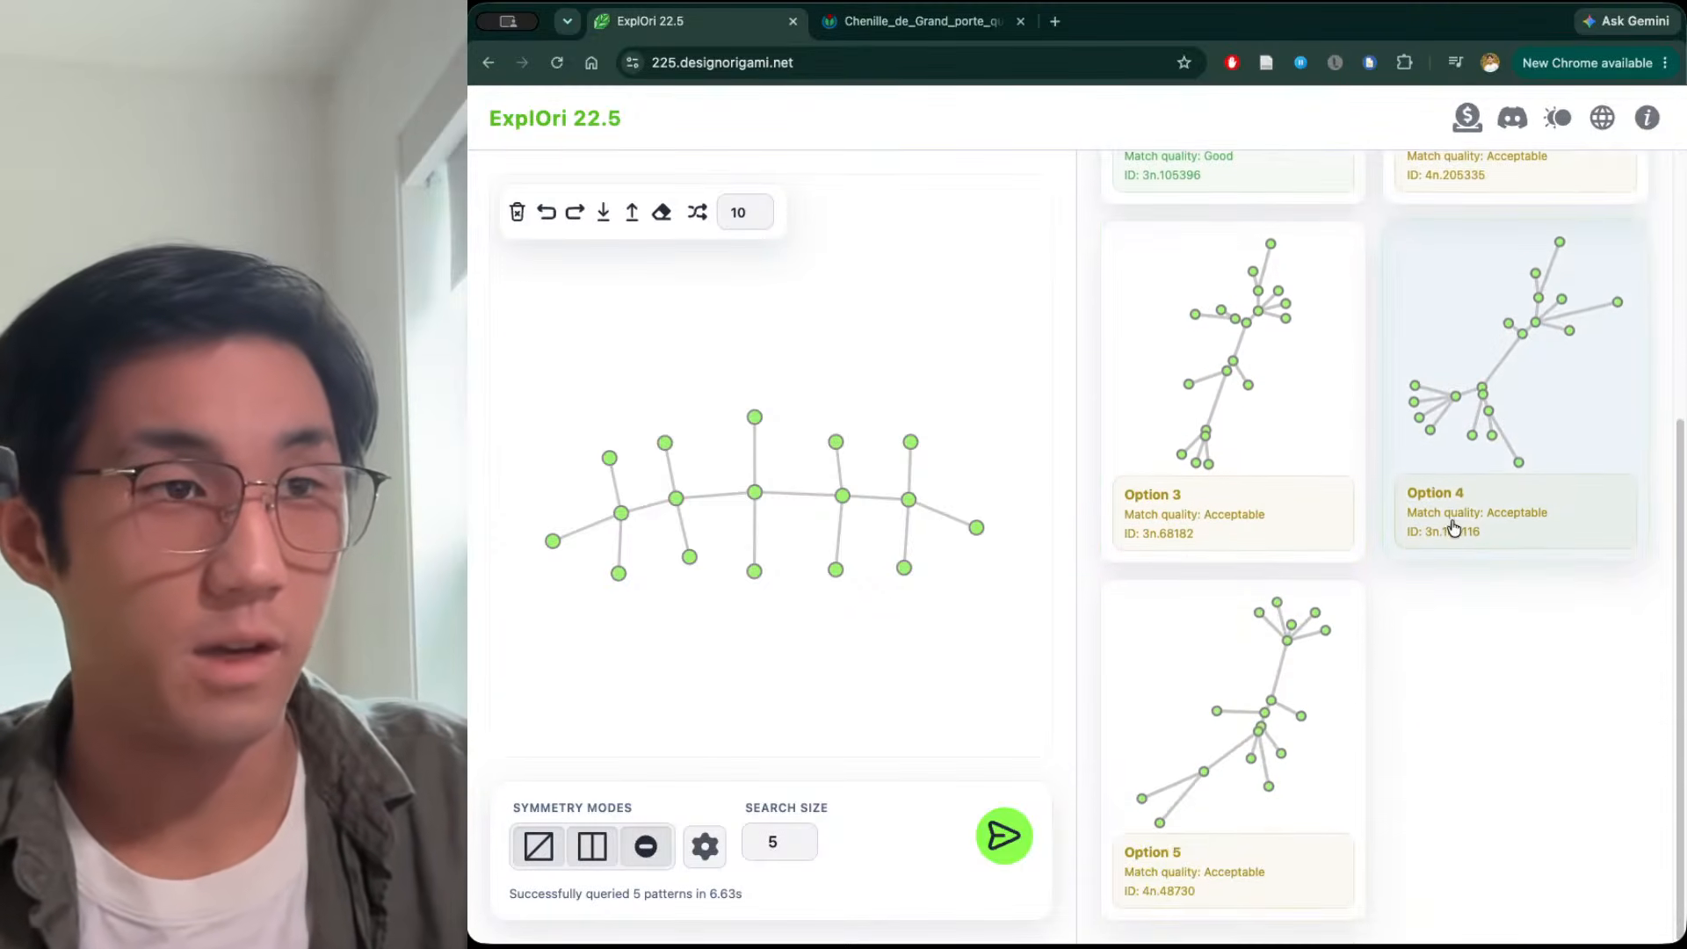
scroll(1450, 527, "up", 5)
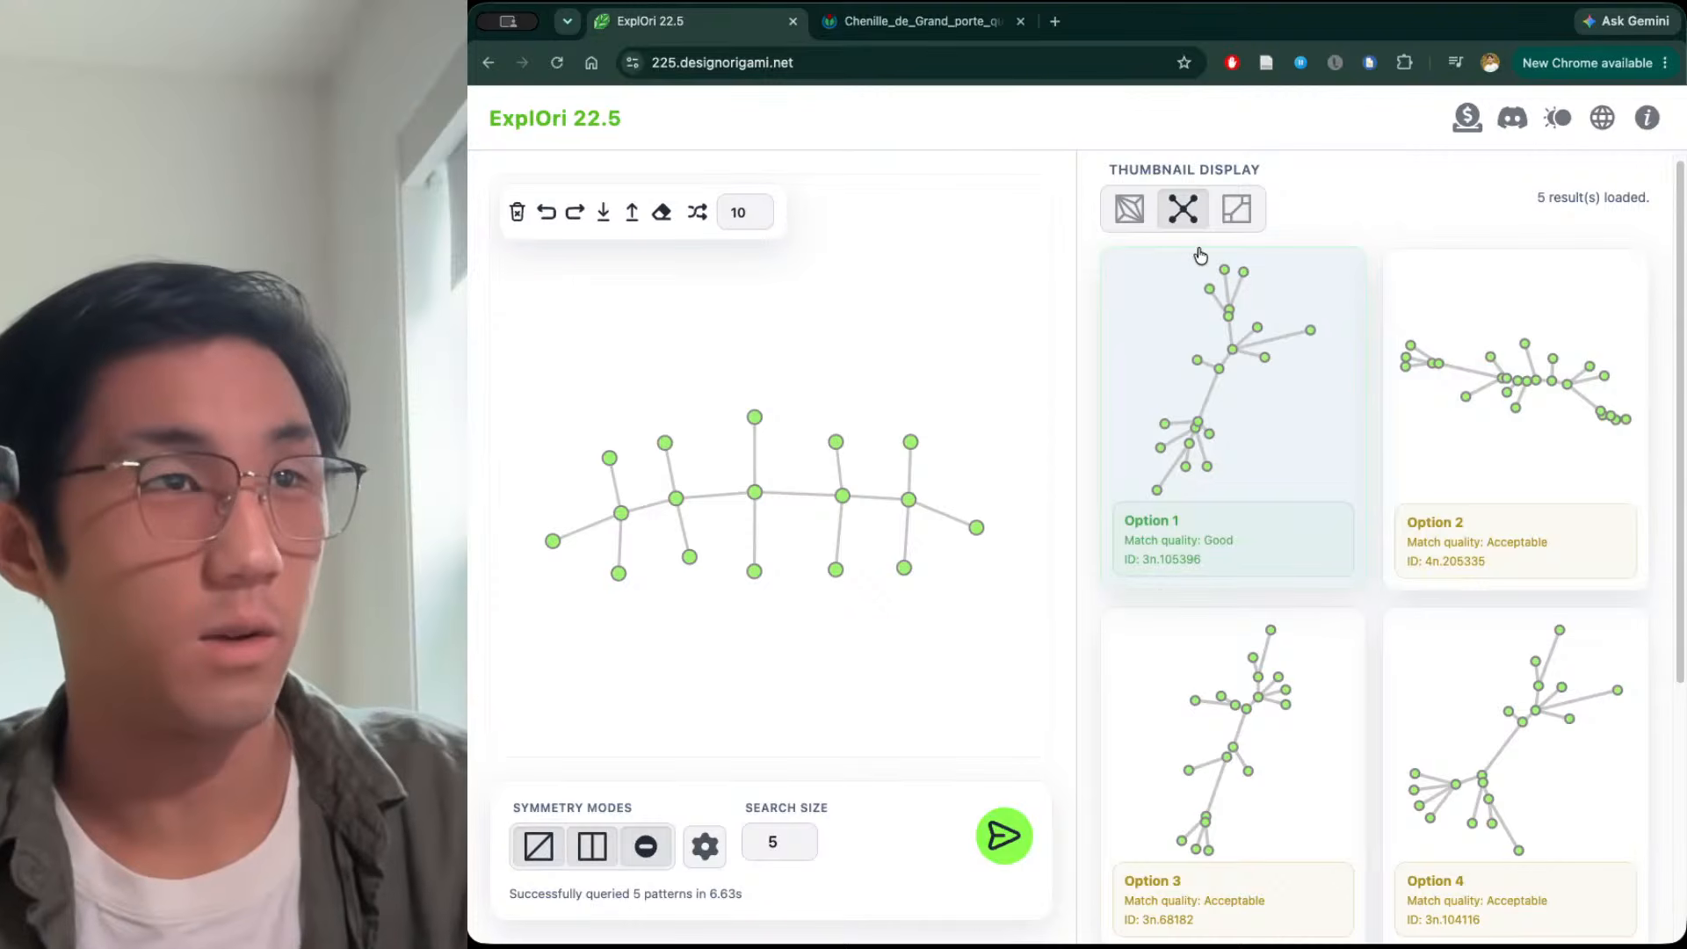
left_click(1134, 211)
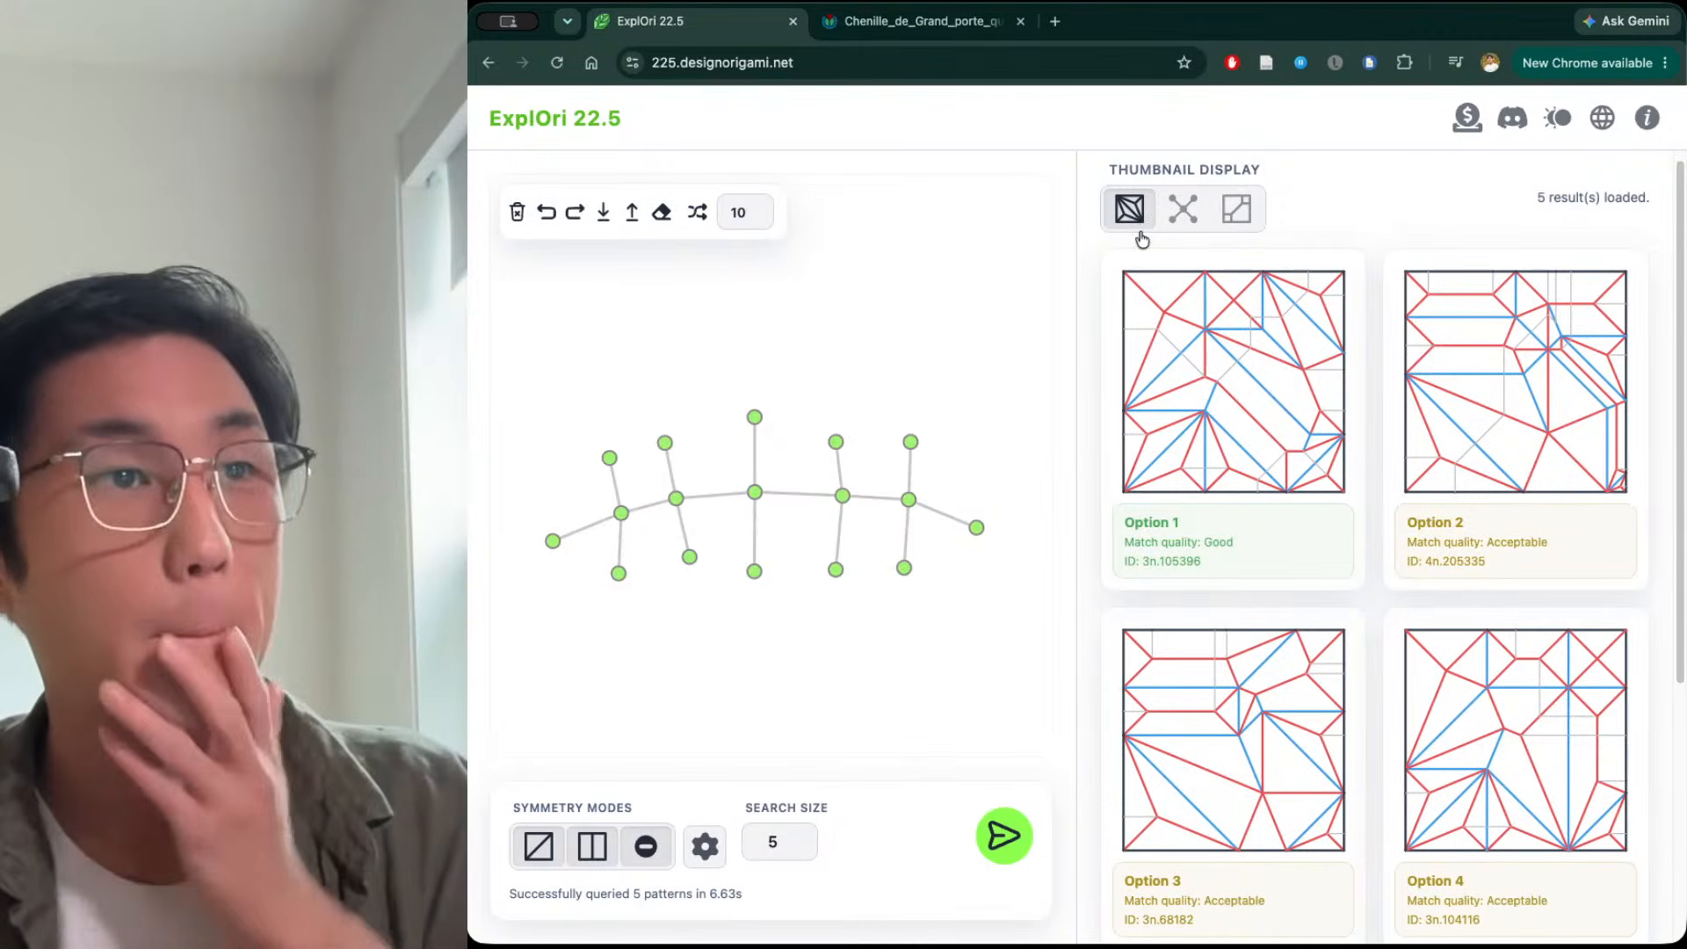
left_click(1192, 214)
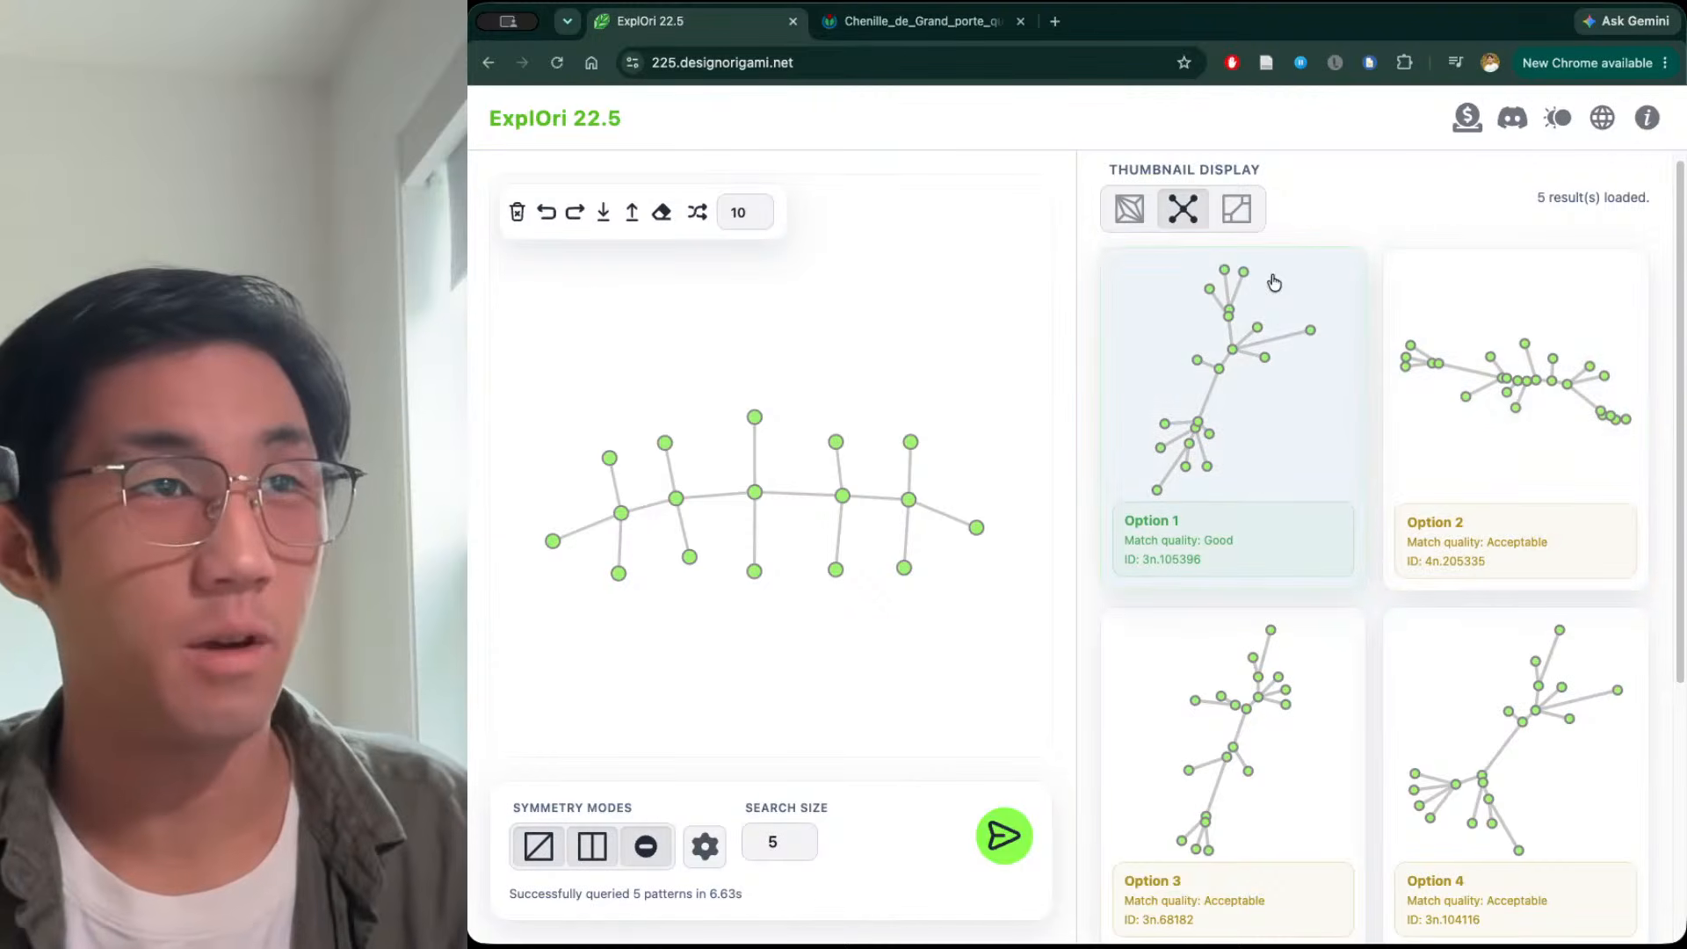
left_click(1131, 208)
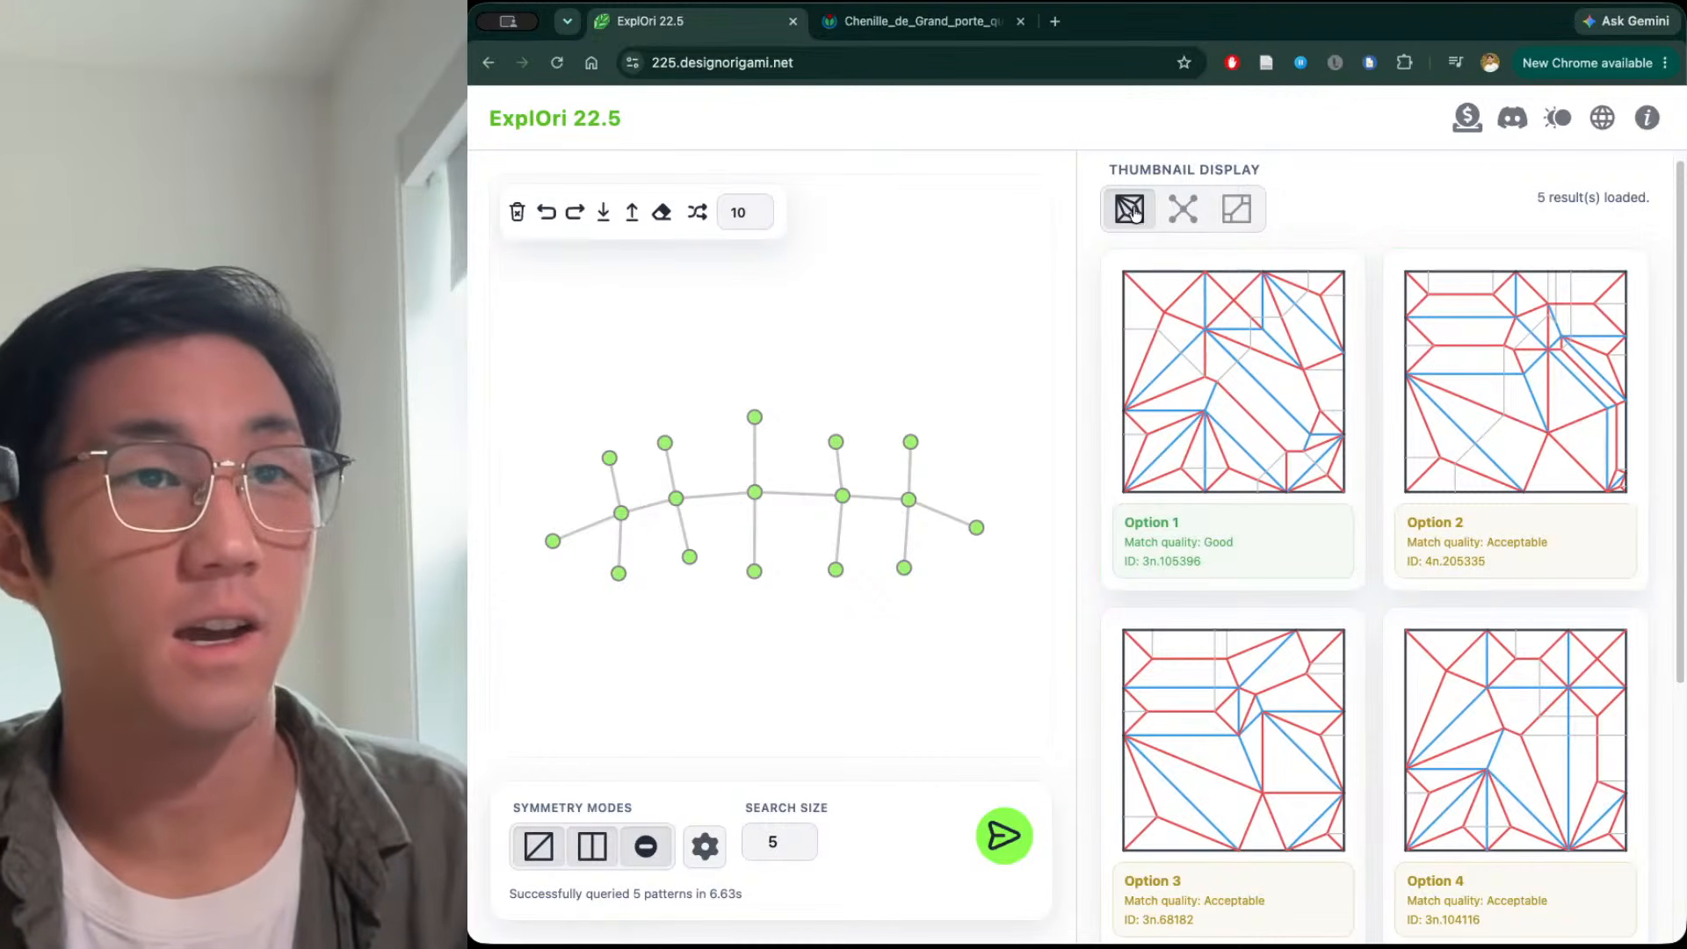
Open the Option 1 pattern, 3n.105396, in the pattern viewer
left_click(1266, 361)
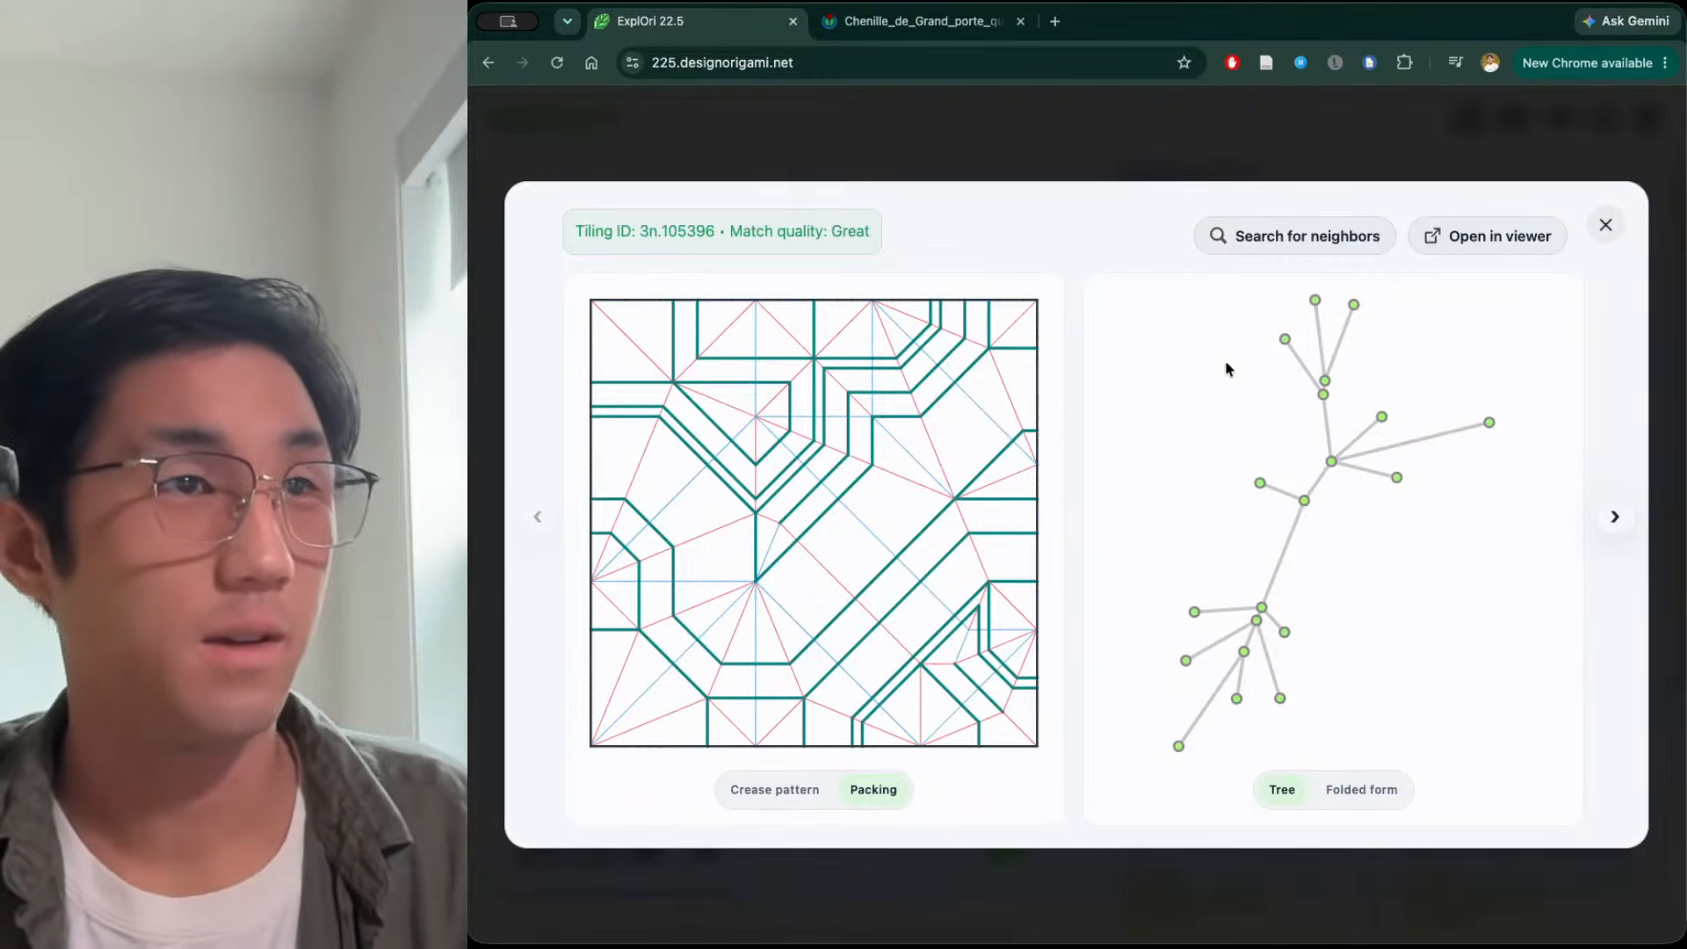
left_click(1485, 236)
left_click(906, 54)
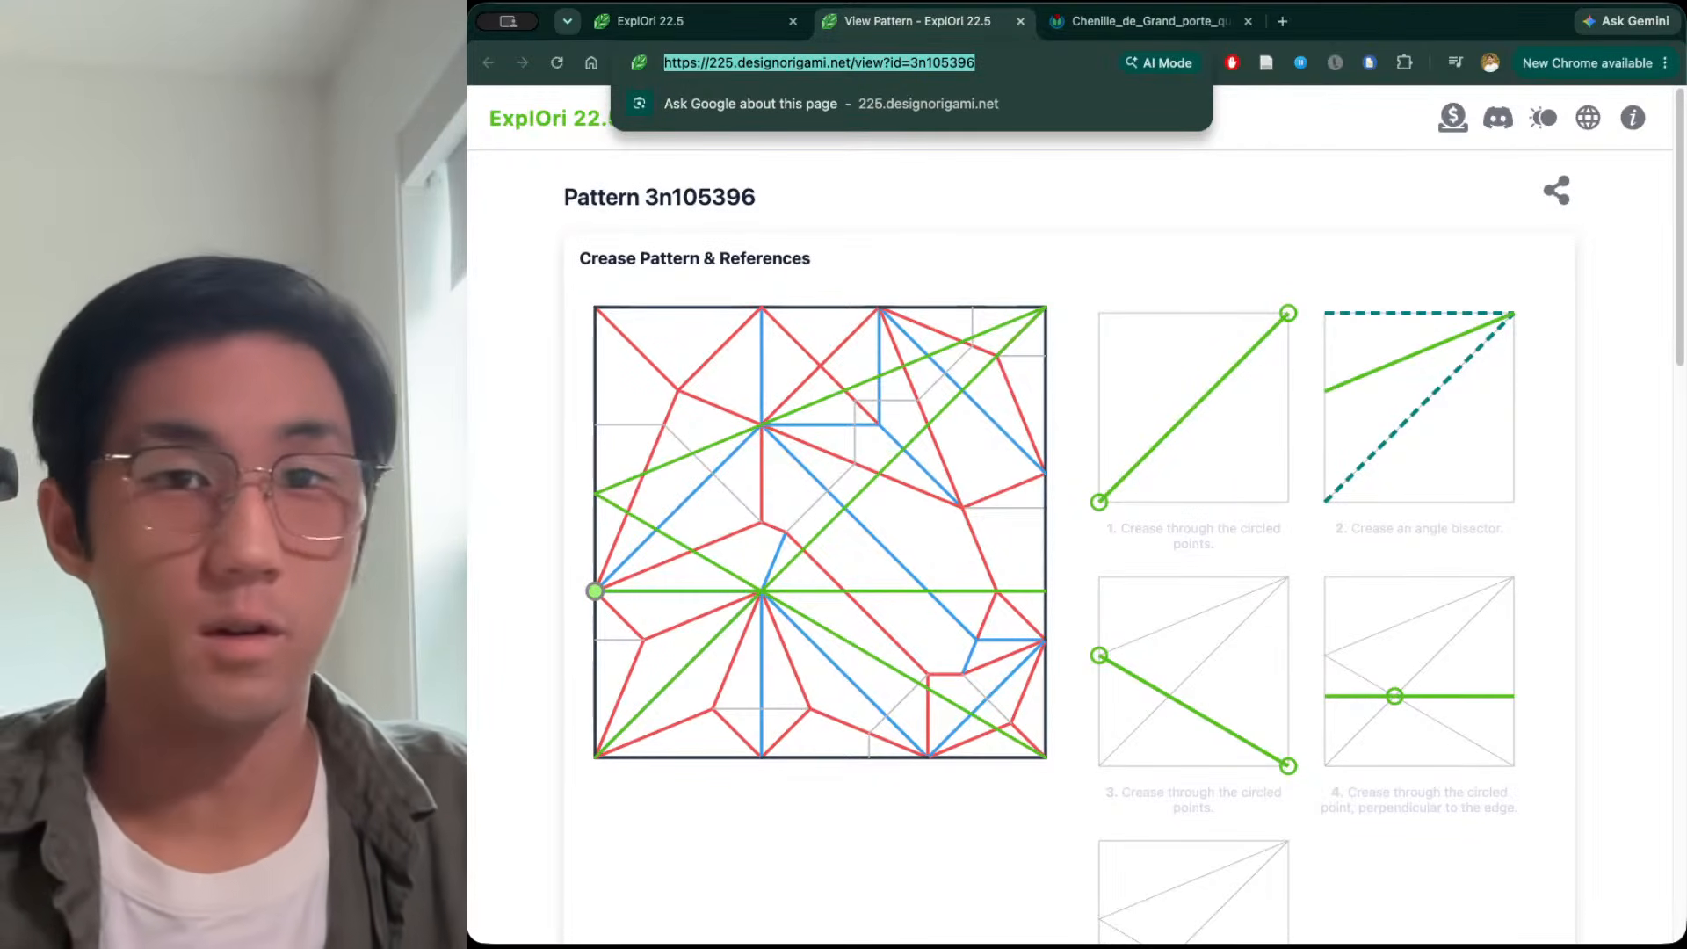
key("ctrl+Up")
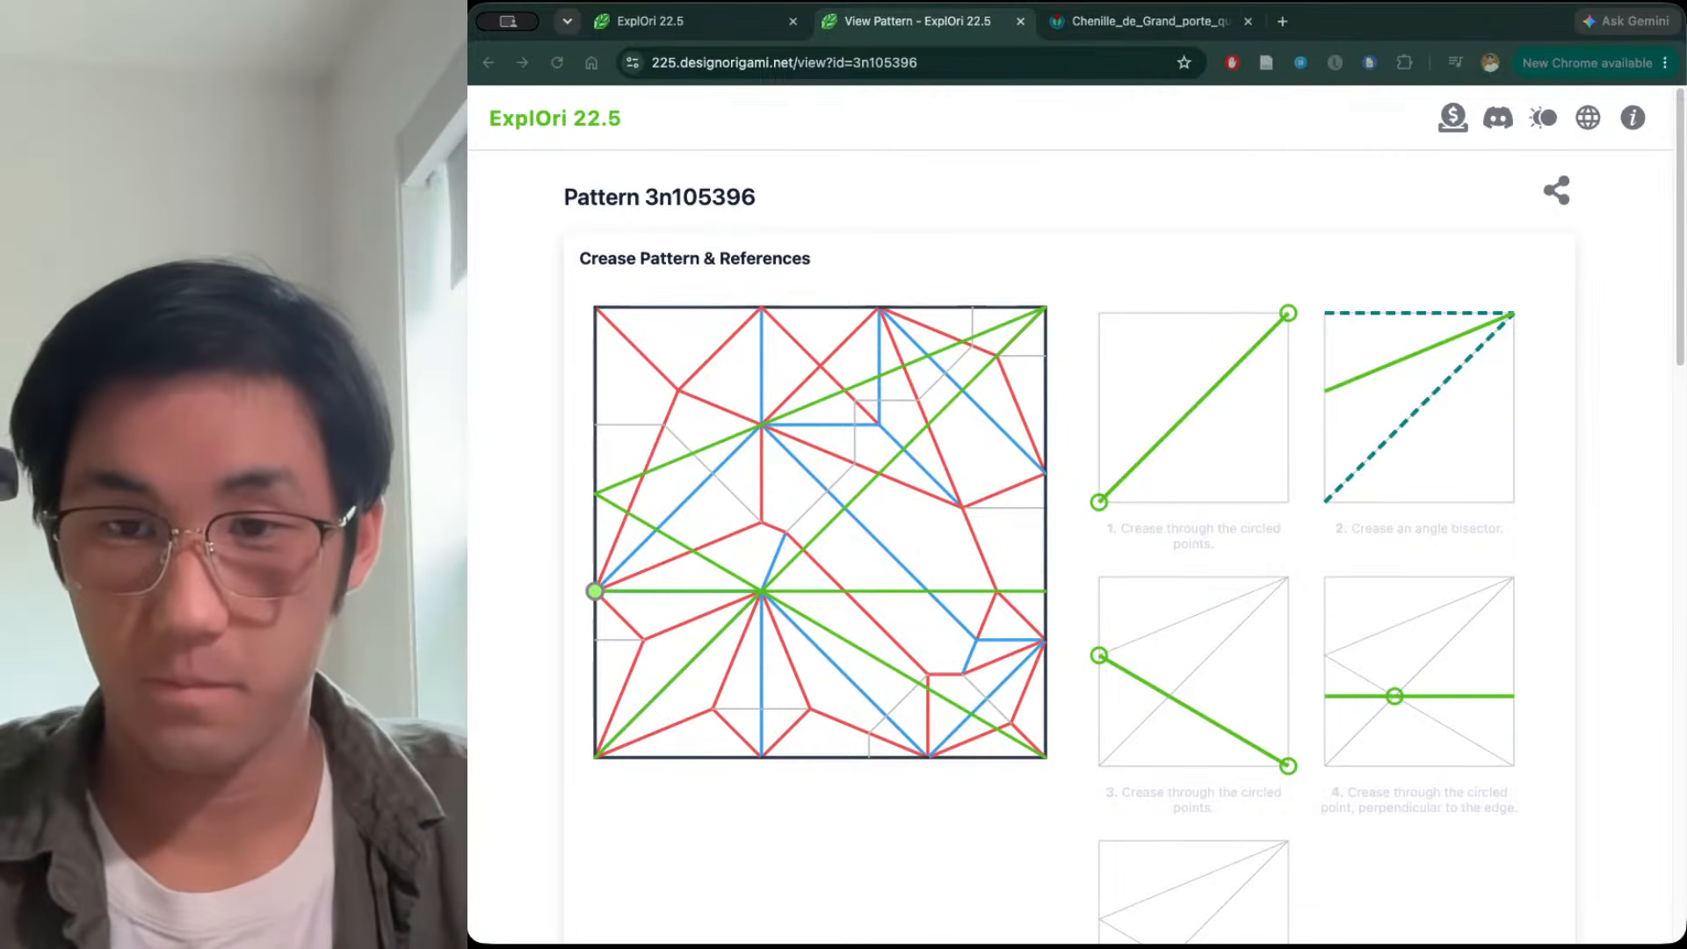
key("ctrl+Up")
key("ctrl+Up")
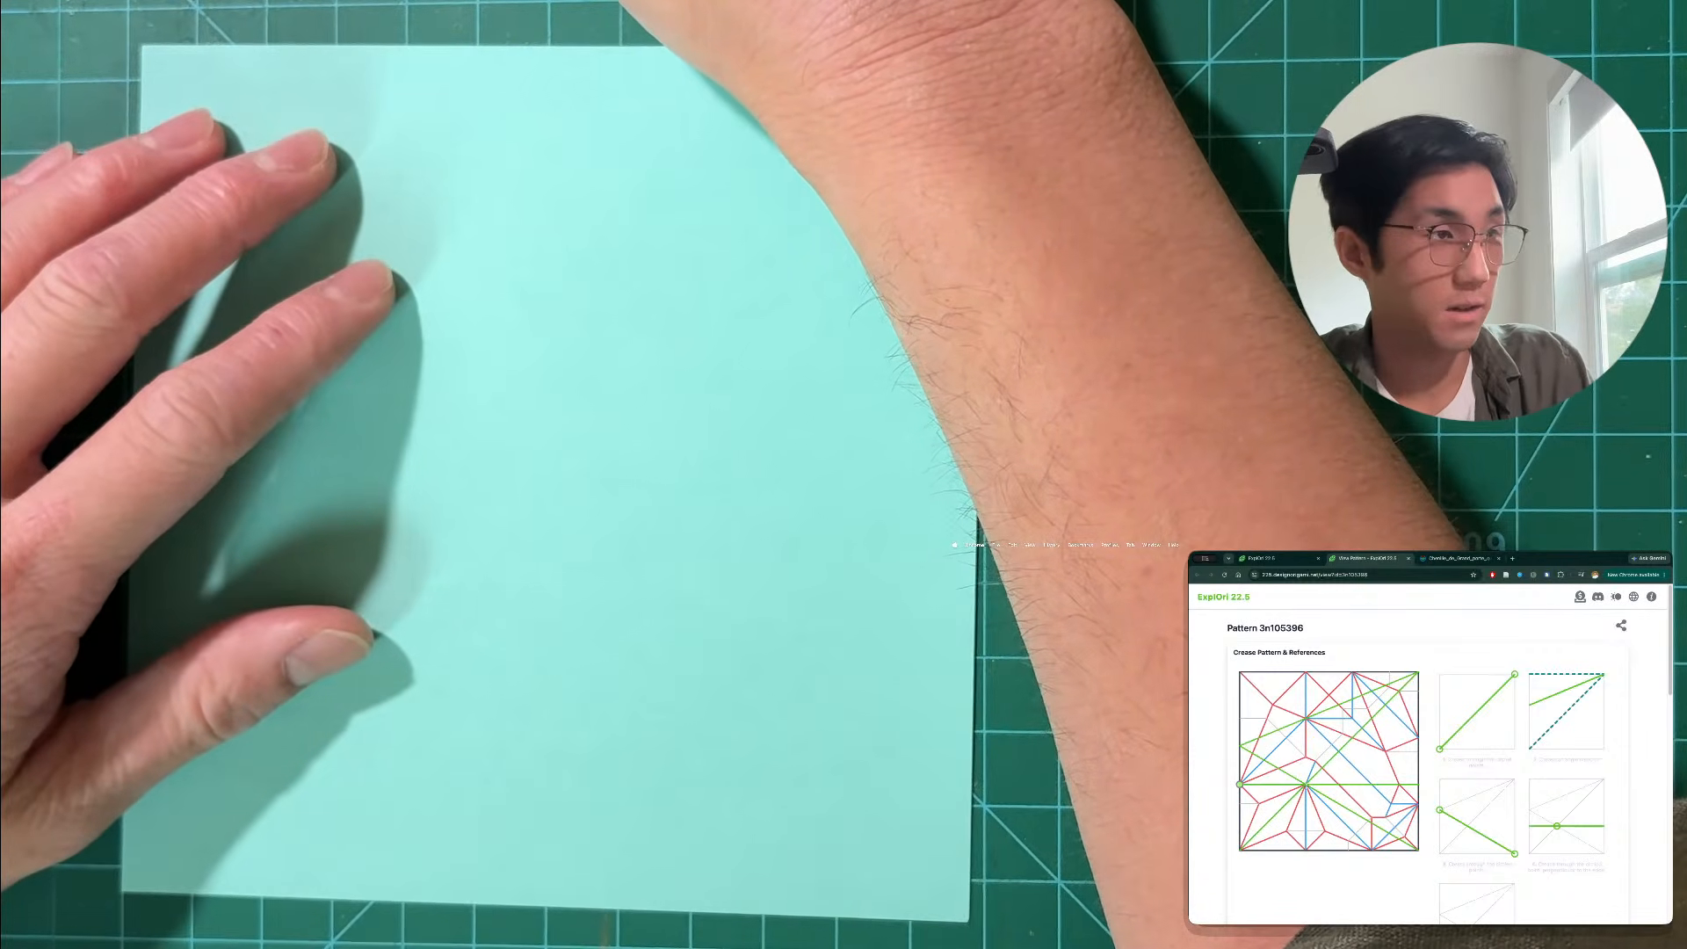
Compare the reference folding sequences for the crease pattern's lower hub vertex, the point just above it, and the upper hub vertex
left_click(1306, 784)
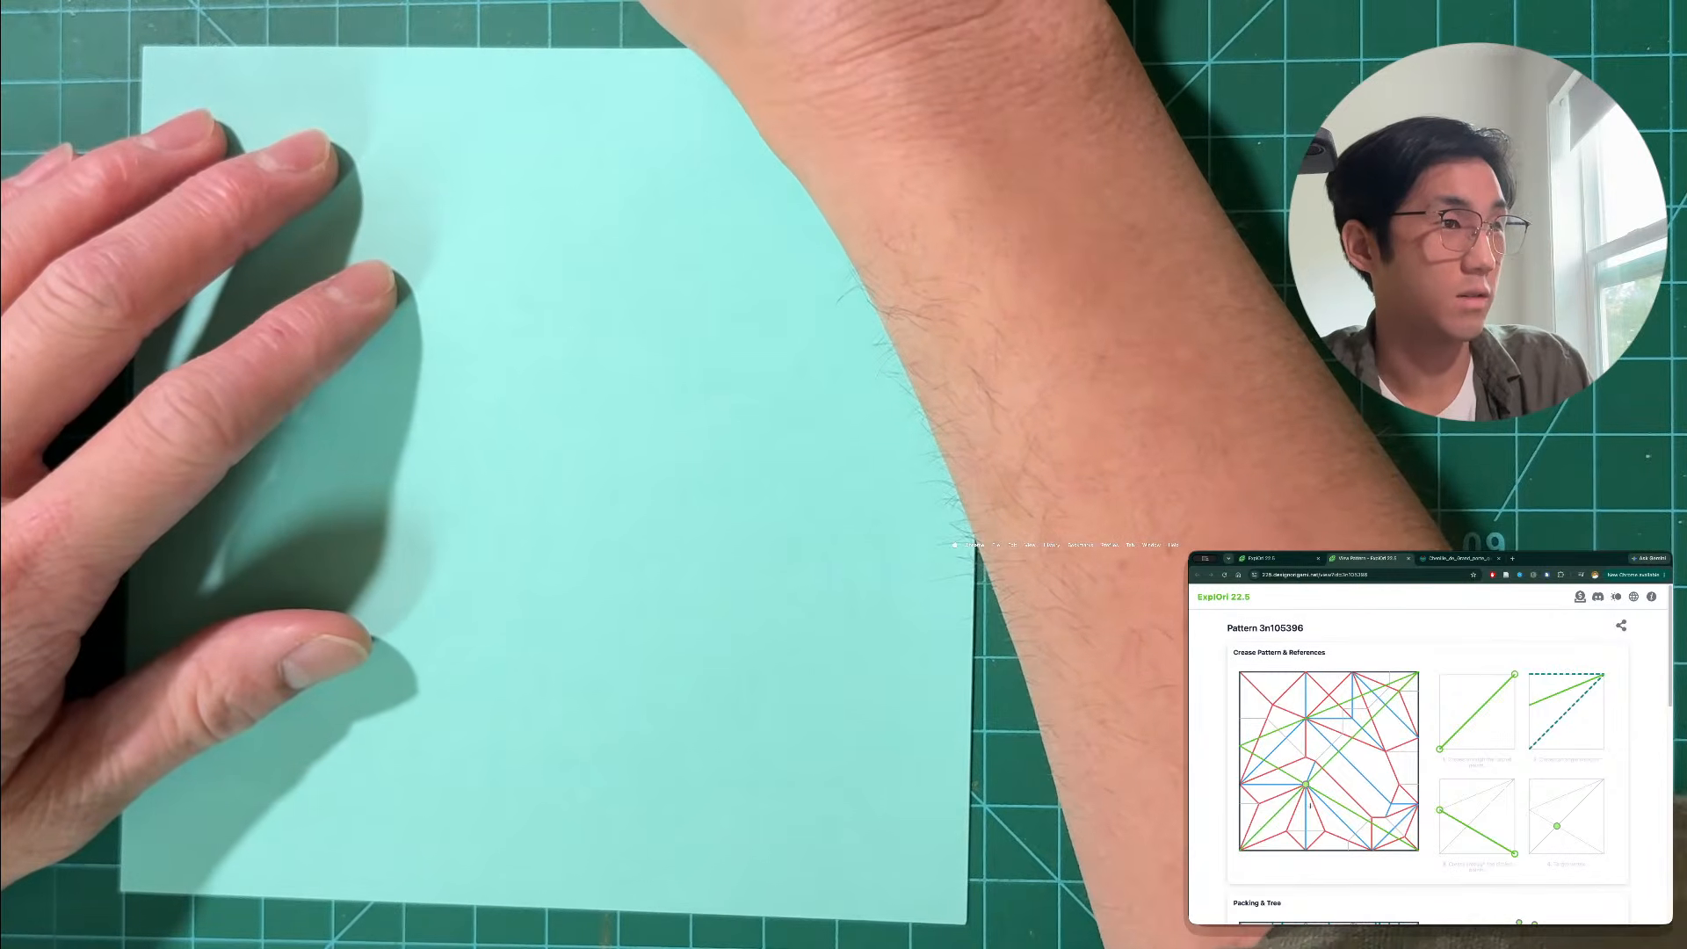
left_click(1306, 758)
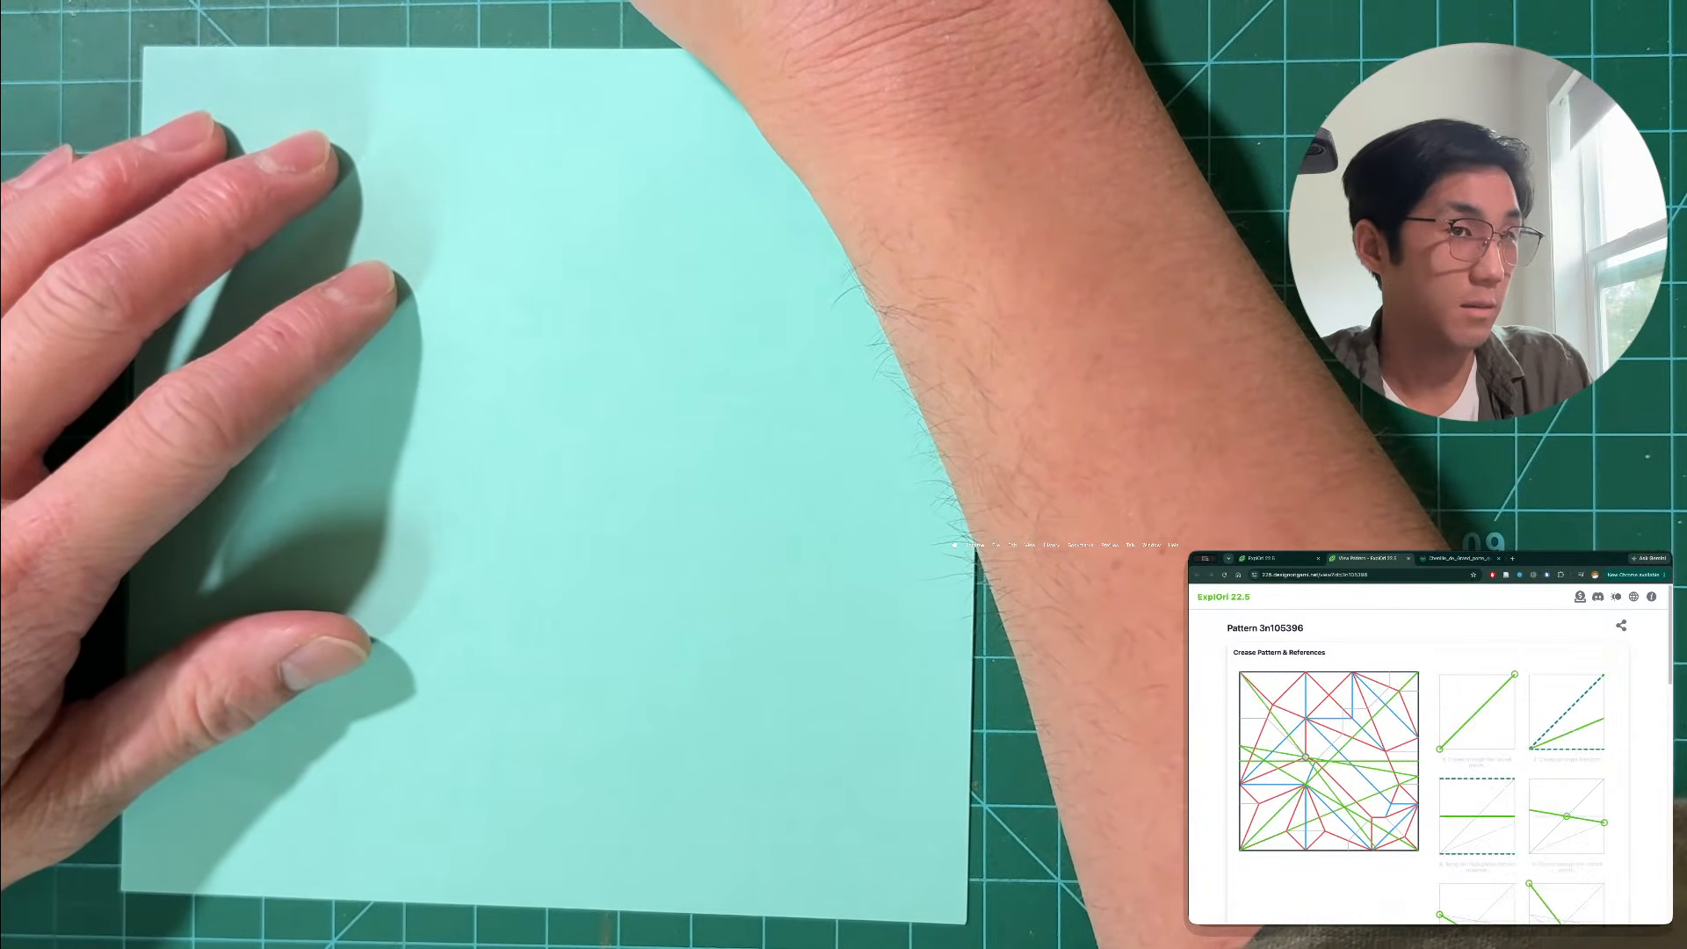
left_click(1306, 784)
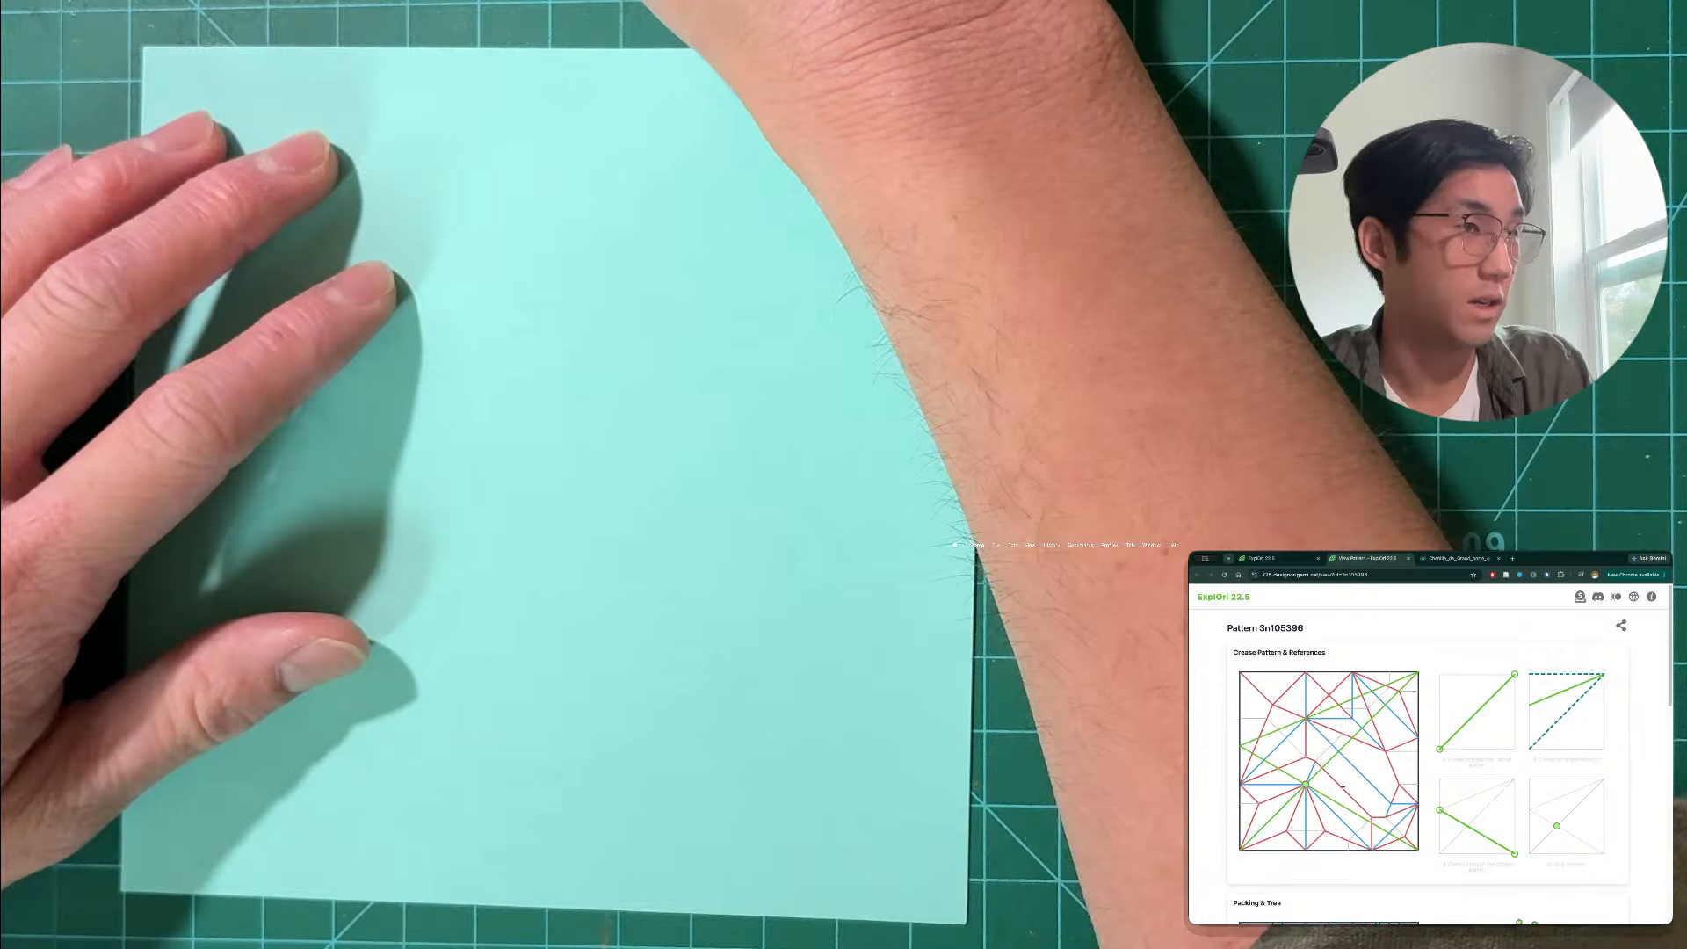
left_click(1307, 719)
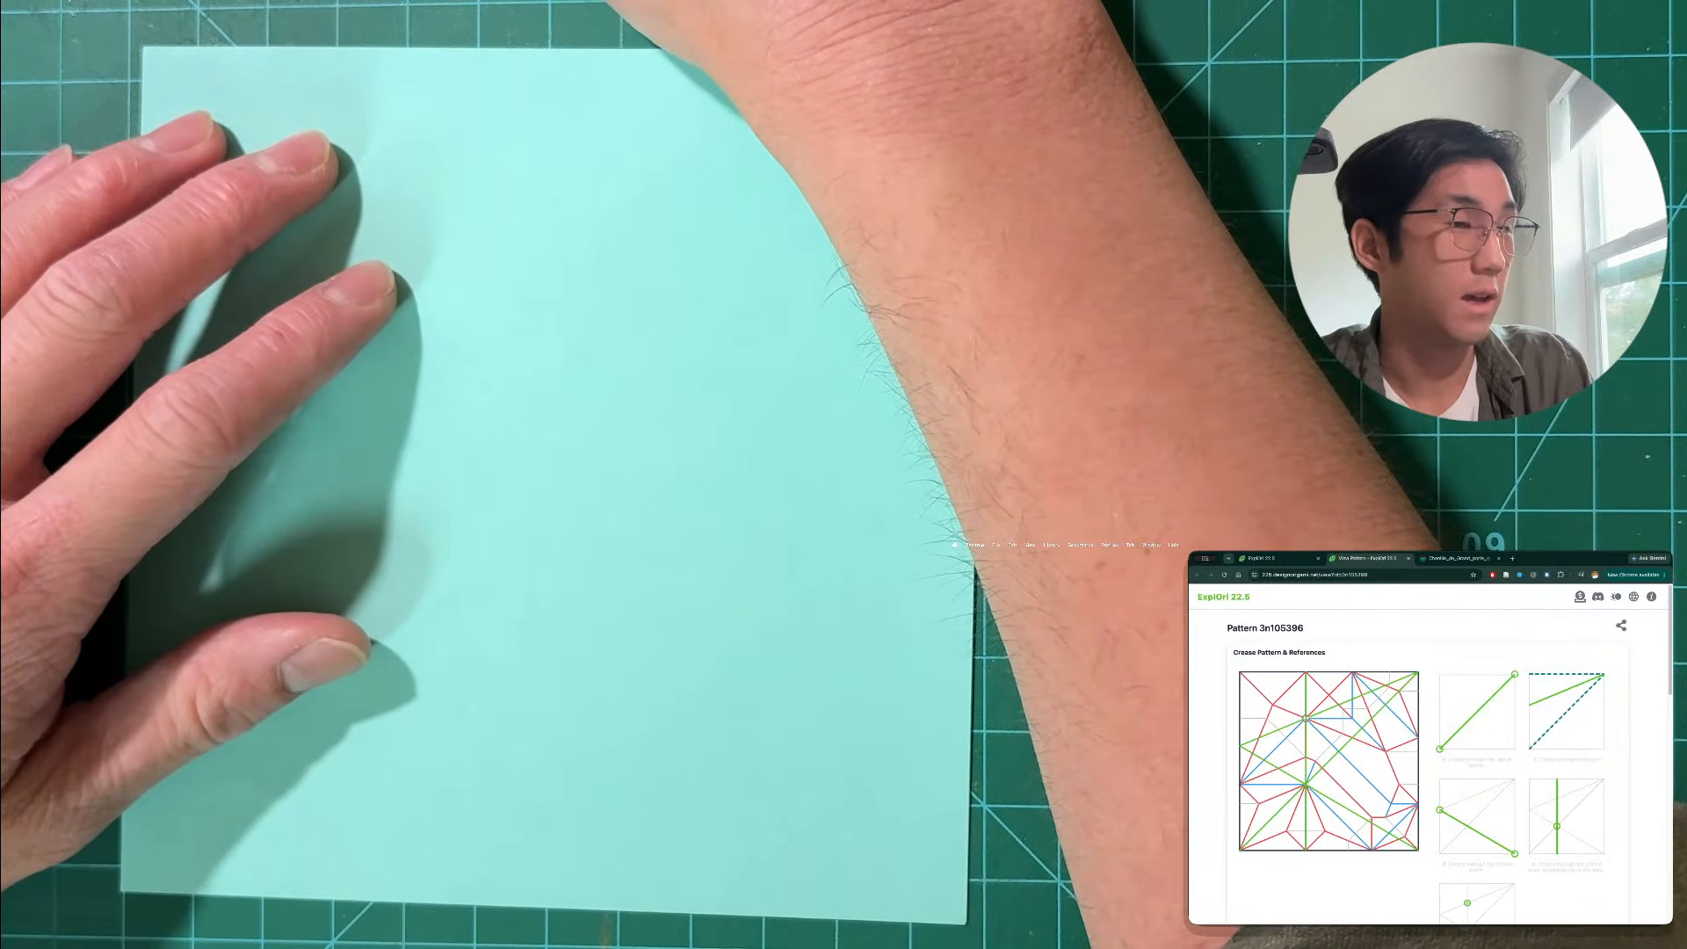